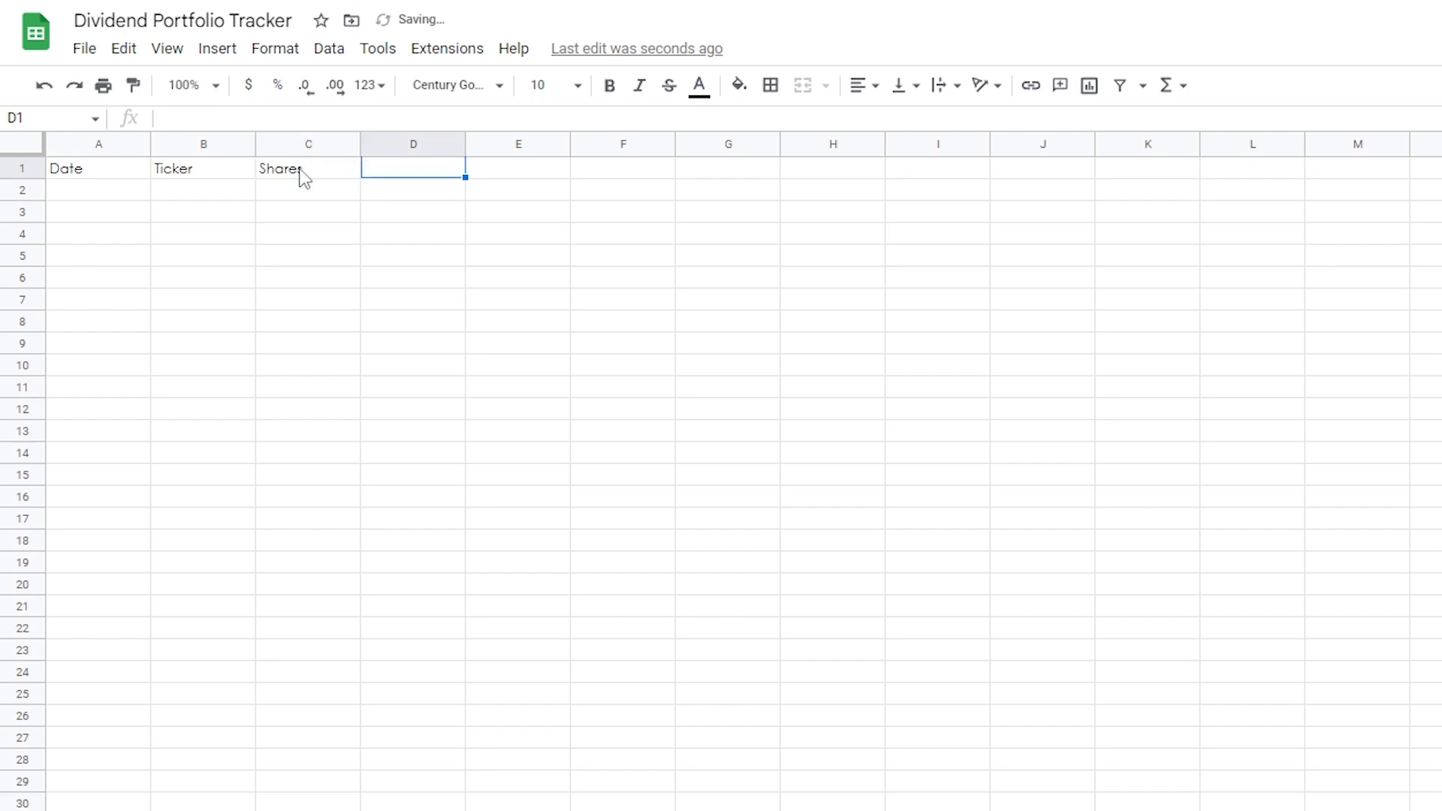
# Add the column headers "Buy / Sell" in D1 and "Price" in E1
pyautogui.write('Buy / Sell')
pyautogui.press('Tab')
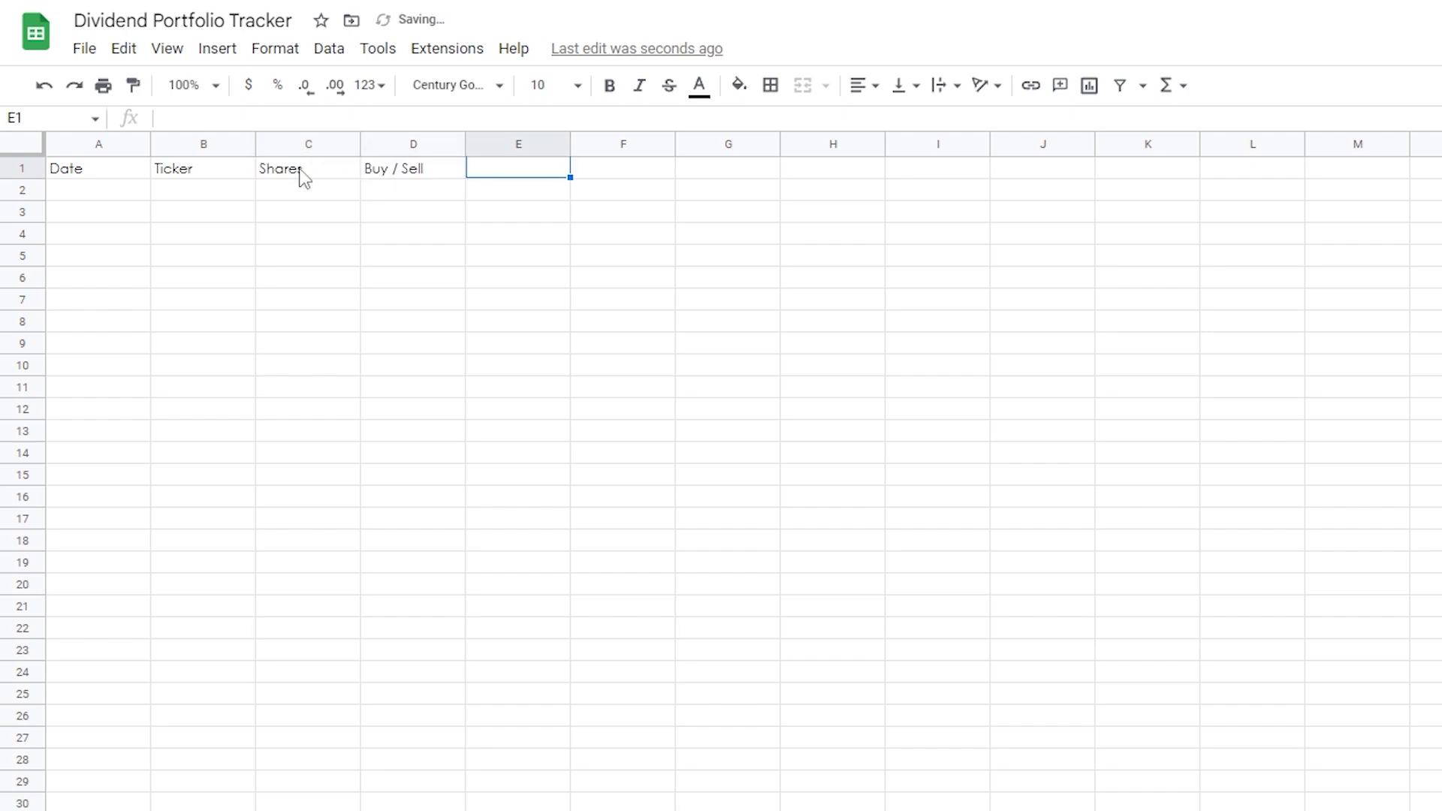
pyautogui.write('Price')
pyautogui.click(226, 279)
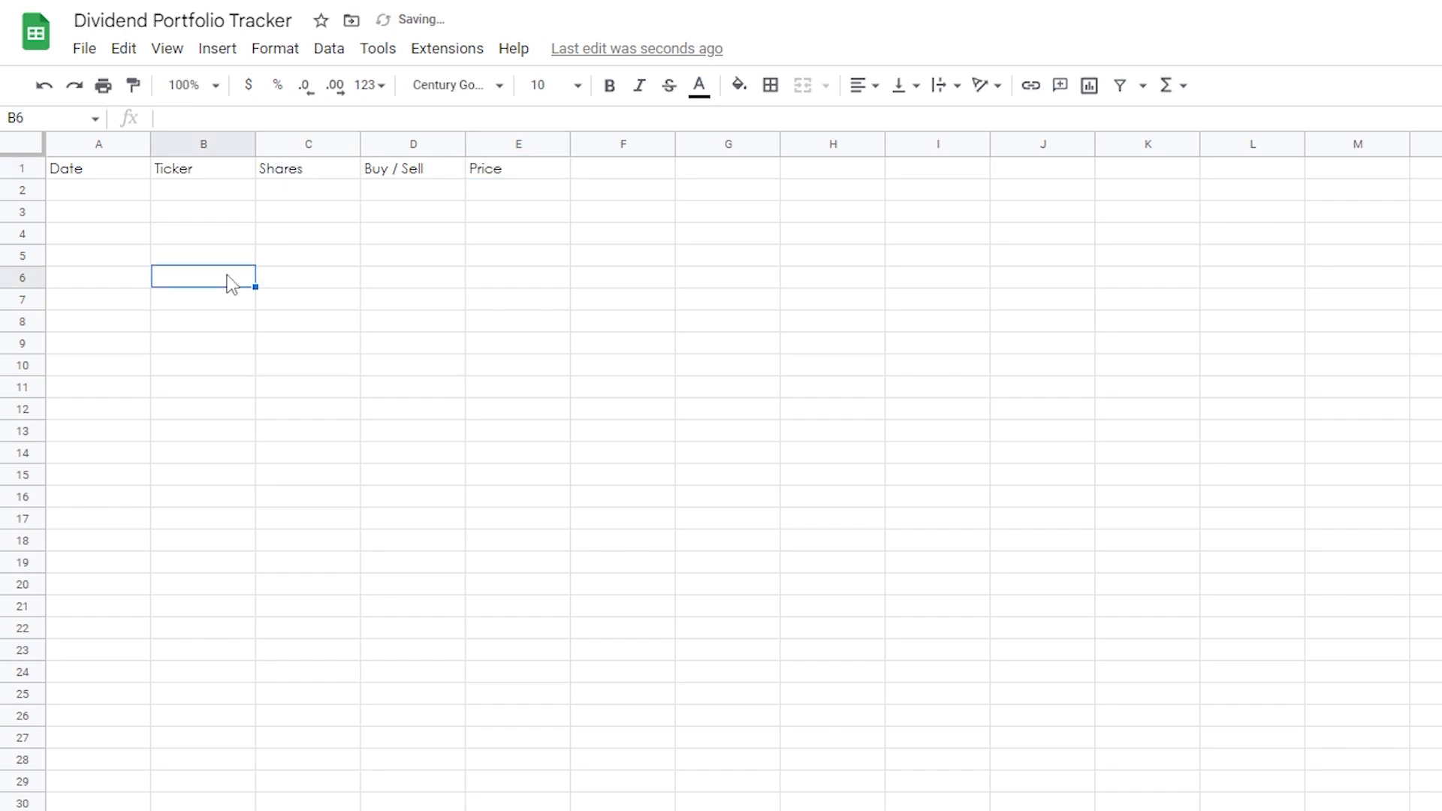
# Enter the date 01-01-2022 in cell A2 of the Date column
pyautogui.click(84, 189)
pyautogui.write('01-02')
pyautogui.press('BackSpace')
pyautogui.press('BackSpace')
pyautogui.write('202')
pyautogui.press('BackSpace')
pyautogui.write('2')
pyautogui.press('BackSpace')
pyautogui.press('BackSpace')
pyautogui.press('BackSpace')
pyautogui.press('BackSpace')
pyautogui.press('BackSpace')
pyautogui.press('BackSpace')
pyautogui.write('01-')
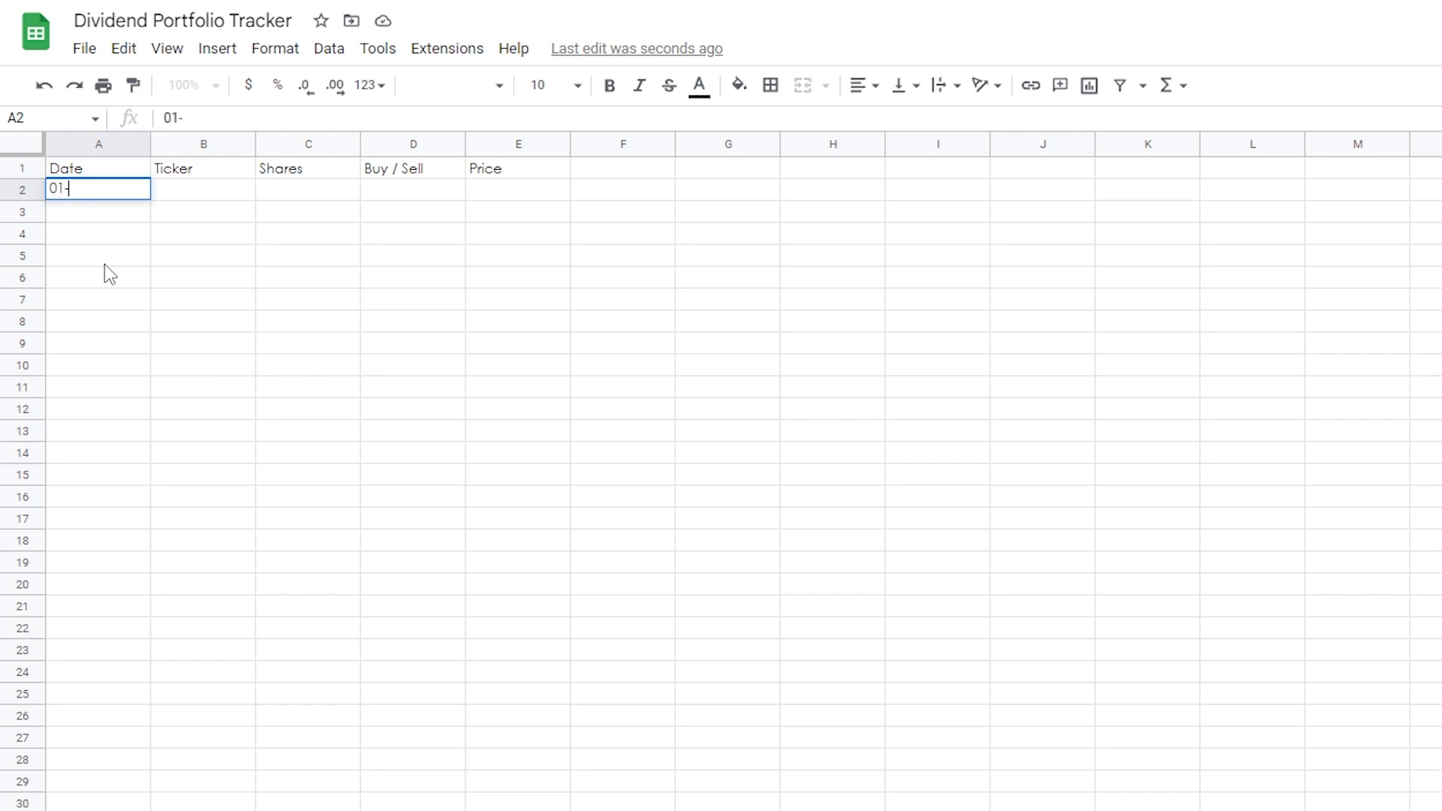
pyautogui.write('01-2022')
pyautogui.click(105, 264)
# Set cell A3 to 02-01-2022 and extend the daily date series through A11, ending at 10-01-2022
pyautogui.click(116, 196)
pyautogui.moveTo(151, 199); pyautogui.dragTo(136, 216)
pyautogui.doubleClick(117, 211)
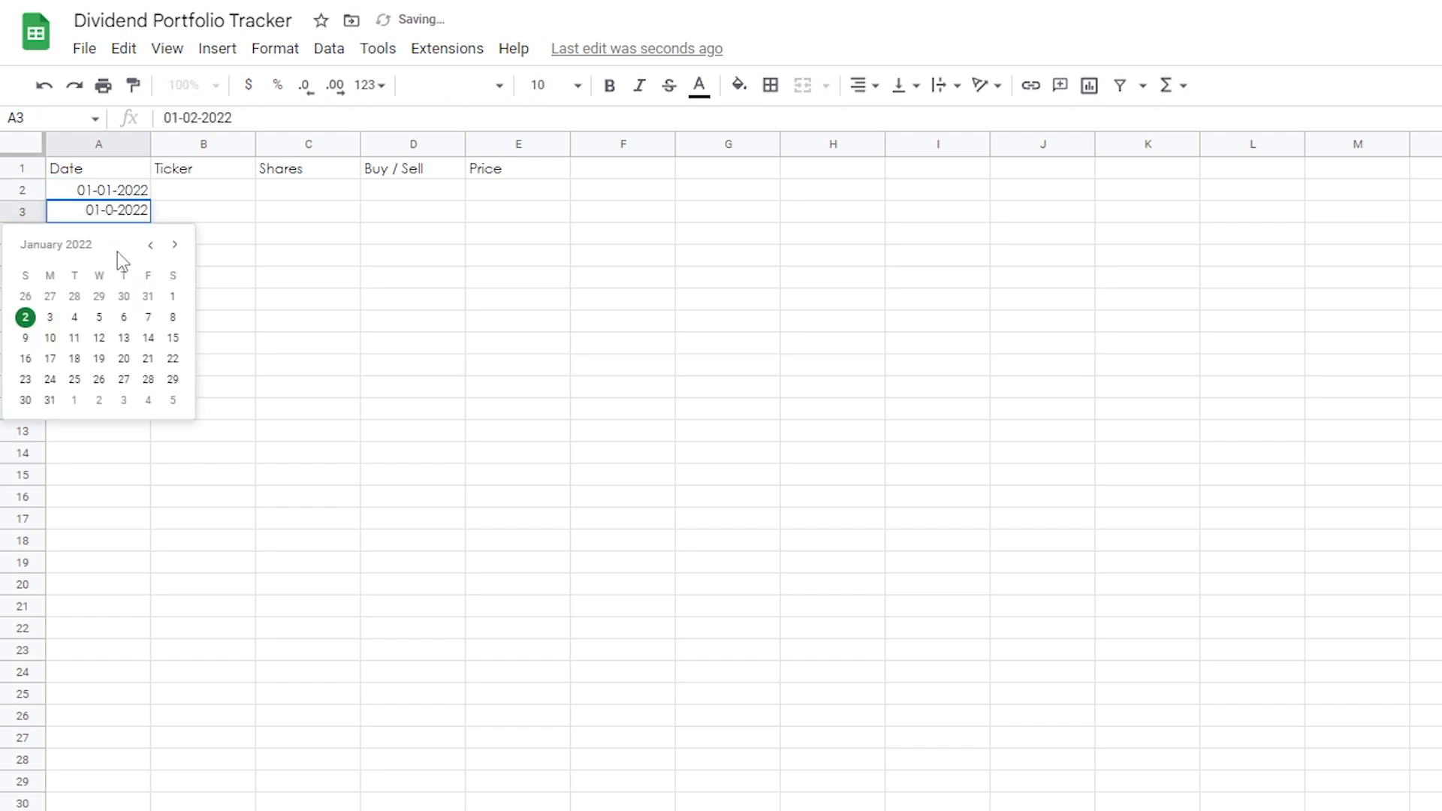
pyautogui.write('01')
pyautogui.press('BackSpace')
pyautogui.press('BackSpace')
pyautogui.write('1')
pyautogui.click(96, 213)
pyautogui.click(271, 259)
pyautogui.doubleClick(92, 214)
pyautogui.press('BackSpace')
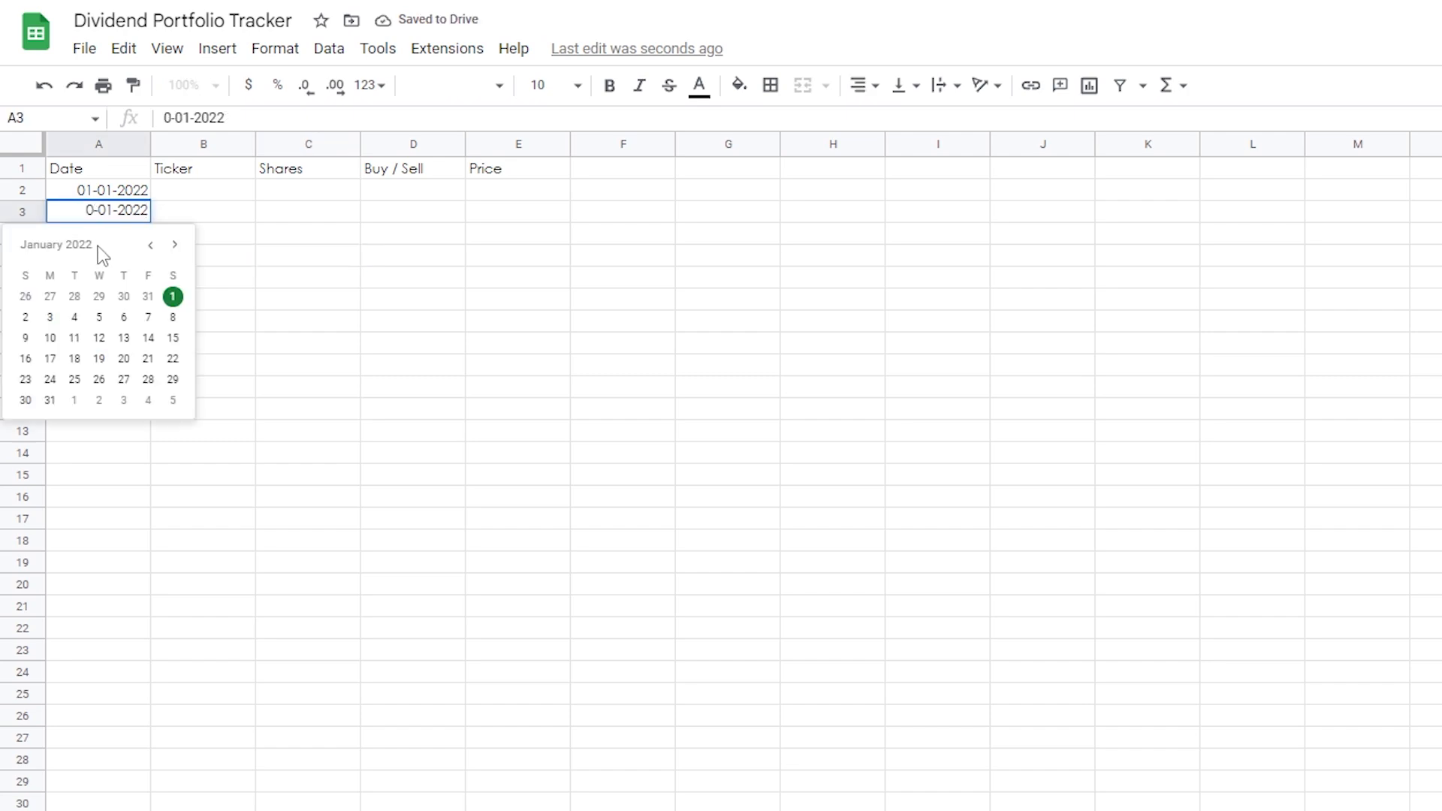
pyautogui.write('2')
pyautogui.press('Return')
pyautogui.moveTo(105, 191); pyautogui.dragTo(128, 393)
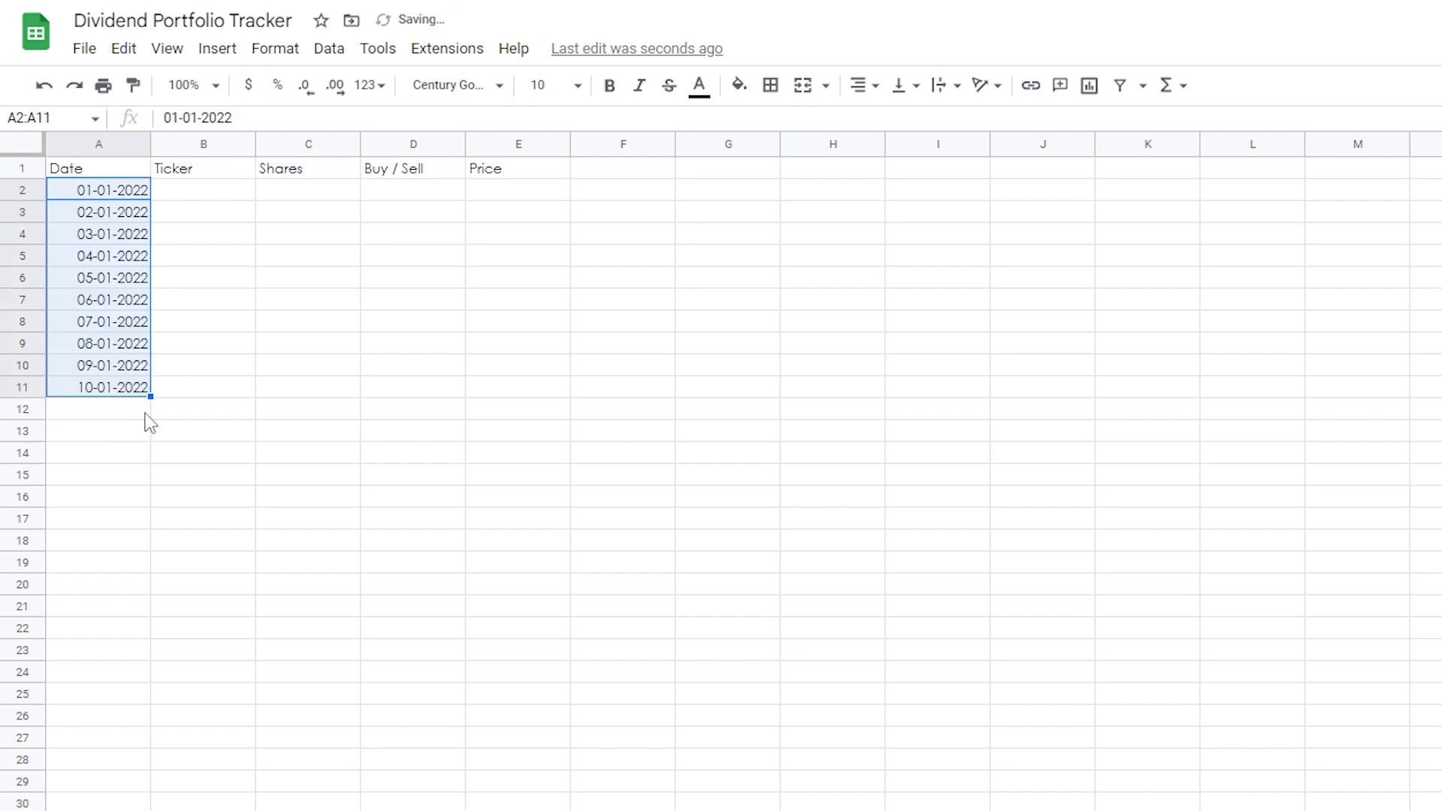
# Enter the tickers AAPL, ABBV, BBY and INTC in cells B2 to B5
pyautogui.click(210, 197)
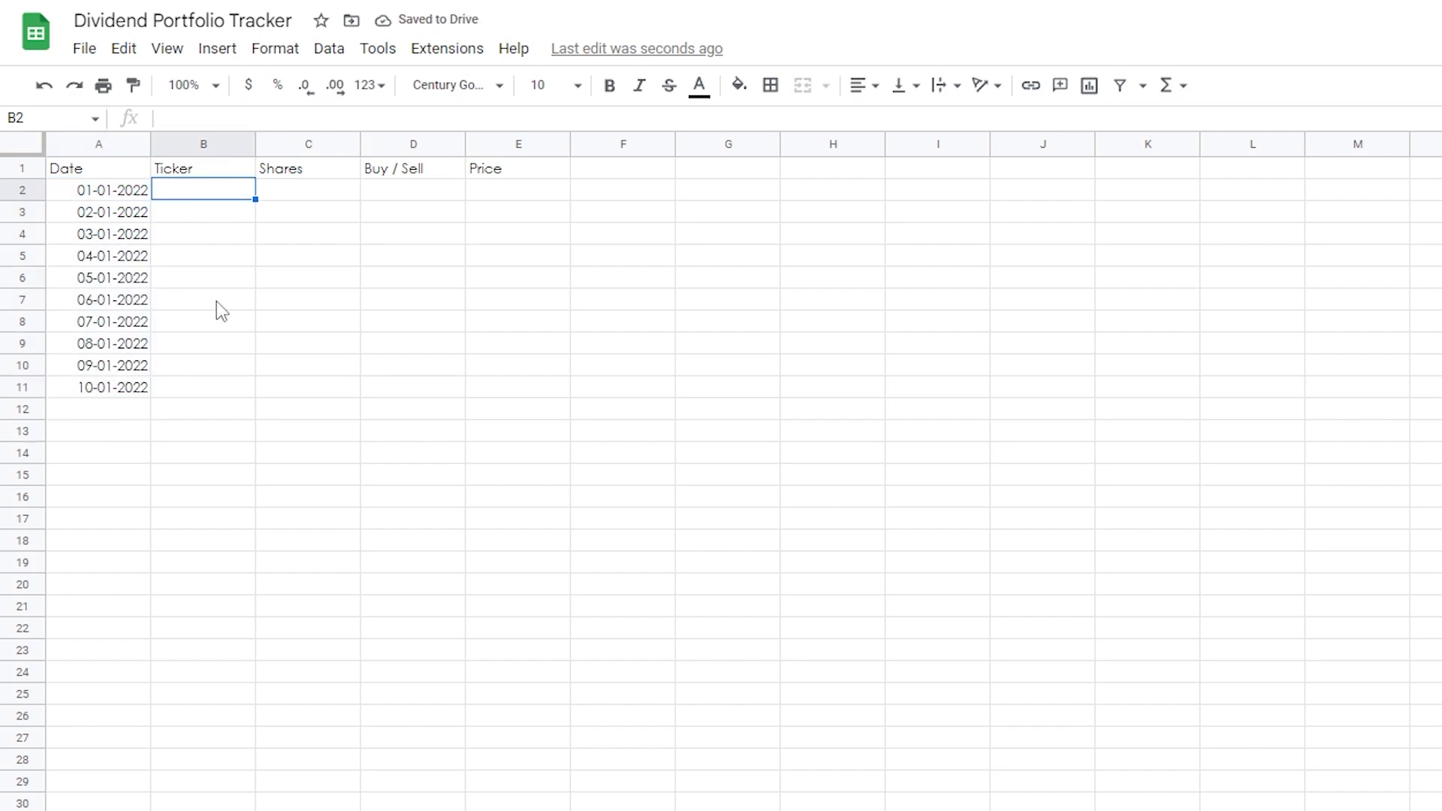
pyautogui.write('AAPL')
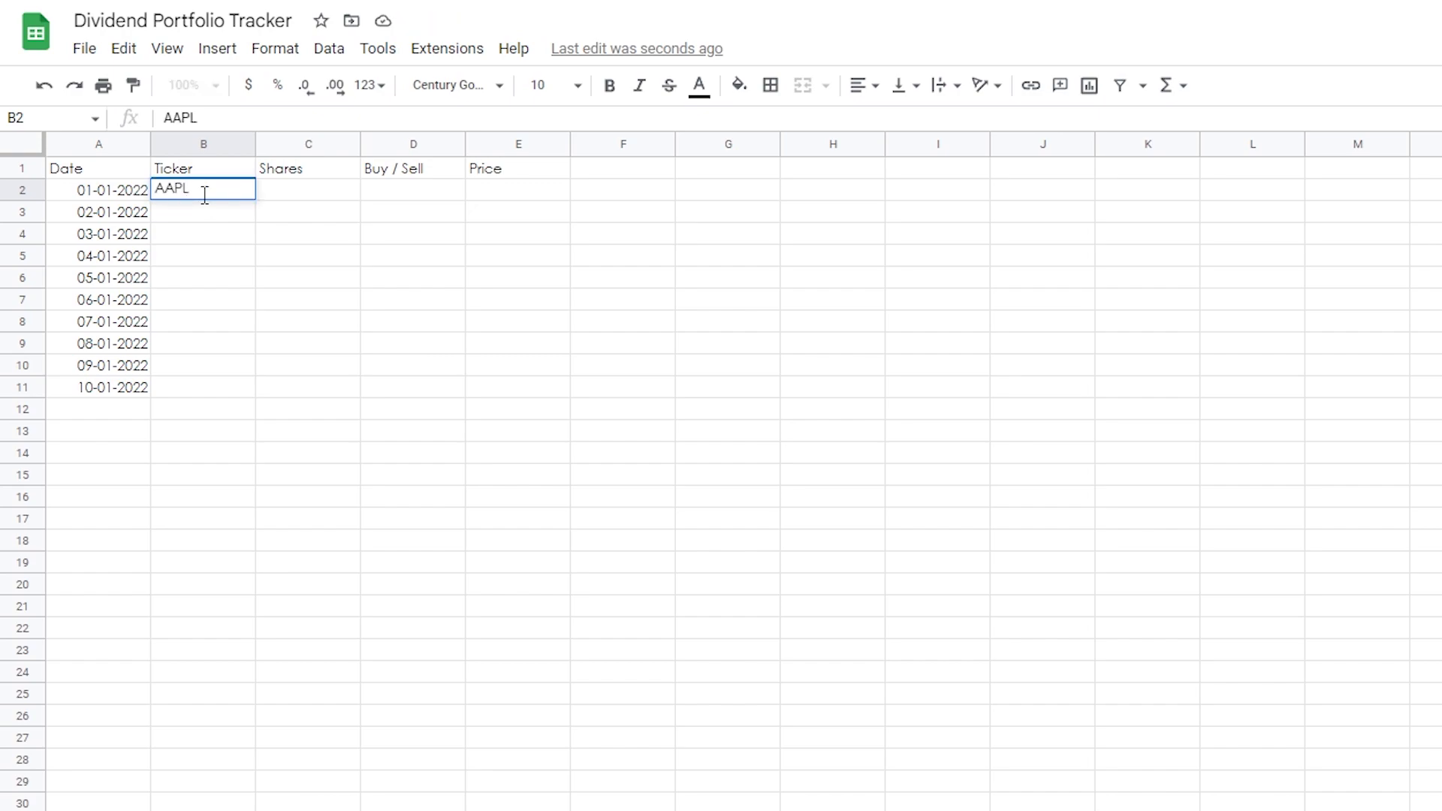
pyautogui.press('Return')
pyautogui.write('ABBV')
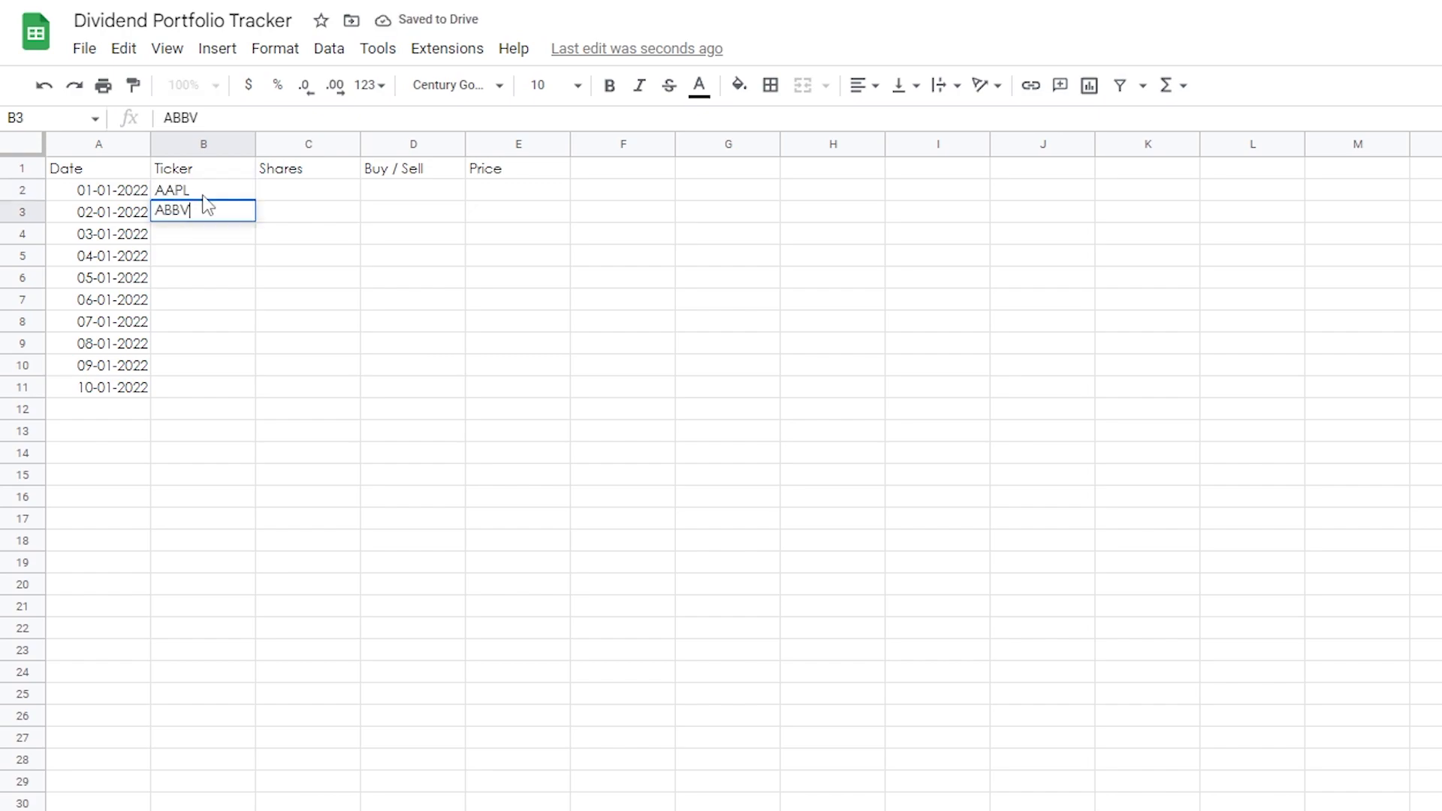
pyautogui.press('Return')
pyautogui.write('BBY')
pyautogui.press('Return')
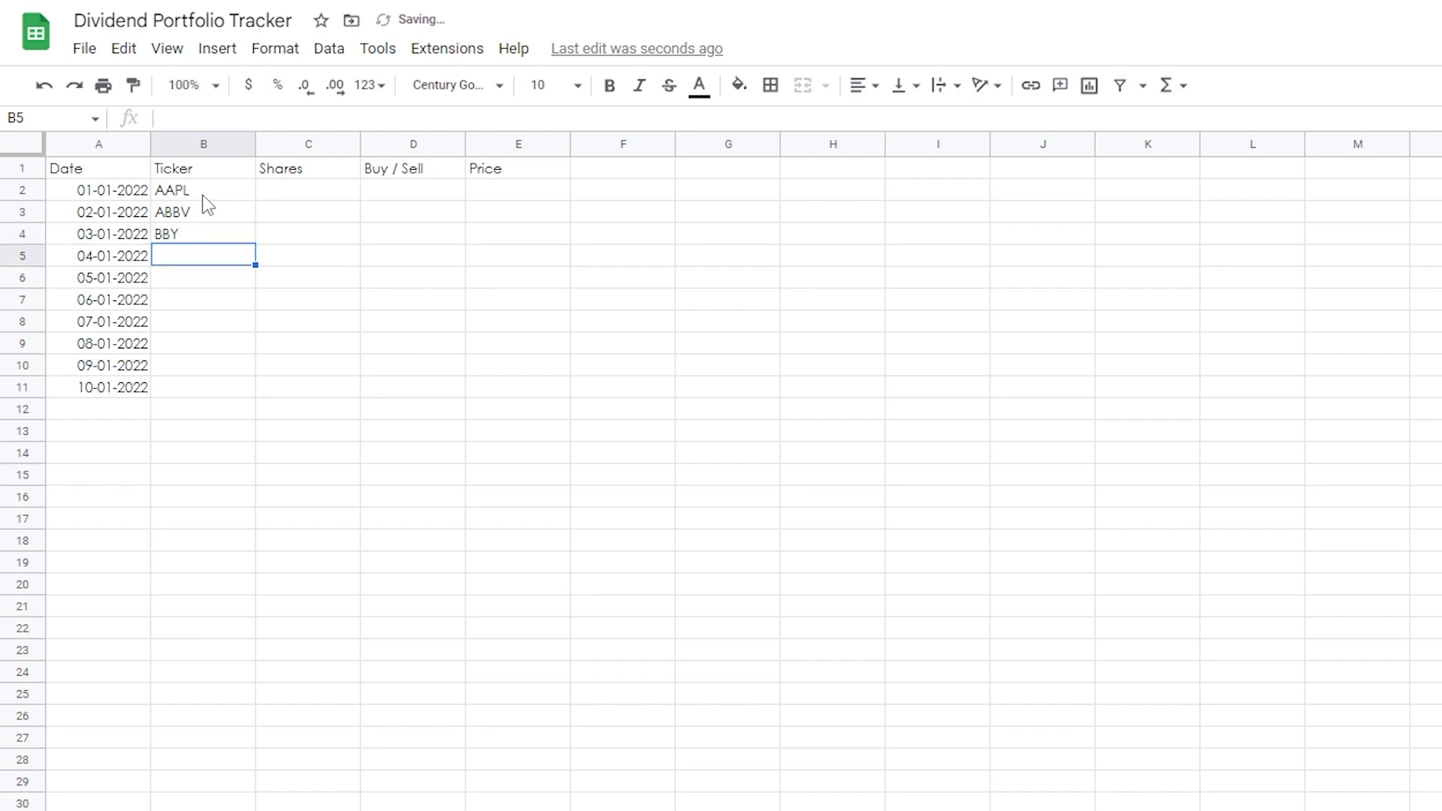
pyautogui.write('INTC')
pyautogui.press('Up')
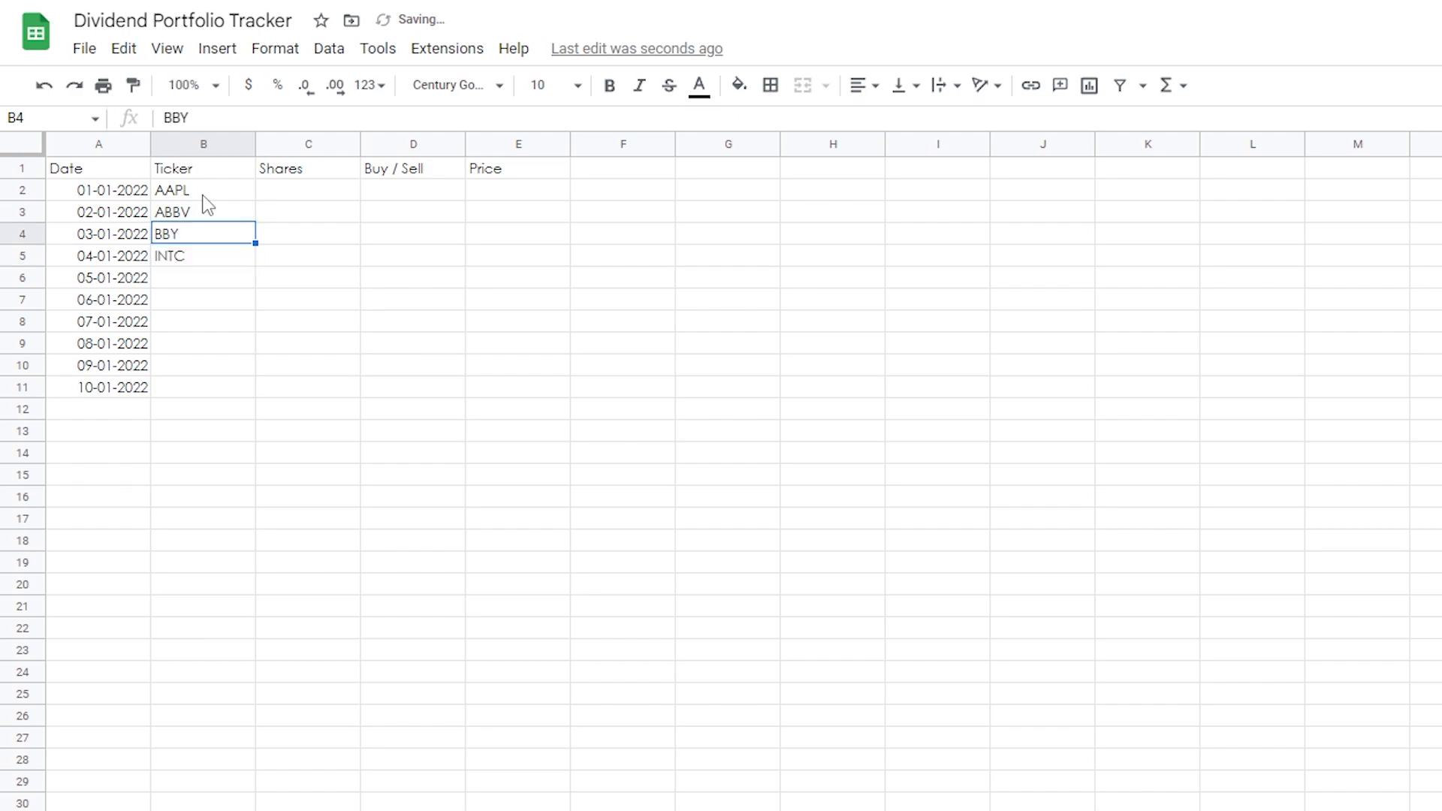
# Enter the tickers LOW, MSFT and SNA in cells B6 to B8
pyautogui.click(204, 278)
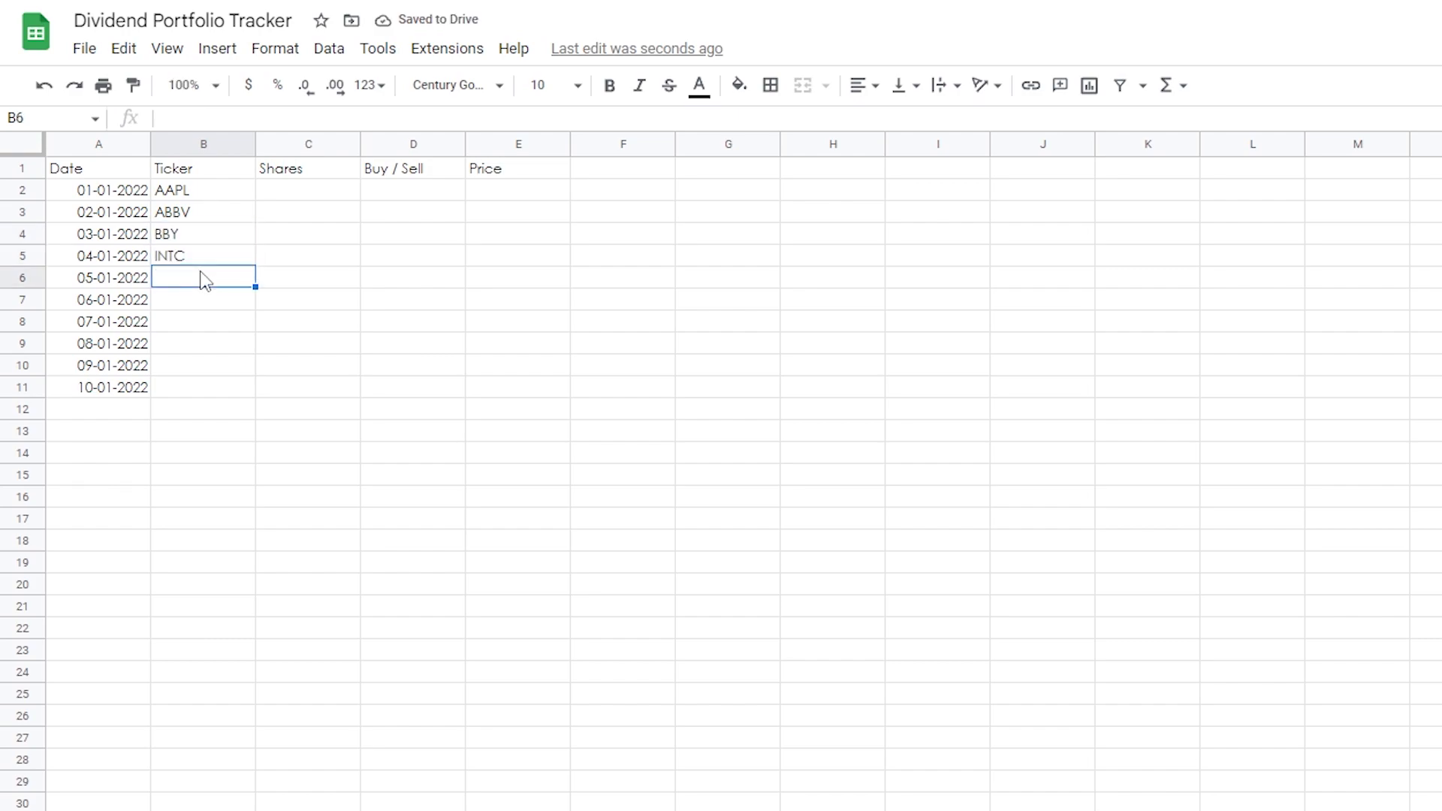
pyautogui.write('LOW')
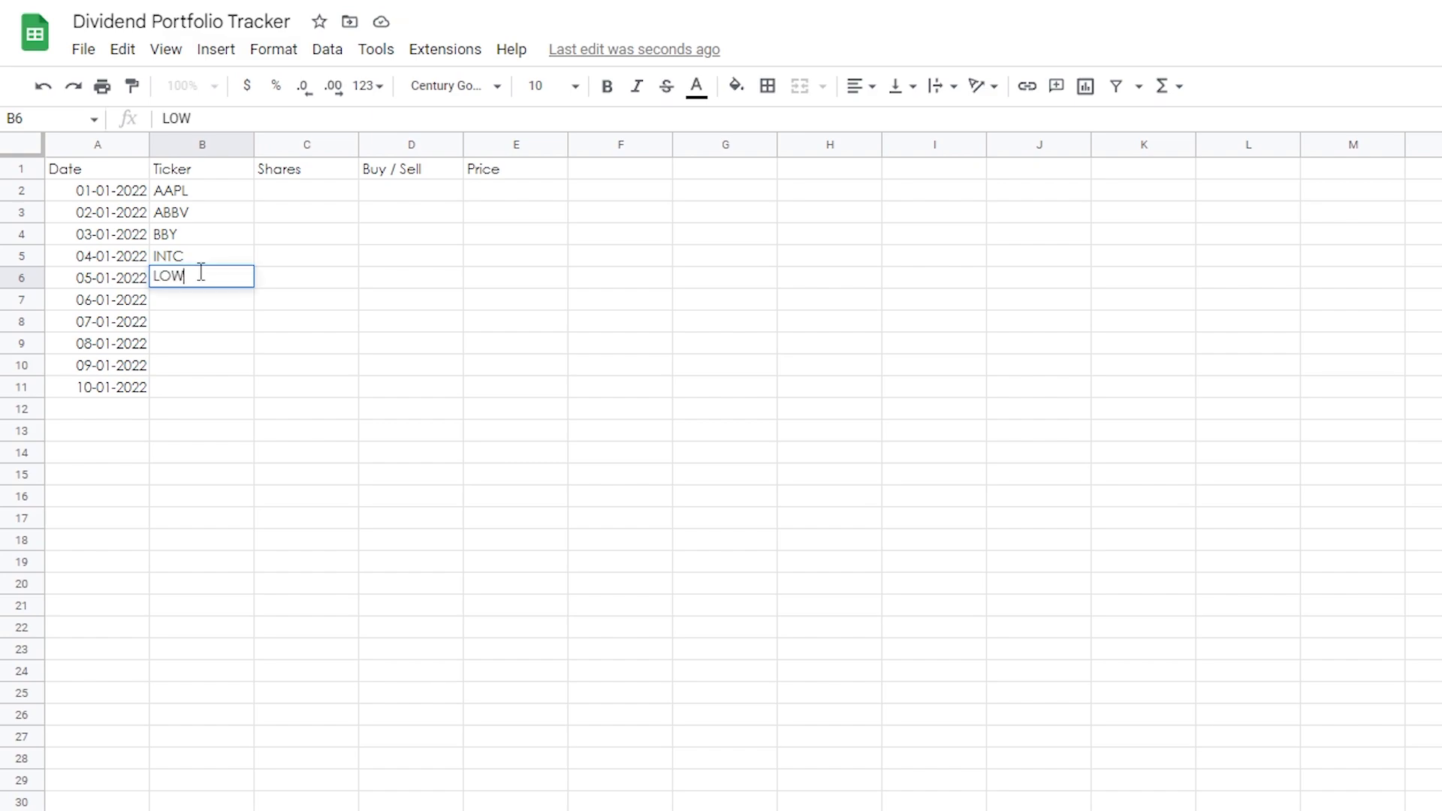
pyautogui.press('Return')
pyautogui.write('MSFT')
pyautogui.press('Return')
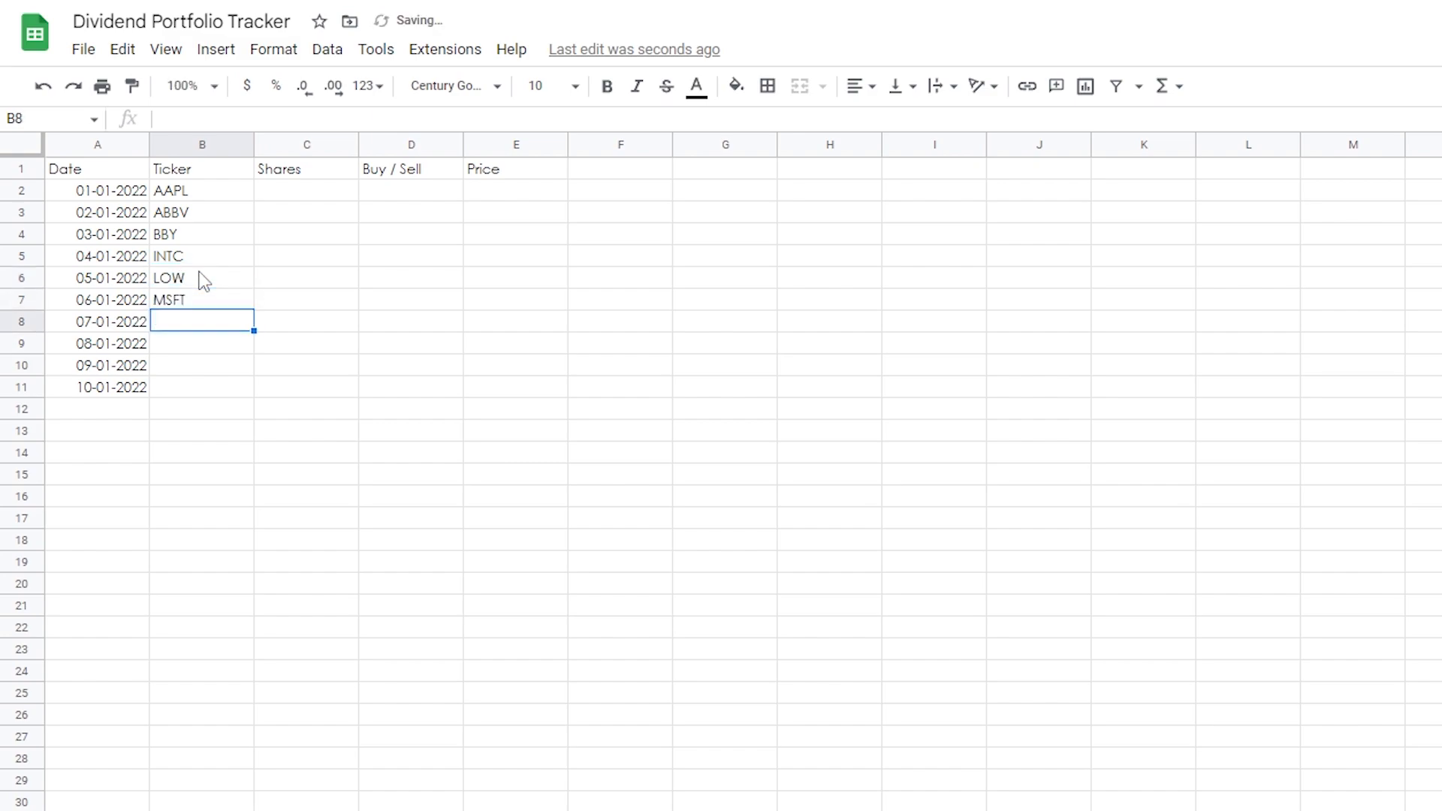
pyautogui.write('SNA')
pyautogui.press('Up')
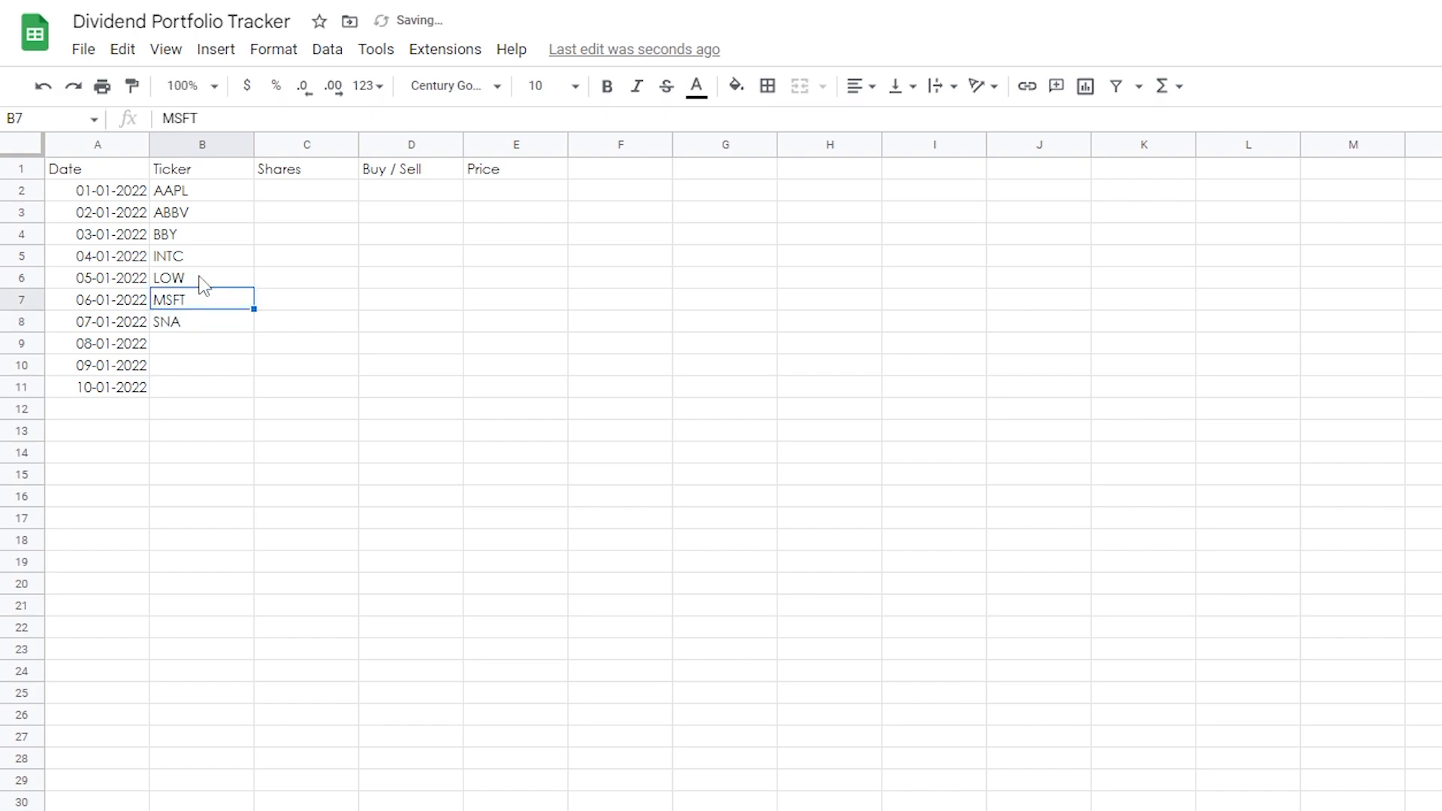
# Enter the tickers SWKS, TGT and TROW in cells B9 to B11
pyautogui.click(193, 348)
pyautogui.write('SWKS')
pyautogui.press('Return')
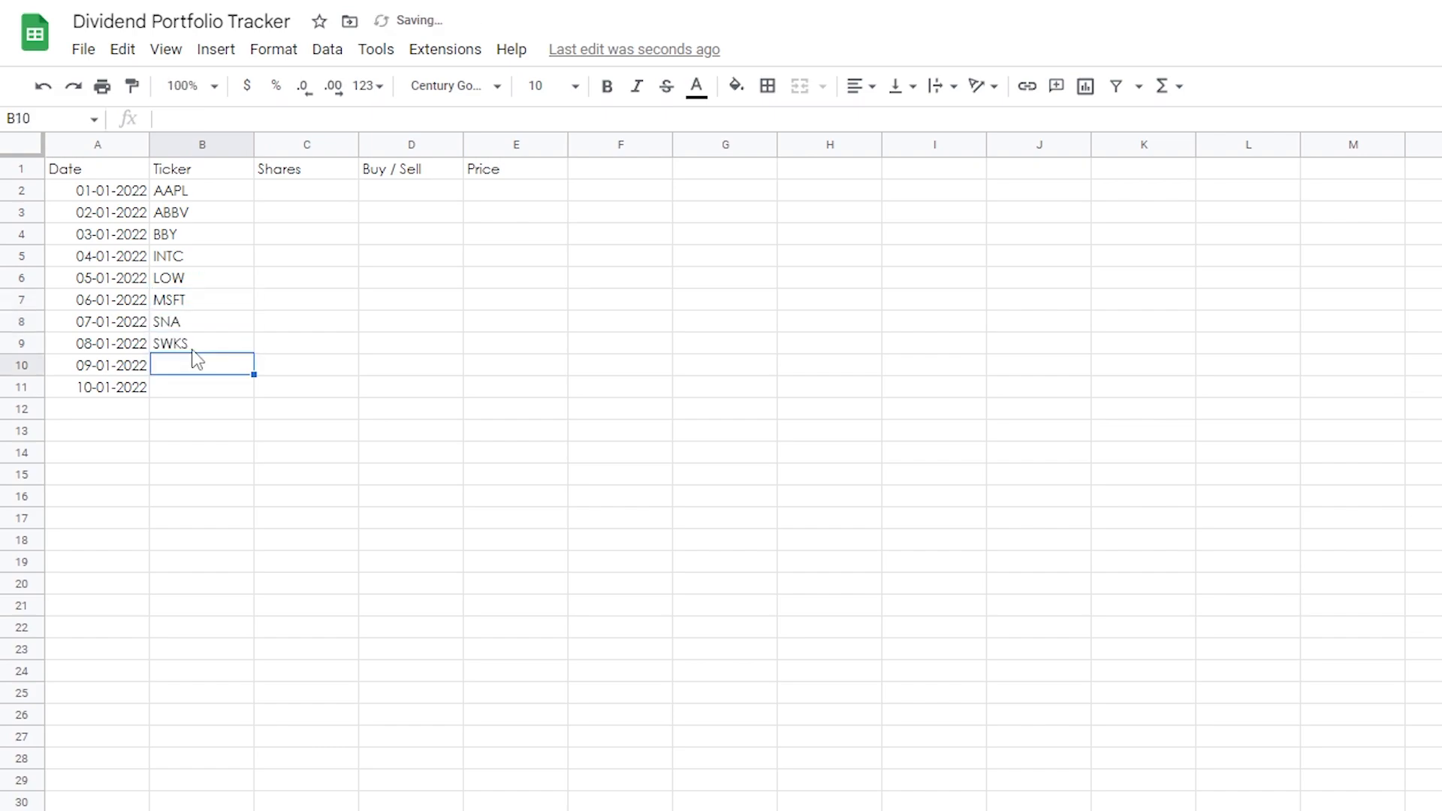
pyautogui.write('TGT')
pyautogui.press('Return')
pyautogui.write('TROW')
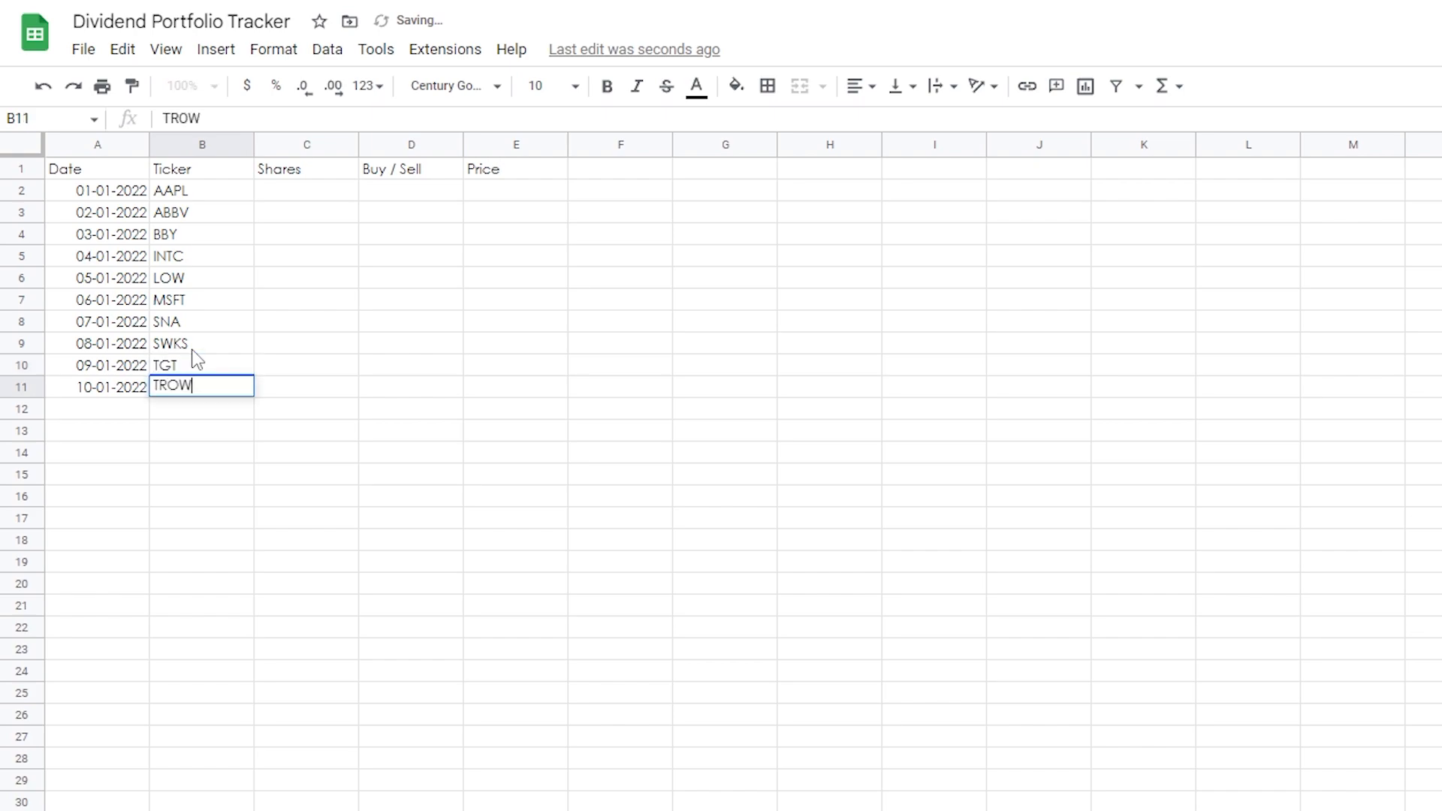
# Fill the Shares column with 1 for all ten tickers, C2 to C11
pyautogui.click(302, 190)
pyautogui.write('1')
pyautogui.press('Return')
pyautogui.write('1')
pyautogui.press('Return')
pyautogui.moveTo(325, 194); pyautogui.dragTo(354, 386)
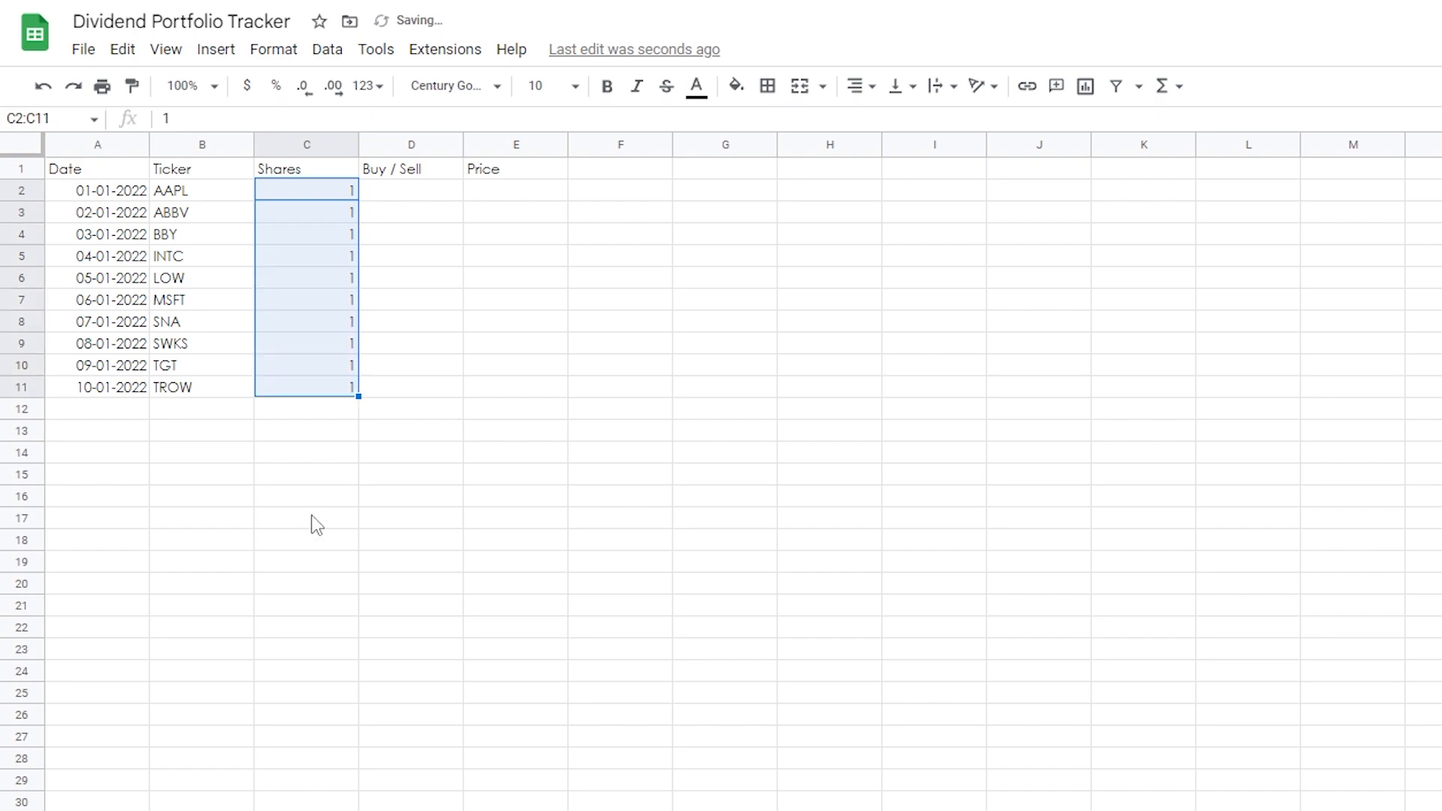
pyautogui.click(312, 521)
pyautogui.click(330, 195)
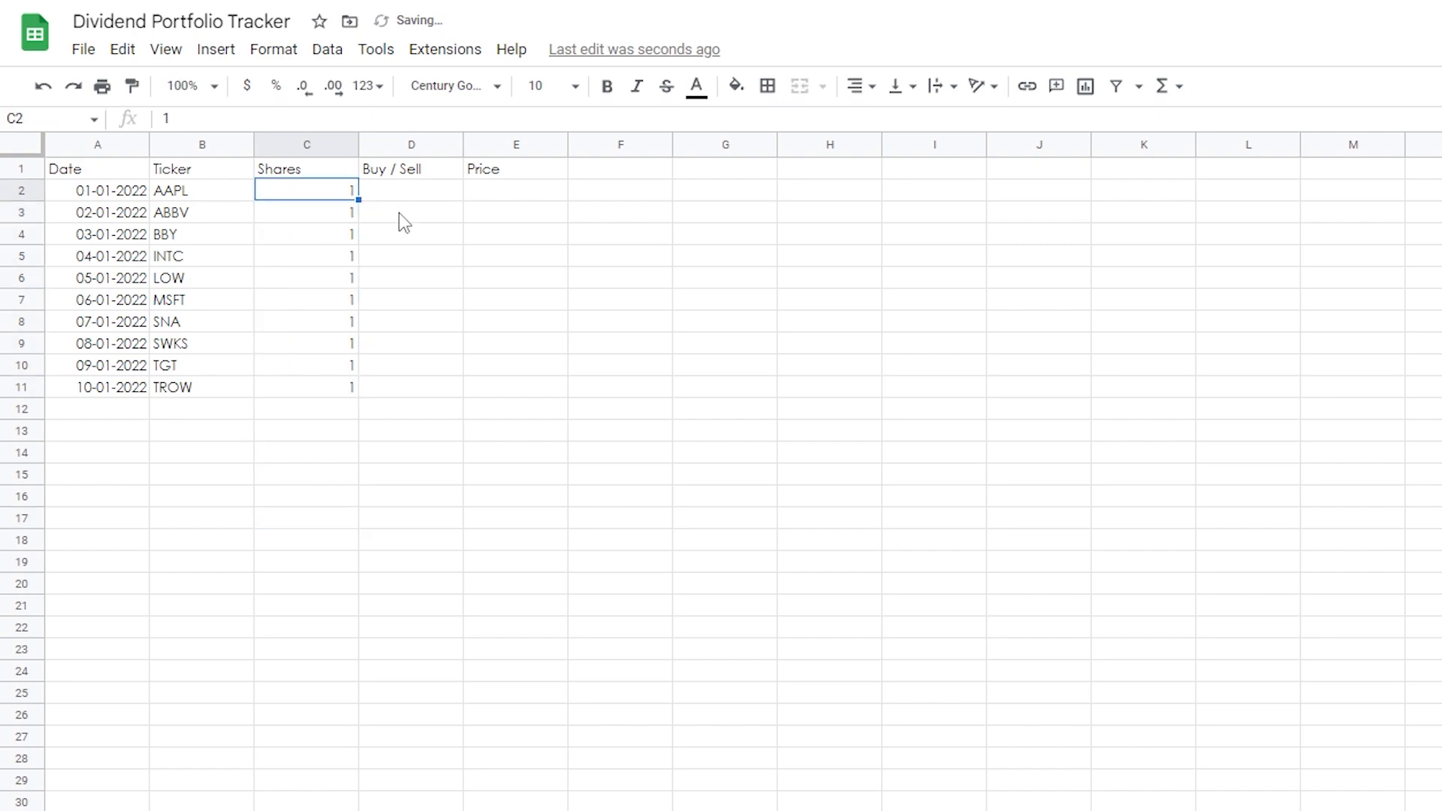
# Fill the Buy / Sell column with "Buy" for all ten tickers, D2 to D11
pyautogui.click(405, 192)
pyautogui.write('Buy')
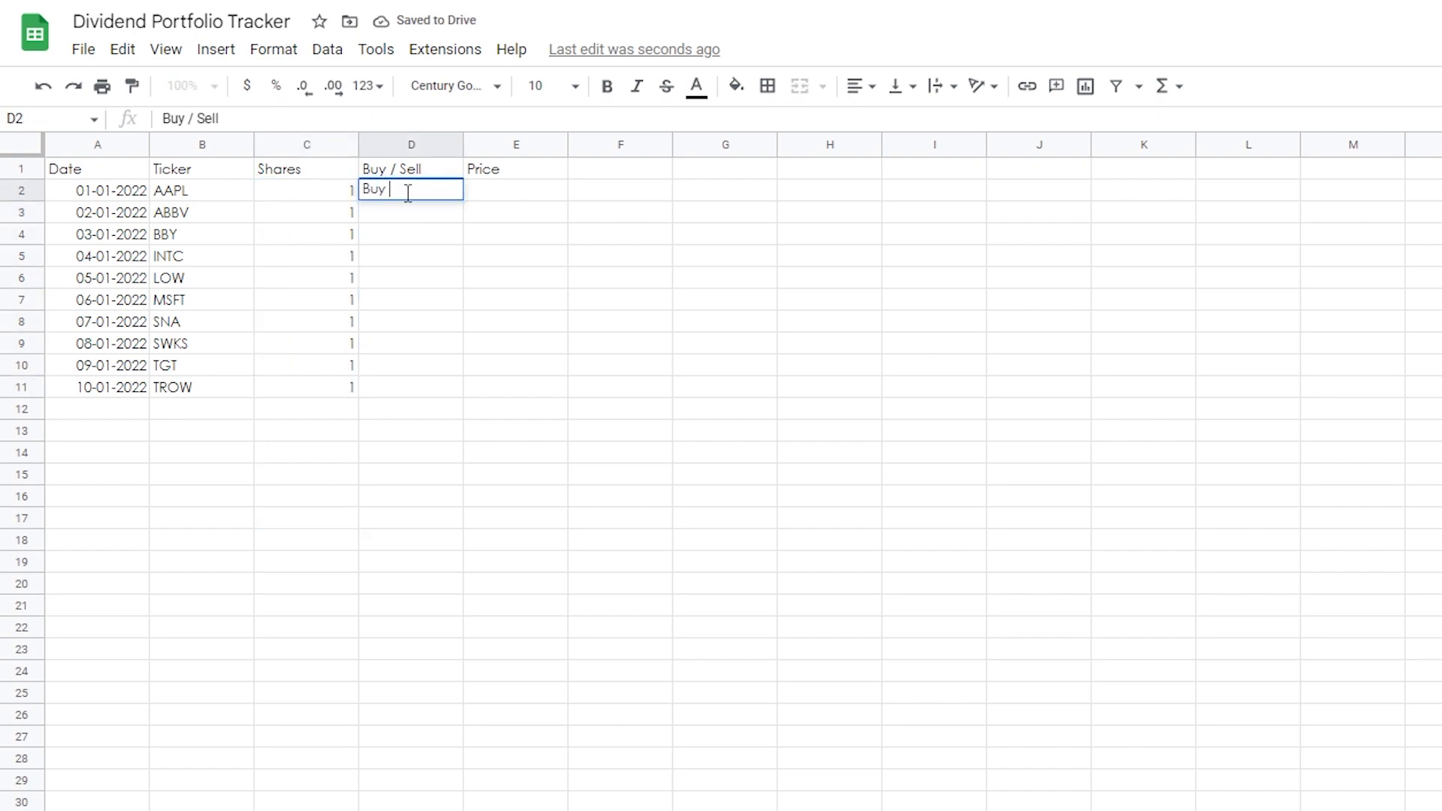
pyautogui.press('Return')
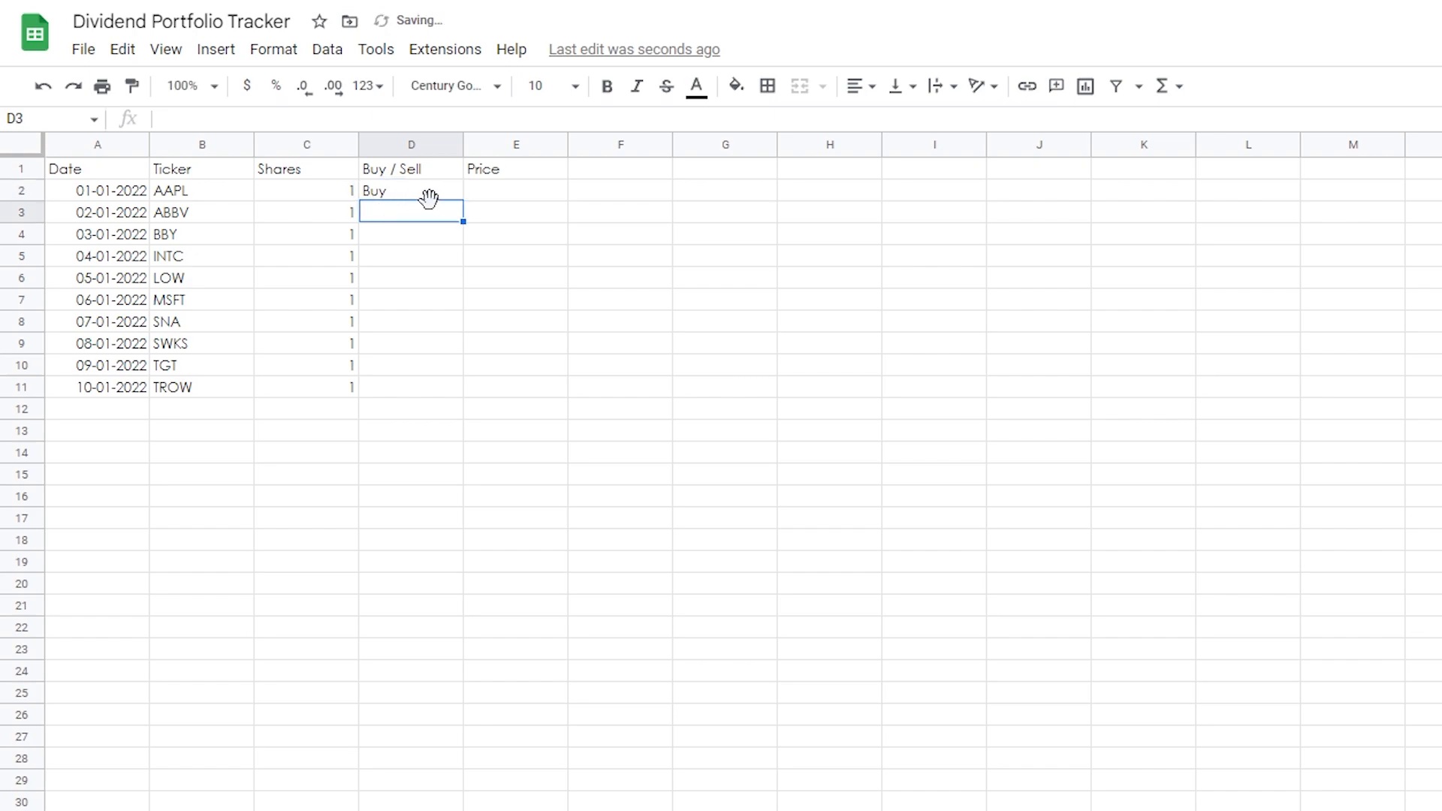
pyautogui.click(432, 194)
pyautogui.moveTo(463, 200); pyautogui.dragTo(469, 387)
pyautogui.click(492, 410)
pyautogui.click(451, 194)
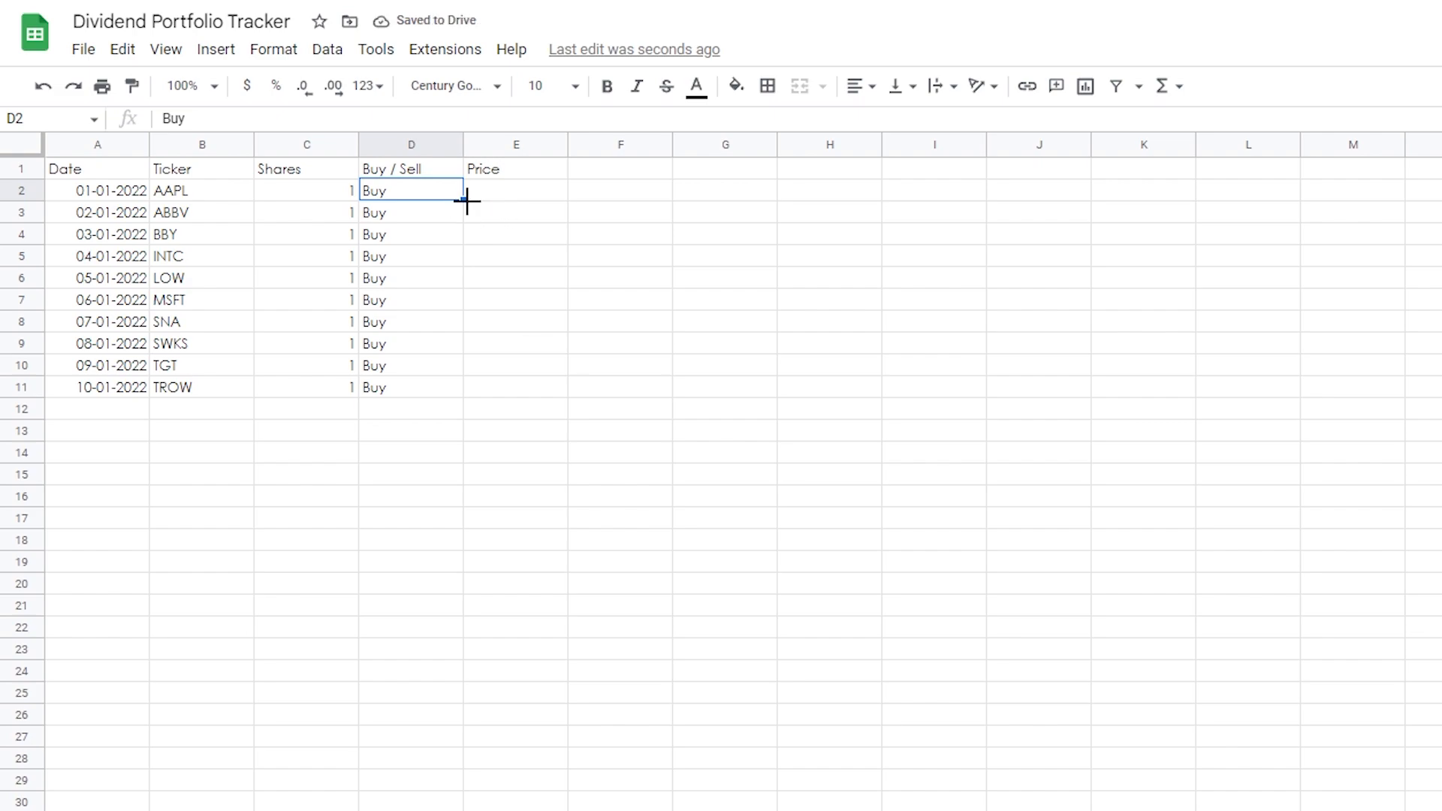
pyautogui.moveTo(100, 389); pyautogui.dragTo(427, 384)
pyautogui.click(516, 452)
# Enter the prices 120, 140 and 85 for AAPL, ABBV and BBY in E2 to E4
pyautogui.click(489, 189)
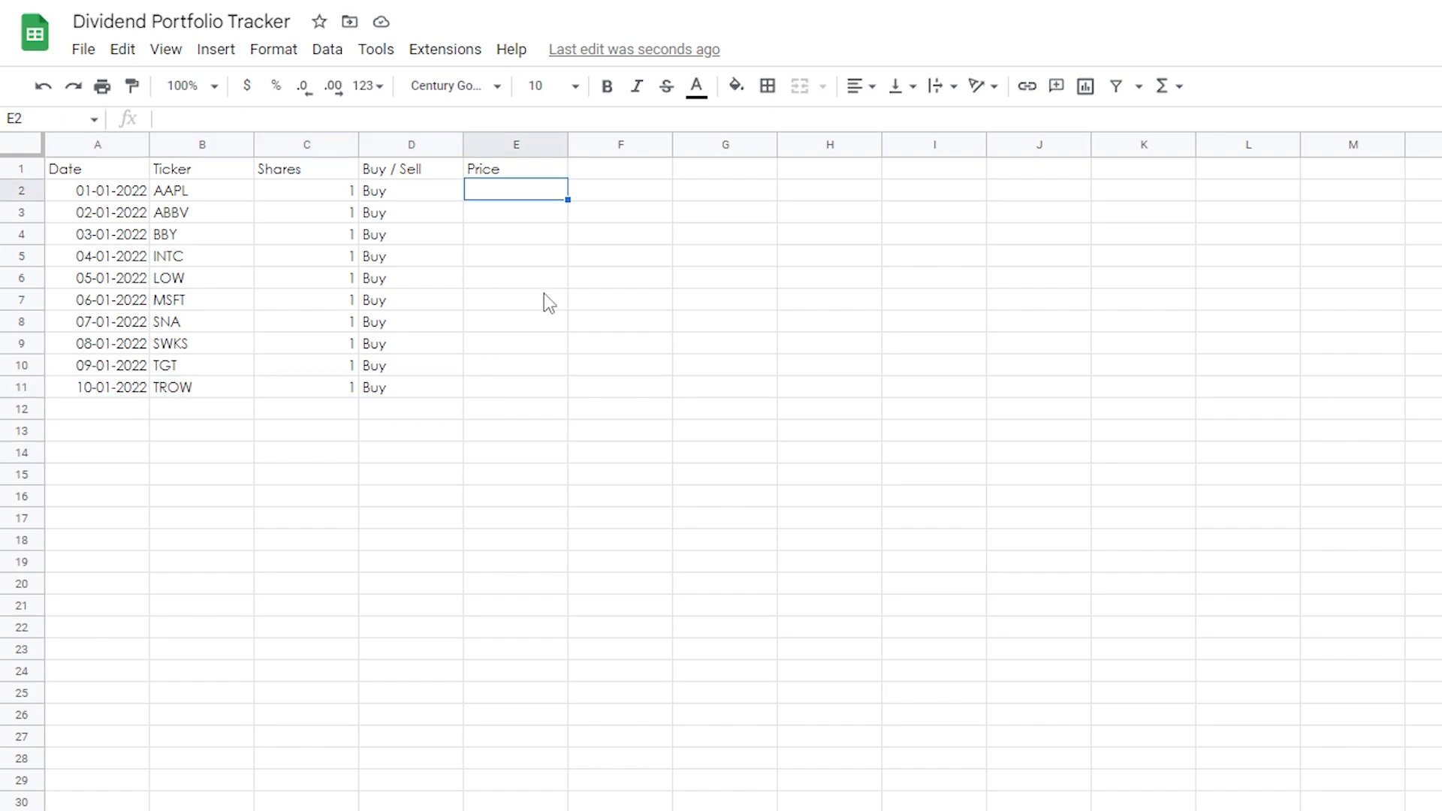
pyautogui.write('120')
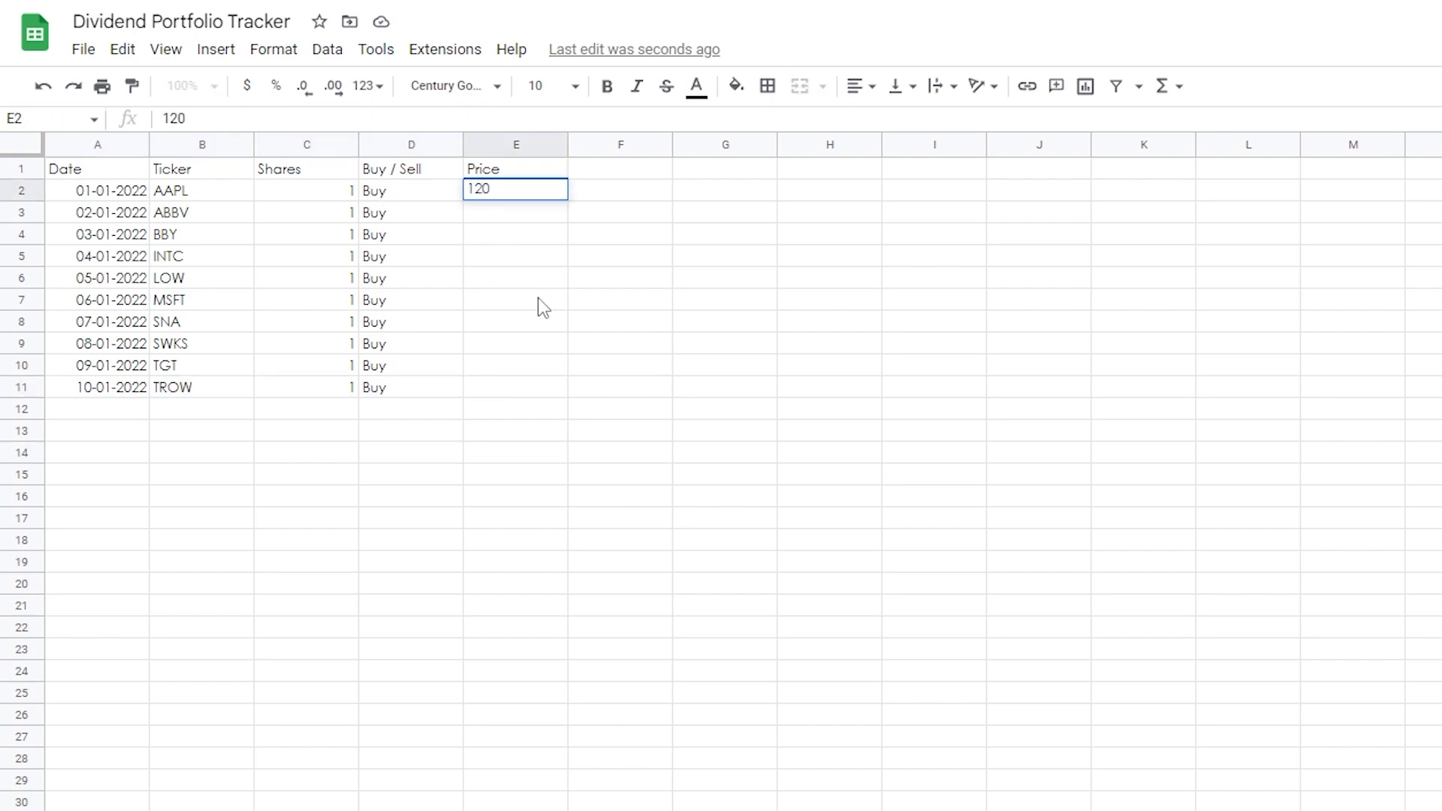
pyautogui.press('Return')
pyautogui.write('140')
pyautogui.press('Return')
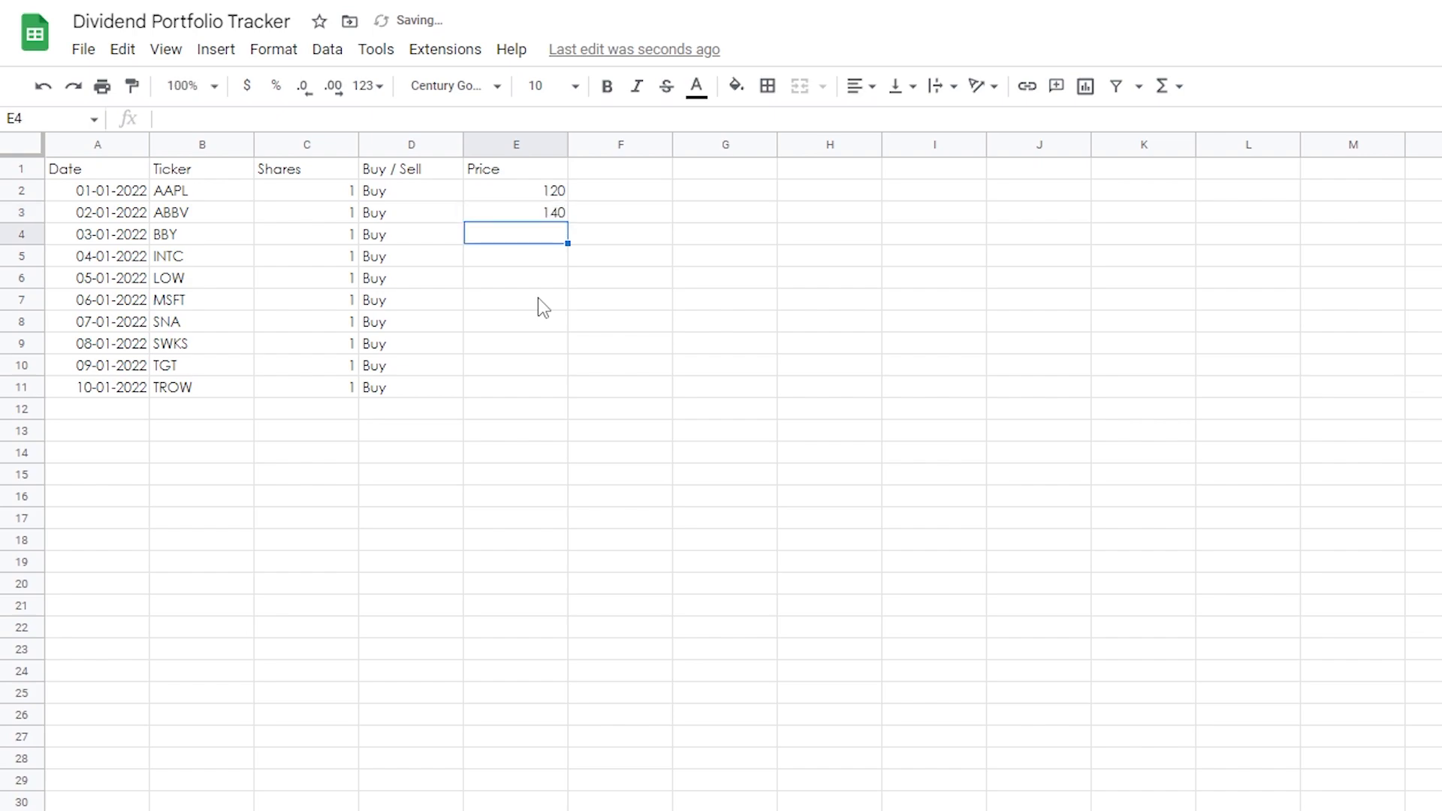
pyautogui.write('85')
pyautogui.press('Return')
# Enter the prices 40, 180 and 280 for INTC, LOW and MSFT in E5 to E7
pyautogui.write('49')
pyautogui.press('BackSpace')
pyautogui.write('0')
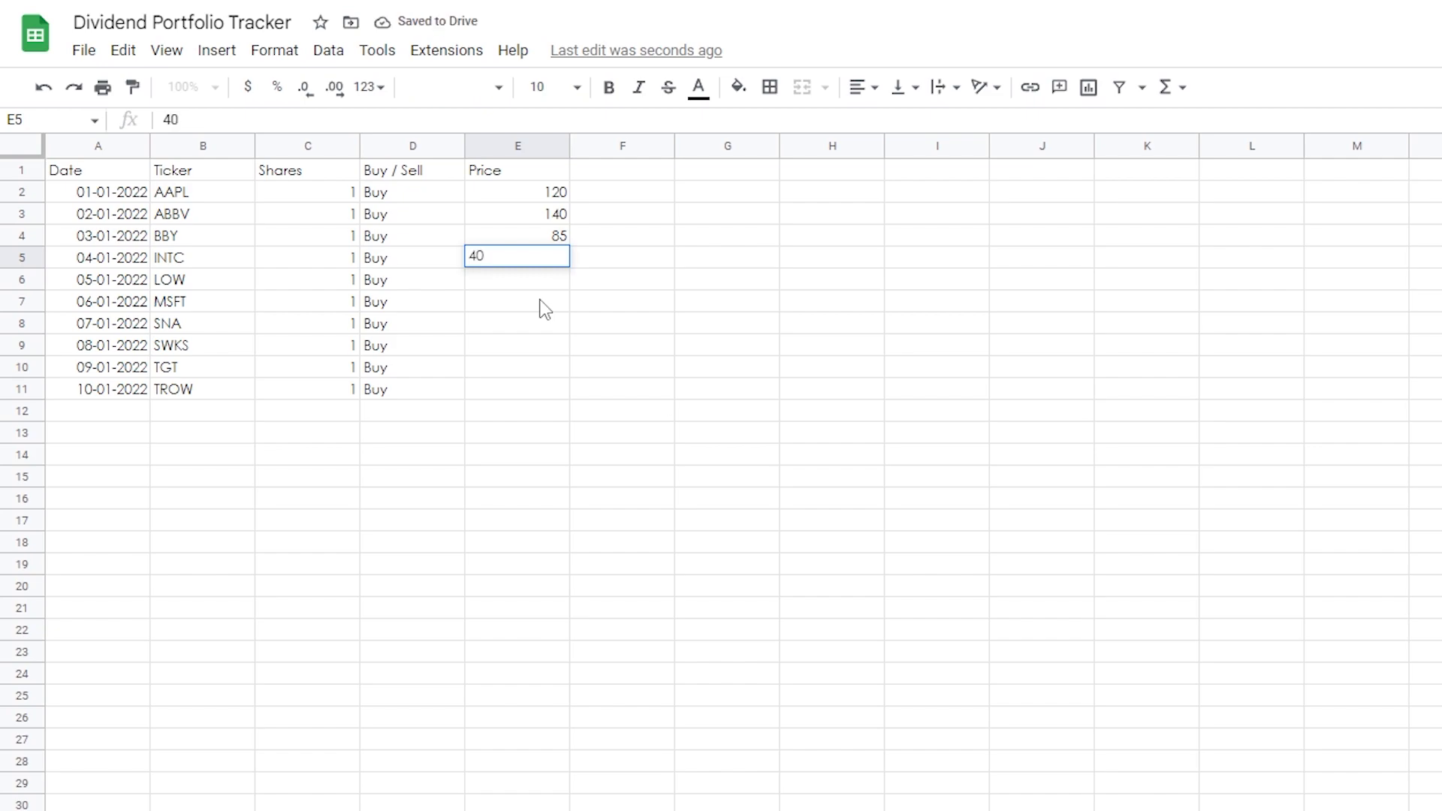
pyautogui.press('Return')
pyautogui.write('180')
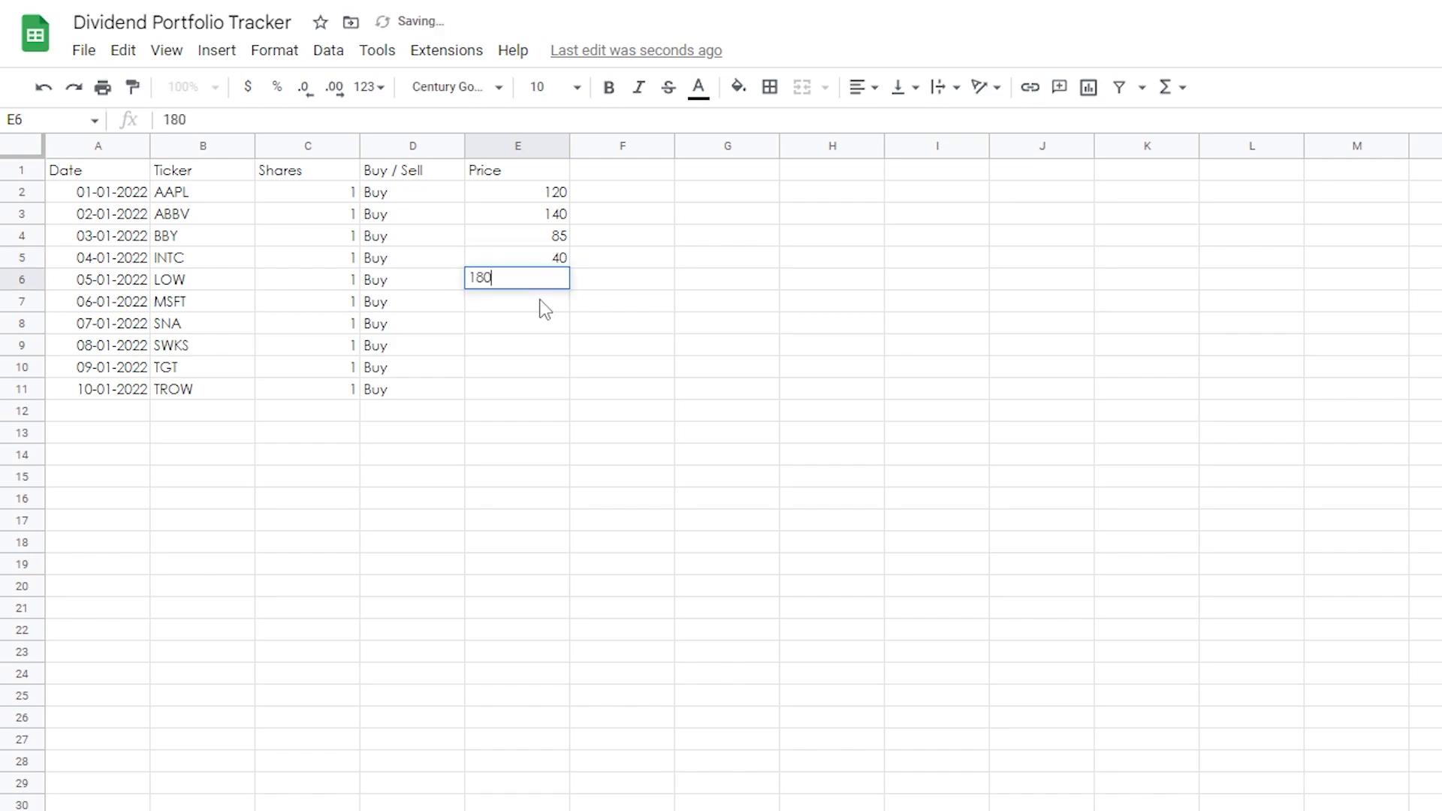
pyautogui.press('Return')
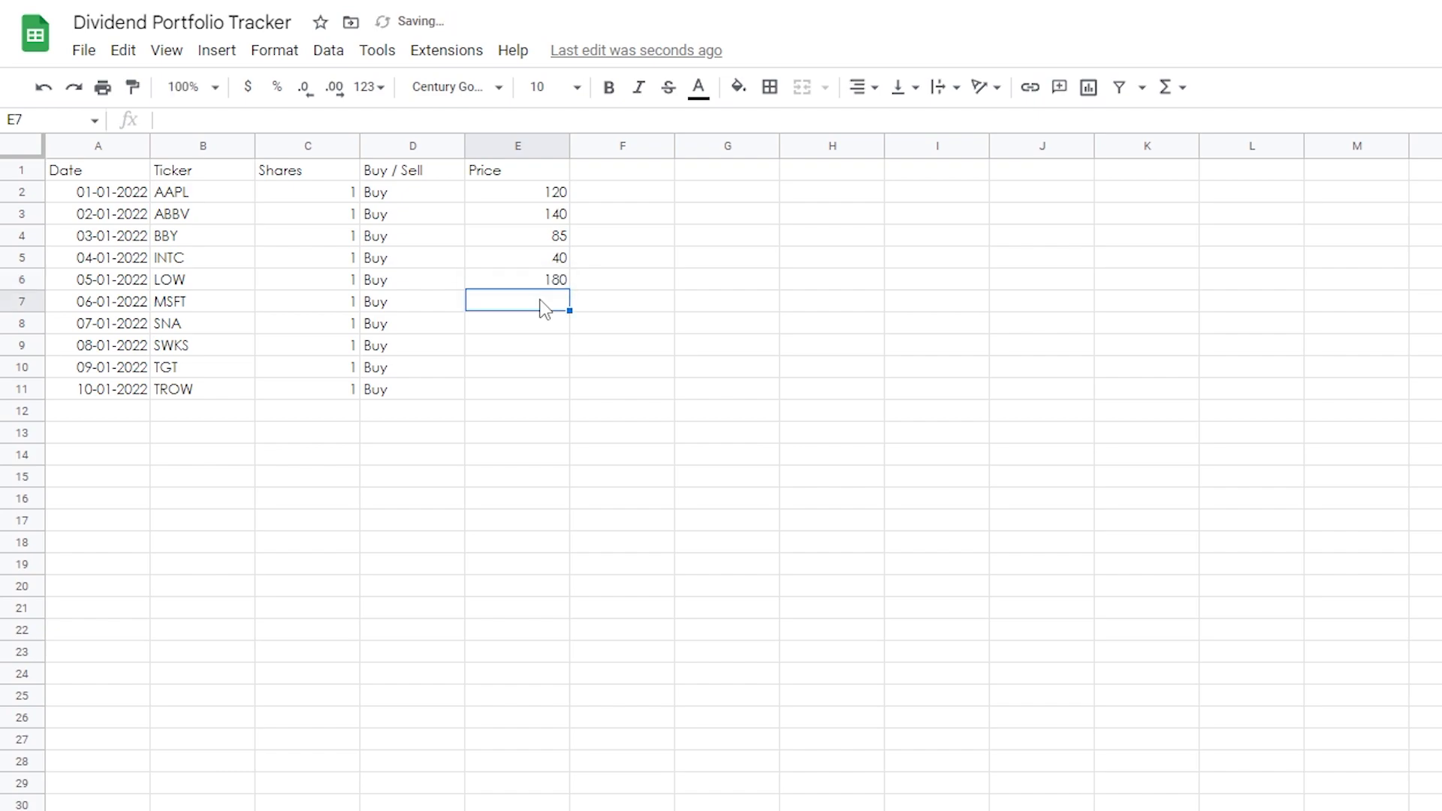
pyautogui.write('280')
pyautogui.press('Return')
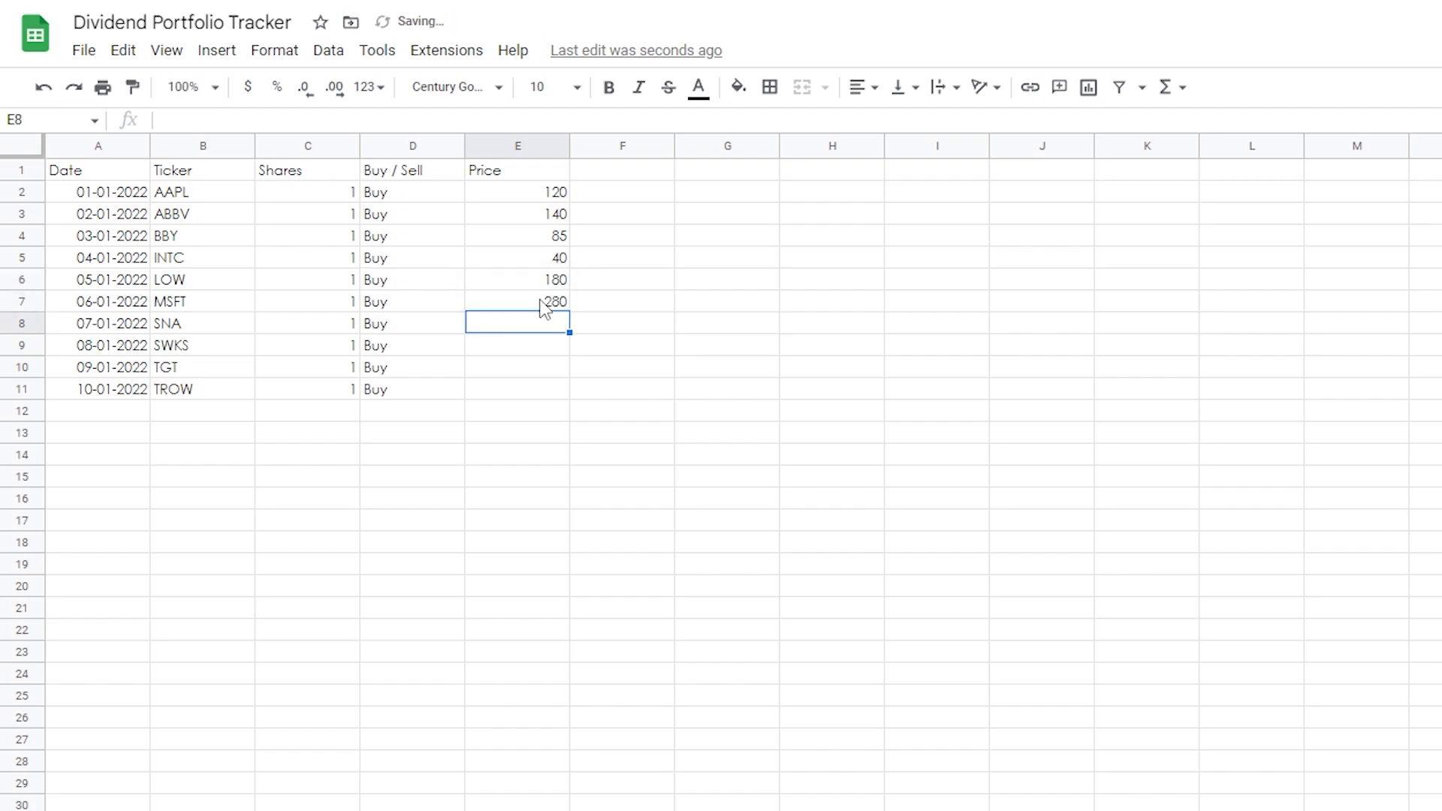
# Enter the prices 190, 110, 180 and 110 for SNA, SWKS, TGT and TROW in E8 to E11
pyautogui.write('190')
pyautogui.press('Return')
pyautogui.write('110')
pyautogui.press('Return')
pyautogui.write('180')
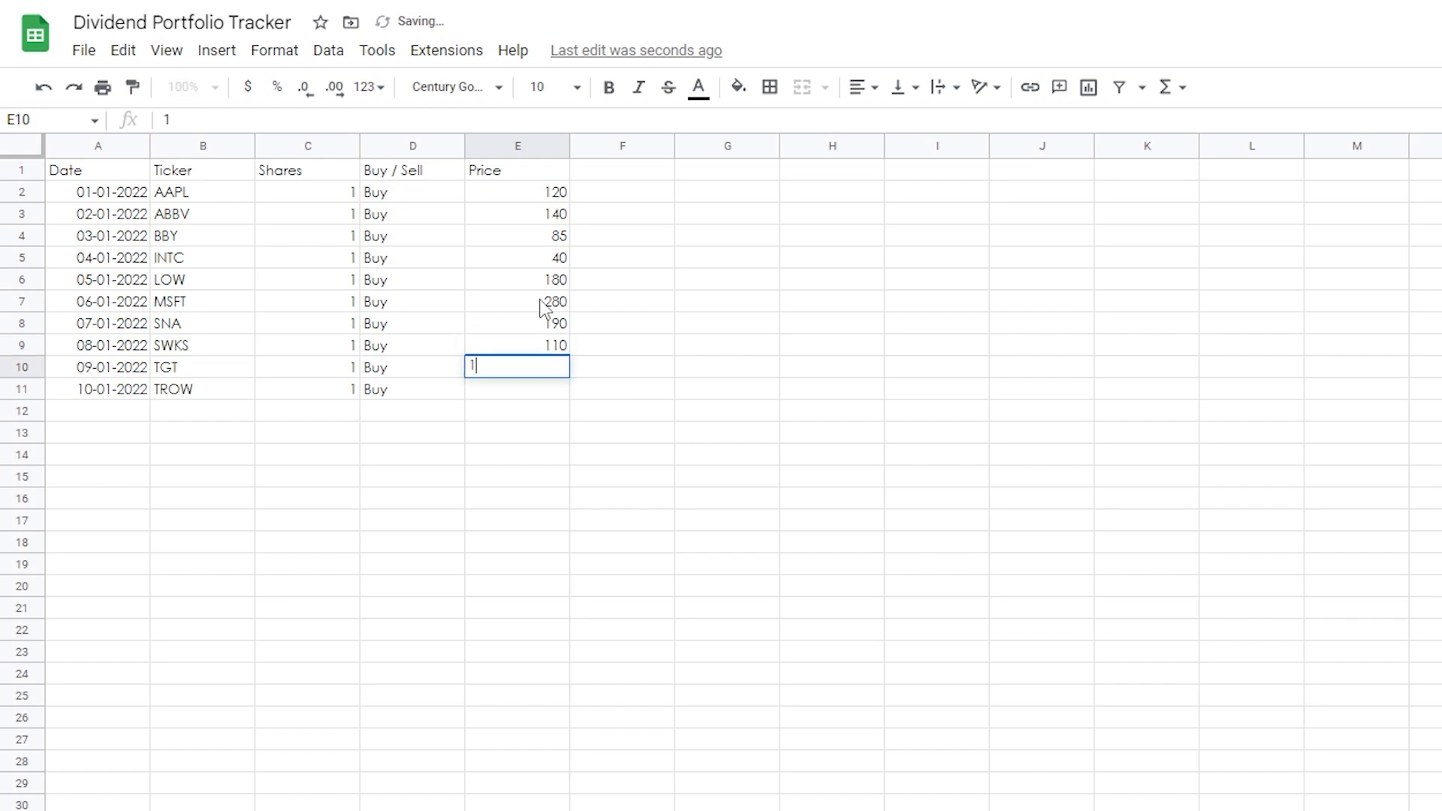
pyautogui.press('Return')
pyautogui.write('110')
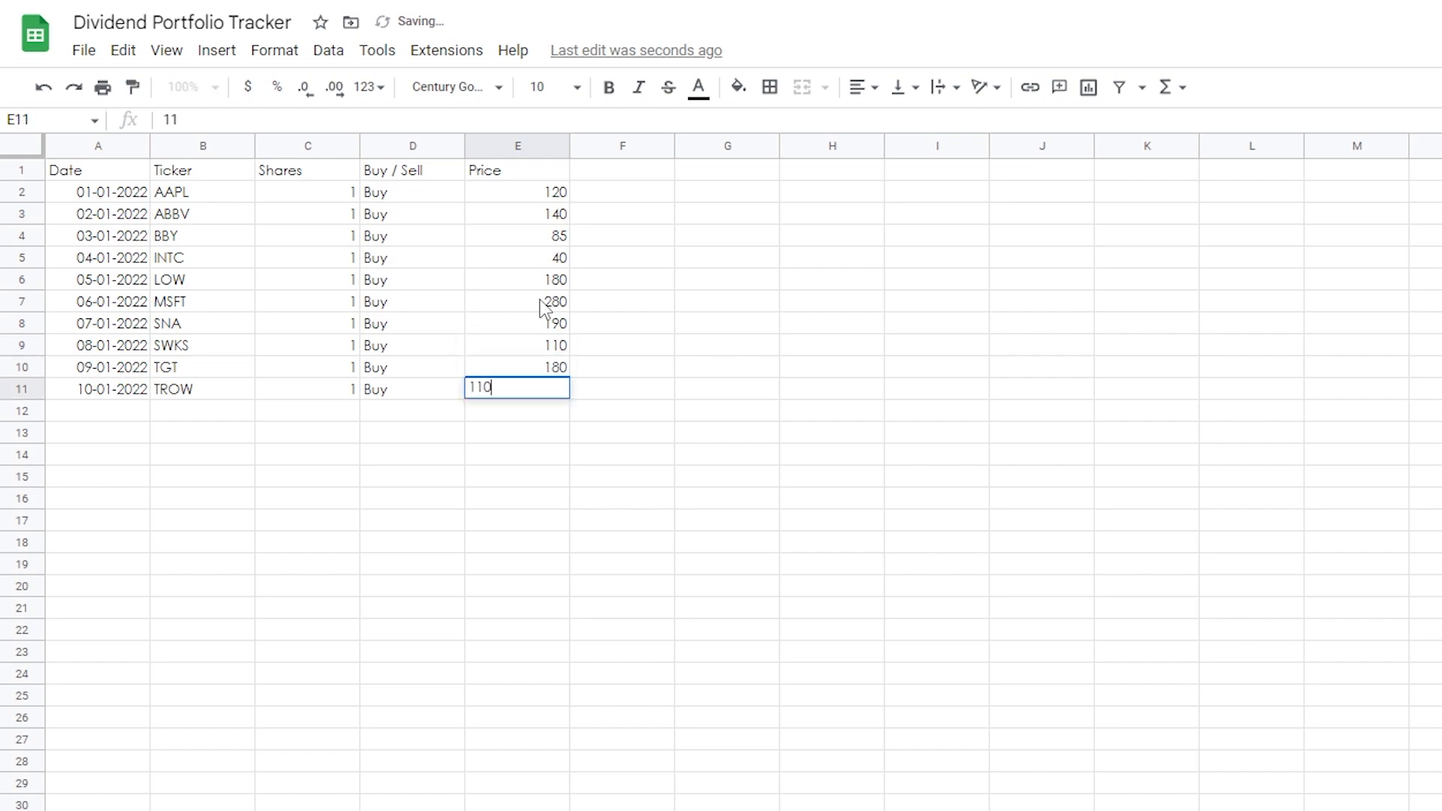
pyautogui.press('Return')
# Center-align the contents of every cell in the sheet horizontally
pyautogui.hotkey('ctrl', 'a')
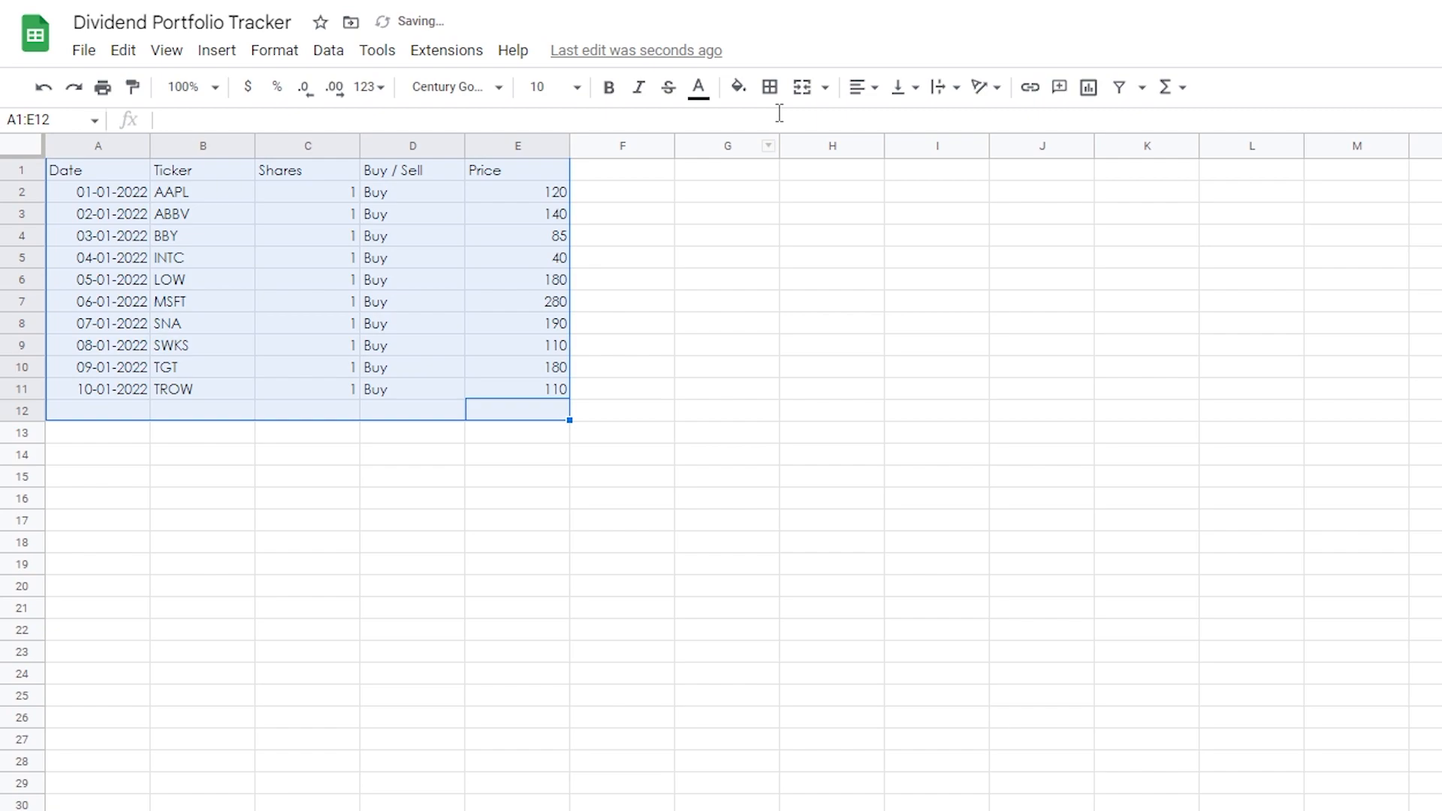
pyautogui.moveTo(727, 410); pyautogui.dragTo(740, 435)
pyautogui.hotkey('ctrl', 'a')
pyautogui.click(862, 87)
pyautogui.click(897, 123)
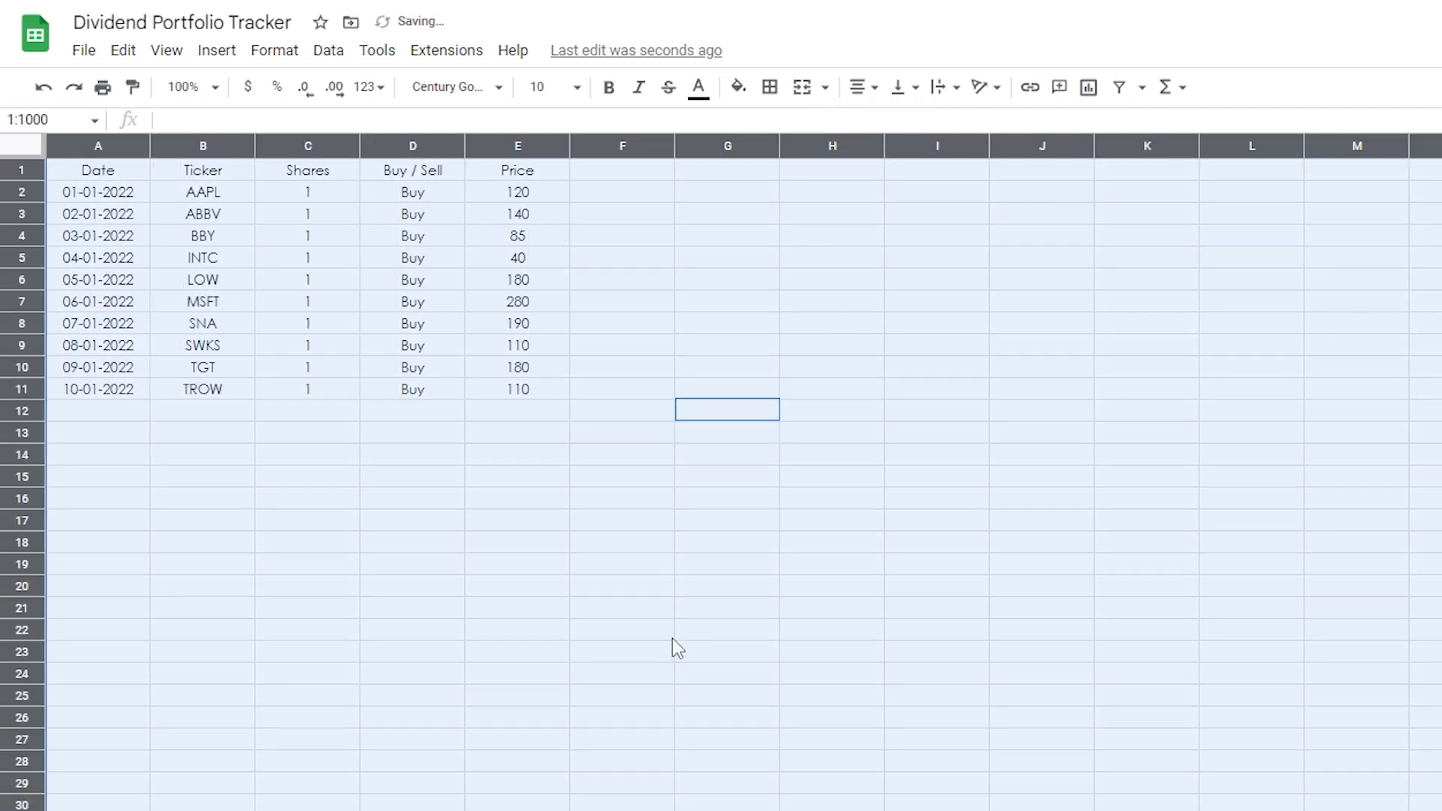
pyautogui.click(623, 630)
# Format the whole Price column as dollar currency and switch to the blank sheet
pyautogui.click(518, 146)
pyautogui.click(247, 86)
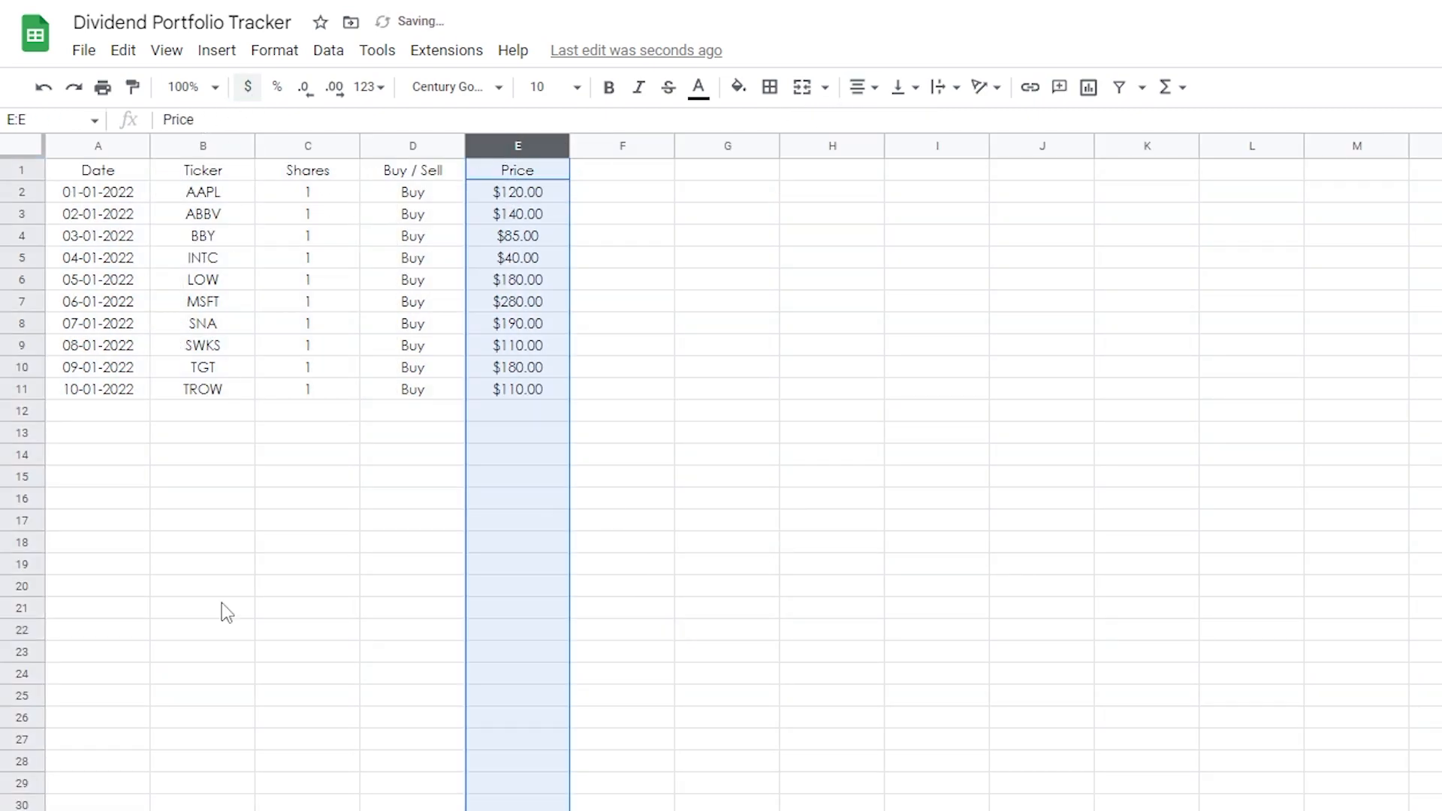
pyautogui.click(412, 810)
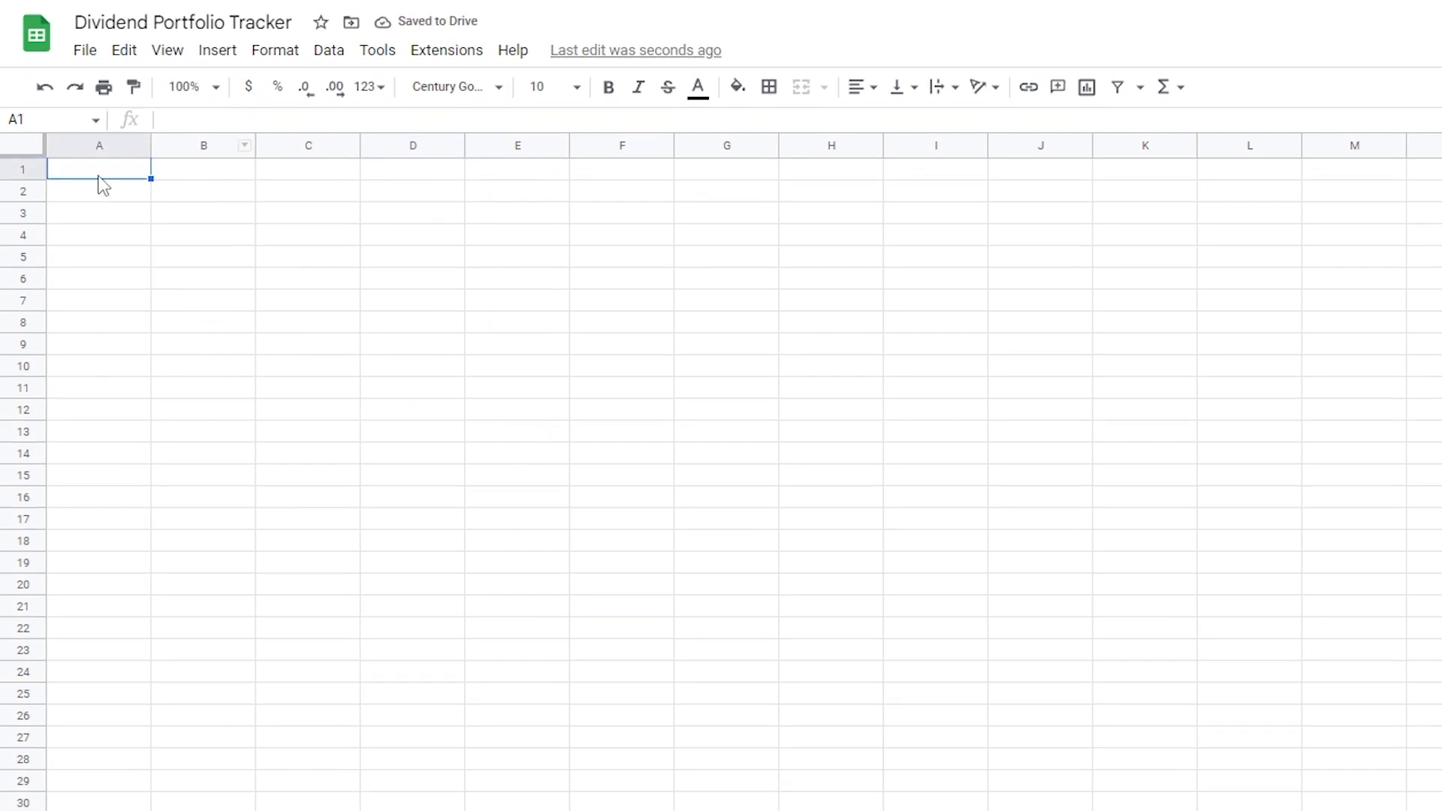
# Enter the column headers Ticker, Company, Sector and Shares in A1 to D1
pyautogui.click(101, 166)
pyautogui.write('Ticker')
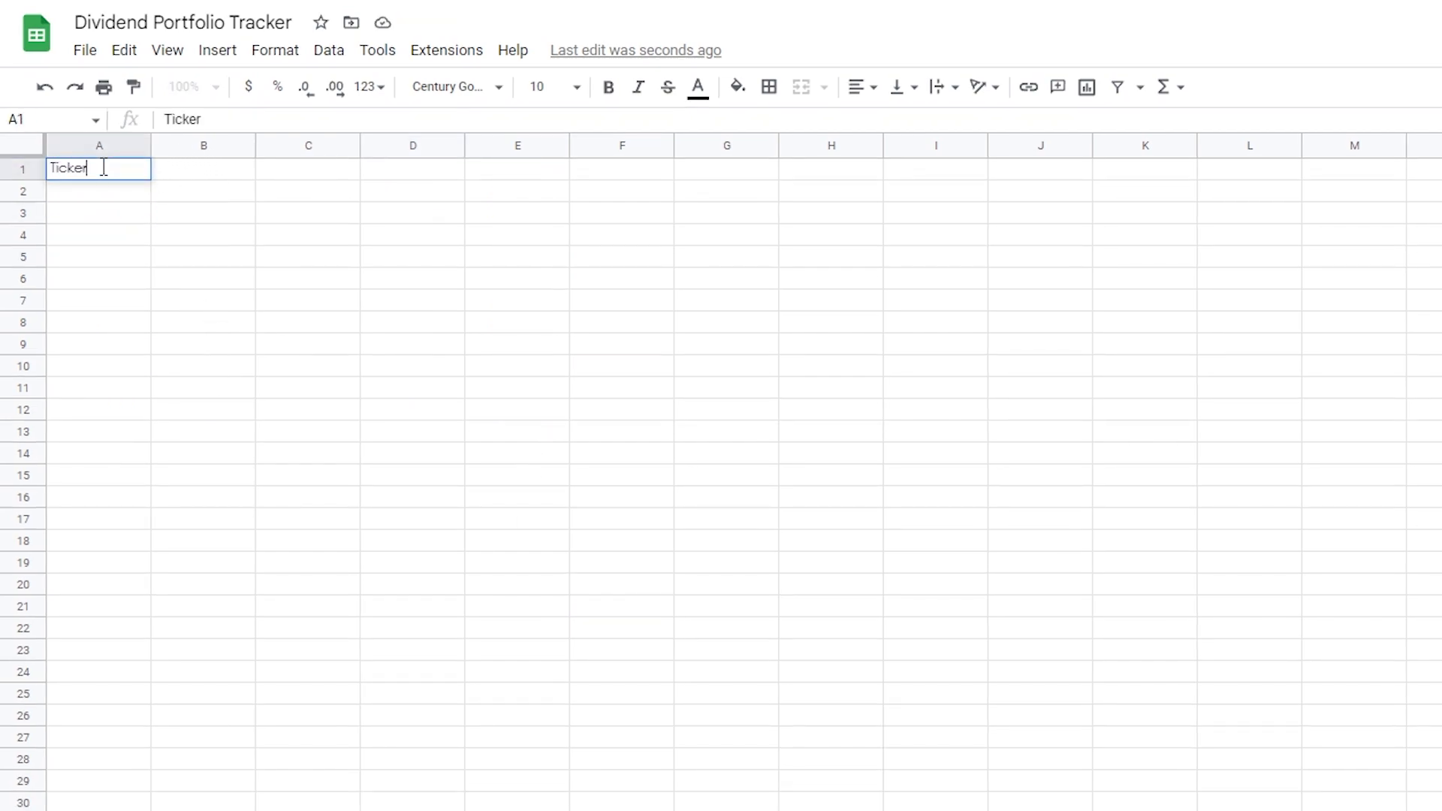
pyautogui.press('Tab')
pyautogui.write('Company')
pyautogui.press('Tab')
pyautogui.write('Shares')
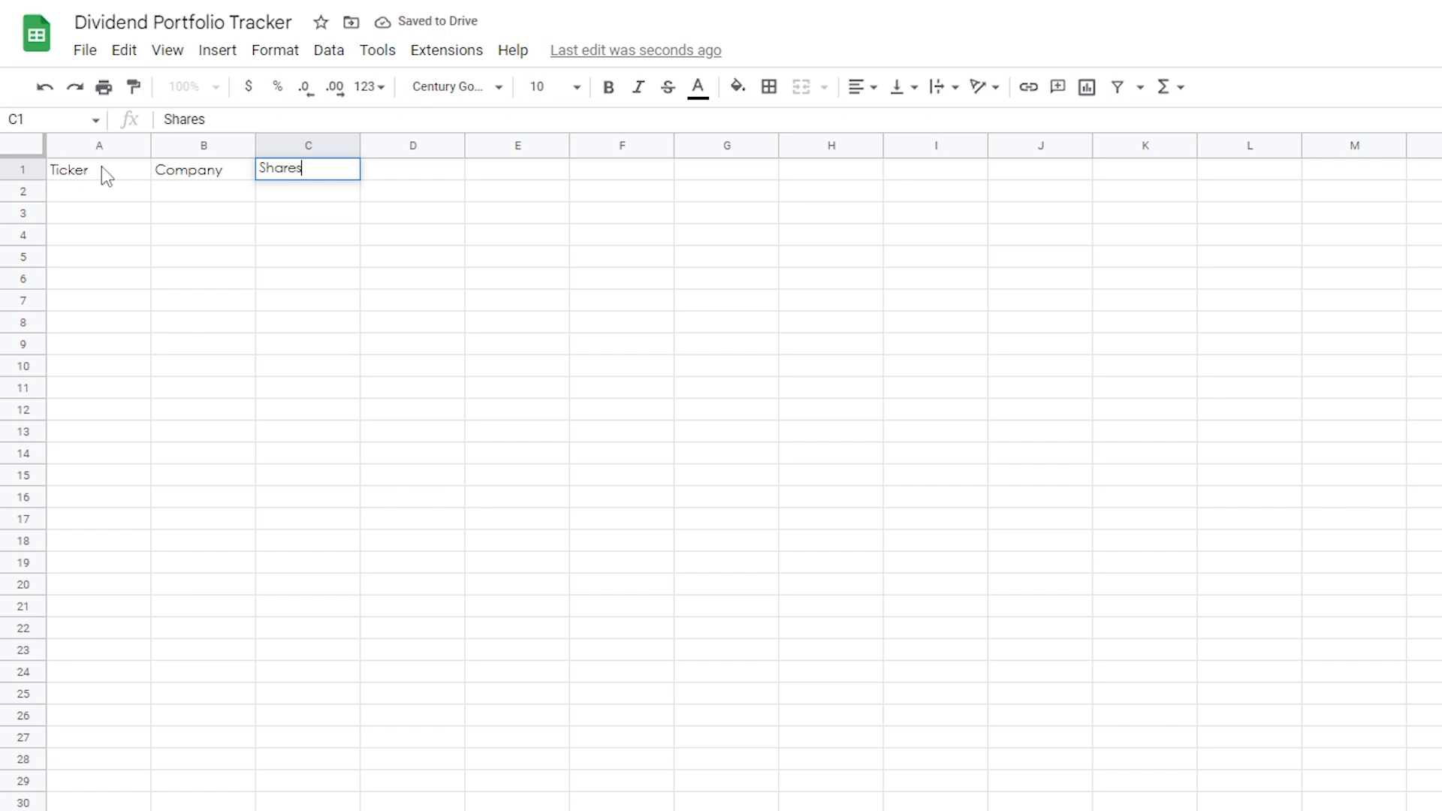
pyautogui.click(299, 209)
pyautogui.click(309, 170)
pyautogui.write('Sector')
pyautogui.press('Tab')
pyautogui.write('Shares')
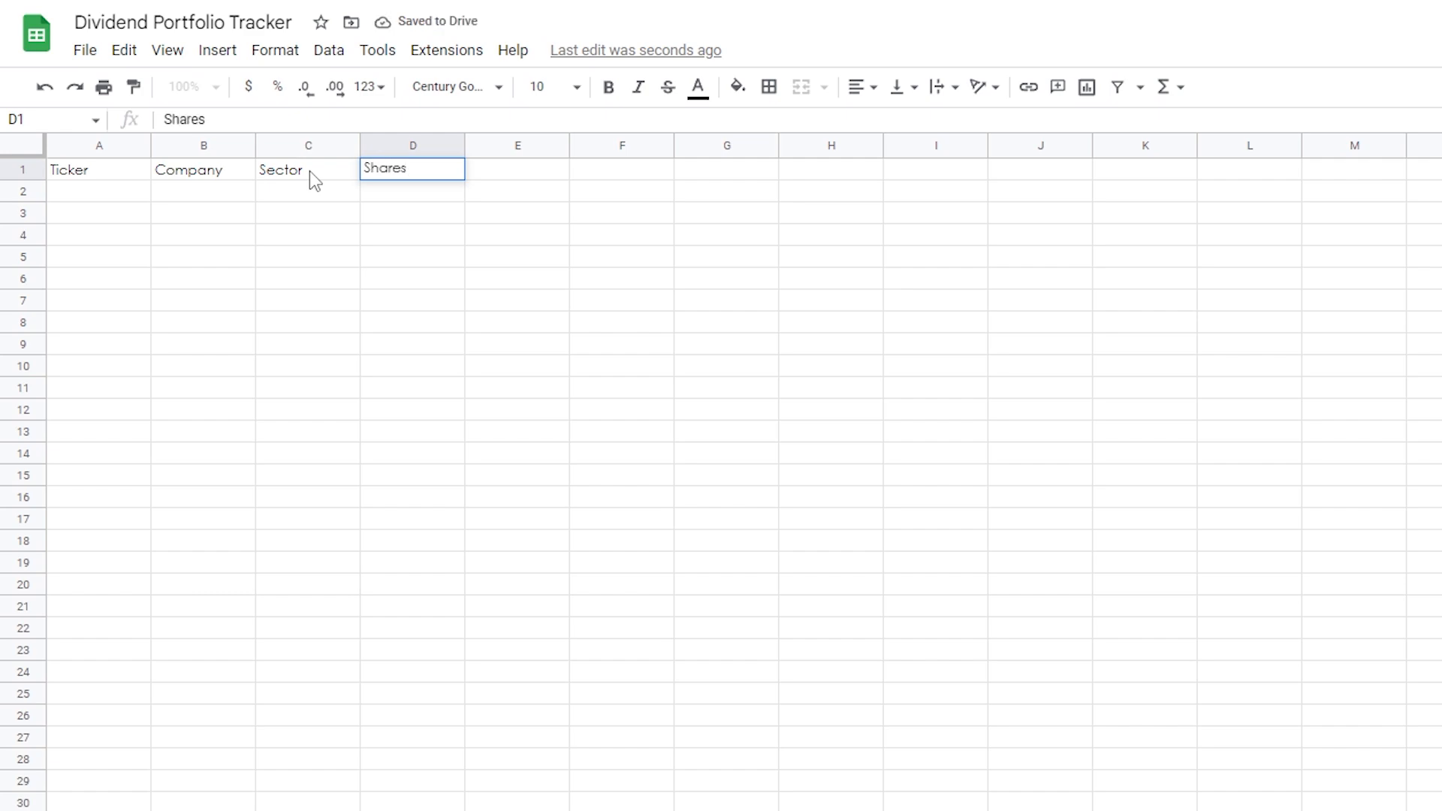
# Enter the column headers Allocation, Average Cost and Share Price in E1 to G1
pyautogui.press('Tab')
pyautogui.write('Alloc')
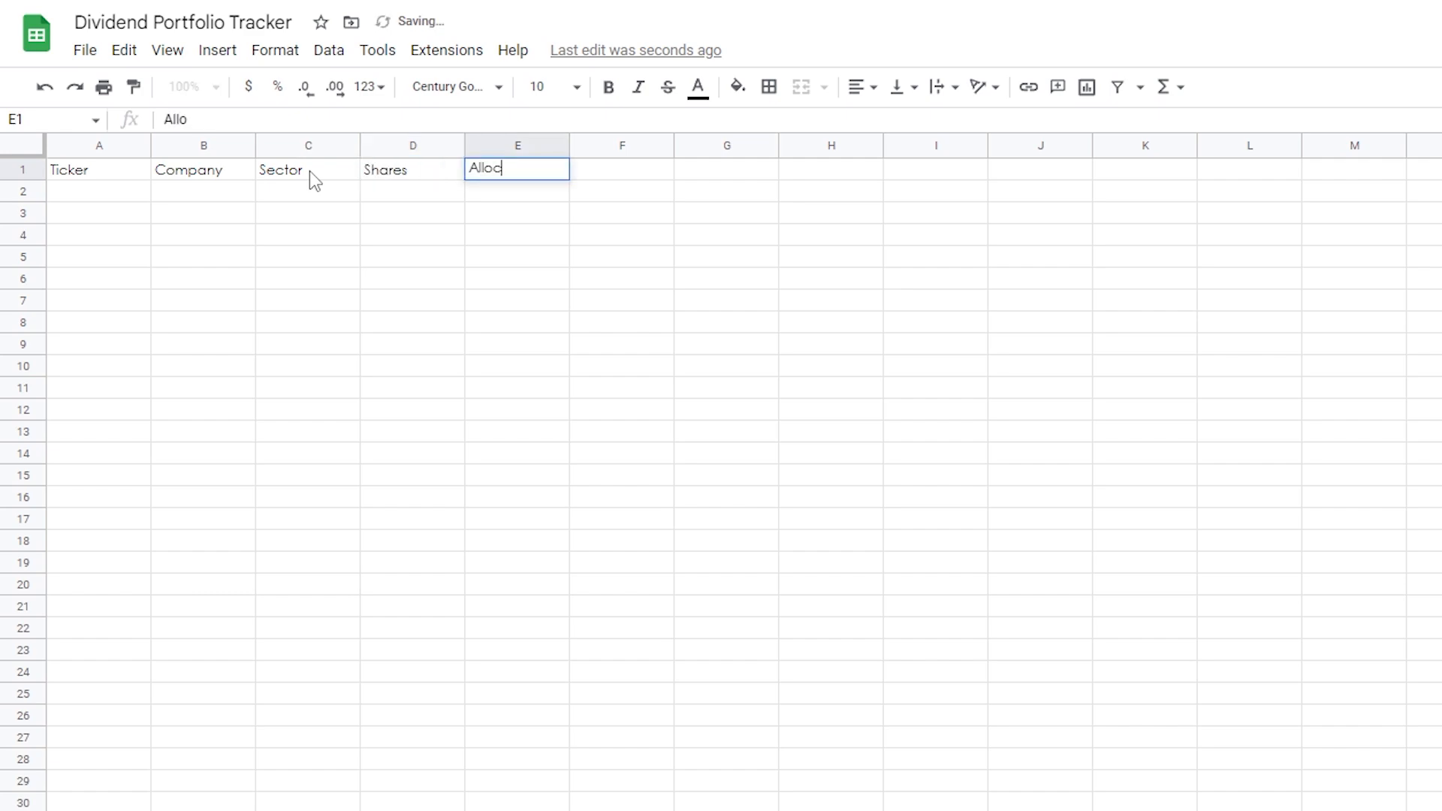
pyautogui.write('ation')
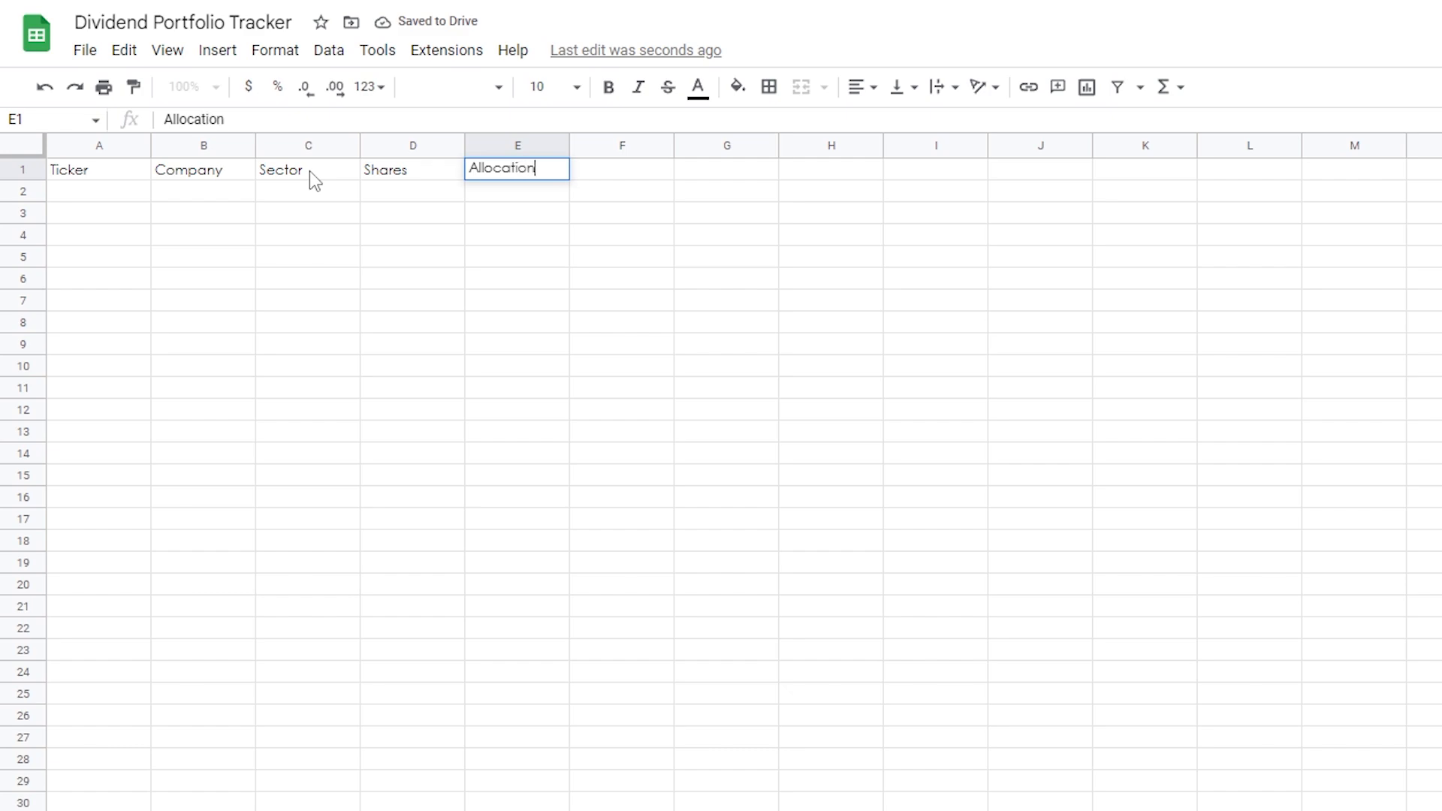
pyautogui.press('Tab')
pyautogui.write('Av')
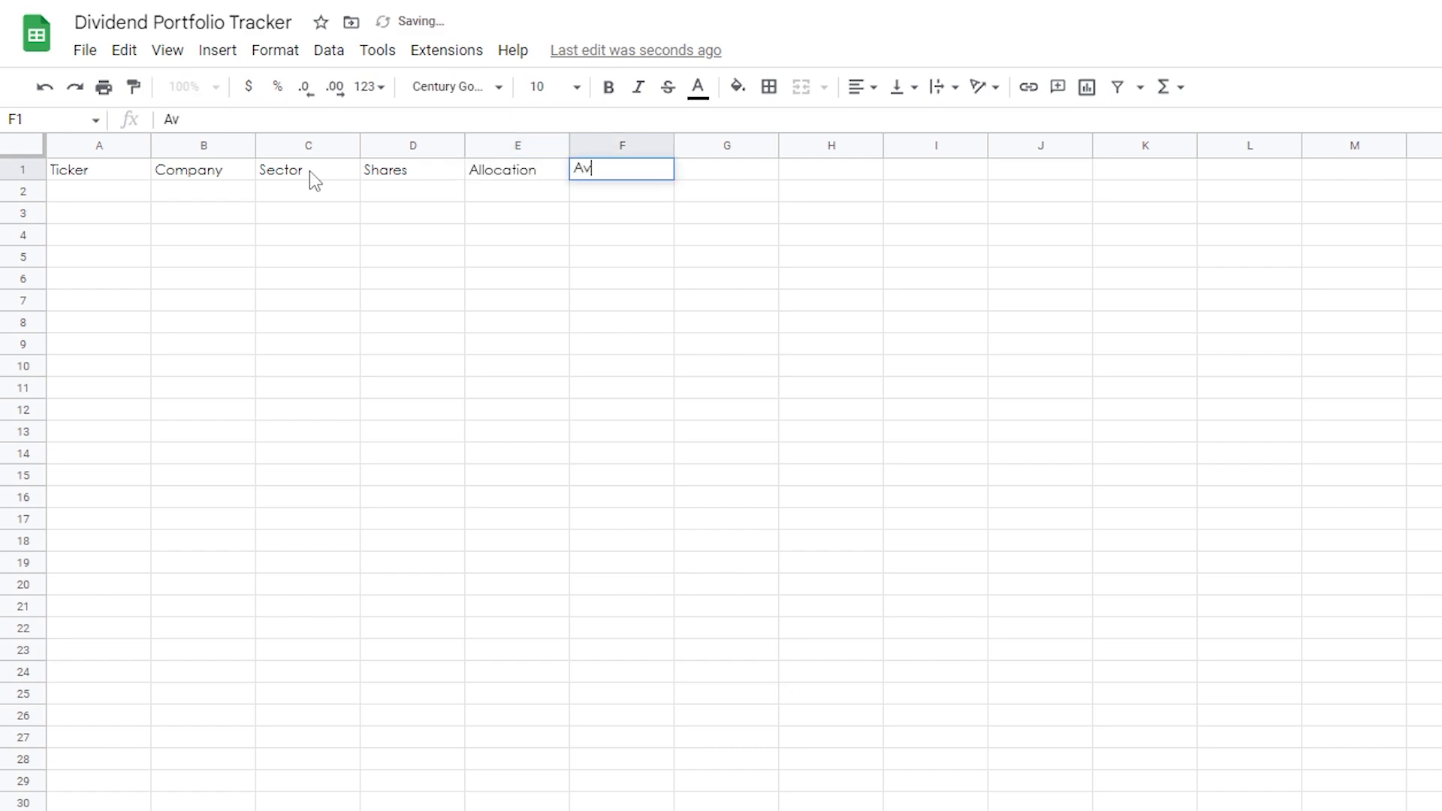
pyautogui.write('erage Cost')
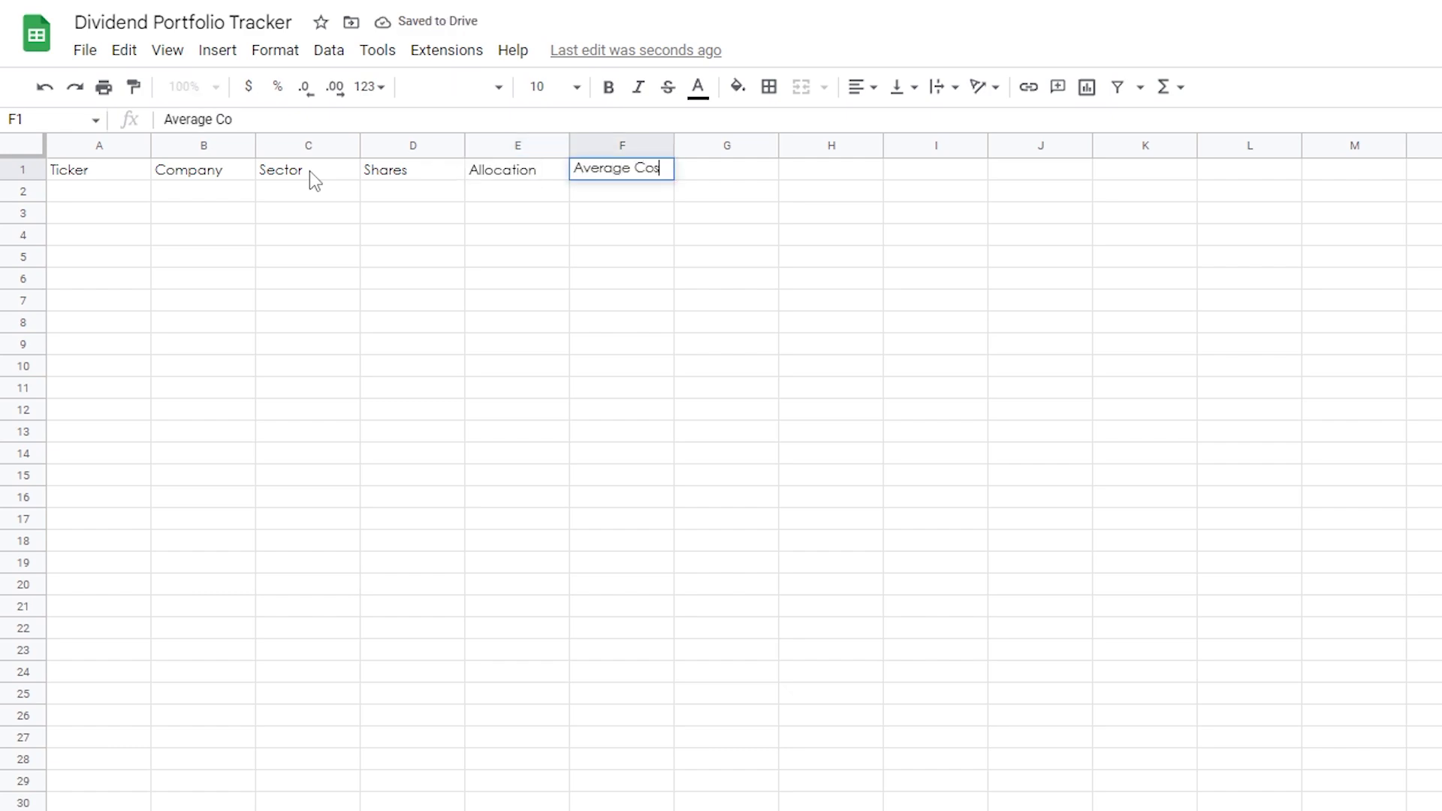
pyautogui.press('Tab')
pyautogui.write('Share')
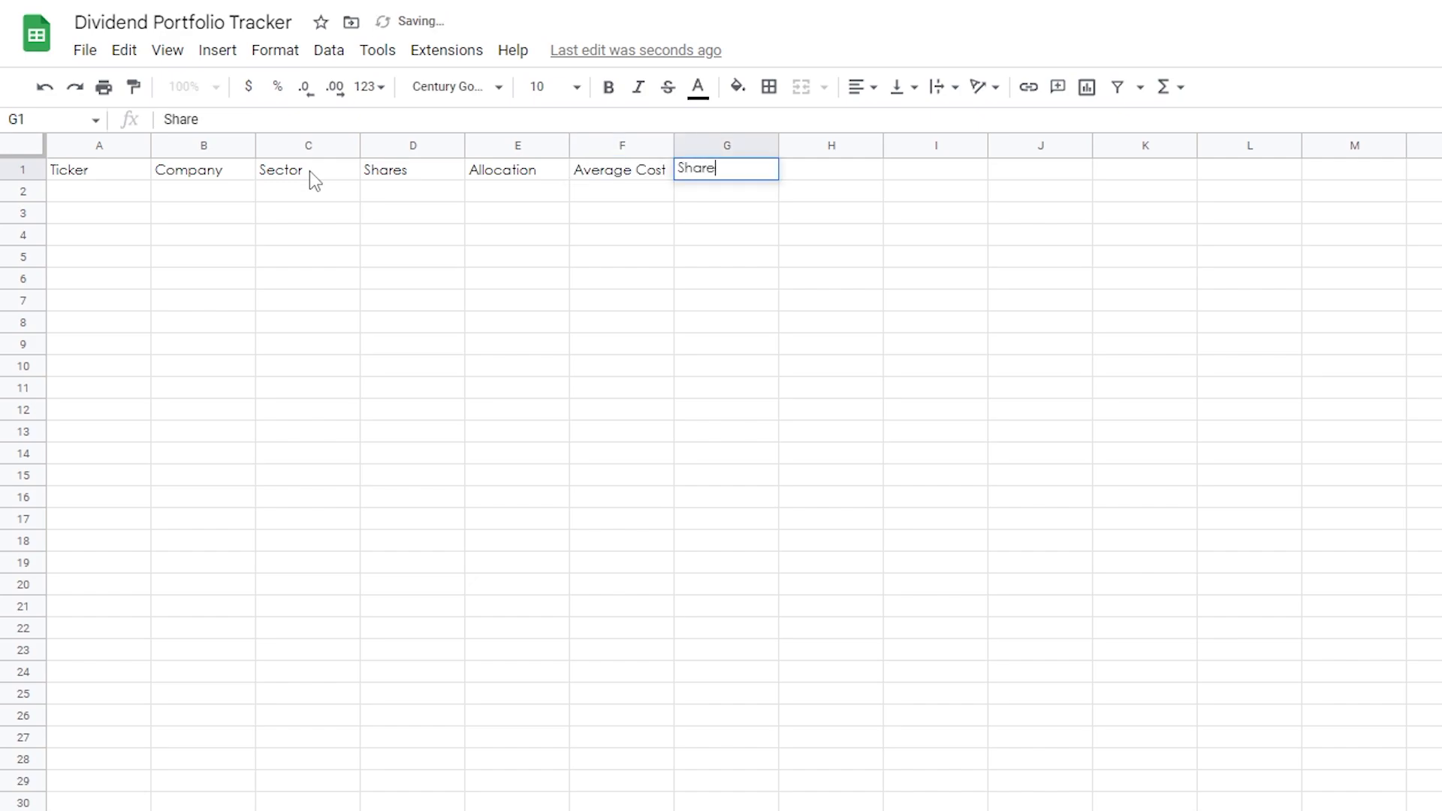
pyautogui.write(' Price')
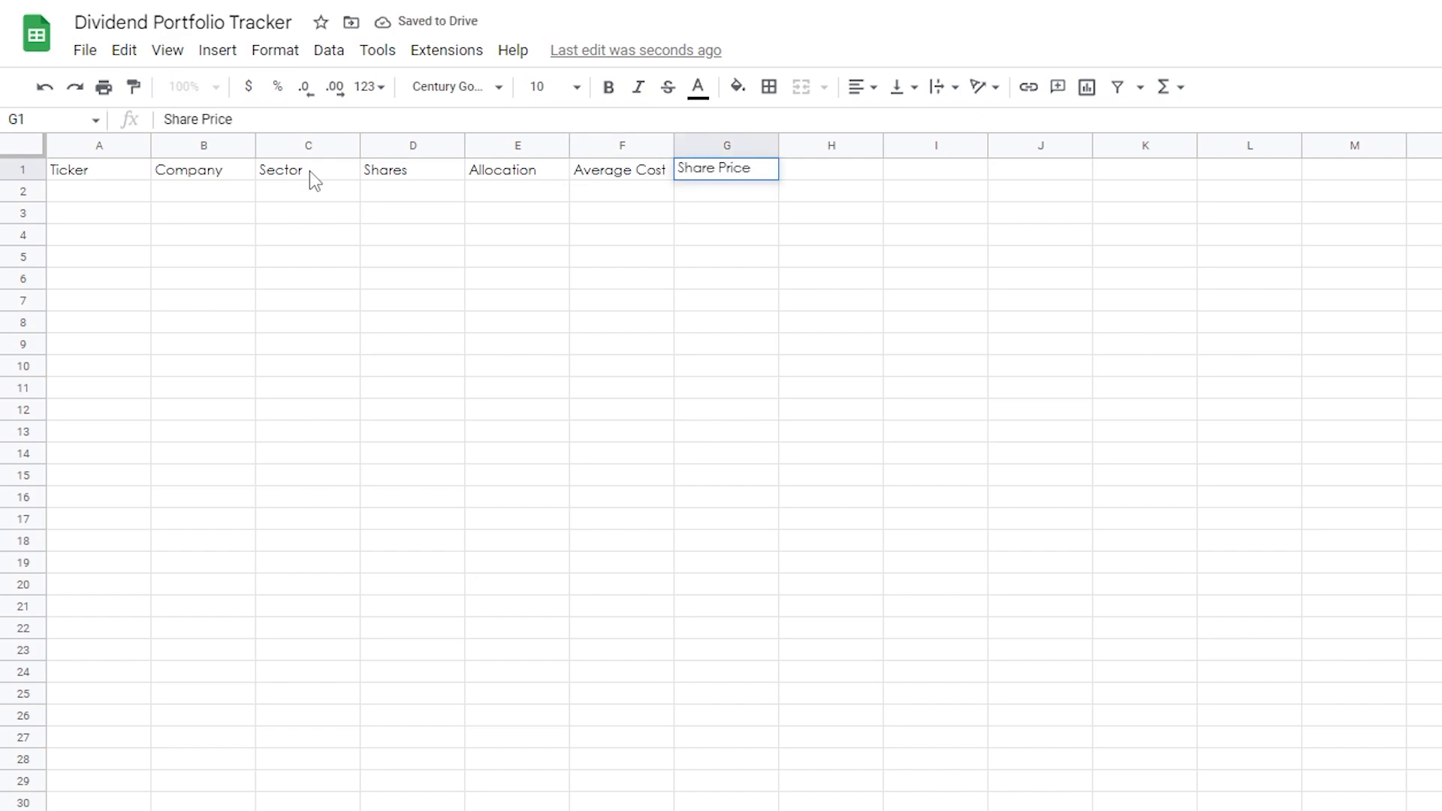
# Enter the column header Day Change ($) in H1, correcting its spelling
pyautogui.press('Tab')
pyautogui.write('Day Chage ($)')
pyautogui.press('Tab')
pyautogui.write('Cya')
pyautogui.press('BackSpace')
pyautogui.press('BackSpace')
pyautogui.write('ay')
pyautogui.press('BackSpace')
pyautogui.press('BackSpace')
pyautogui.press('BackSpace')
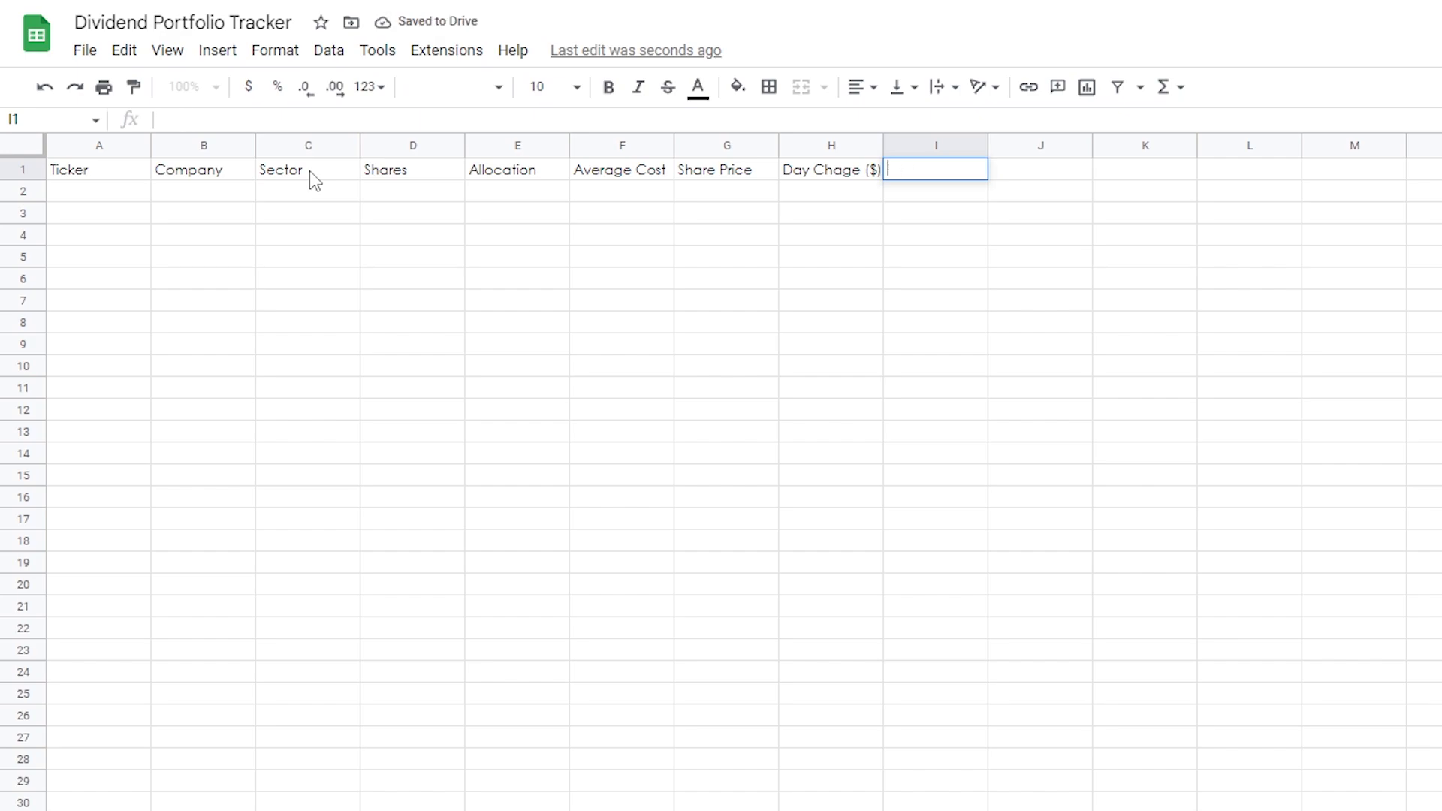
pyautogui.click(712, 298)
pyautogui.click(821, 171)
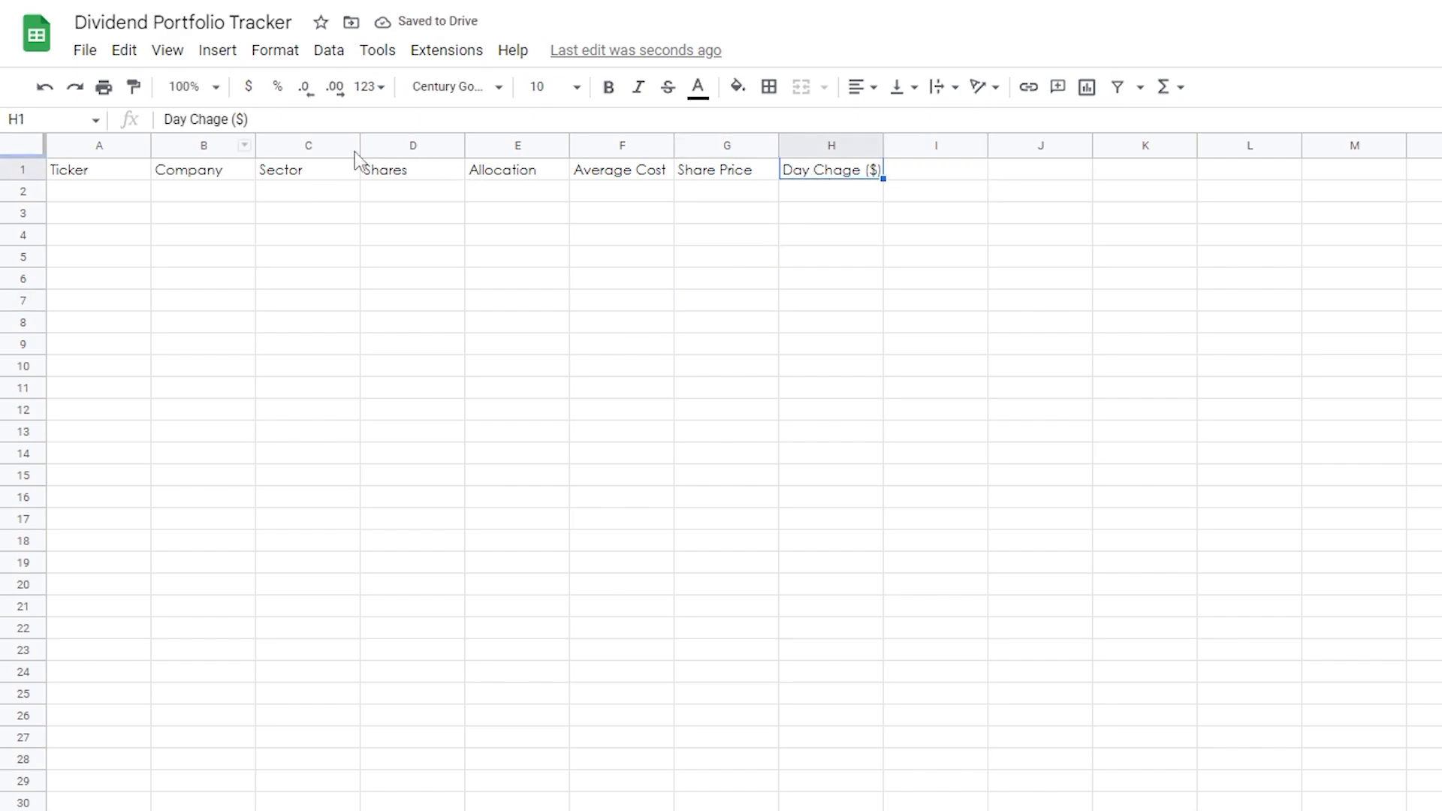
pyautogui.click(212, 119)
pyautogui.write('n')
# Copy the H1 header text into I1 and change it to Day Change (%)
pyautogui.hotkey('ctrl', 'a')
pyautogui.hotkey('ctrl', 'c')
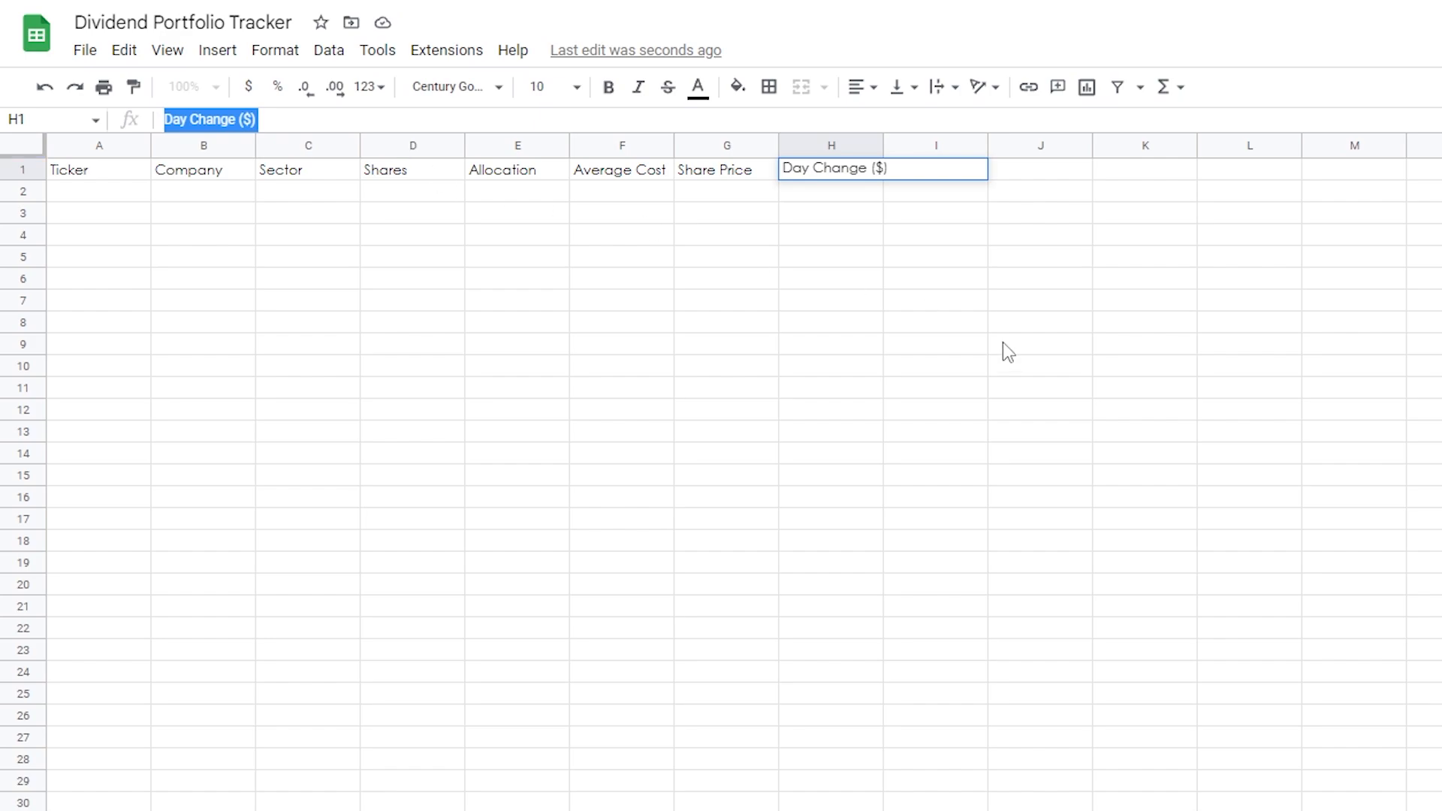
pyautogui.click(924, 176)
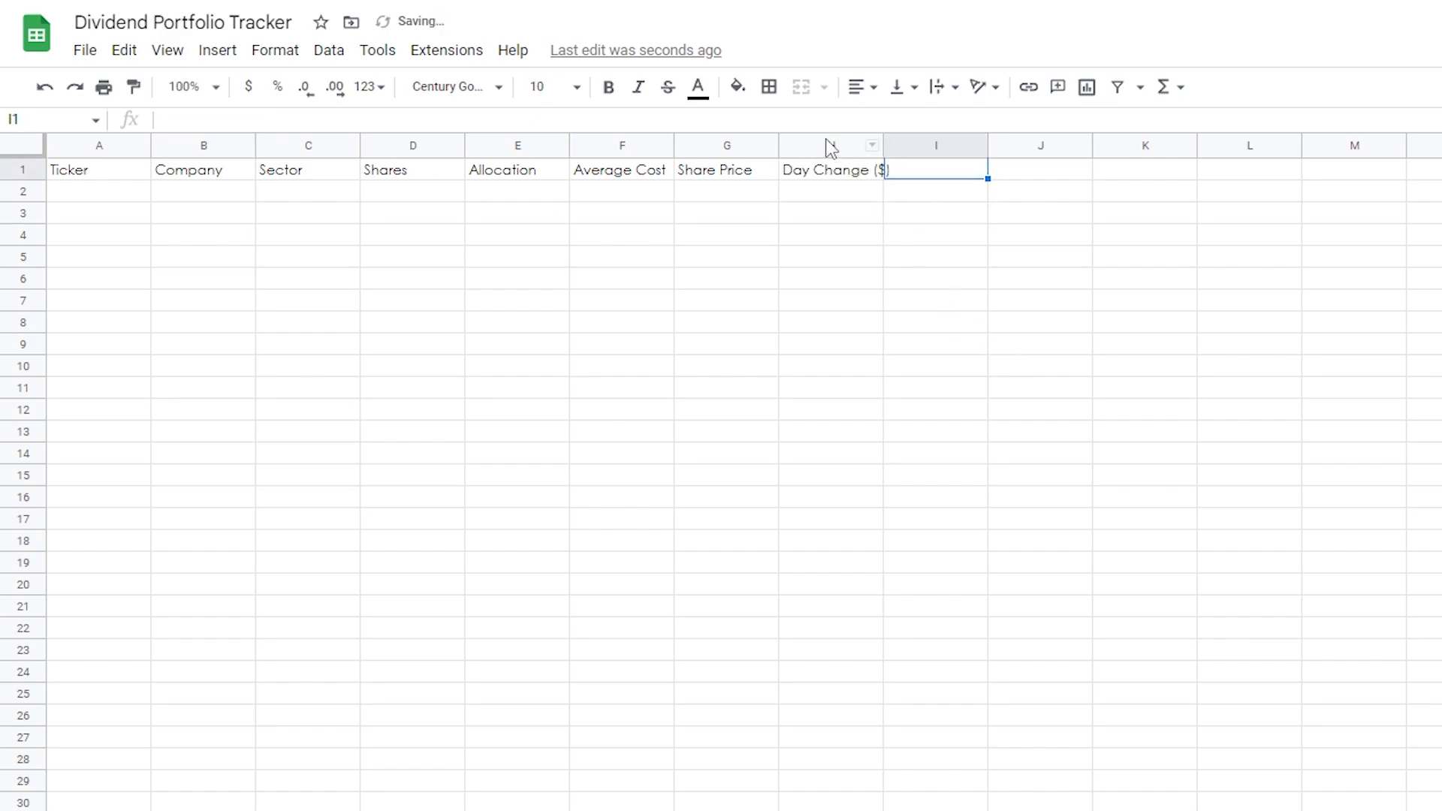
pyautogui.hotkey('ctrl', 'v')
pyautogui.press('BackSpace')
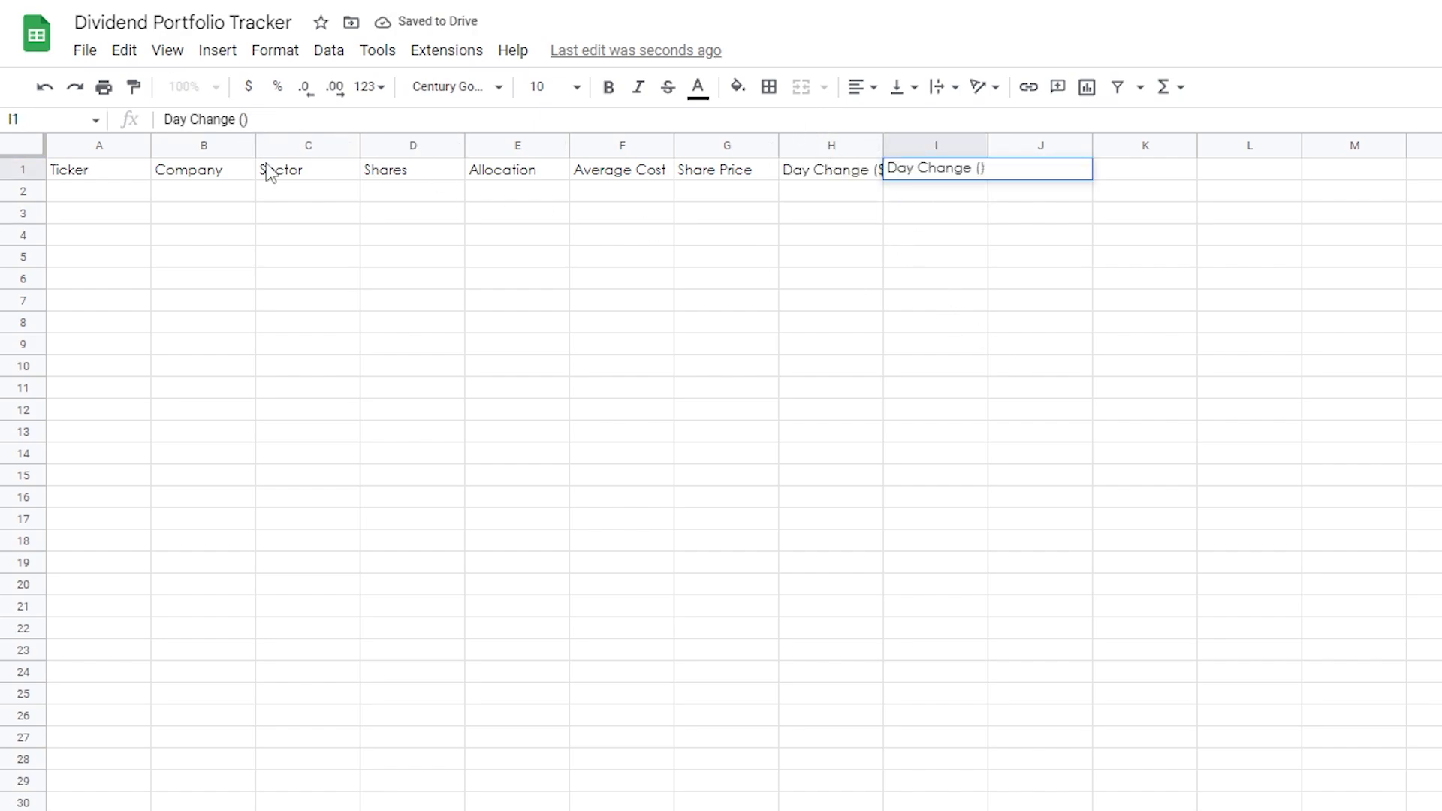
pyautogui.write('%')
# Enter the column headers Dividend Yield, Yield on Cost and Dividend ($) in J1 to L1
pyautogui.click(1010, 174)
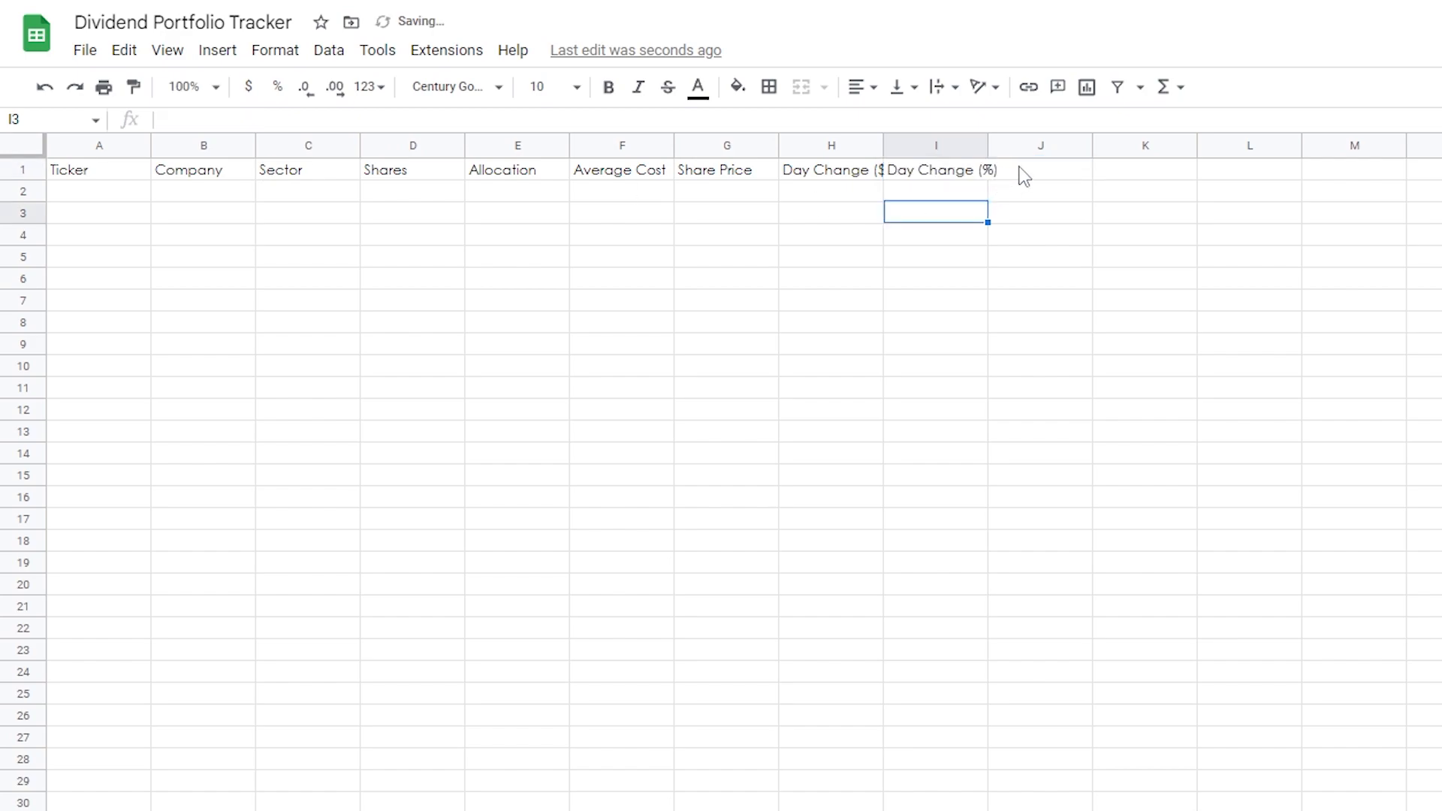
pyautogui.write('Di')
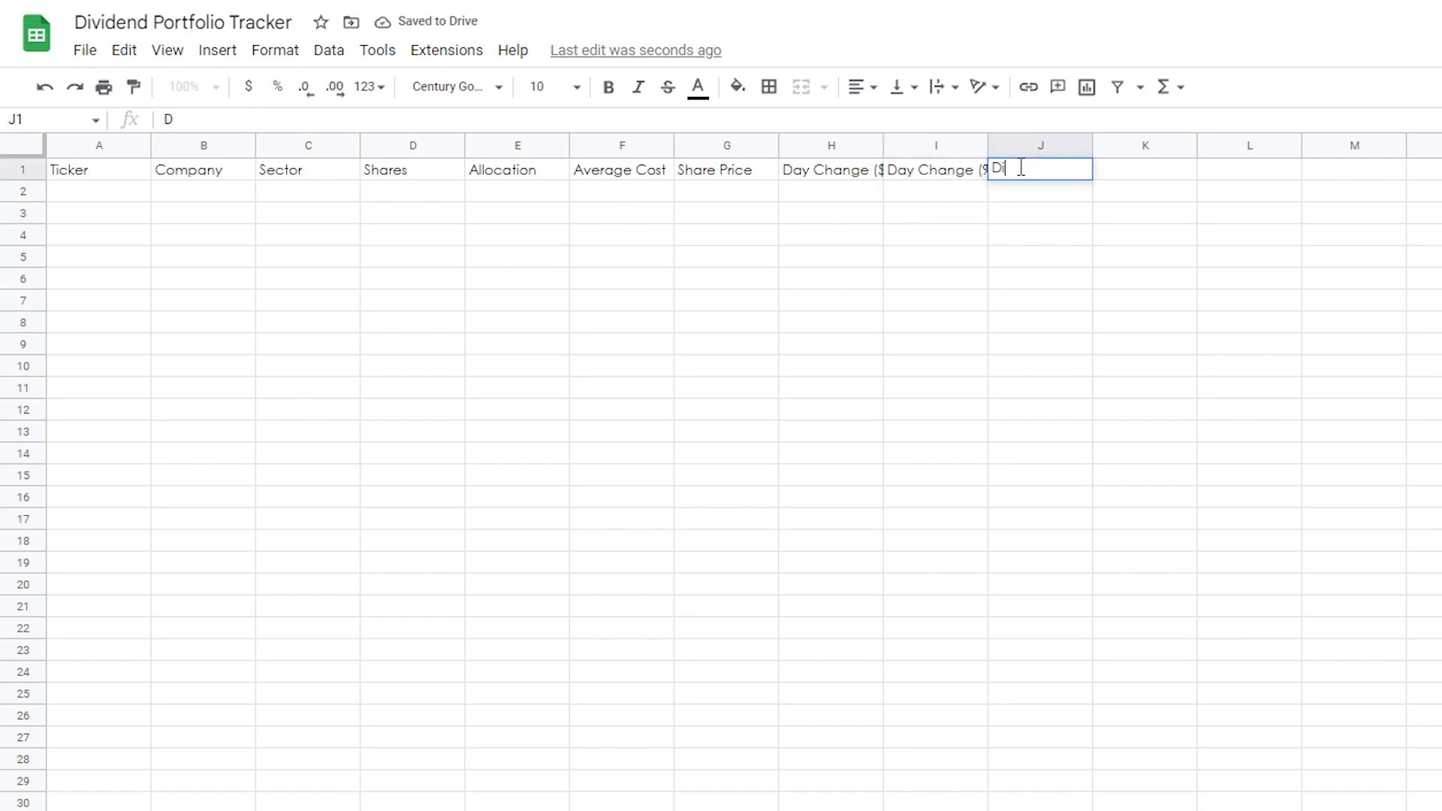
pyautogui.write('vidend Yield')
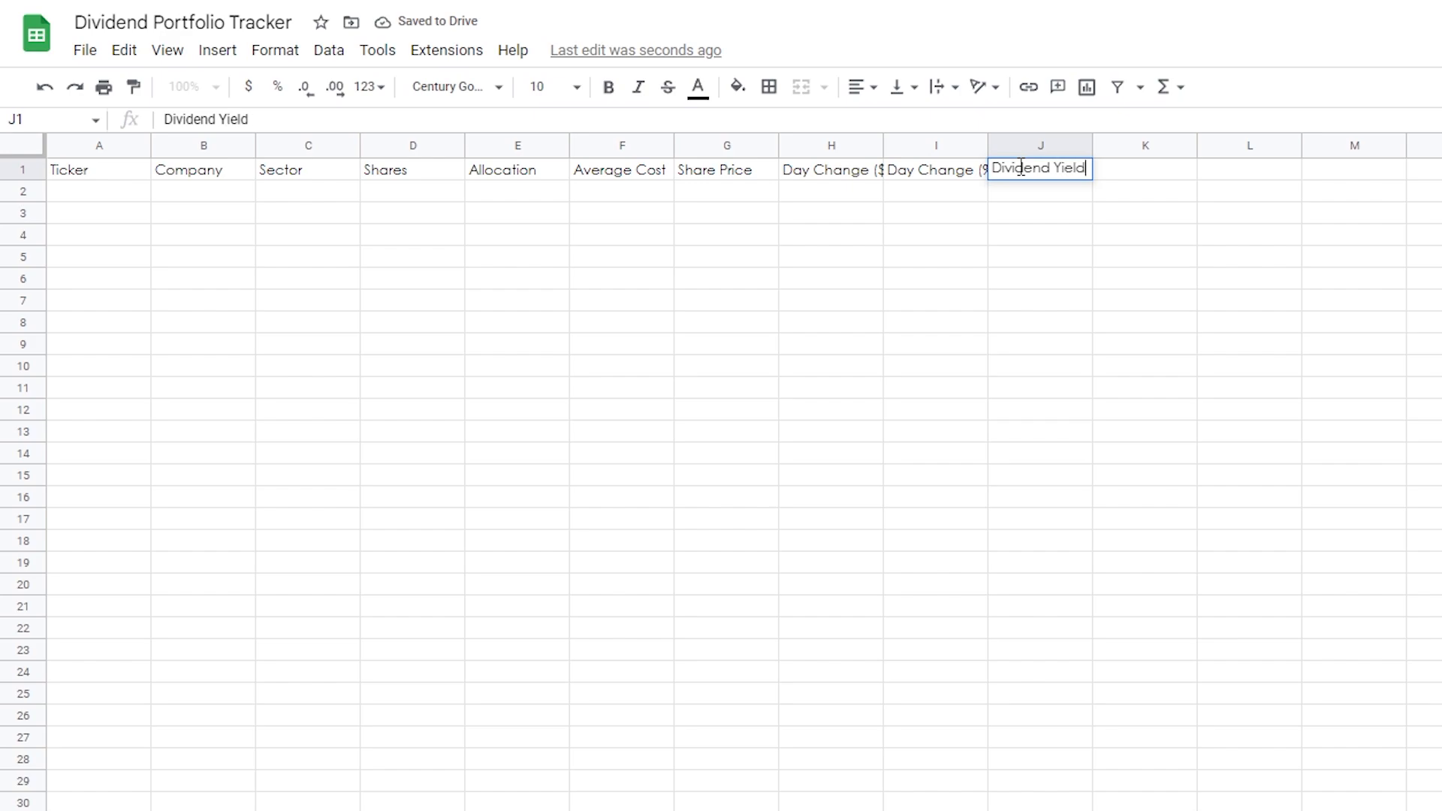
pyautogui.press('Tab')
pyautogui.write('Y')
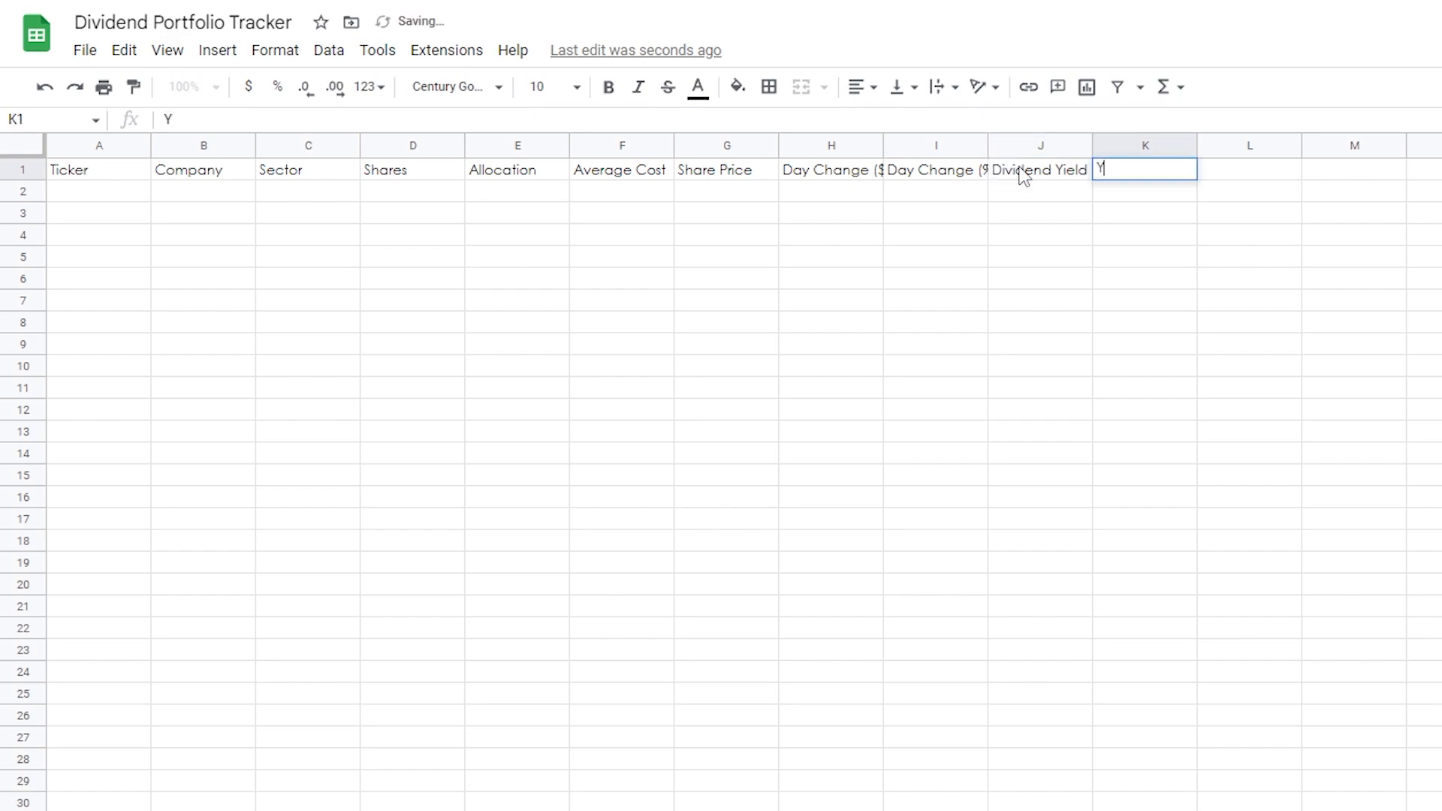
pyautogui.write('ield on Cost')
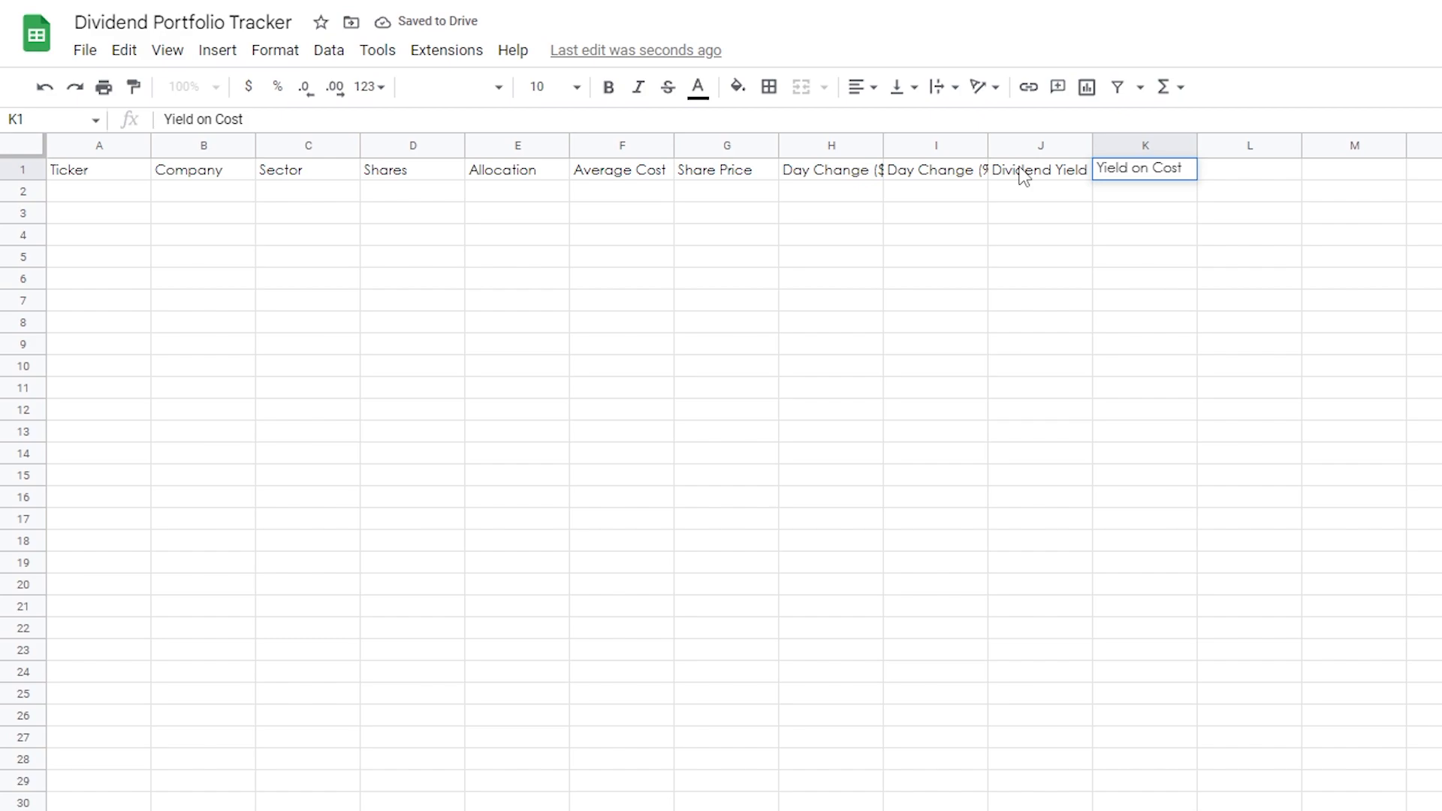
pyautogui.press('Tab')
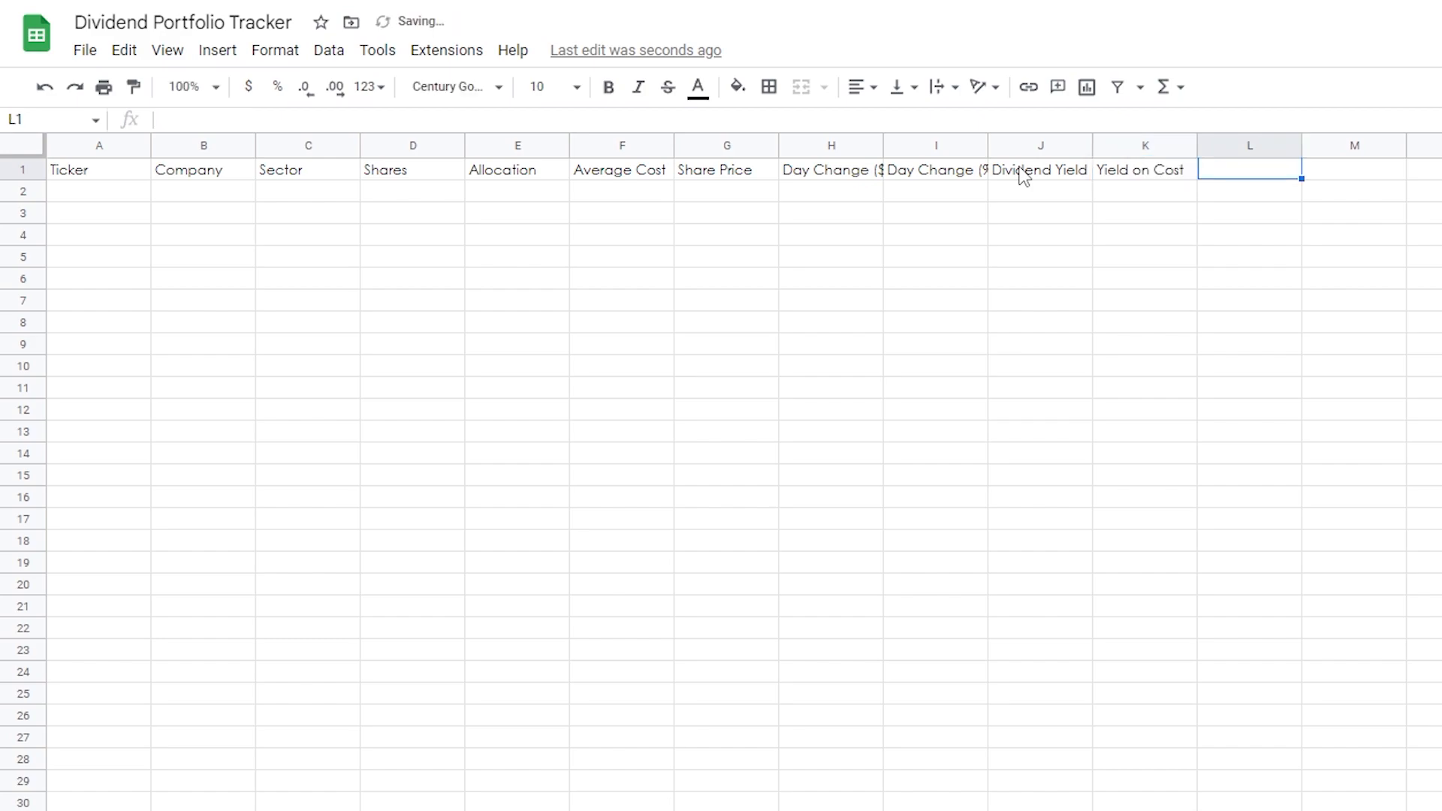
pyautogui.write('Dividend ($)')
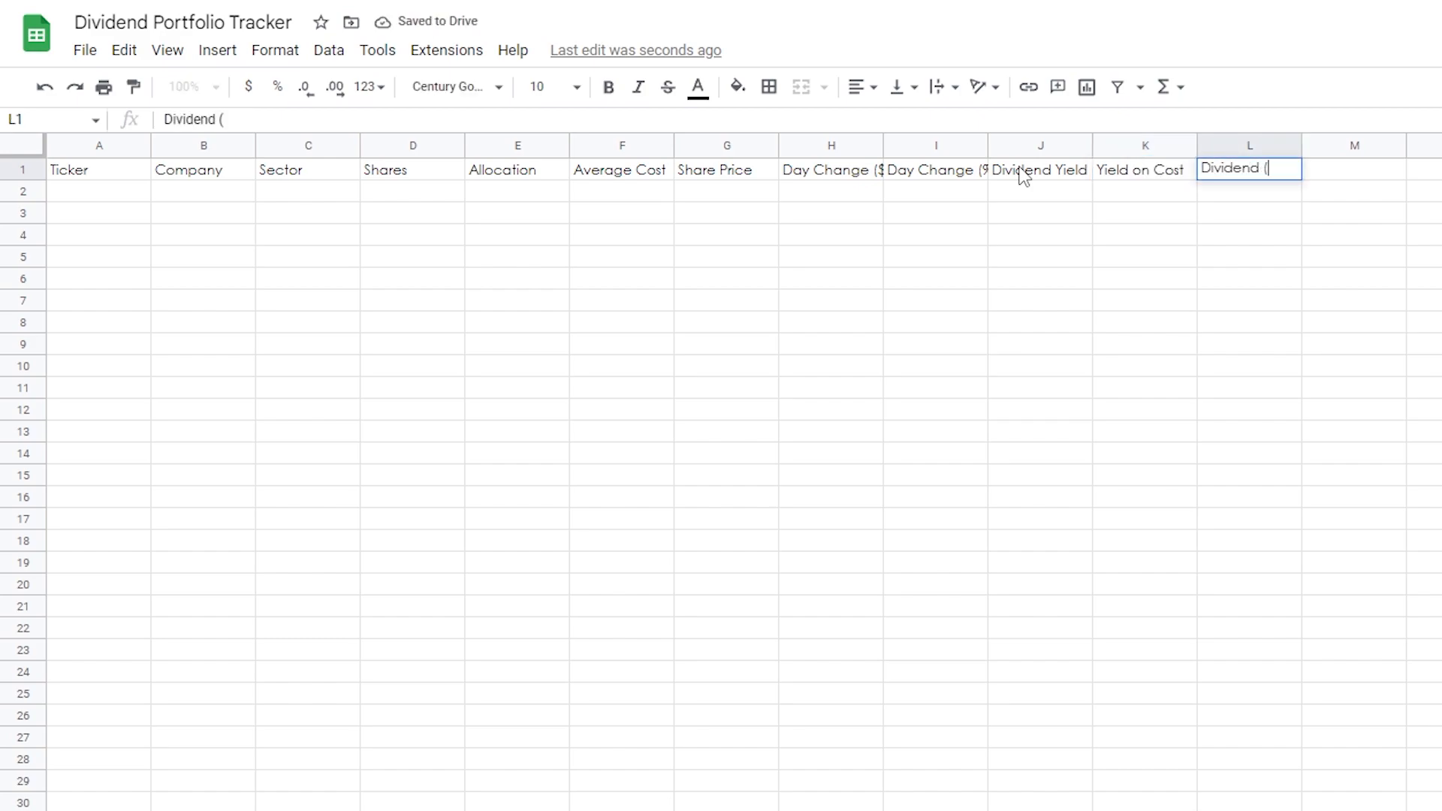
pyautogui.press('Tab')
# Leave M1 blank and enter the headers Cost Basis and Market Value in N1 and O1
pyautogui.press('Tab')
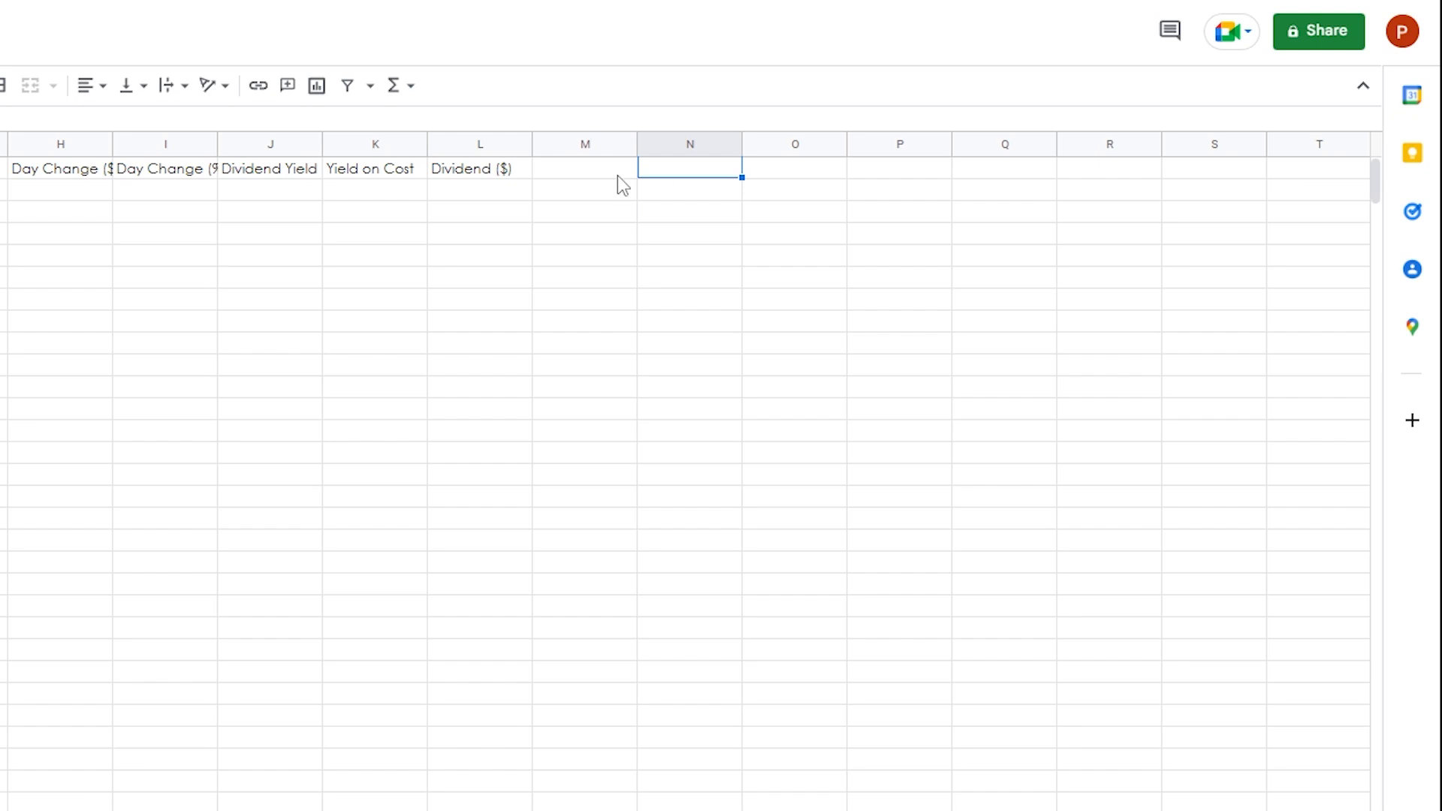
pyautogui.write('Cost Basis')
pyautogui.press('Tab')
pyautogui.write('Market Value')
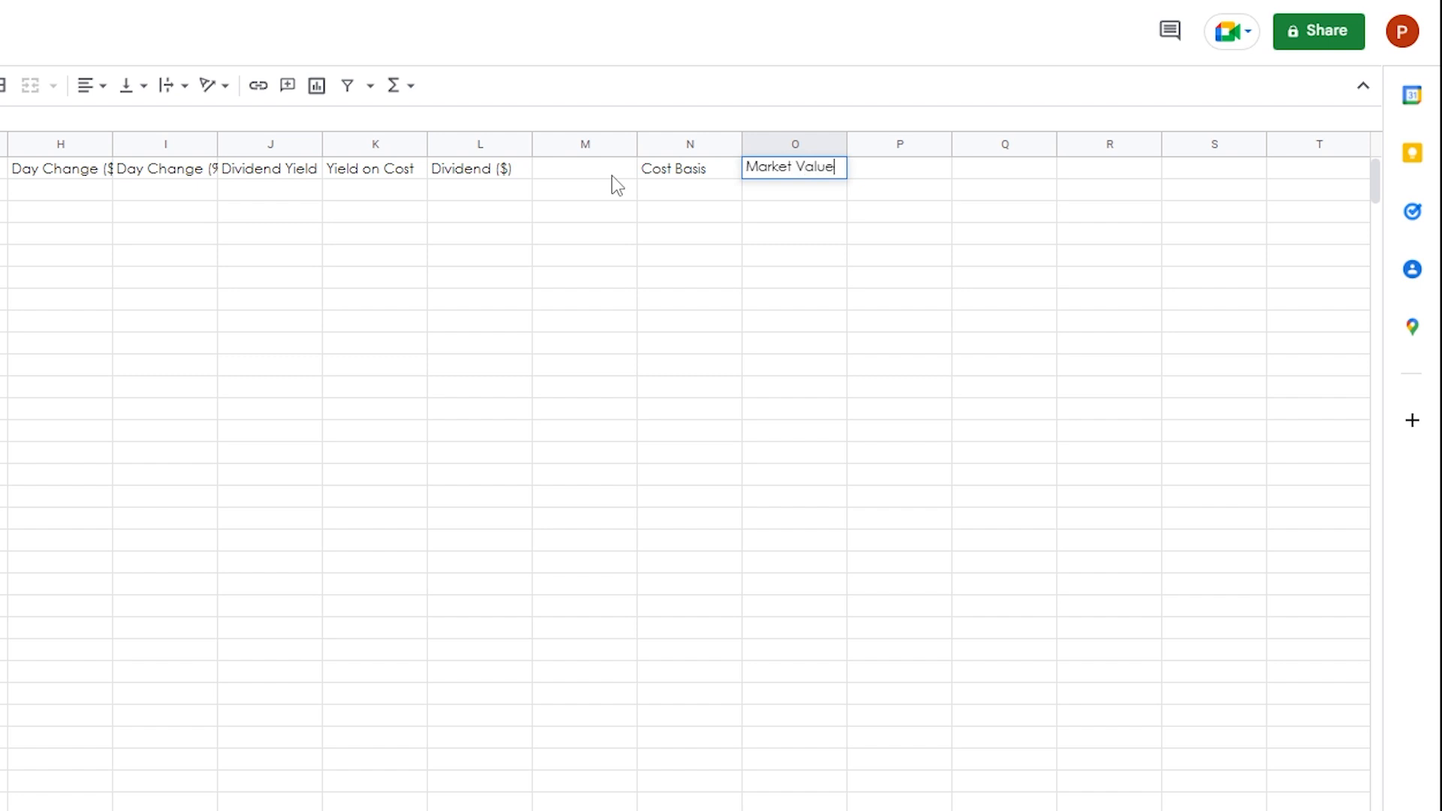
# Enter the headers Change ($) and Change (%) in P1 and Q1
pyautogui.press('Tab')
pyautogui.write('Chage')
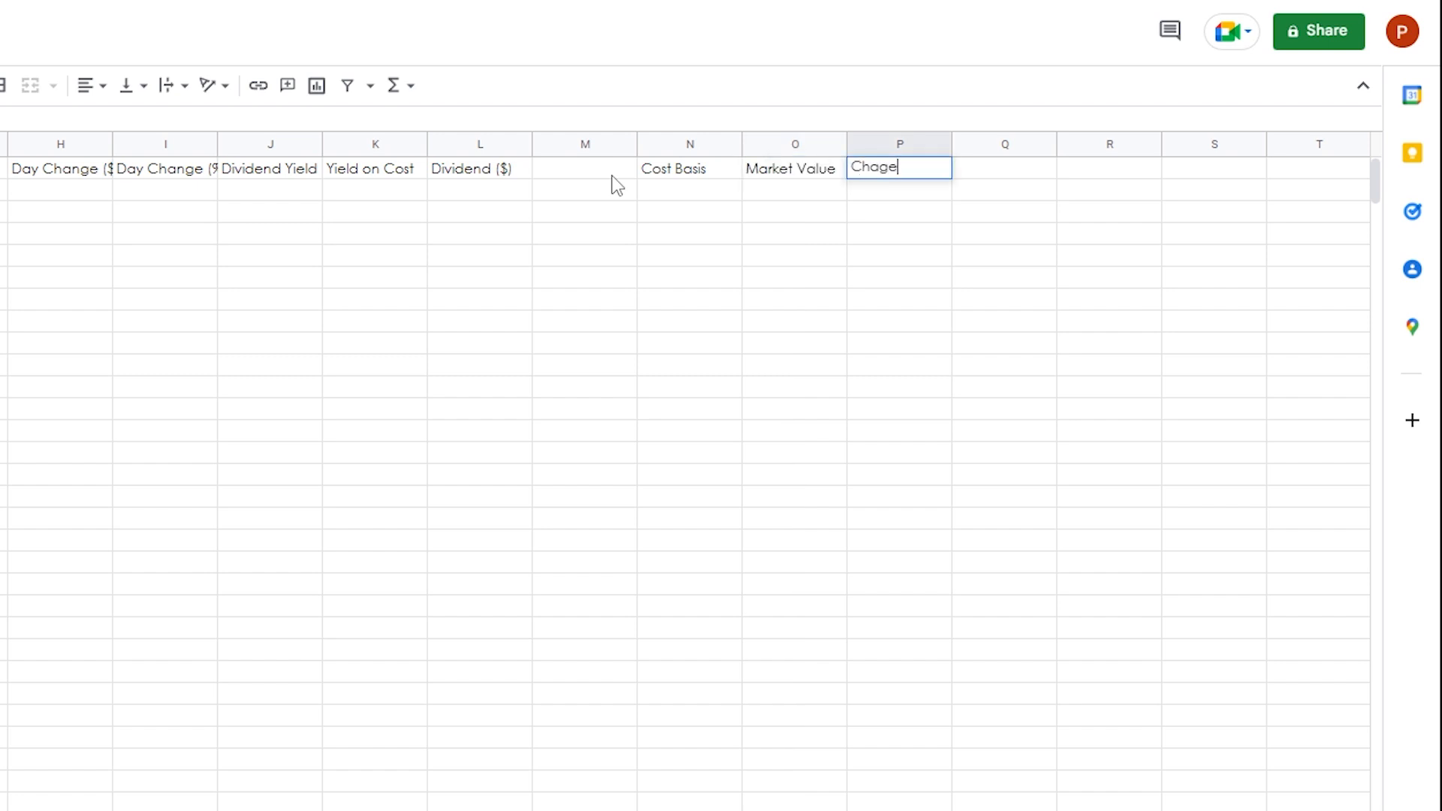
pyautogui.press('BackSpace')
pyautogui.press('BackSpace')
pyautogui.write('nge (4')
pyautogui.press('BackSpace')
pyautogui.write('$0')
pyautogui.press('Tab')
pyautogui.write('Change')
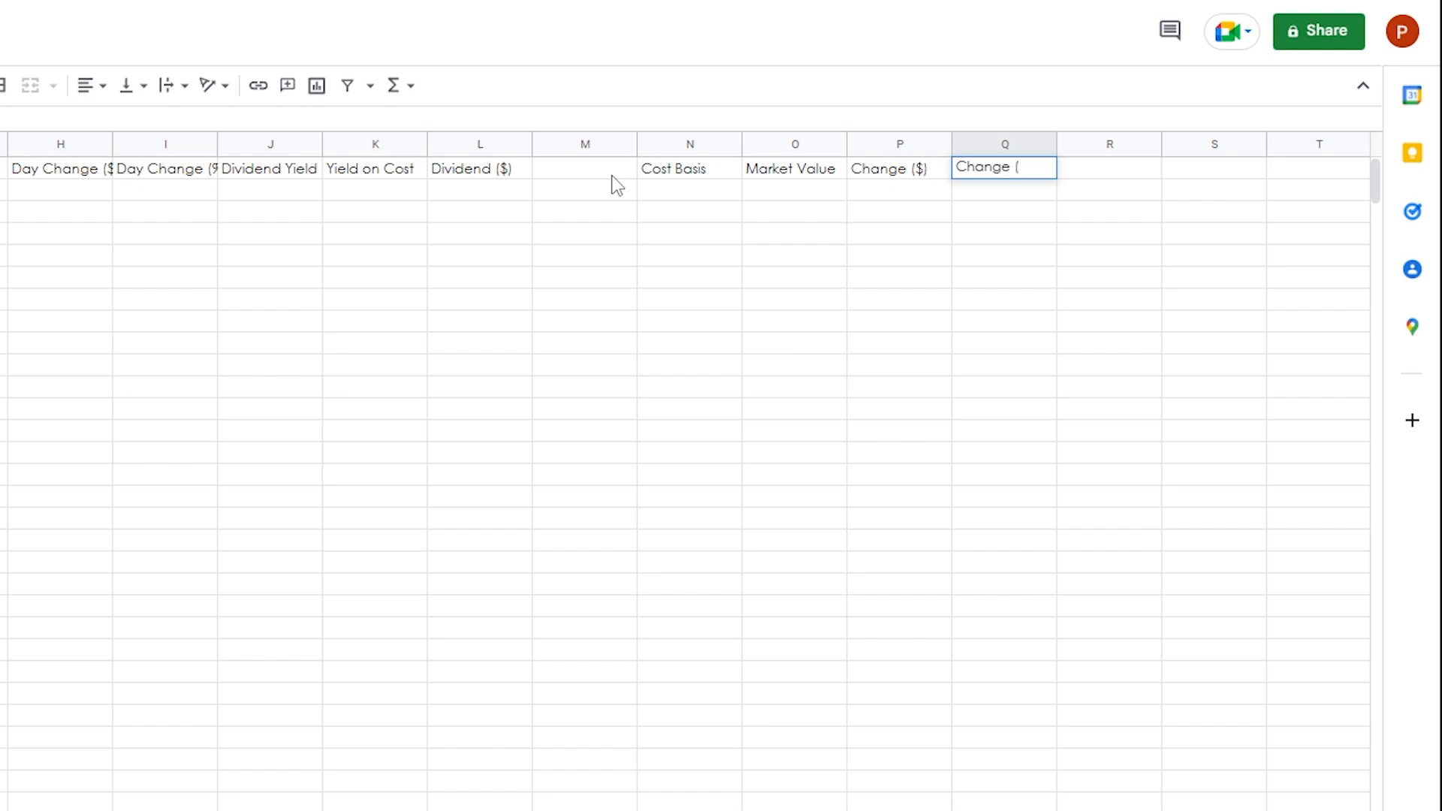
# Enter the header Dividend Income in R1
pyautogui.press('Tab')
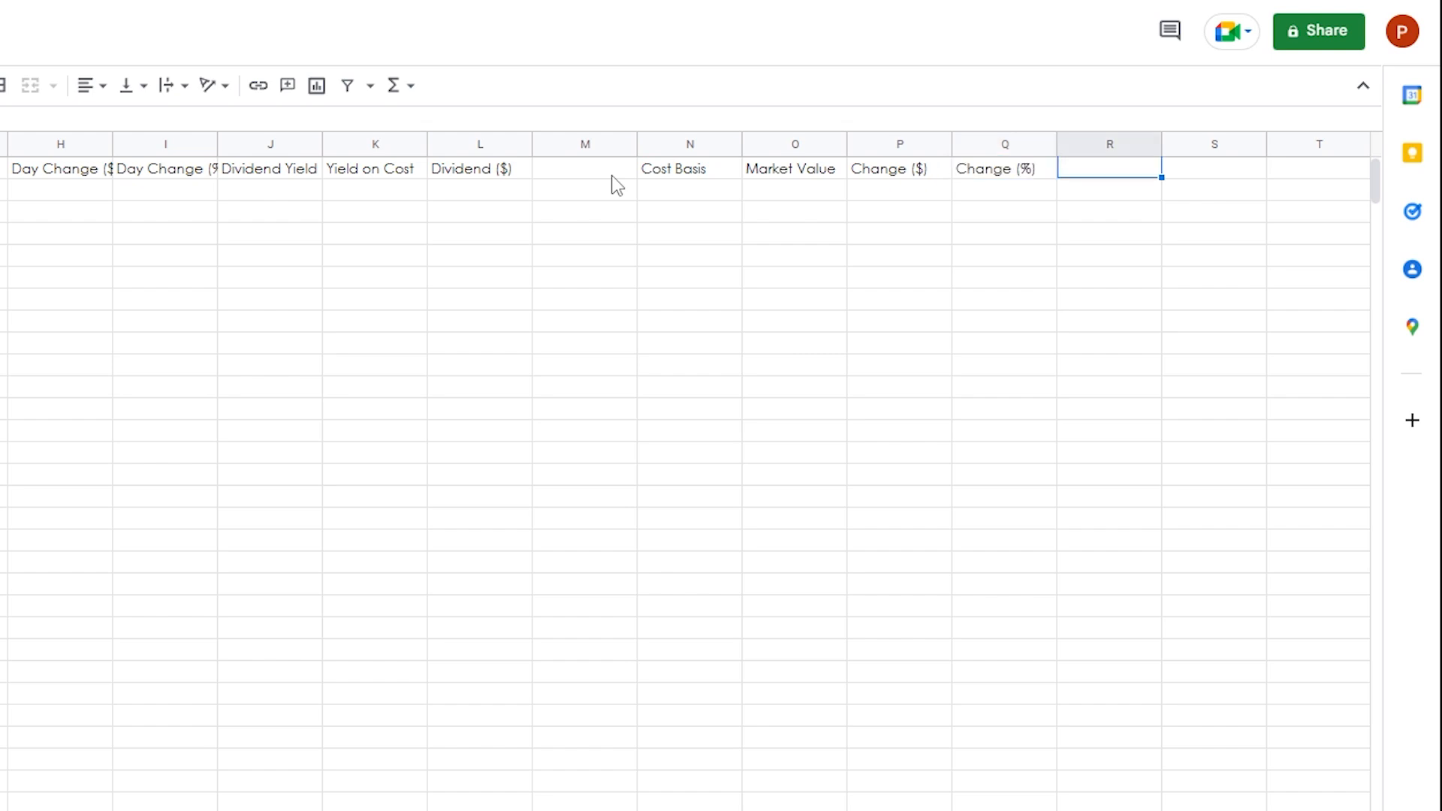
pyautogui.write('Dividend Ic')
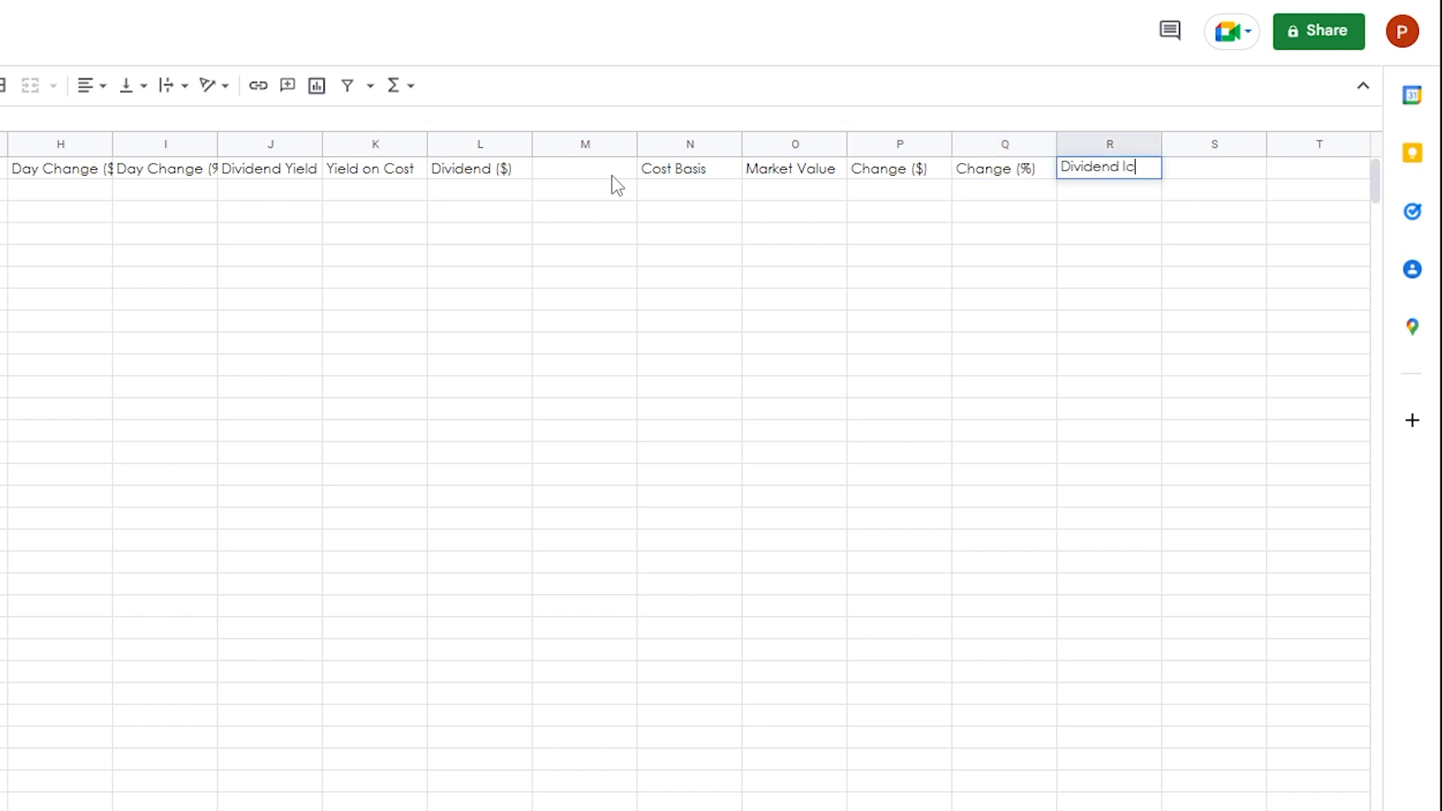
pyautogui.press('BackSpace')
pyautogui.write('ncome')
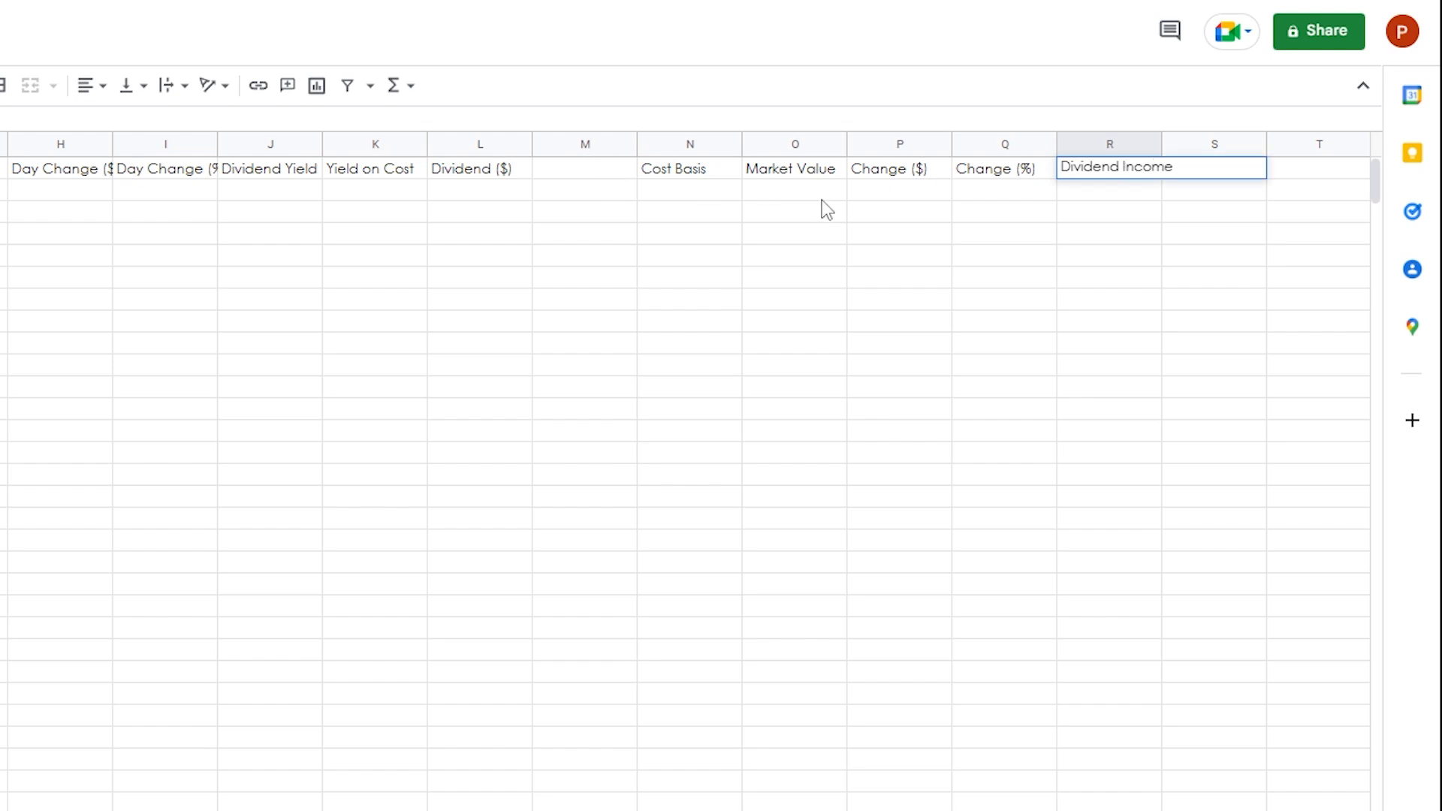
pyautogui.press('Return')
pyautogui.press('Home')
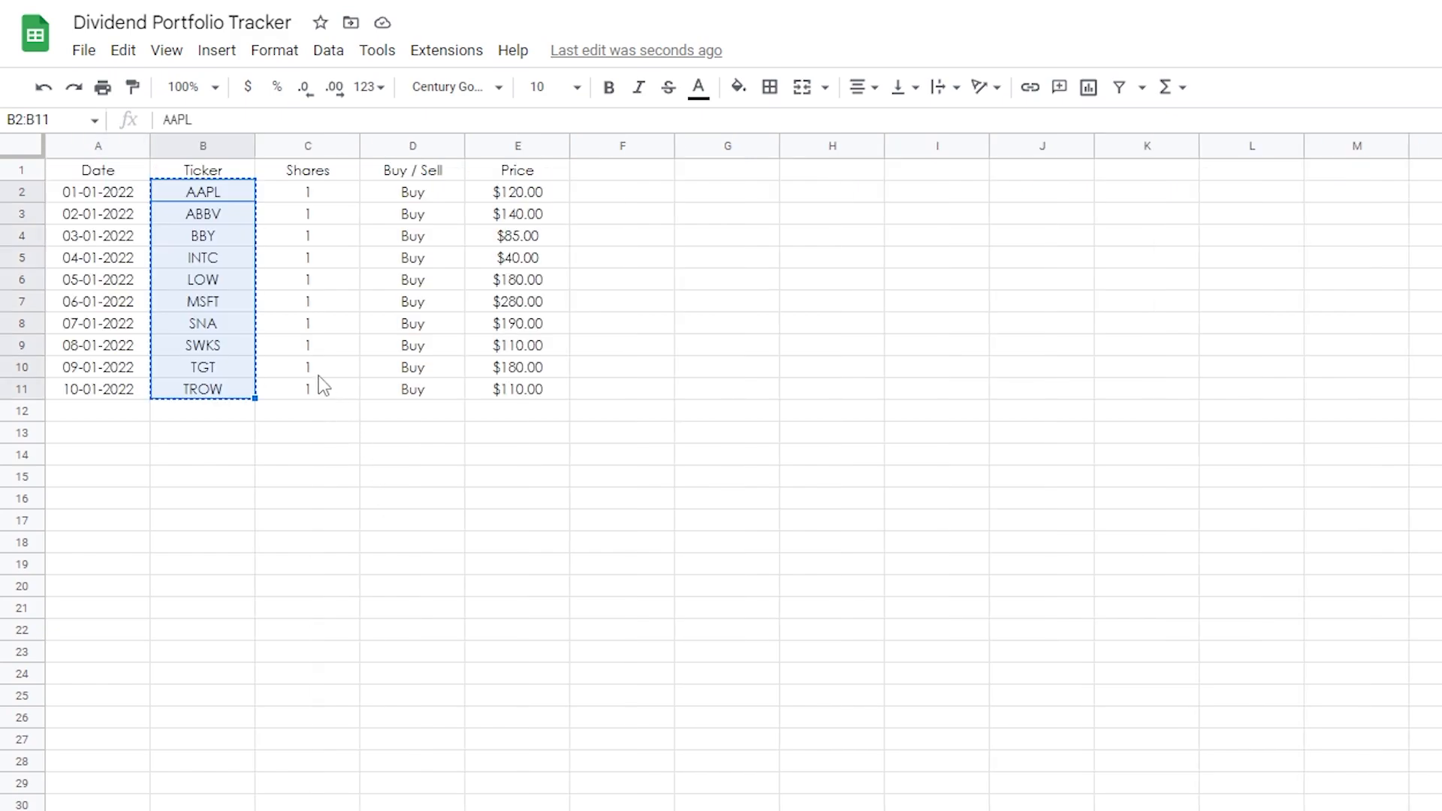
# Copy the ten tickers in B2:B11 of the transaction log into the portfolio sheet's Ticker column, starting at A2
pyautogui.hotkey('ctrl', 'c')
pyautogui.click(143, 810)
pyautogui.moveTo(84, 200); pyautogui.dragTo(101, 368)
pyautogui.click(105, 214)
pyautogui.click(111, 194)
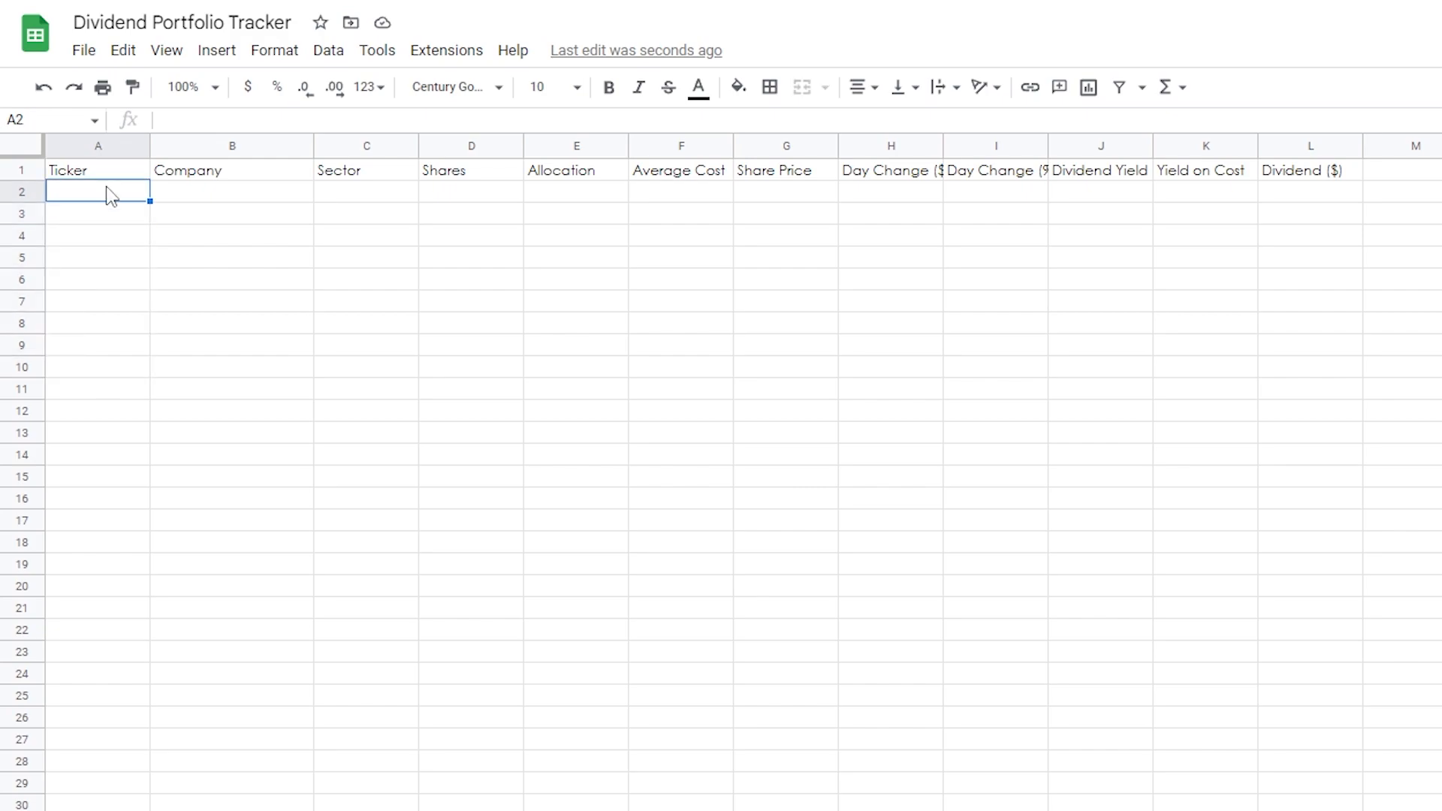
pyautogui.hotkey('ctrl', 'c')
pyautogui.click(218, 810)
pyautogui.hotkey('ctrl', 'c')
pyautogui.click(143, 810)
pyautogui.hotkey('ctrl', 'v')
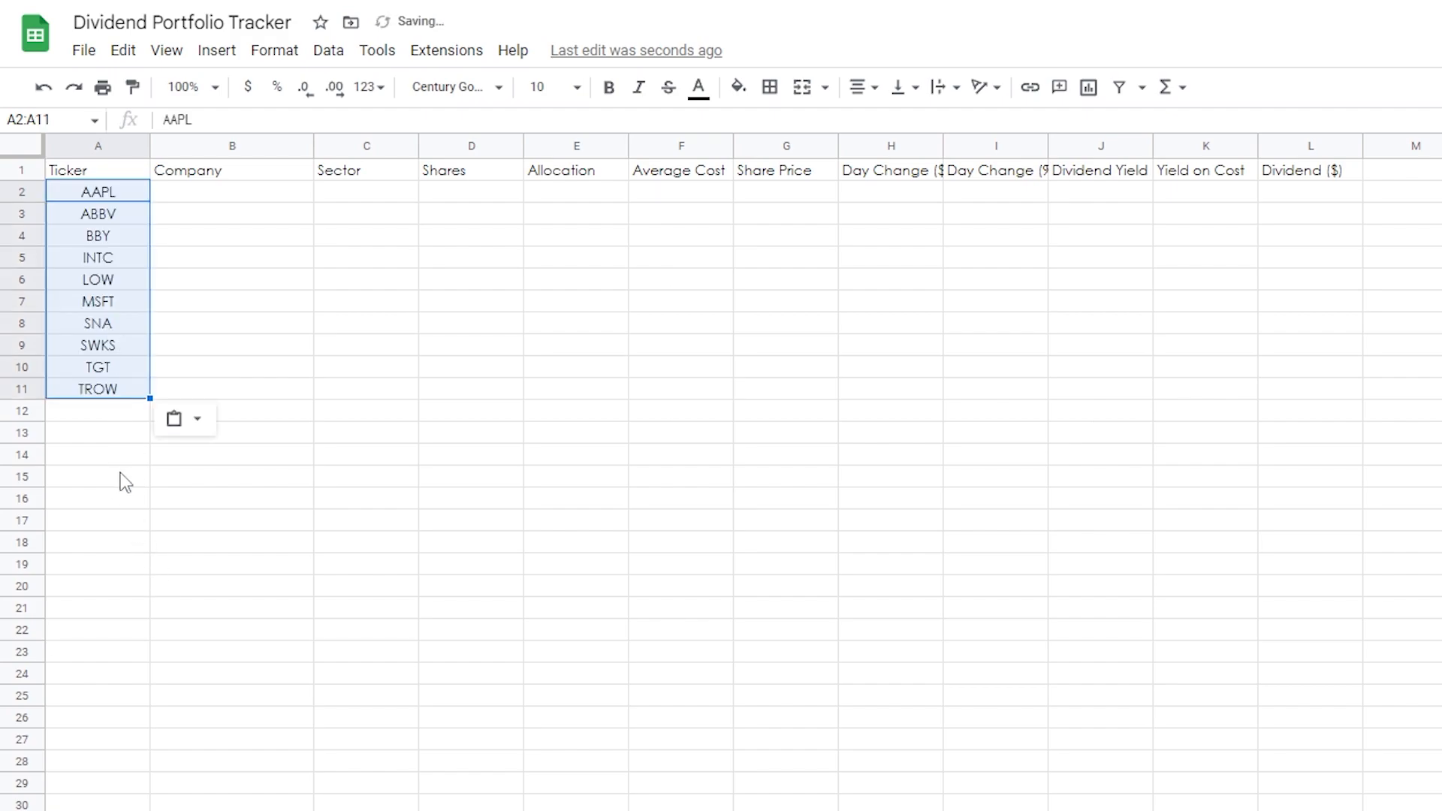
# Enter the row label Total in A12, directly below the last ticker
pyautogui.click(93, 411)
pyautogui.write('Total')
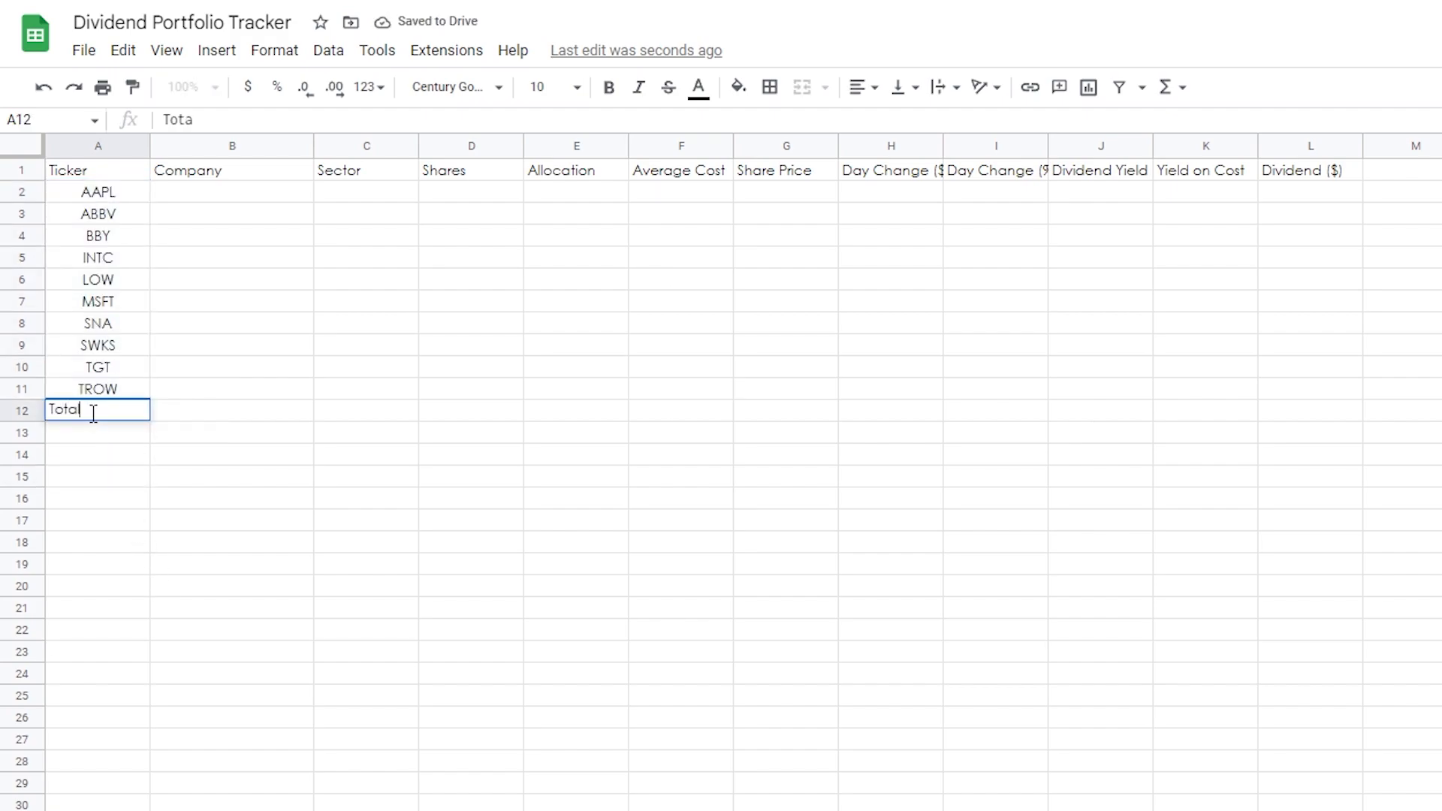
pyautogui.click(227, 395)
# Enter the formula =GOOGLEFINANCE("AAPL","Name") in B2 to look up the company name
pyautogui.click(188, 197)
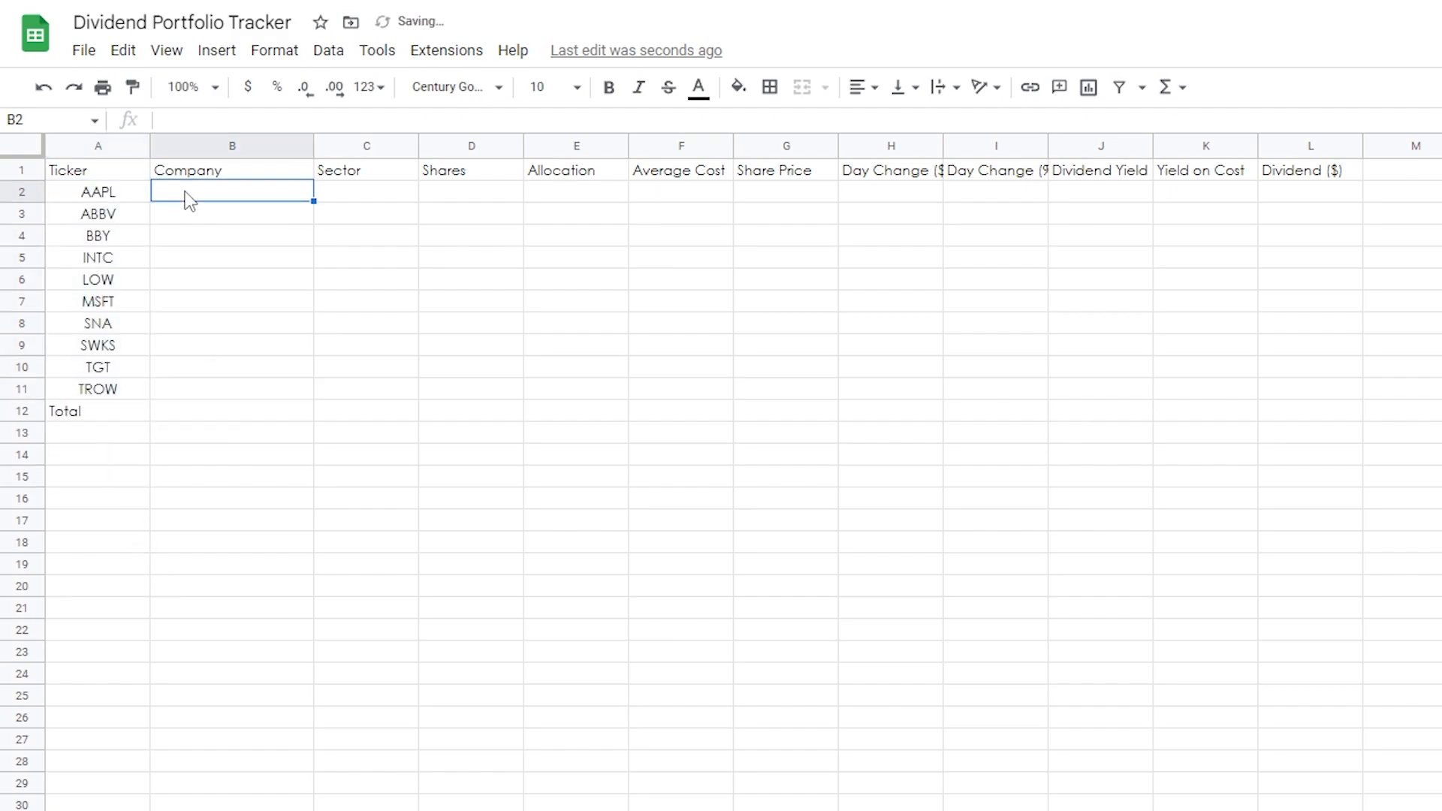
pyautogui.write('=')
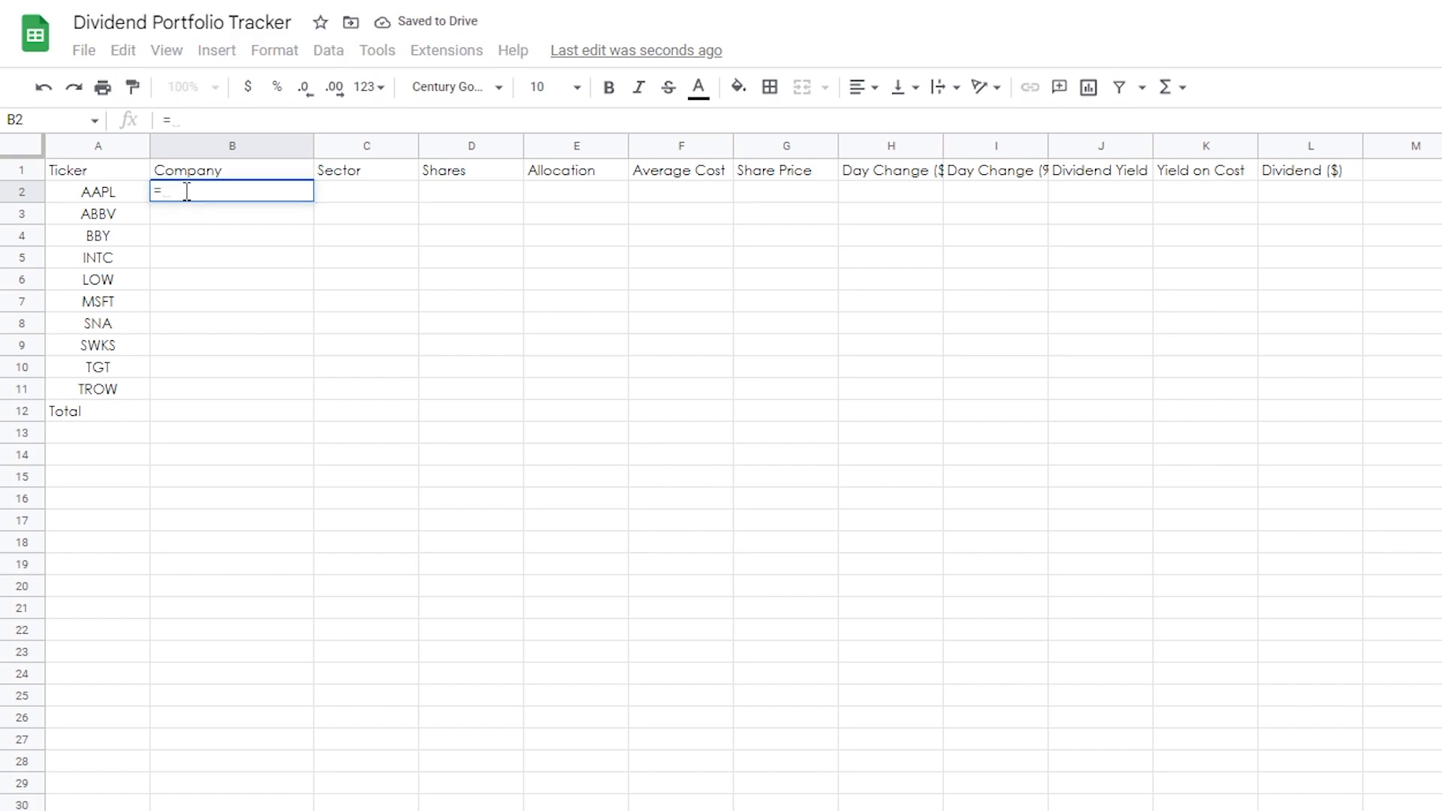
pyautogui.write('goog')
pyautogui.press('Tab')
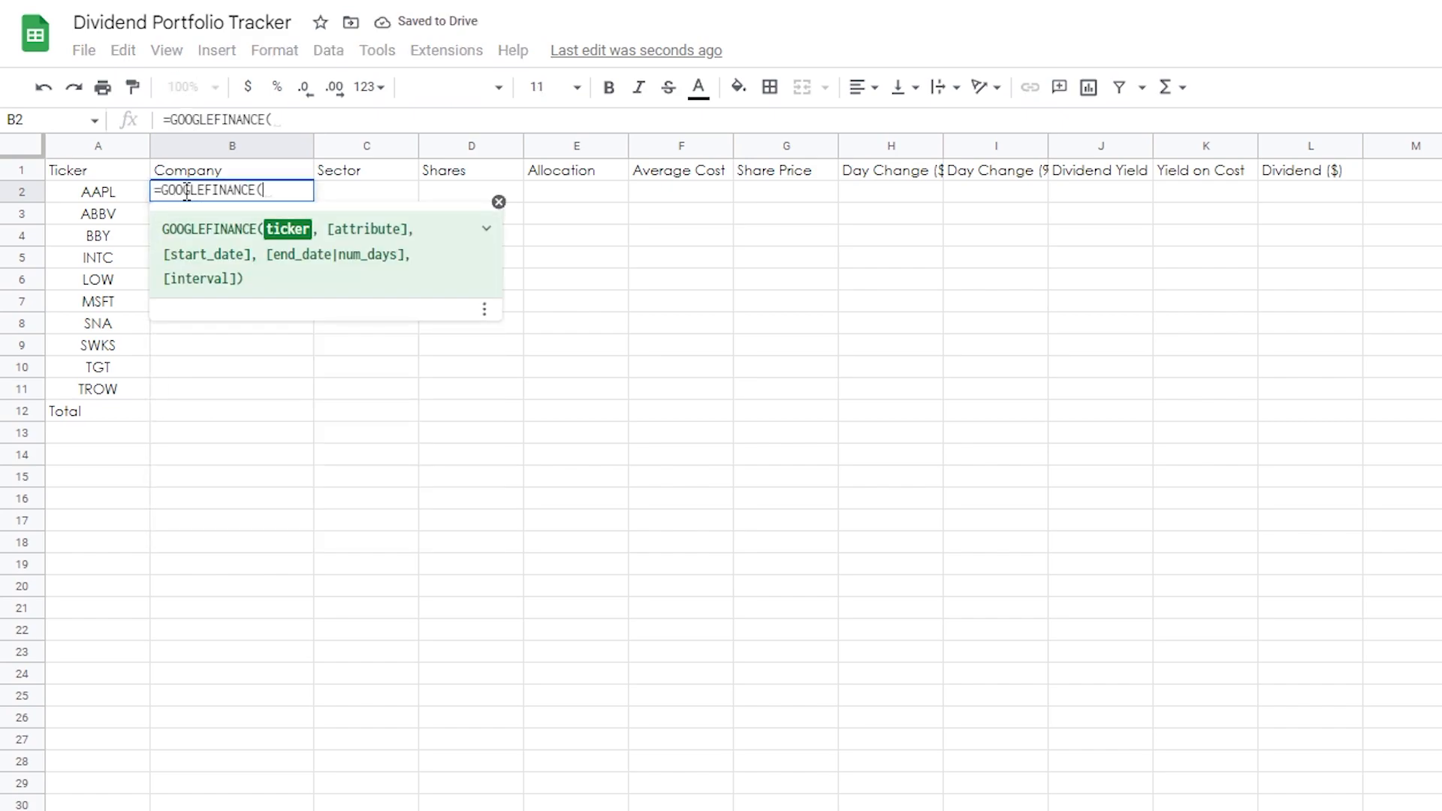
pyautogui.write('"AAPL')
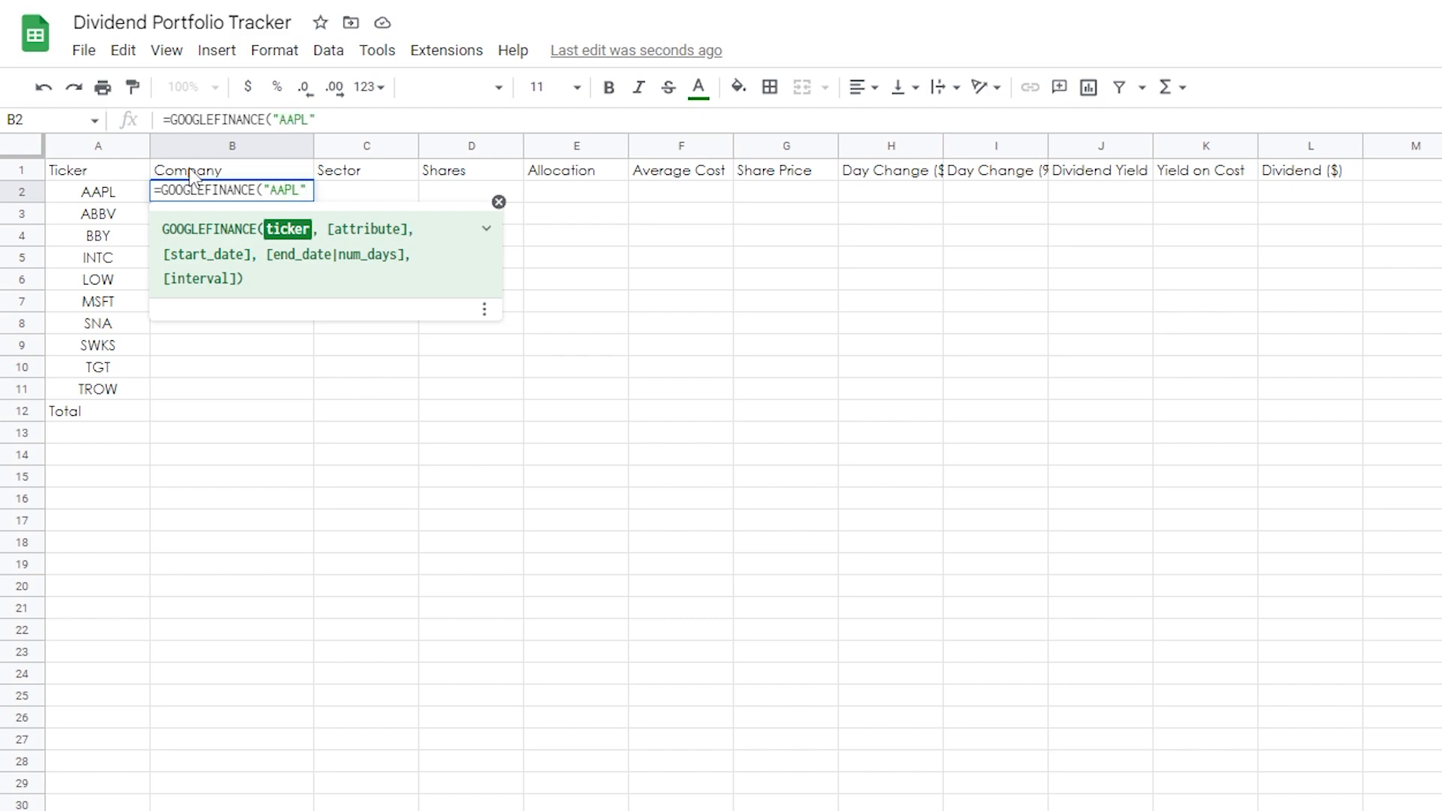
pyautogui.write(',"')
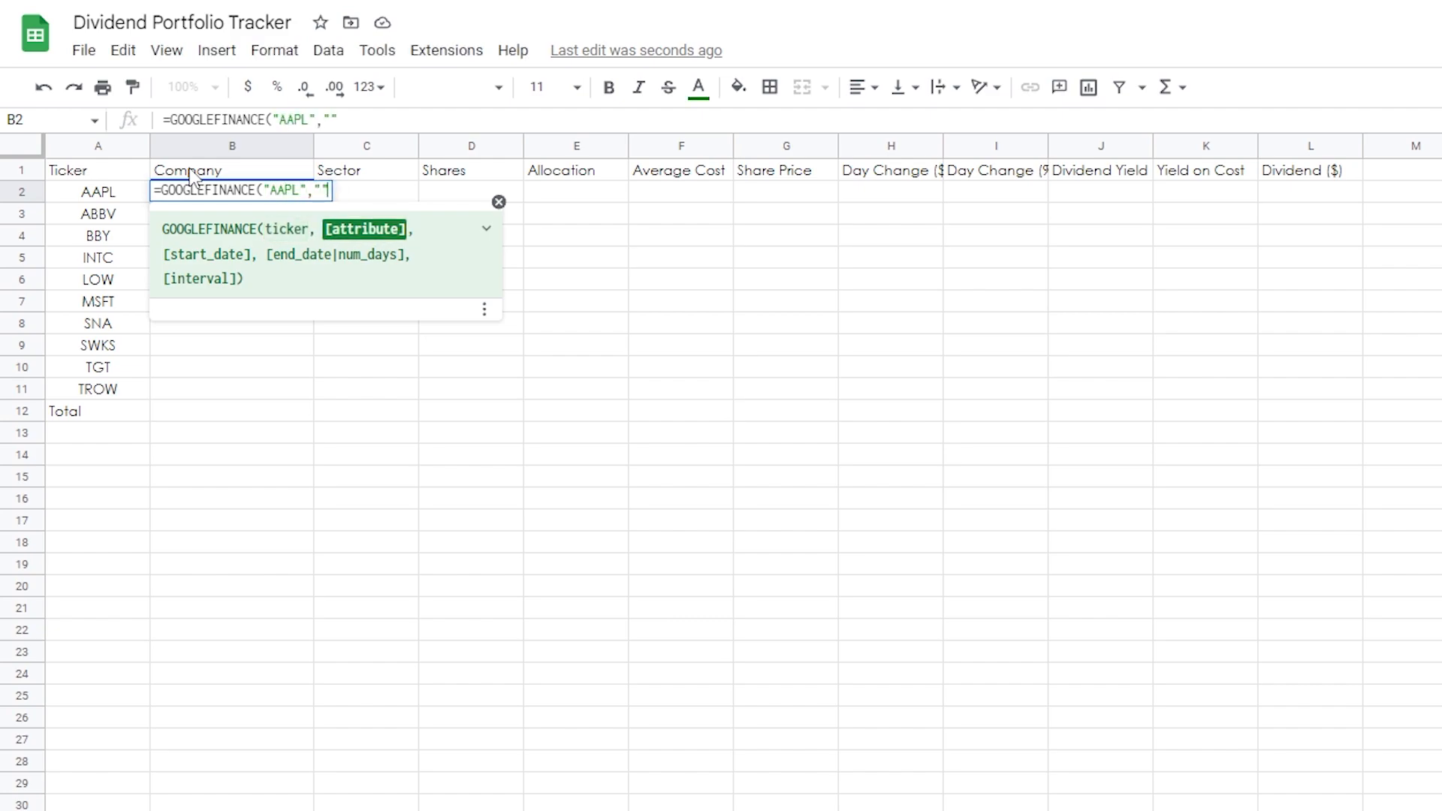
pyautogui.write('Name')
pyautogui.press('BackSpace')
pyautogui.press('BackSpace')
pyautogui.write('me')
pyautogui.press('Return')
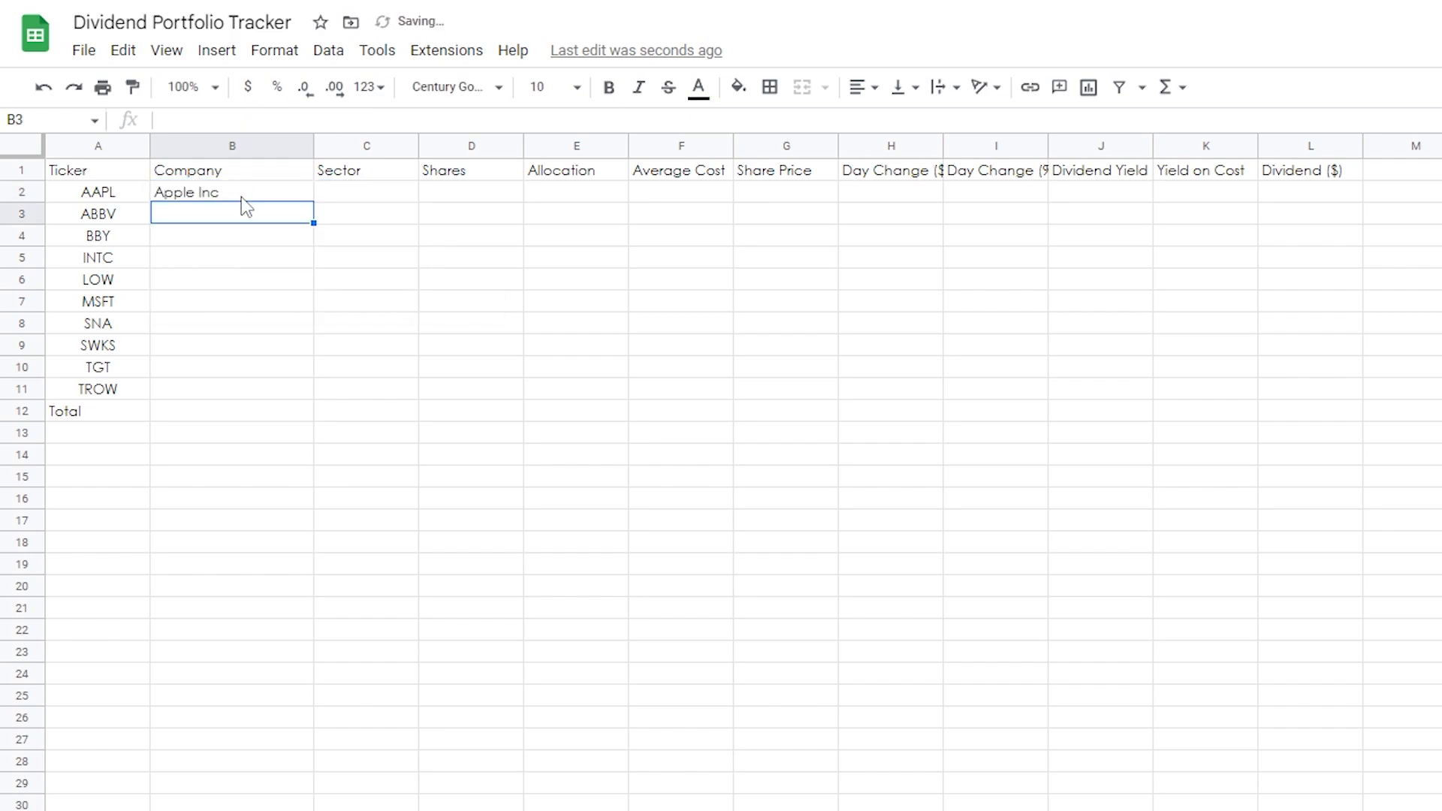
# Replace the fixed ticker in B2's GOOGLEFINANCE formula with a reference to A2 and fill the formula down to B11
pyautogui.click(242, 197)
pyautogui.moveTo(314, 119); pyautogui.dragTo(277, 126)
pyautogui.click(113, 196)
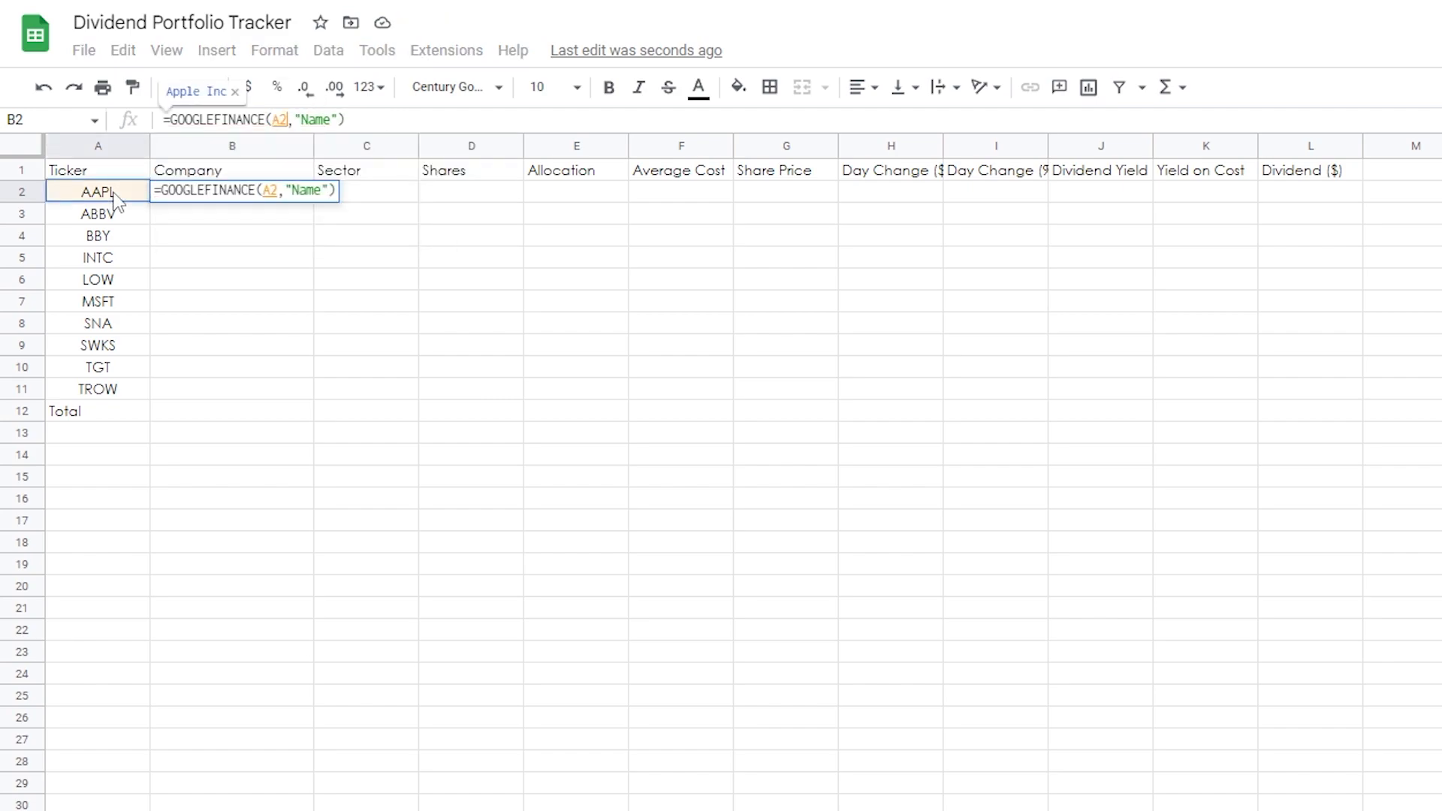
pyautogui.press('Return')
pyautogui.click(228, 197)
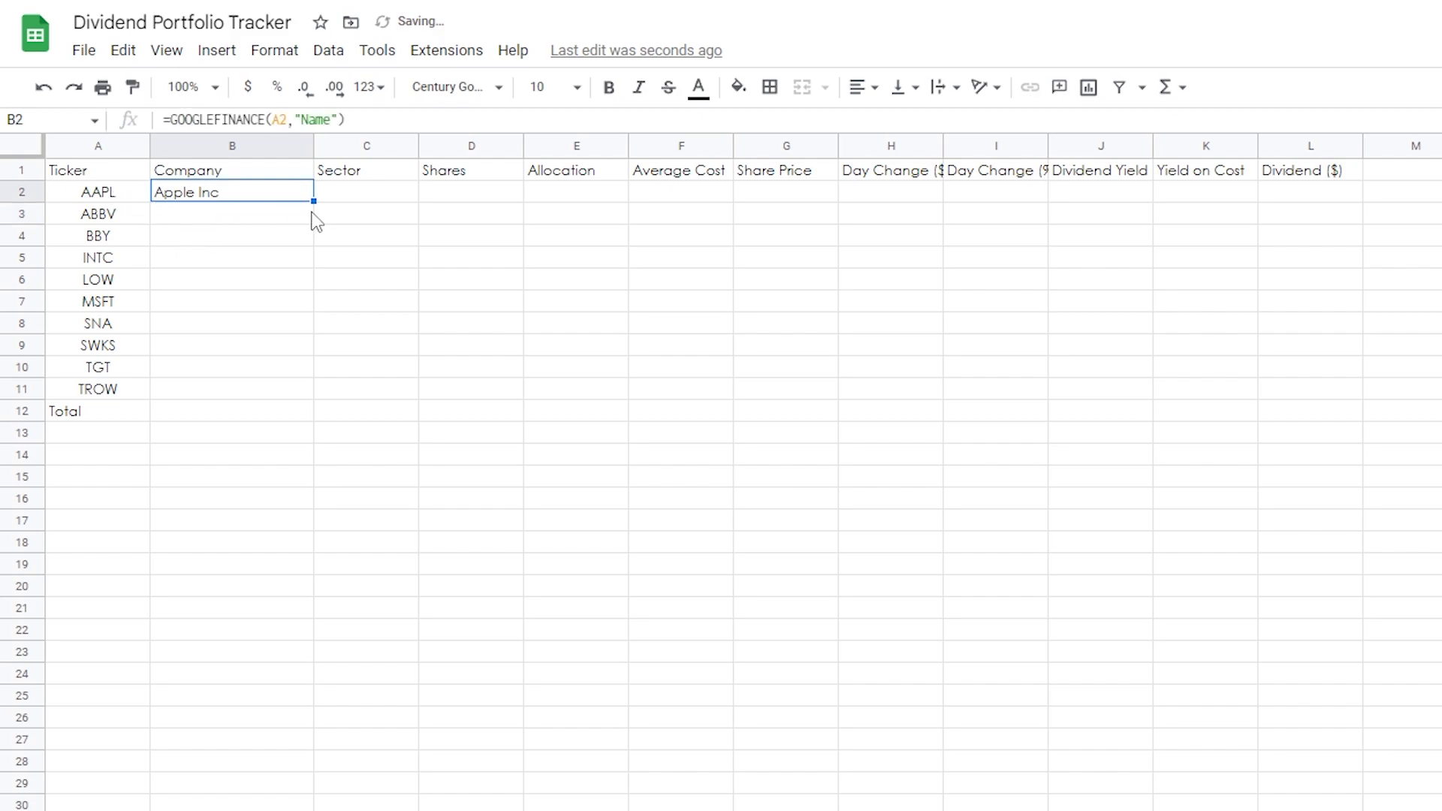
pyautogui.moveTo(312, 198); pyautogui.dragTo(258, 411)
# Enter the formula =COUNTUNIQUE(B1:B12) in B12 of the Total row
pyautogui.click(260, 415)
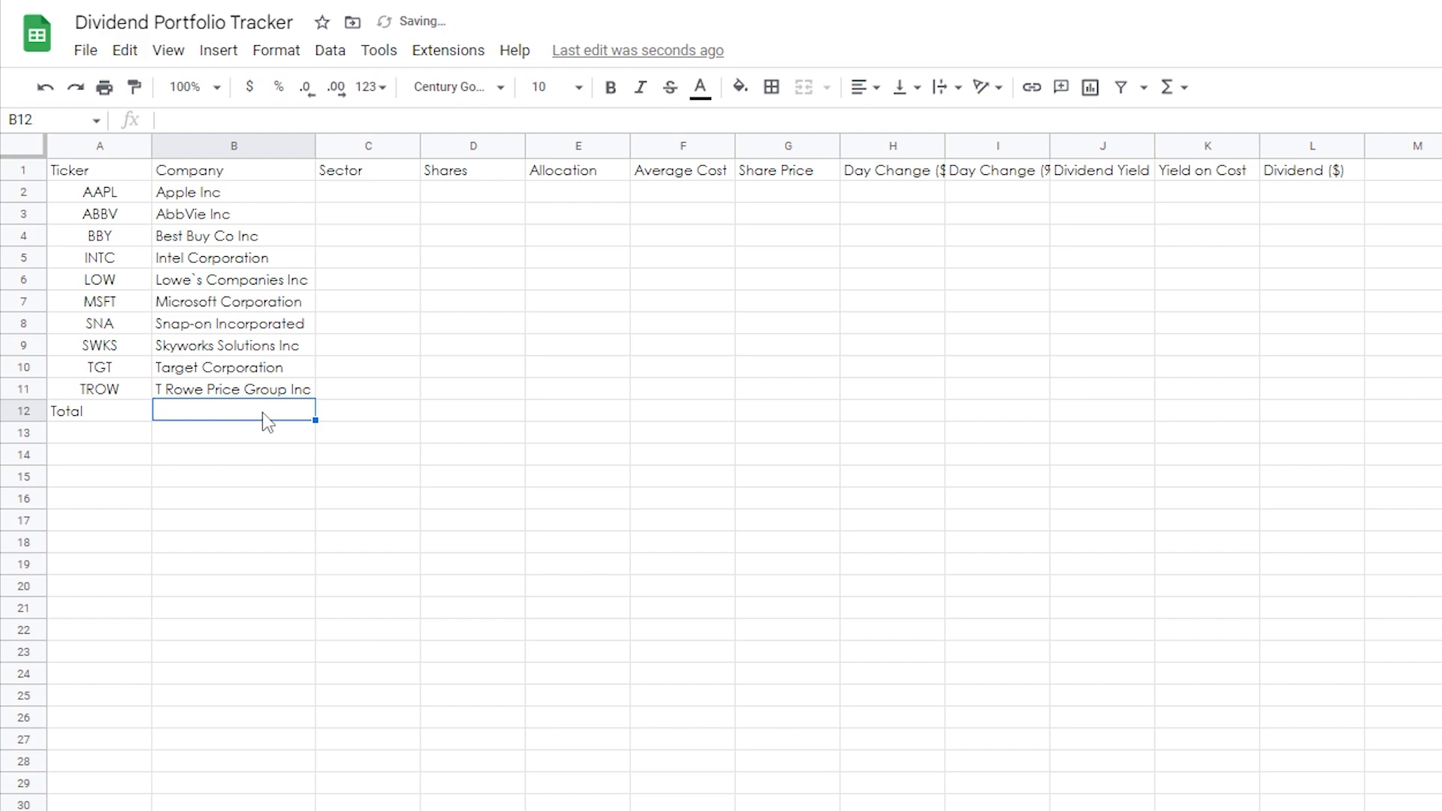
pyautogui.write('=')
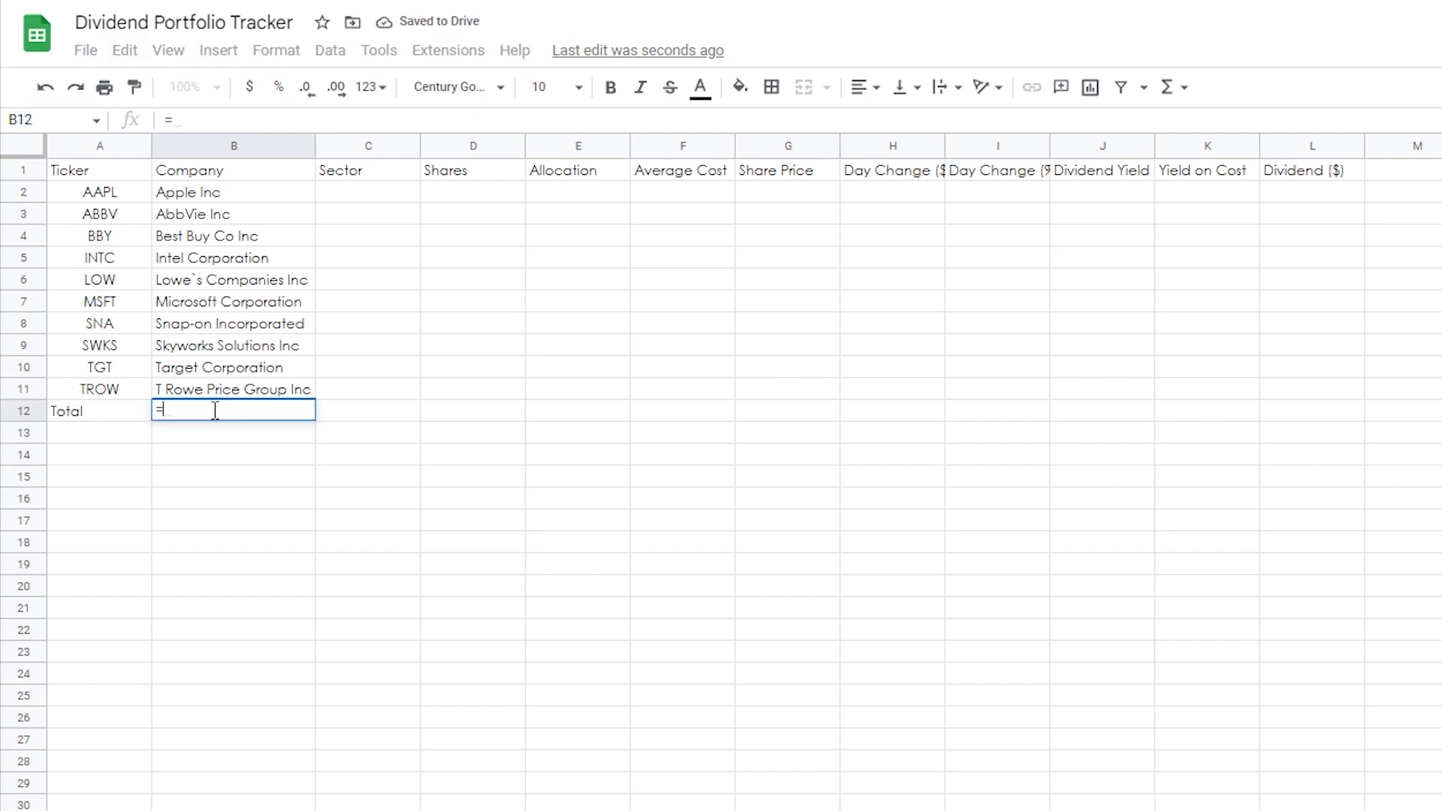
pyautogui.write('coun')
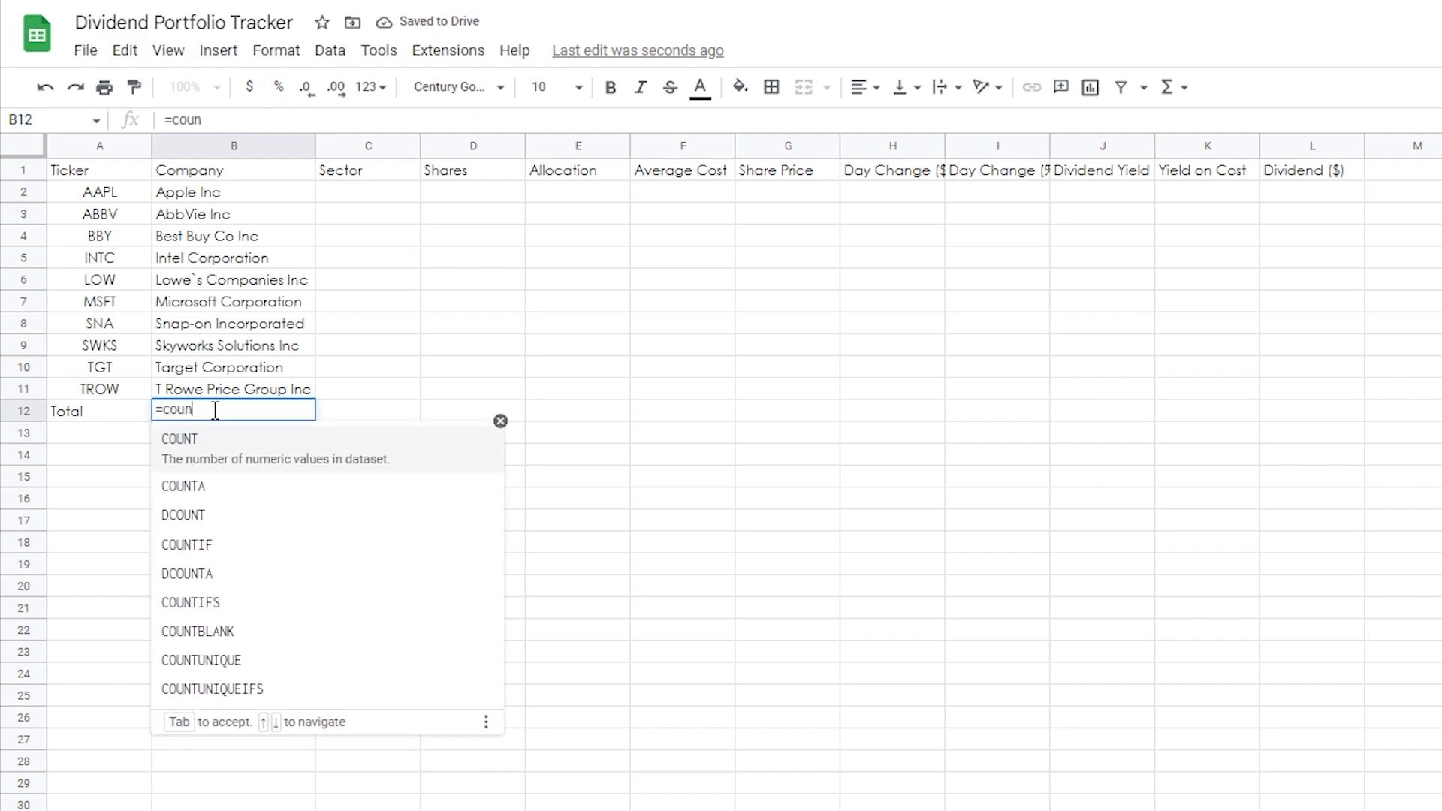
pyautogui.click(244, 671)
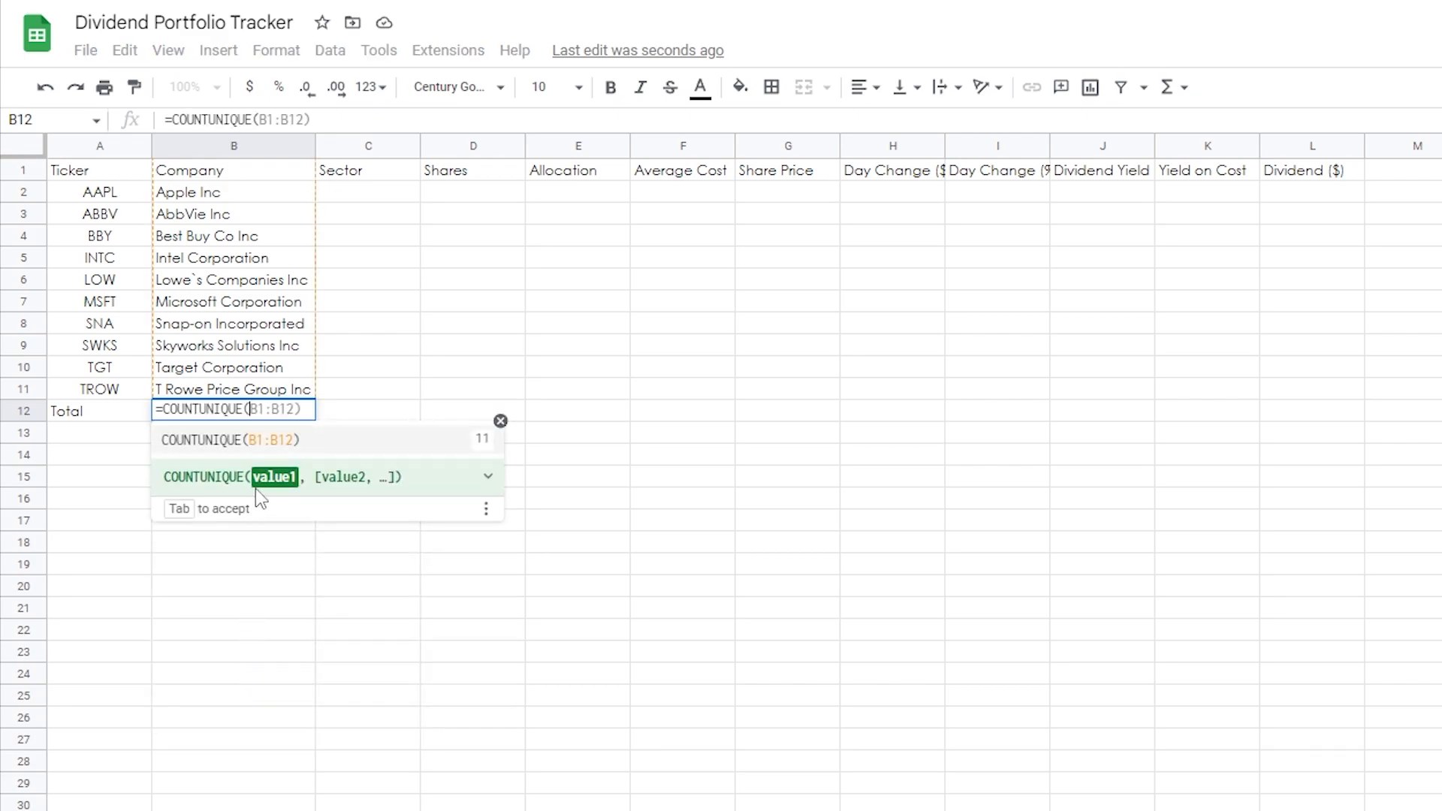
pyautogui.press('Return')
# Correct the COUNTUNIQUE range in B12 to cover only the company names in B2:B11
pyautogui.doubleClick(264, 413)
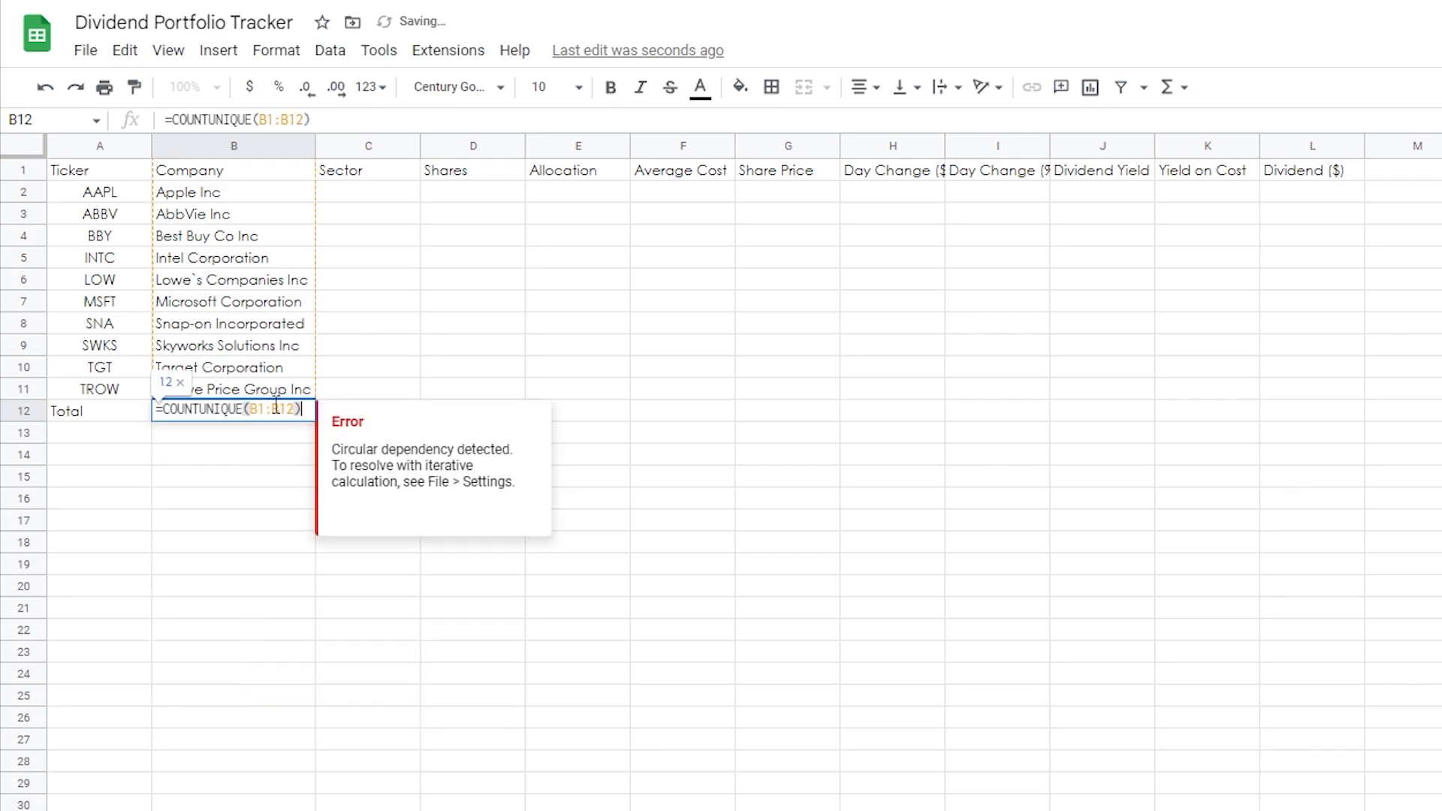
pyautogui.press('BackSpace')
pyautogui.write('2')
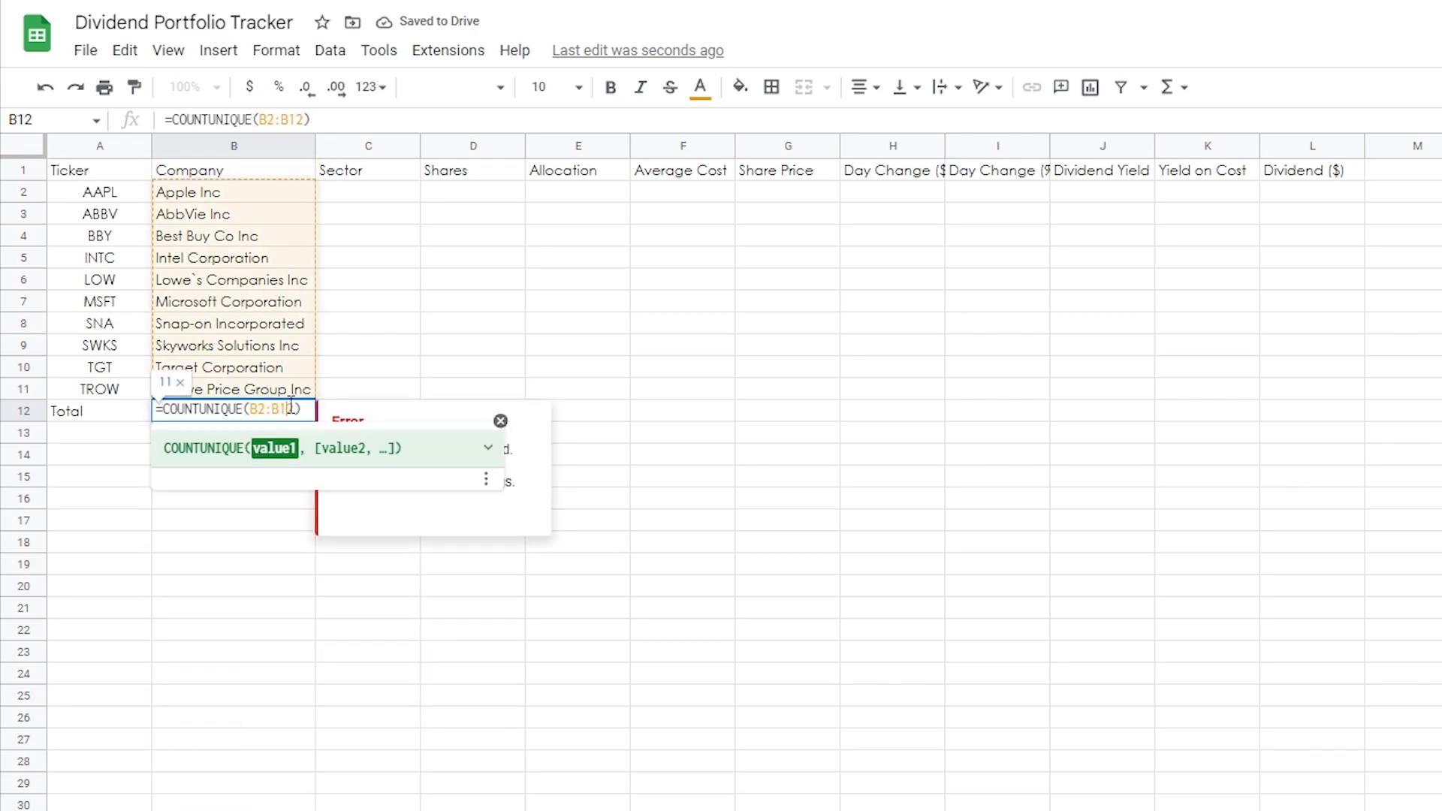
pyautogui.press('Return')
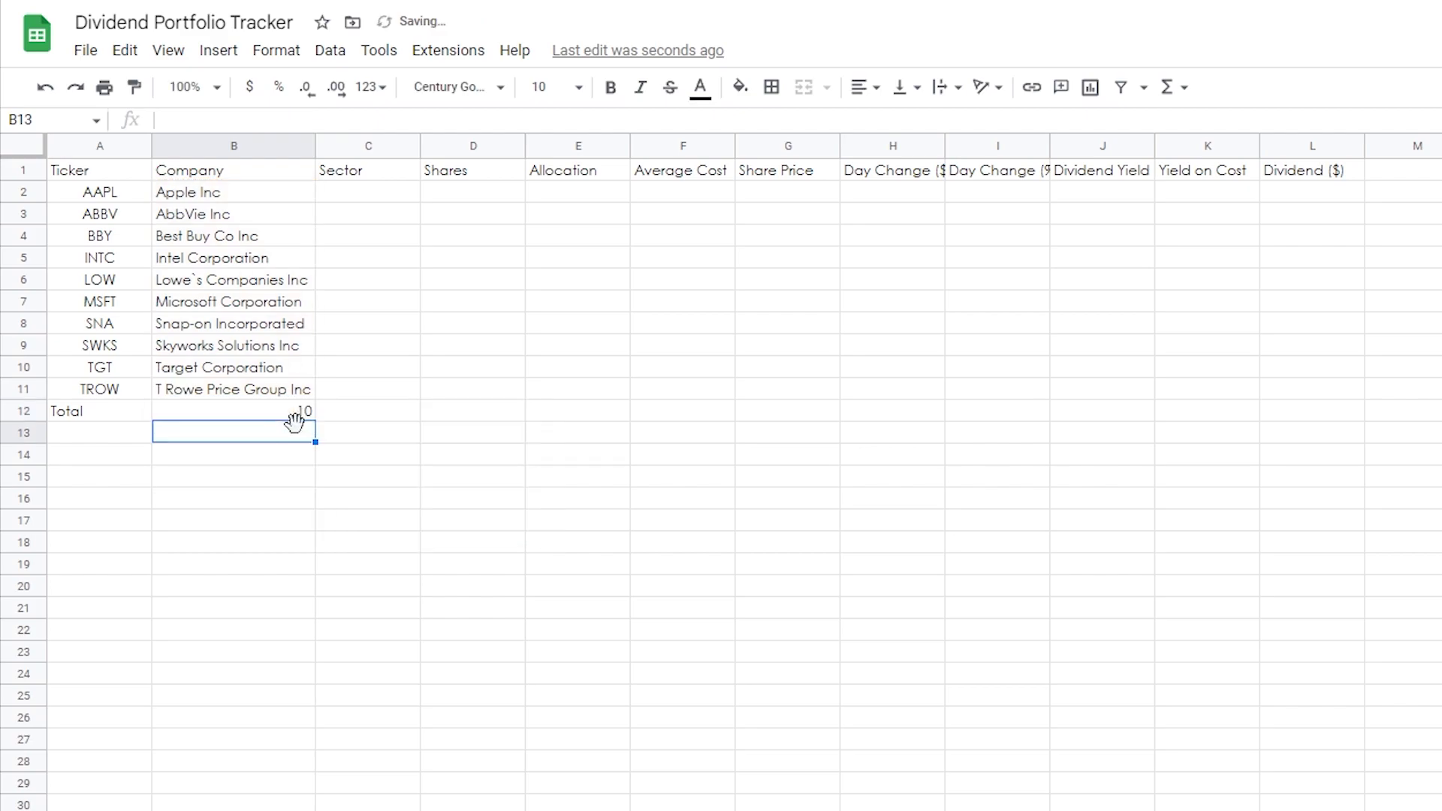
pyautogui.click(306, 413)
pyautogui.click(335, 516)
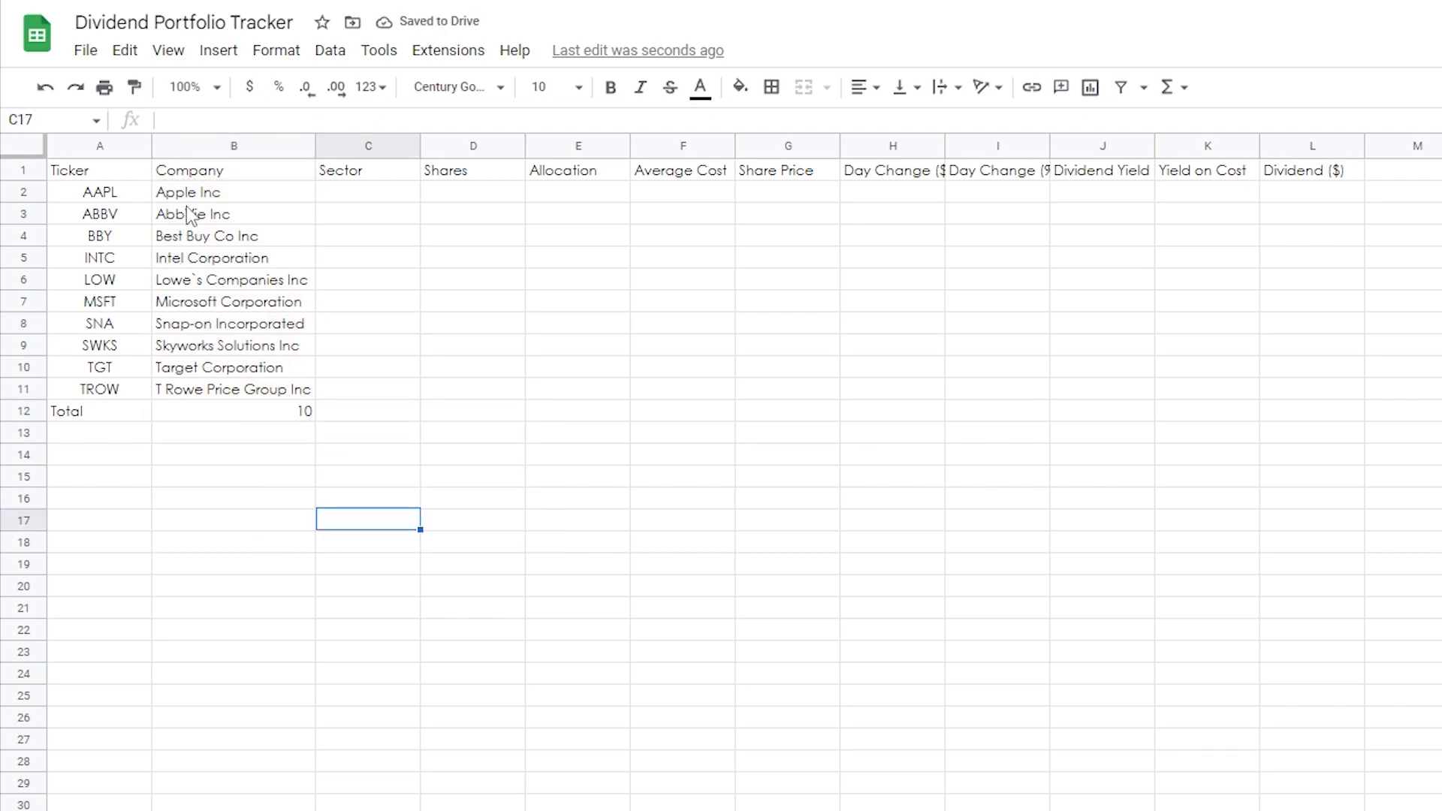
# Enter the sector Information Technology for Apple in C2
pyautogui.click(363, 192)
pyautogui.write('Int')
pyautogui.write('f')
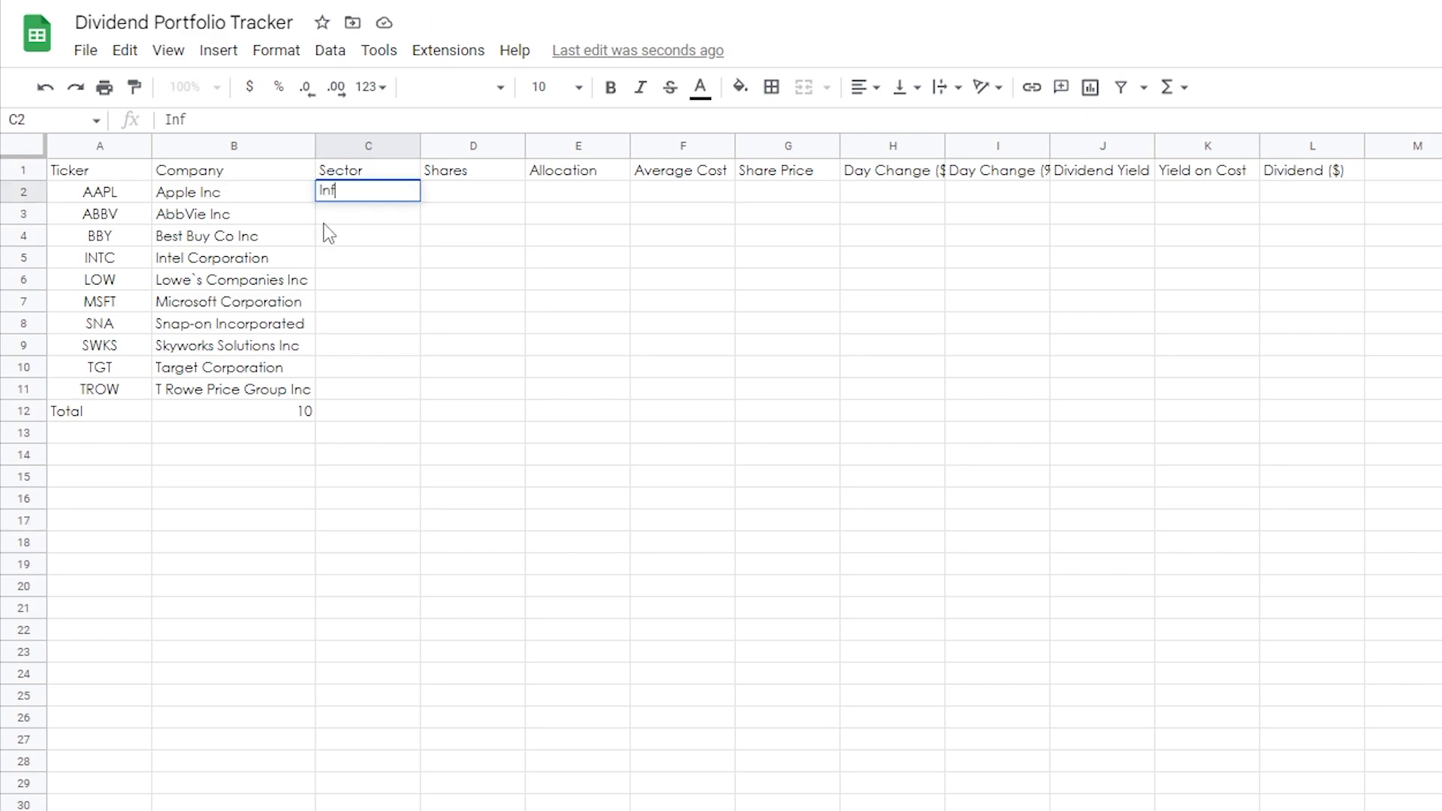
pyautogui.write('formation Technology')
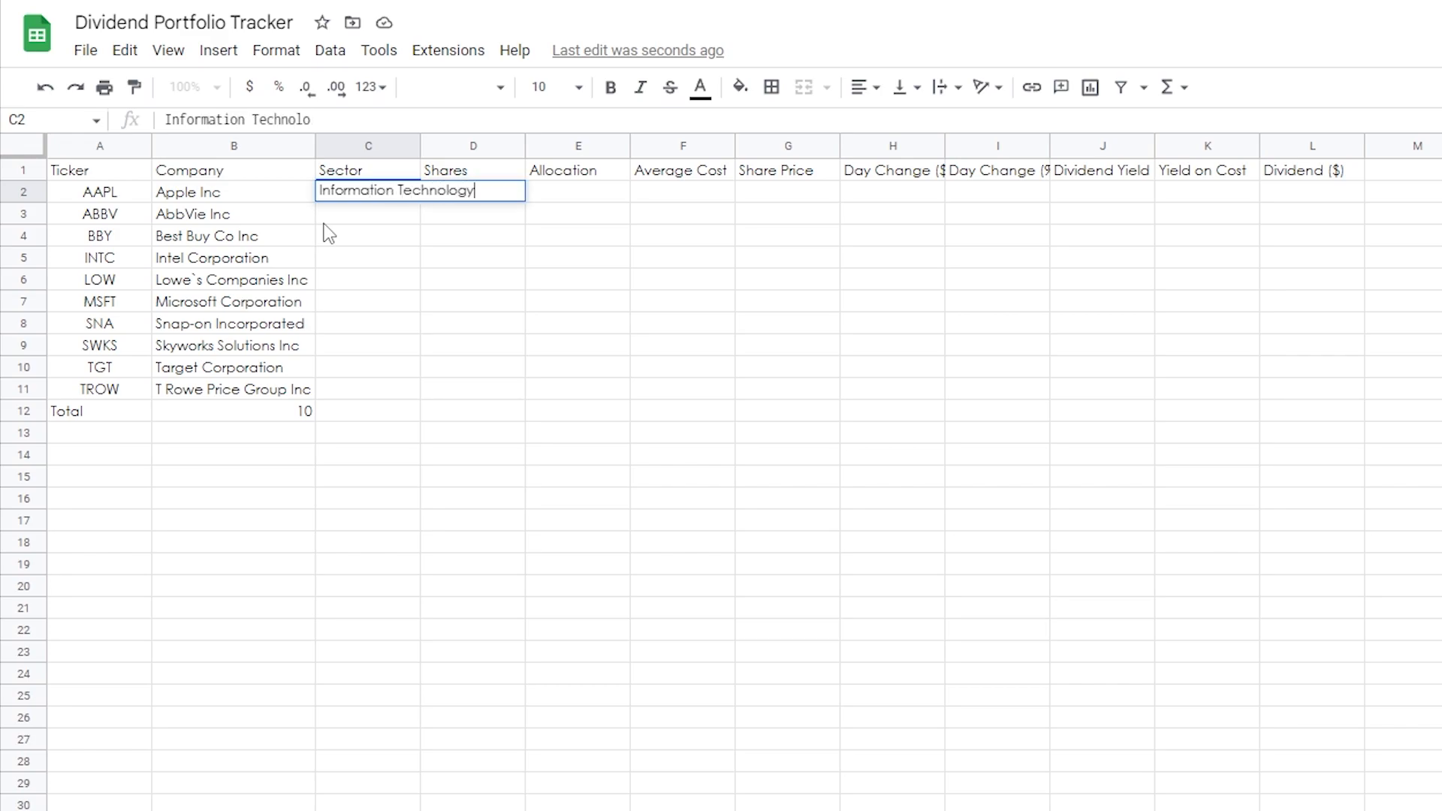
pyautogui.press('Return')
# Copy the Information Technology sector from C2 to Intel in C5, Microsoft in C7 and Skyworks in C9
pyautogui.click(380, 197)
pyautogui.hotkey('ctrl', 'c')
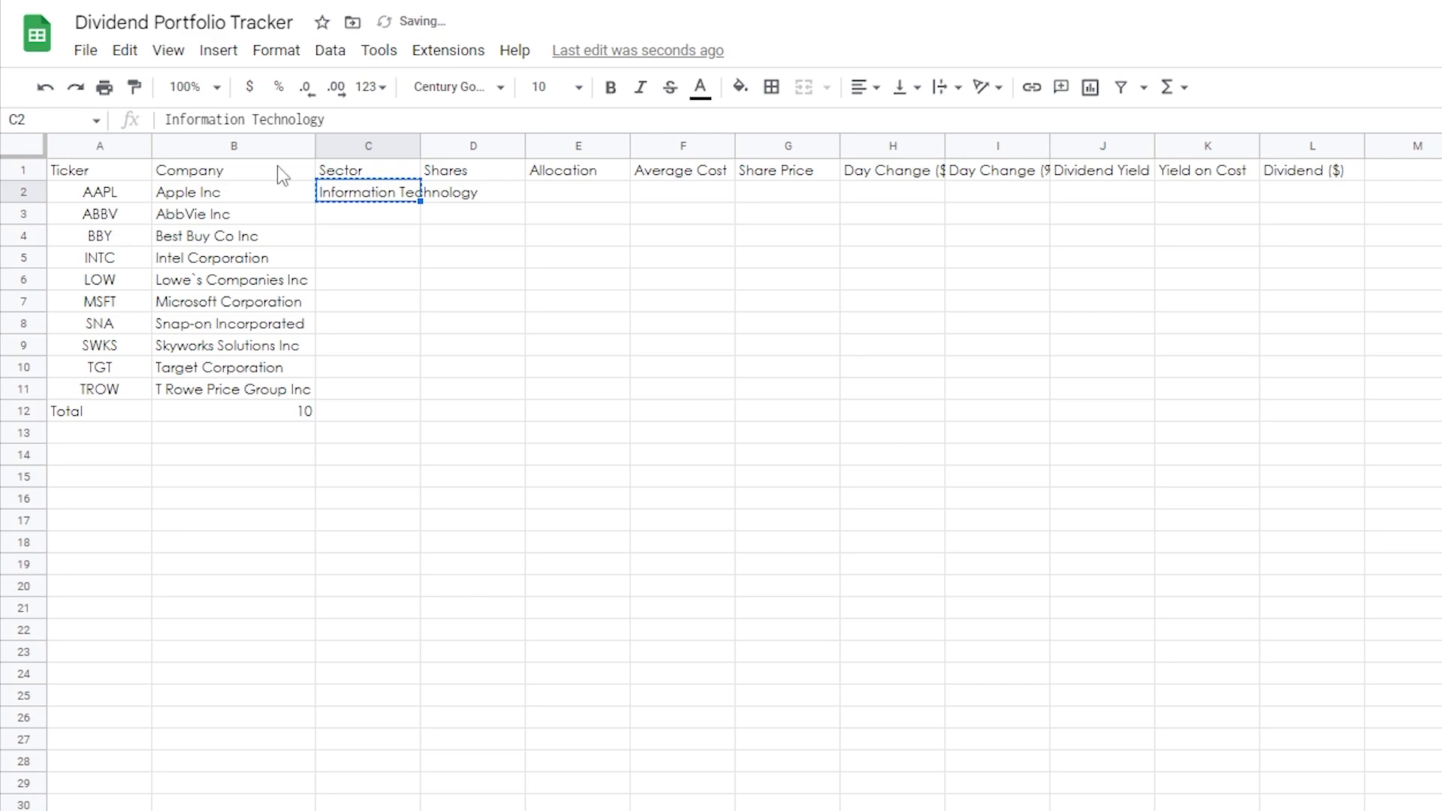
pyautogui.click(343, 259)
pyautogui.hotkey('ctrl', 'v')
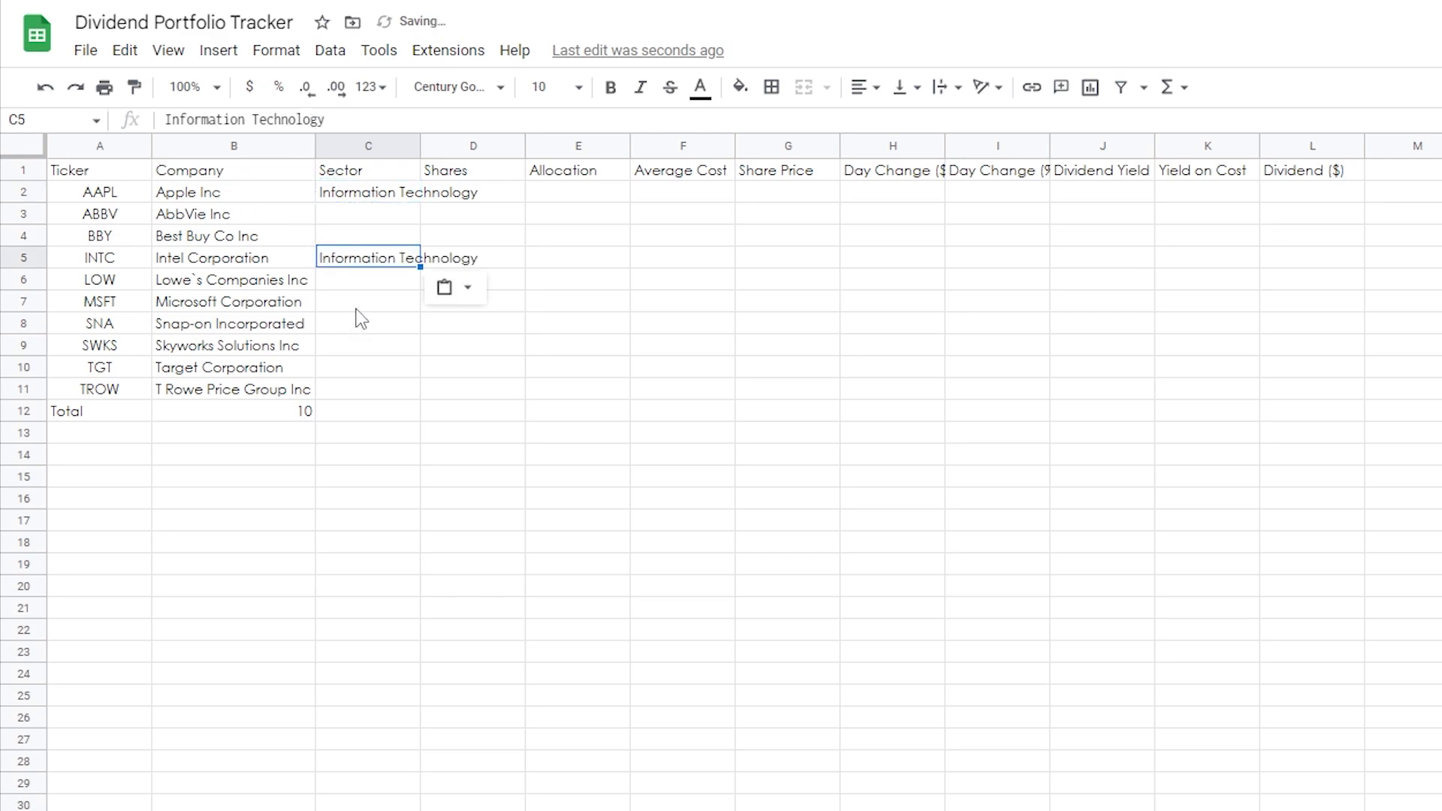
pyautogui.click(356, 305)
pyautogui.hotkey('ctrl', 'v')
pyautogui.click(362, 347)
pyautogui.hotkey('ctrl', 'v')
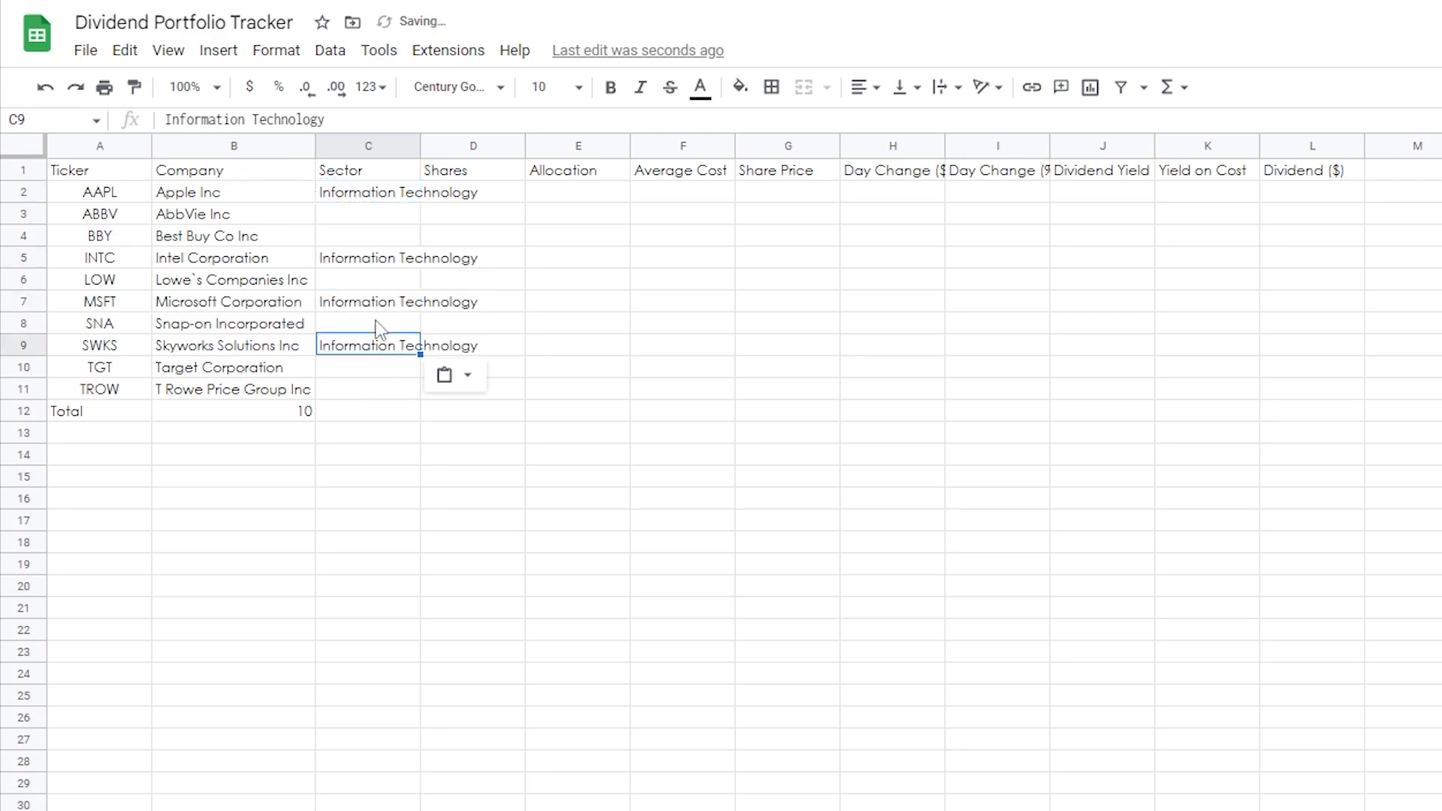
# Enter the sector Health Care for AbbVie in C3
pyautogui.click(354, 218)
pyautogui.write('Healt')
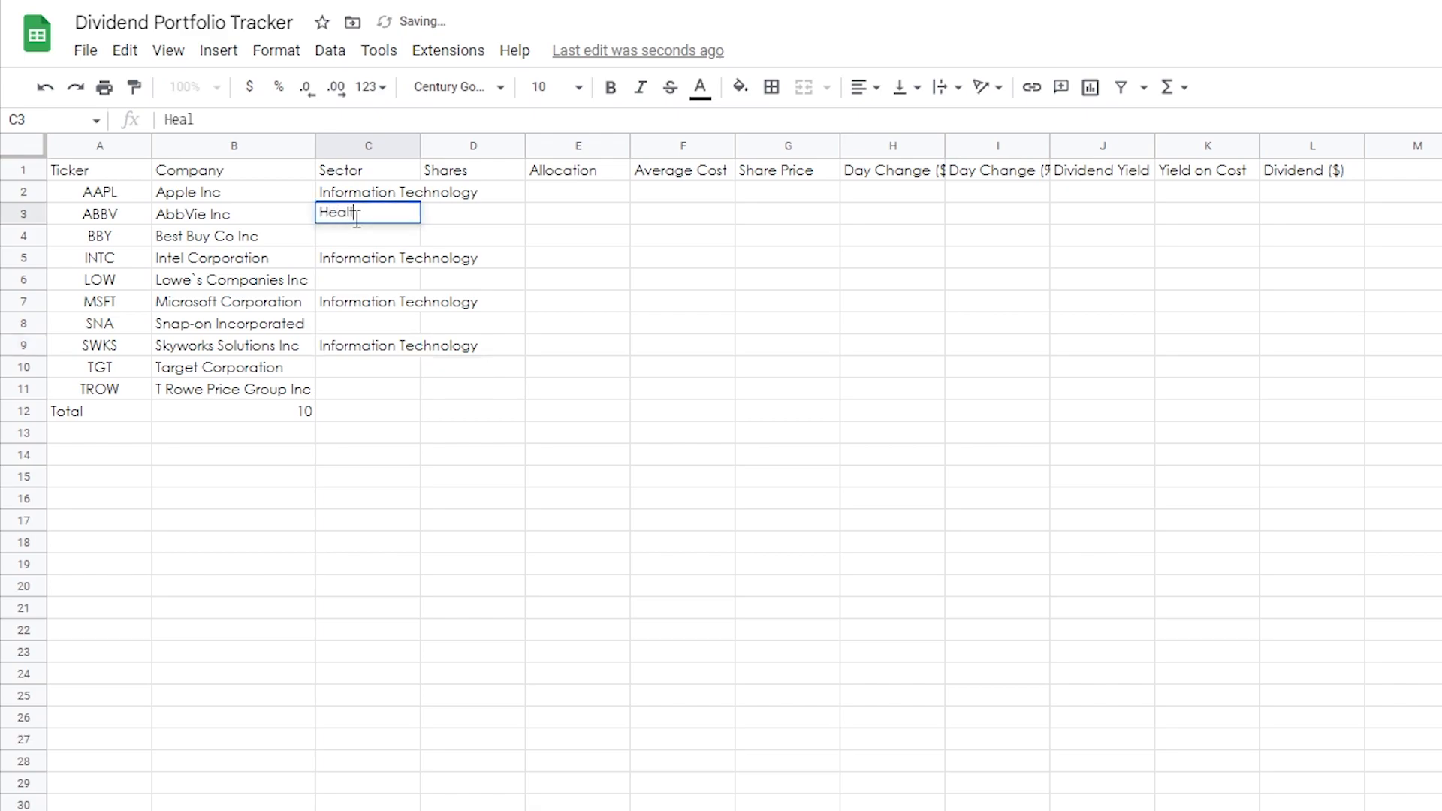
pyautogui.write('h Care')
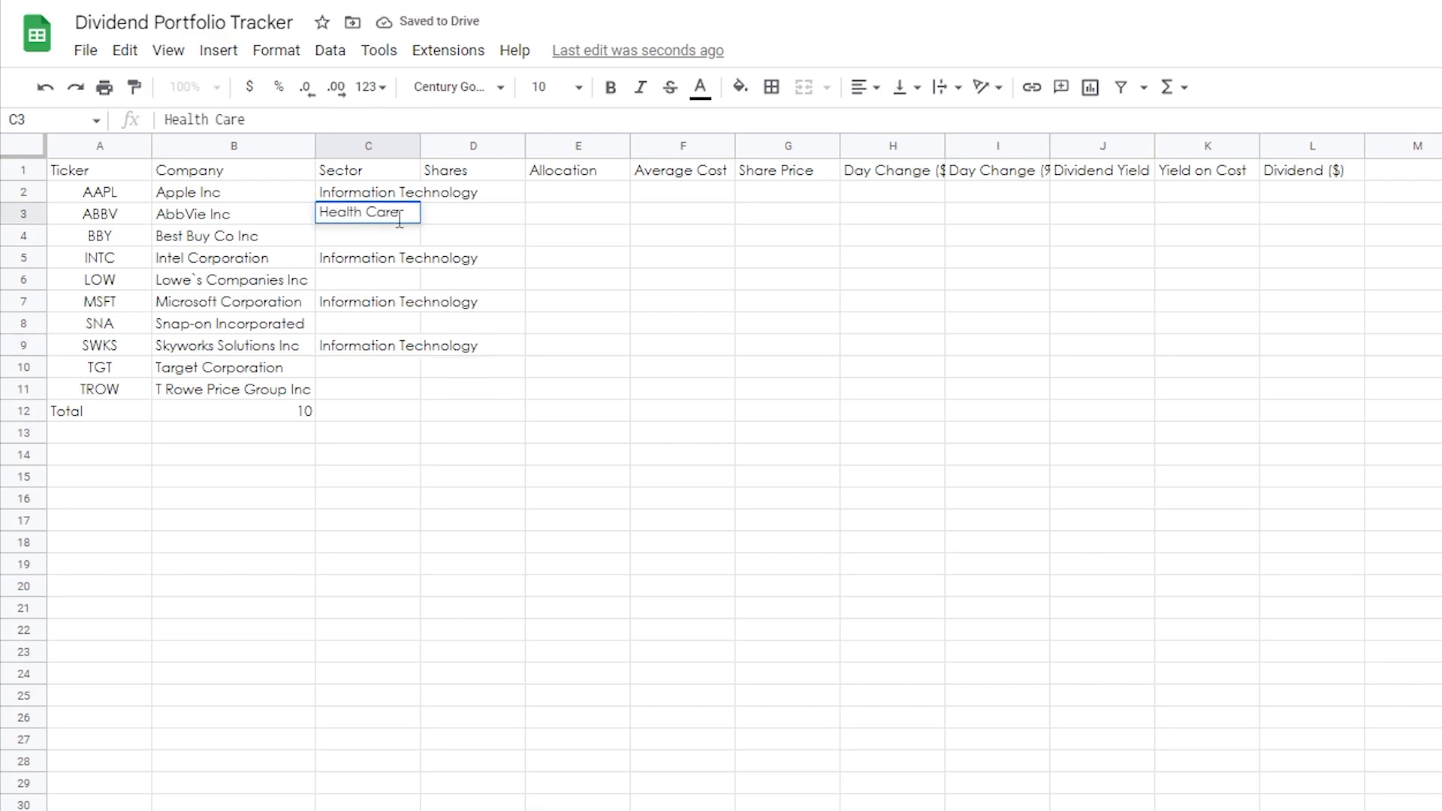
pyautogui.press('Return')
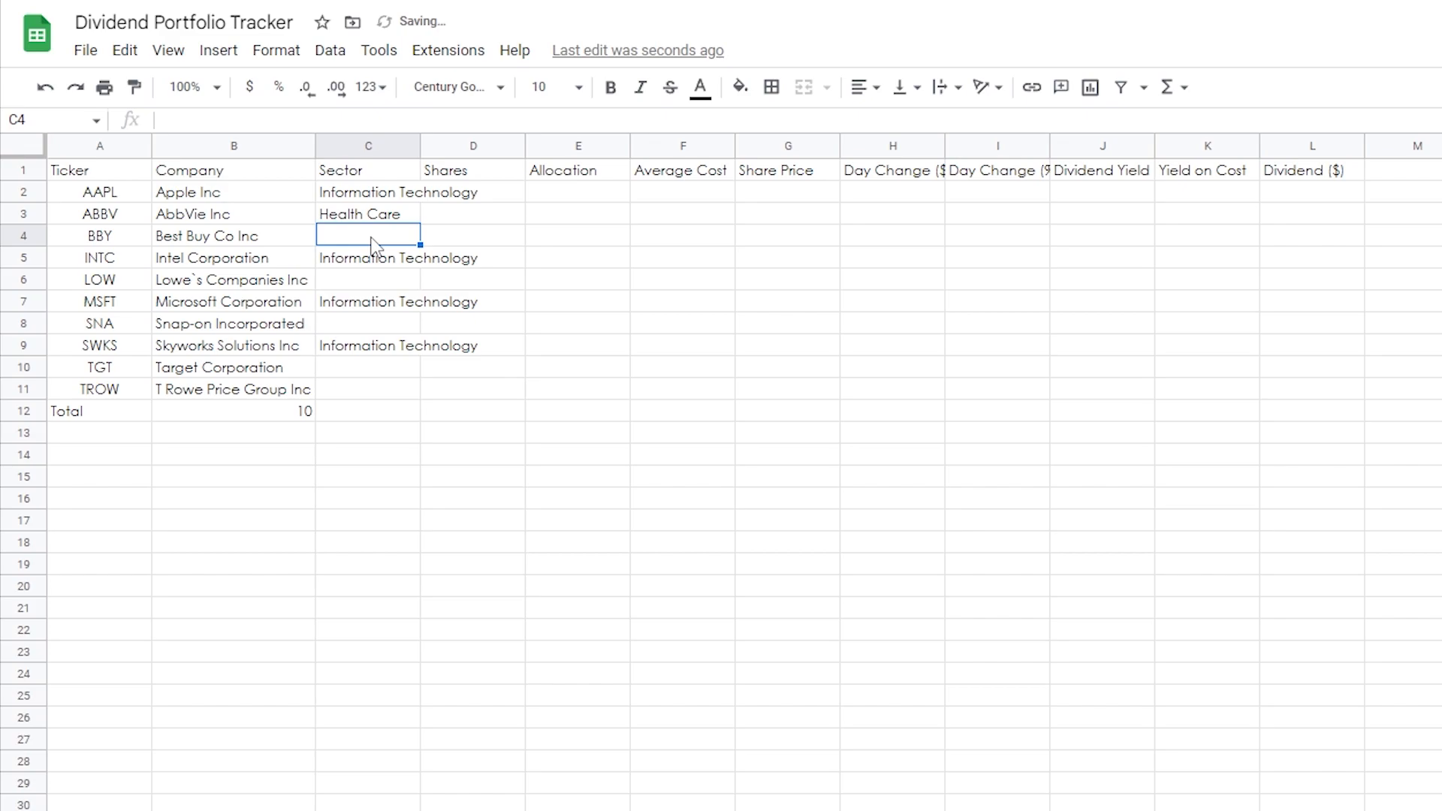
# Enter the sector Consumer Discretionary for Best Buy in C4
pyautogui.write('C')
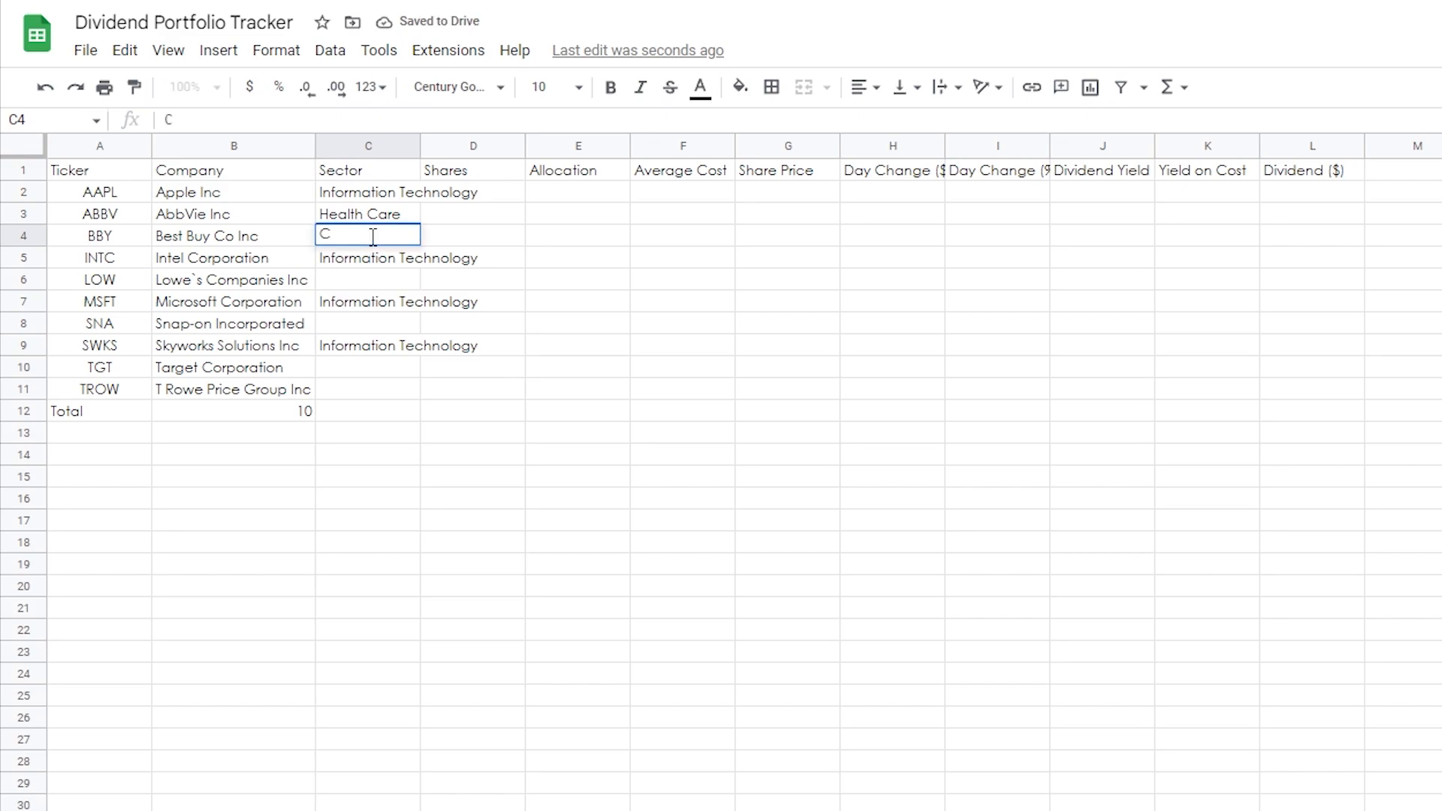
pyautogui.write('onsumer Discretiona')
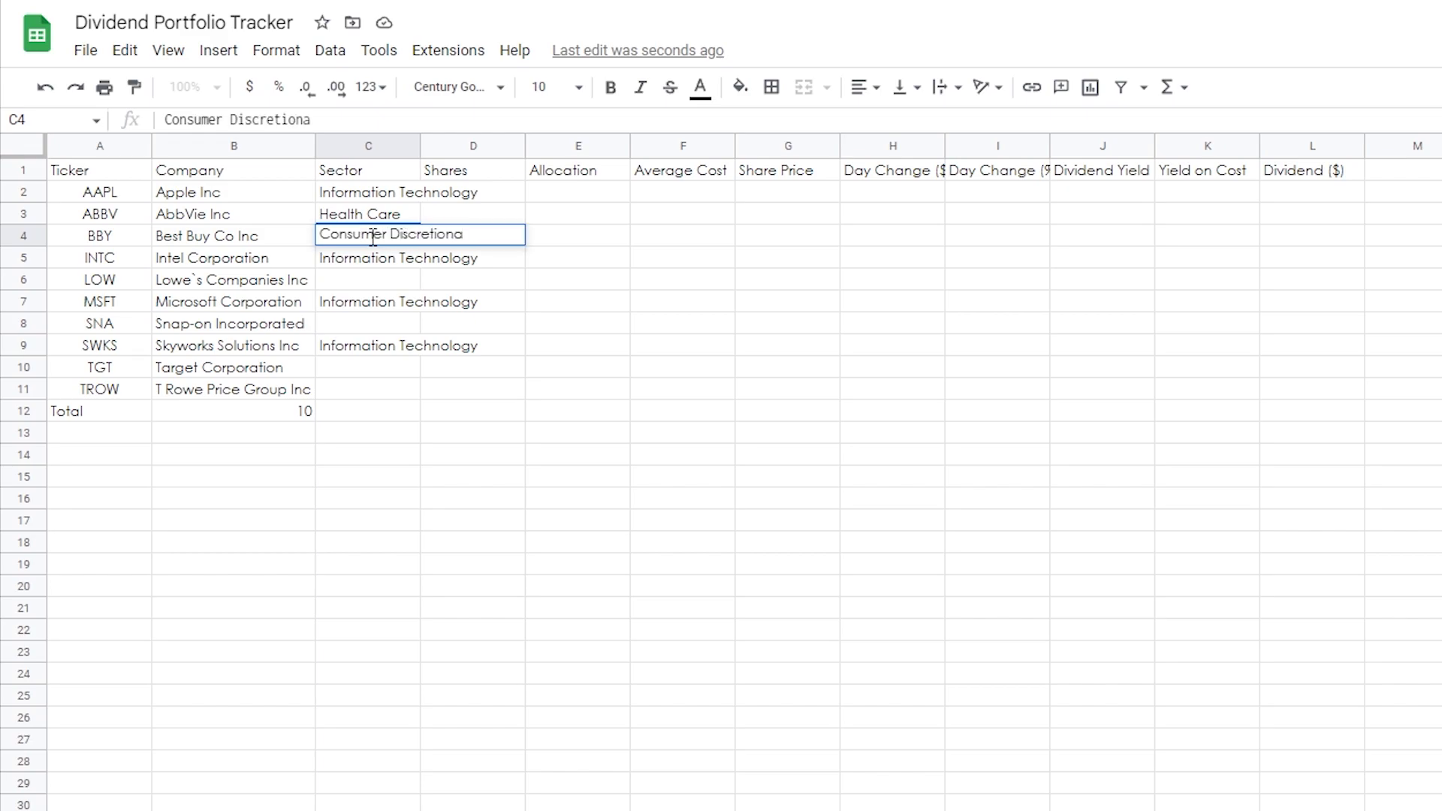
pyautogui.write('ry')
pyautogui.click(501, 418)
# Copy the Consumer Discretionary sector from C4 to Lowe's in C6 and Target in C10
pyautogui.click(376, 236)
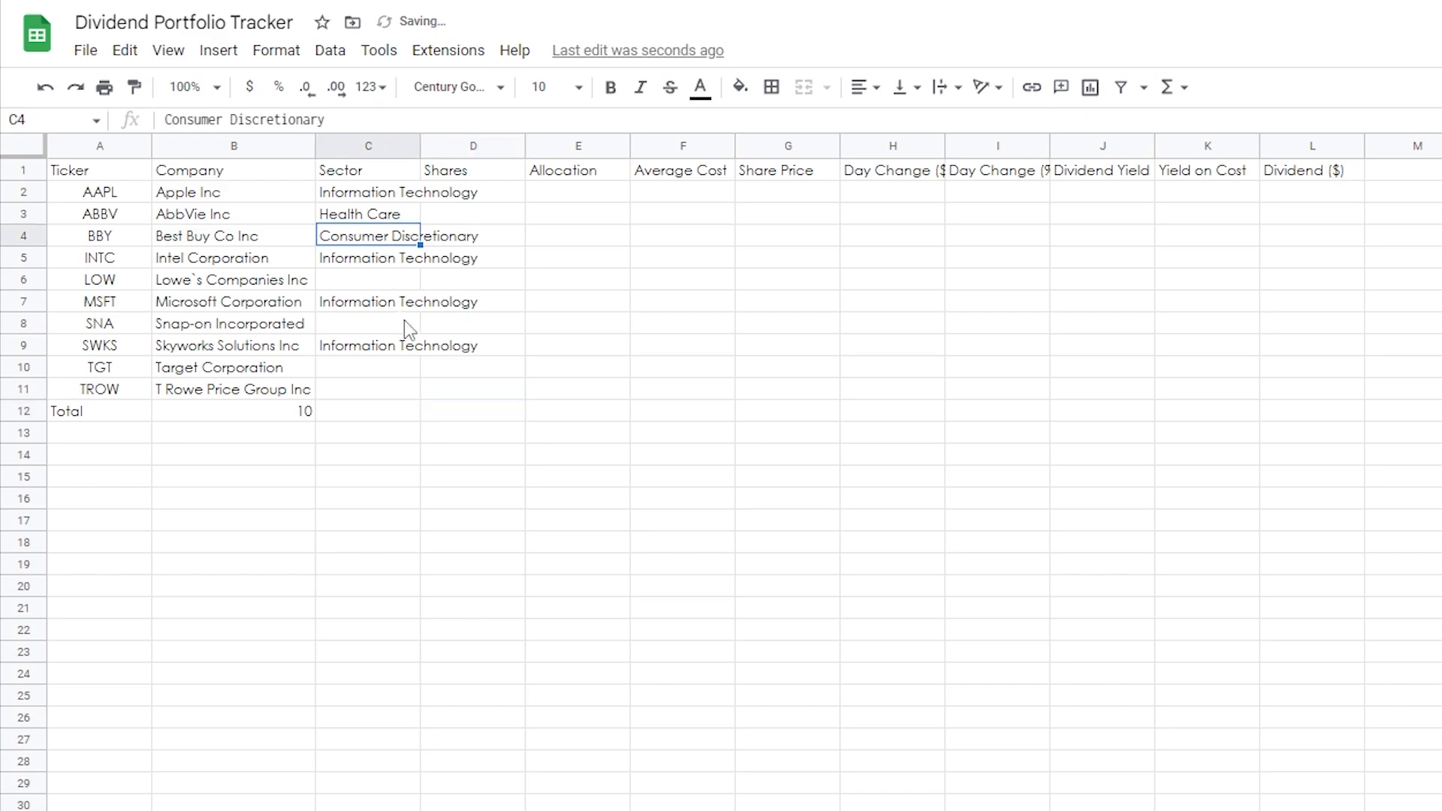
pyautogui.hotkey('ctrl', 'c')
pyautogui.click(367, 282)
pyautogui.hotkey('ctrl', 'v')
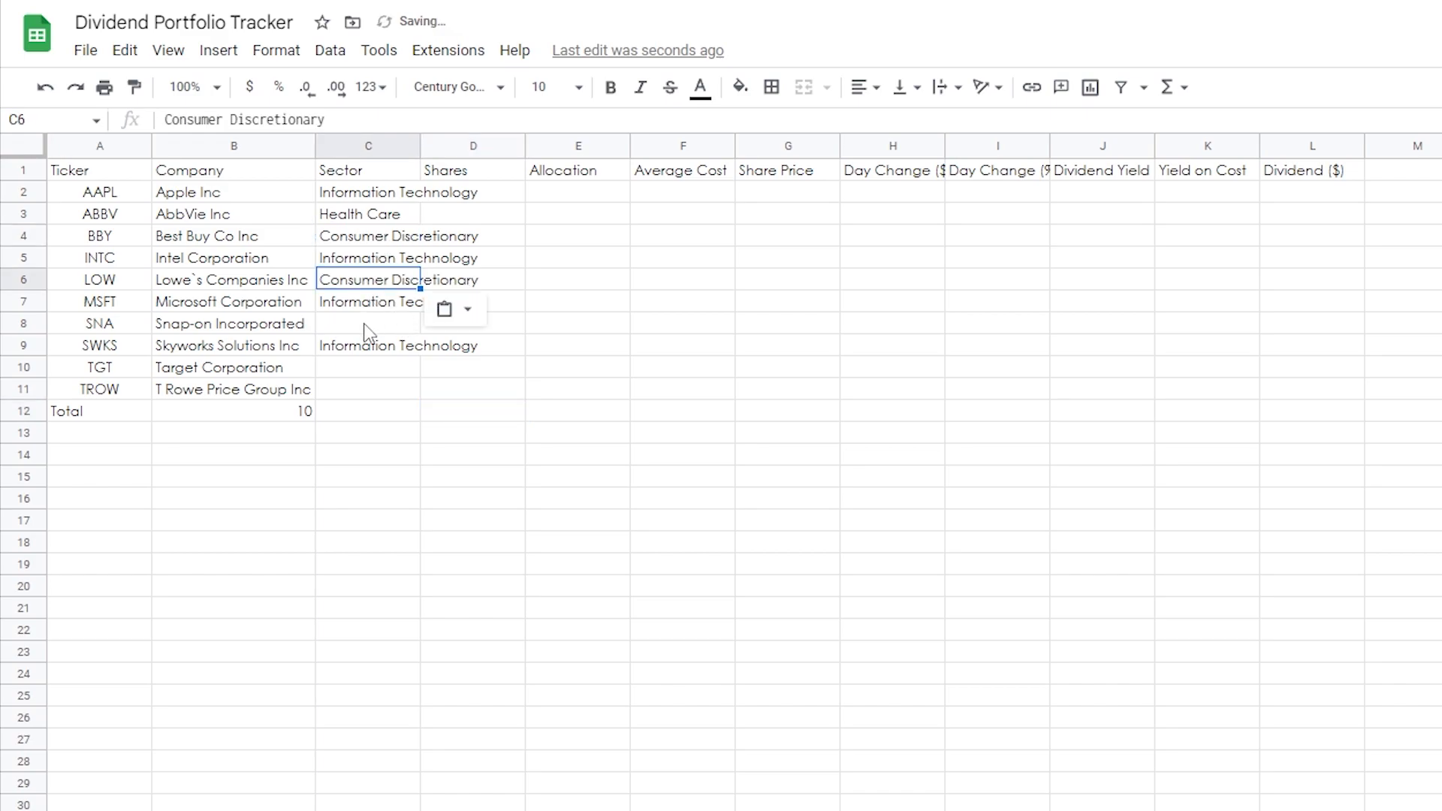
pyautogui.click(366, 368)
pyautogui.hotkey('ctrl', 'v')
# Enter the sectors Industrials for Snap-on in C8 and Financials for T Rowe Price in C11
pyautogui.click(361, 322)
pyautogui.write('Industrials')
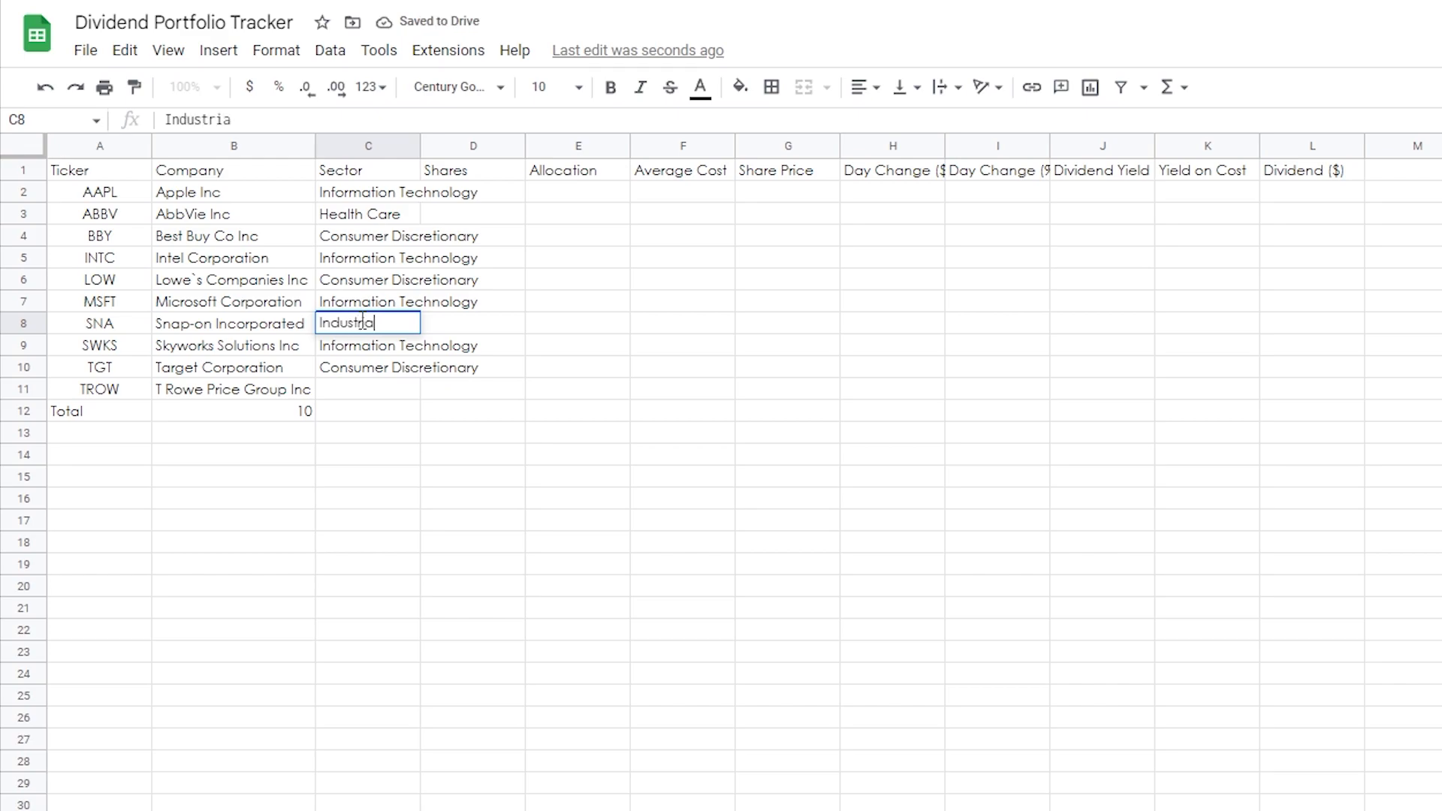
pyautogui.click(363, 397)
pyautogui.write('Fina')
pyautogui.press('BackSpace')
pyautogui.write('nancials')
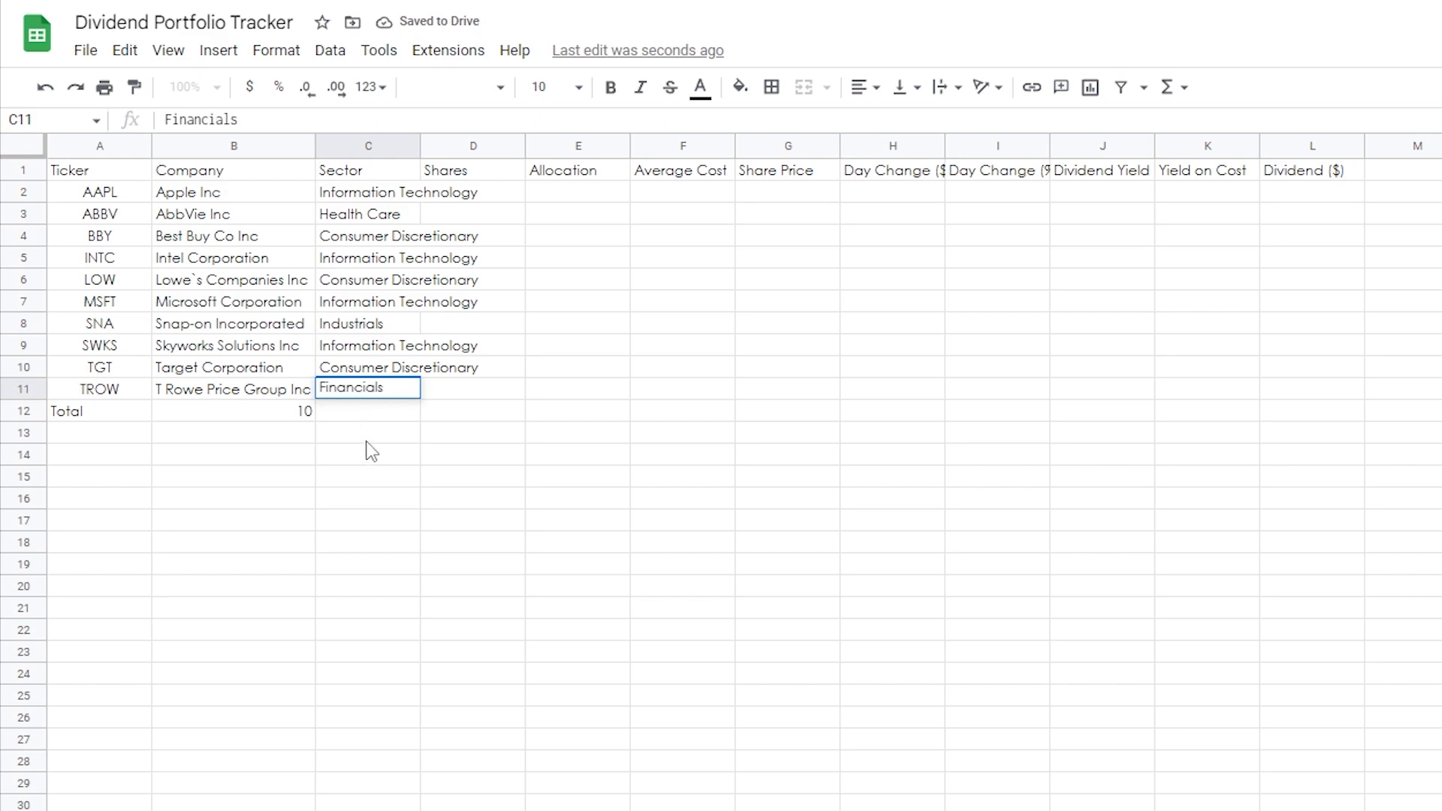
pyautogui.press('Return')
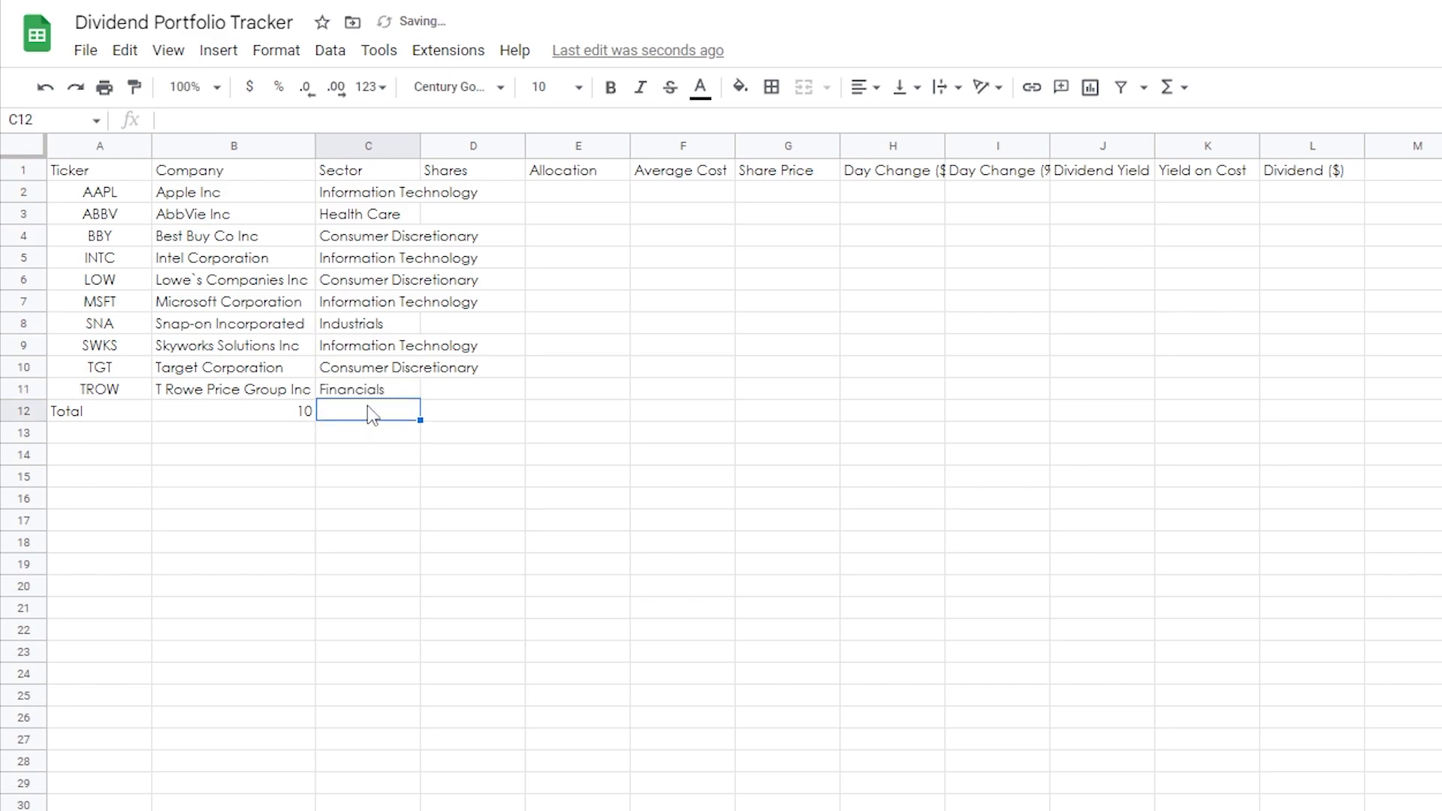
# Enter the formula =COUNTUNIQUE(C2:C11) in C12 to count the distinct sectors in the Total row
pyautogui.write('=s')
pyautogui.press('BackSpace')
pyautogui.write('count')
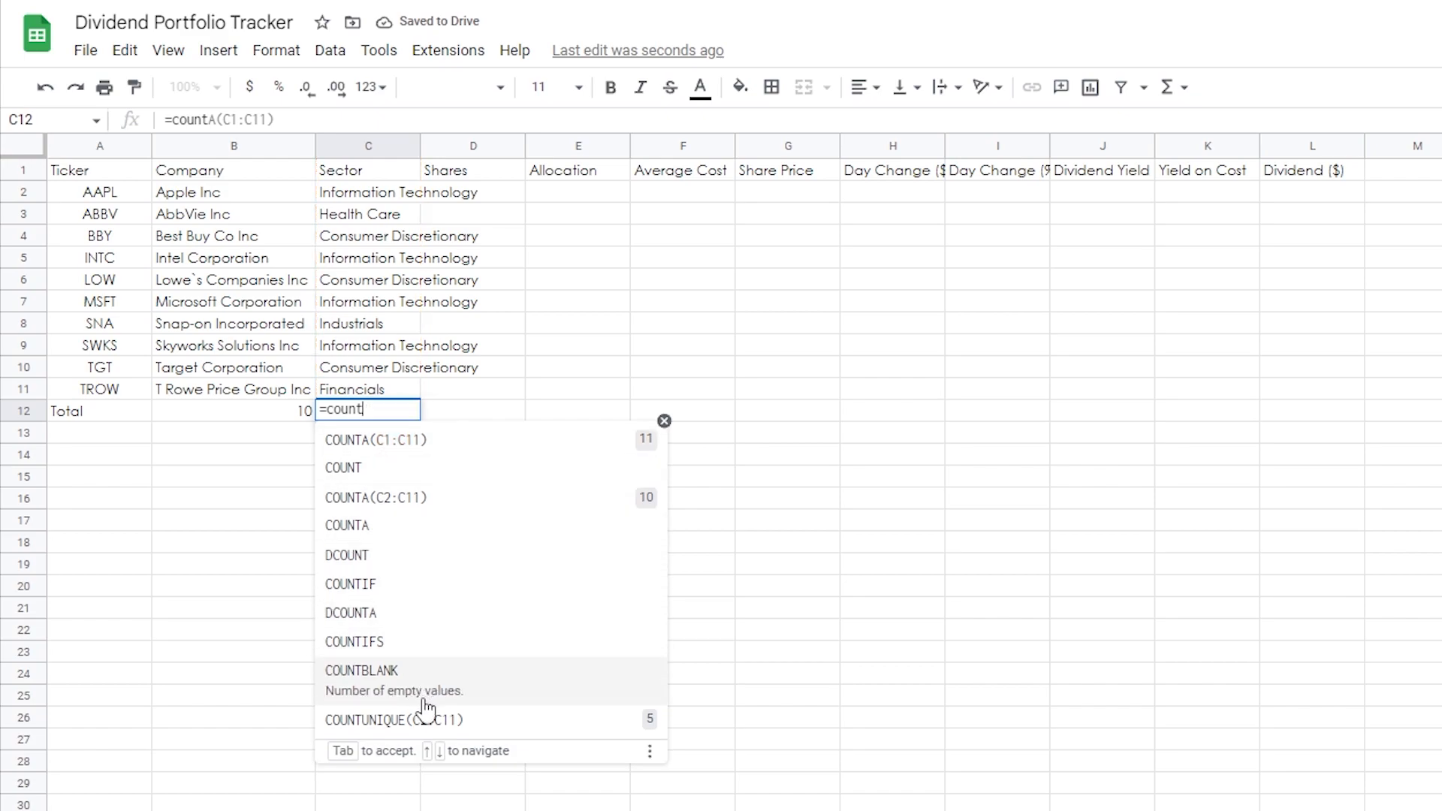
pyautogui.click(422, 714)
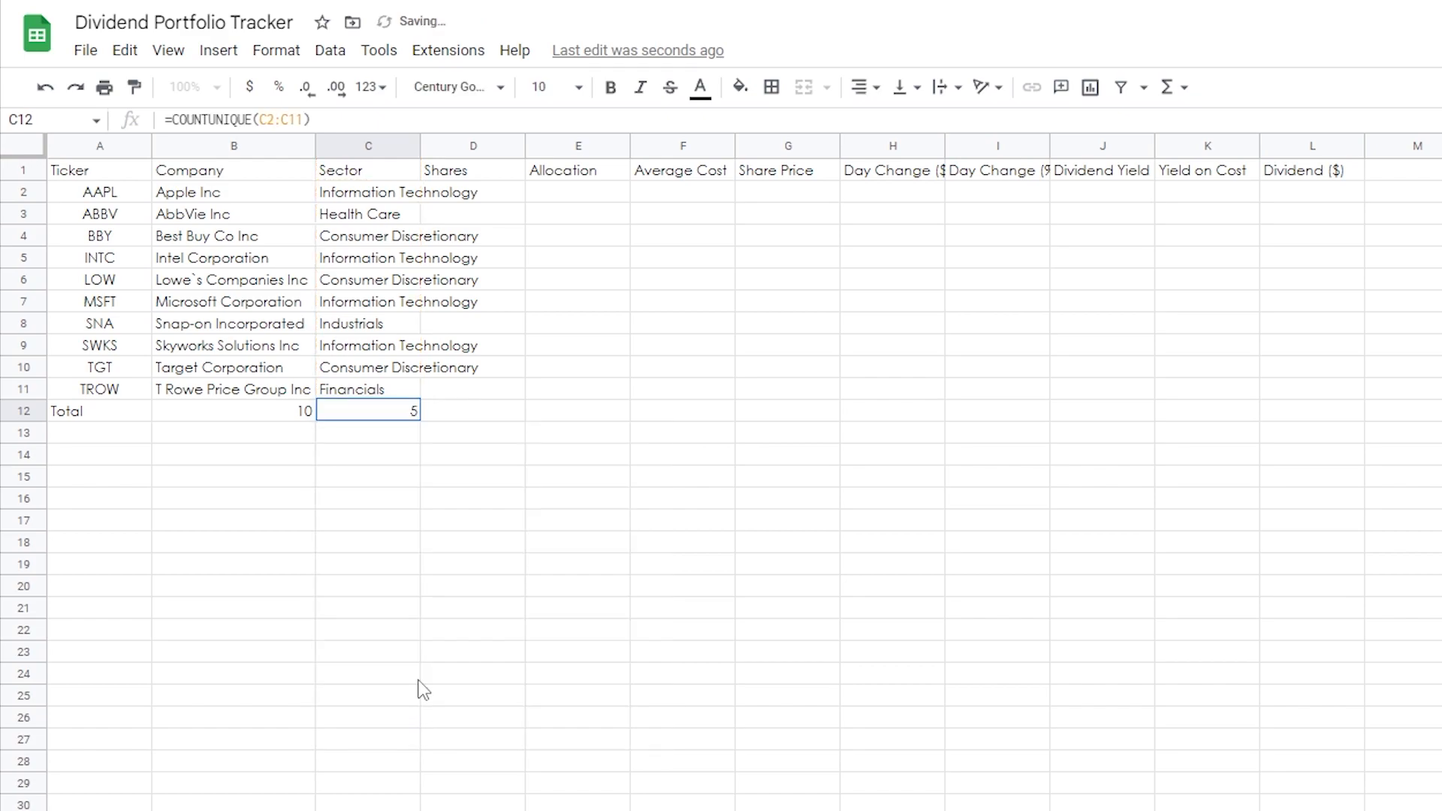
pyautogui.click(370, 647)
pyautogui.click(404, 412)
pyautogui.click(413, 453)
pyautogui.click(393, 413)
# Begin a SUMIF formula in D2 of the portfolio sheet with Transactions!$B:$B as the range
pyautogui.click(502, 194)
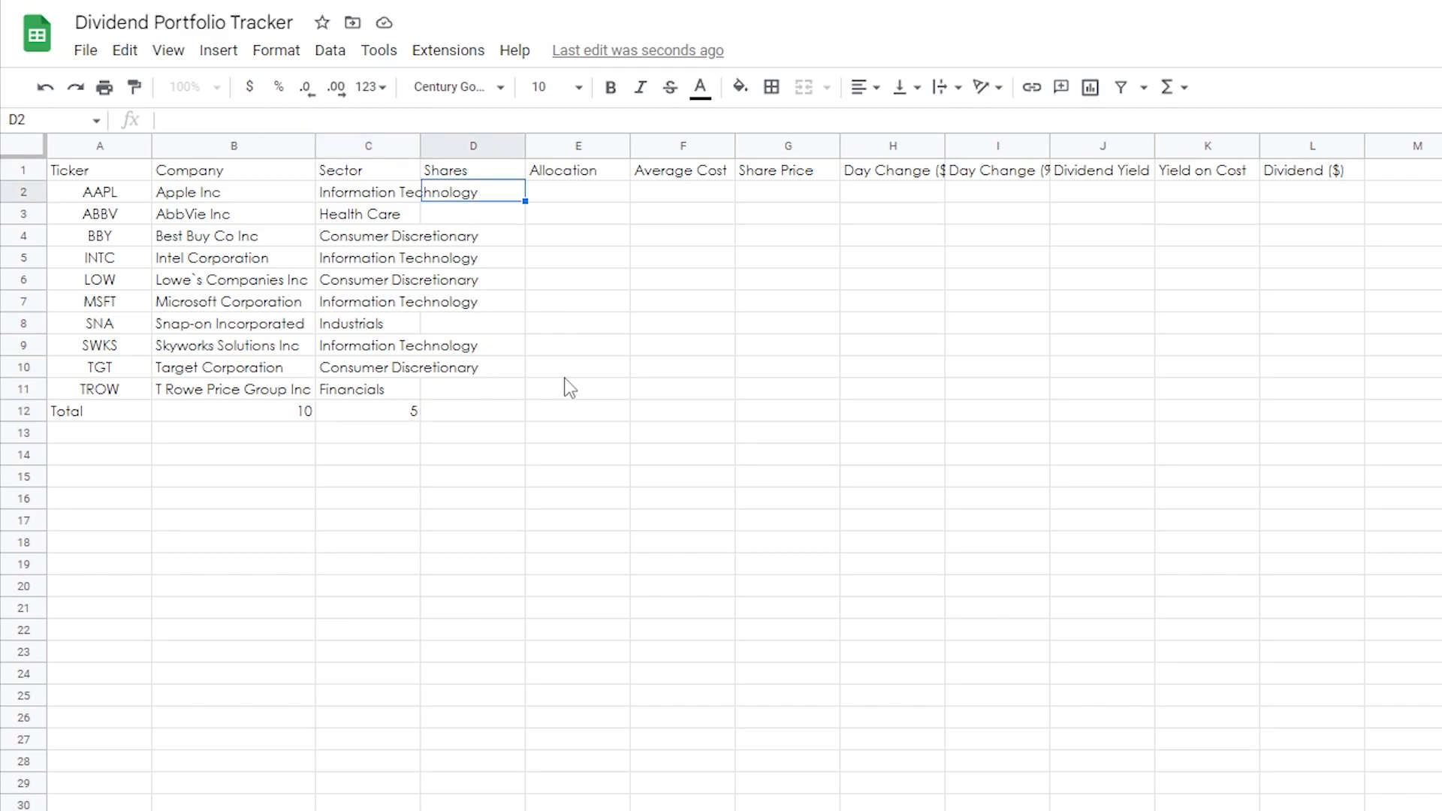
pyautogui.write('=')
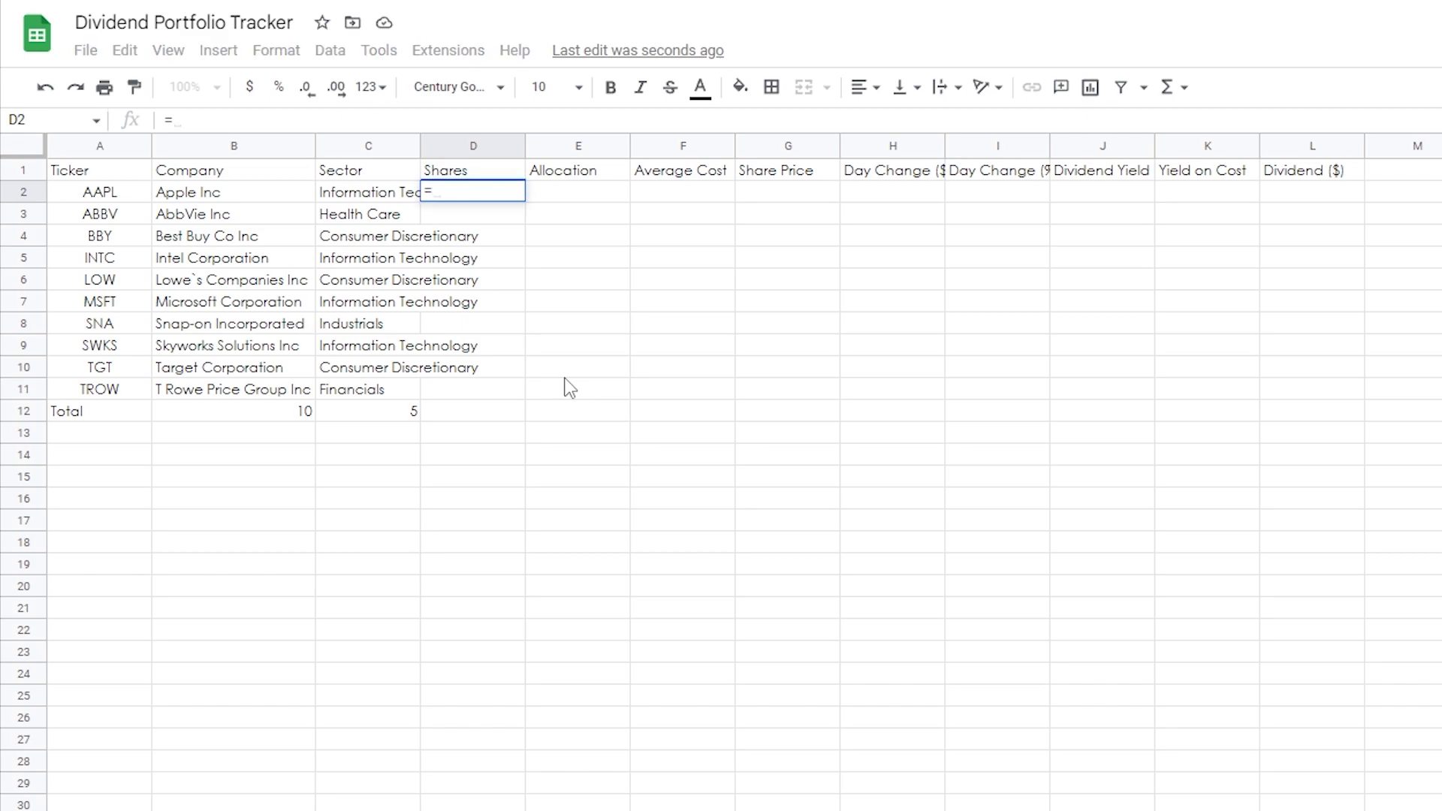
pyautogui.write('sumif')
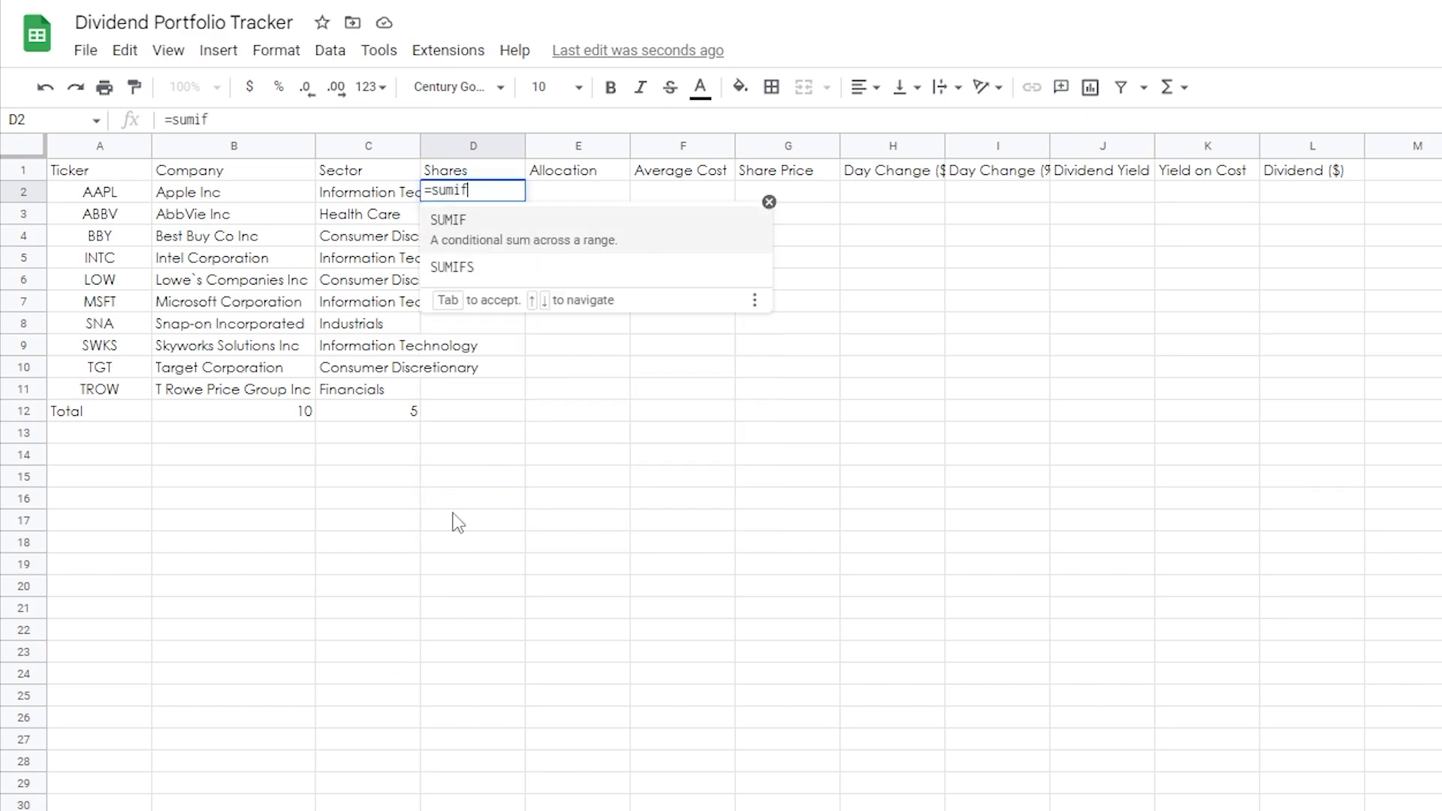
pyautogui.click(486, 223)
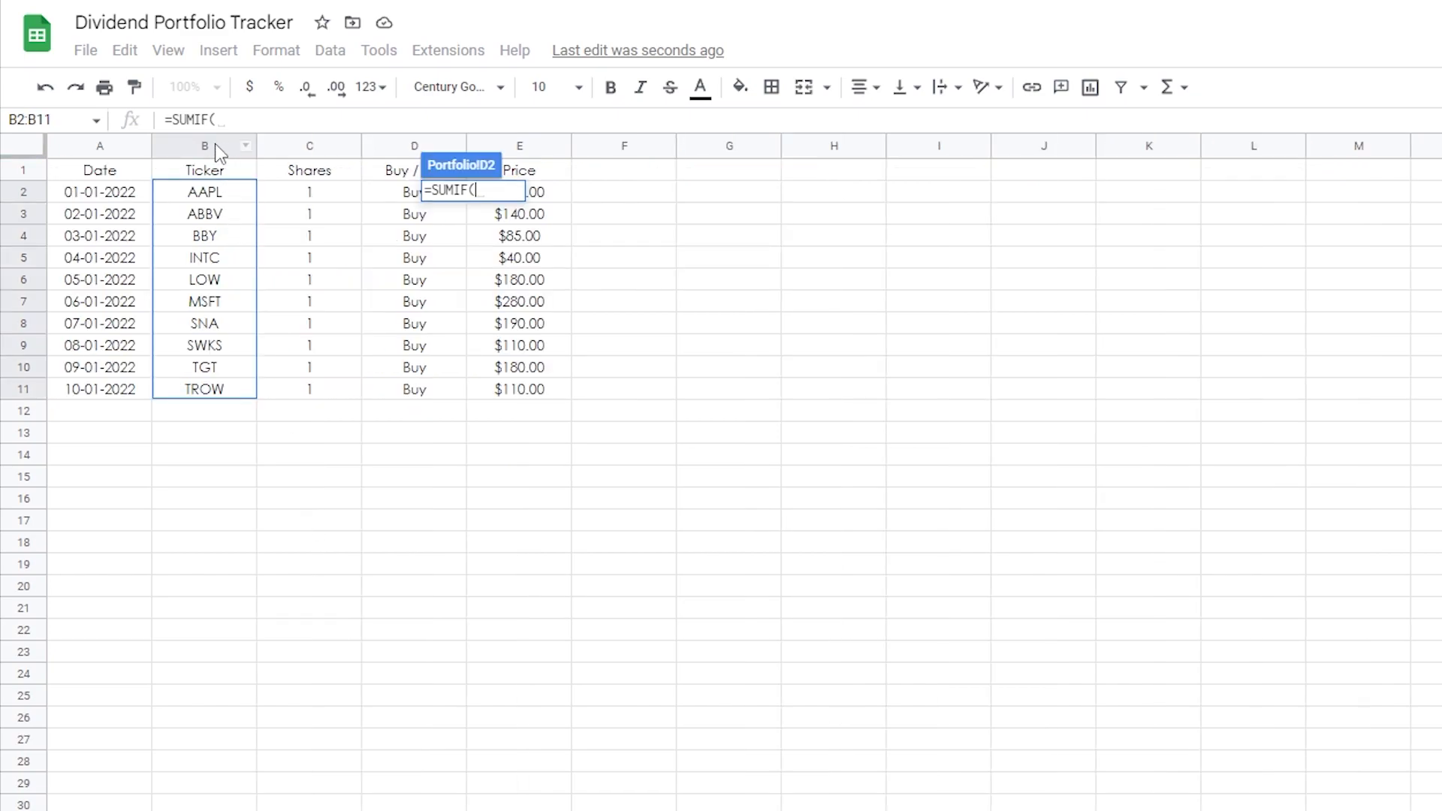
pyautogui.click(216, 147)
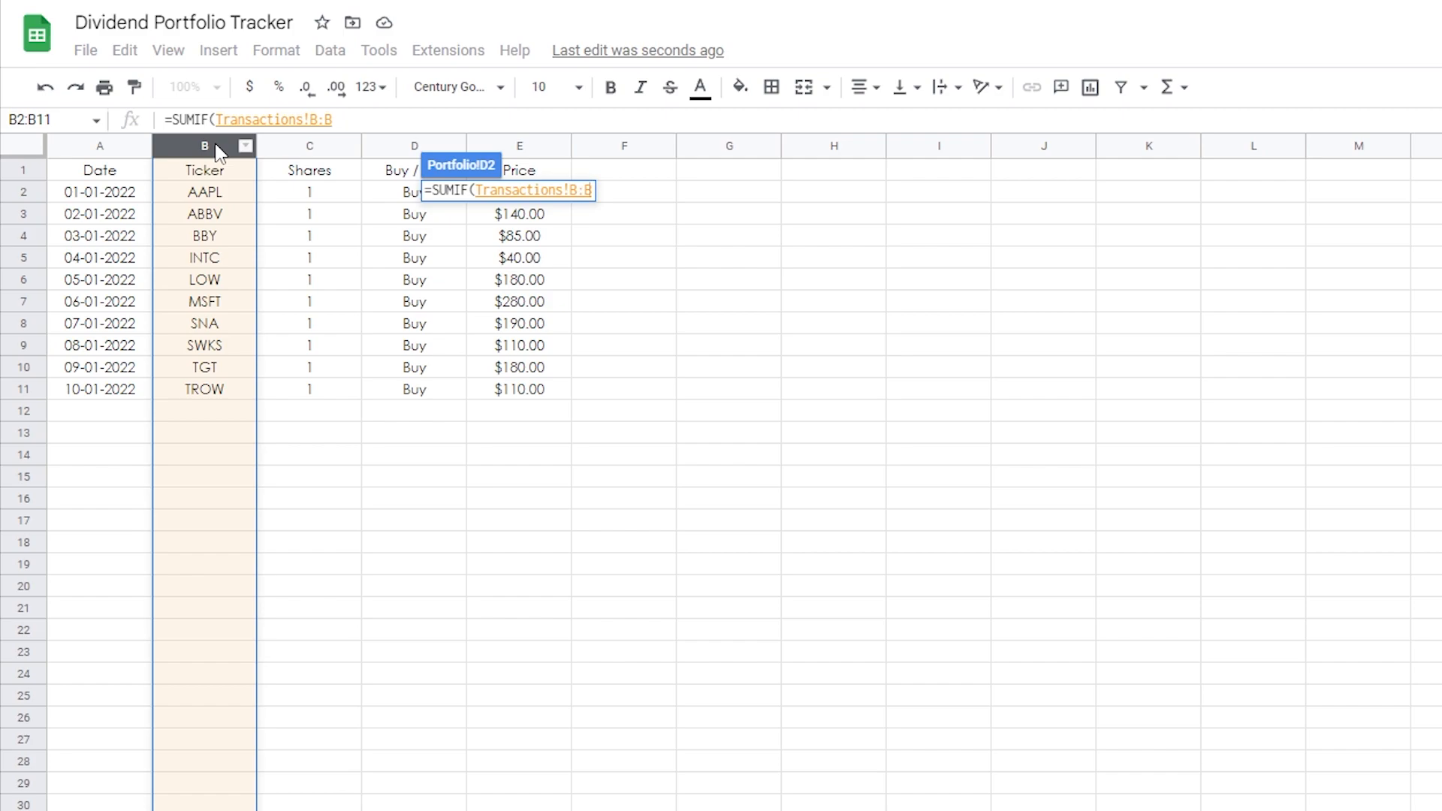
pyautogui.press('F4')
pyautogui.write(',')
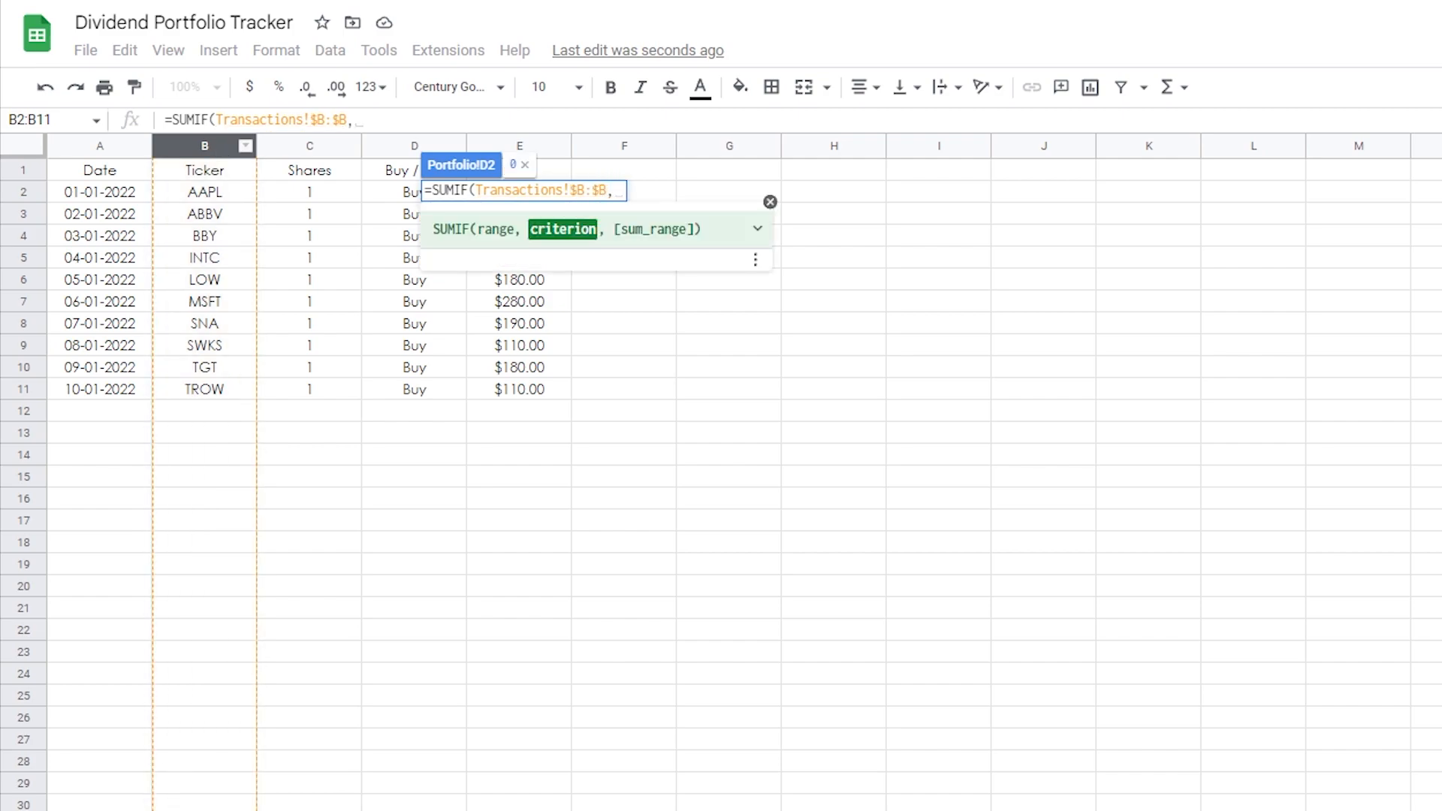
# Complete the D2 formula with criterion A2 and sum range Transactions!$C:$C, and fill it down to D11
pyautogui.click(202, 810)
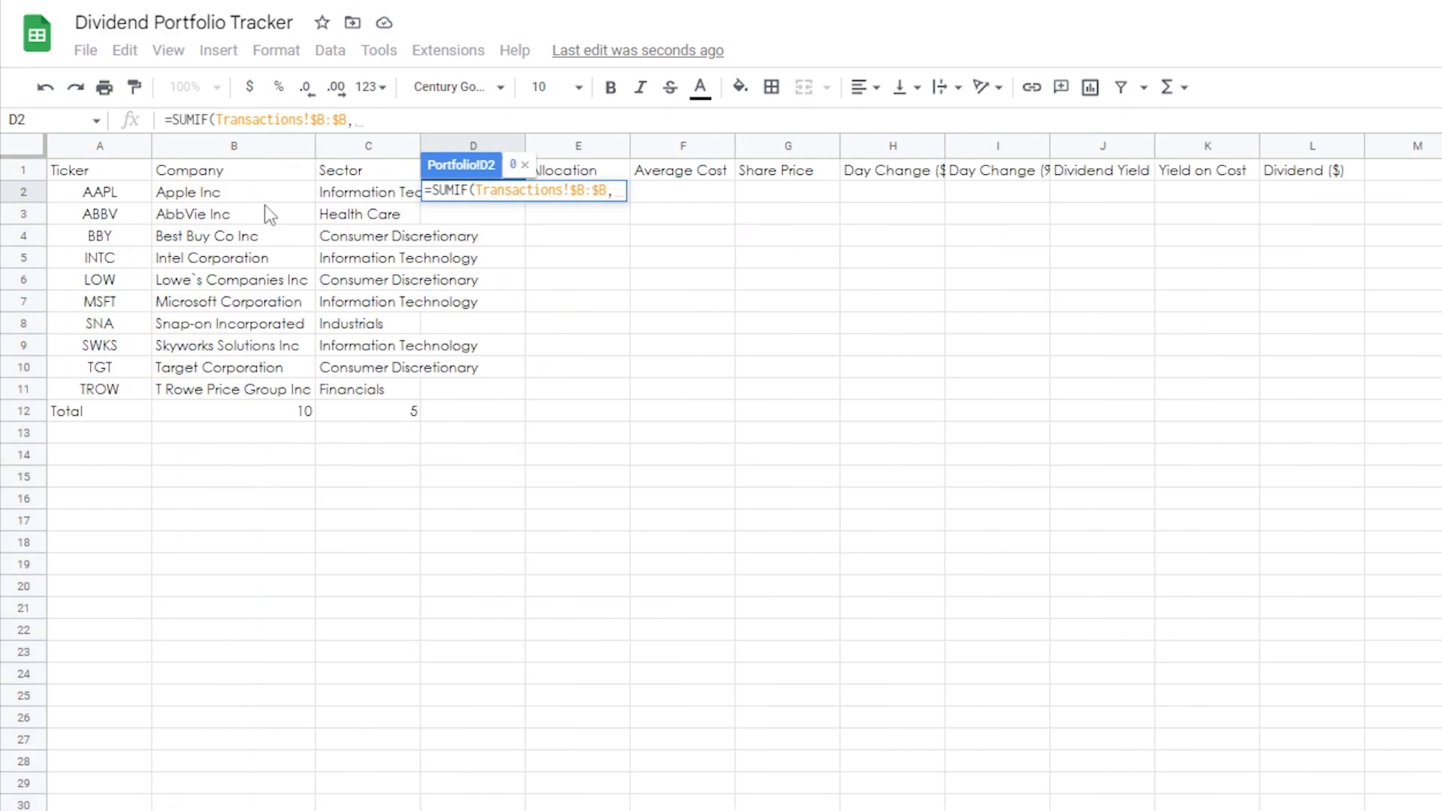
pyautogui.click(103, 194)
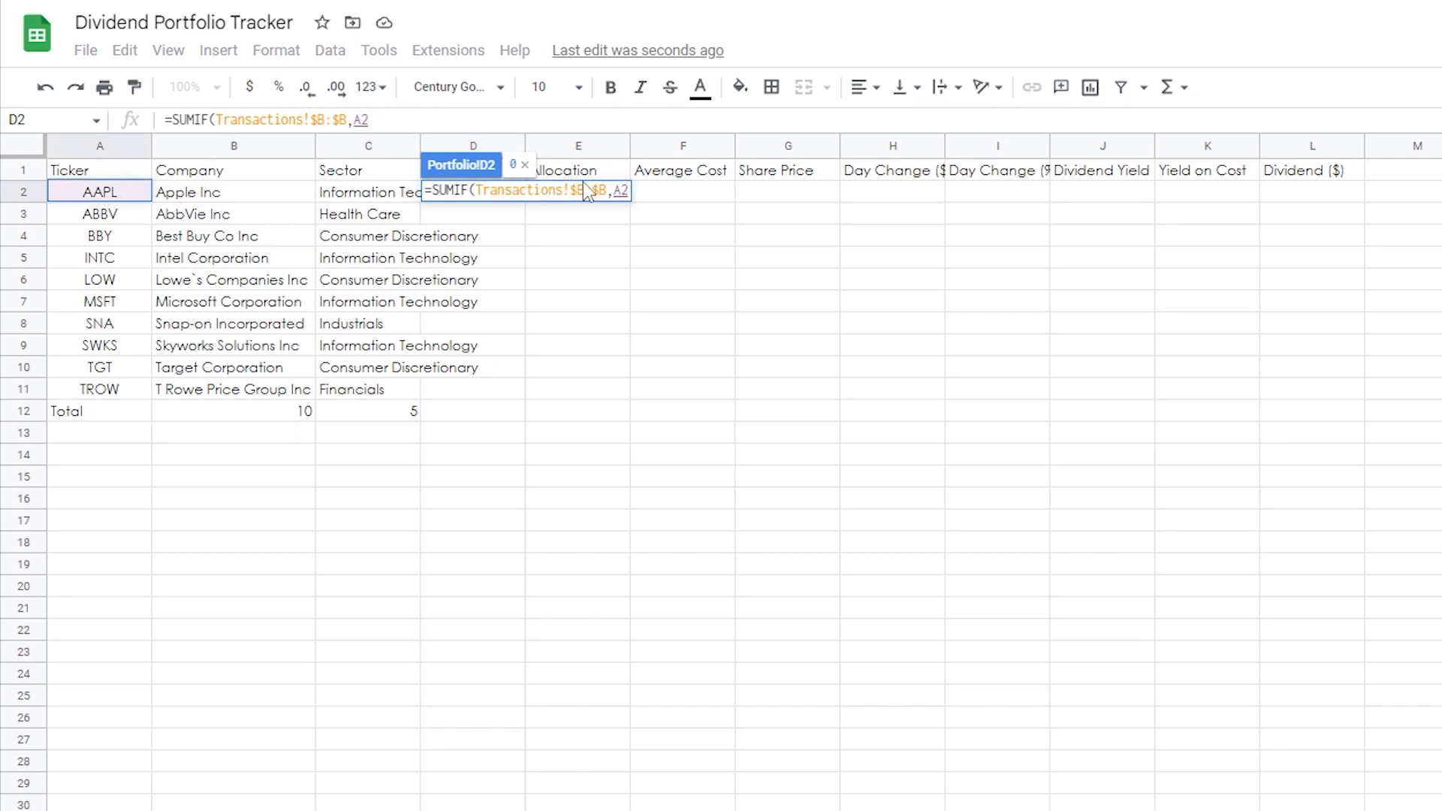
pyautogui.write(',')
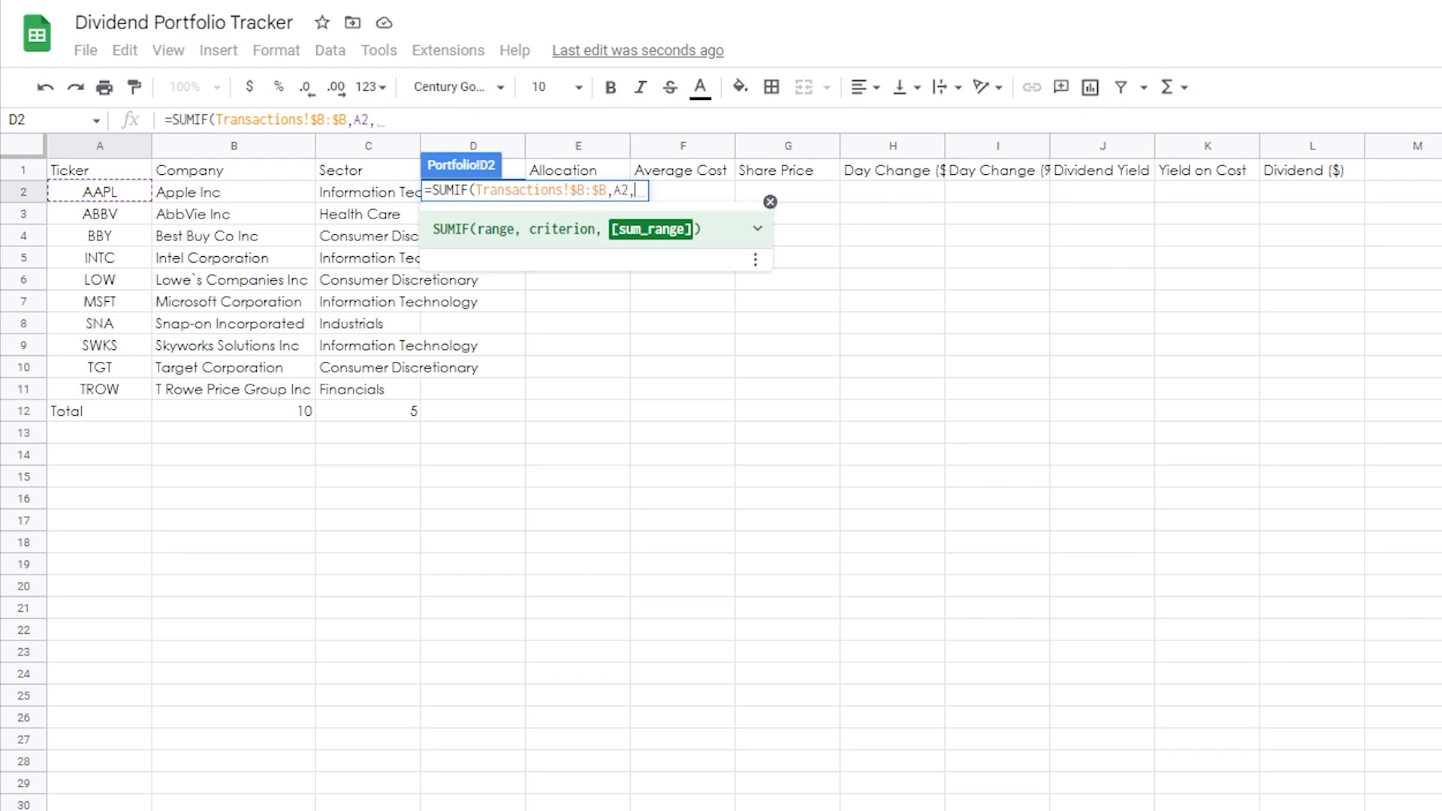
pyautogui.click(349, 810)
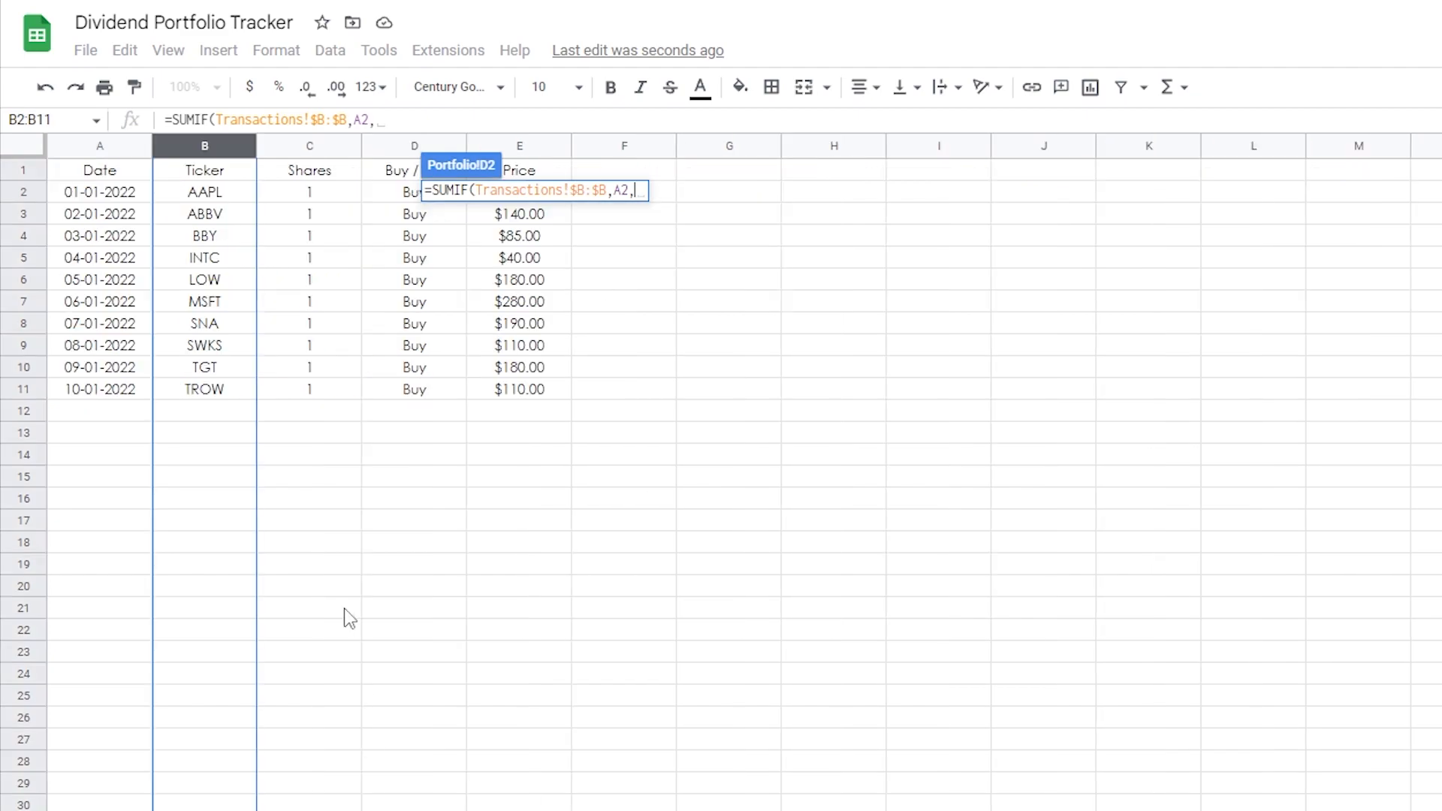
pyautogui.click(331, 150)
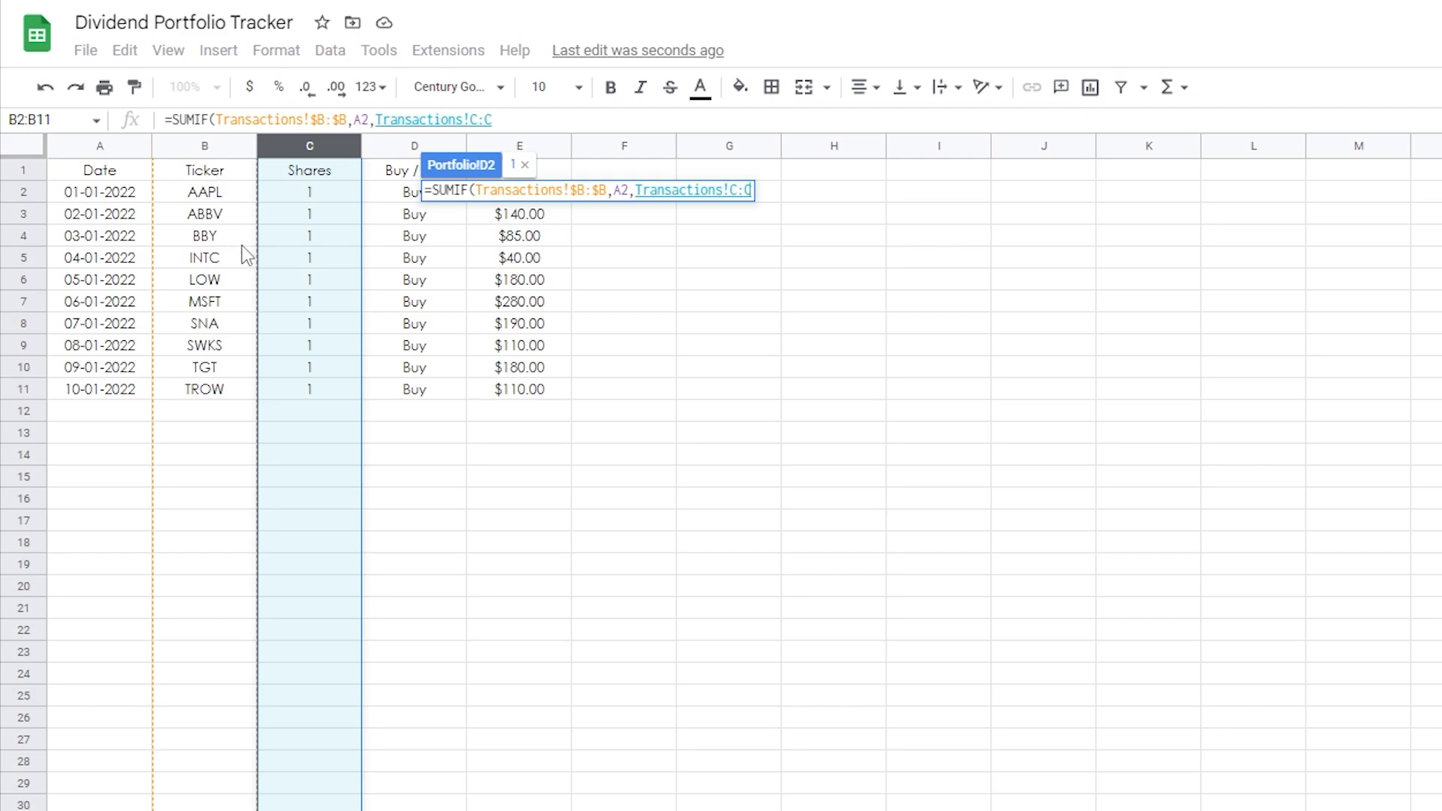
pyautogui.press('F4')
pyautogui.press('Return')
pyautogui.moveTo(525, 203); pyautogui.dragTo(499, 390)
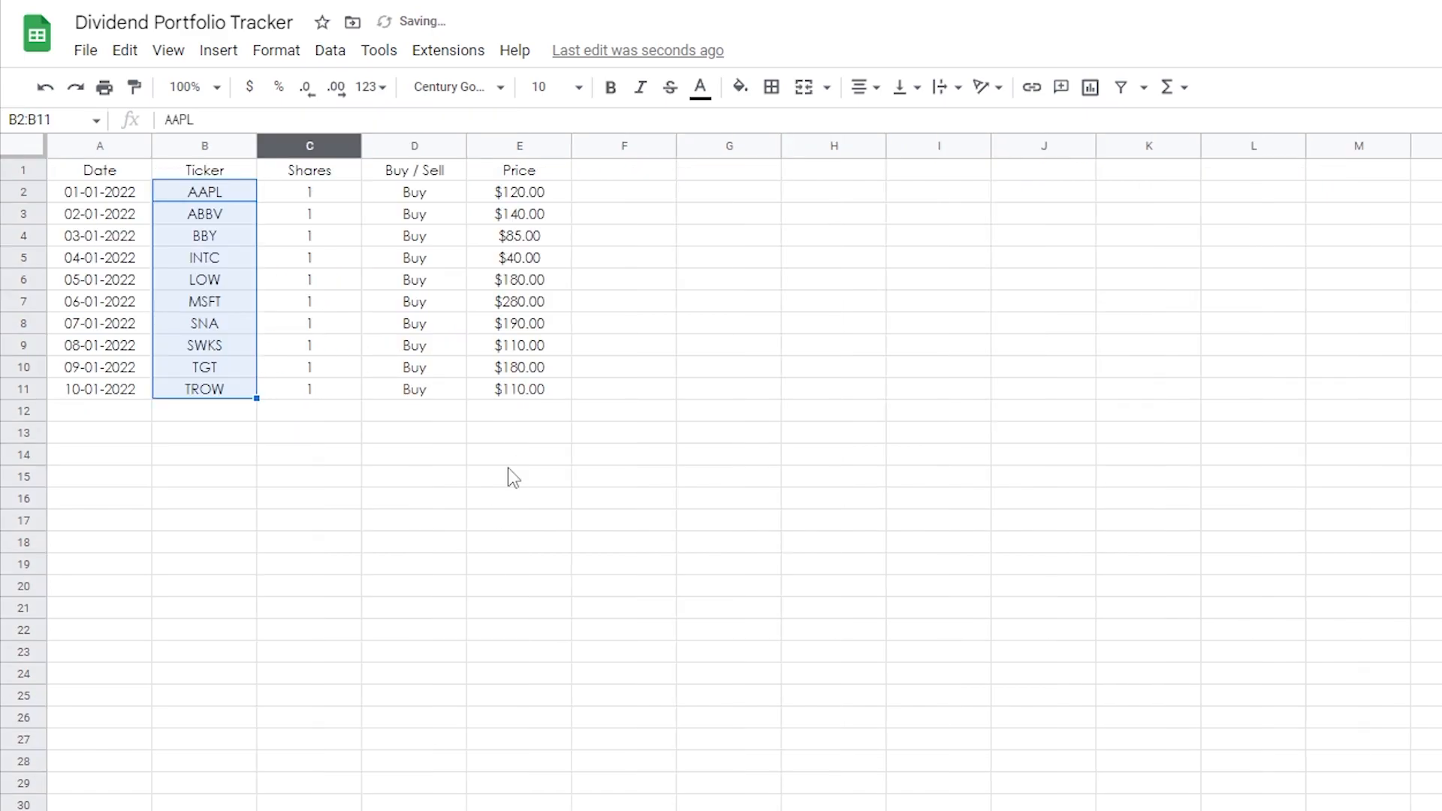
# Test the Shares formula by setting the LOW transaction's shares in C6 to 2, checking D6 on the portfolio sheet, and restoring 1
pyautogui.click(308, 277)
pyautogui.write('2')
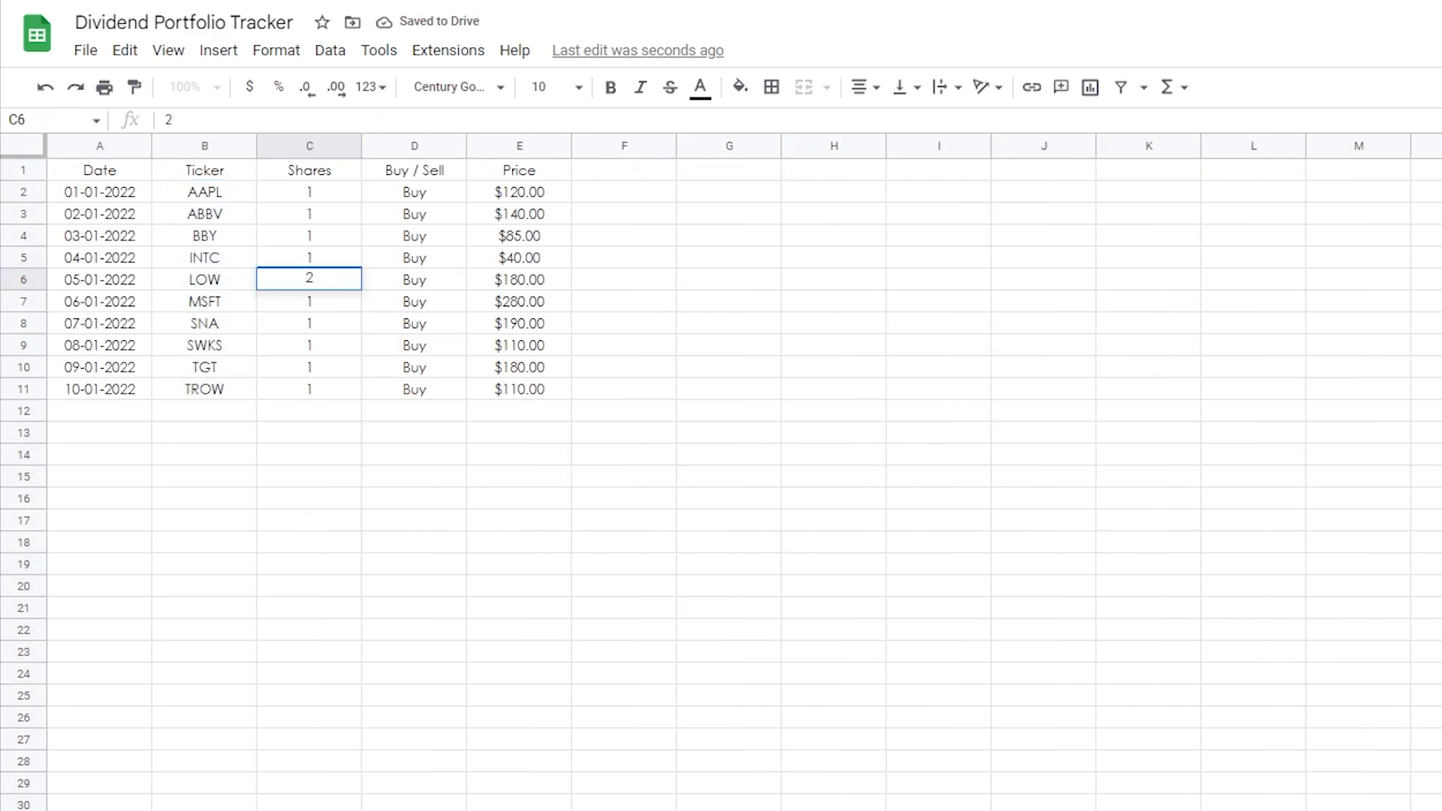
pyautogui.press('Return')
pyautogui.click(510, 282)
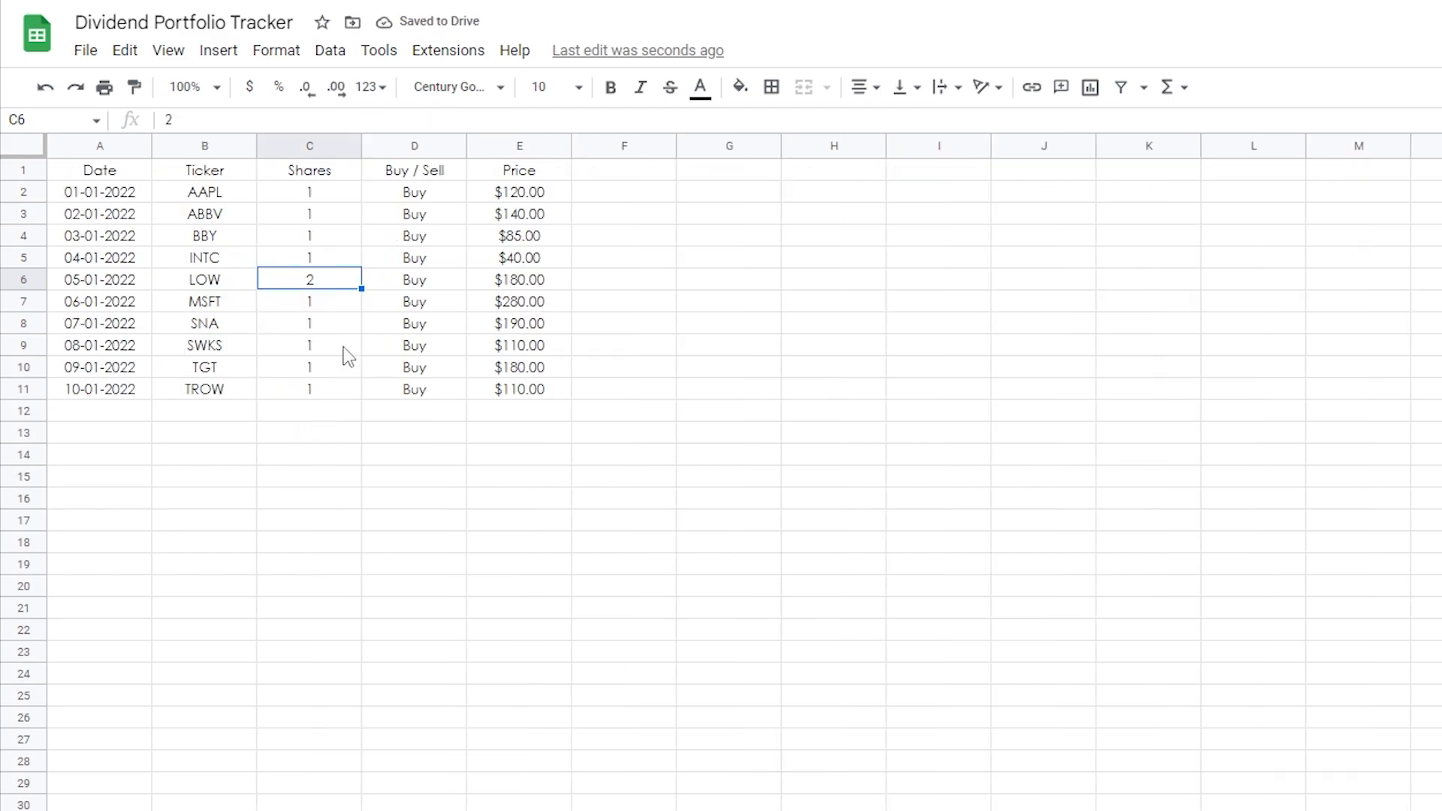
pyautogui.write('1')
pyautogui.moveTo(309, 563); pyautogui.dragTo(309, 585)
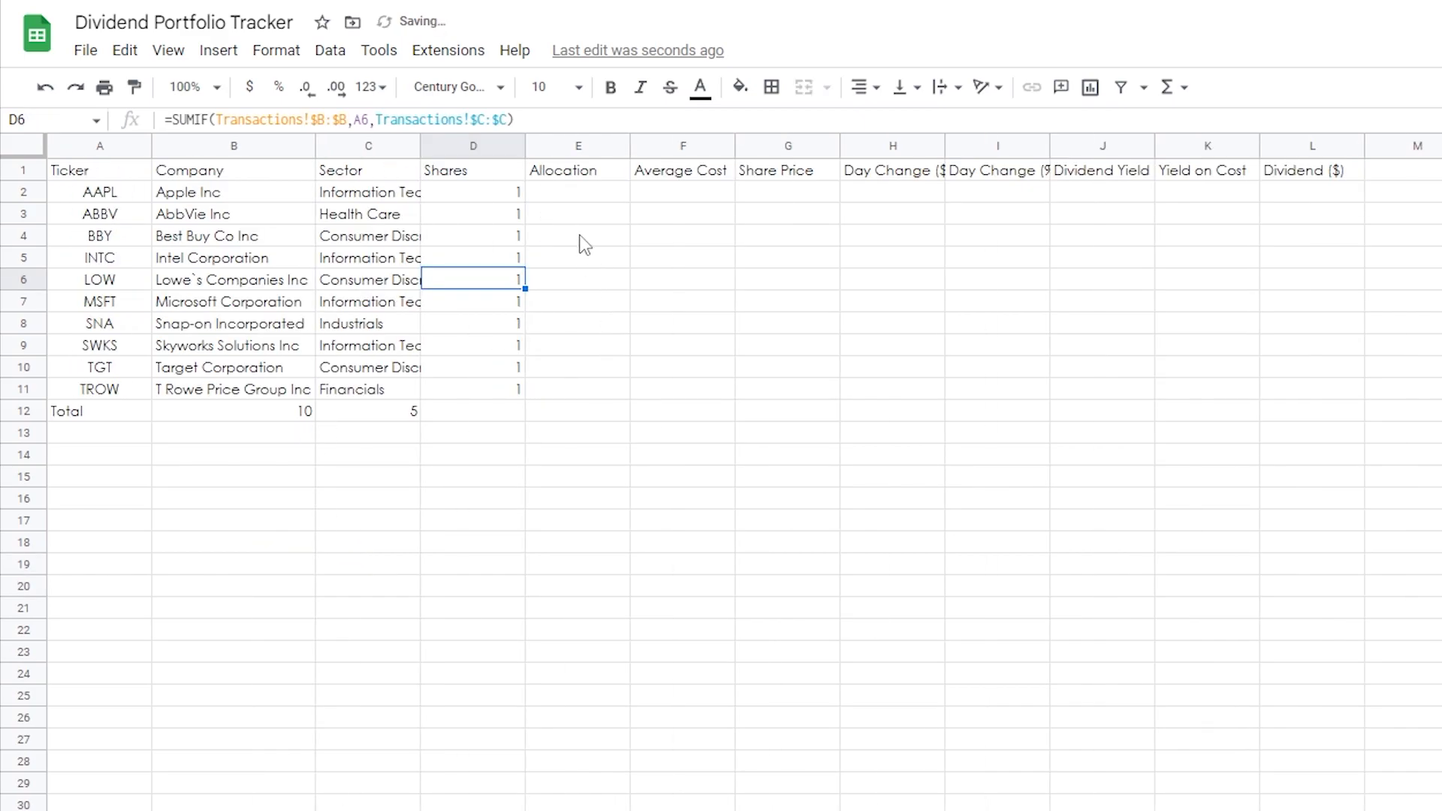
# Enter the Allocation formula =R2/$R$12 in E2 for Apple
pyautogui.click(579, 237)
pyautogui.click(583, 178)
pyautogui.click(583, 189)
pyautogui.write('=R2')
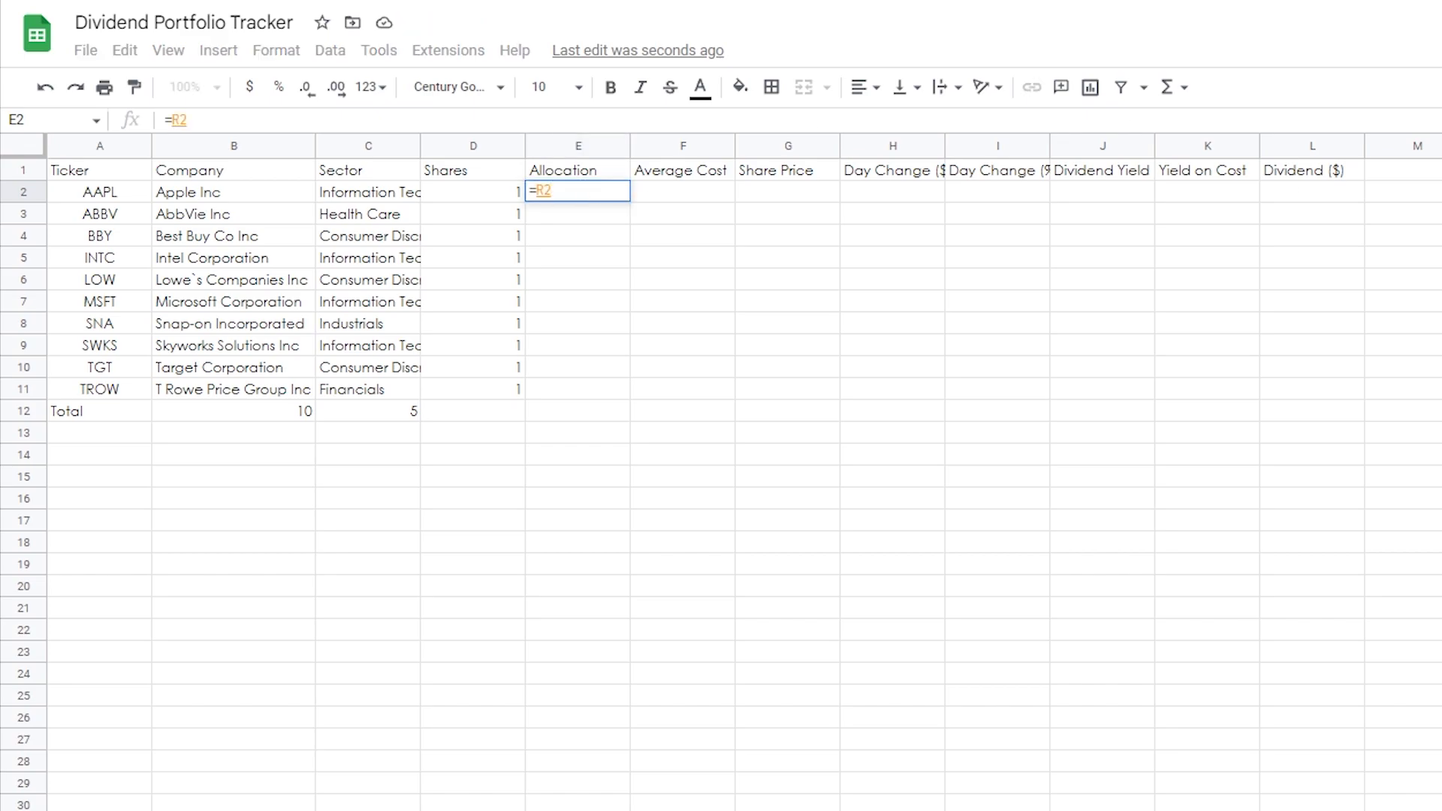
pyautogui.write('/R12')
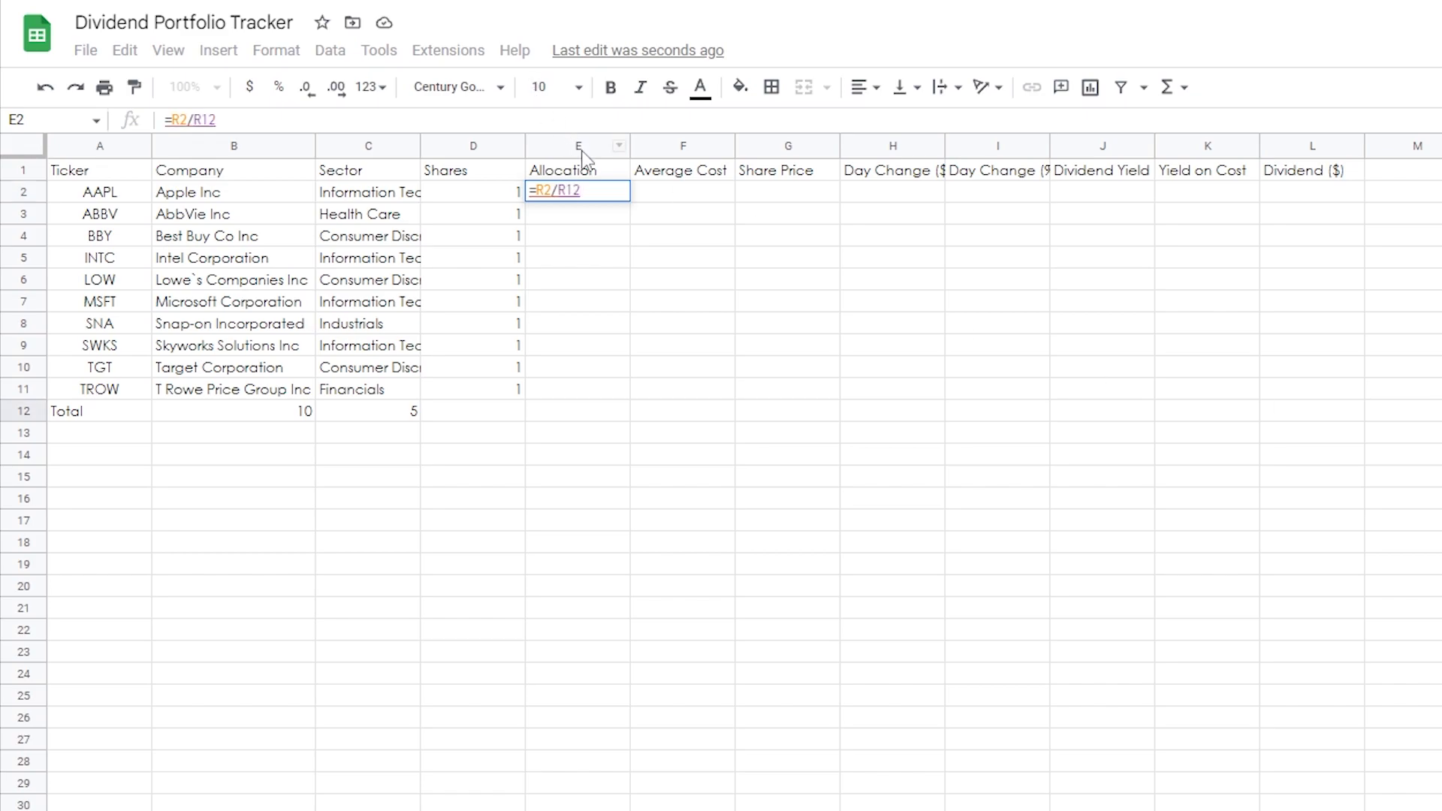
pyautogui.press('F4')
pyautogui.press('Return')
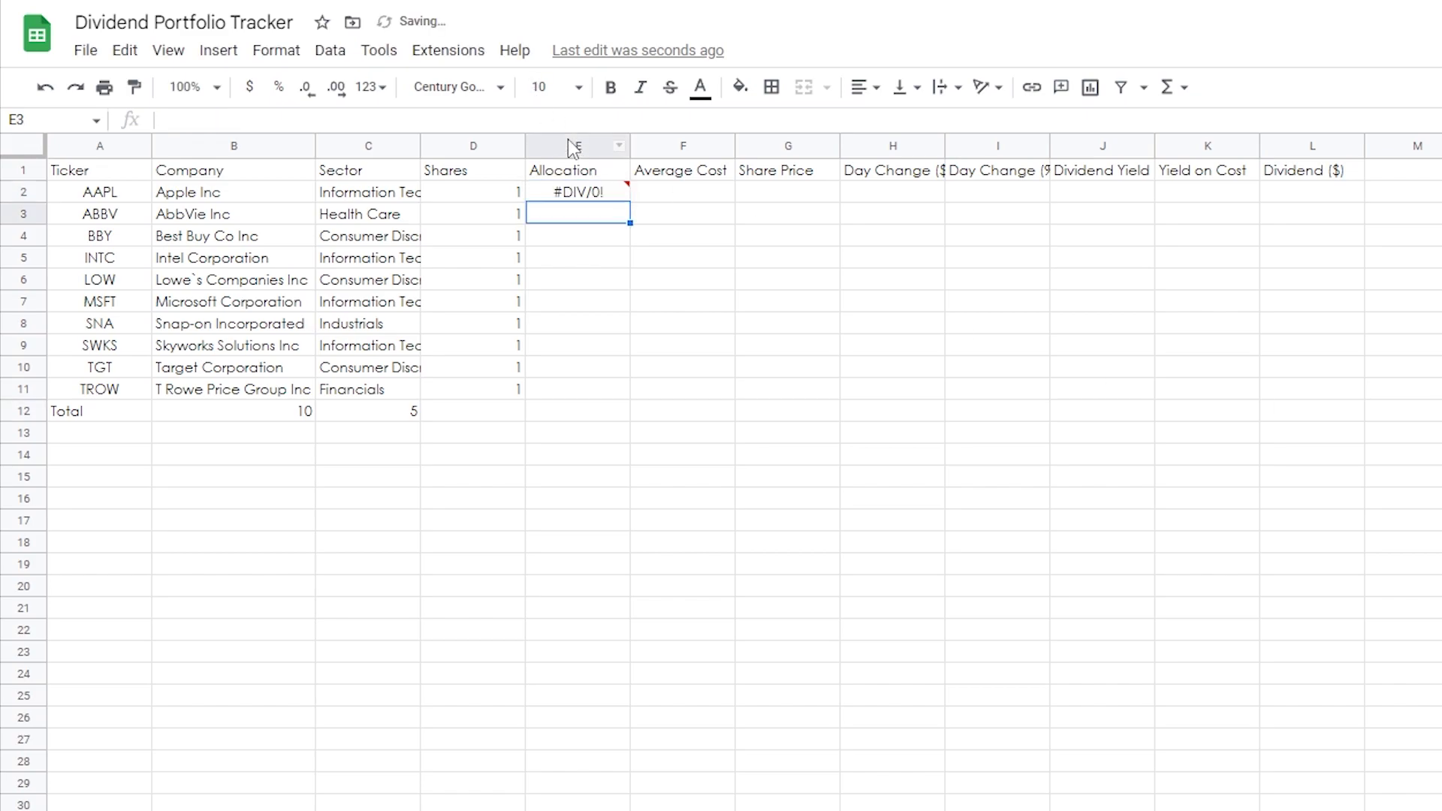
# Fill the Allocation formula from E2 down to E11
pyautogui.click(618, 194)
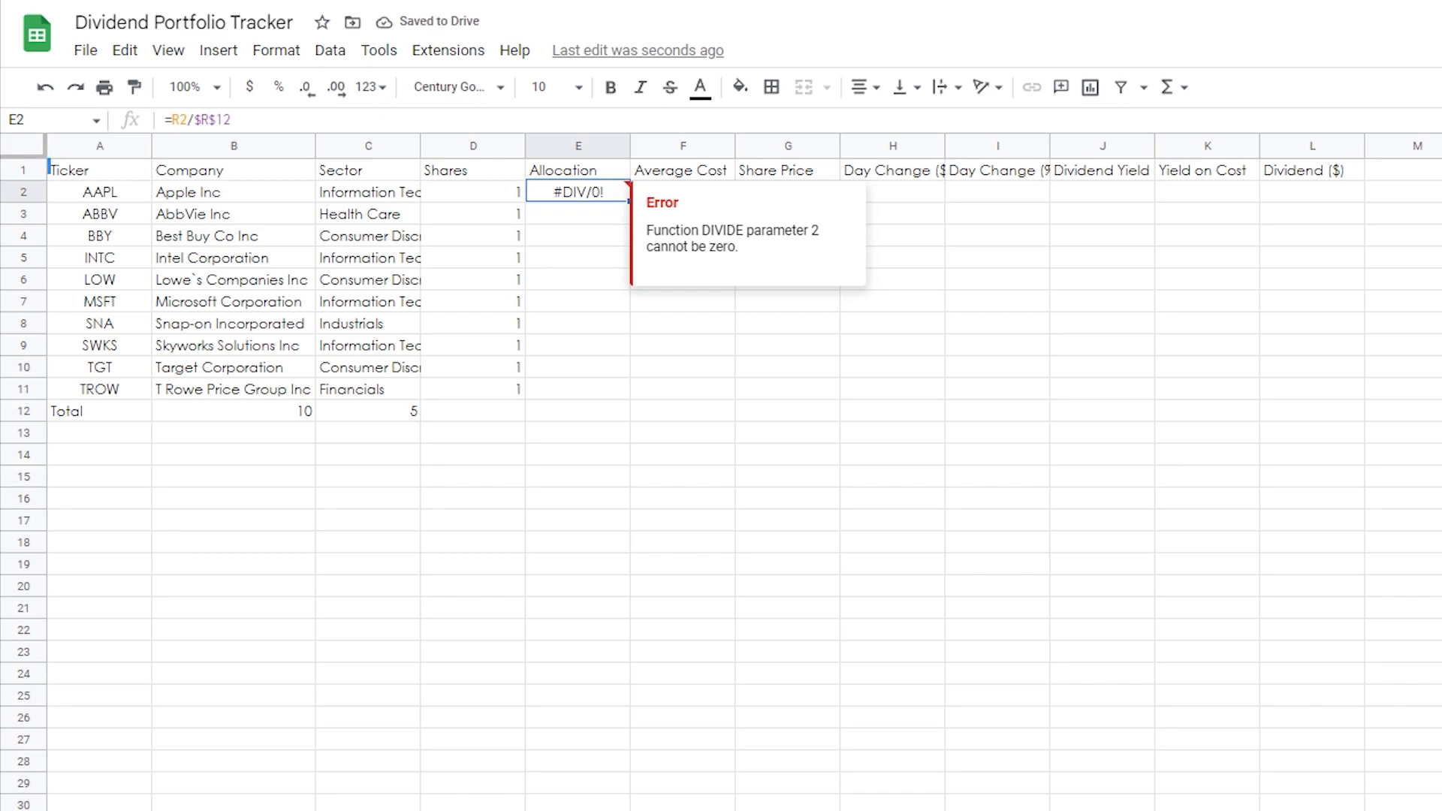
pyautogui.click(1441, 192)
pyautogui.click(683, 279)
pyautogui.click(617, 193)
pyautogui.click(1307, 193)
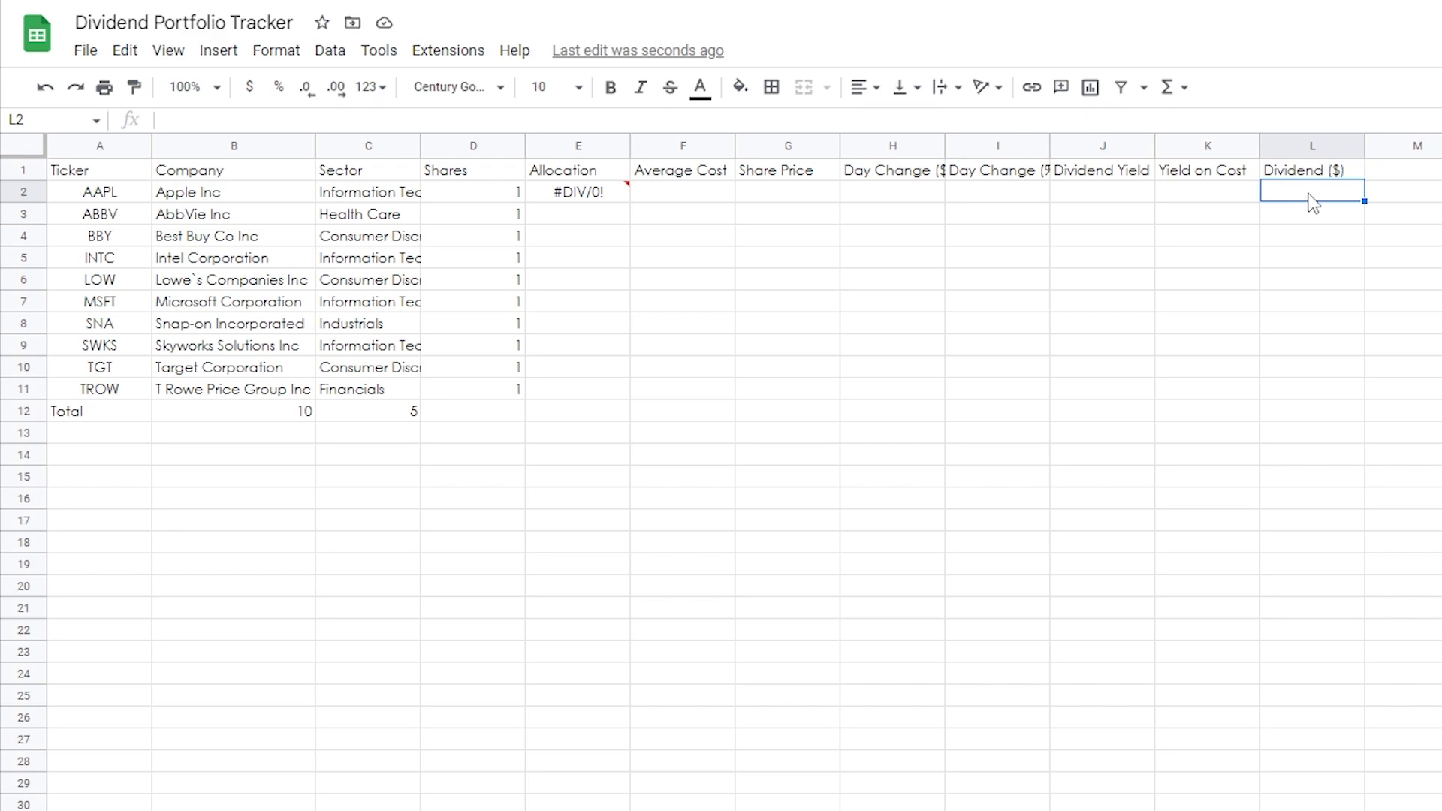
pyautogui.click(590, 197)
pyautogui.moveTo(631, 202); pyautogui.dragTo(601, 396)
# Enter a SUM formula over E2:E11 in E12 to total the allocations
pyautogui.click(560, 409)
pyautogui.write('=su')
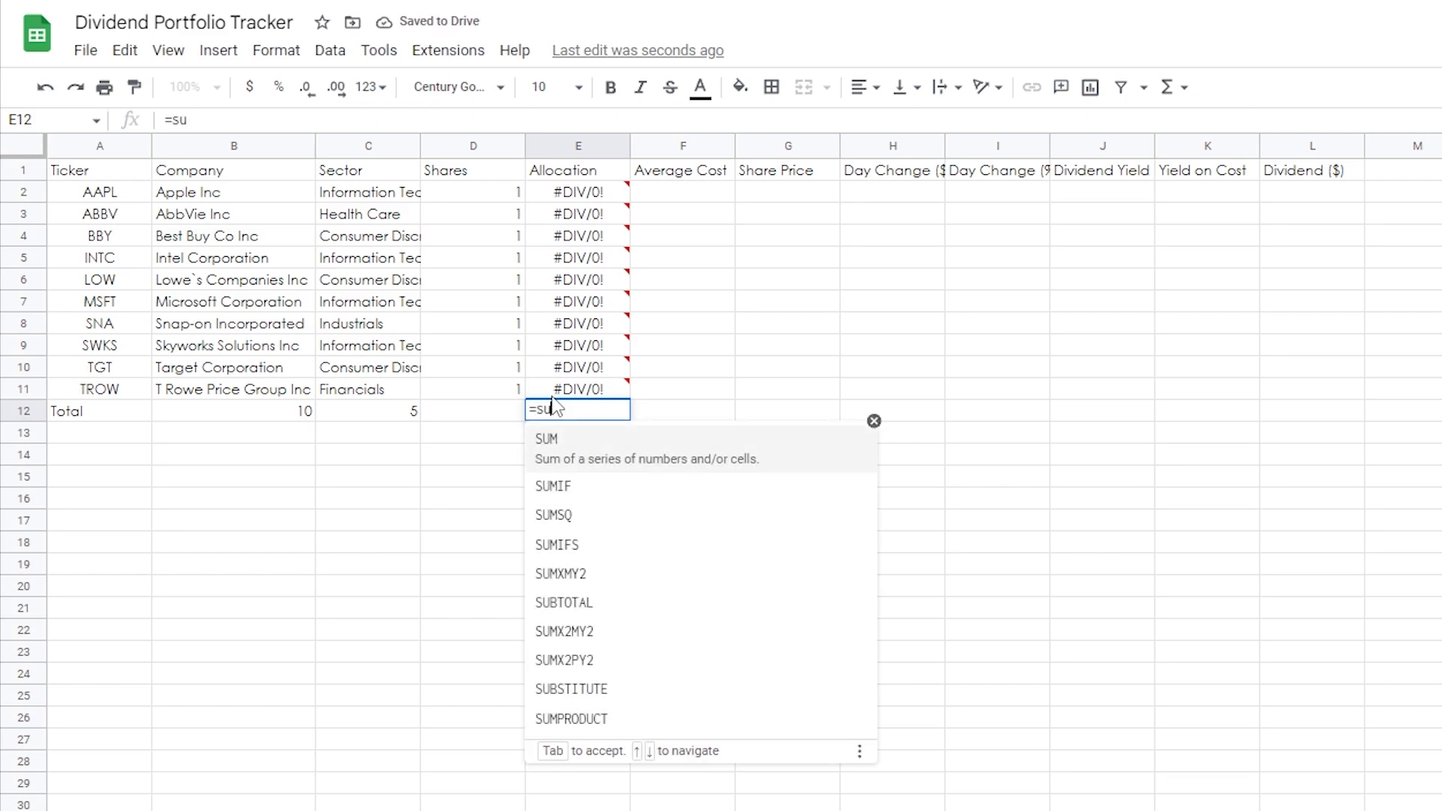
pyautogui.write('m(')
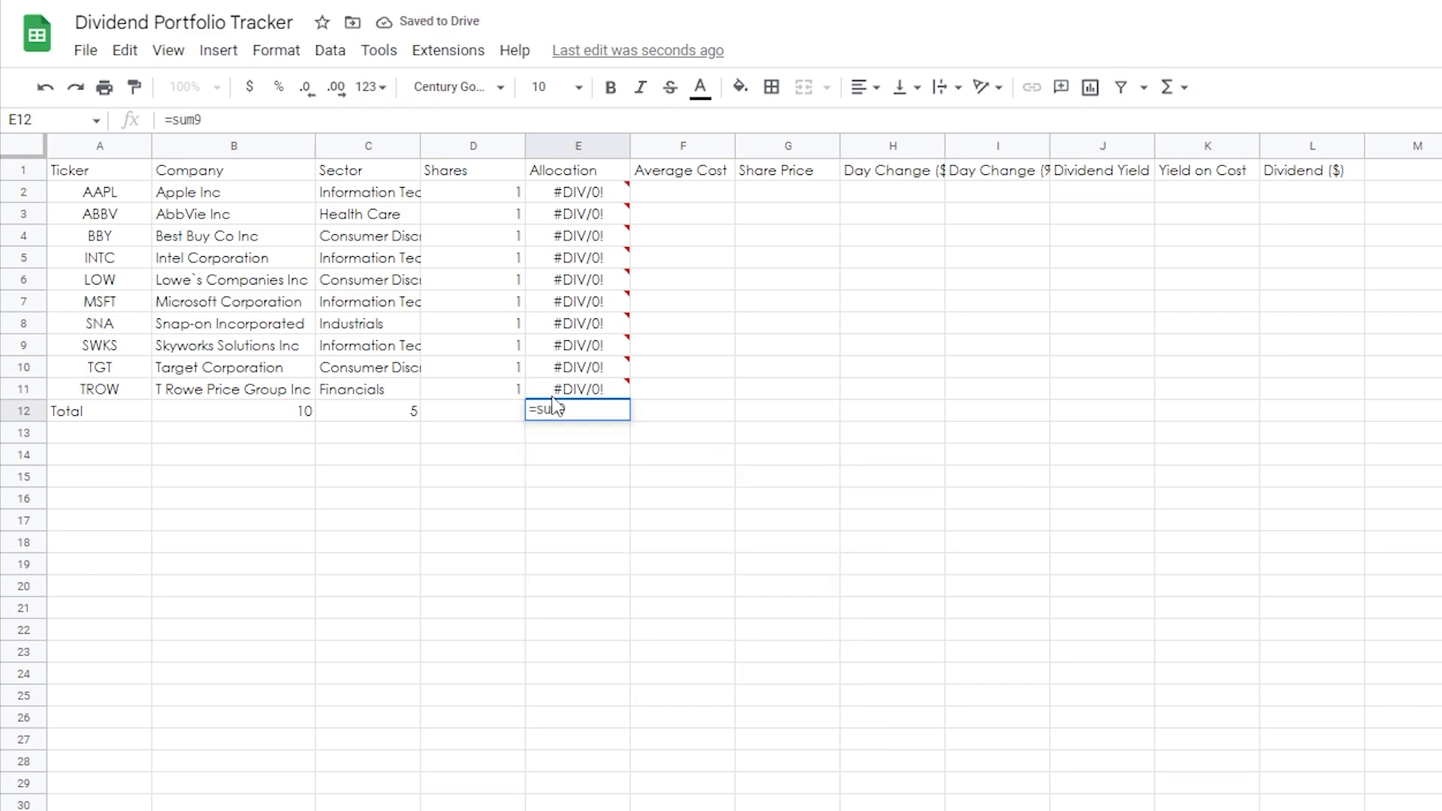
pyautogui.press('BackSpace')
pyautogui.write('_')
pyautogui.press('BackSpace')
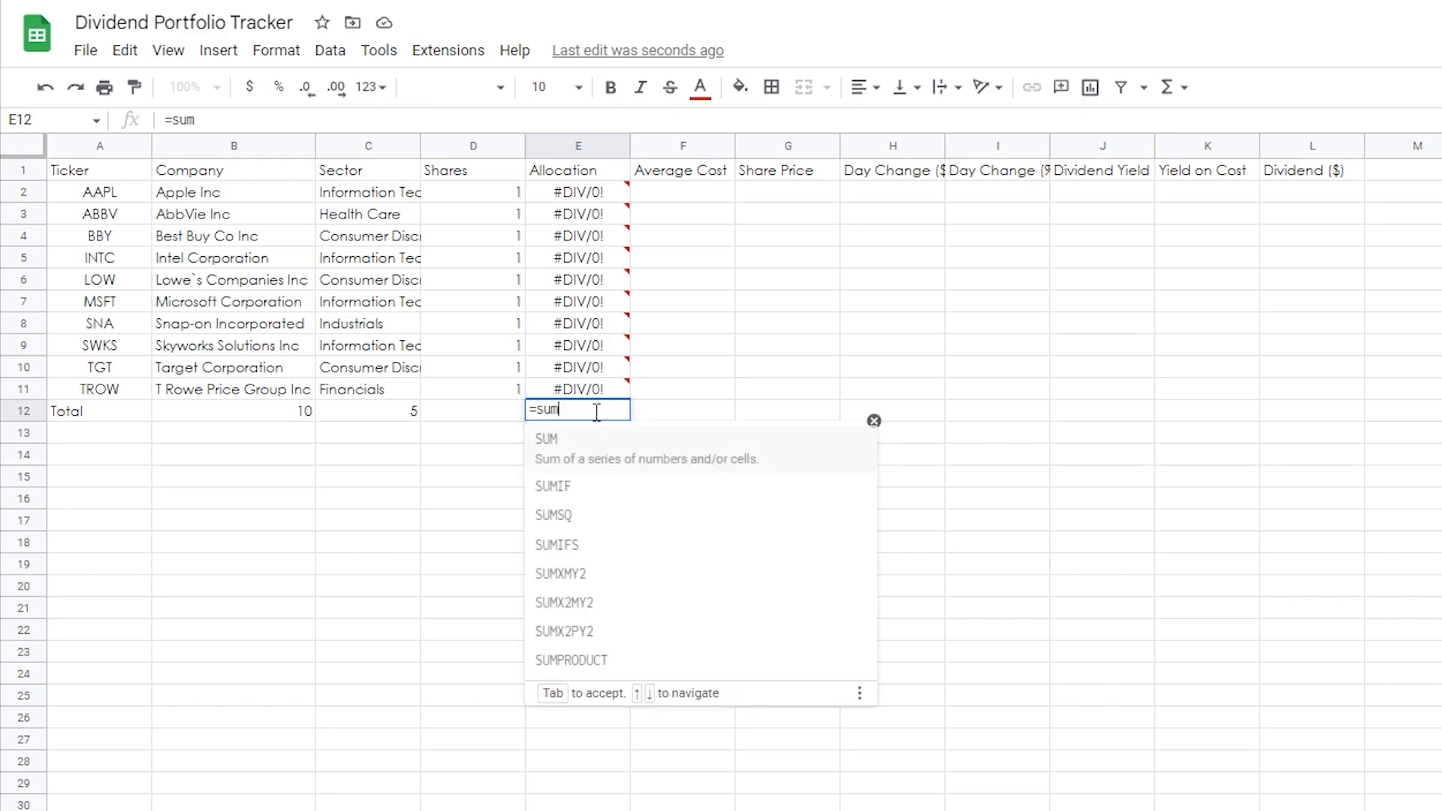
pyautogui.write('(')
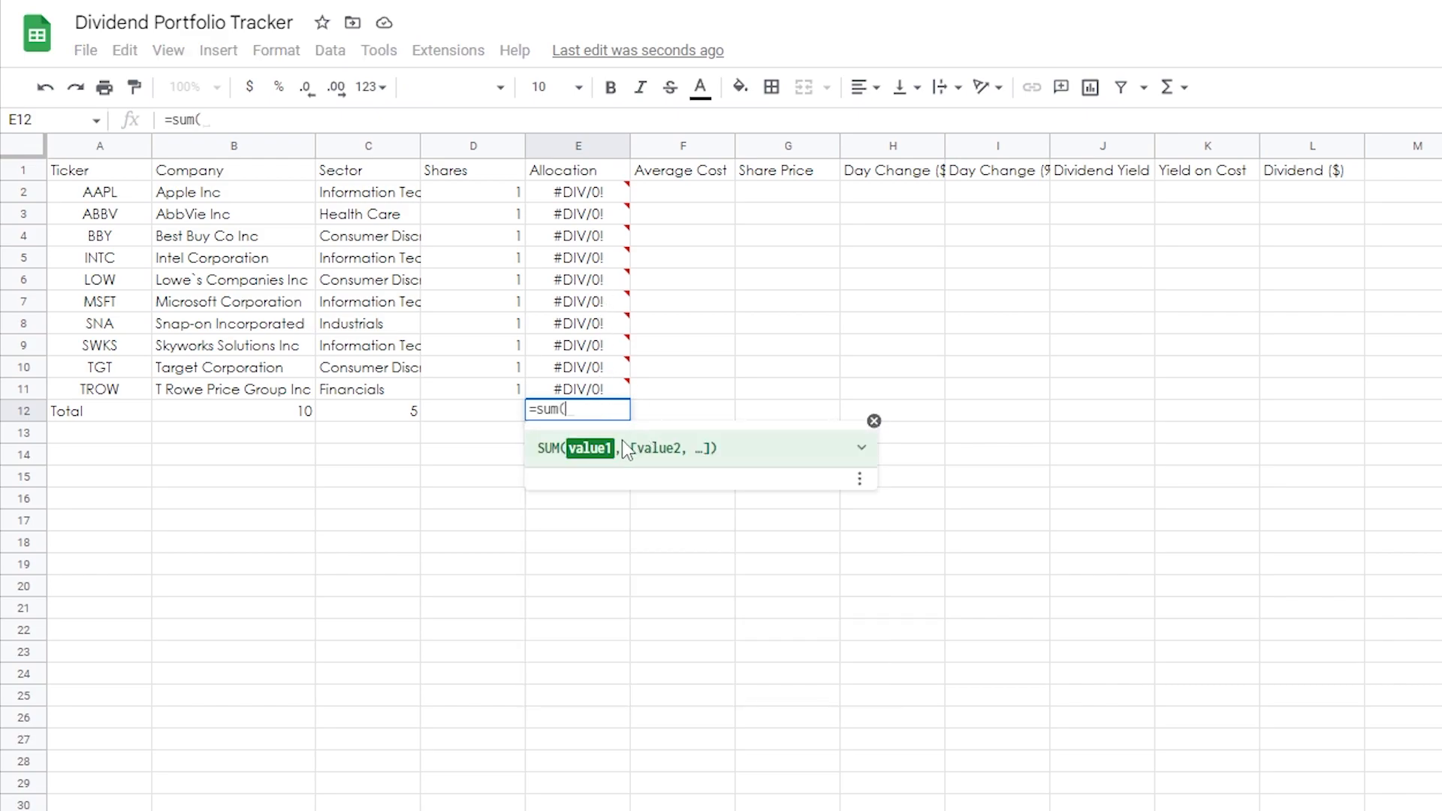
pyautogui.moveTo(587, 193); pyautogui.dragTo(585, 274)
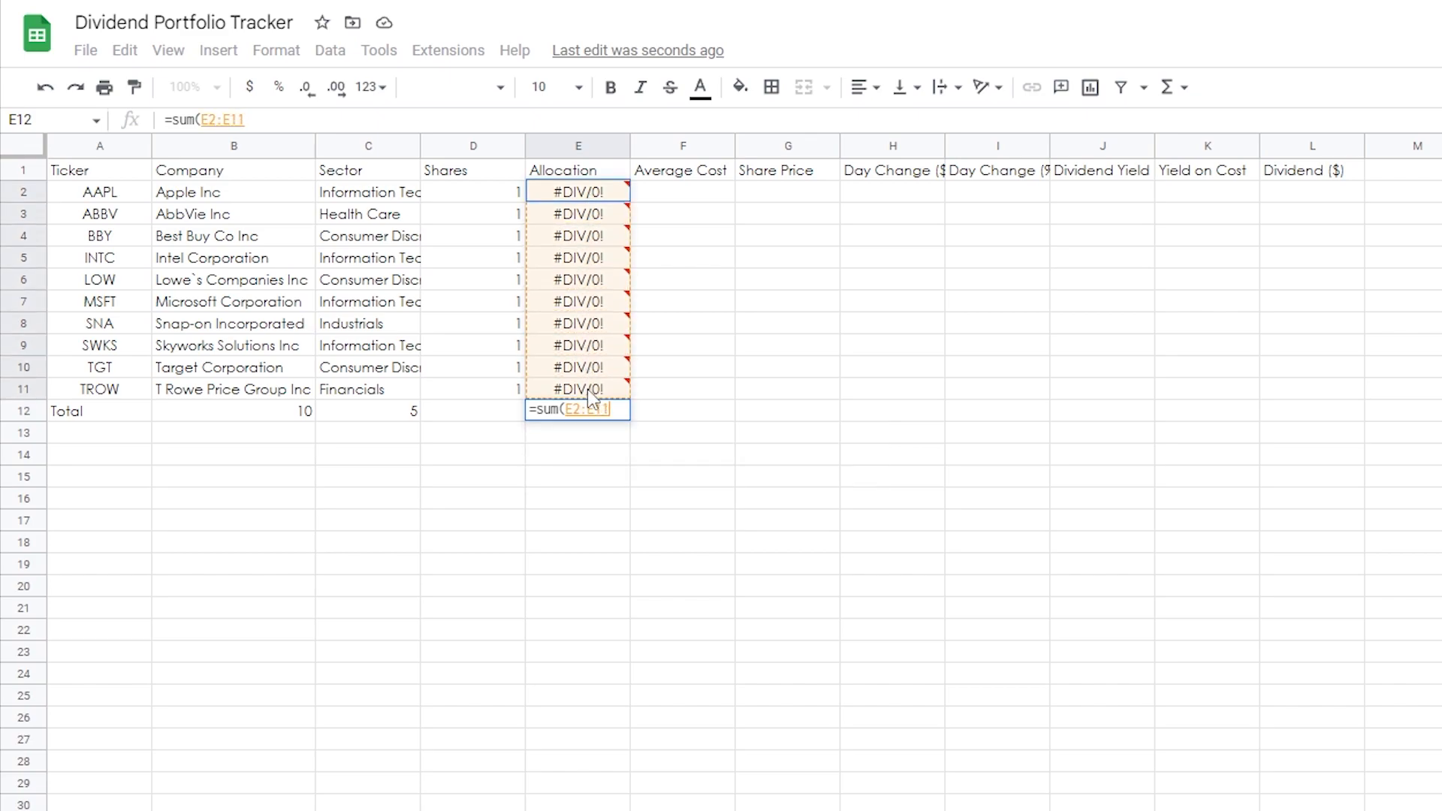
pyautogui.press('Return')
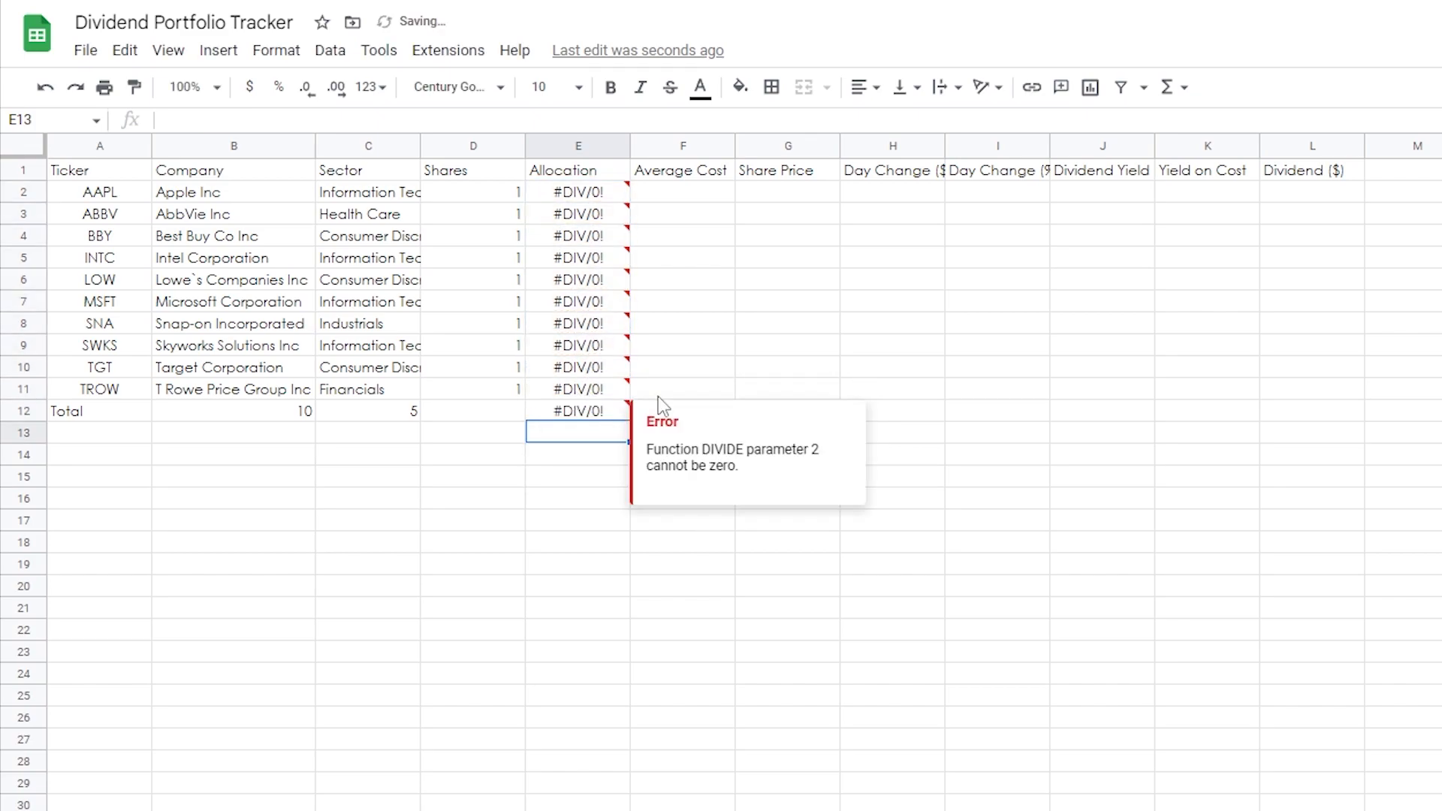
pyautogui.click(1289, 190)
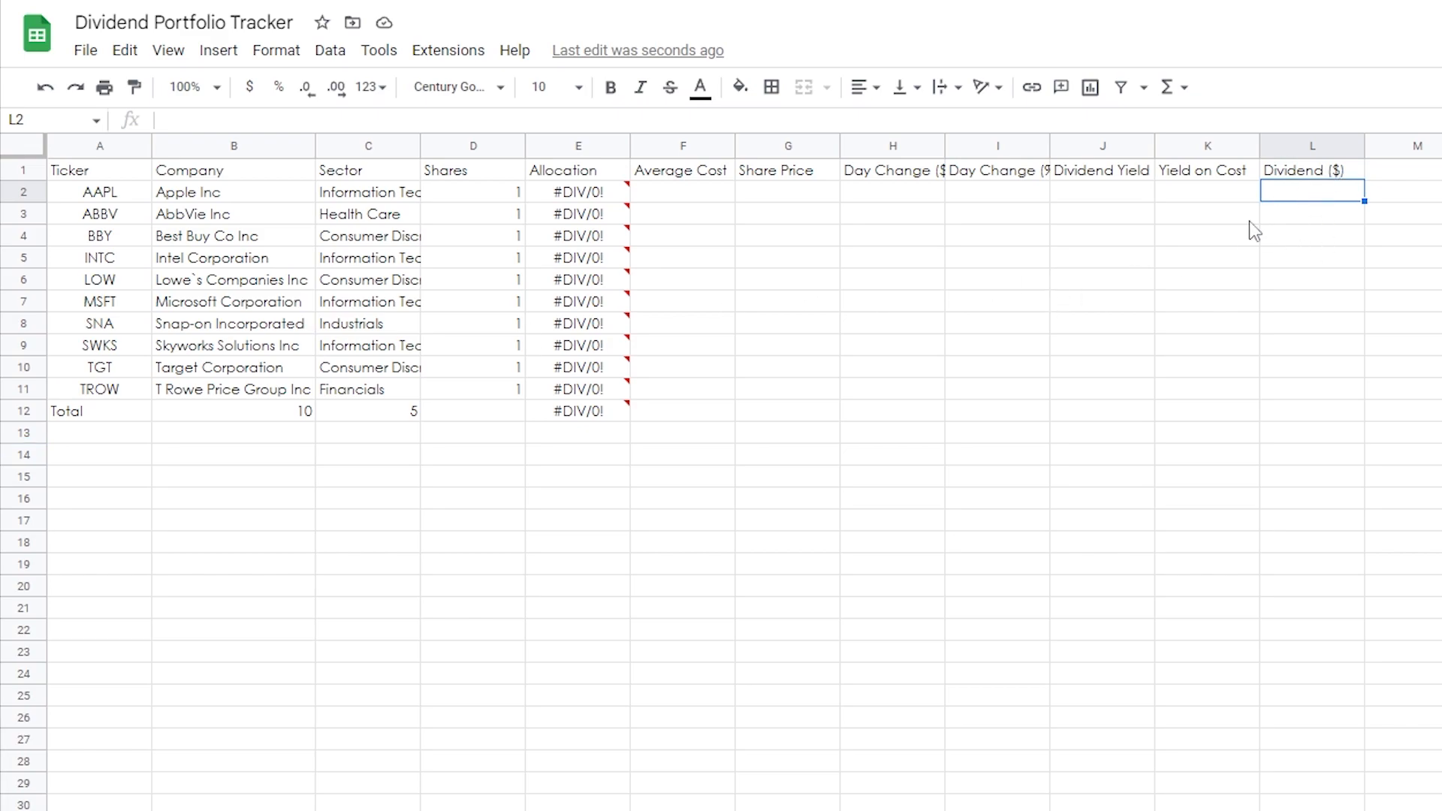
pyautogui.click(560, 119)
pyautogui.write('=(SUBSTITUTE(INDEX(IMPORTHTML("https://www.finviz.com/quote.ashx?t="&A2,"Table",9),7,2),"*",""))*1')
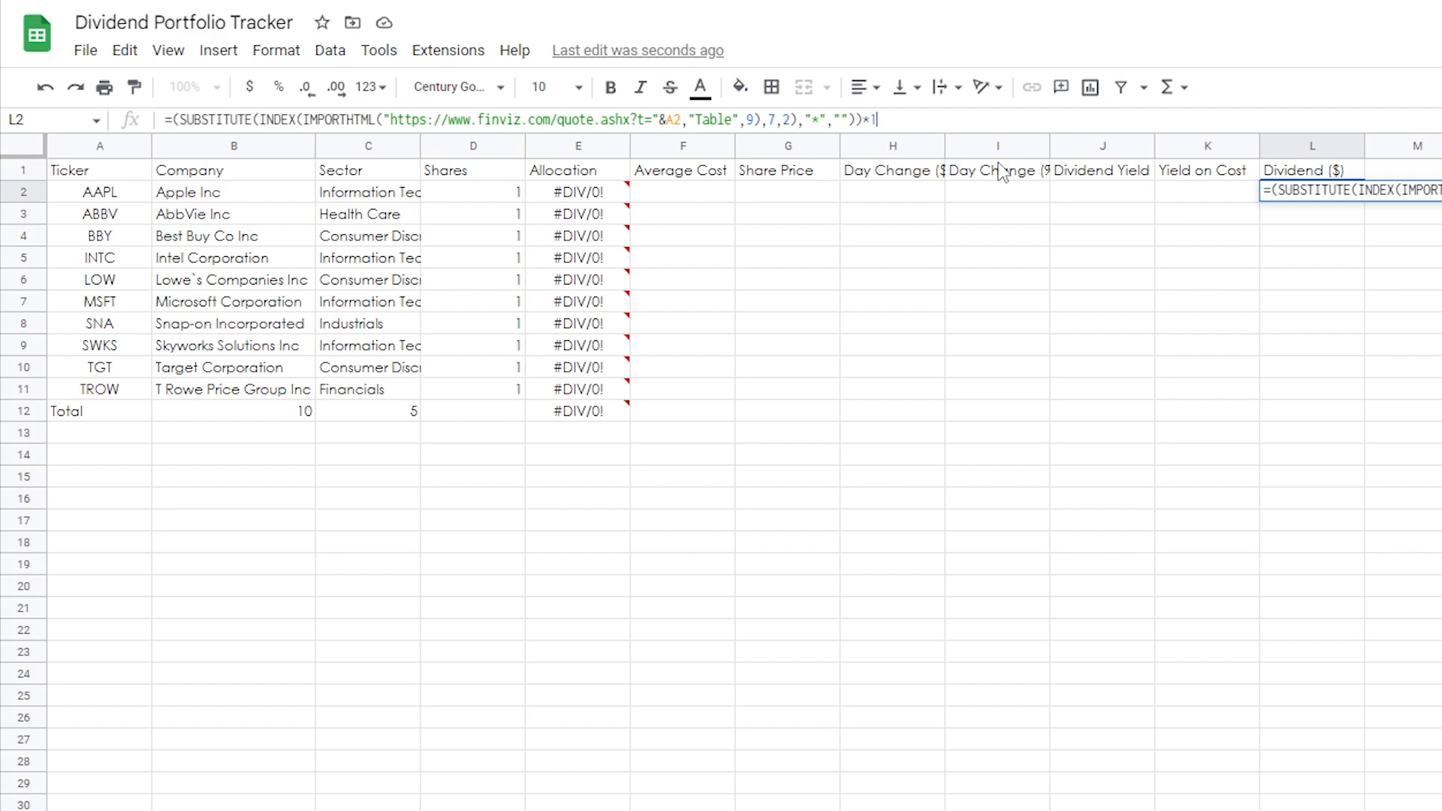
pyautogui.click(1265, 191)
pyautogui.press('Return')
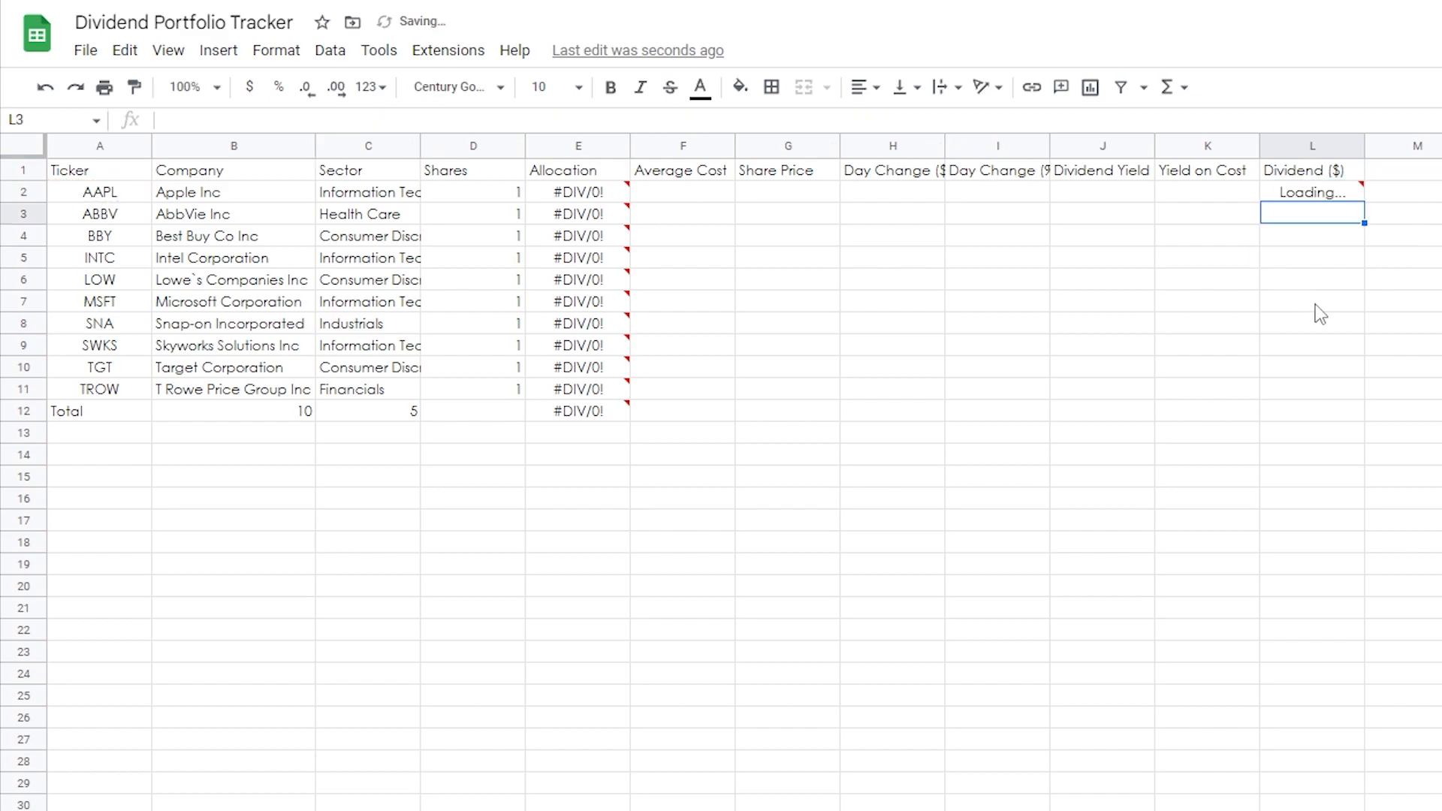
# Format the Dividend ($) column L as currency and fill the L2 formula down to L11
pyautogui.click(1322, 189)
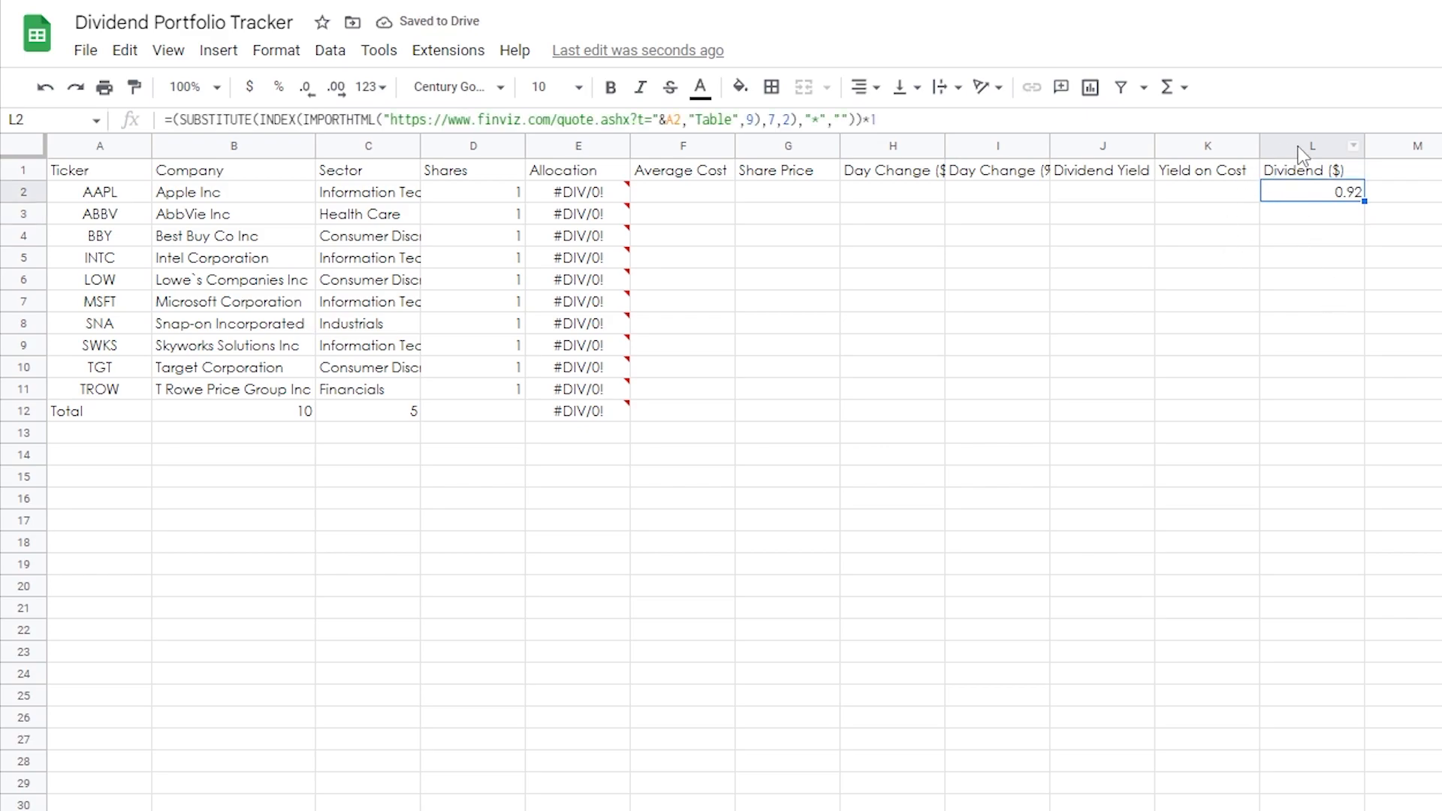
pyautogui.click(1299, 146)
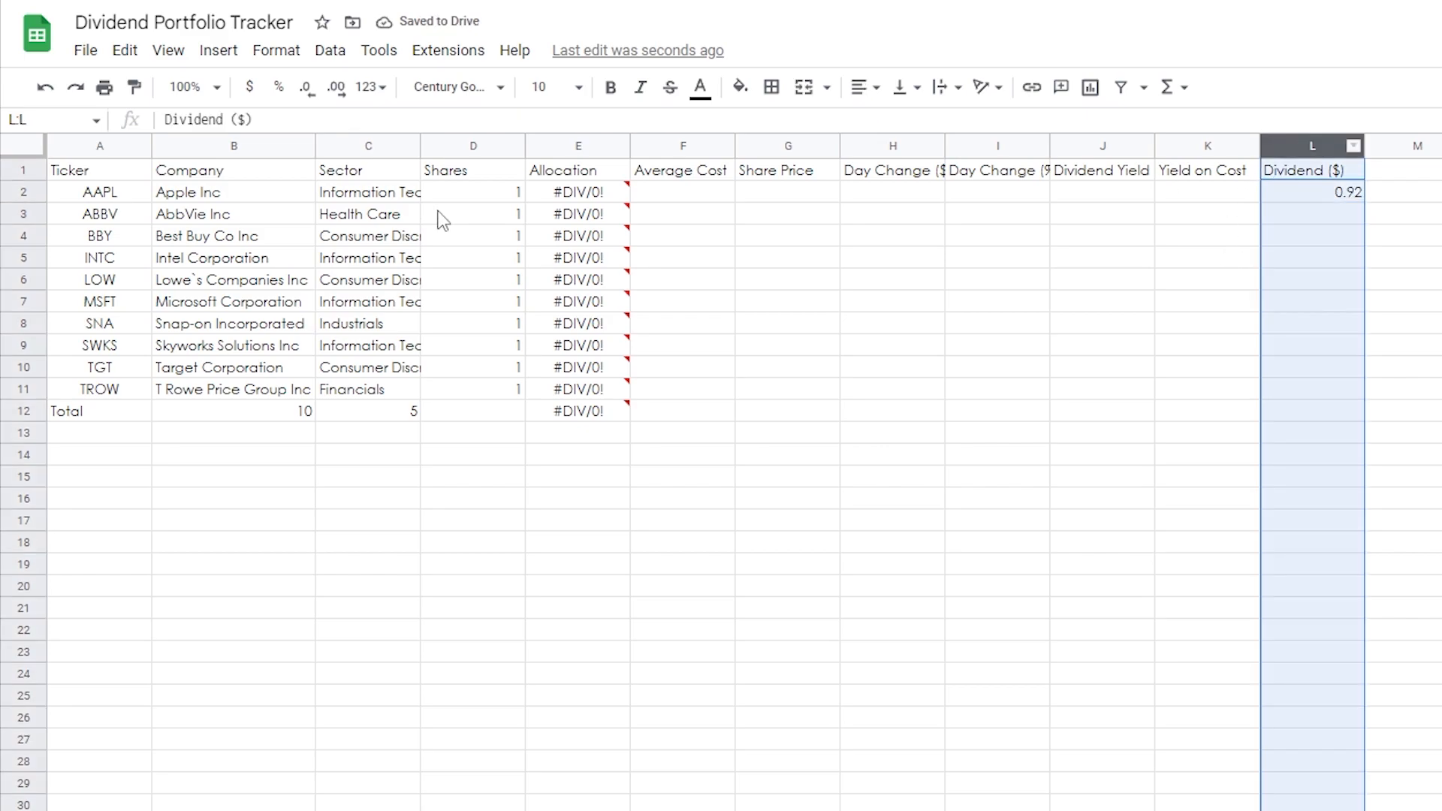
pyautogui.click(258, 92)
pyautogui.click(1322, 214)
pyautogui.click(1335, 197)
pyautogui.moveTo(1364, 201); pyautogui.dragTo(1308, 393)
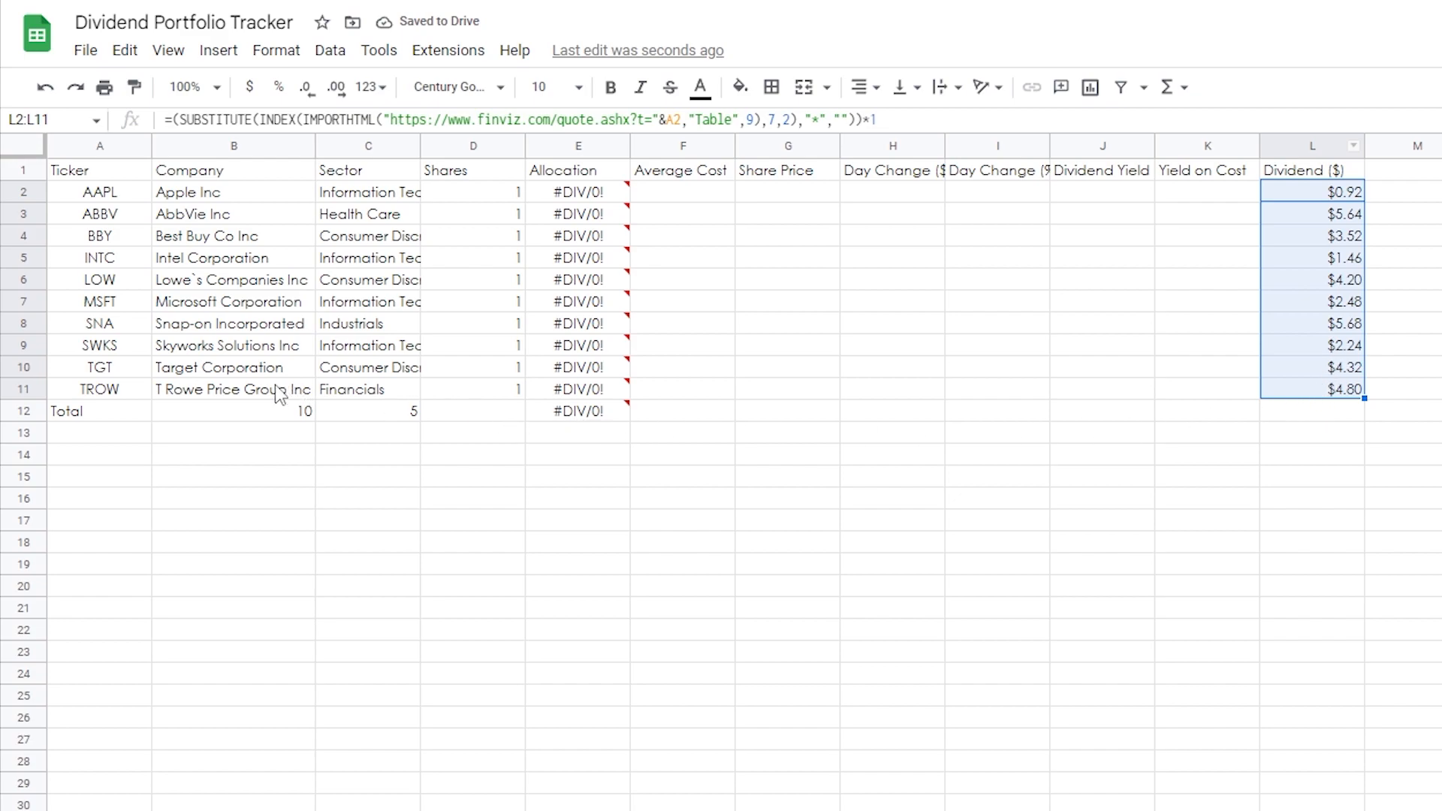
# Enter =D2*L2 in R2 as Apple's Dividend Income and fill the formula down to R11
pyautogui.click(1332, 411)
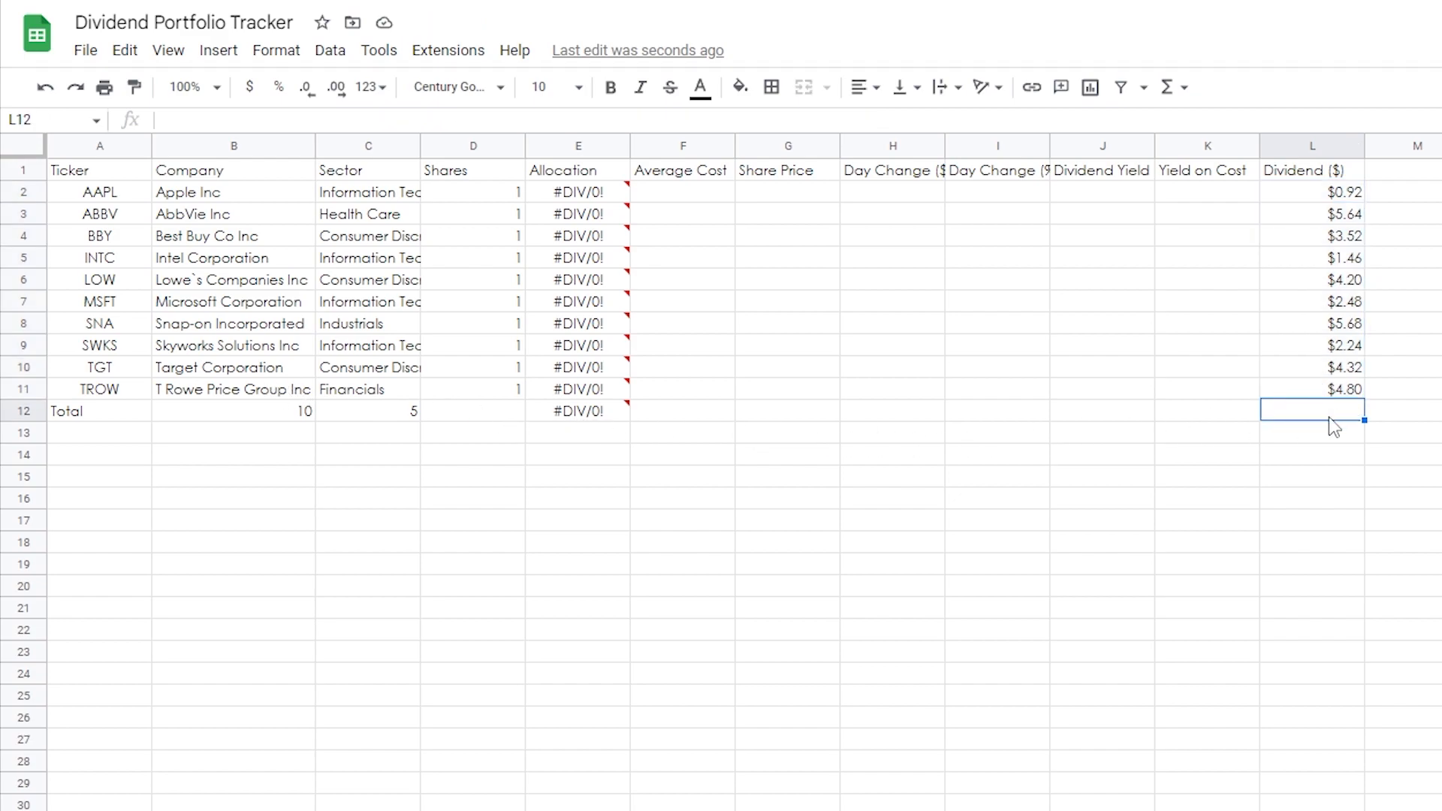
pyautogui.click(1343, 387)
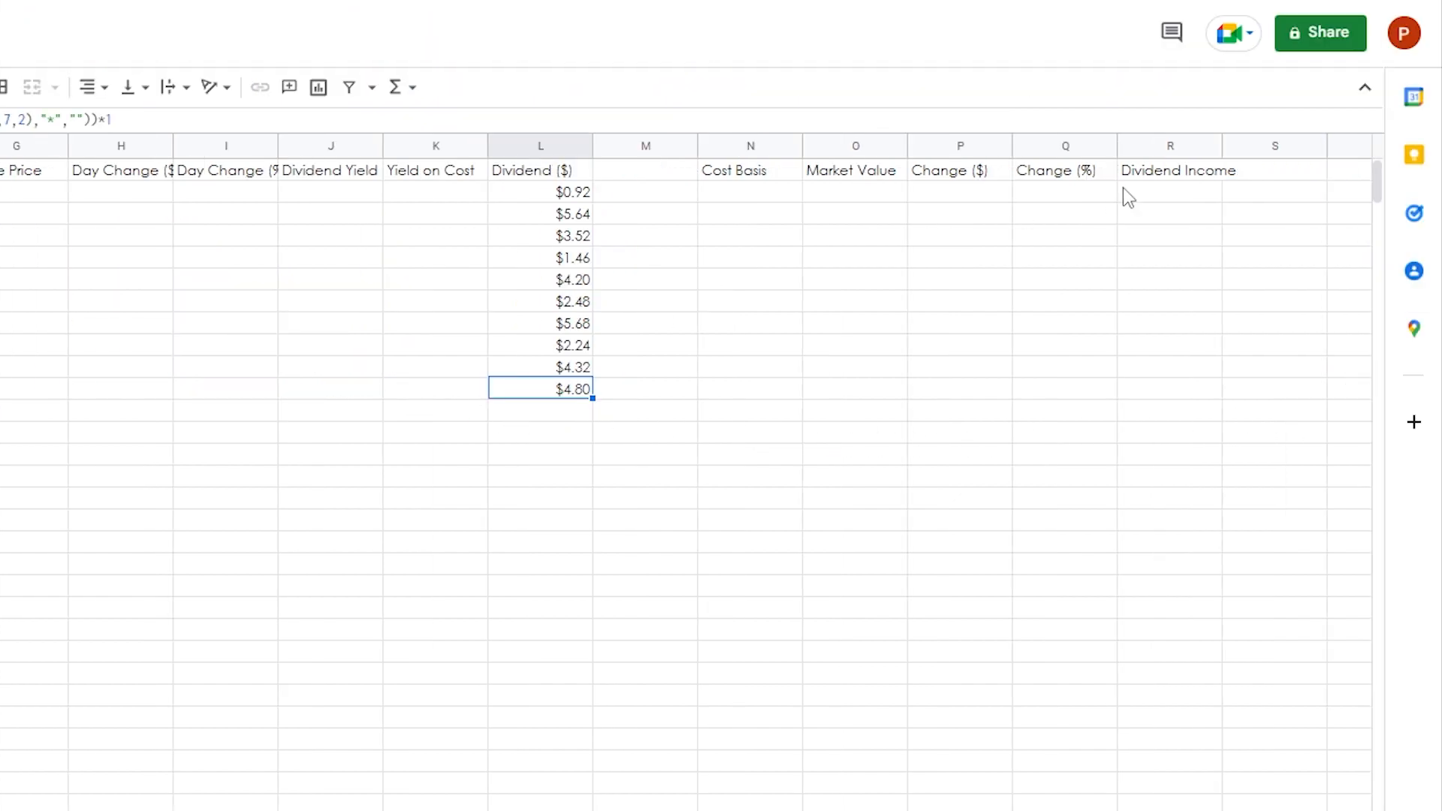
pyautogui.click(1161, 193)
pyautogui.write('=D2')
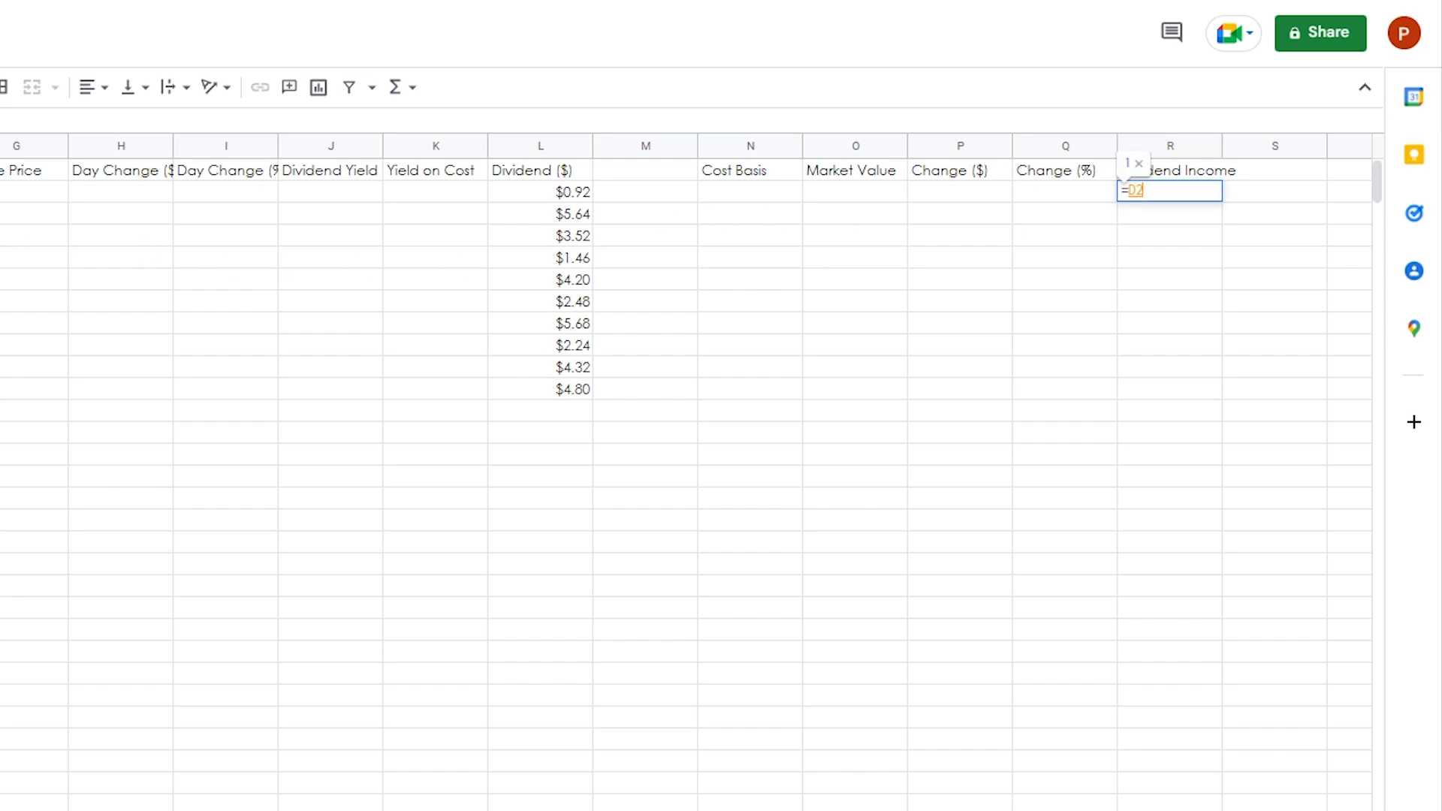
pyautogui.write('*')
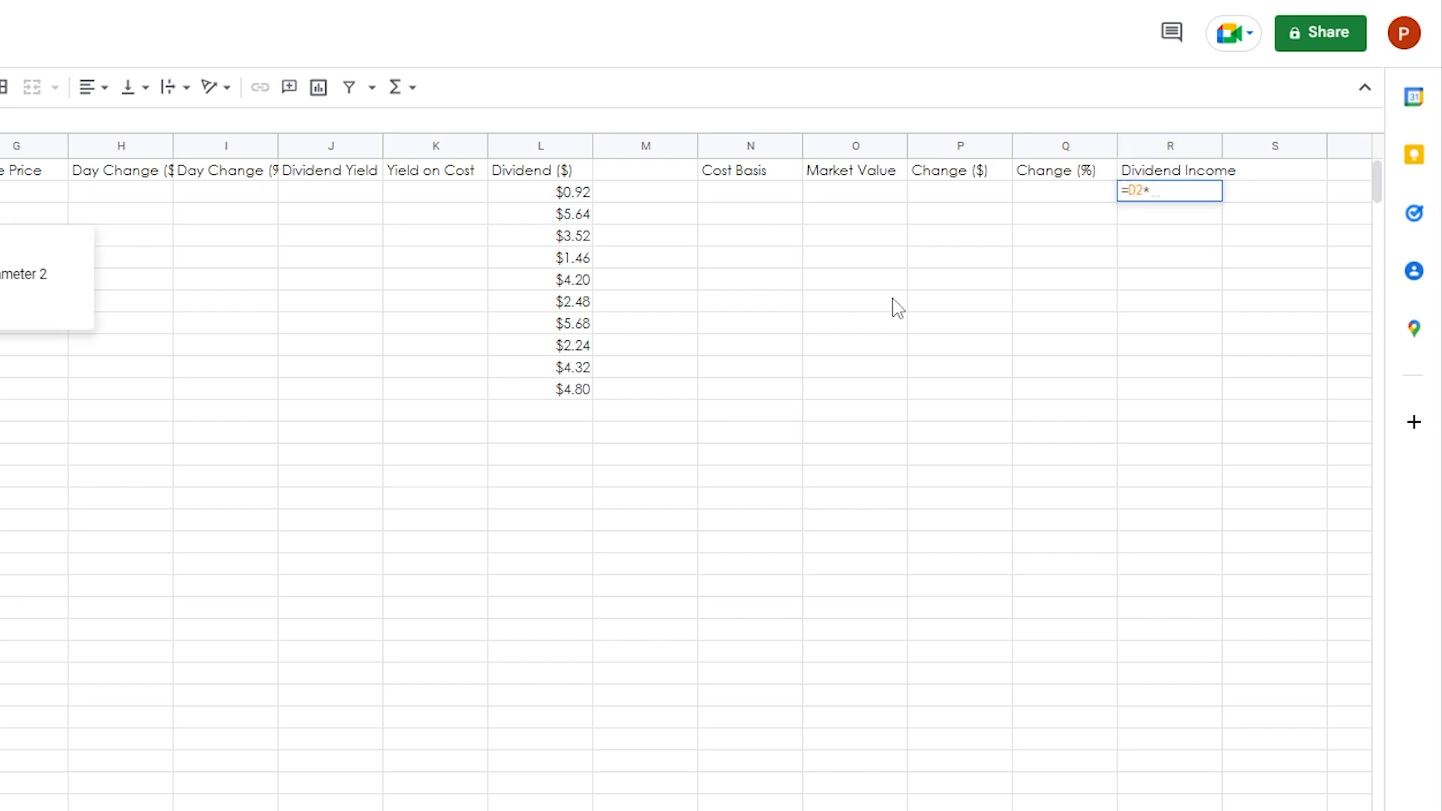
pyautogui.click(579, 193)
pyautogui.press('Return')
pyautogui.click(1214, 194)
pyautogui.moveTo(1222, 203); pyautogui.dragTo(1210, 396)
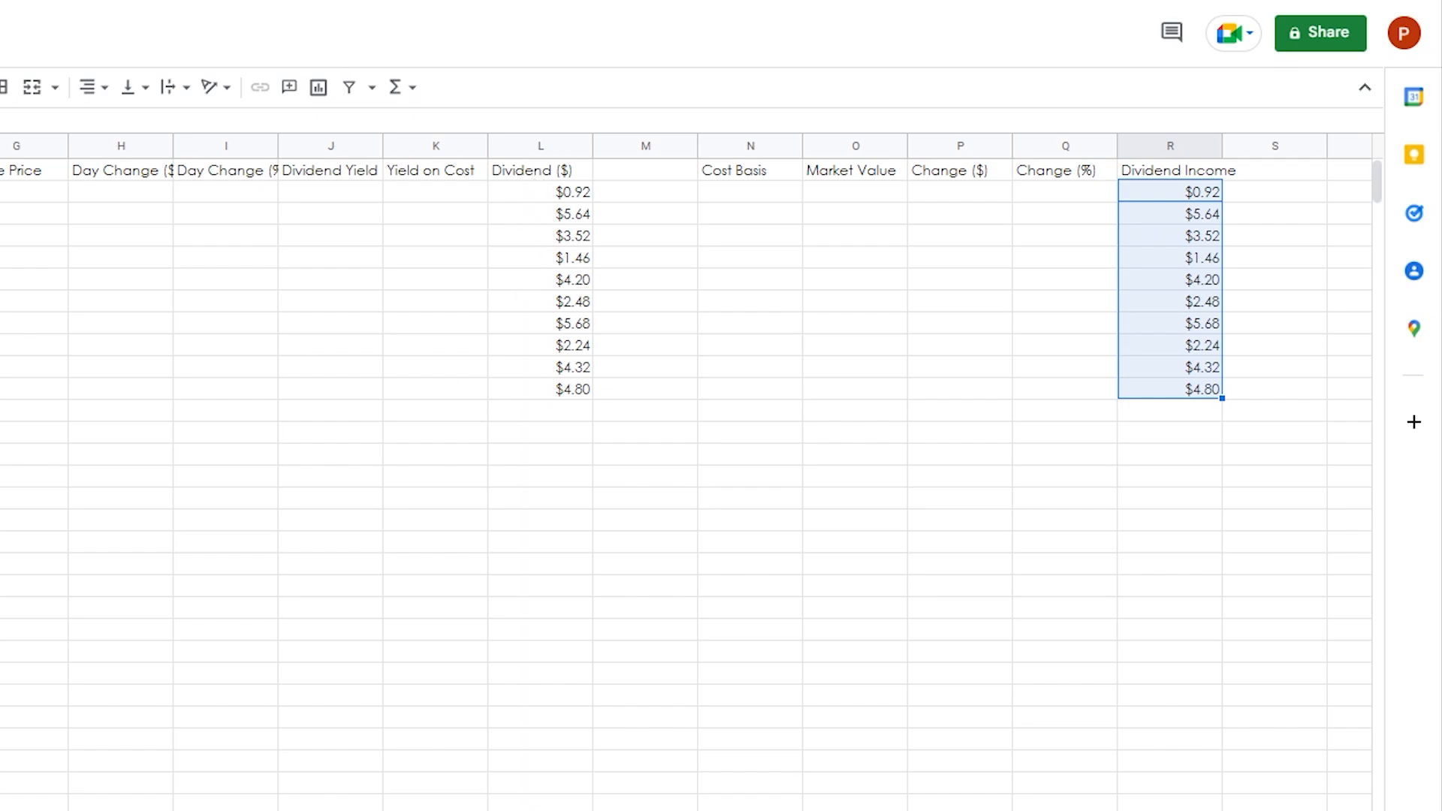
# Total the Dividend Income column in R12 with =SUM(R1:R11)
pyautogui.click(1169, 413)
pyautogui.write('=sum')
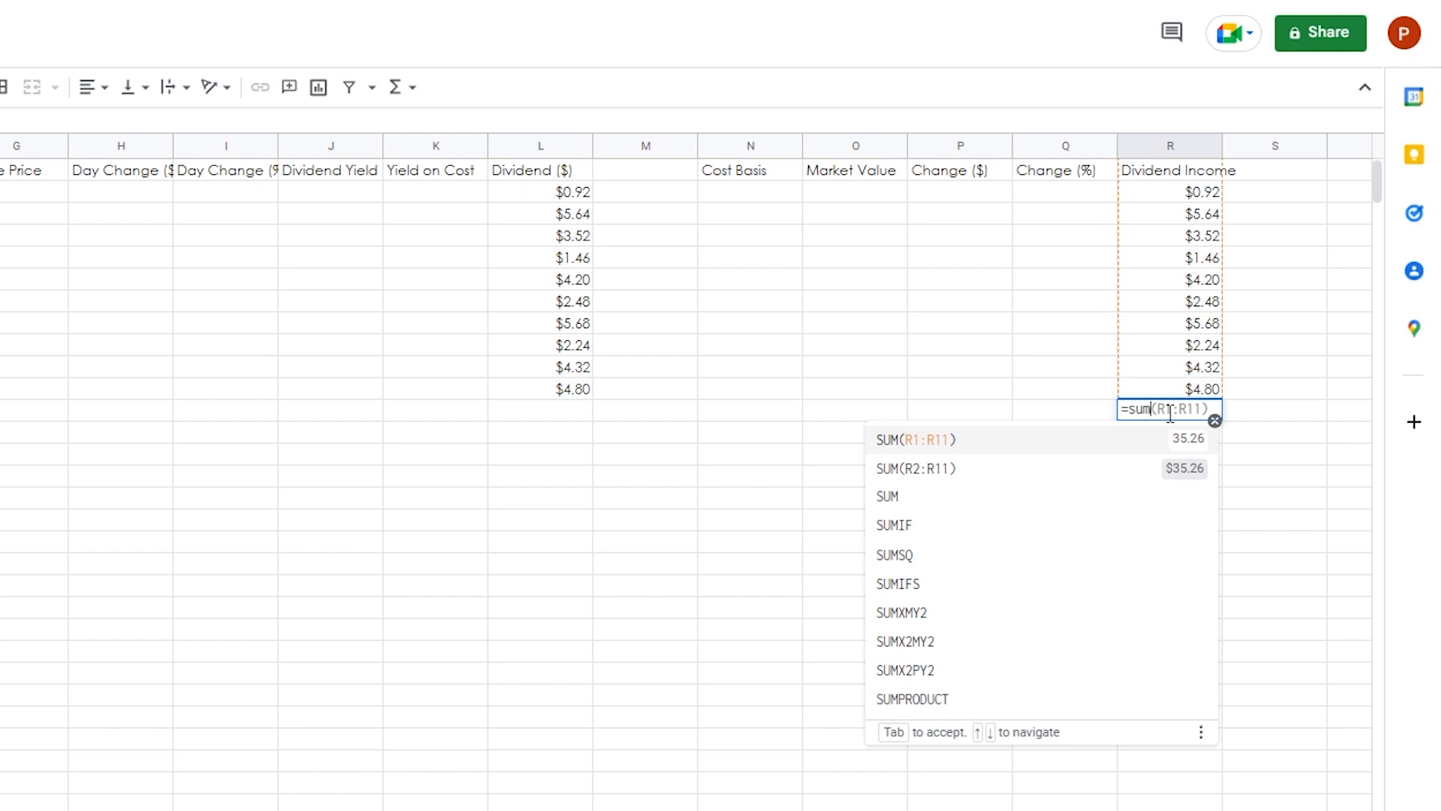
pyautogui.press('Tab')
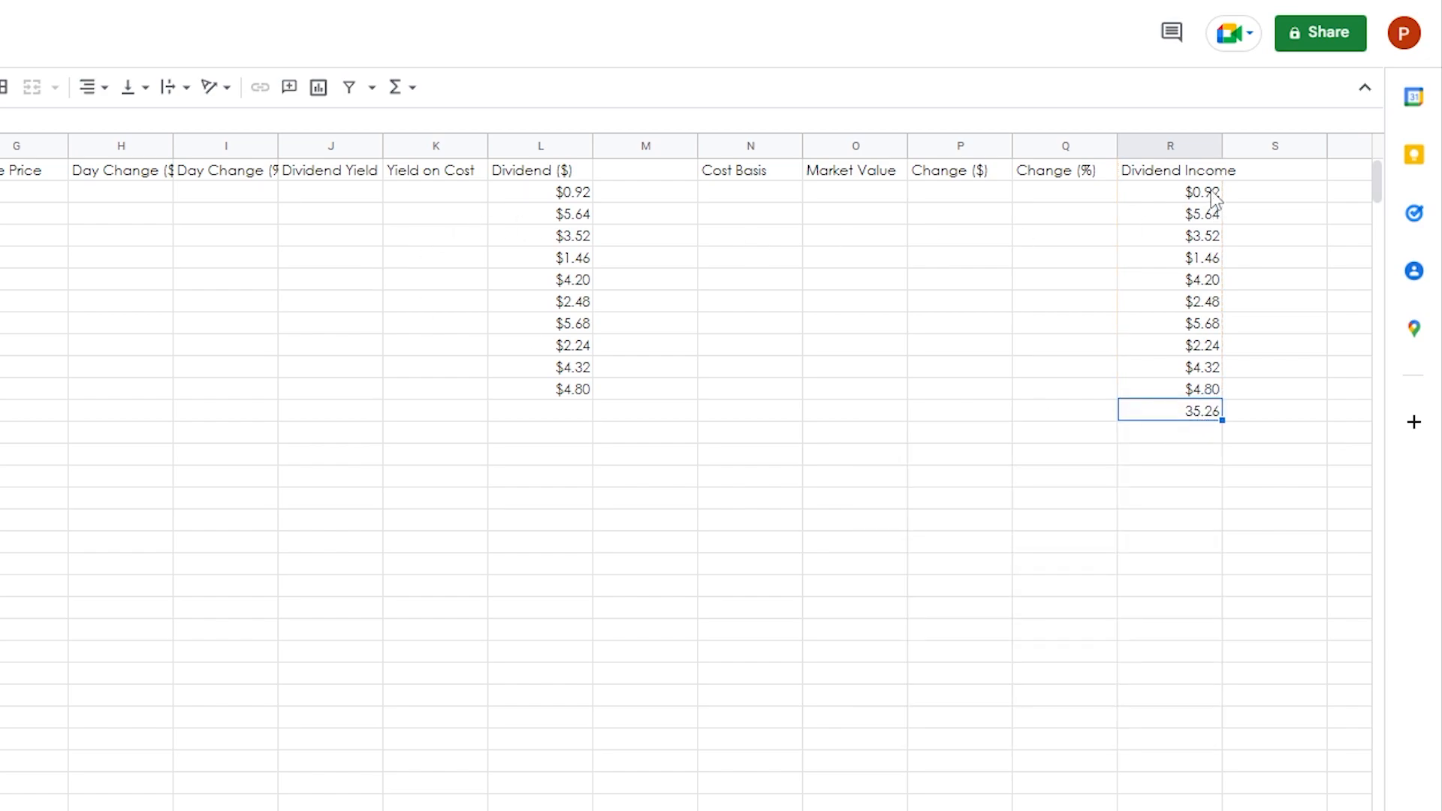
pyautogui.click(1151, 144)
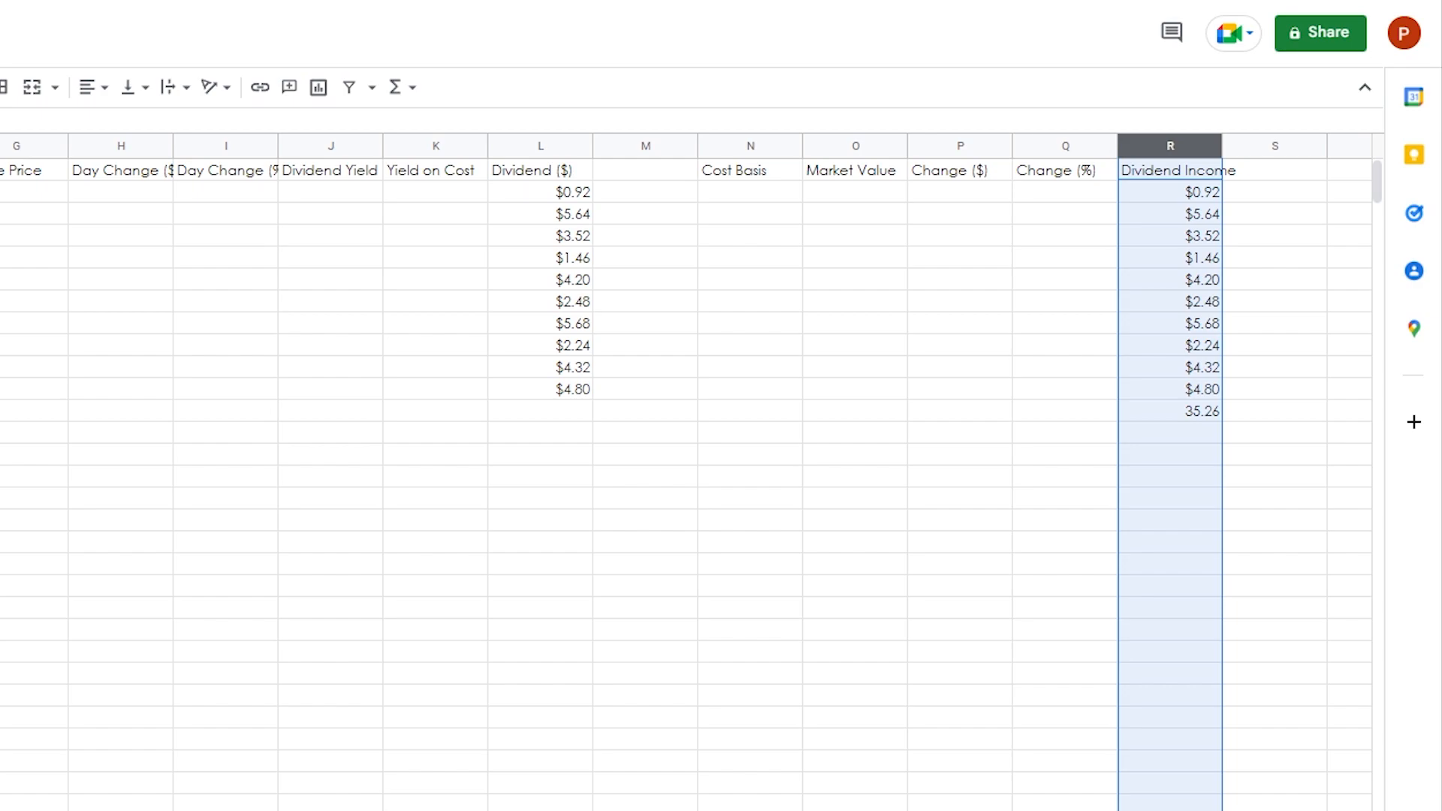
pyautogui.click(1201, 414)
pyautogui.hotkey('ctrl', 'v')
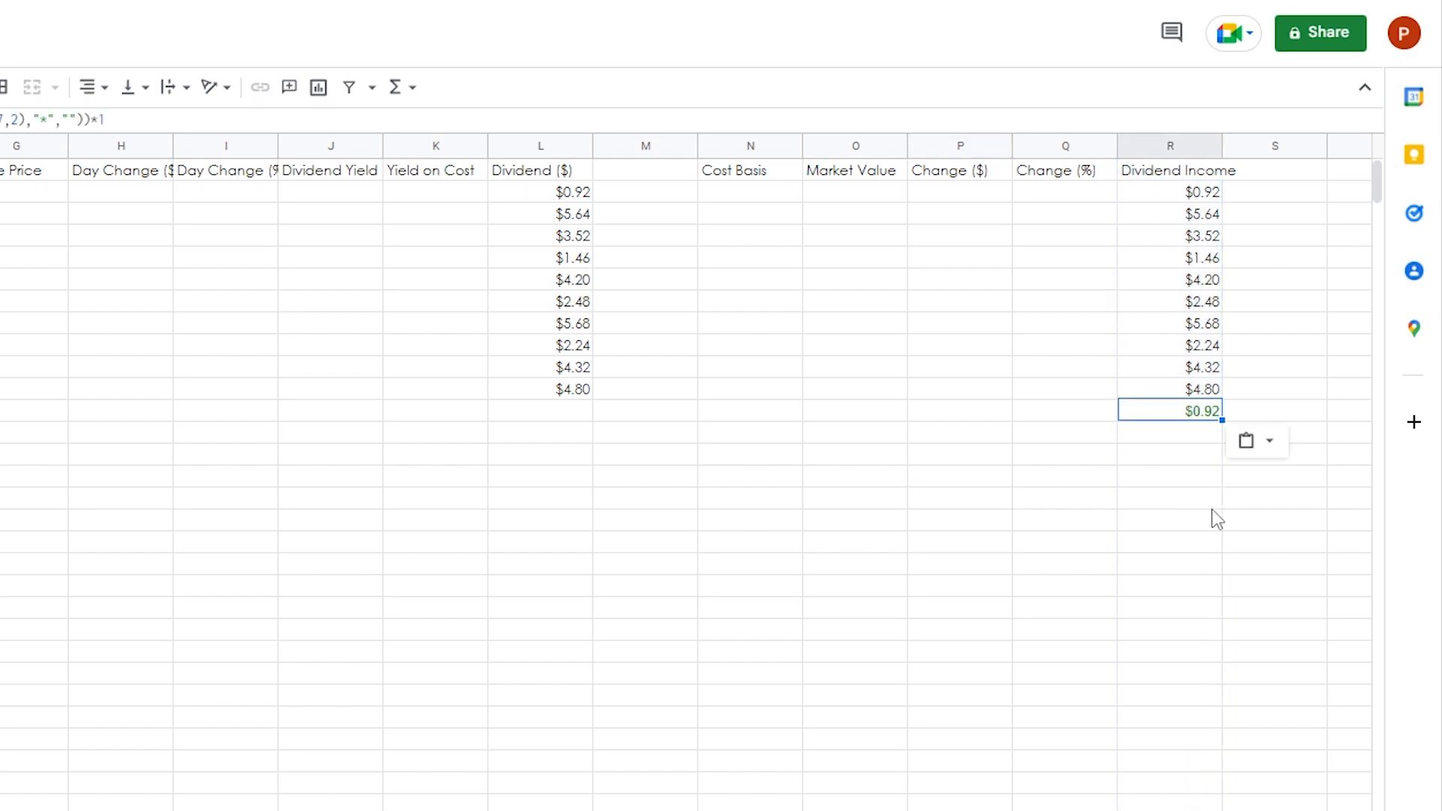
pyautogui.hotkey('ctrl', 'z')
pyautogui.click(1177, 449)
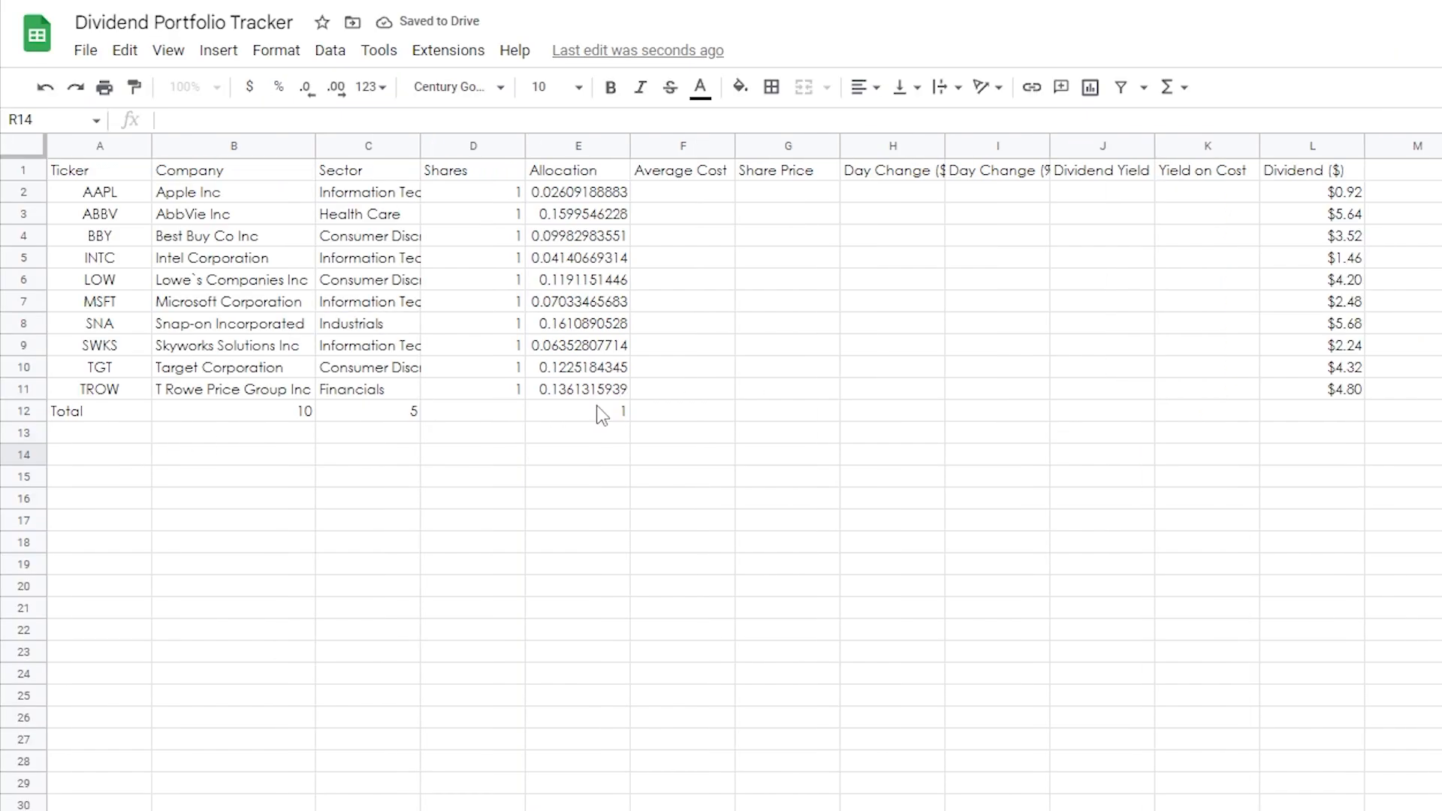
# Format the Allocation column E as percentages
pyautogui.click(601, 416)
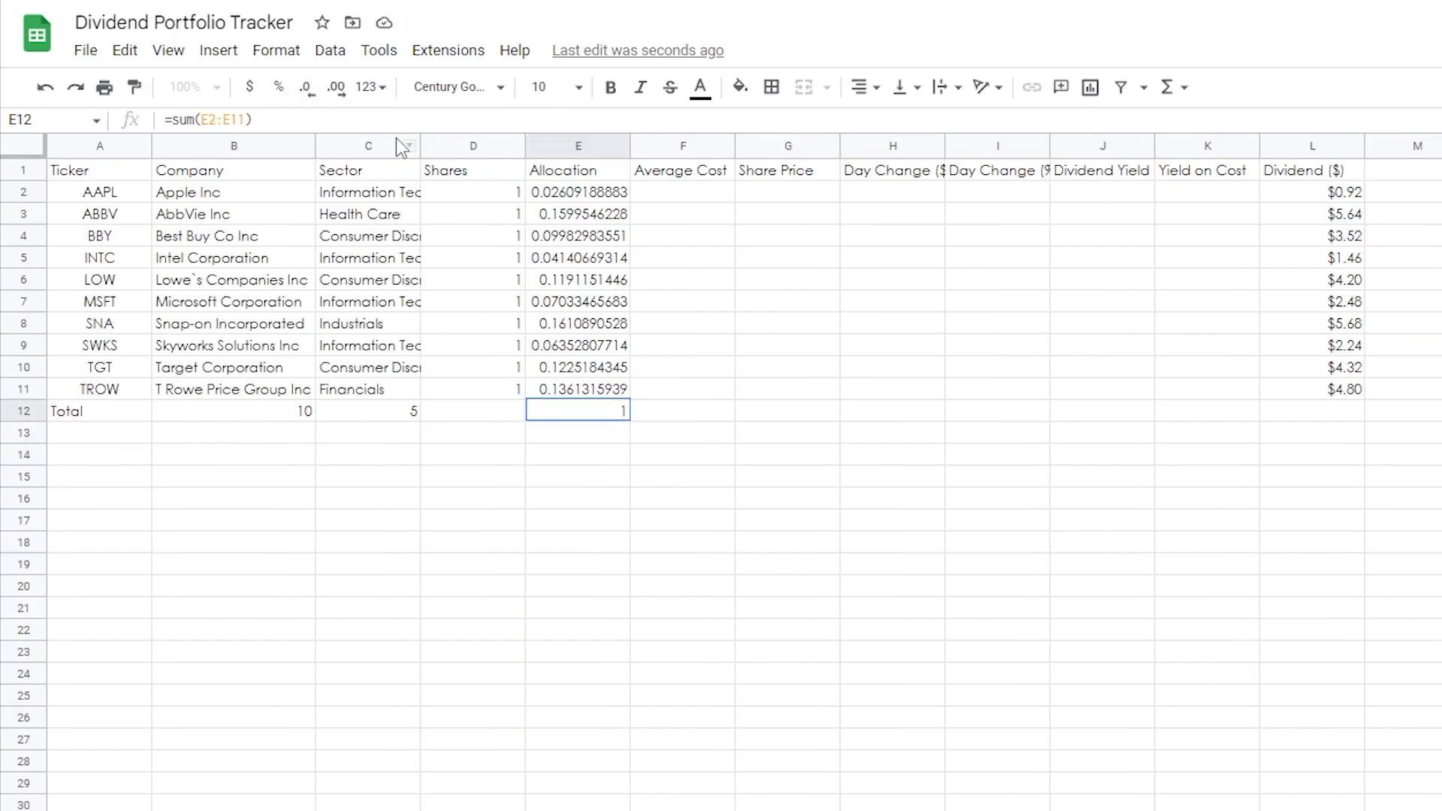
pyautogui.click(579, 146)
pyautogui.click(278, 86)
pyautogui.click(788, 497)
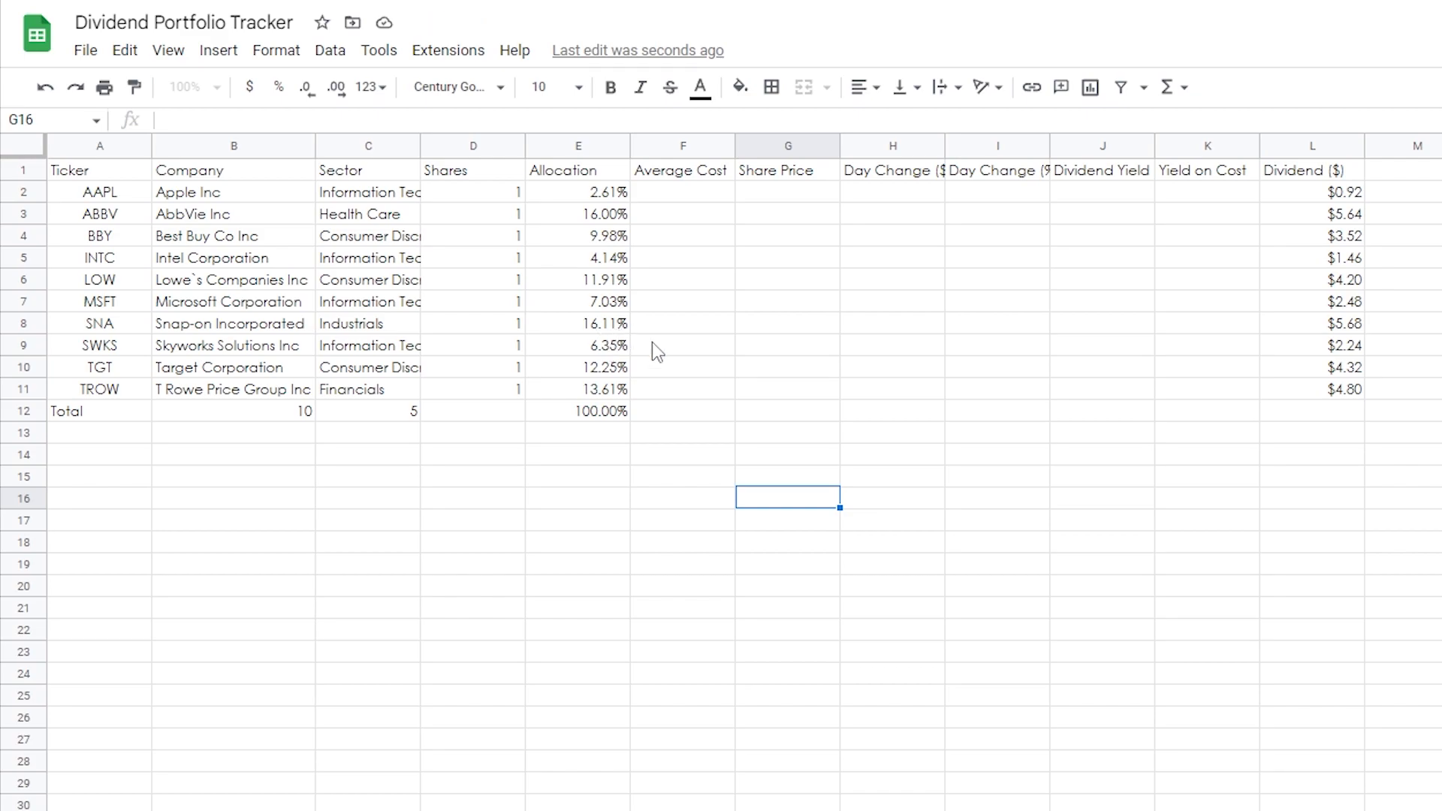
# Enter =N2/D2 in F2 to compute Apple's average cost from cost basis and shares
pyautogui.click(684, 192)
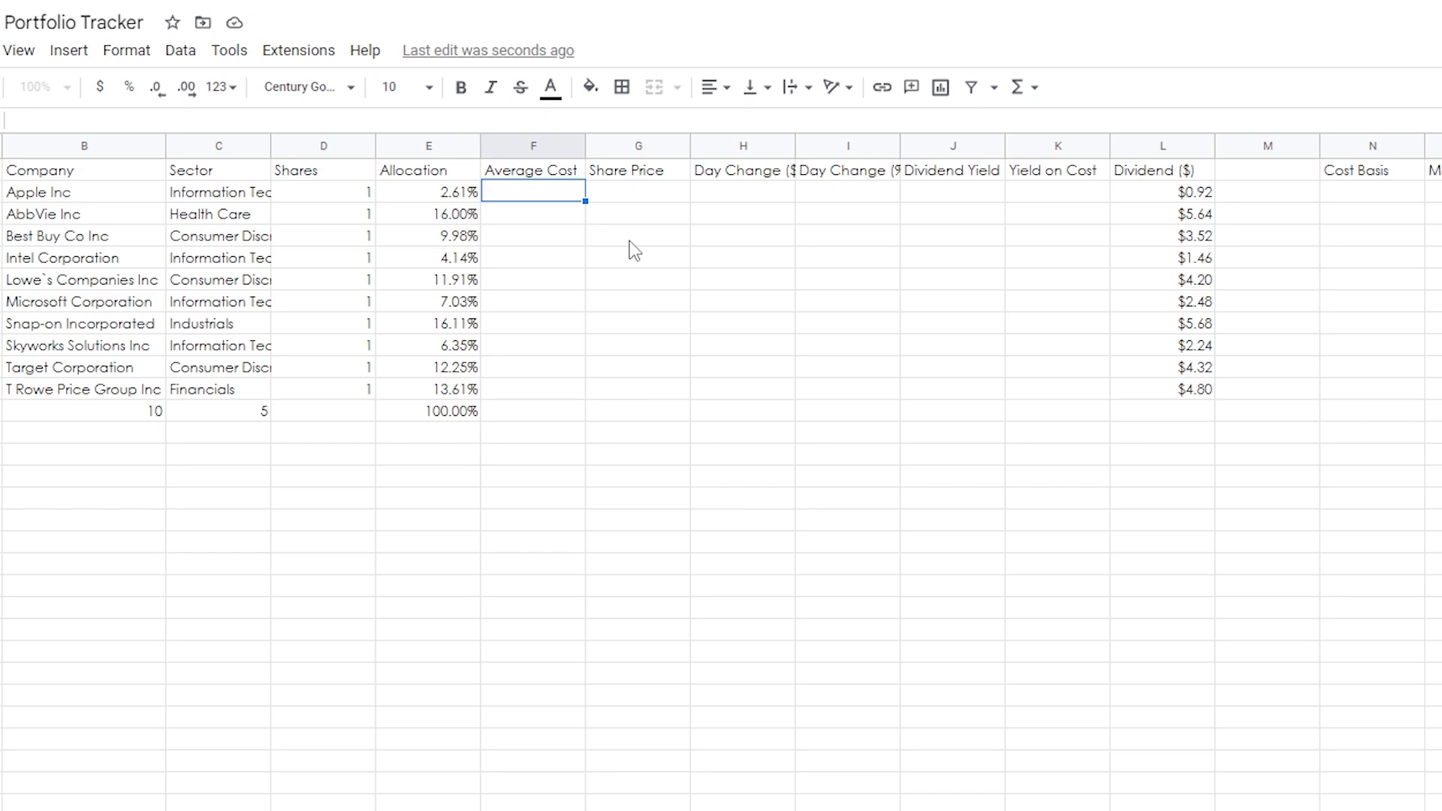
pyautogui.write('=')
pyautogui.click(1410, 197)
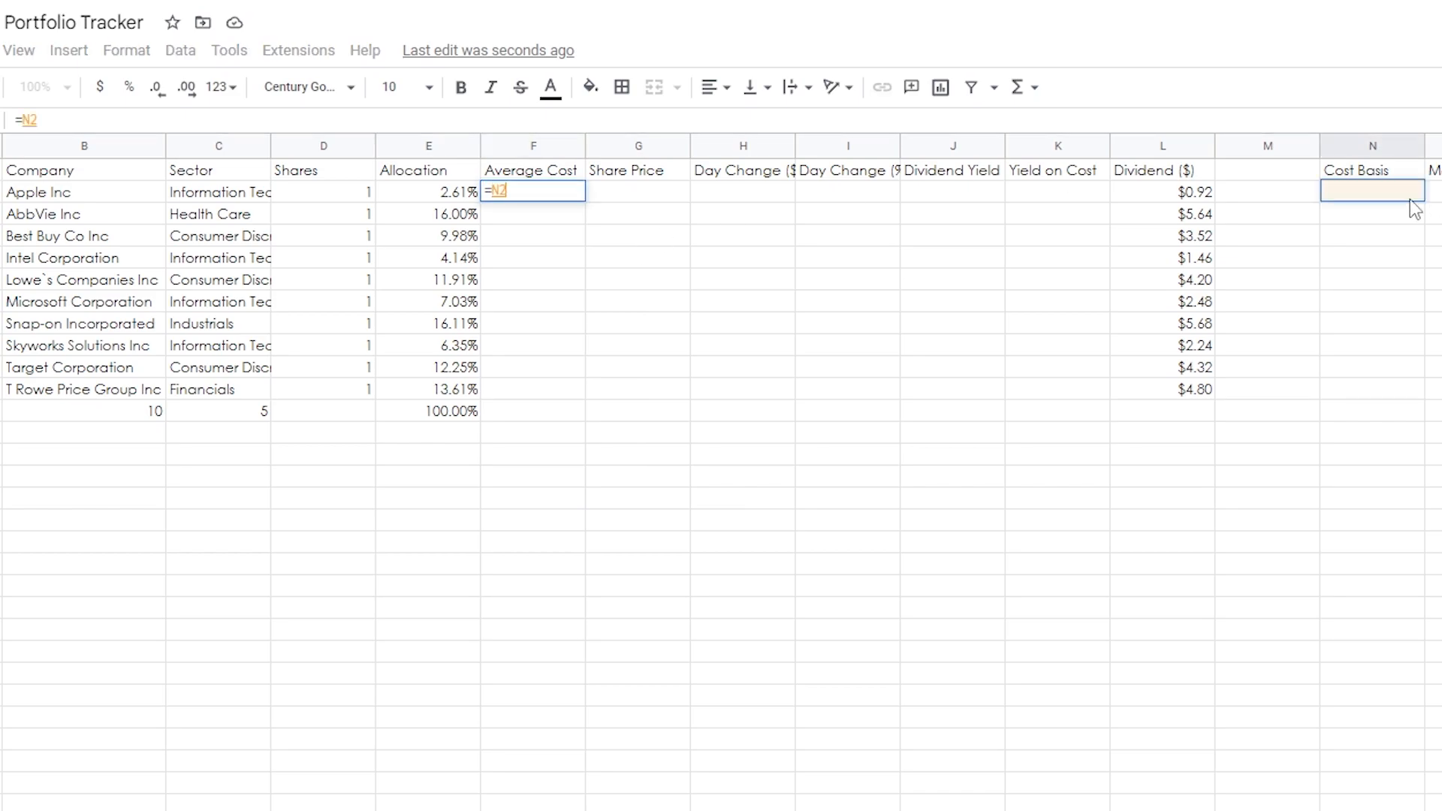
pyautogui.write('/')
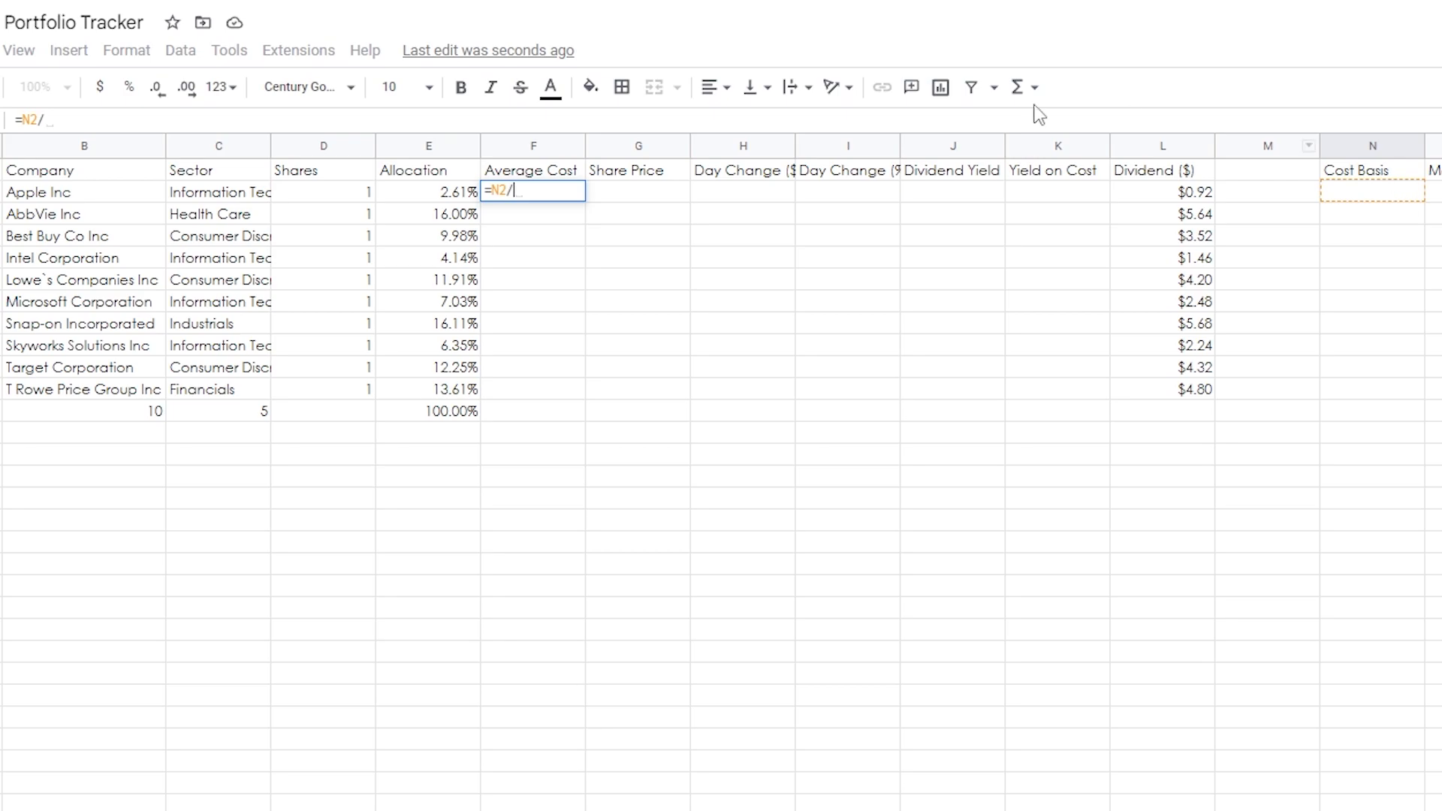
pyautogui.click(370, 193)
pyautogui.press('Return')
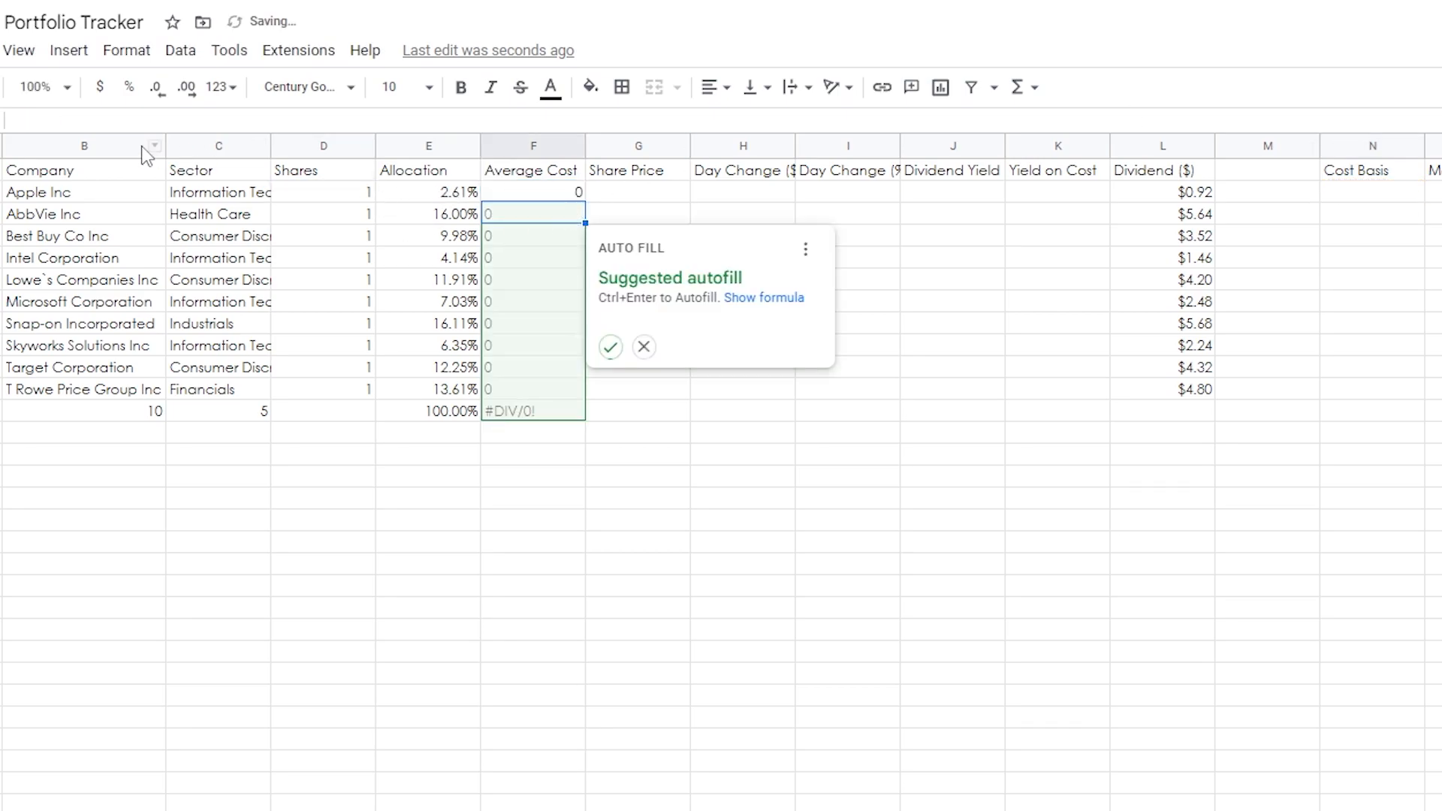
# Fill the Average Cost formula from F2 down to F11 and format column F as currency
pyautogui.press('Return')
pyautogui.click(576, 251)
pyautogui.click(575, 192)
pyautogui.moveTo(586, 203); pyautogui.dragTo(584, 392)
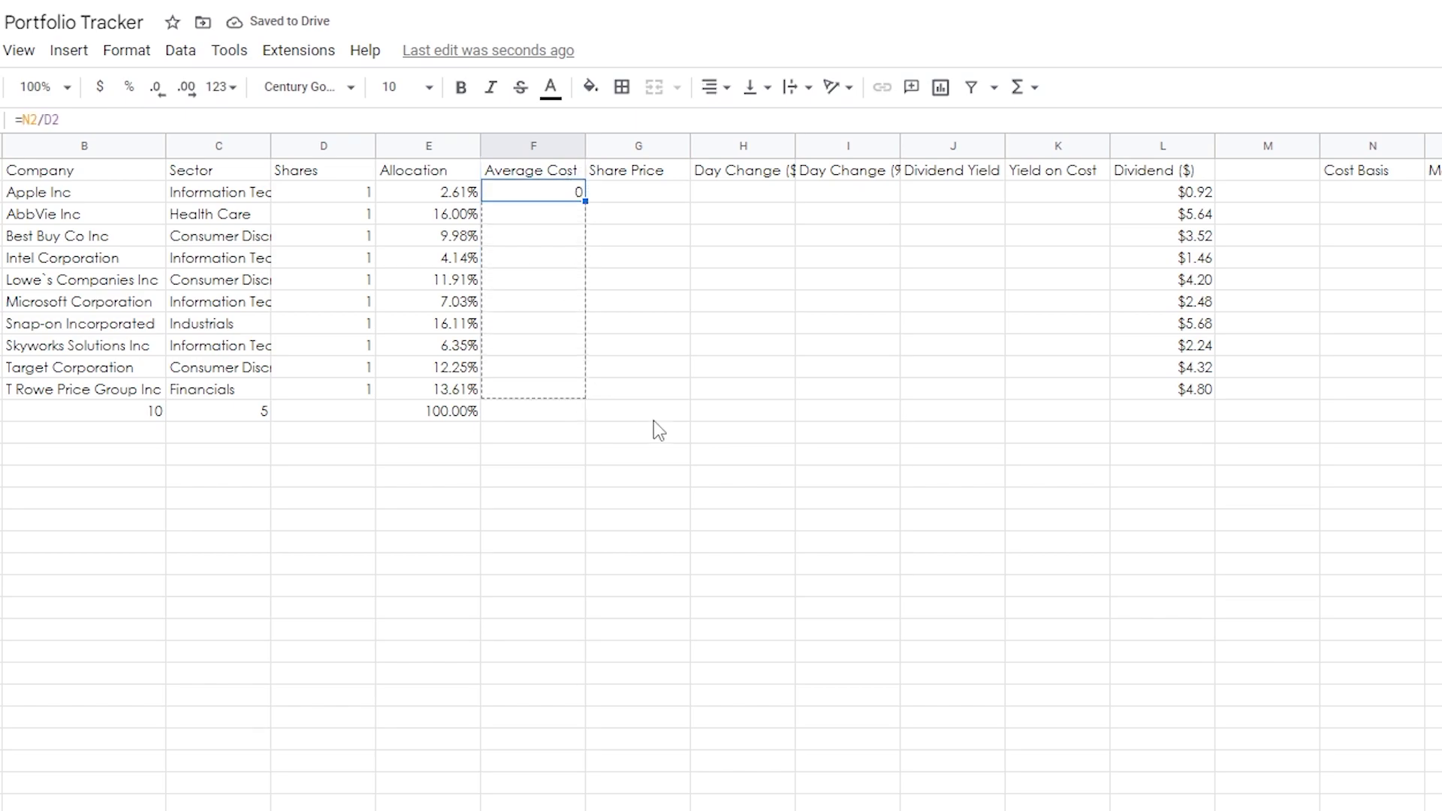
pyautogui.click(740, 432)
pyautogui.click(526, 144)
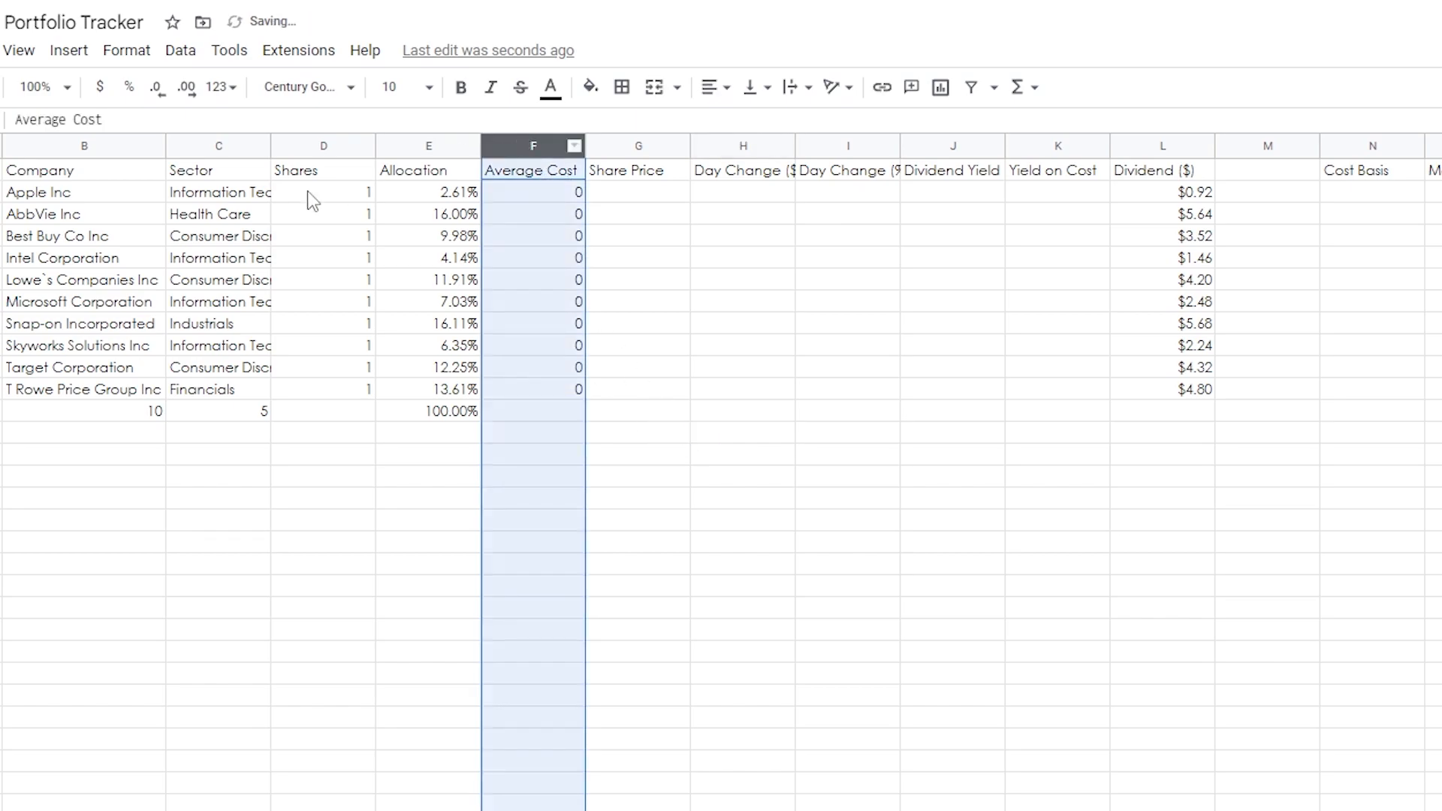
pyautogui.click(100, 87)
pyautogui.click(916, 458)
# Enter =Transactions!$B:$B,A2,Transactions!E:E in N2 as the references for Apple's Cost Basis formula
pyautogui.click(1366, 197)
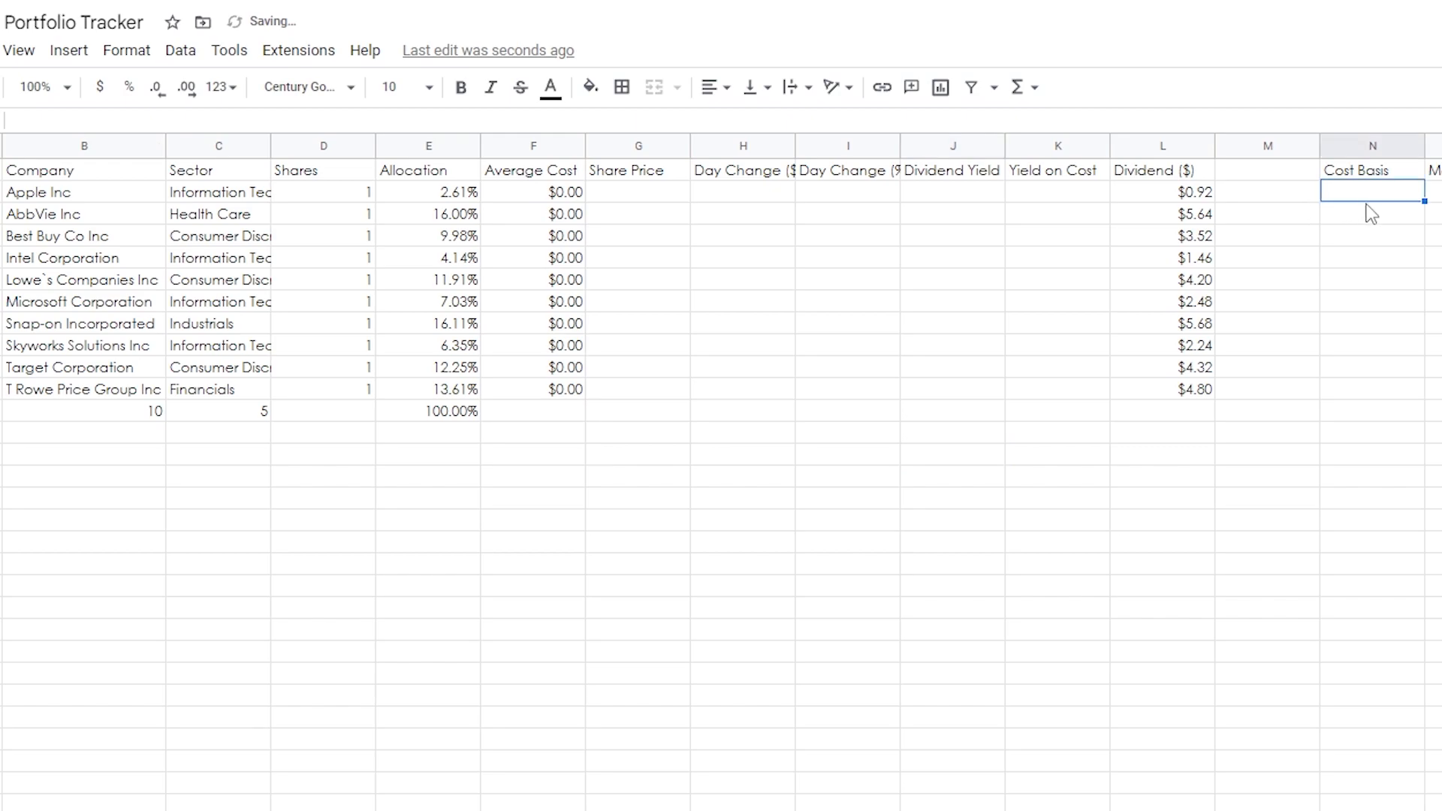
pyautogui.write('=')
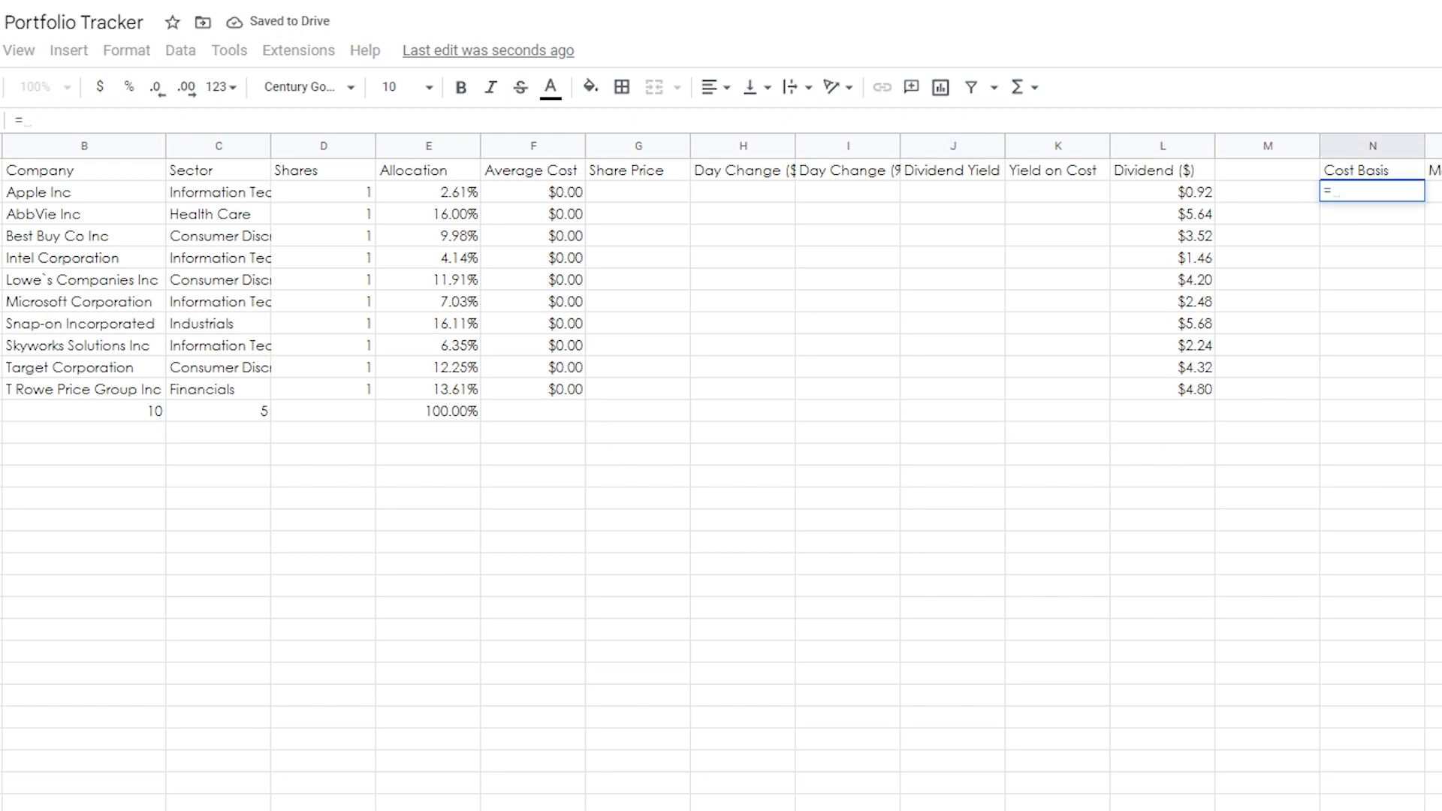
pyautogui.click(218, 148)
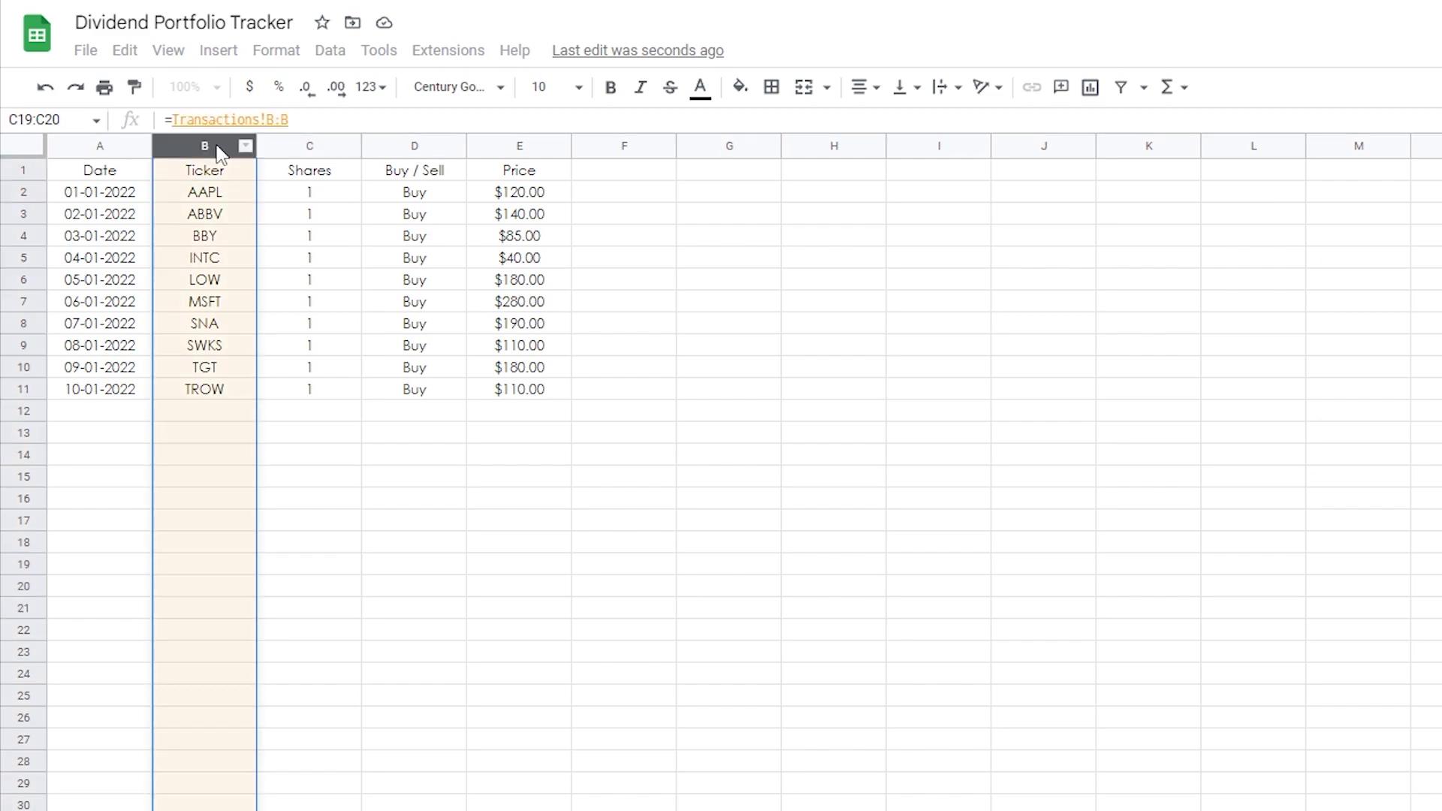
pyautogui.press('F4')
pyautogui.press('Return')
pyautogui.click(333, 120)
pyautogui.write(',')
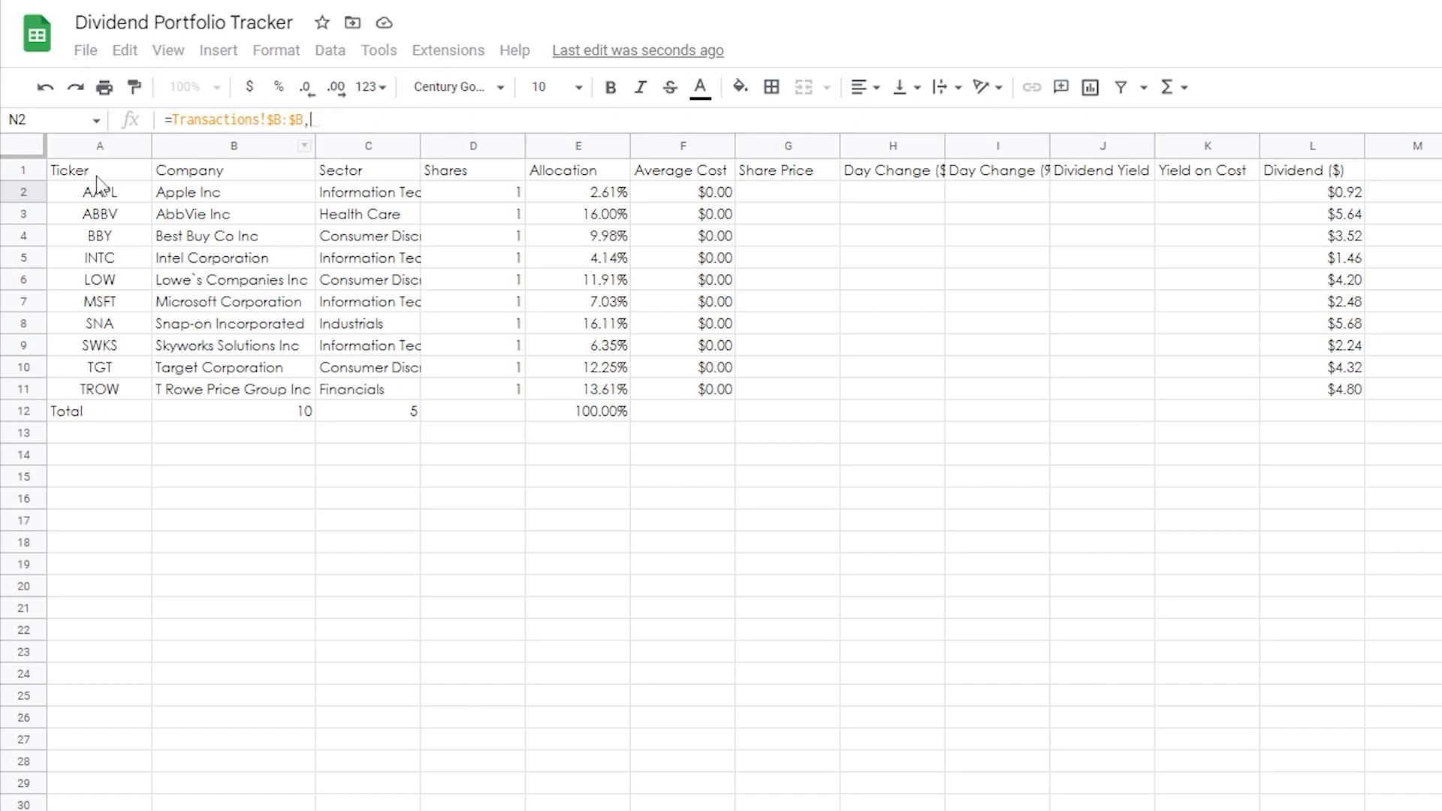
pyautogui.click(87, 196)
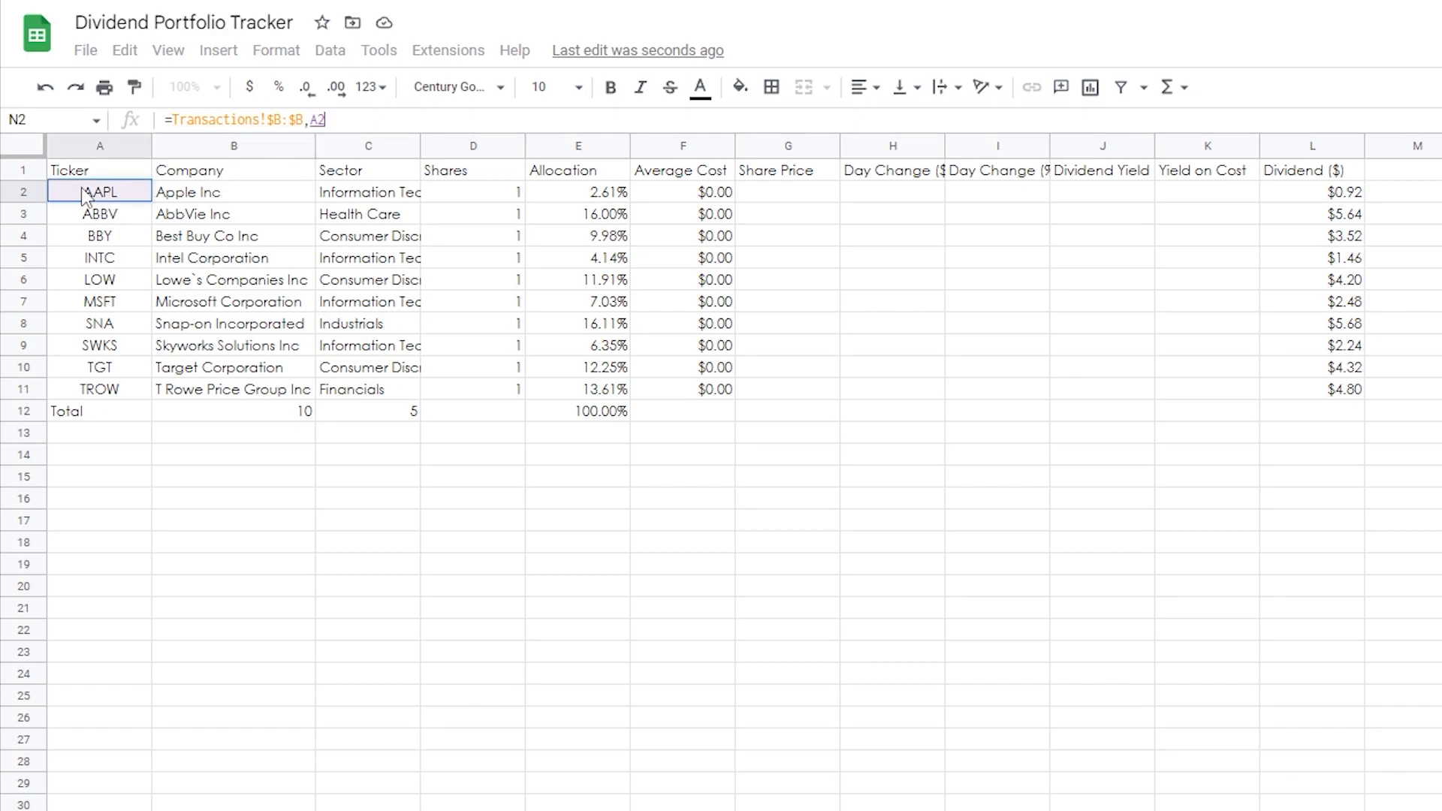
pyautogui.write(',')
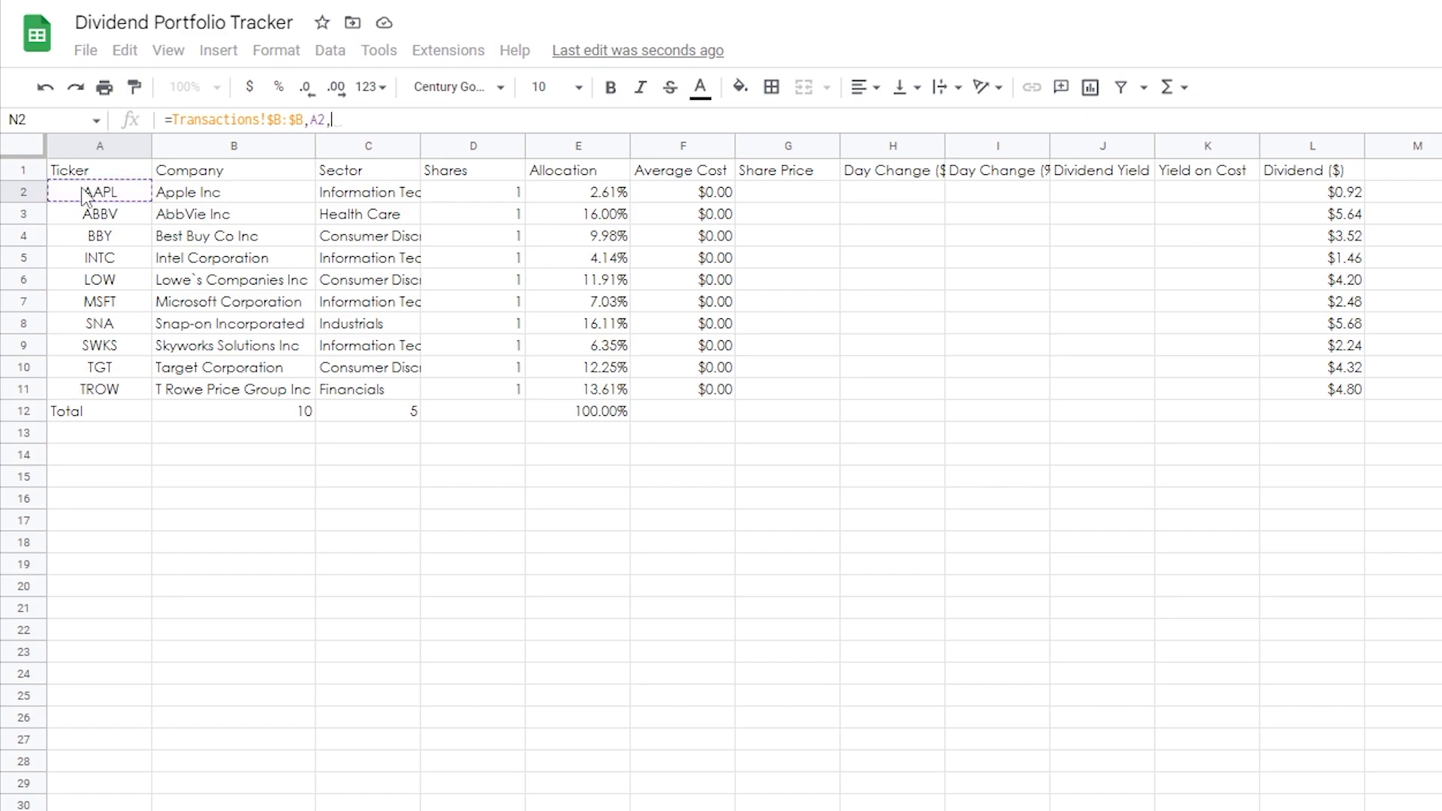
pyautogui.click(298, 809)
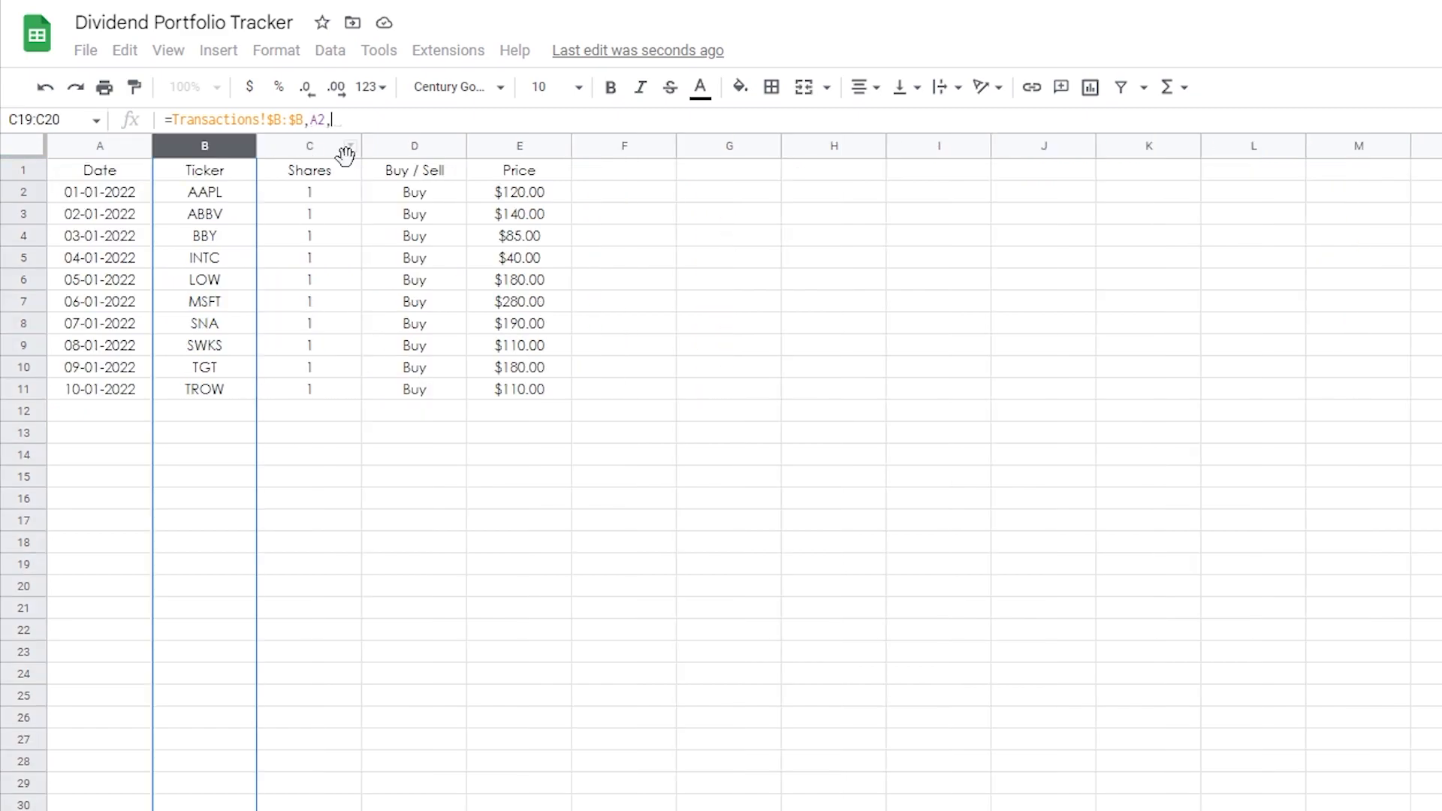
pyautogui.click(517, 146)
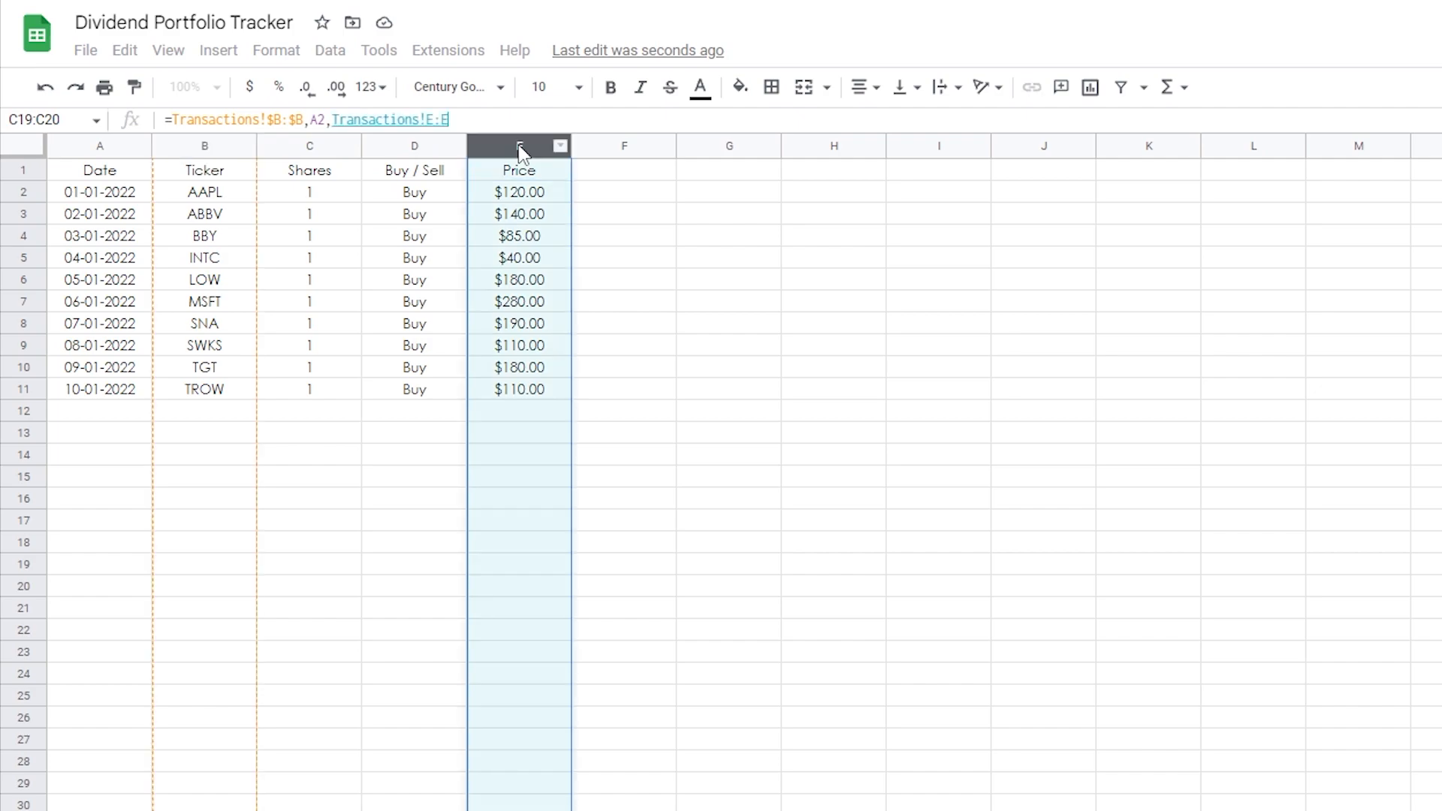
pyautogui.press('Return')
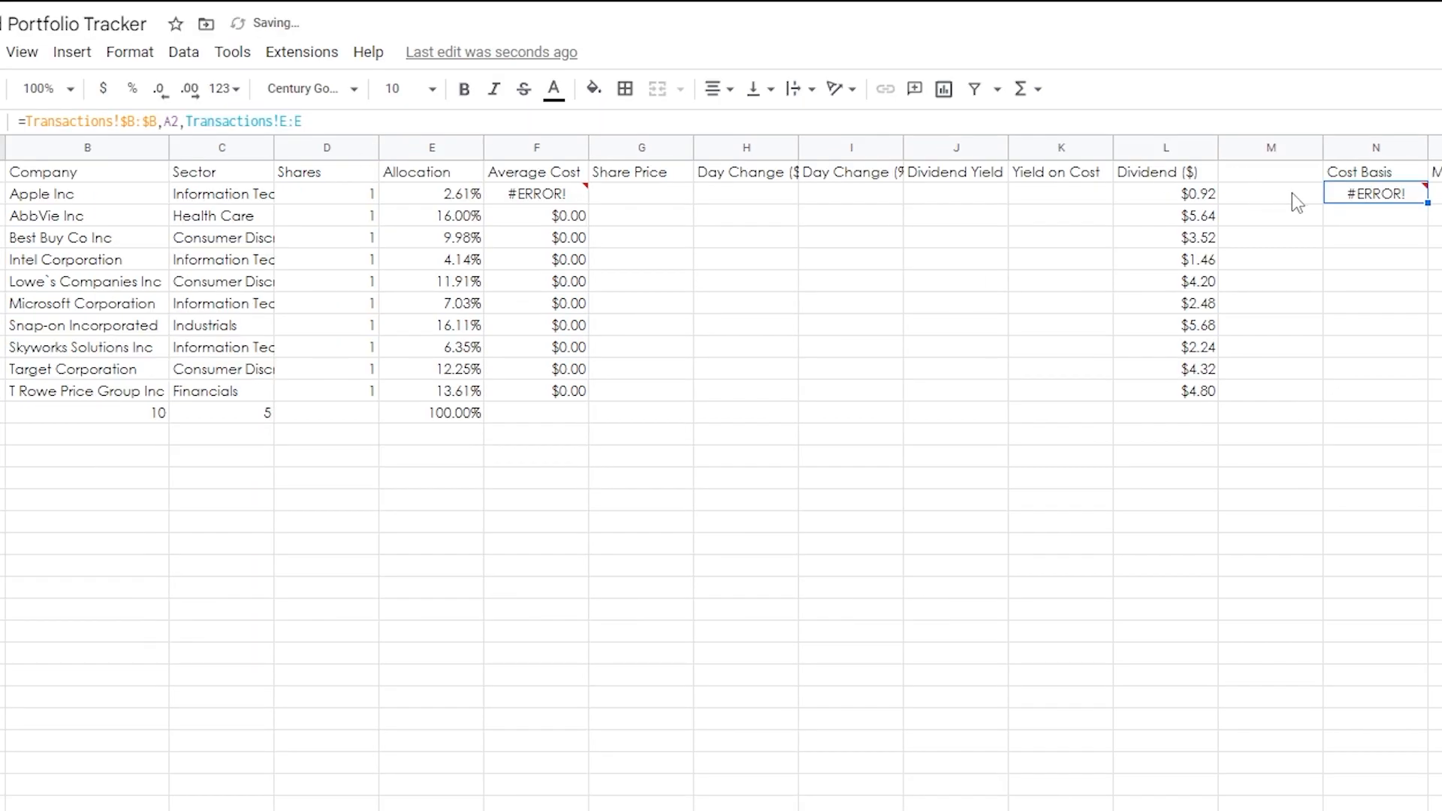
# Wrap the references in N2 in a SUMIF function to add up Apple's transaction prices
pyautogui.moveTo(1373, 205)
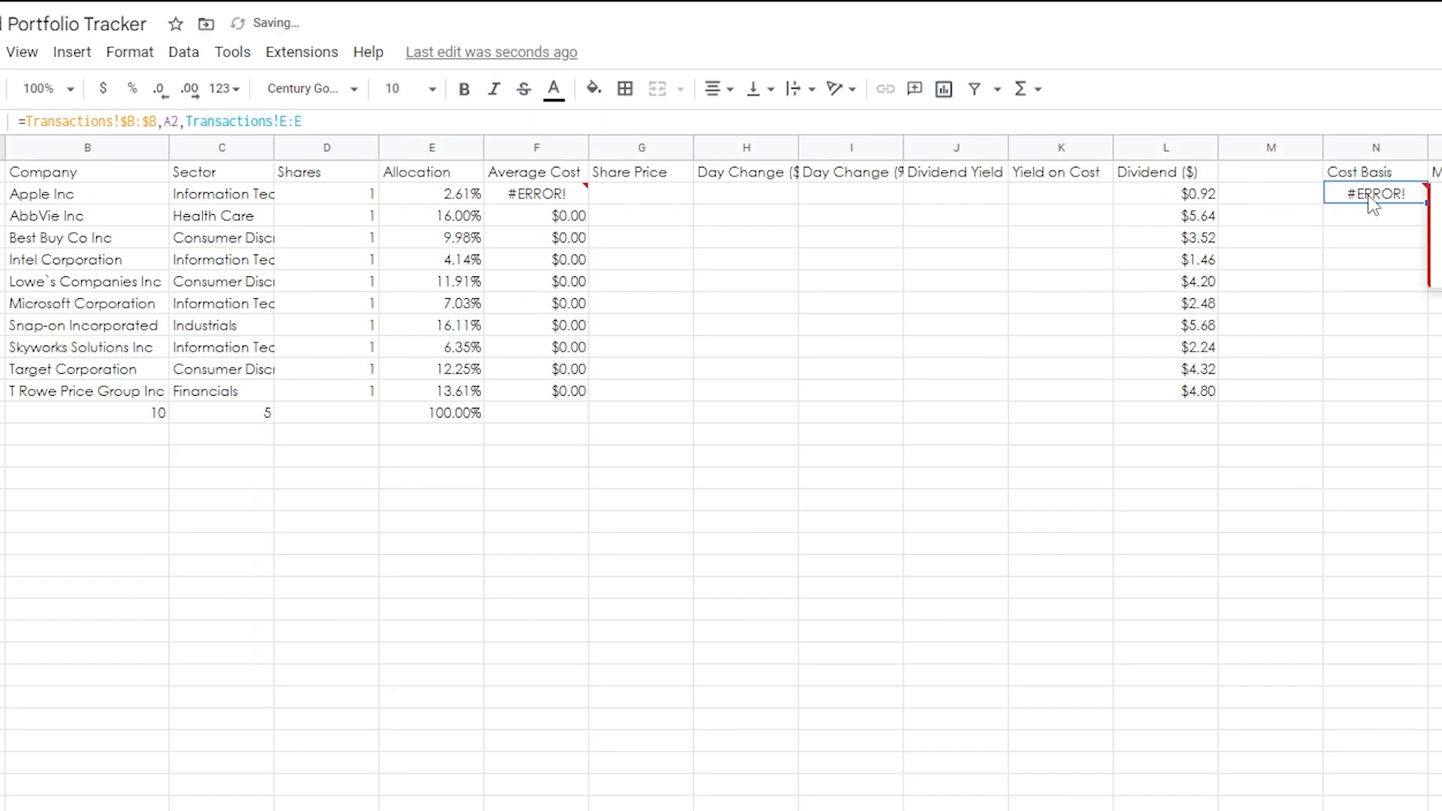
pyautogui.click(25, 121)
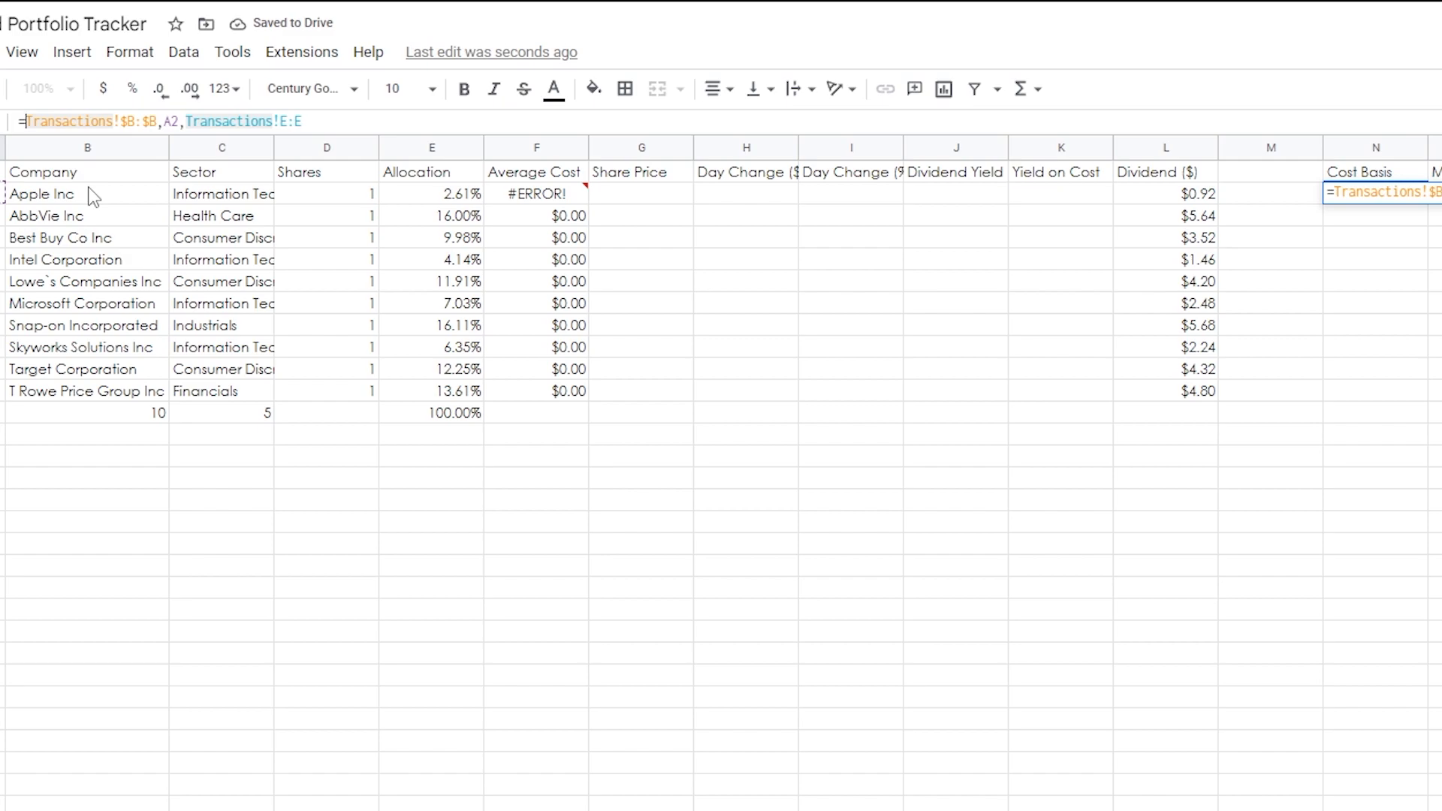
pyautogui.write('sumIF(')
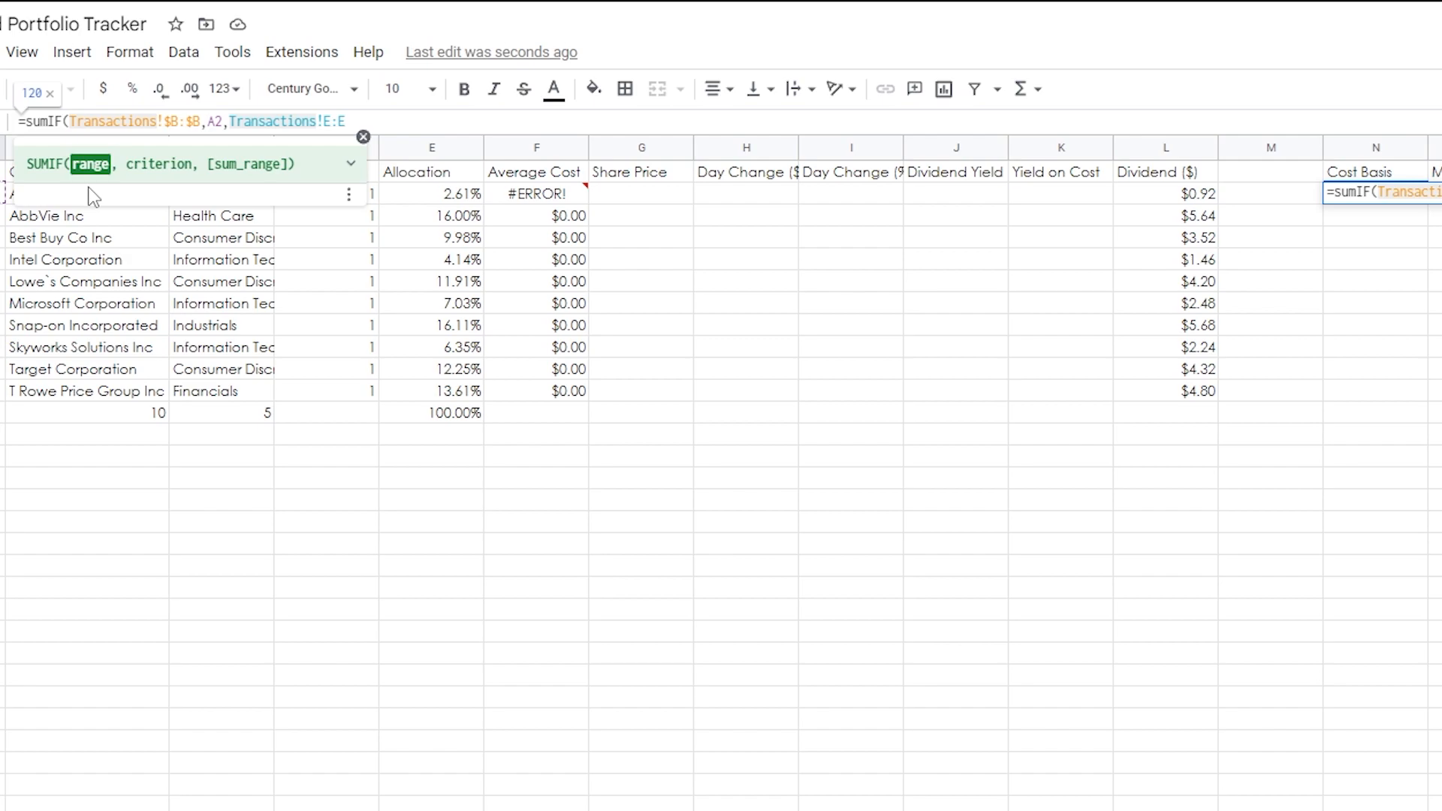
pyautogui.press('Return')
# Format the Cost Basis column N as currency and fill the N2 formula down to N11
pyautogui.click(1397, 194)
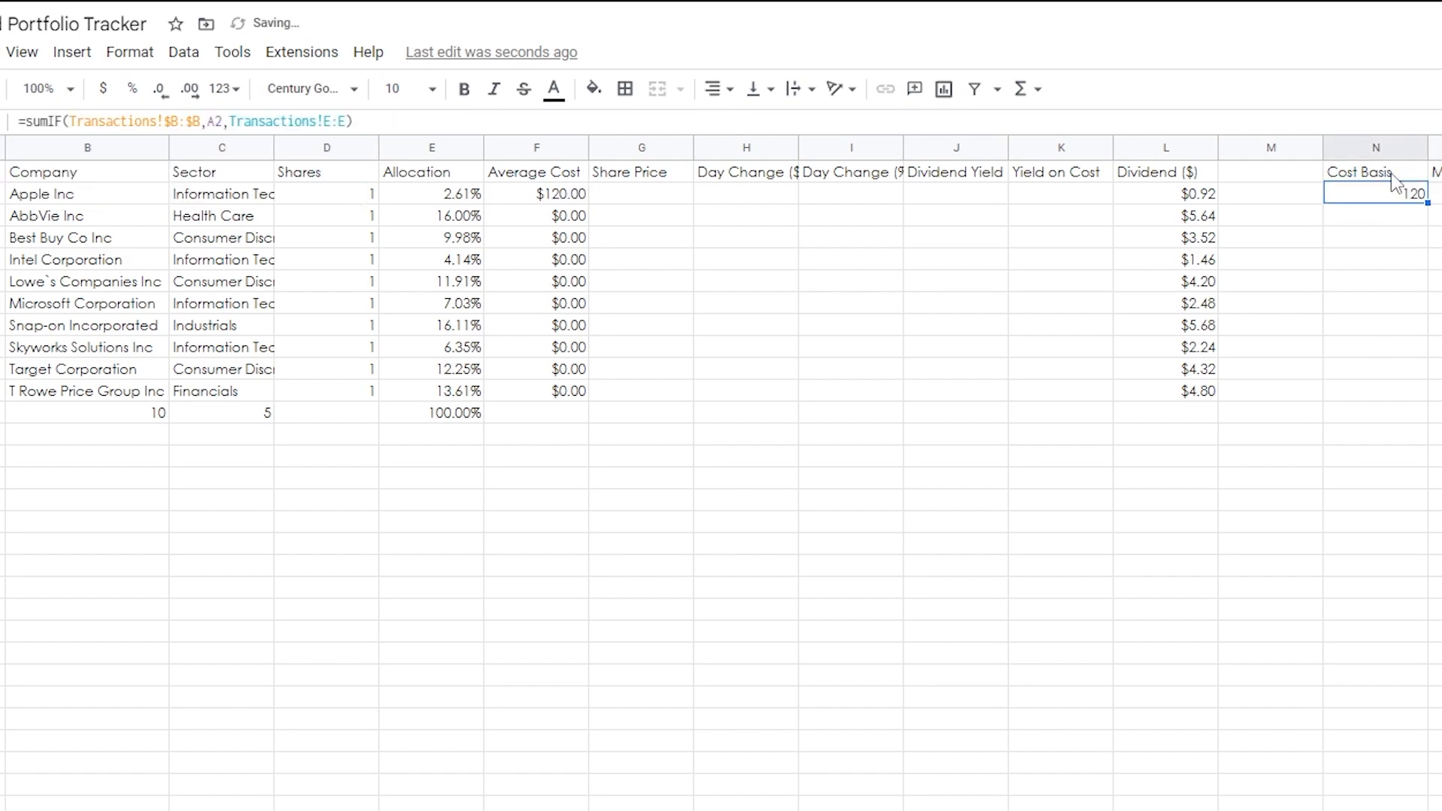
pyautogui.click(1414, 148)
pyautogui.click(105, 88)
pyautogui.click(1390, 197)
pyautogui.moveTo(1427, 202); pyautogui.dragTo(1417, 393)
# Total the Cost Basis column in N12 with =SUM(N1:N11)
pyautogui.click(1397, 420)
pyautogui.write('_sum')
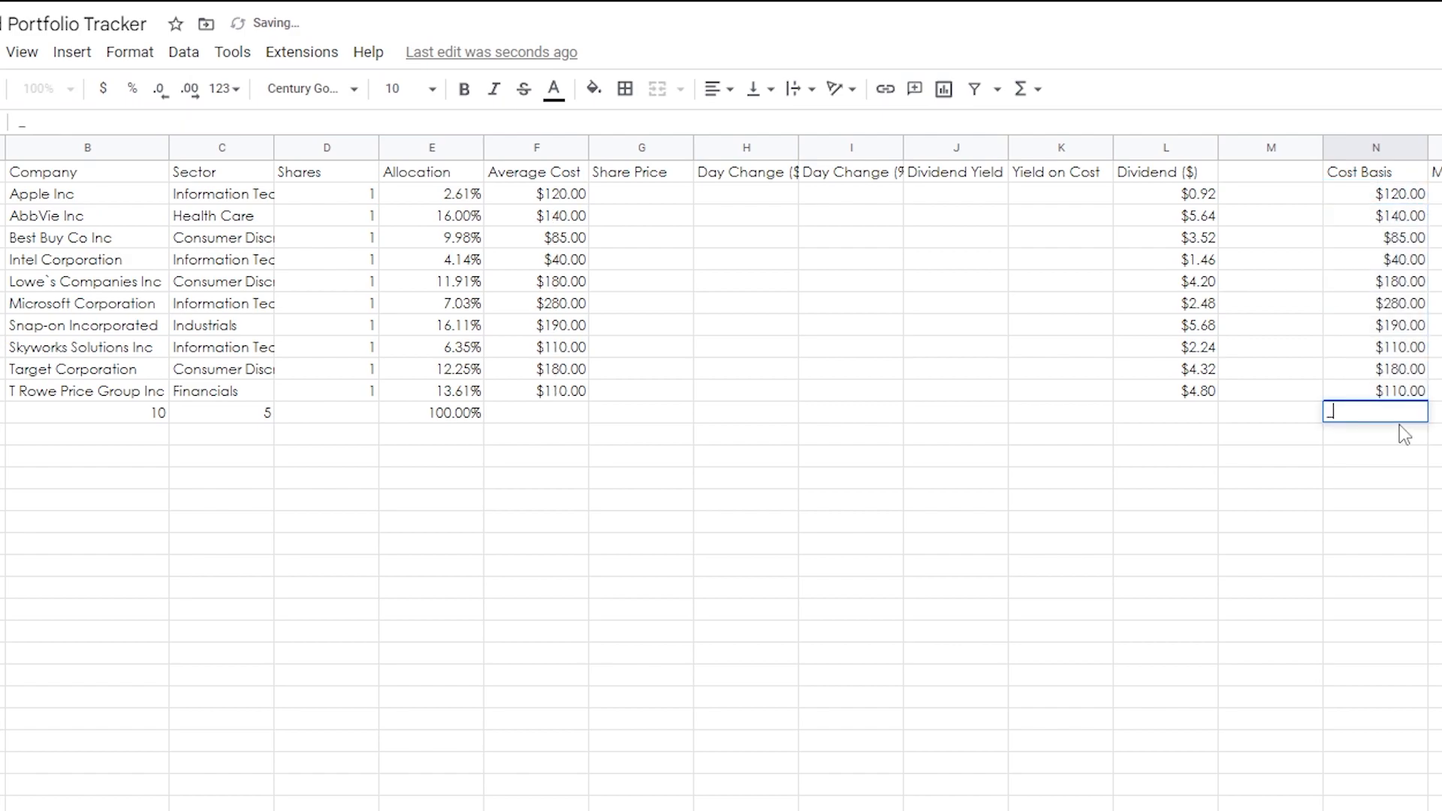
pyautogui.press('BackSpace')
pyautogui.press('BackSpace')
pyautogui.press('BackSpace')
pyautogui.write('Sum(N1:N11')
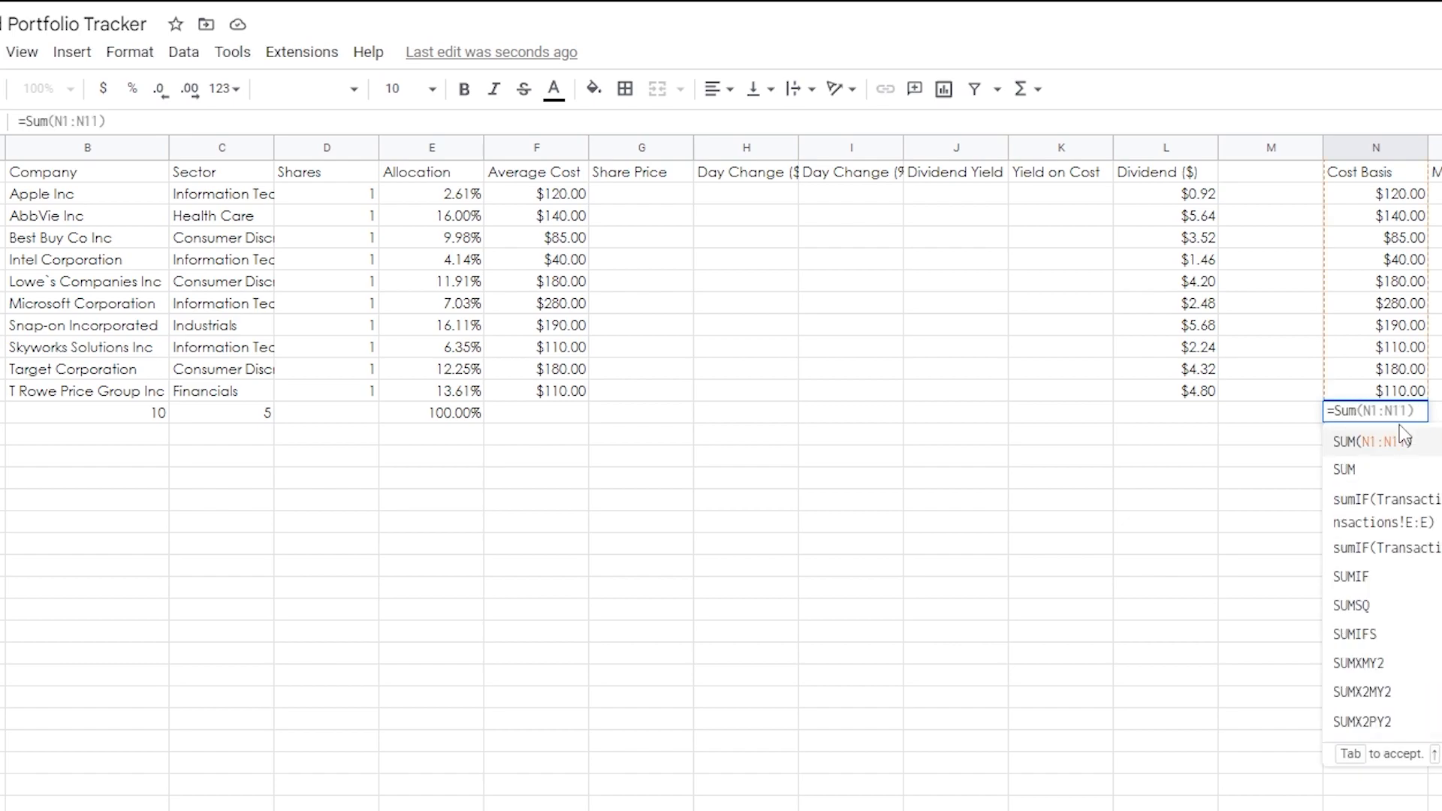
pyautogui.press('Tab')
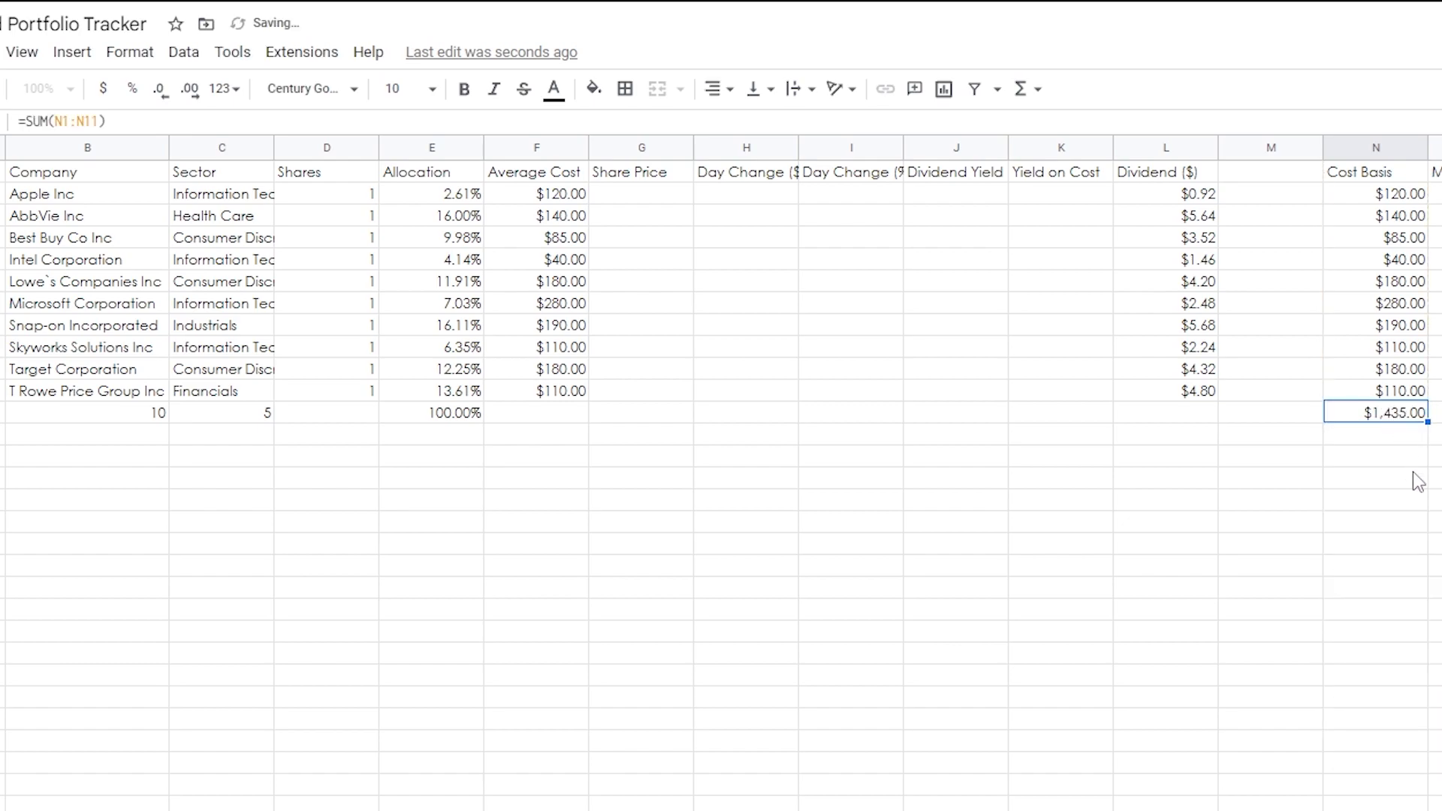
pyautogui.hotkey('ctrl', 'b')
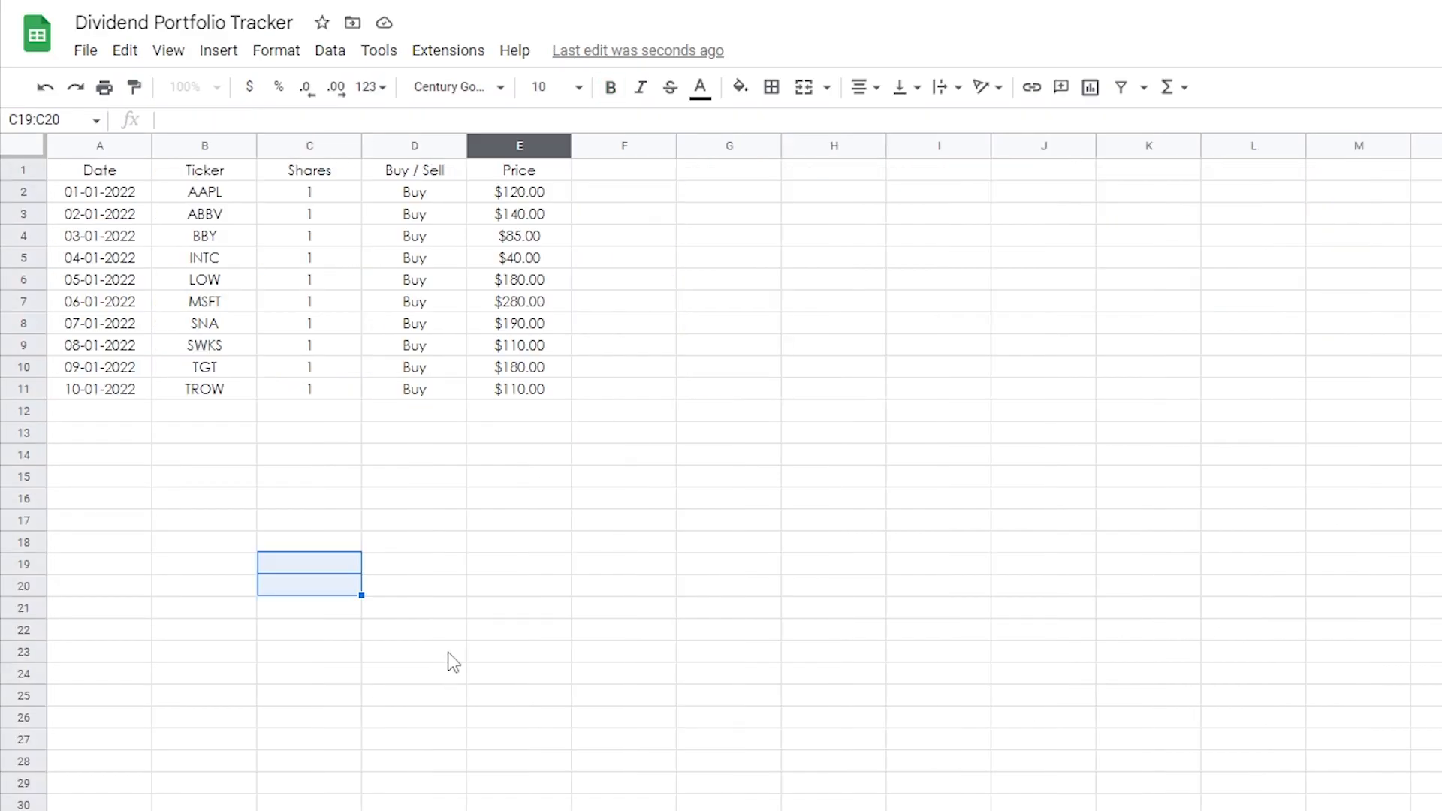
# Set the SNA buy price to 280 in the transaction log and return to the portfolio sheet
pyautogui.click(526, 321)
pyautogui.write('280')
pyautogui.click(560, 393)
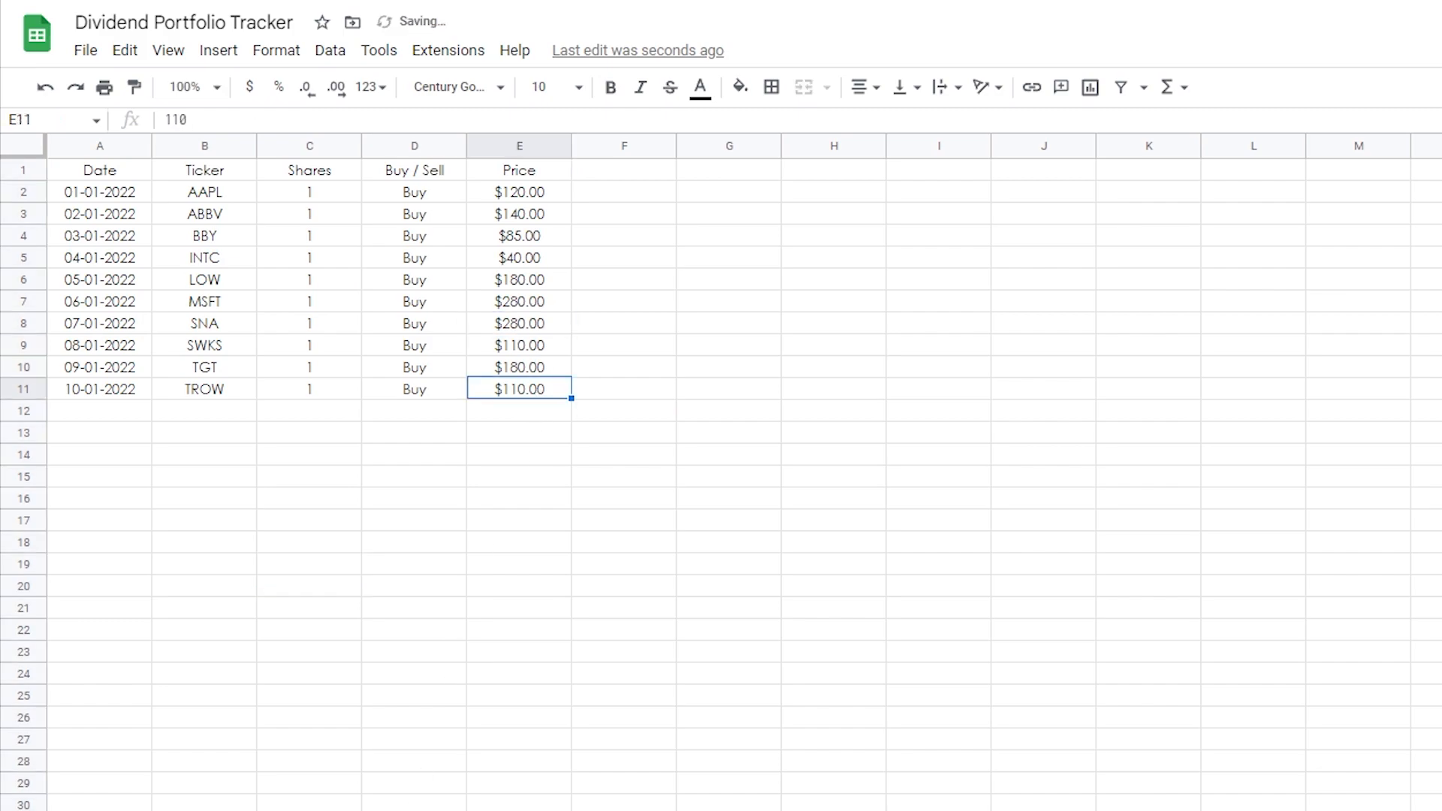
pyautogui.hotkey('ctrl', 'shift', 'pageup')
pyautogui.press('Up')
pyautogui.press('Up')
pyautogui.press('Up')
pyautogui.press('Up')
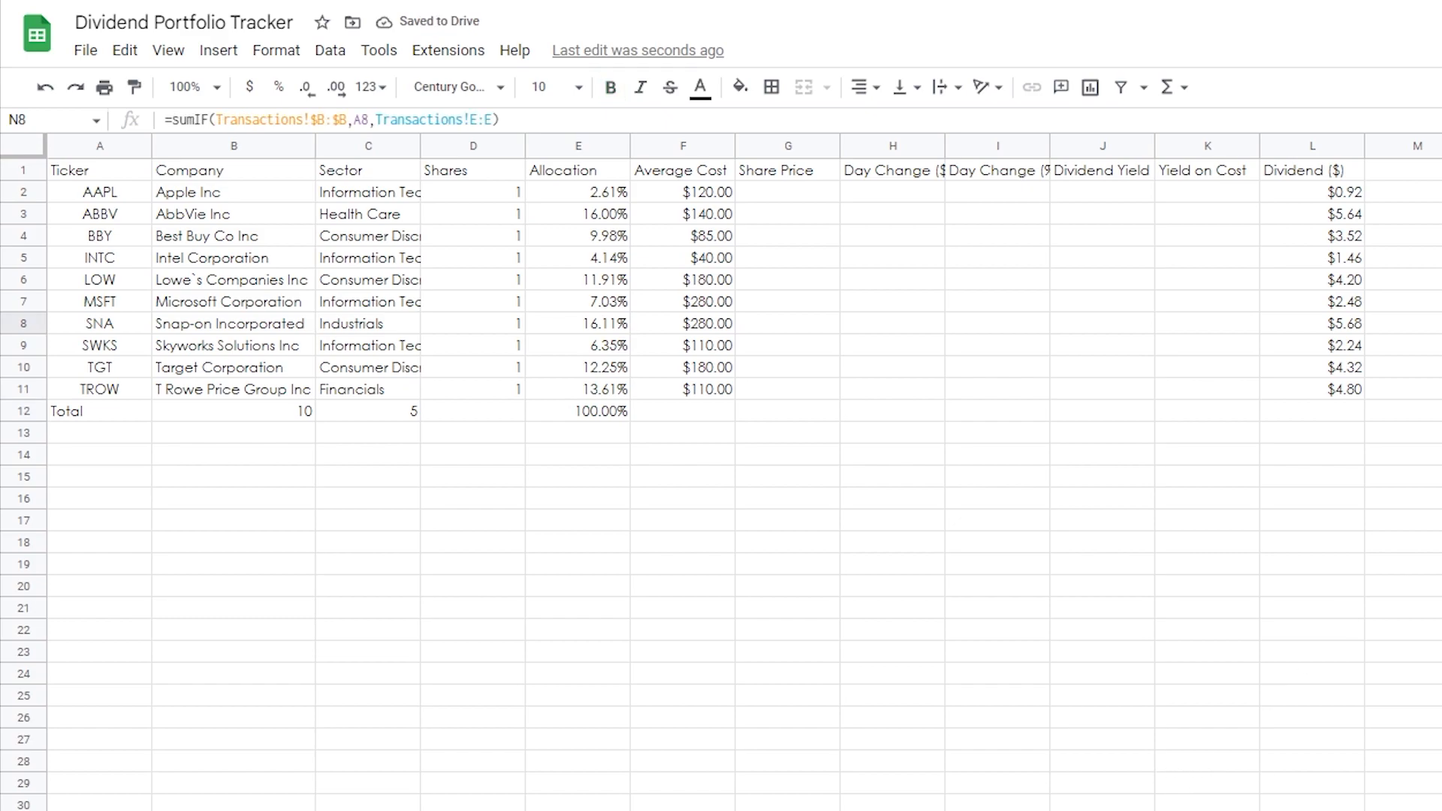
pyautogui.click(1441, 193)
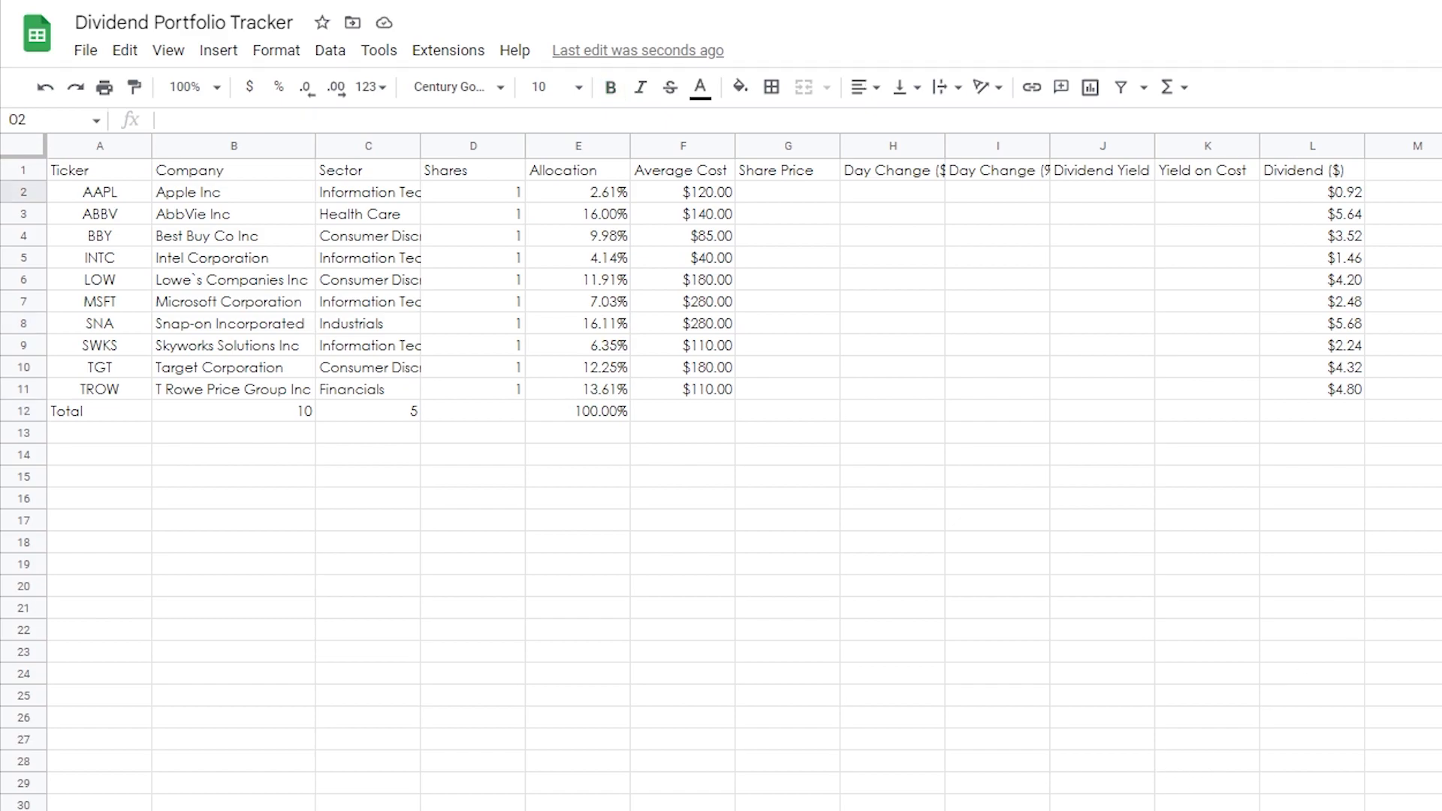
# Enter =GOOGLEFINANCE(A2,"Price") in G2 to fetch Apple's share price
pyautogui.click(771, 196)
pyautogui.write('=goog')
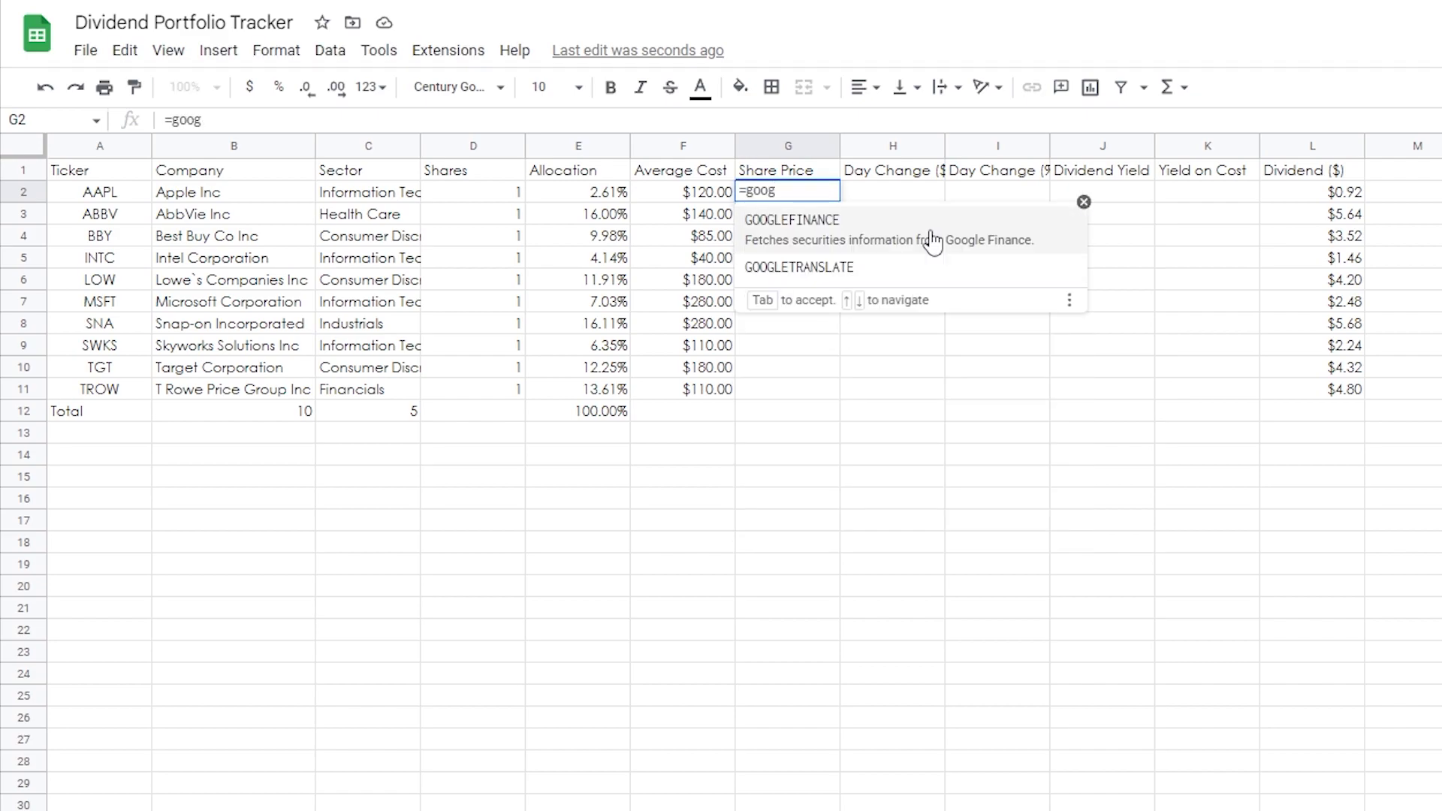
pyautogui.press('Tab')
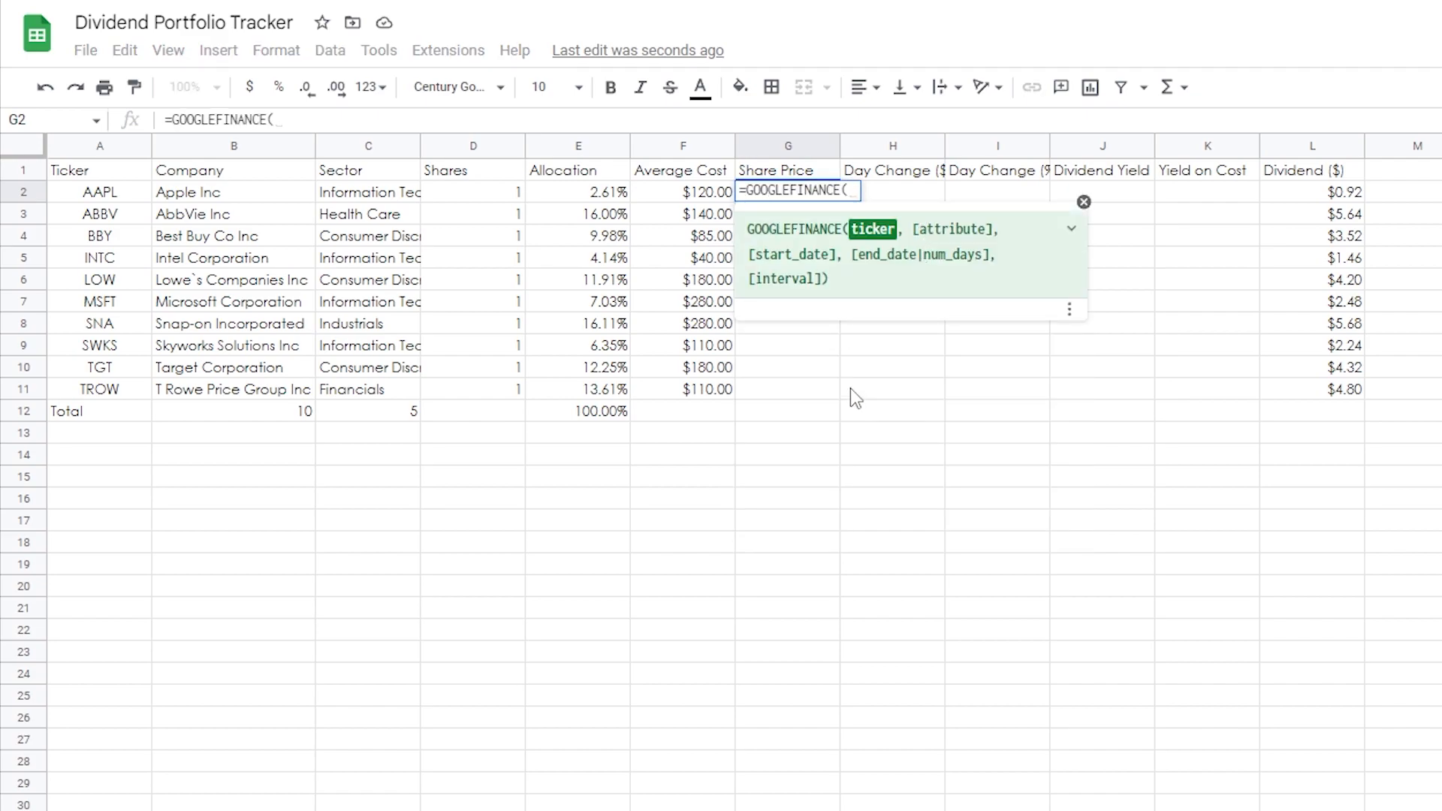
pyautogui.click(106, 196)
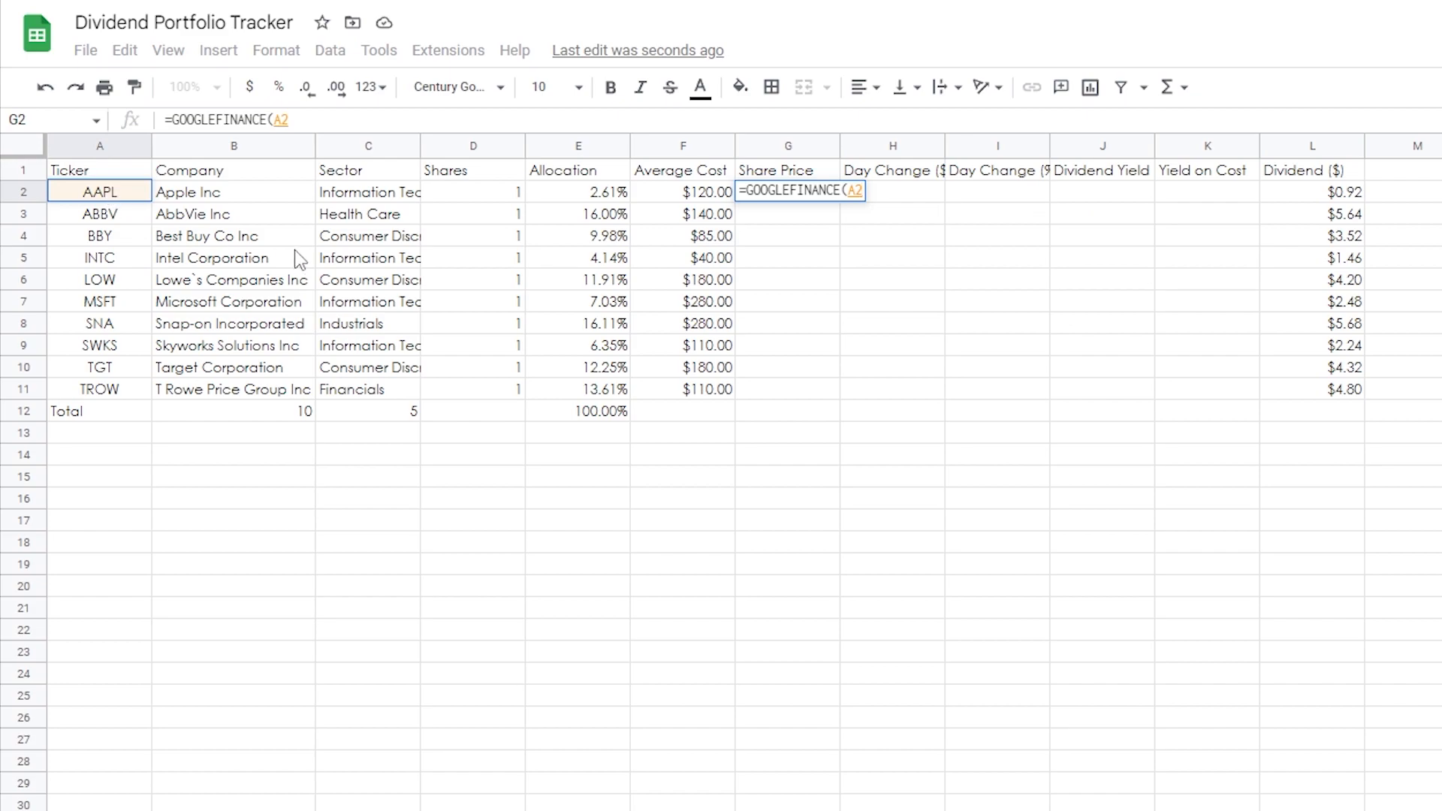
pyautogui.write(',"Price')
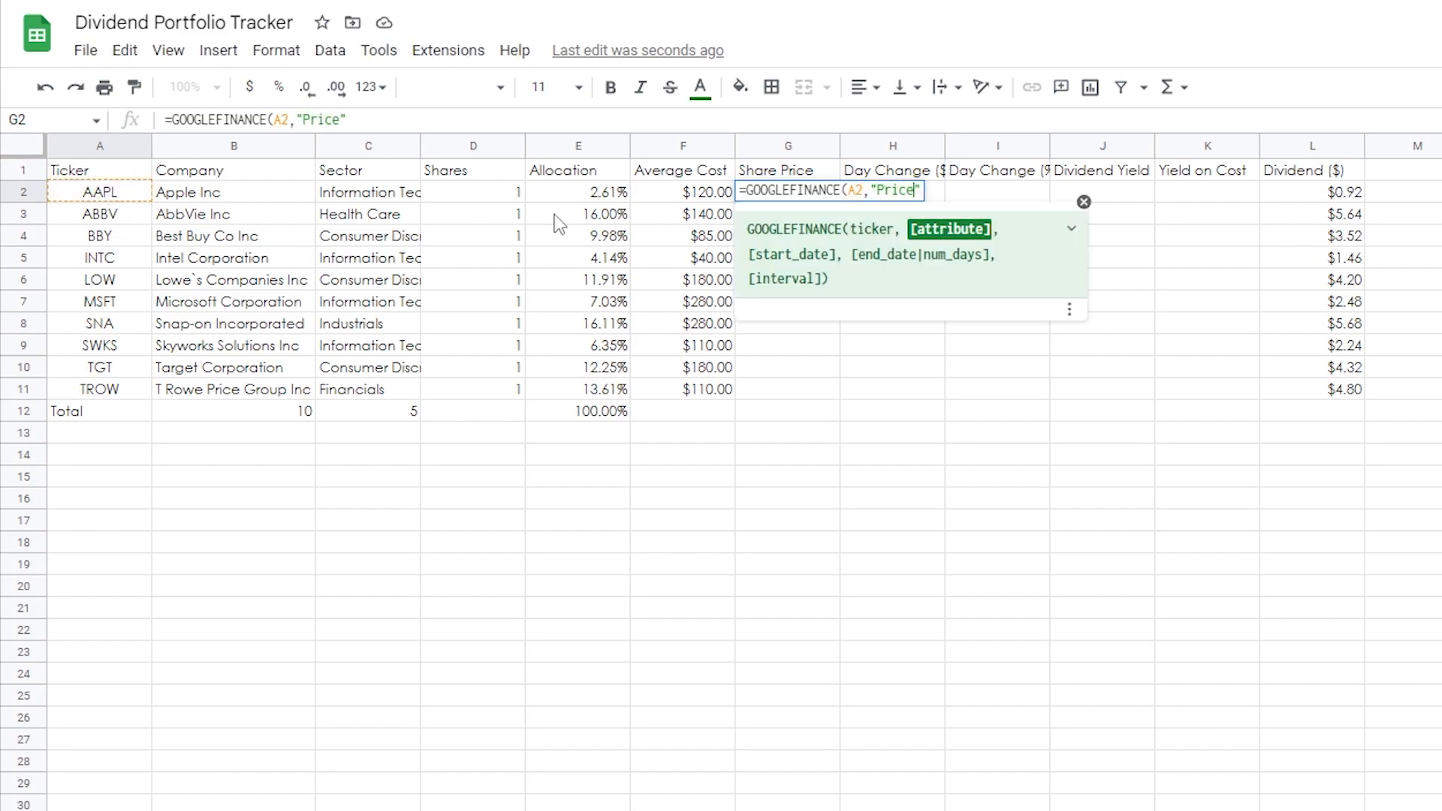
pyautogui.press('Return')
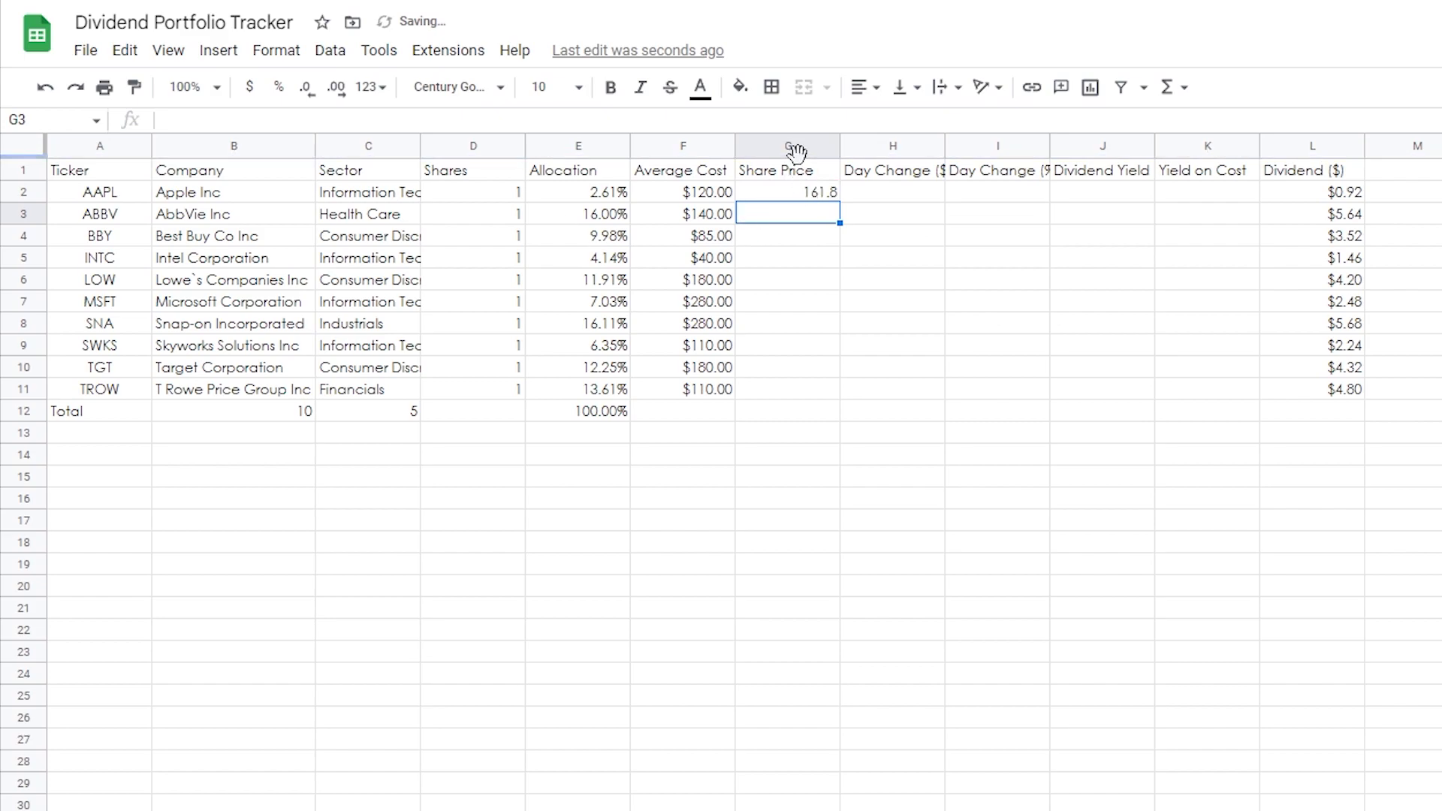
# Format the Share Price column G as currency and fill the G2 formula down to G11
pyautogui.click(796, 152)
pyautogui.click(250, 87)
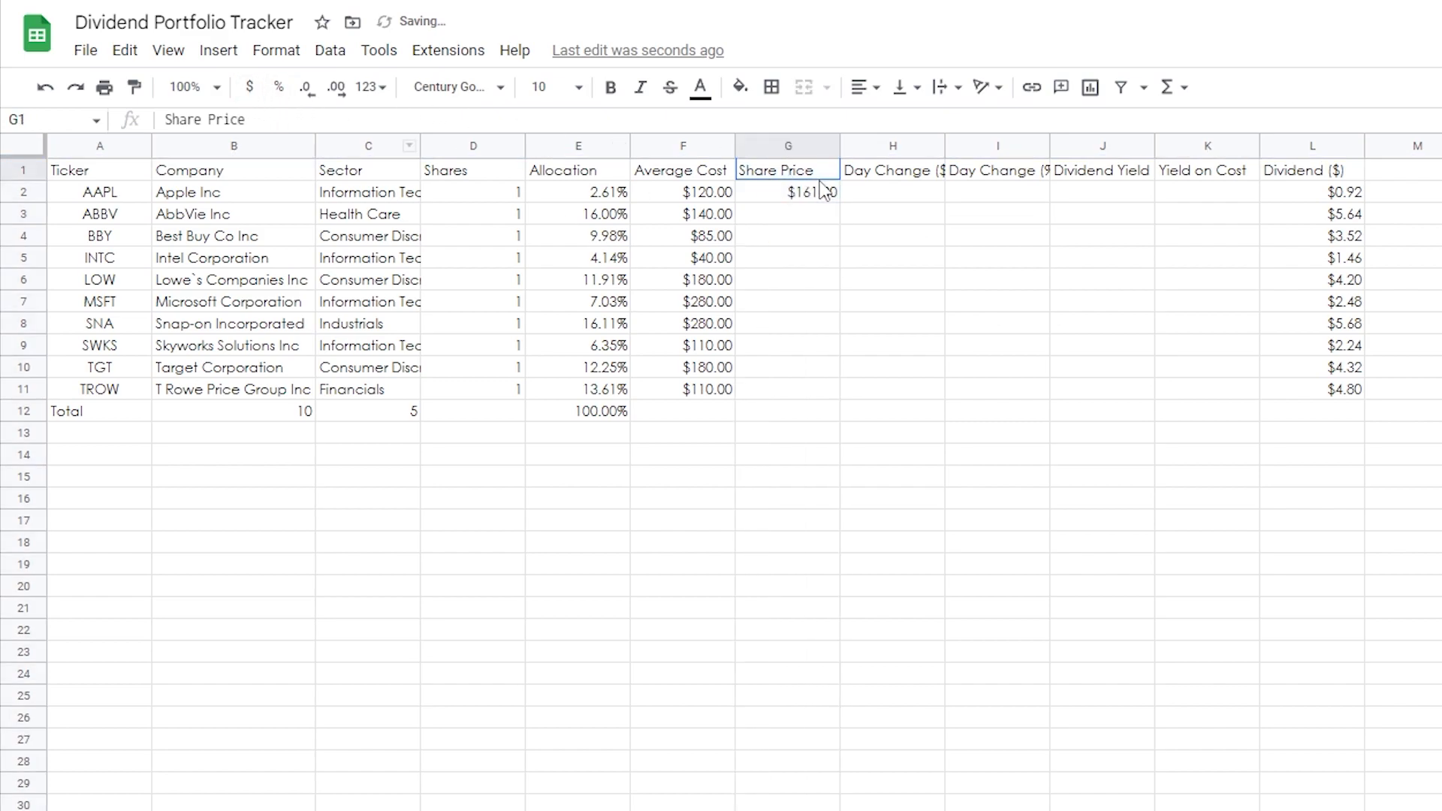
pyautogui.click(824, 191)
pyautogui.moveTo(839, 202); pyautogui.dragTo(826, 392)
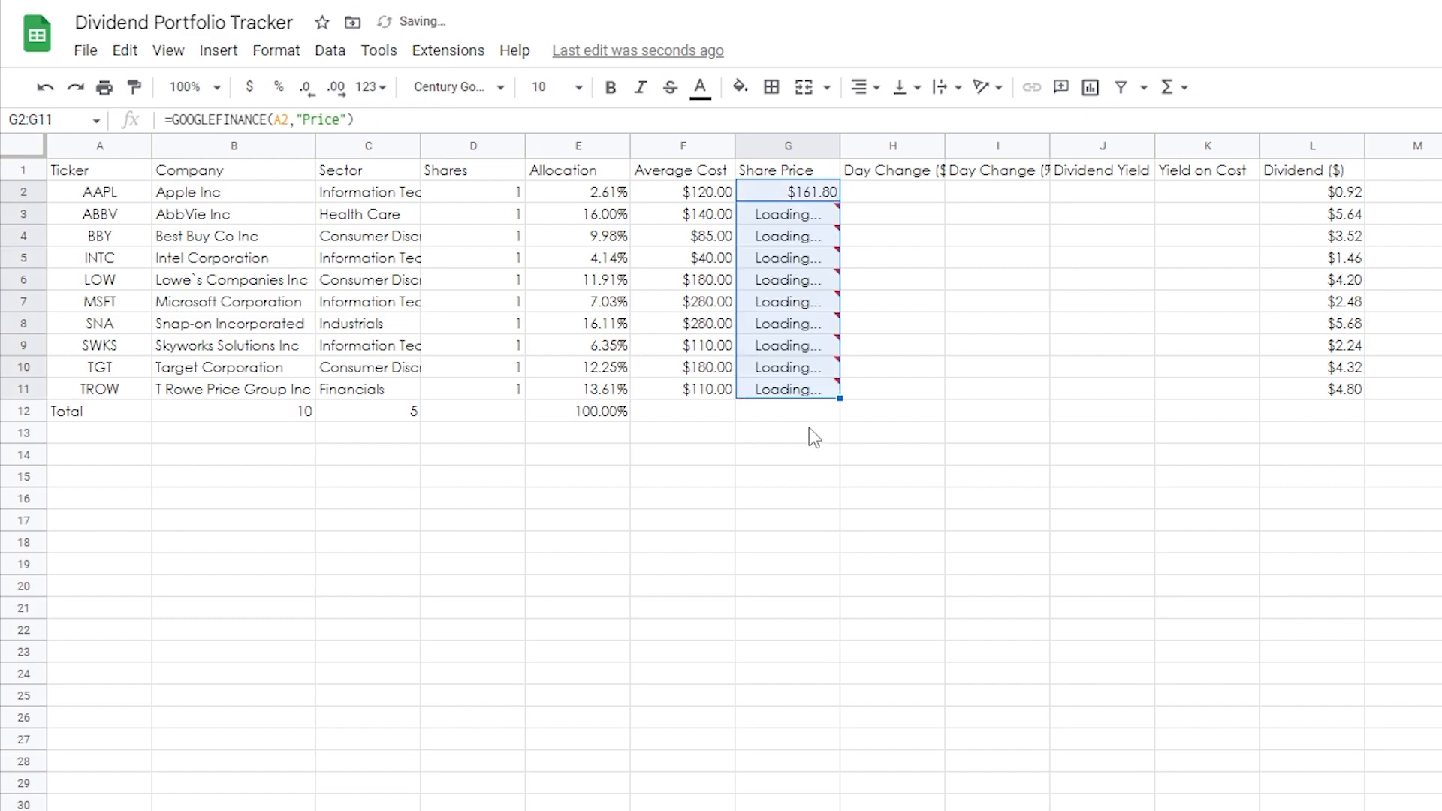
pyautogui.click(816, 434)
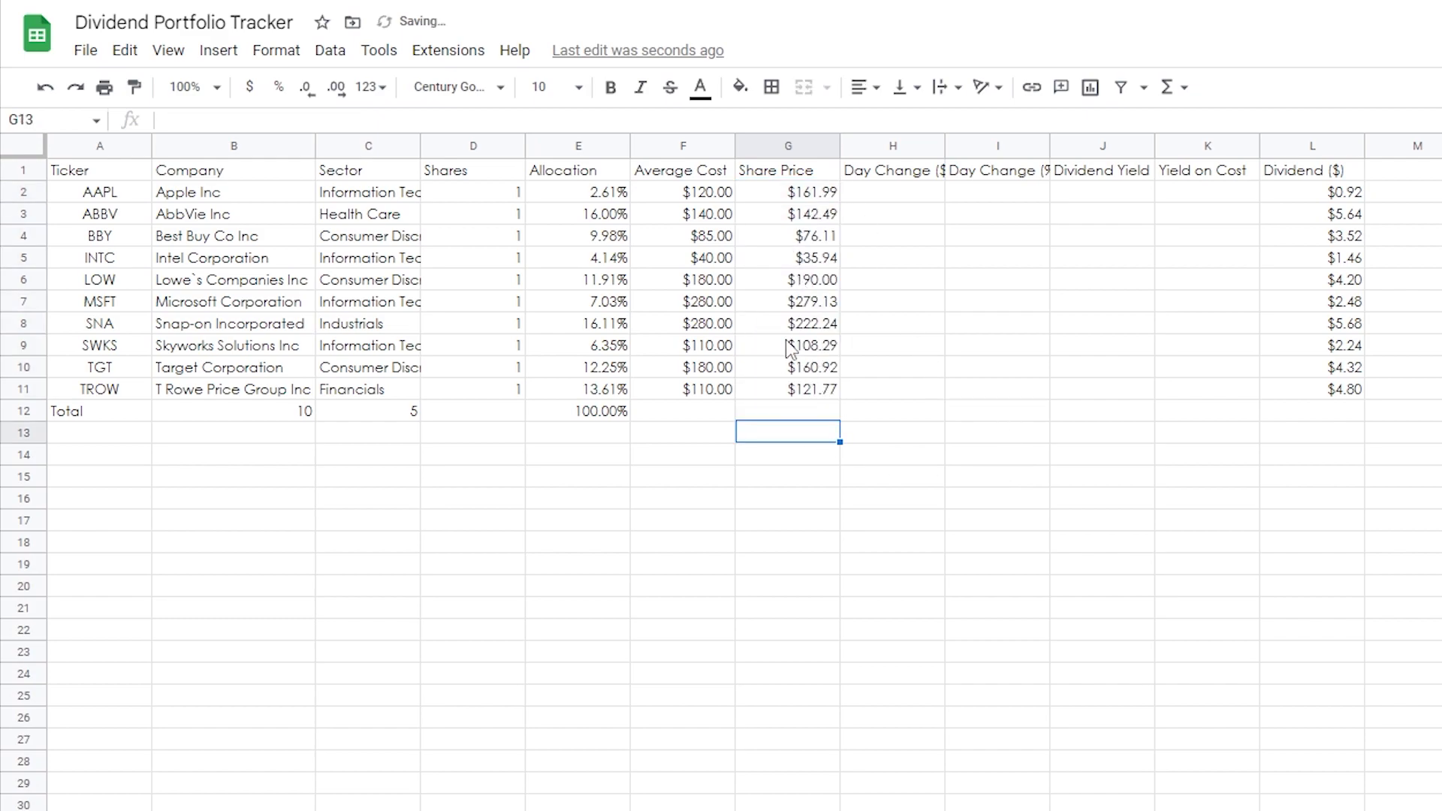
# Enter =GOOGLEFINANCE(A2,"Change") in H2 to fetch Apple's day change in dollars
pyautogui.click(892, 192)
pyautogui.click(220, 120)
pyautogui.write('=google')
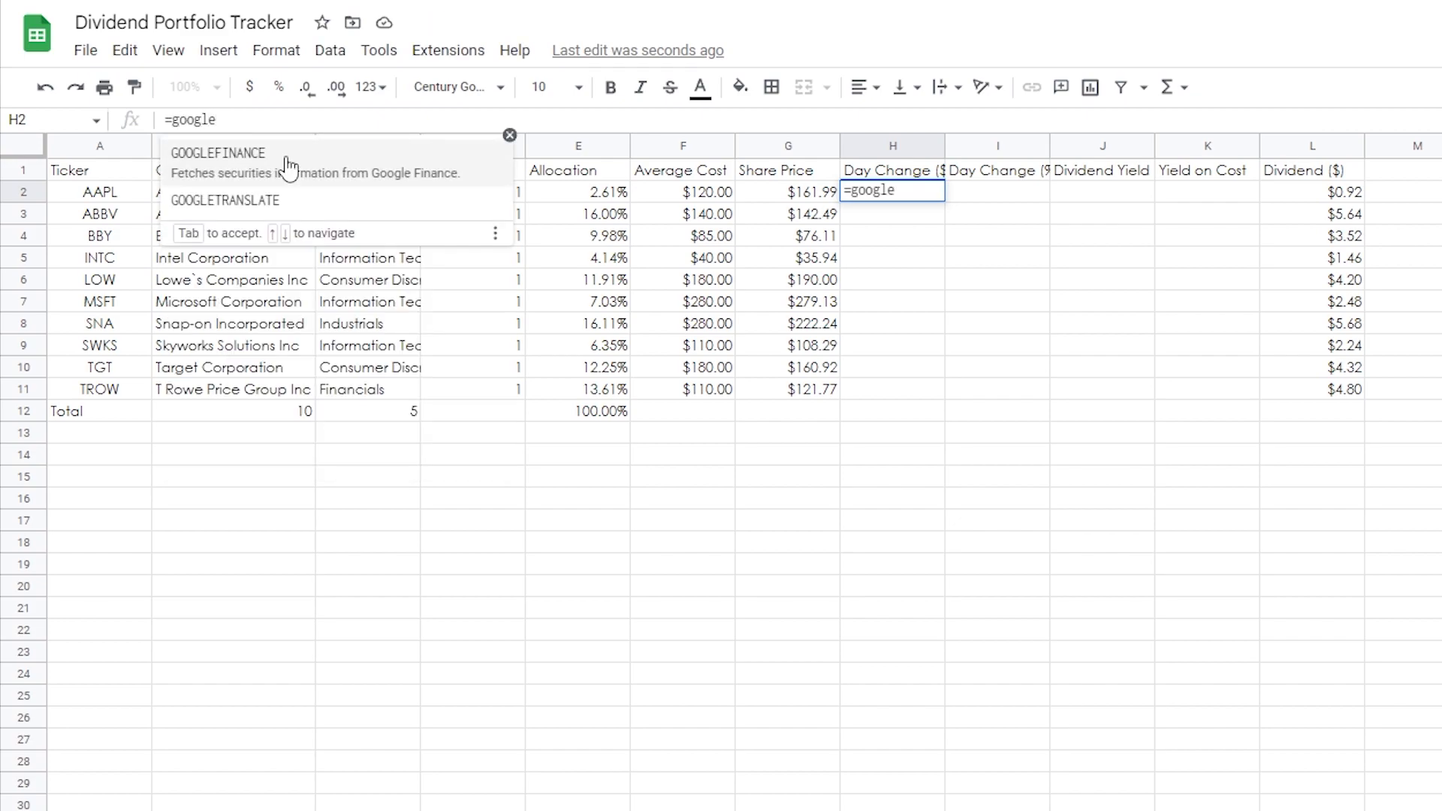
pyautogui.click(270, 155)
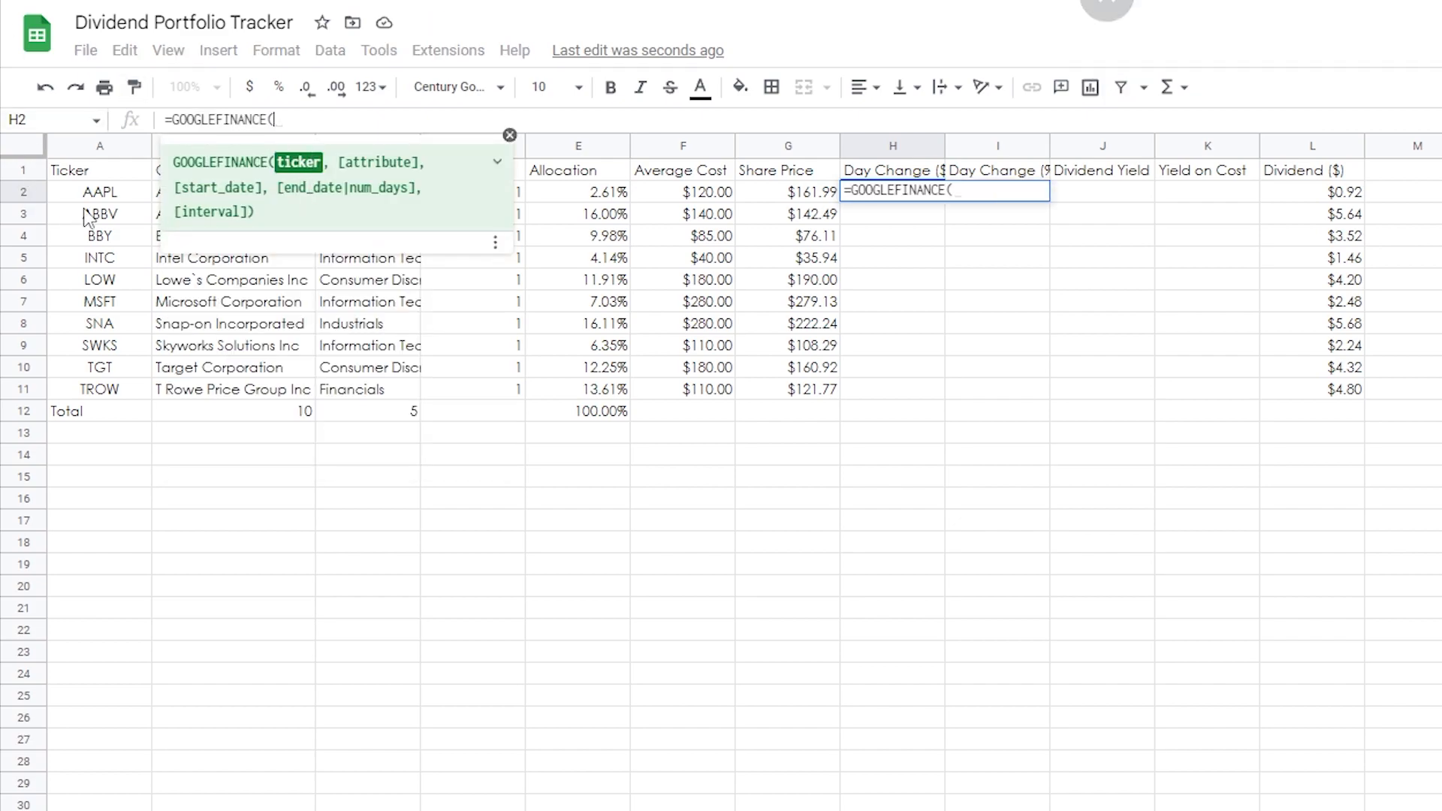
pyautogui.click(105, 196)
pyautogui.write(',')
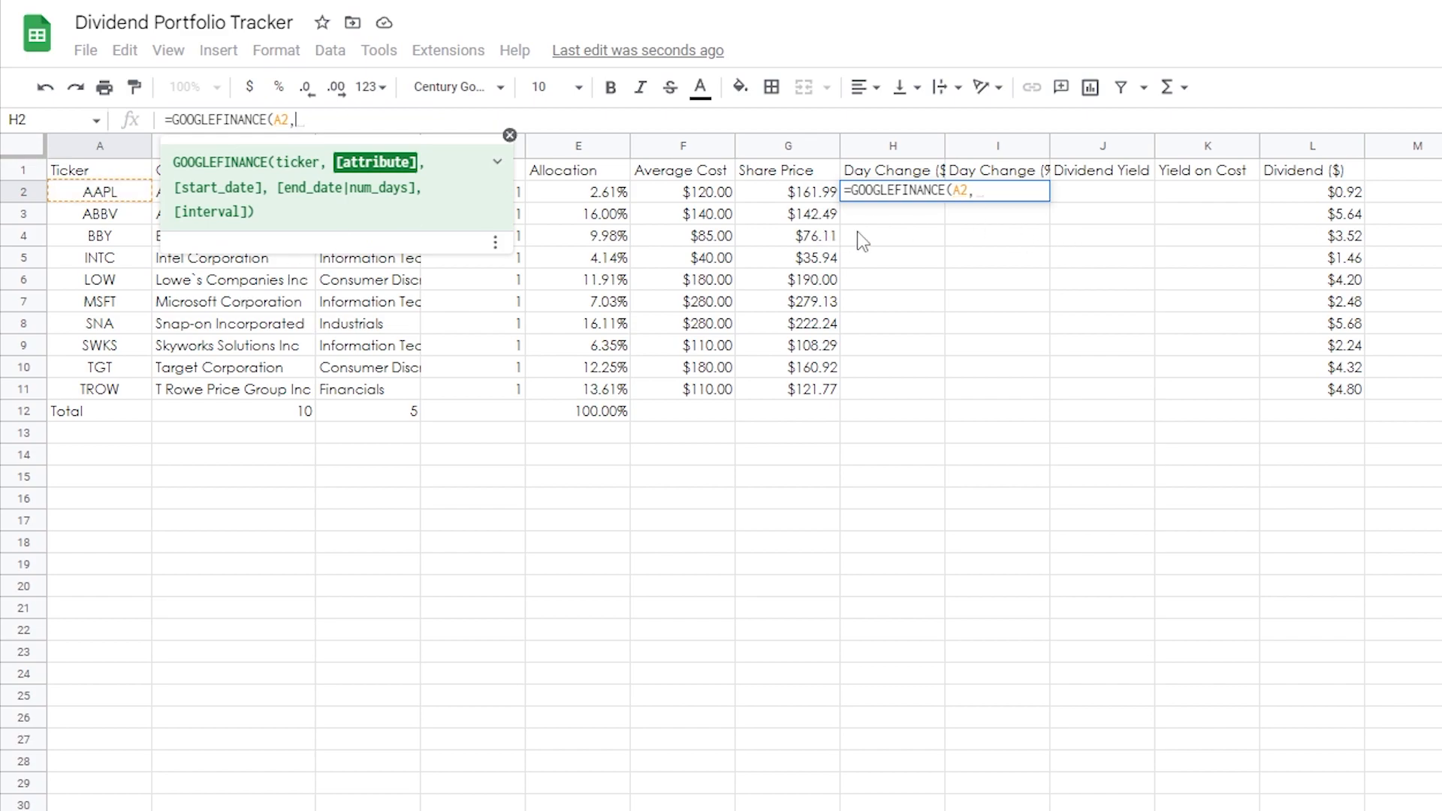
pyautogui.write('""Change')
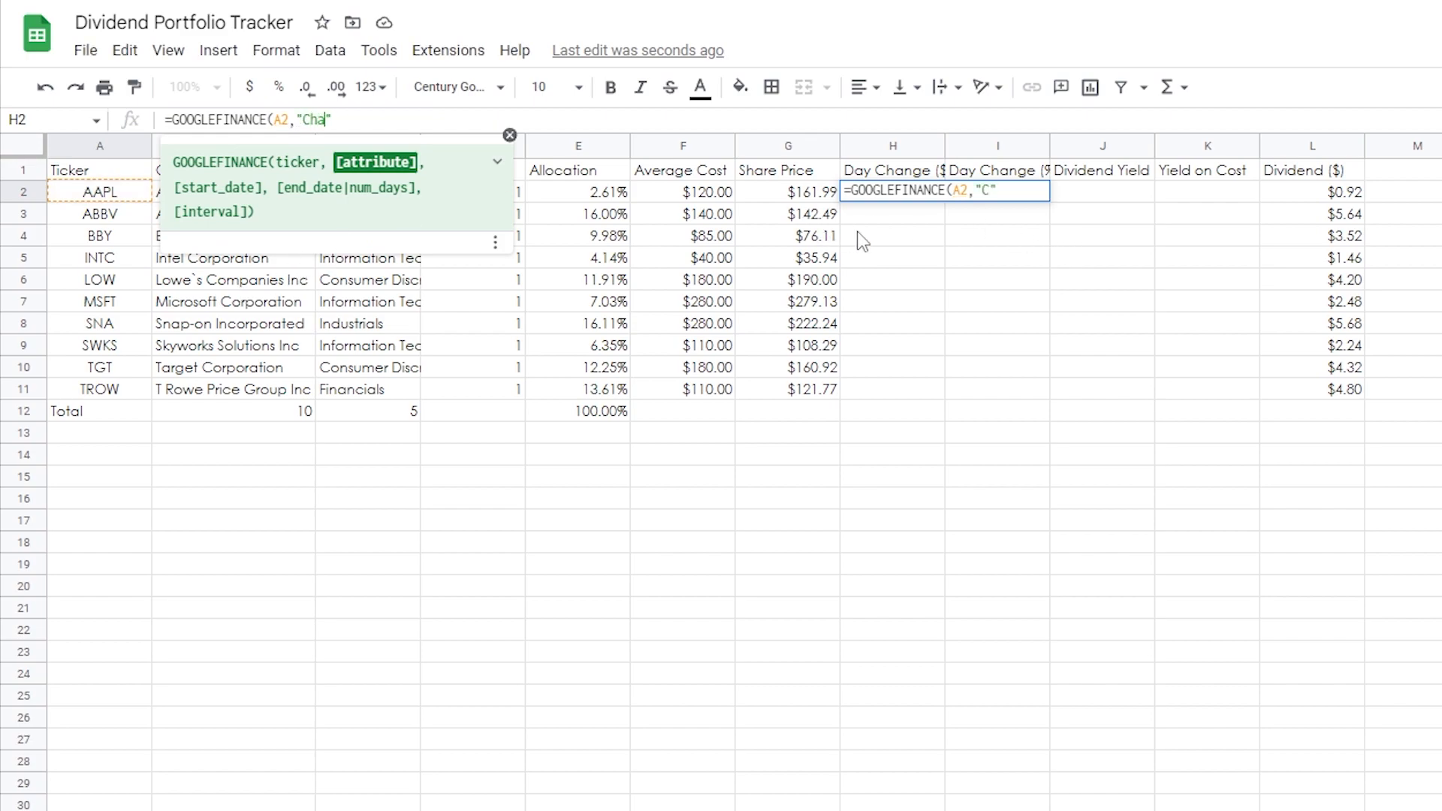
pyautogui.press('Return')
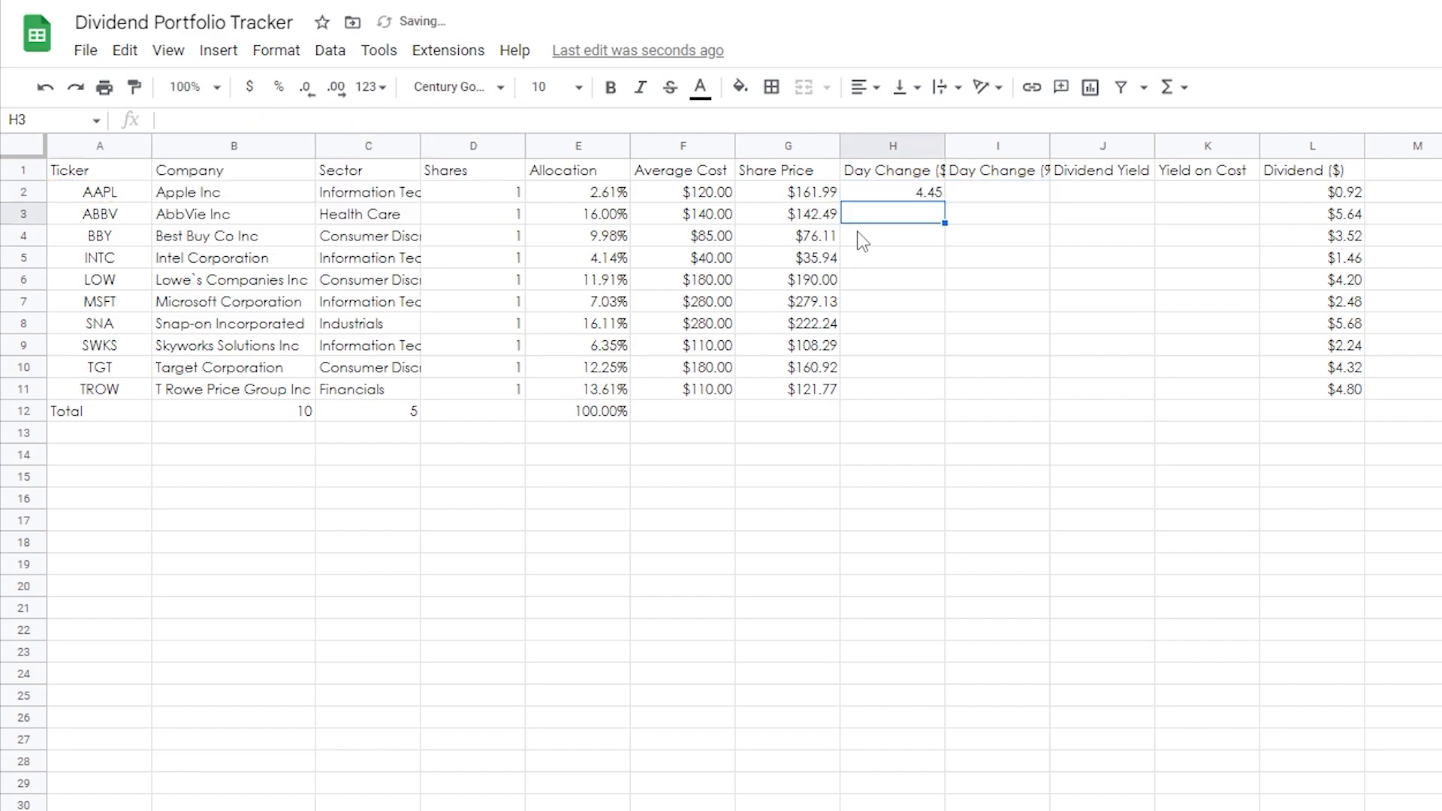
# Format the Day Change ($) column H as currency and fill the H2 formula down to H11
pyautogui.click(892, 146)
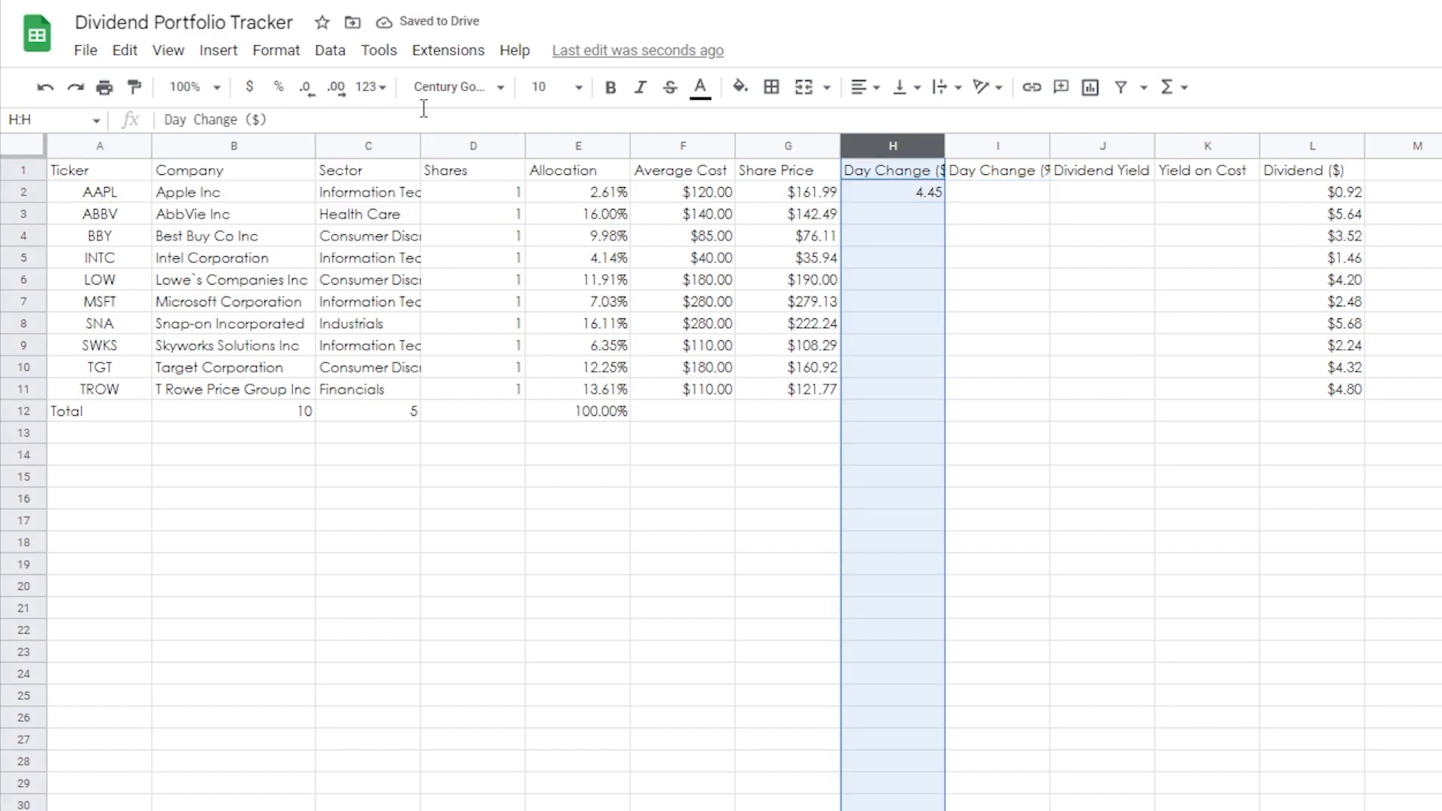
pyautogui.click(250, 86)
pyautogui.click(925, 196)
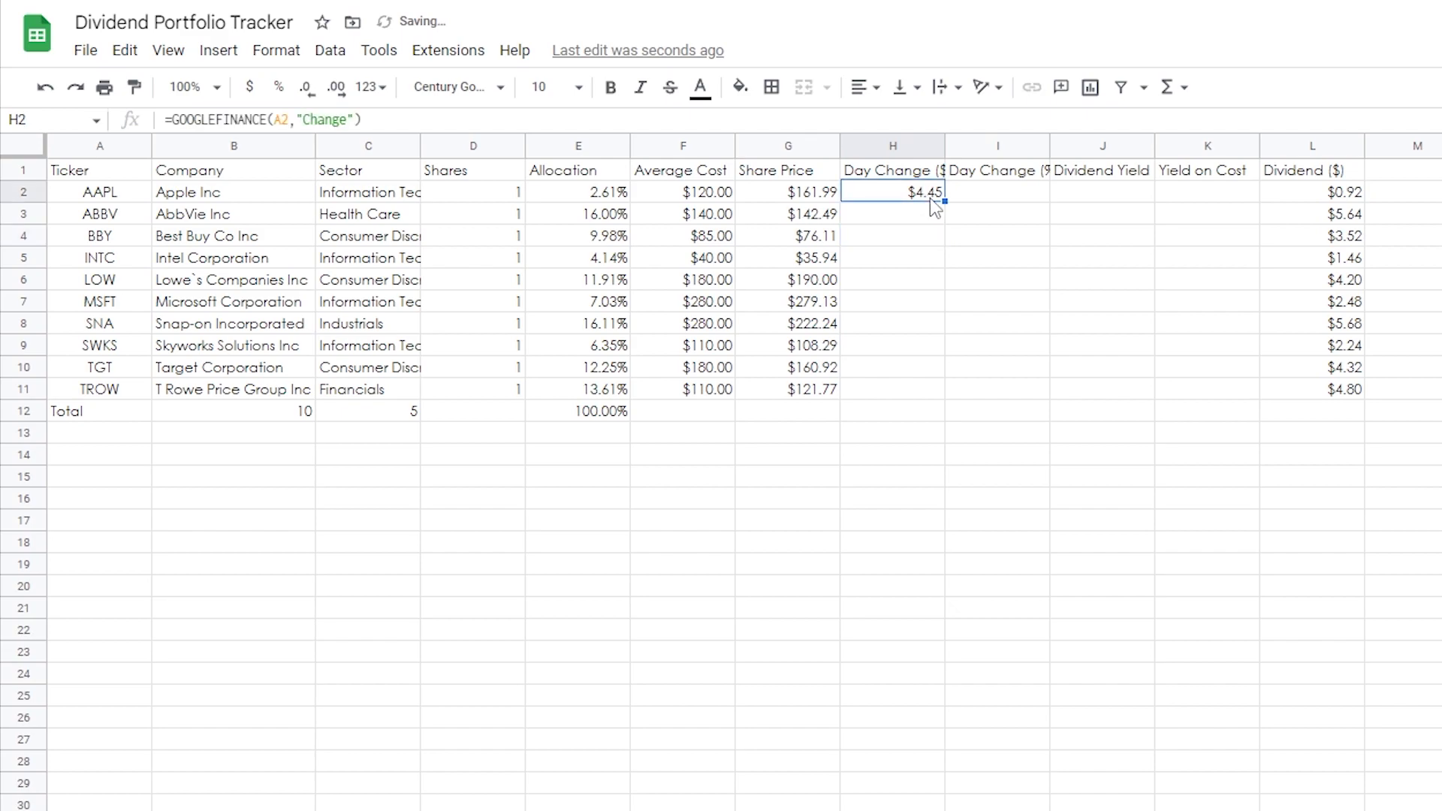
pyautogui.moveTo(943, 199); pyautogui.dragTo(939, 389)
pyautogui.click(931, 475)
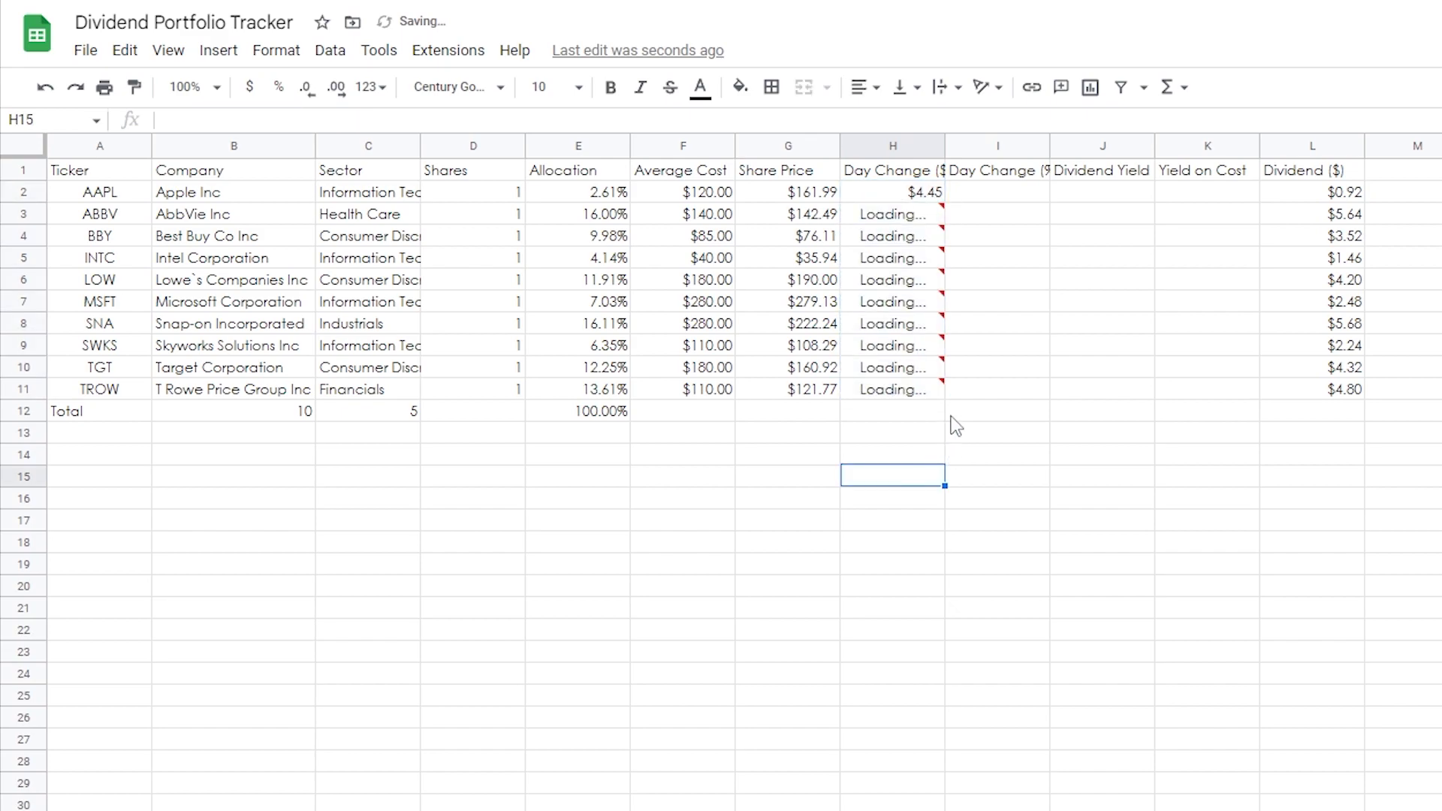
# Copy the GOOGLEFINANCE formula text from H2 into I2 with its A2 reference unchanged
pyautogui.click(991, 193)
pyautogui.click(916, 202)
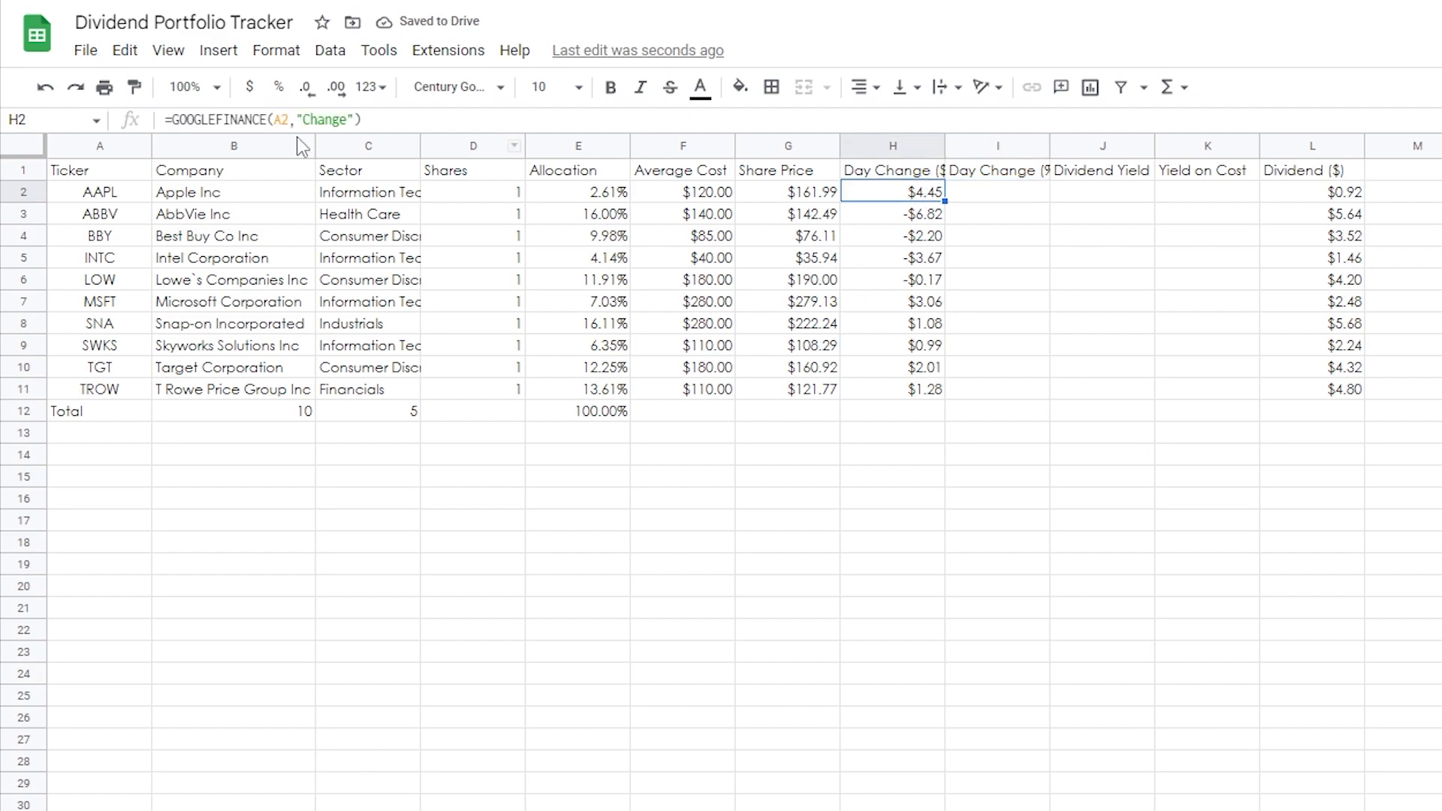
pyautogui.tripleClick(368, 120)
pyautogui.hotkey('ctrl', 'c')
pyautogui.click(1001, 193)
pyautogui.click(371, 120)
pyautogui.hotkey('ctrl', 'v')
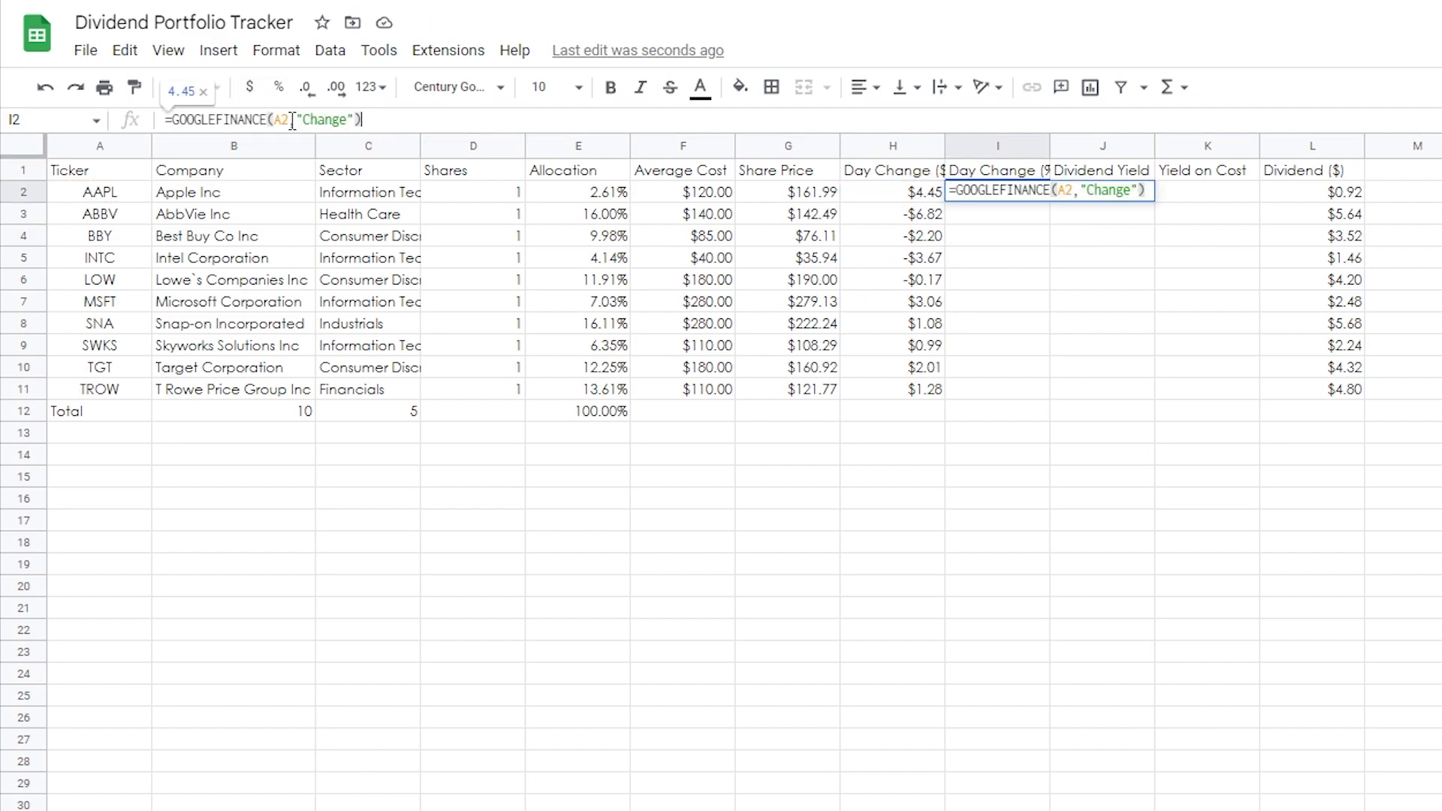
# Change the attribute in I2 to "Changepct" and divide the result by 100
pyautogui.click(347, 120)
pyautogui.write('pct')
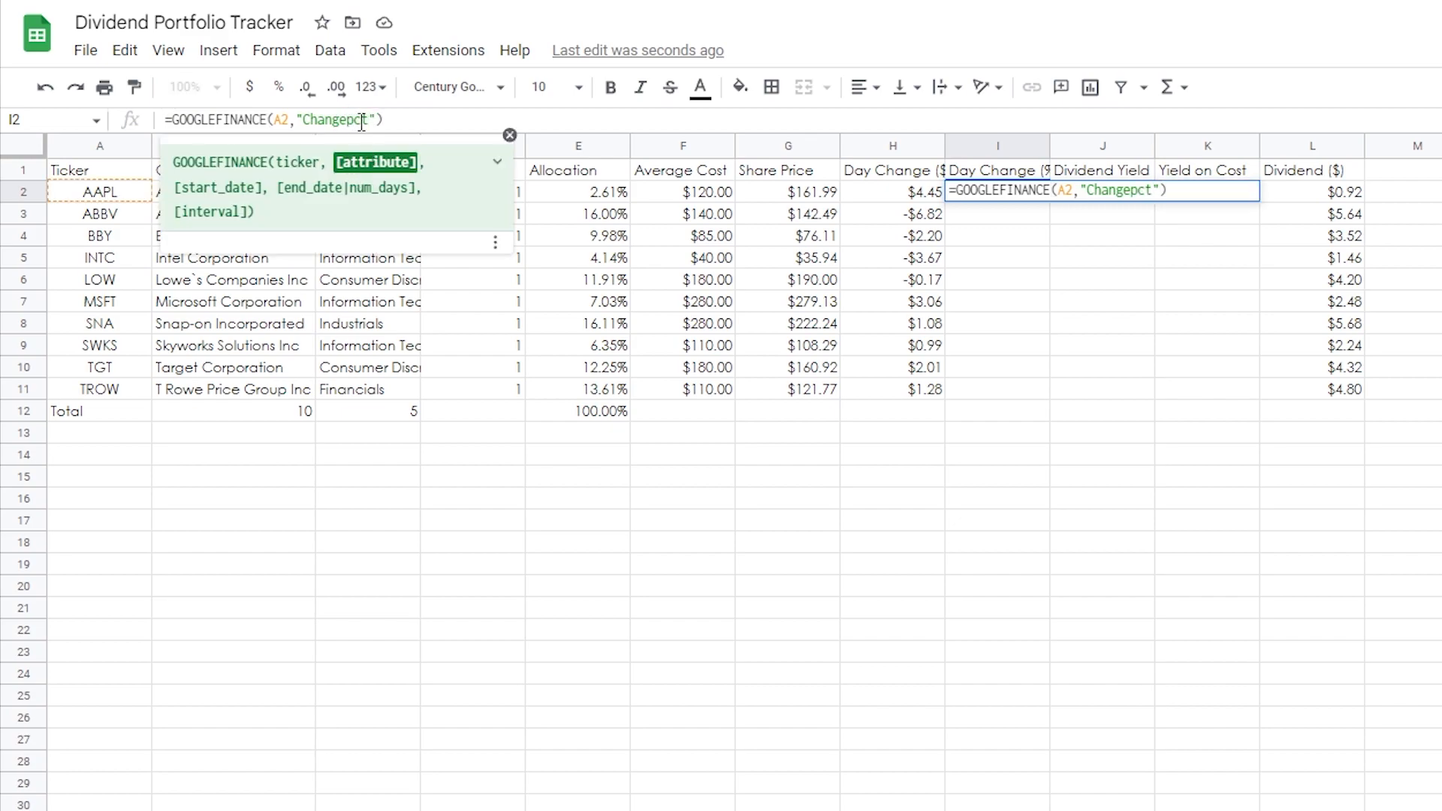
pyautogui.click(417, 118)
pyautogui.write('/100')
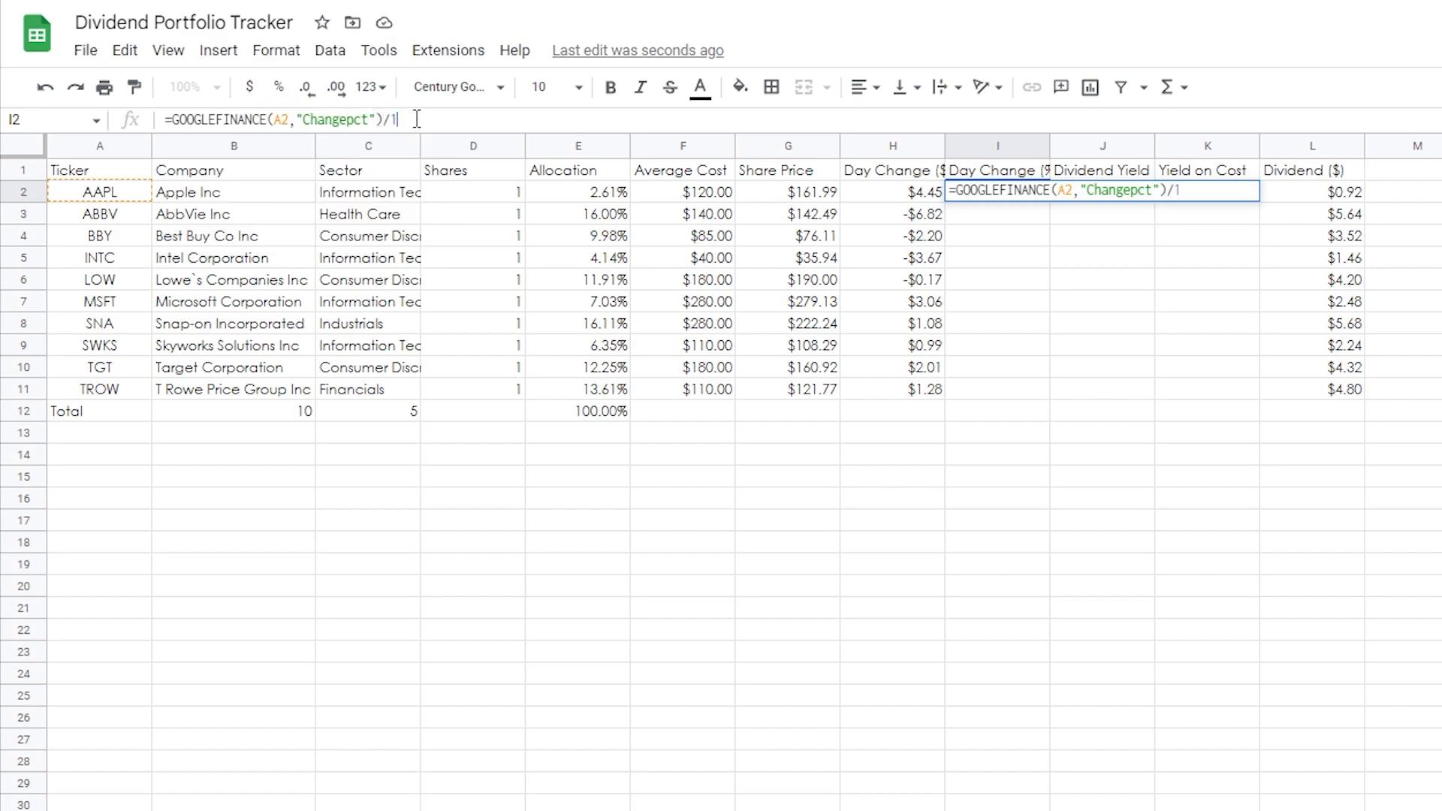
pyautogui.press('BackSpace')
pyautogui.press('Return')
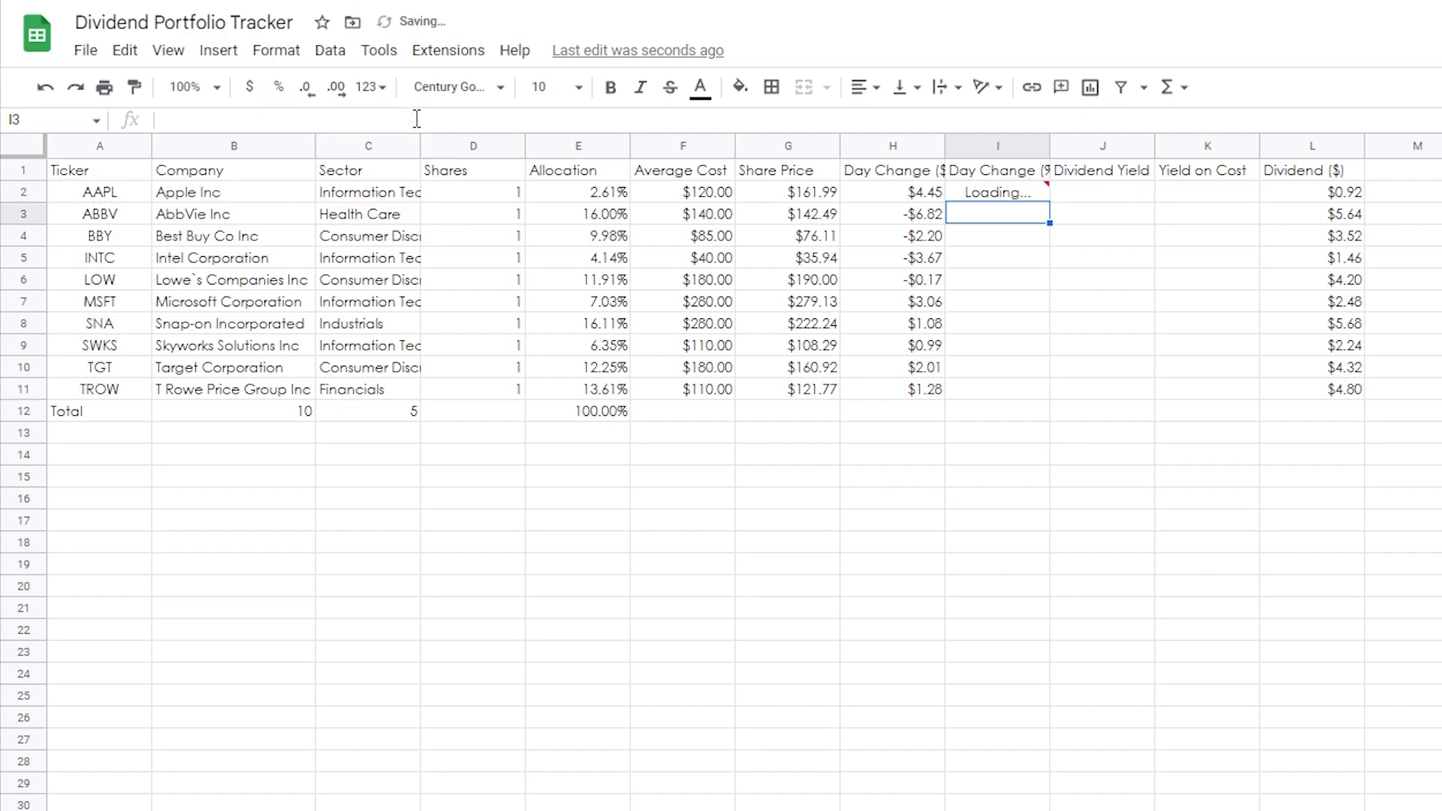
# Format the Day Change (%) column I as percent and fill the I2 formula down to I11
pyautogui.click(1012, 146)
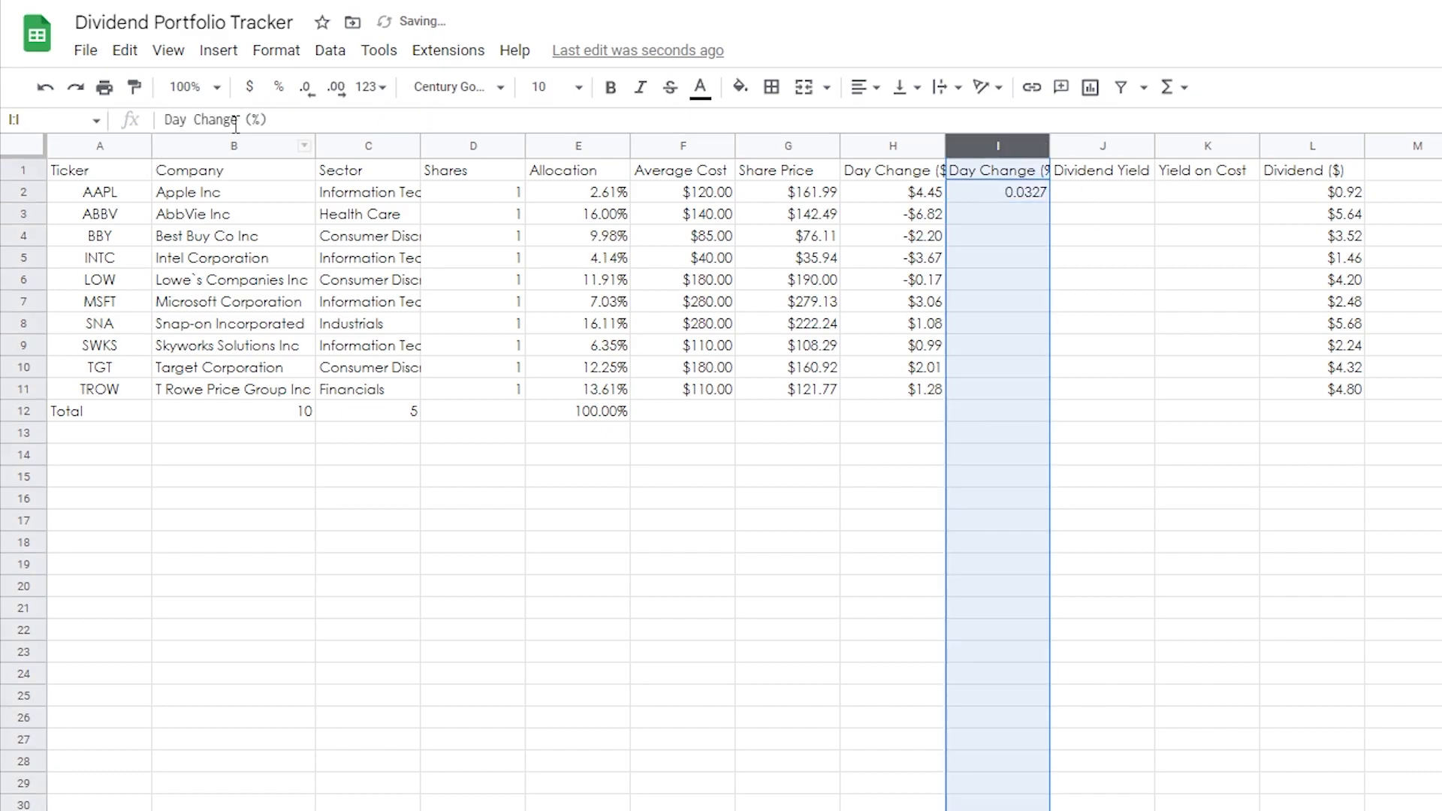
pyautogui.click(280, 87)
pyautogui.click(1043, 197)
pyautogui.moveTo(1048, 203); pyautogui.dragTo(1027, 390)
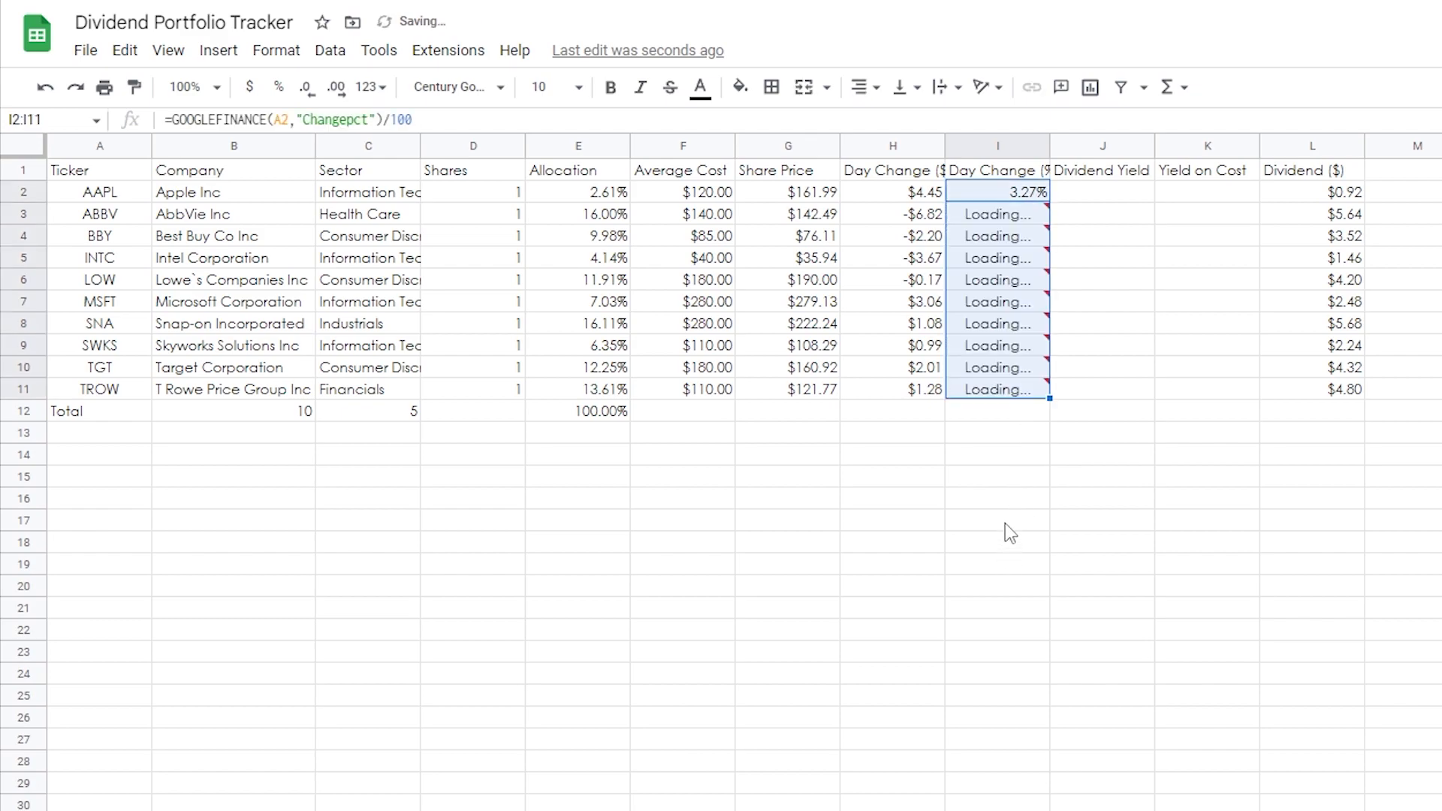
pyautogui.click(1010, 259)
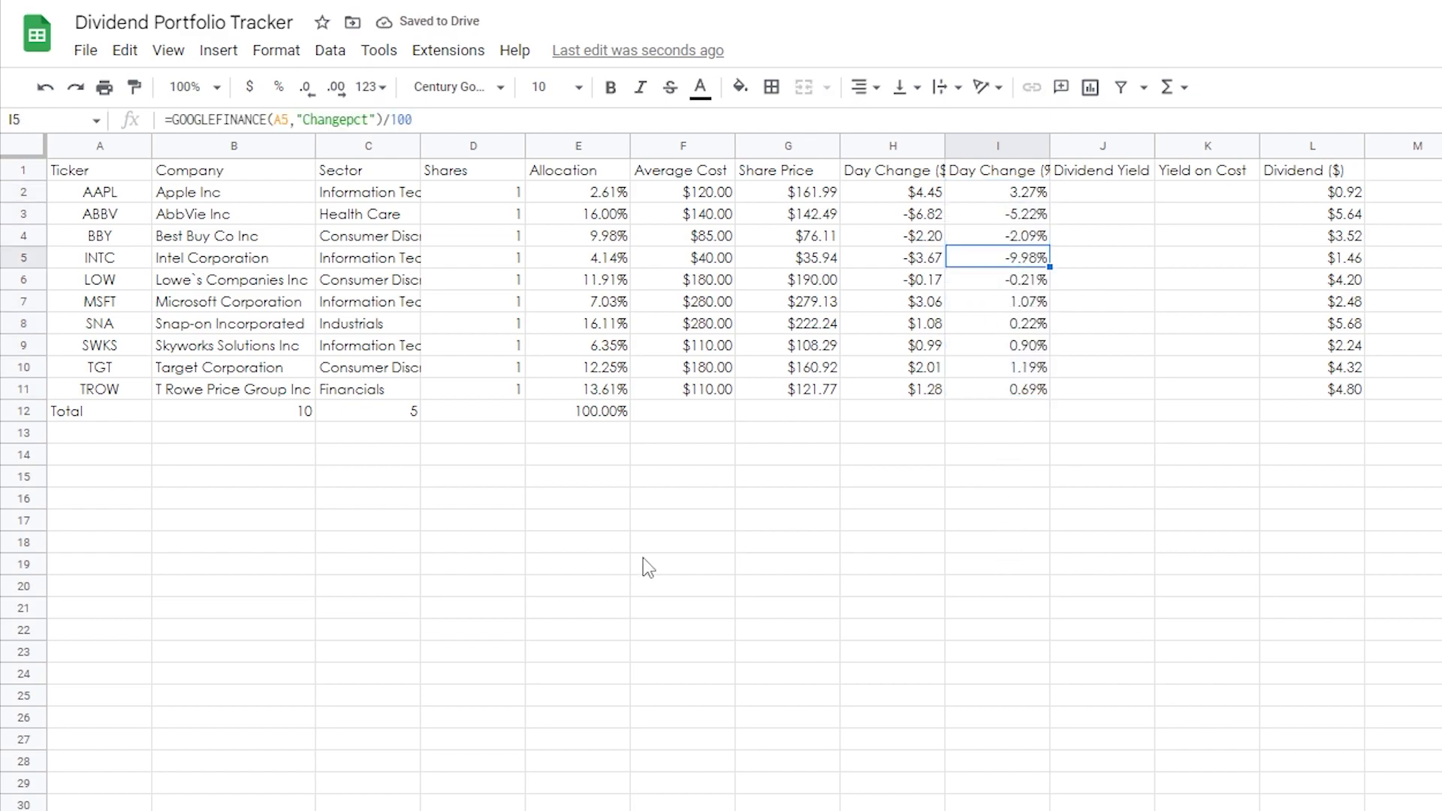
# Average the daily percentage changes in I12 with =AVERAGE(I2:I11)
pyautogui.click(1006, 413)
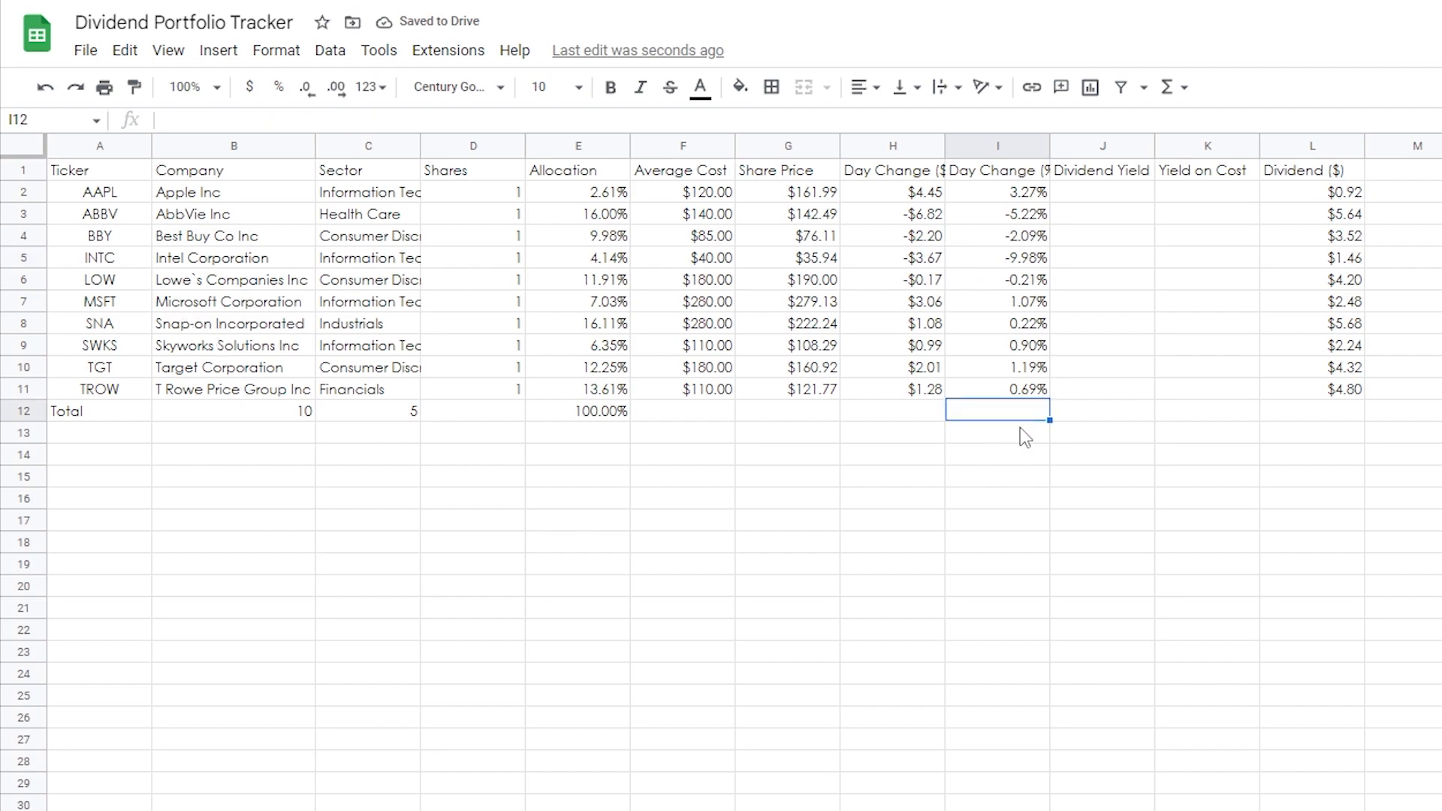
pyautogui.write('=a')
pyautogui.press('BackSpace')
pyautogui.press('BackSpace')
pyautogui.write('=')
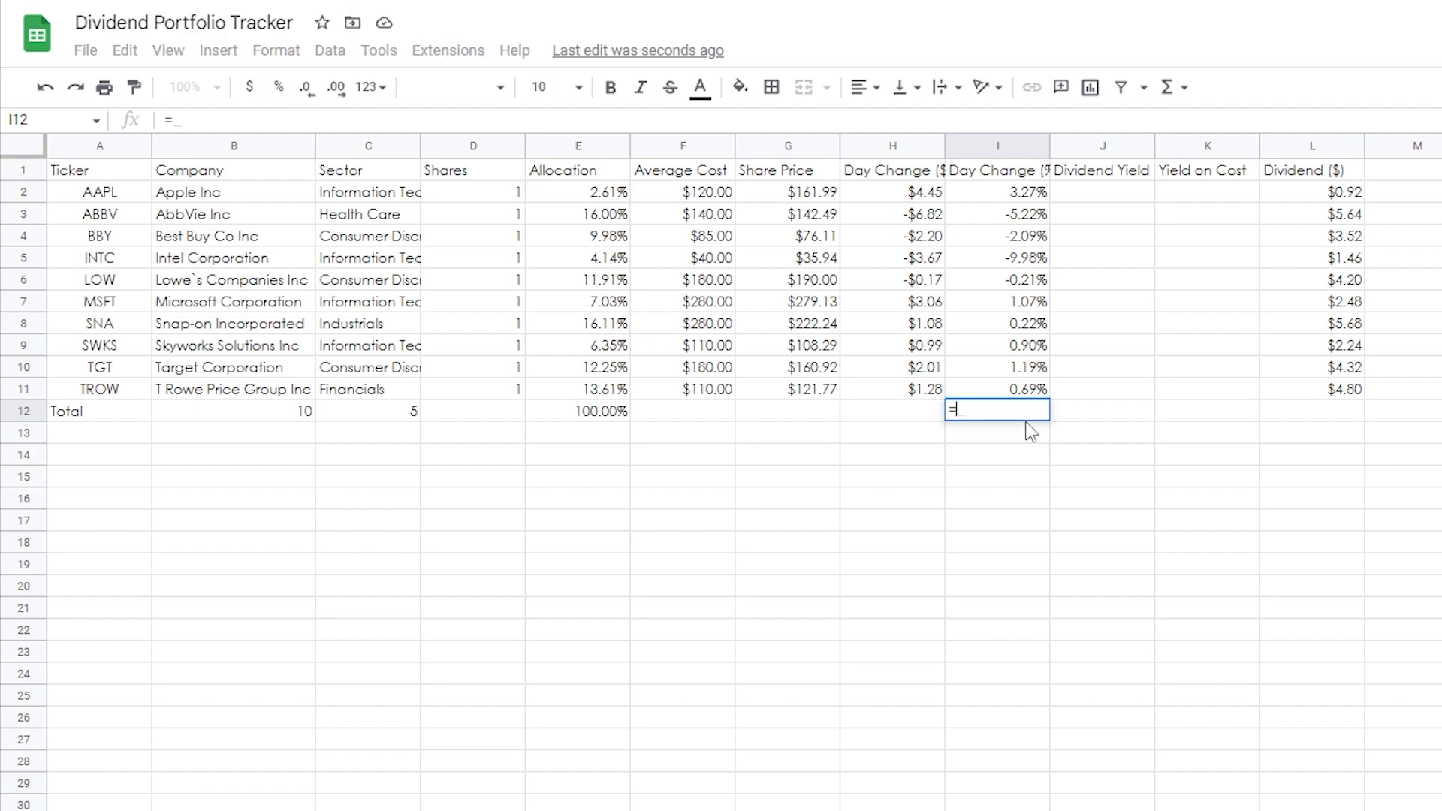
pyautogui.write('avera')
pyautogui.click(1029, 446)
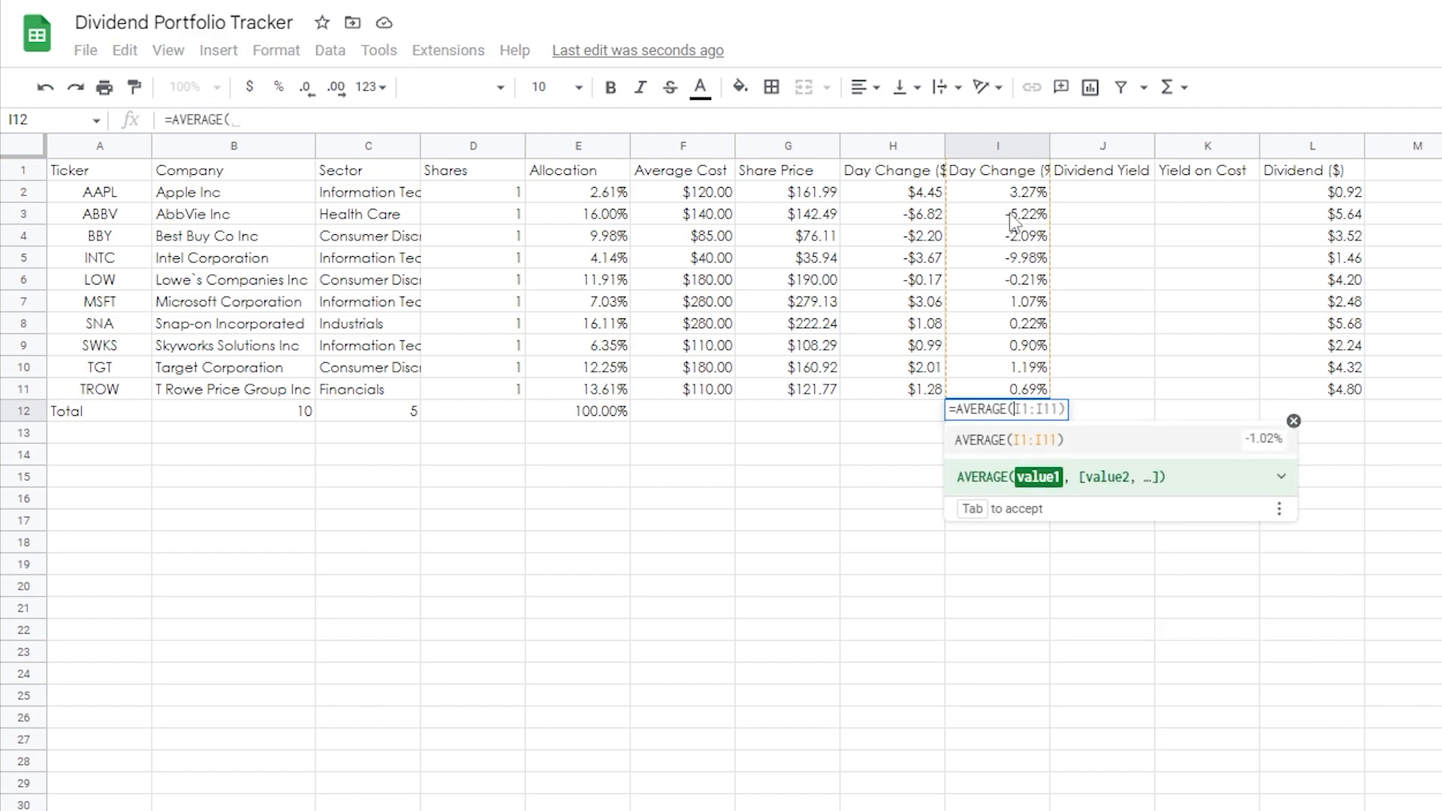
pyautogui.moveTo(1014, 193); pyautogui.dragTo(1044, 387)
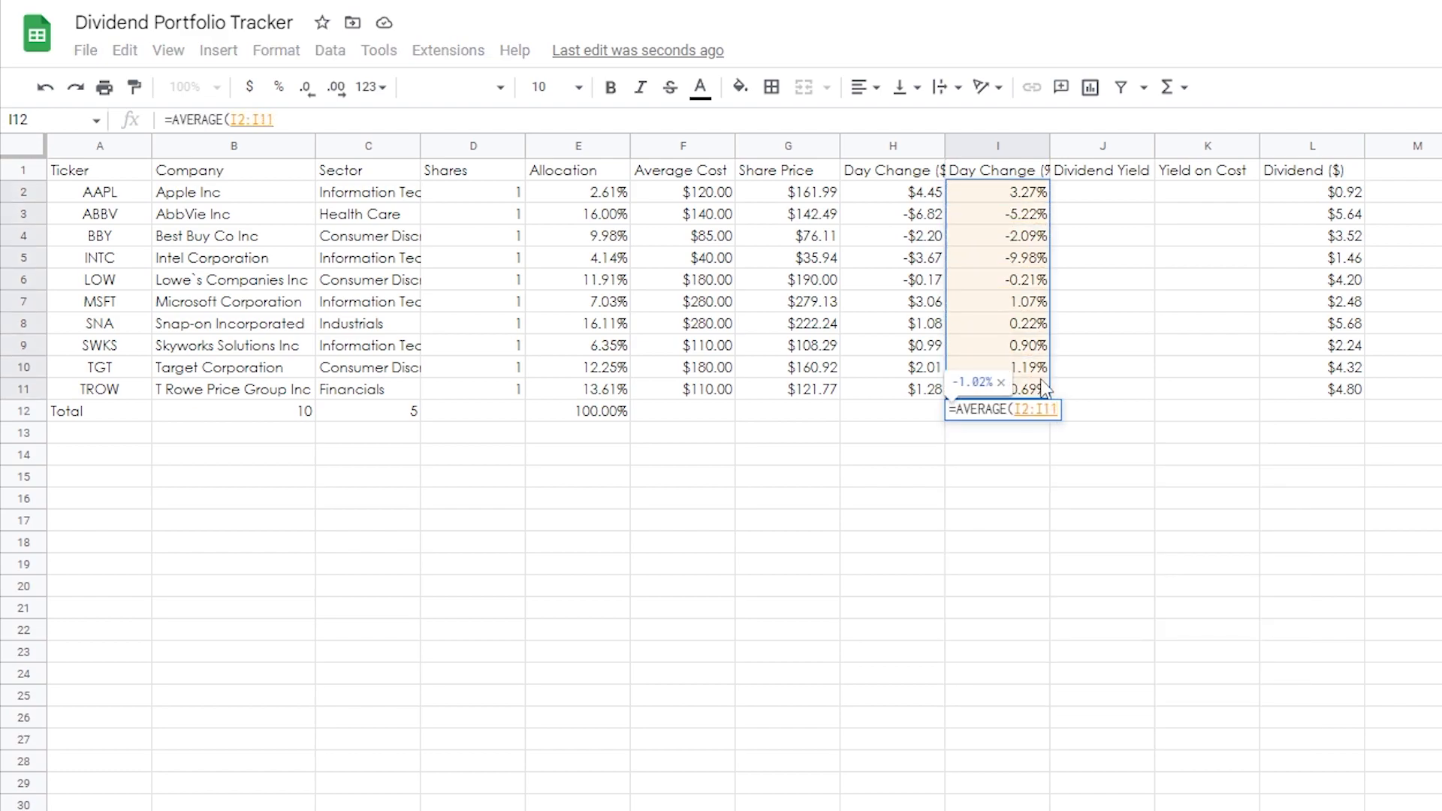
pyautogui.press('Return')
# Make the whole Total row 12 and the header row 1 bold
pyautogui.click(1005, 413)
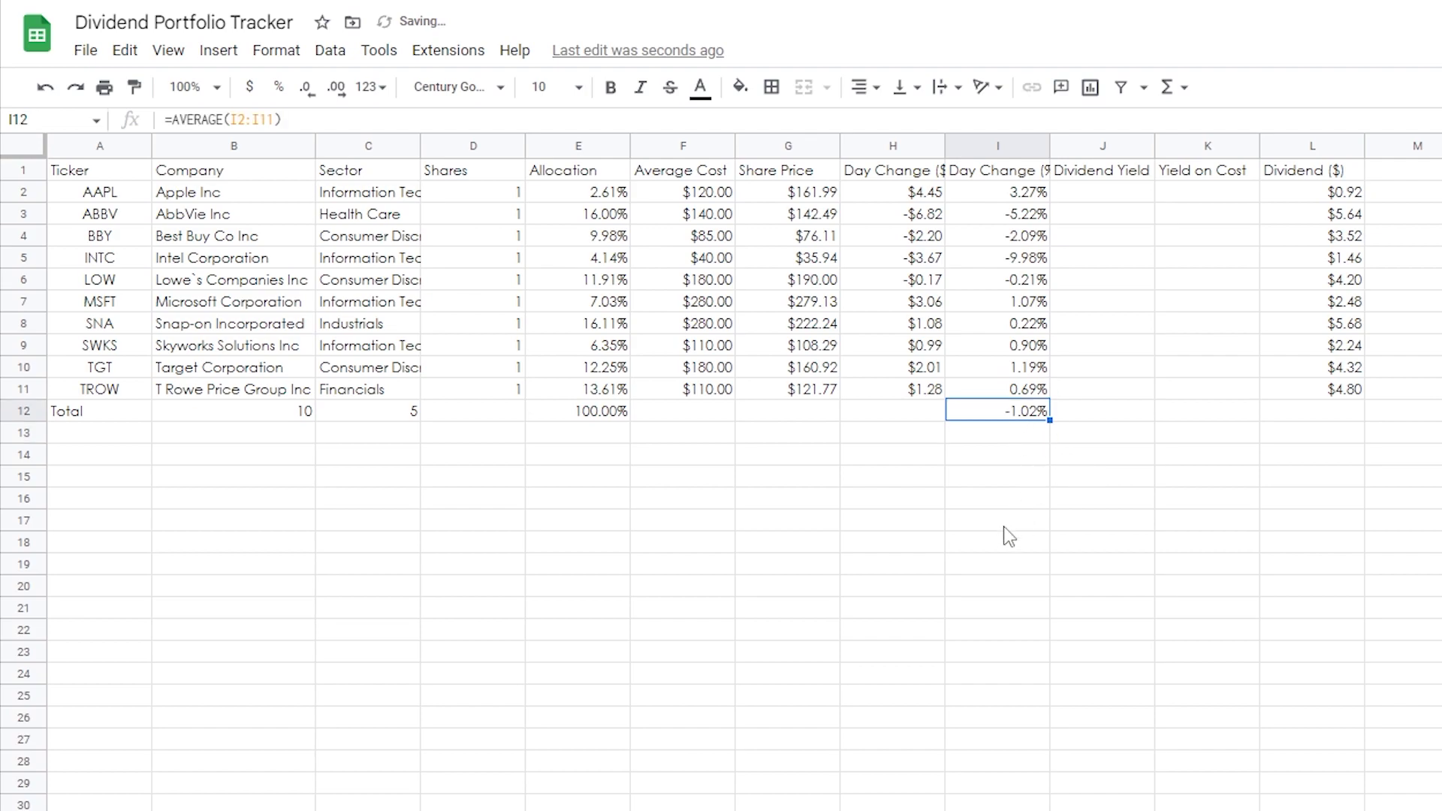
pyautogui.hotkey('ctrl', 'b')
pyautogui.click(589, 424)
pyautogui.hotkey('ctrl', 'b')
pyautogui.click(402, 413)
pyautogui.hotkey('ctrl', 'b')
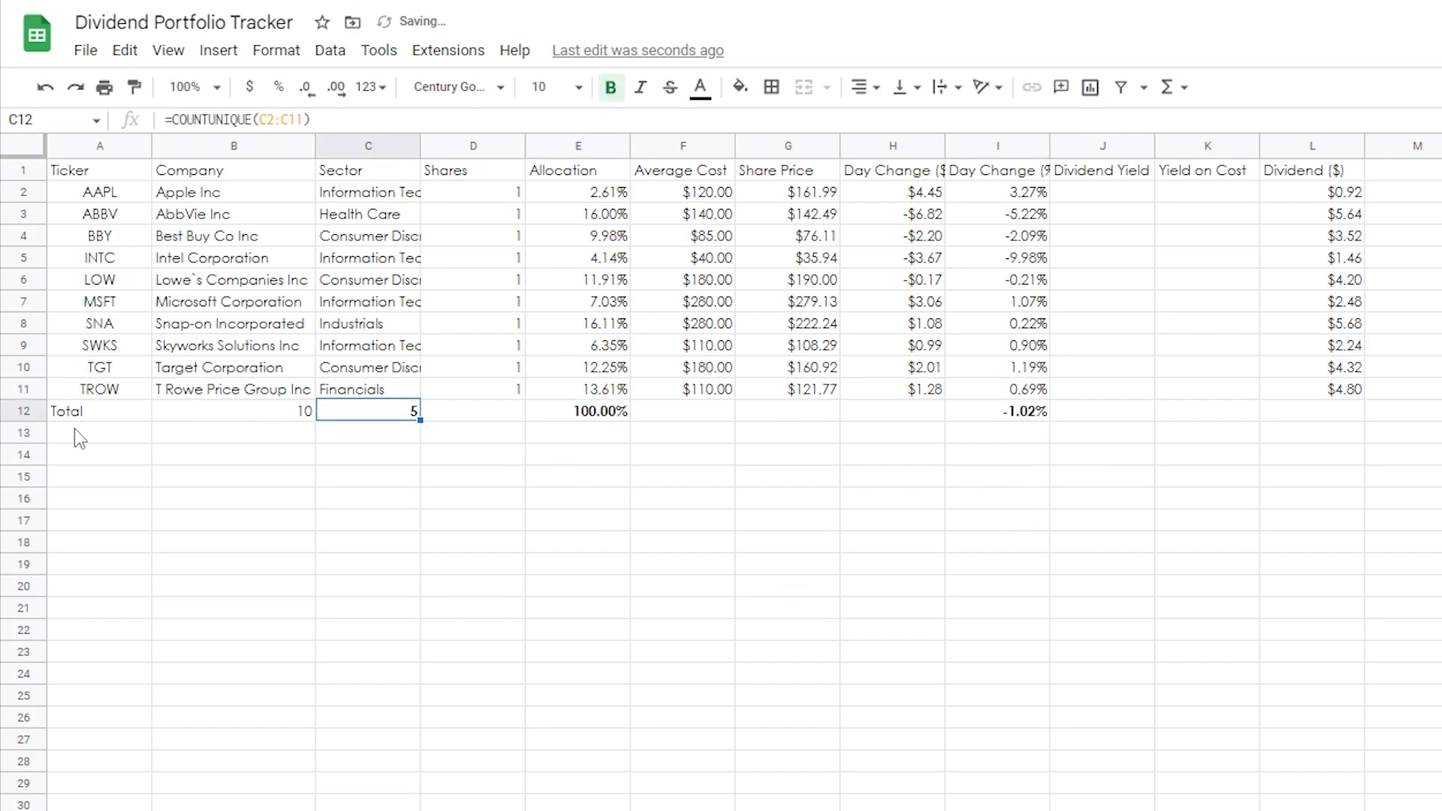
pyautogui.click(23, 412)
pyautogui.hotkey('ctrl', 'b')
pyautogui.click(24, 170)
pyautogui.hotkey('ctrl', 'b')
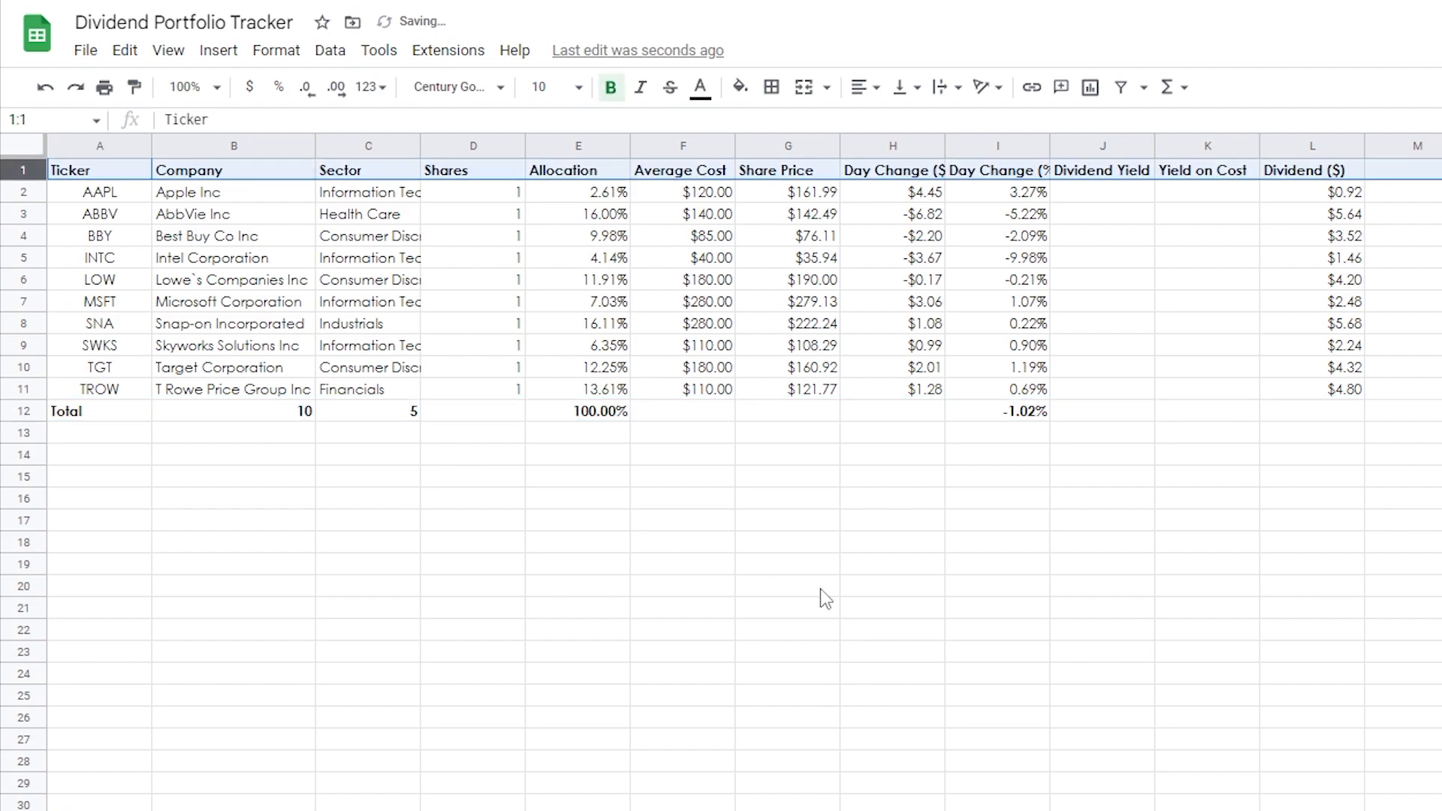
pyautogui.click(821, 593)
# Compute the dividend yield in J2 with =L2/G2 and accept the suggested autofill down the Dividend Yield column
pyautogui.click(1119, 413)
pyautogui.click(1107, 197)
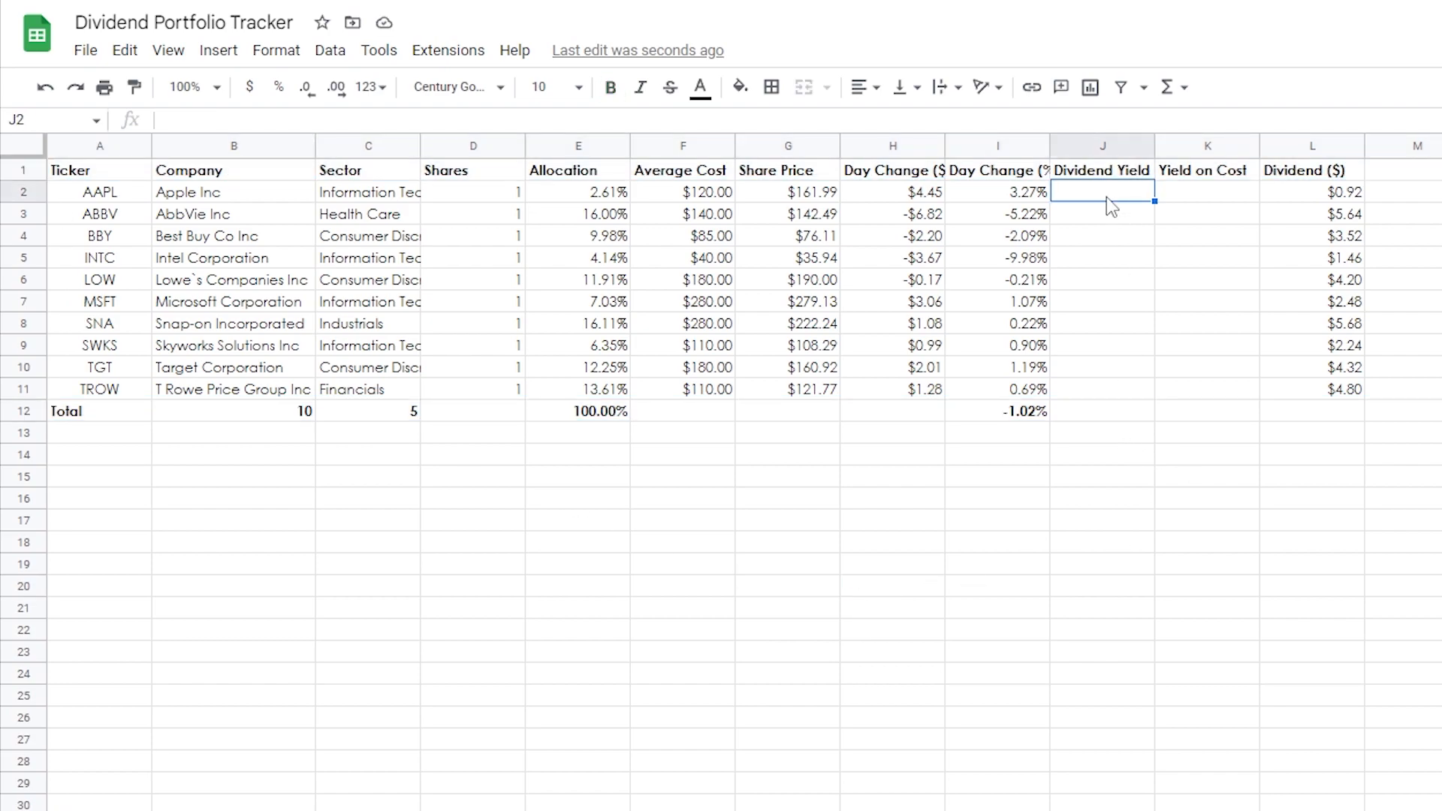
pyautogui.write('=')
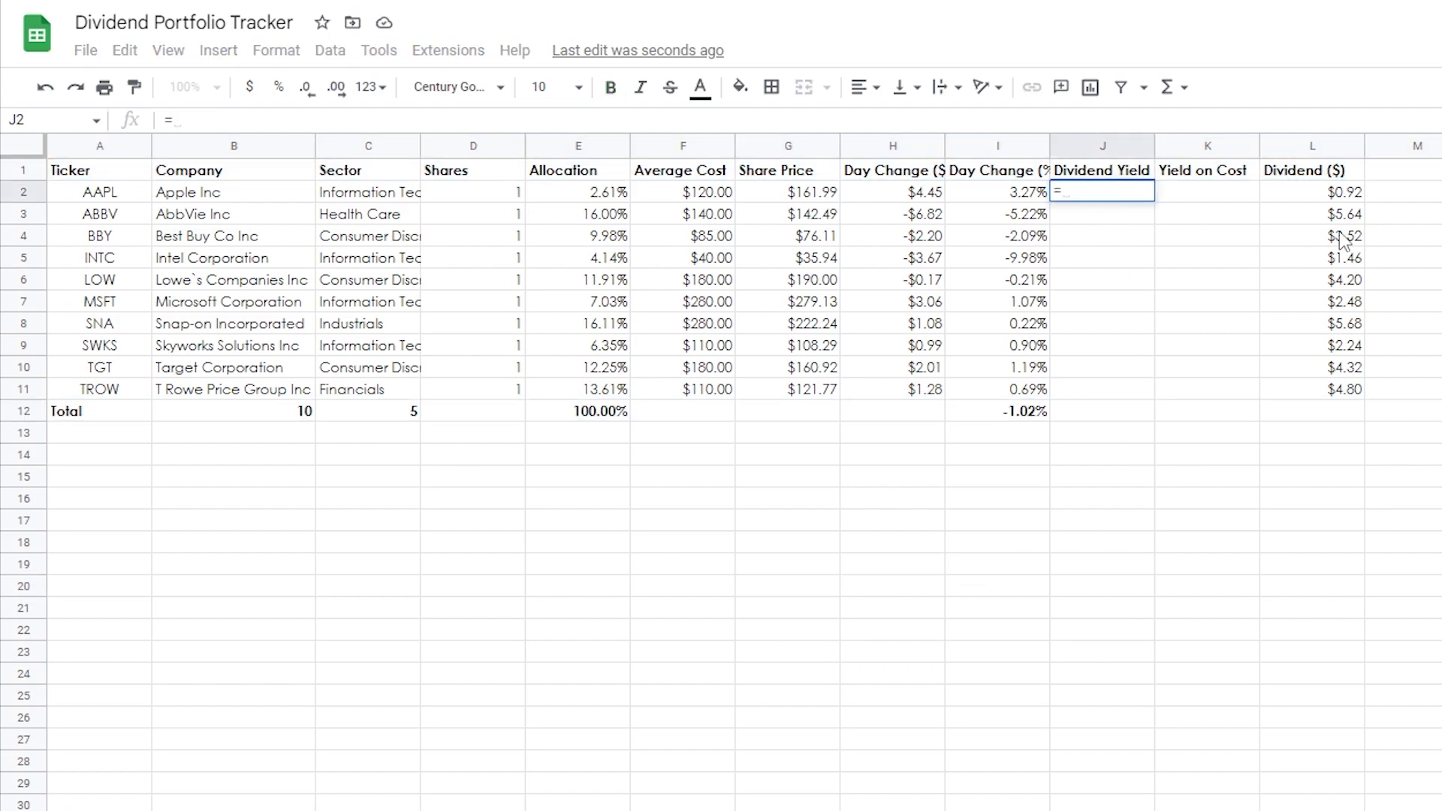
pyautogui.click(1333, 197)
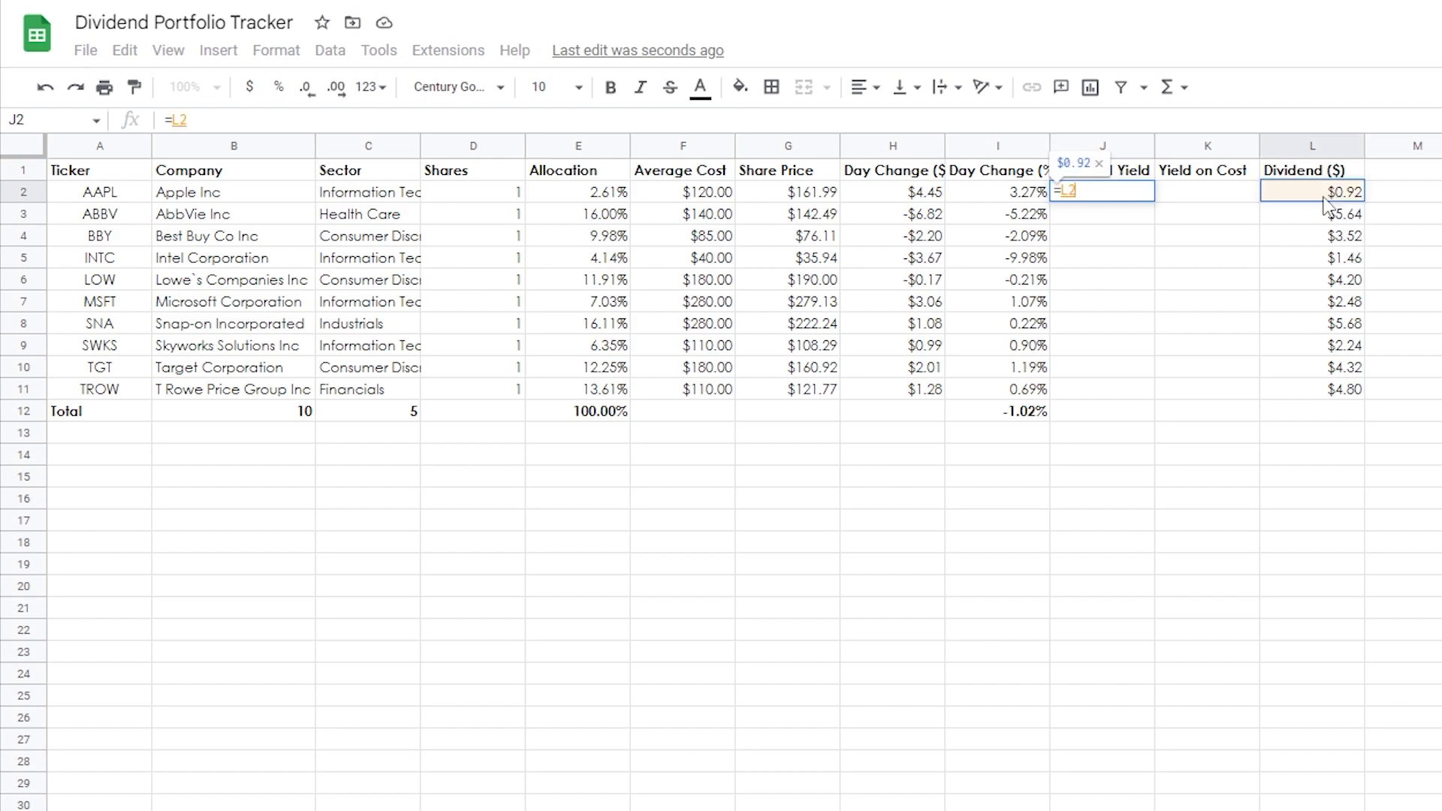
pyautogui.write('/')
pyautogui.click(818, 192)
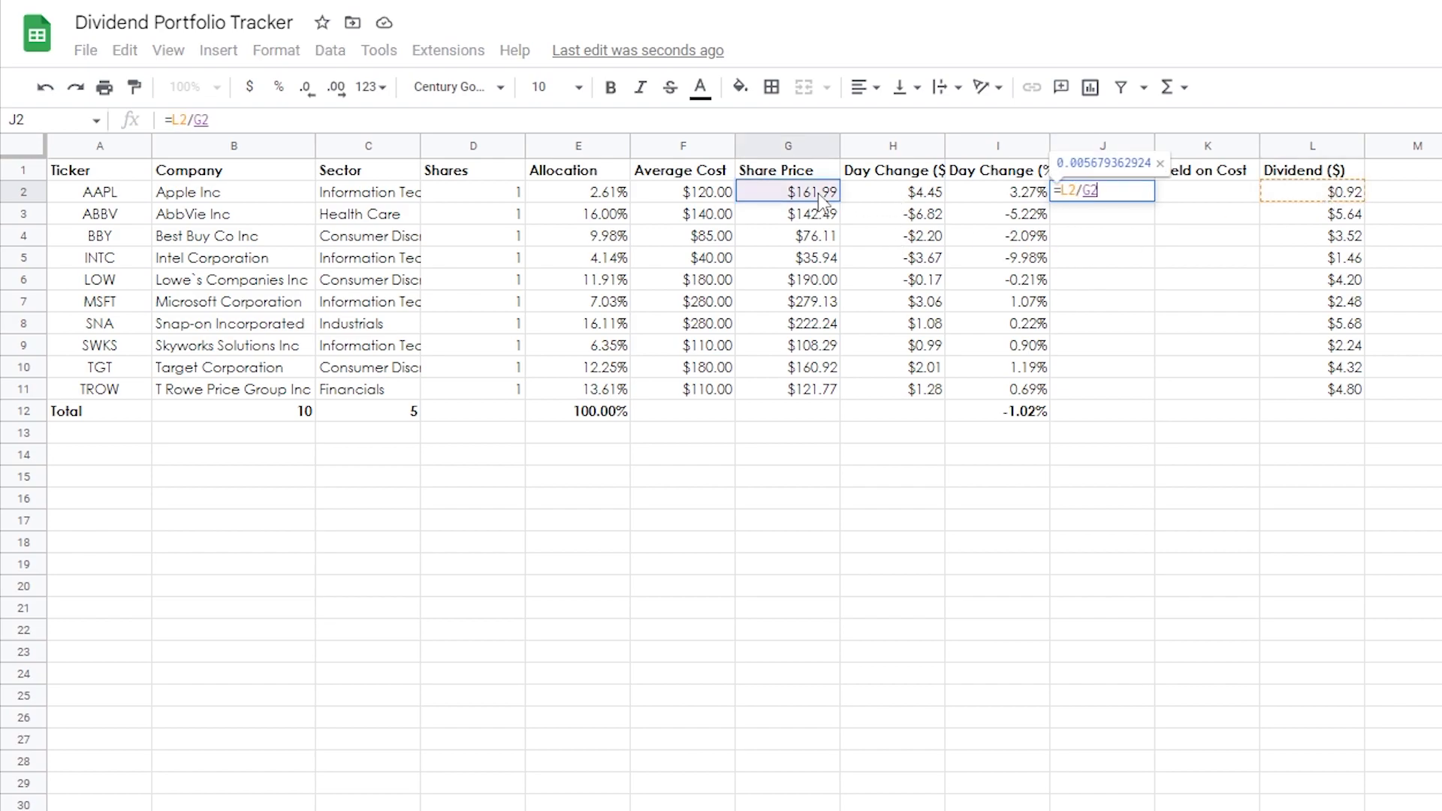
pyautogui.press('Return')
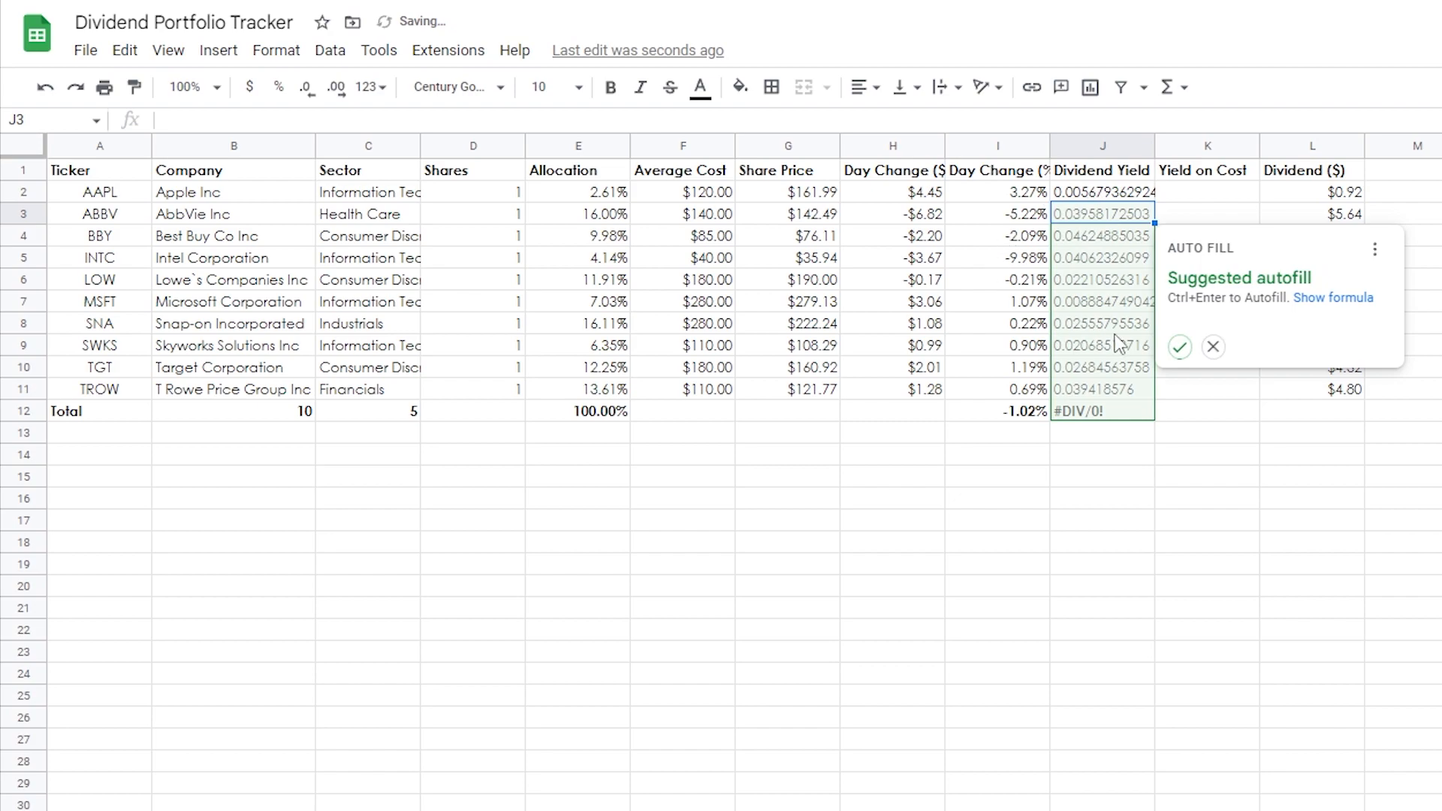
pyautogui.click(1179, 347)
# Clear the dividend yield formula from Total row cell J12 and format column J as percent
pyautogui.click(1109, 415)
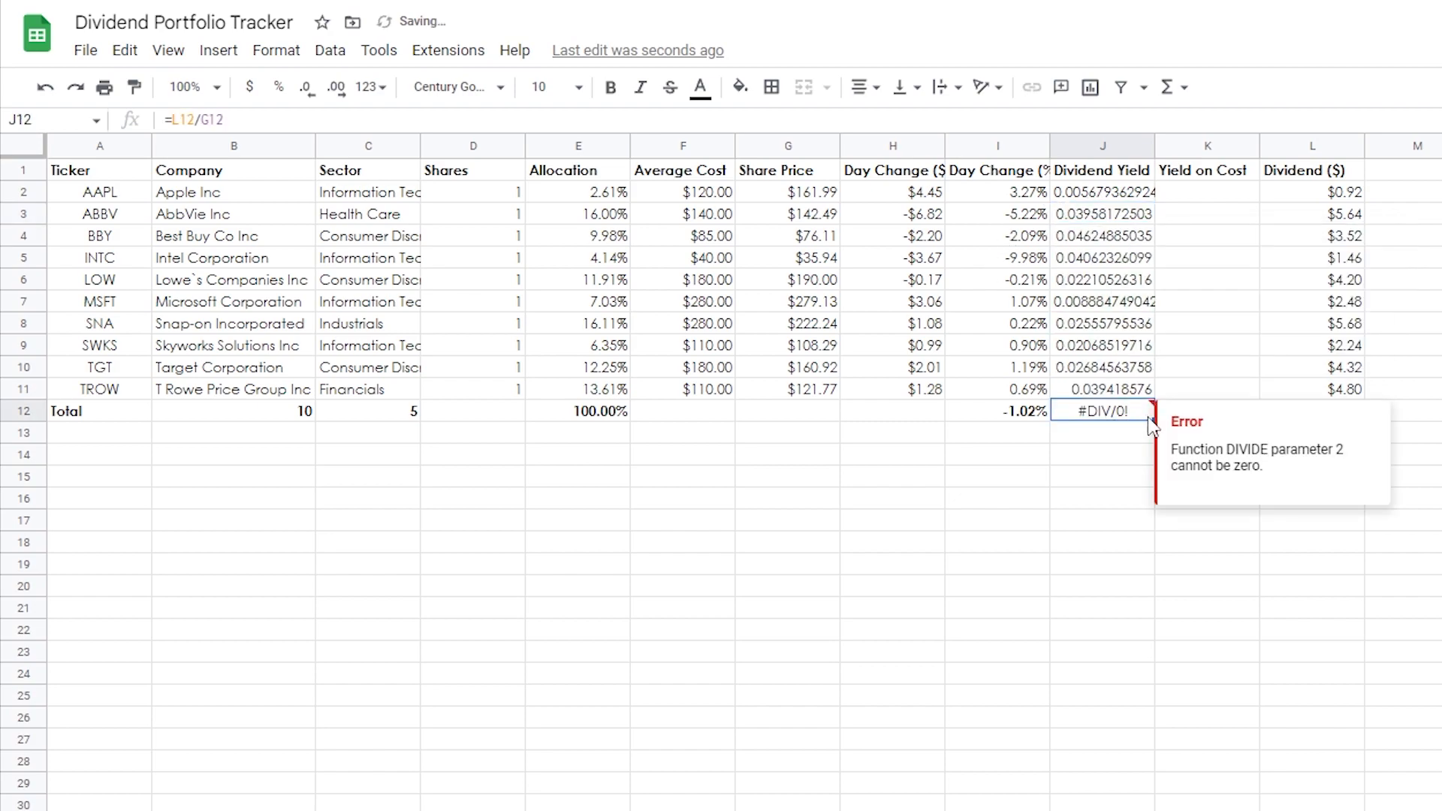
pyautogui.press('Delete')
pyautogui.click(1103, 497)
pyautogui.click(1100, 148)
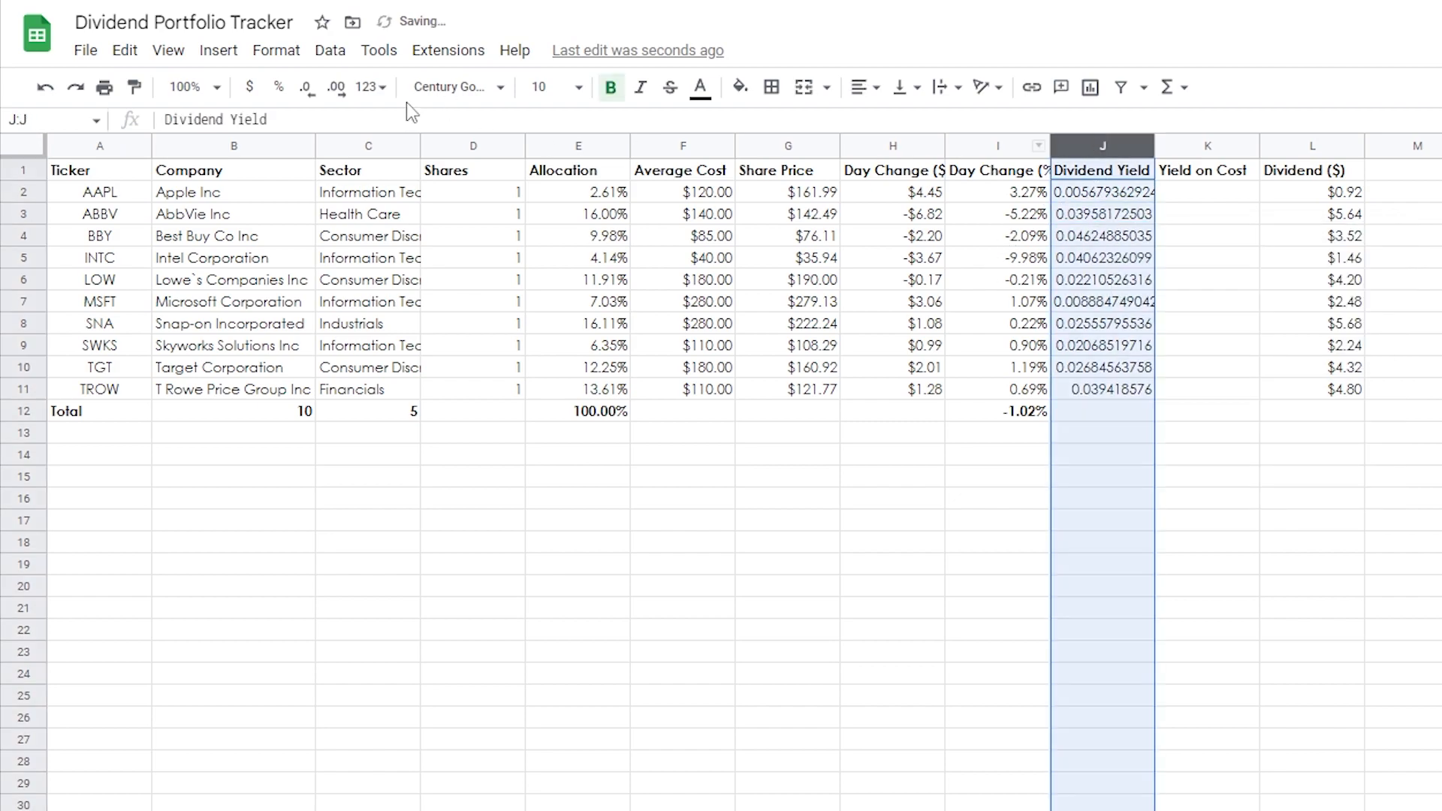
pyautogui.click(278, 87)
pyautogui.click(1307, 510)
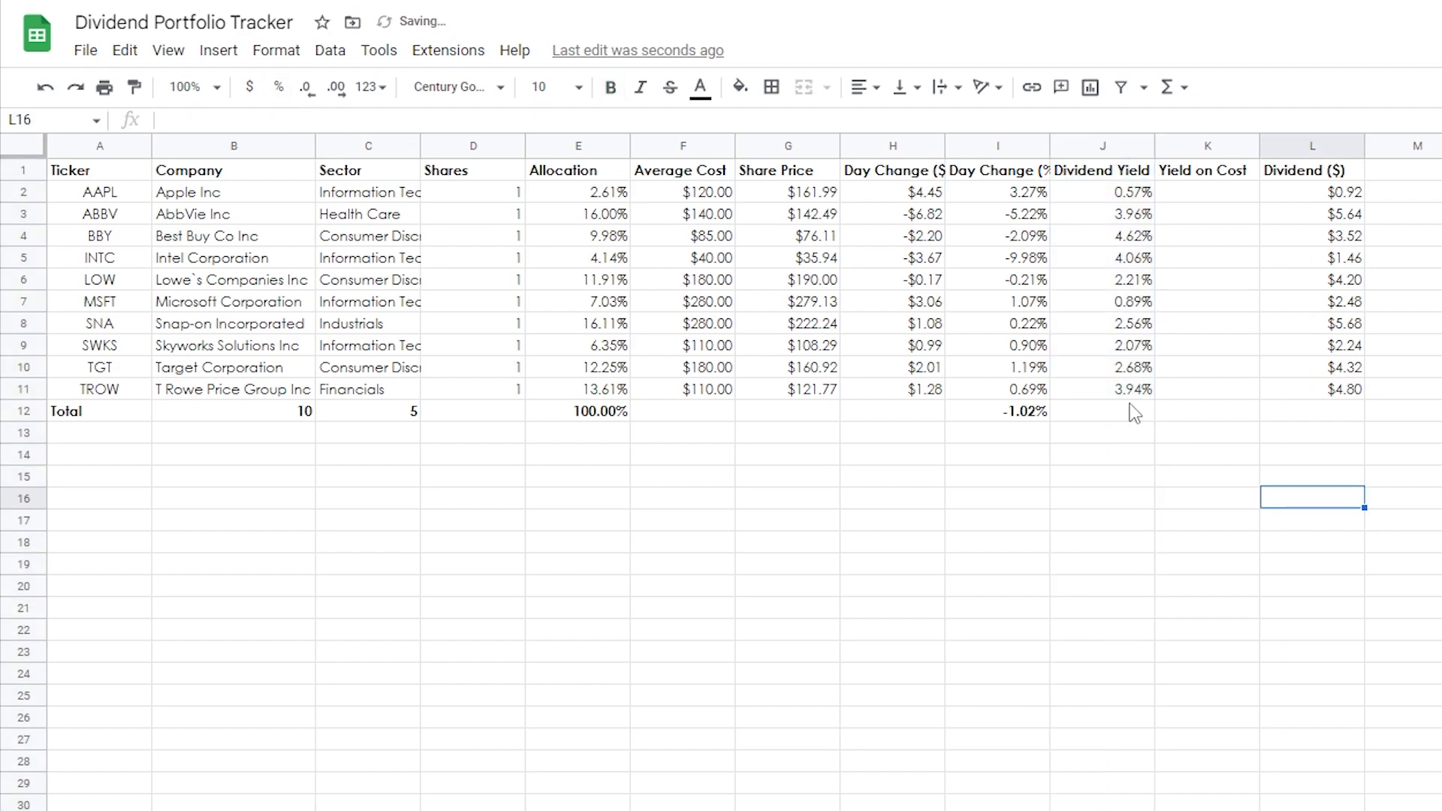
# Compute the yield on cost in K2 with =L2/F2 and accept the suggested autofill down the column
pyautogui.click(1214, 198)
pyautogui.write('=')
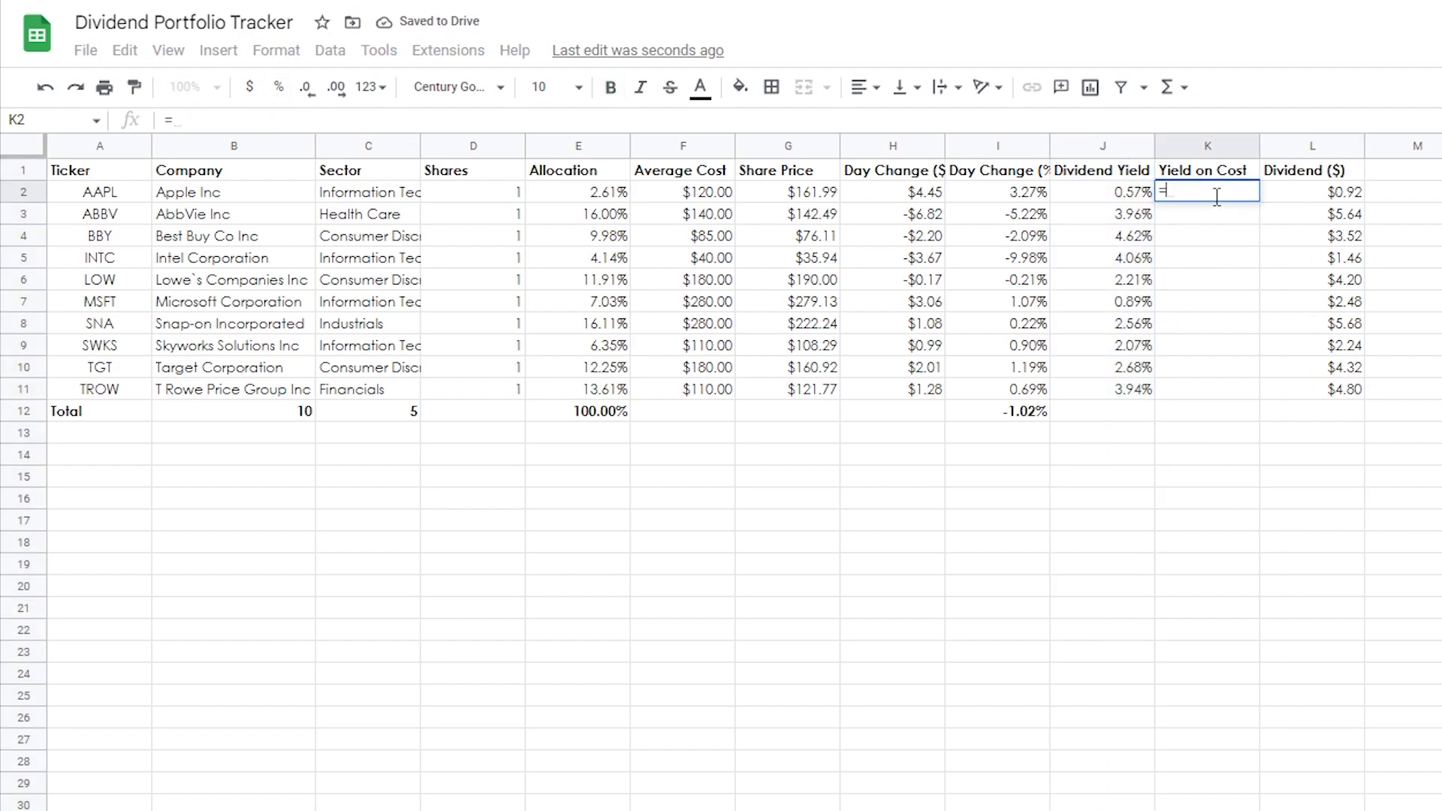
pyautogui.click(1342, 195)
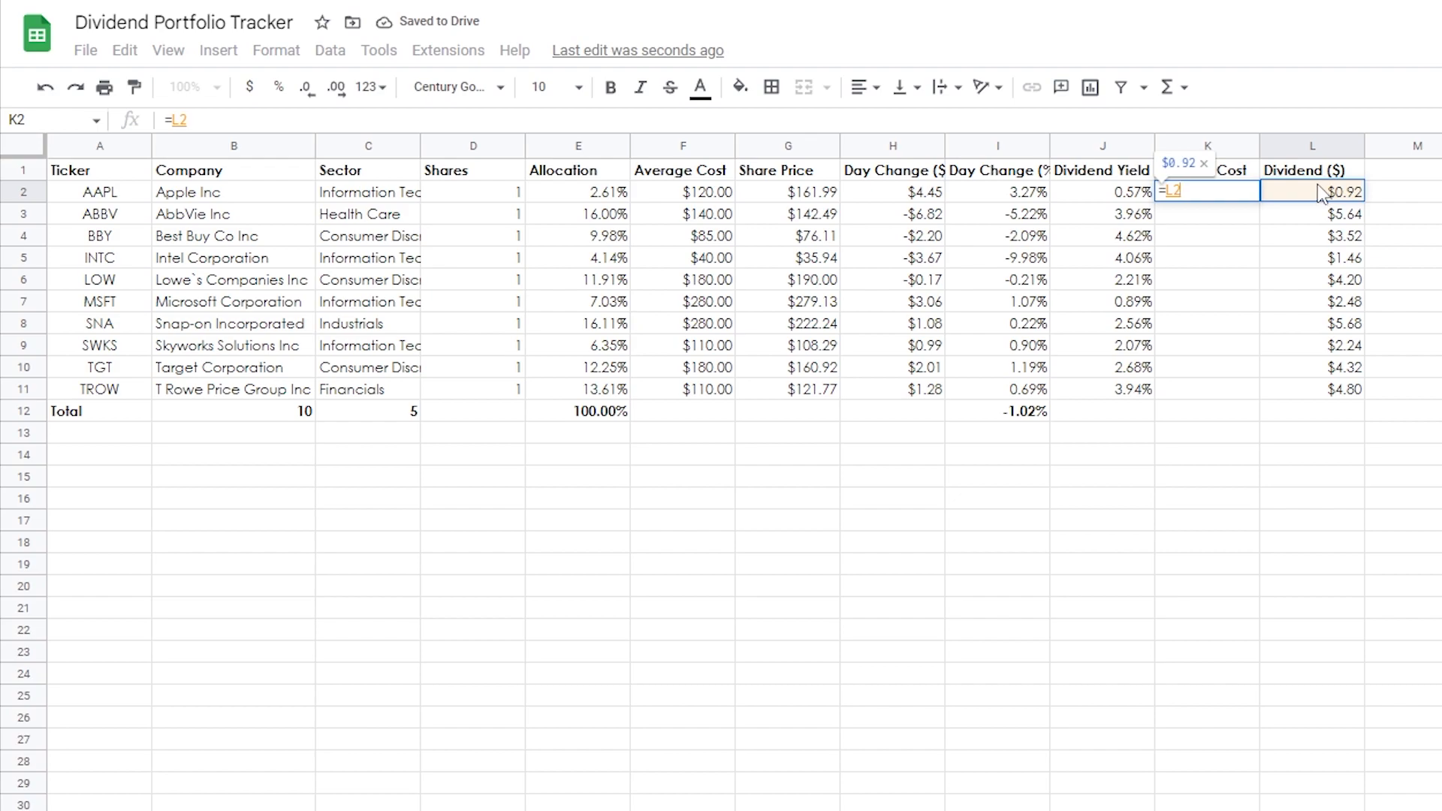
pyautogui.write('/')
pyautogui.click(706, 196)
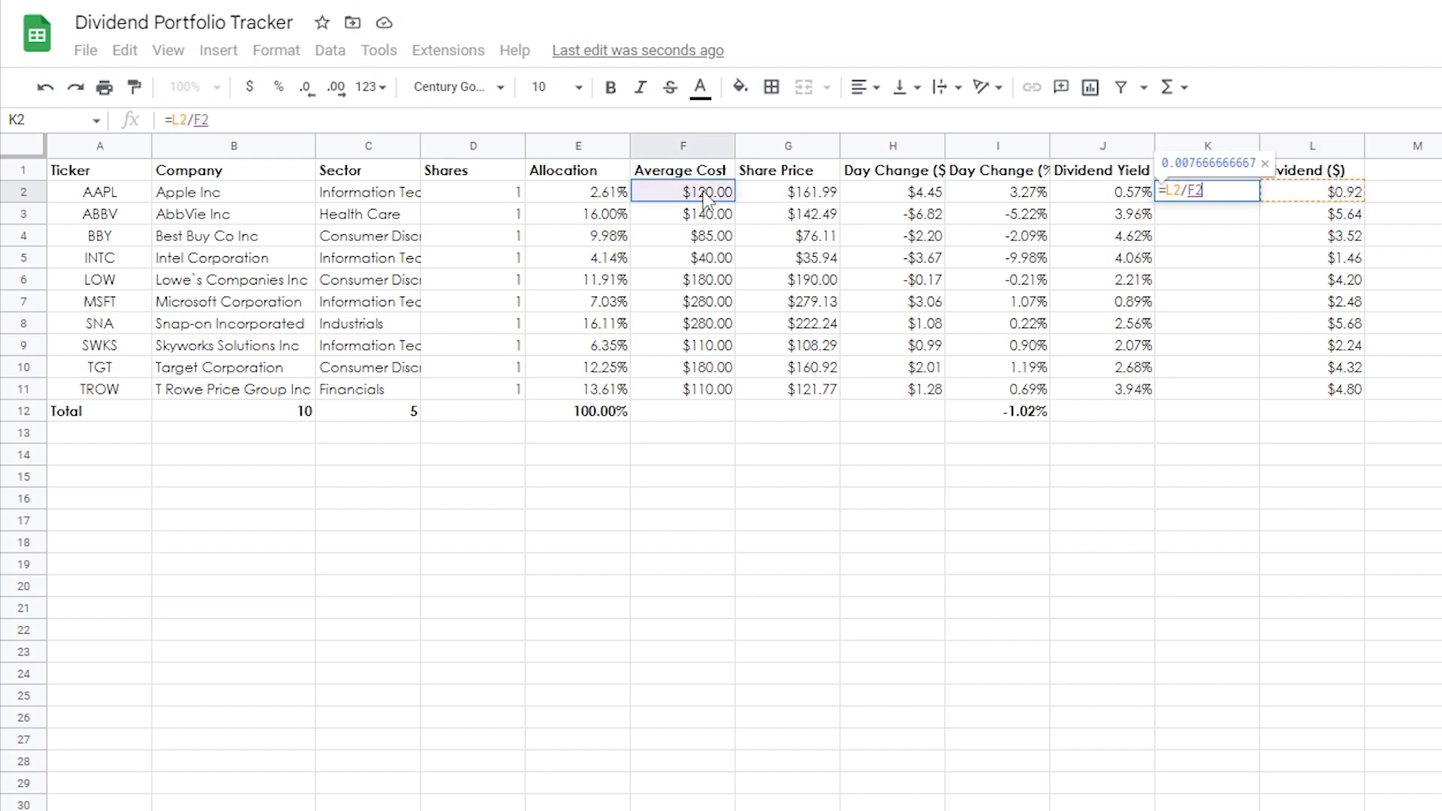
pyautogui.press('Return')
pyautogui.click(1284, 346)
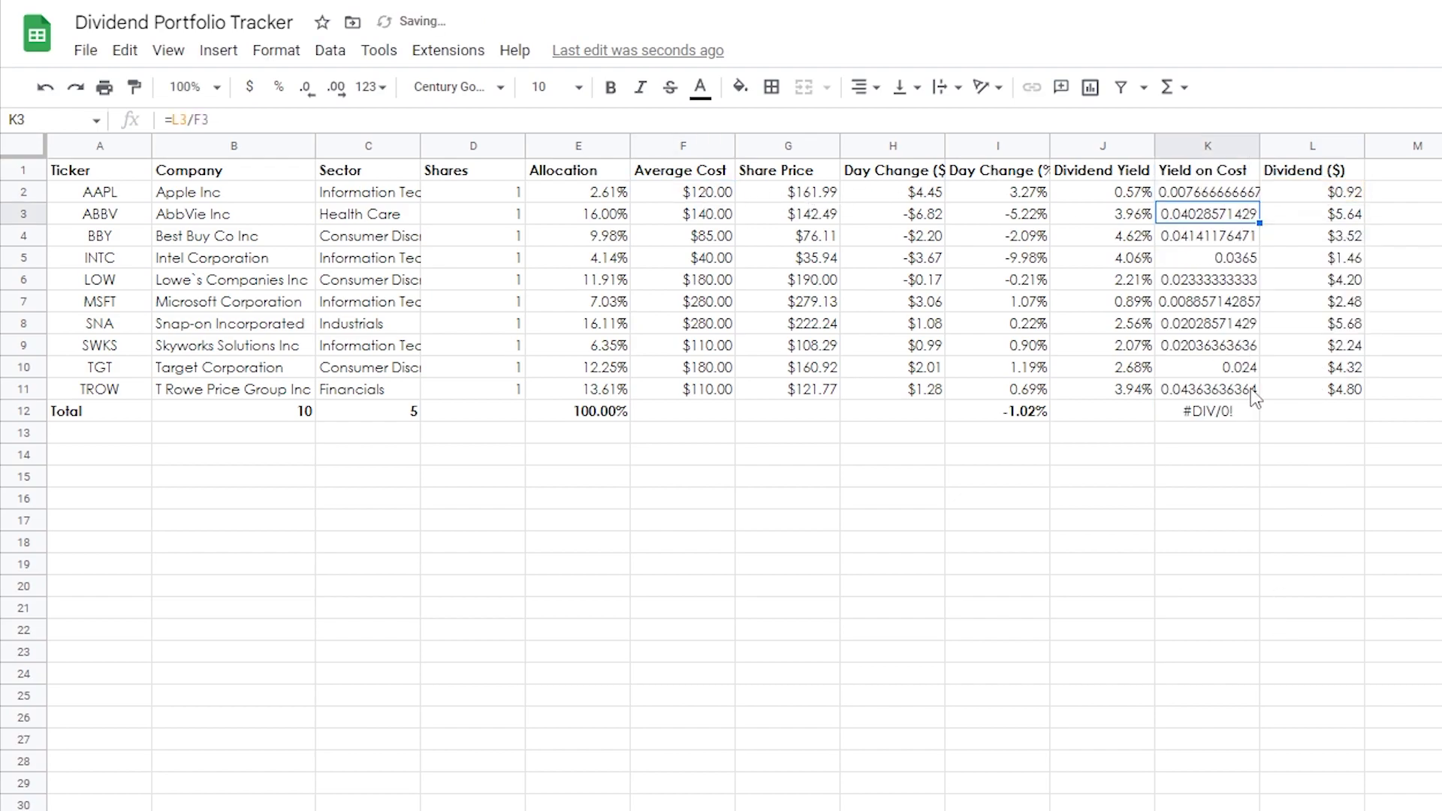
# Clear the yield on cost formula from Total row cell K12 and format column K as percent
pyautogui.click(1221, 413)
pyautogui.press('Delete')
pyautogui.click(1149, 585)
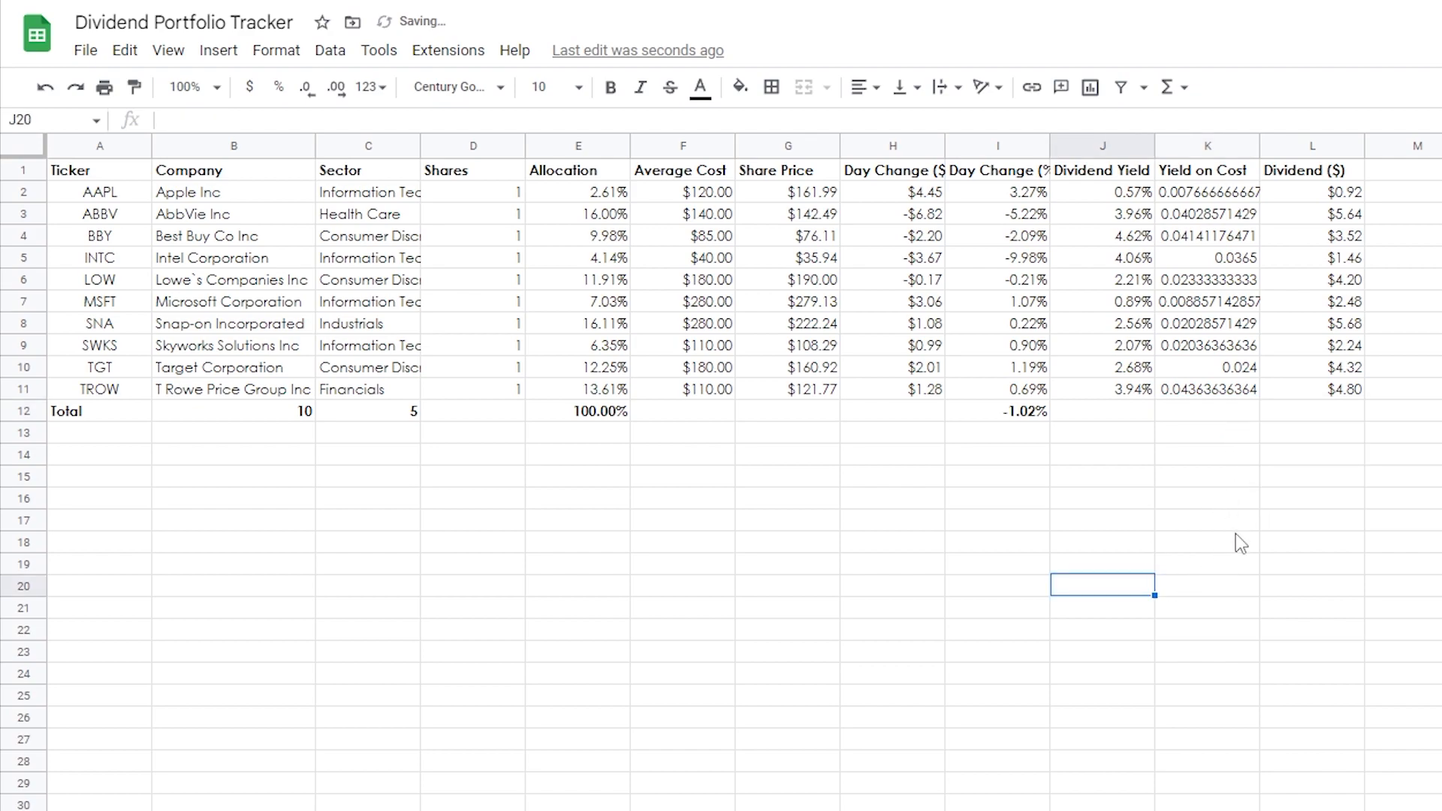
pyautogui.click(1194, 151)
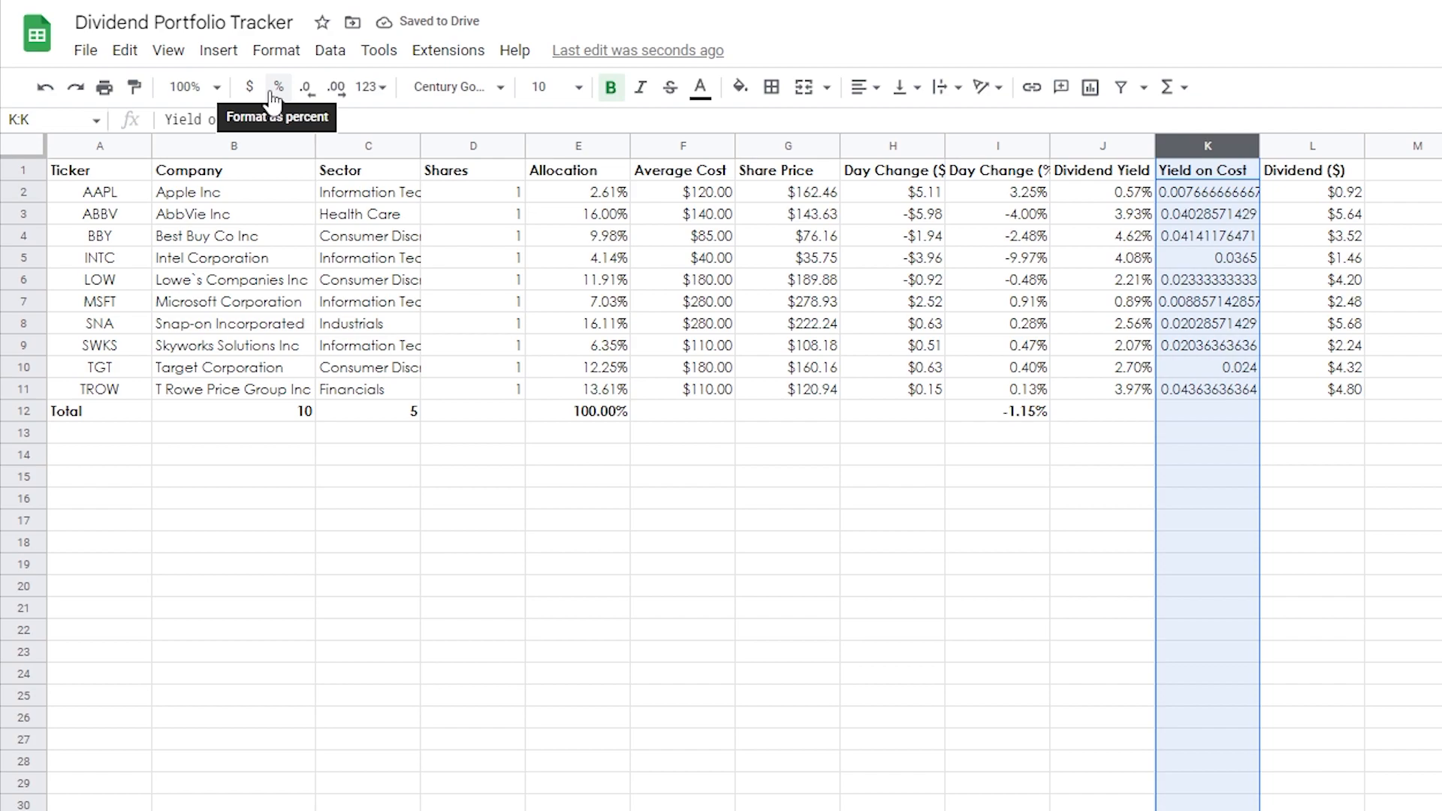
pyautogui.click(278, 88)
pyautogui.click(1046, 587)
# Compute the market value in O2 with =D2*G2 and accept the suggested autofill down the Market Value column
pyautogui.click(871, 178)
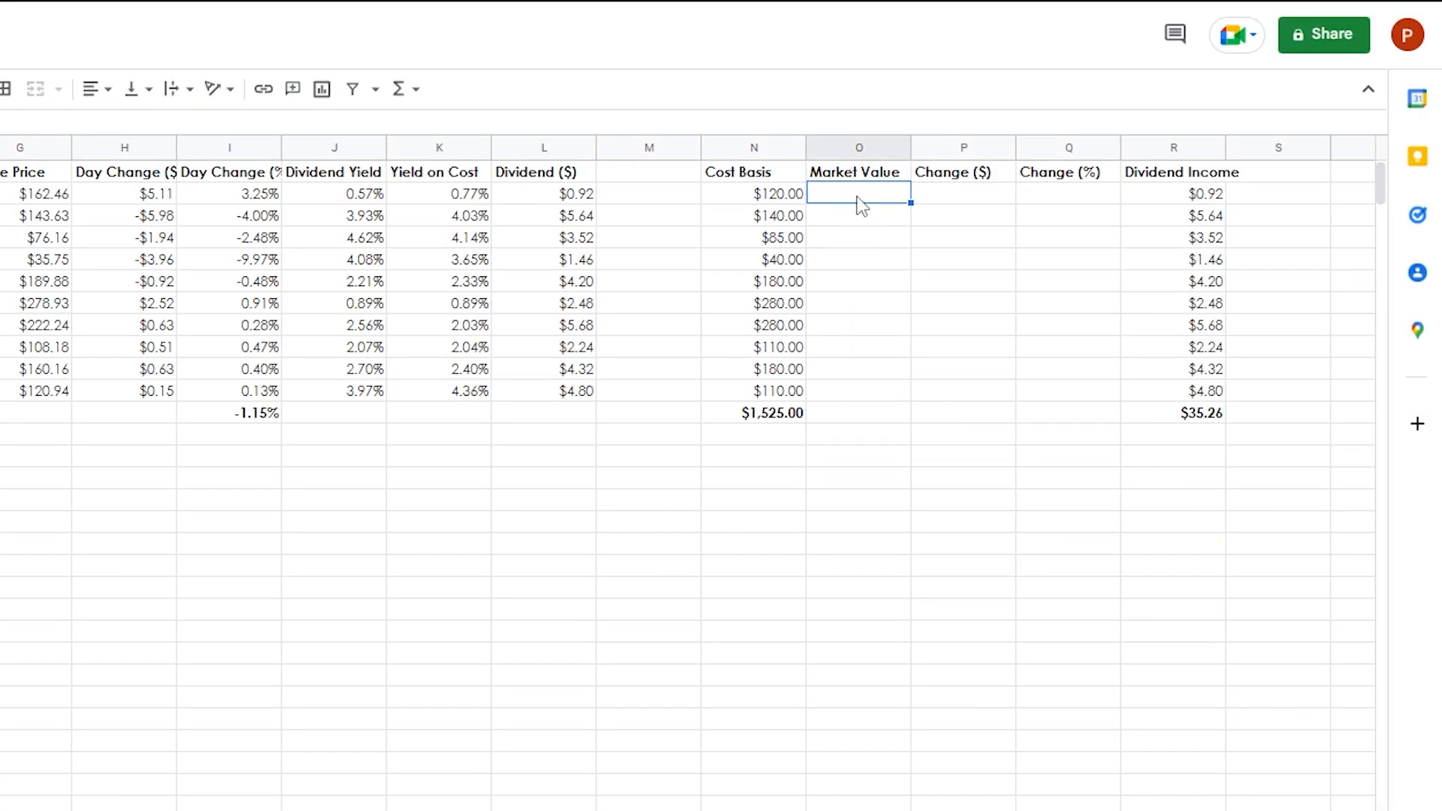
pyautogui.write('=')
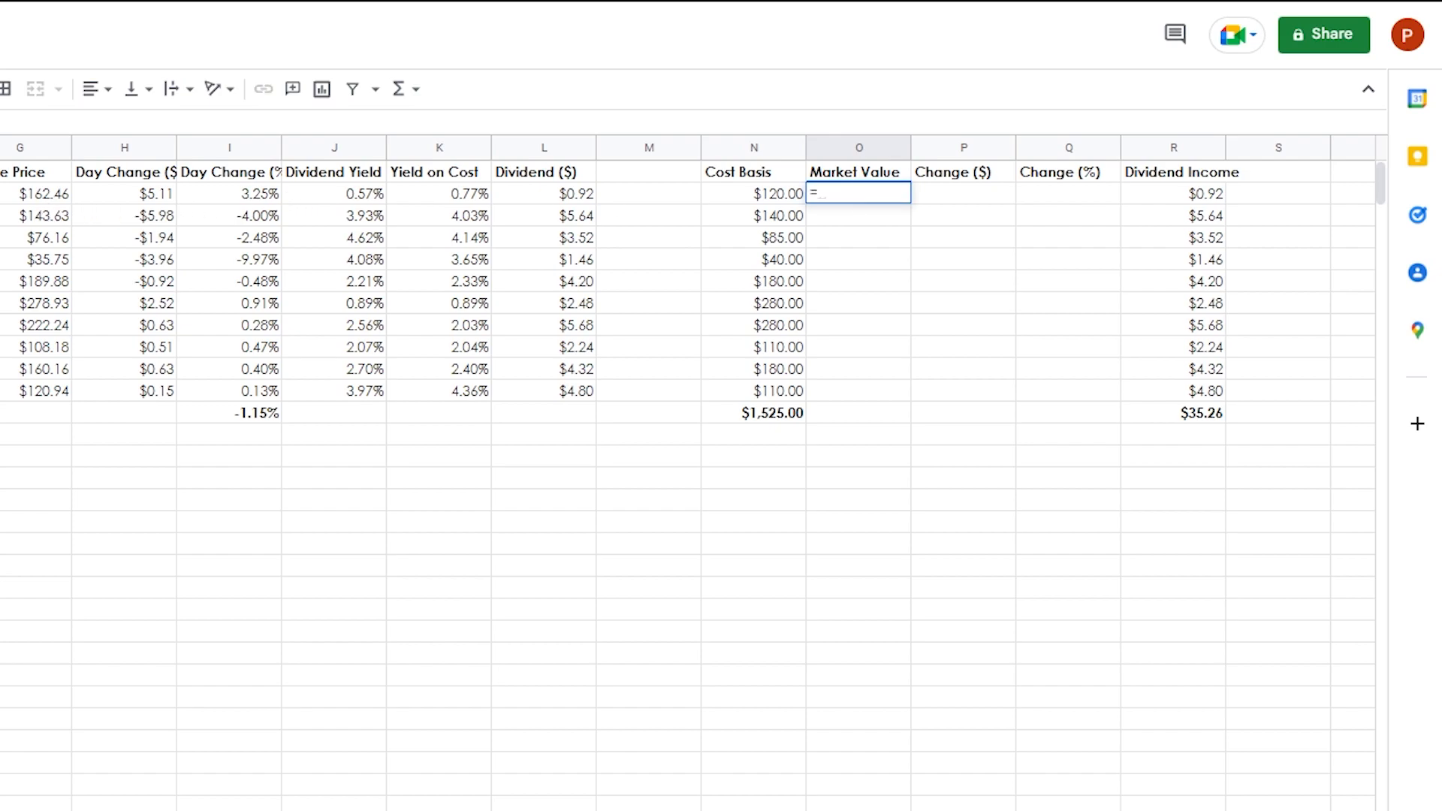
pyautogui.write('D2*')
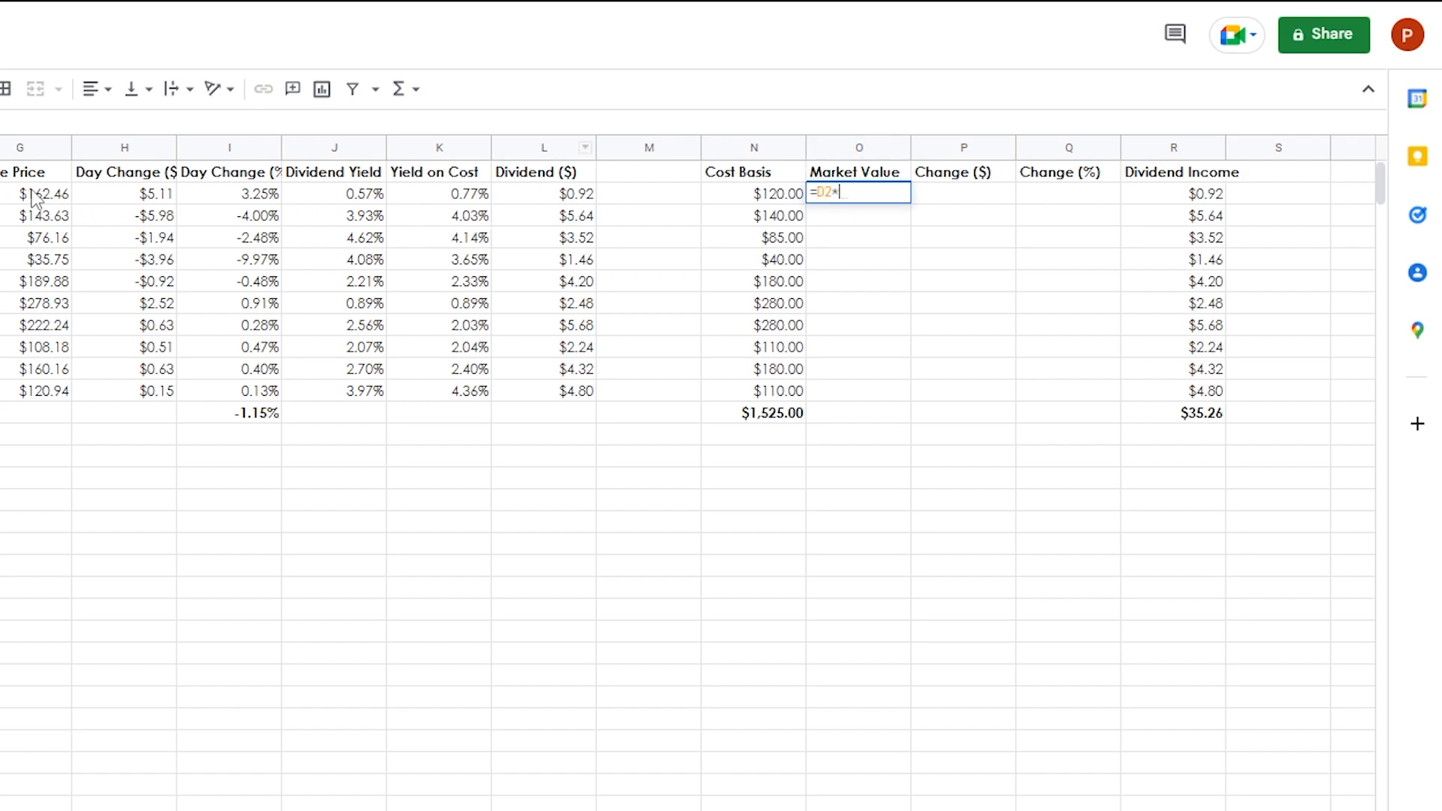
pyautogui.click(34, 196)
pyautogui.press('Return')
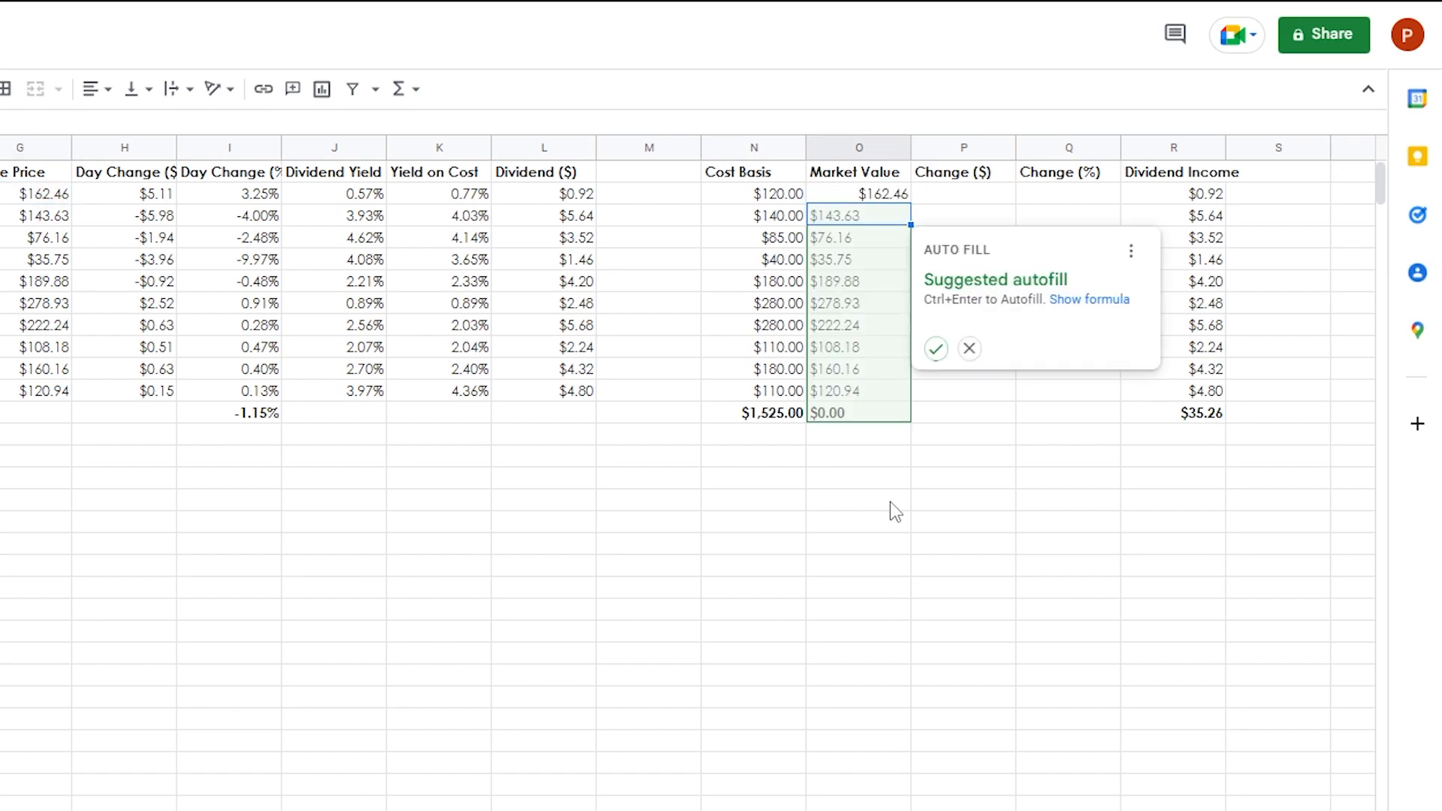
pyautogui.click(935, 345)
# Total the market values in O12 with =SUM(O1:O11) and format column O as currency
pyautogui.click(883, 417)
pyautogui.write('=sum')
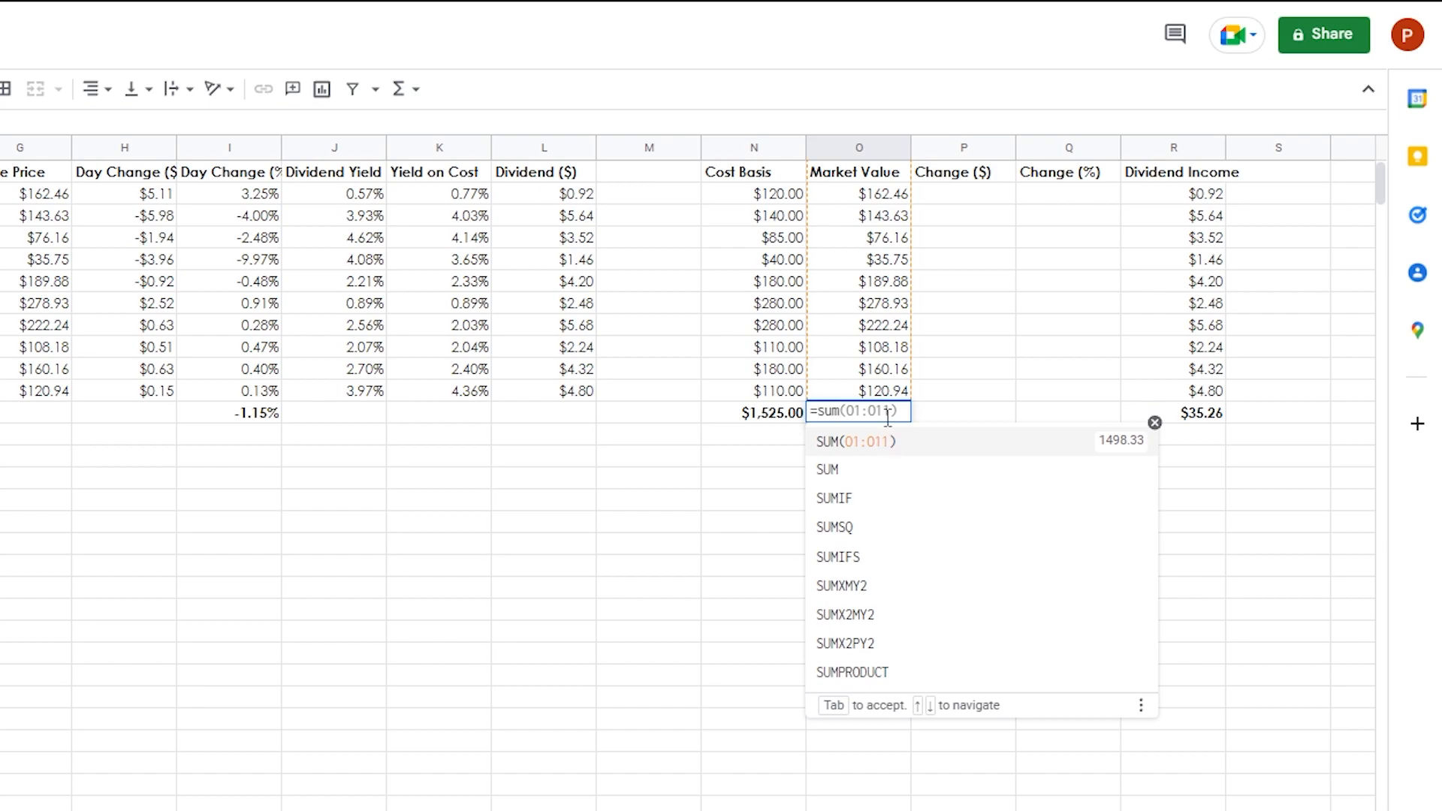
pyautogui.click(886, 442)
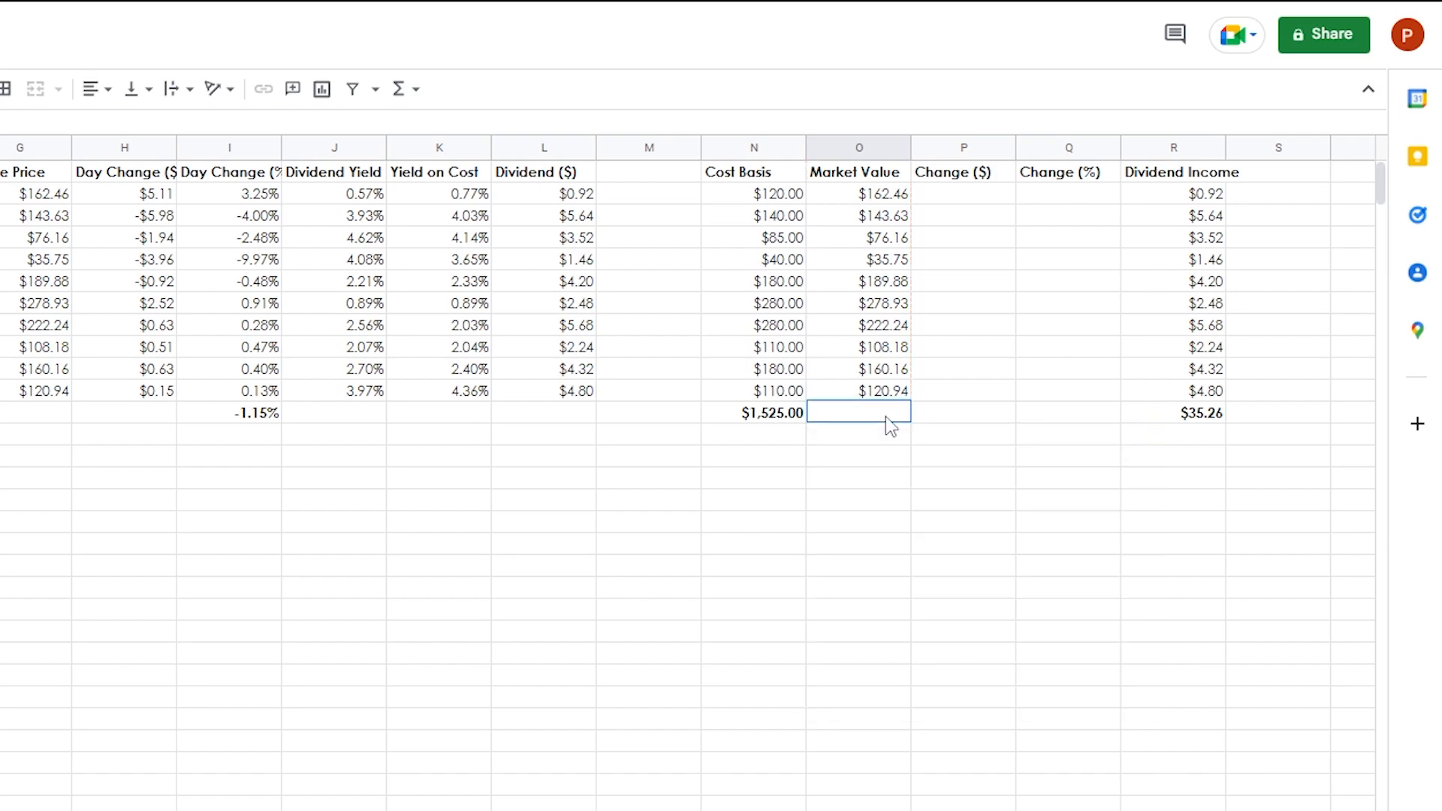
pyautogui.click(894, 502)
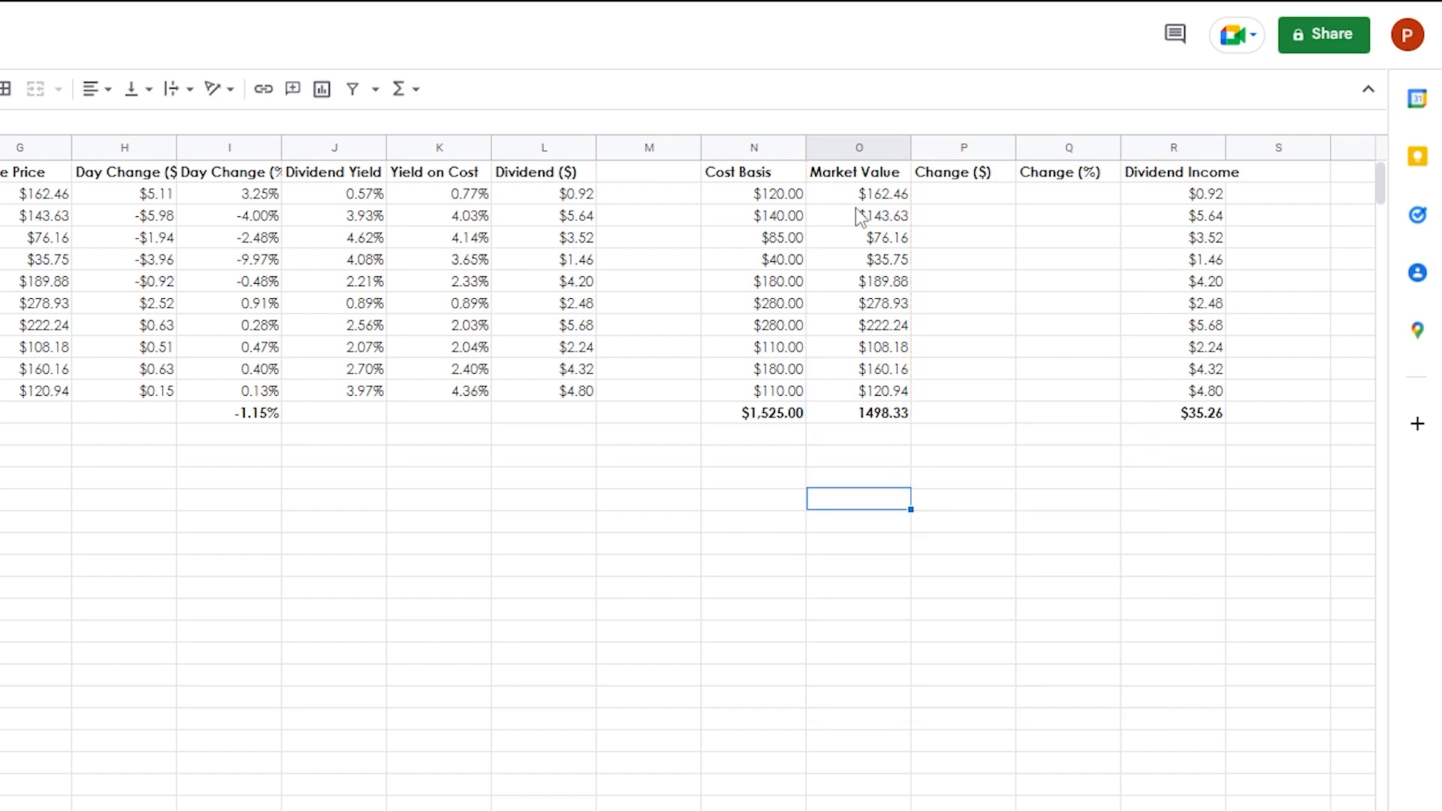
pyautogui.click(860, 147)
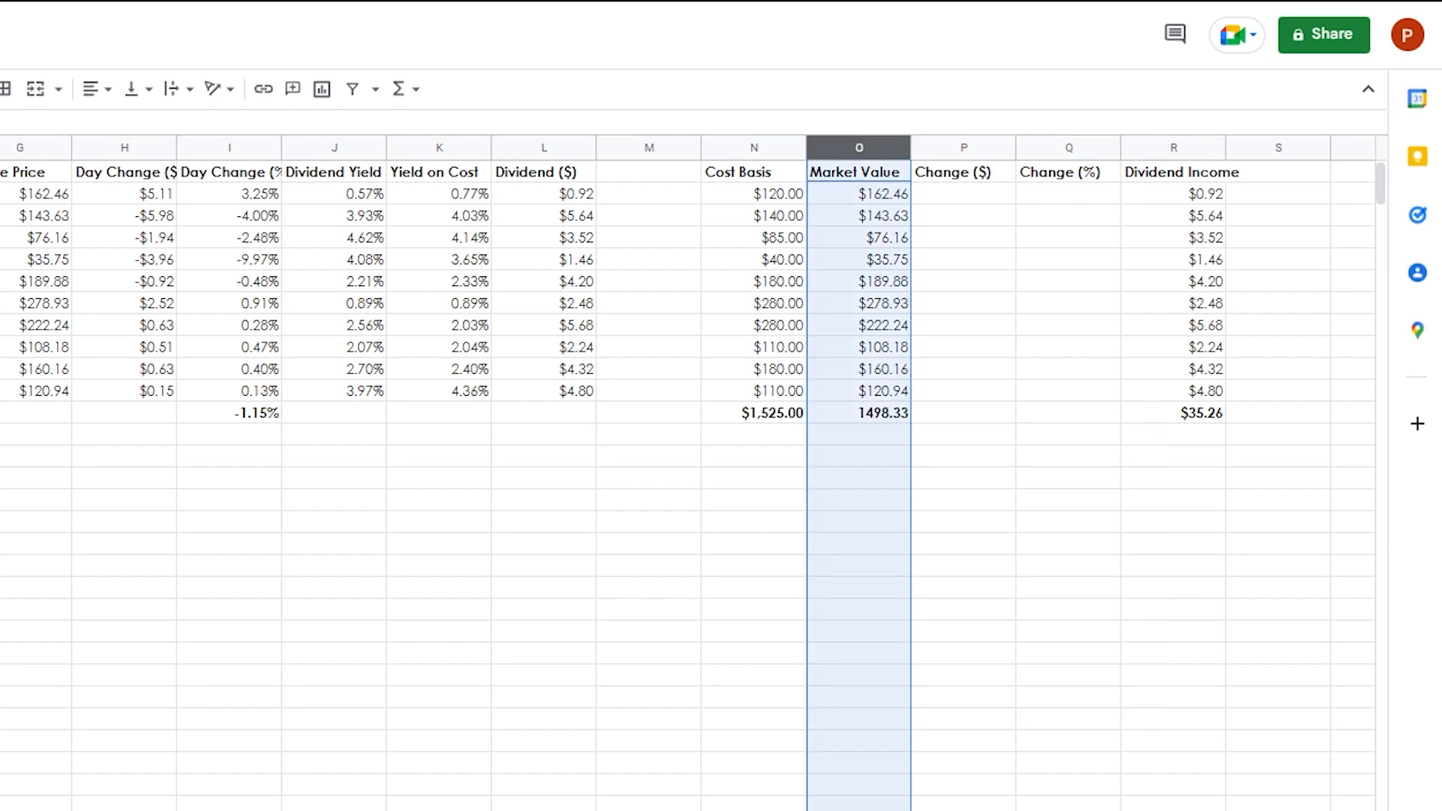
pyautogui.click(766, 501)
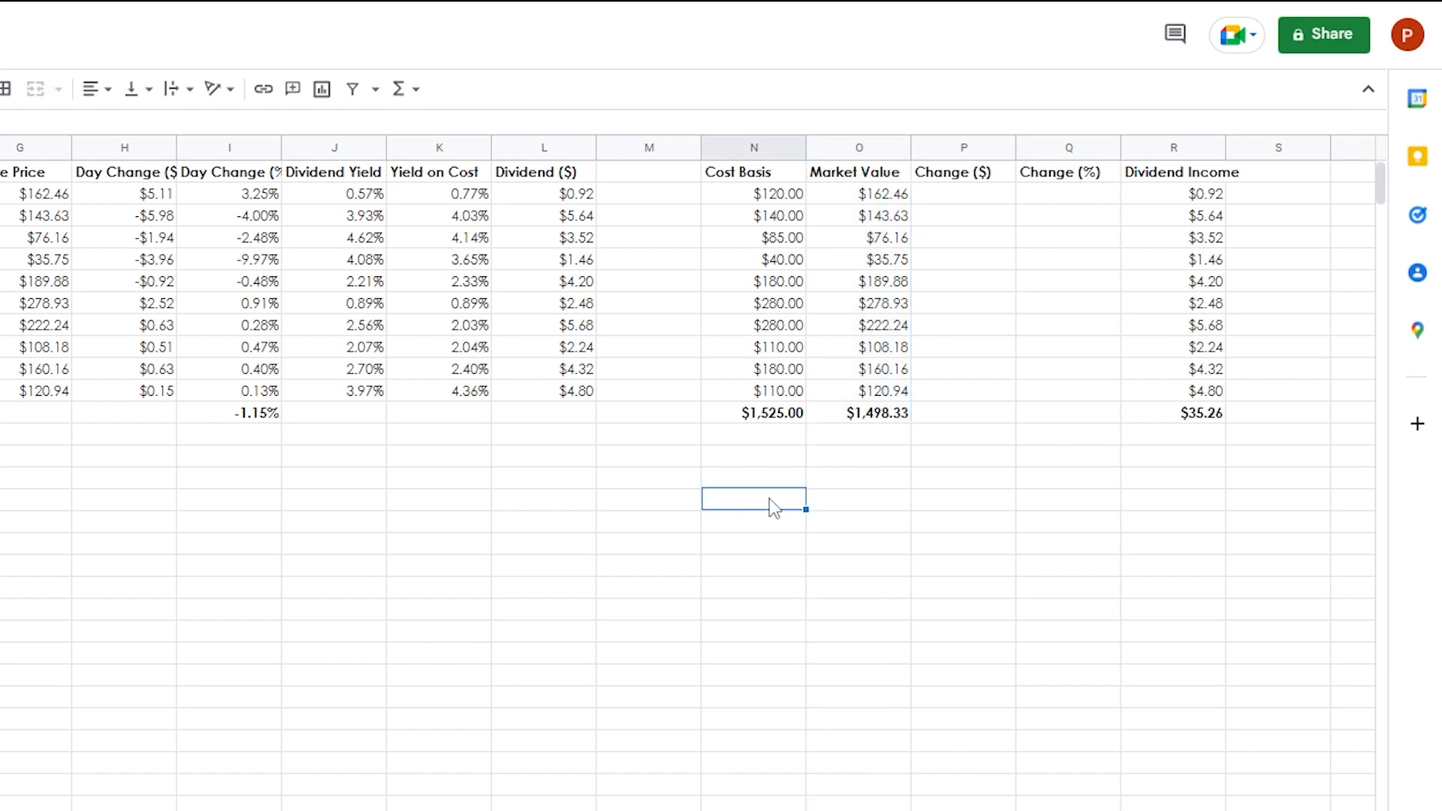
pyautogui.click(989, 197)
pyautogui.press('Left')
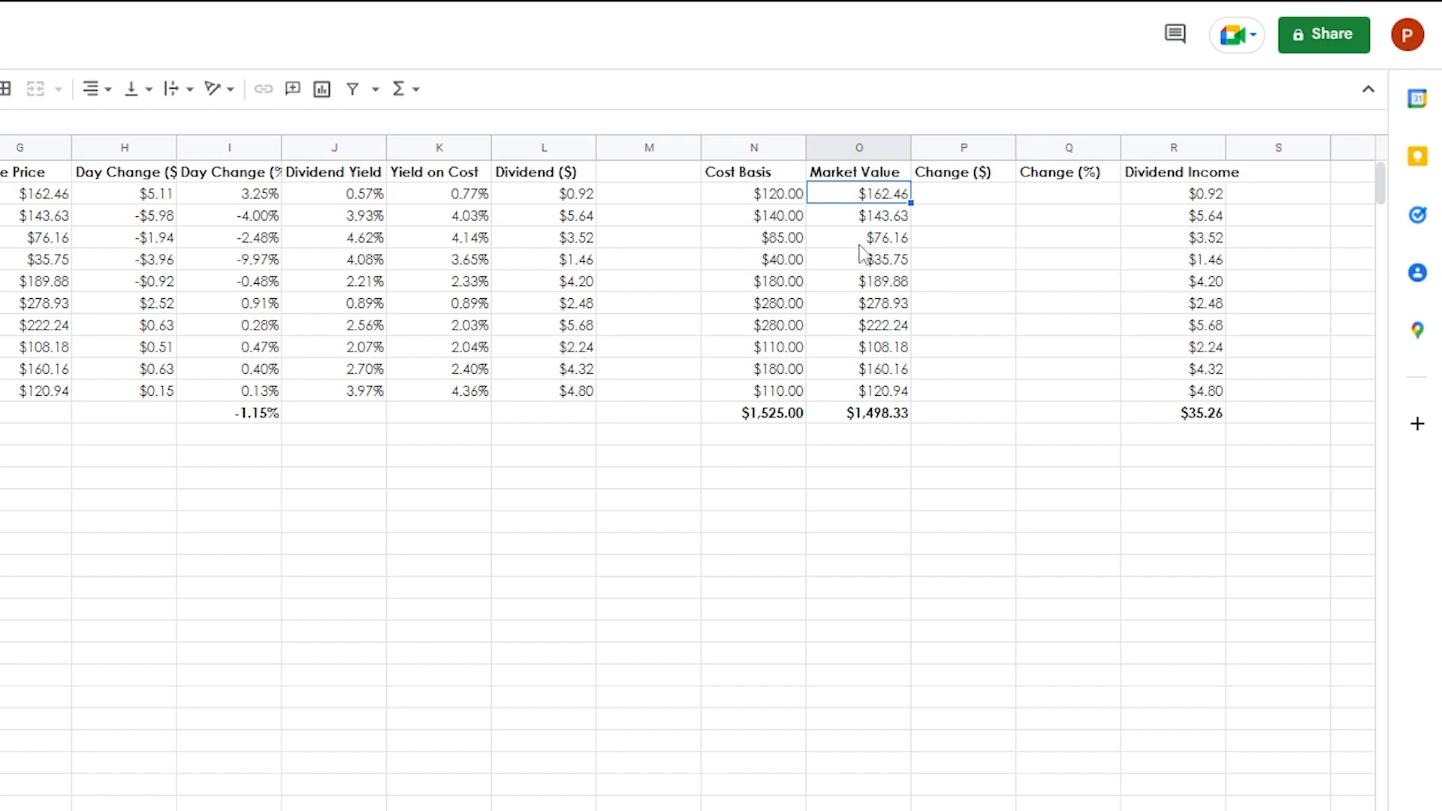
pyautogui.press('Right')
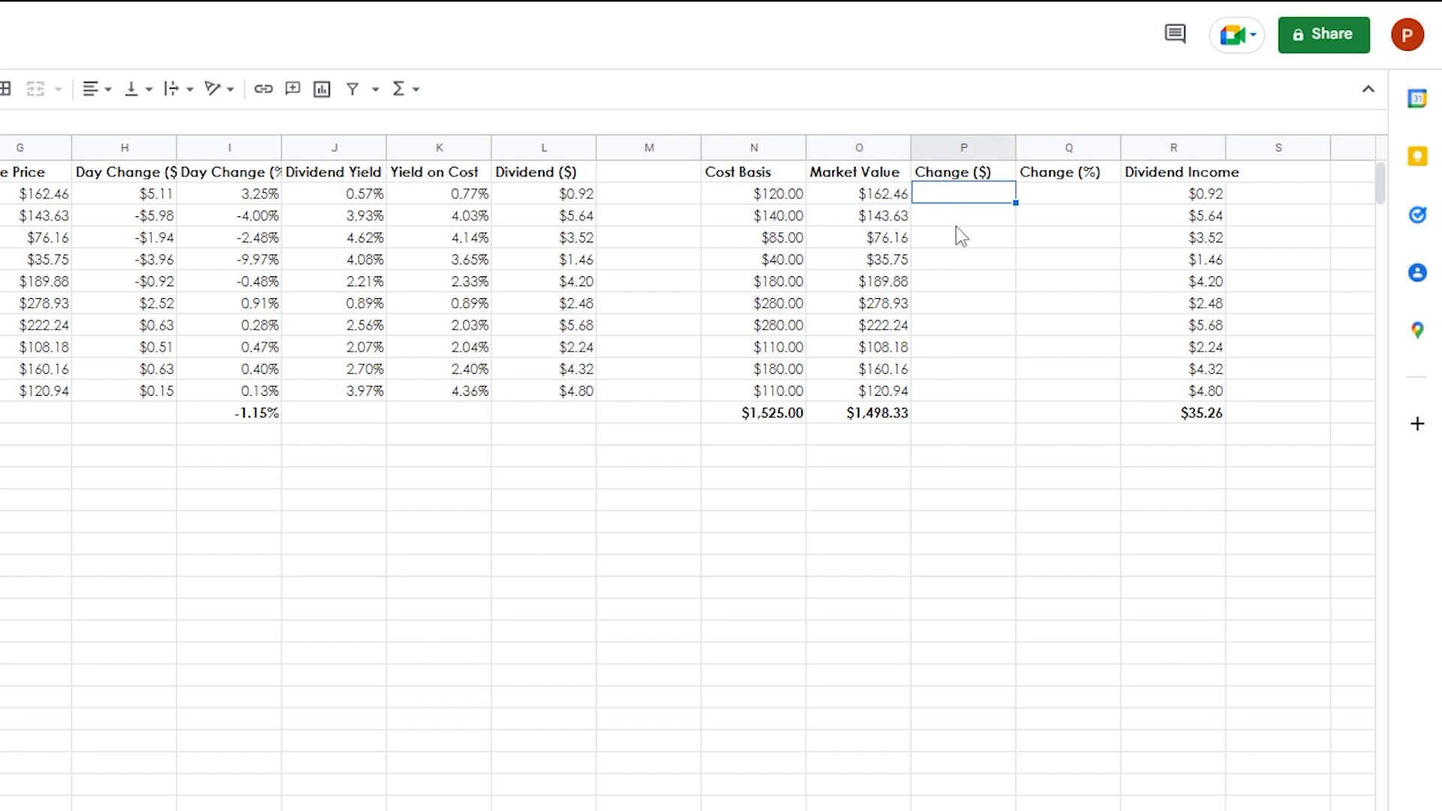
# Compute the percentage change in Q2 with =(O2-N2)/N2 and accept the suggested autofill down the Change (%) column
pyautogui.click(1056, 192)
pyautogui.write('=(')
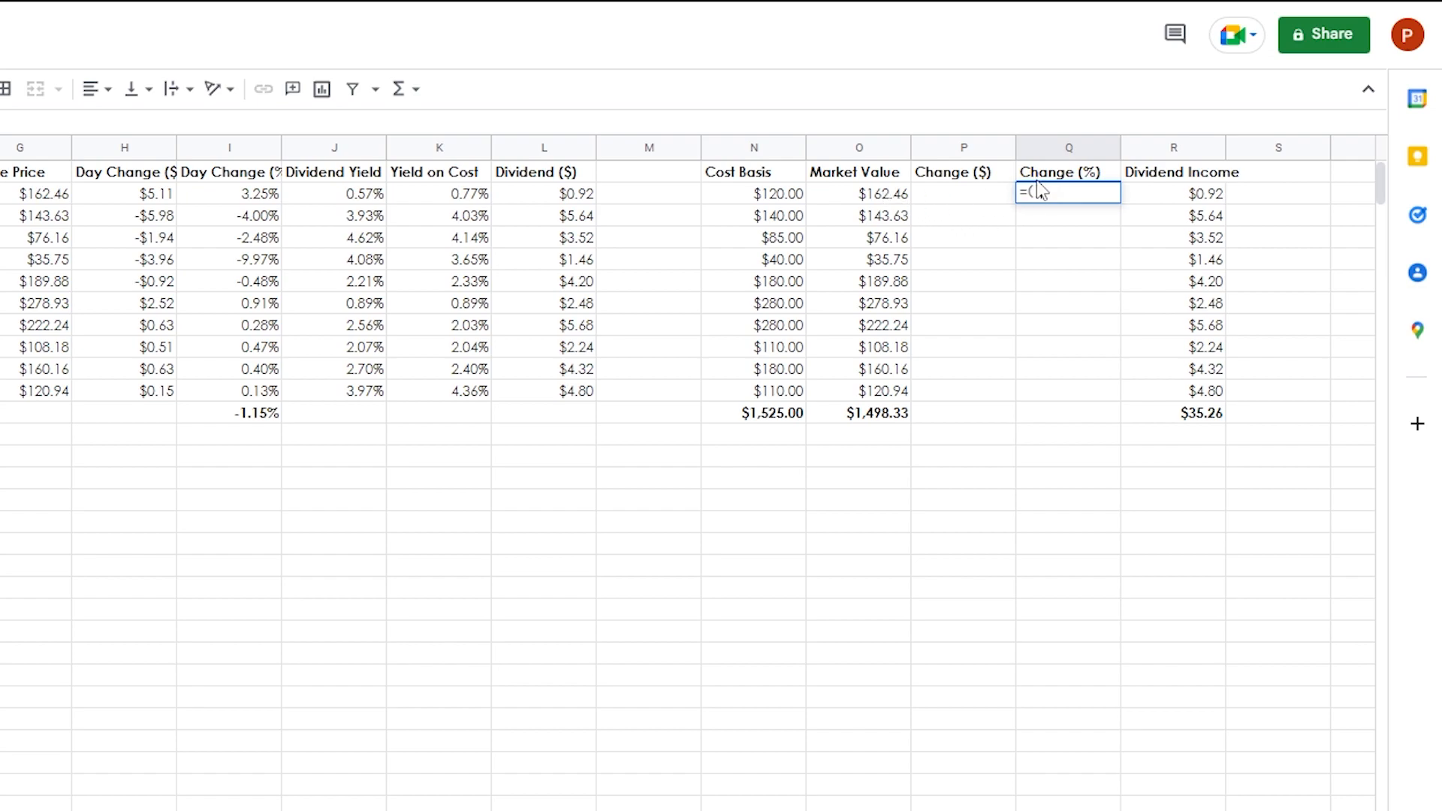
pyautogui.click(879, 198)
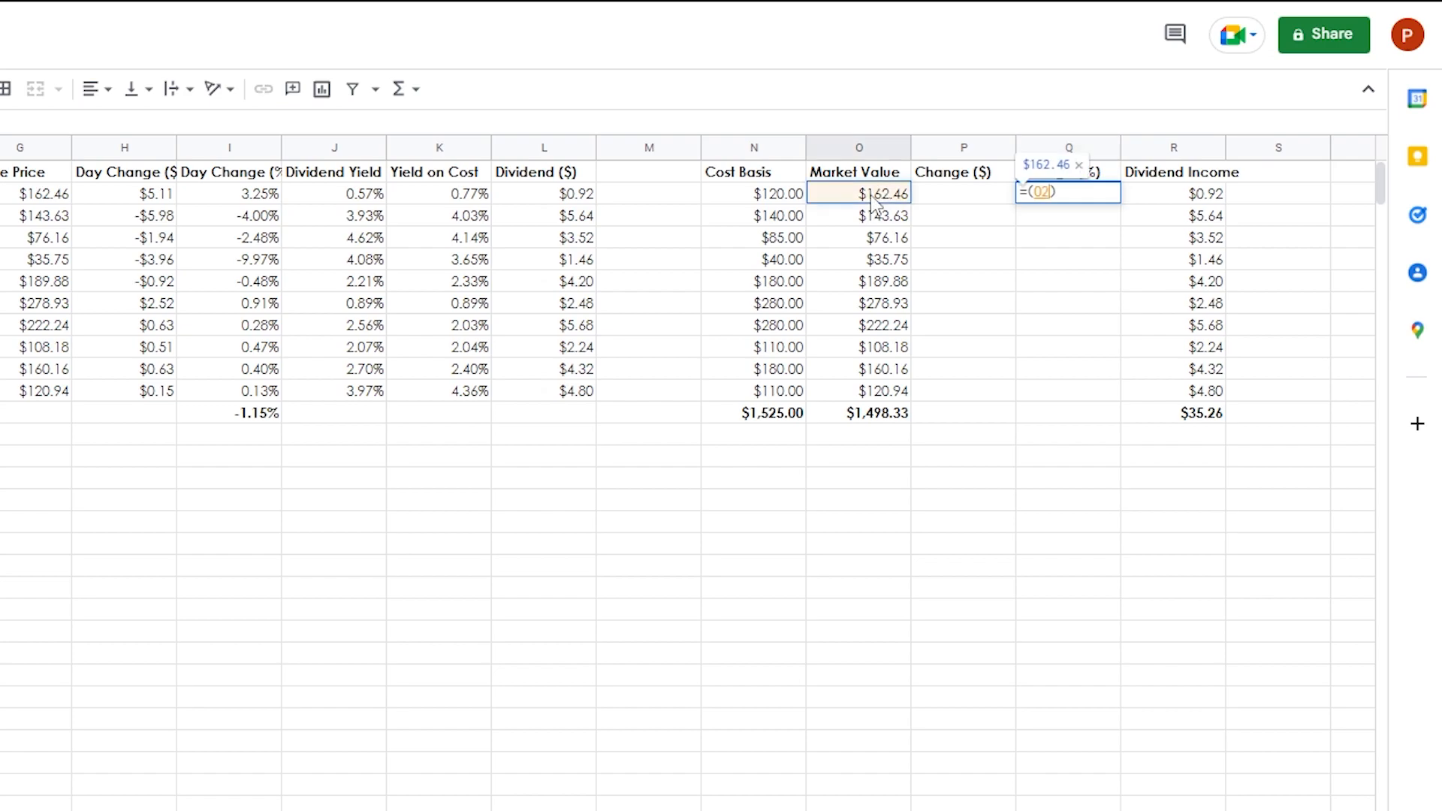
pyautogui.write('-')
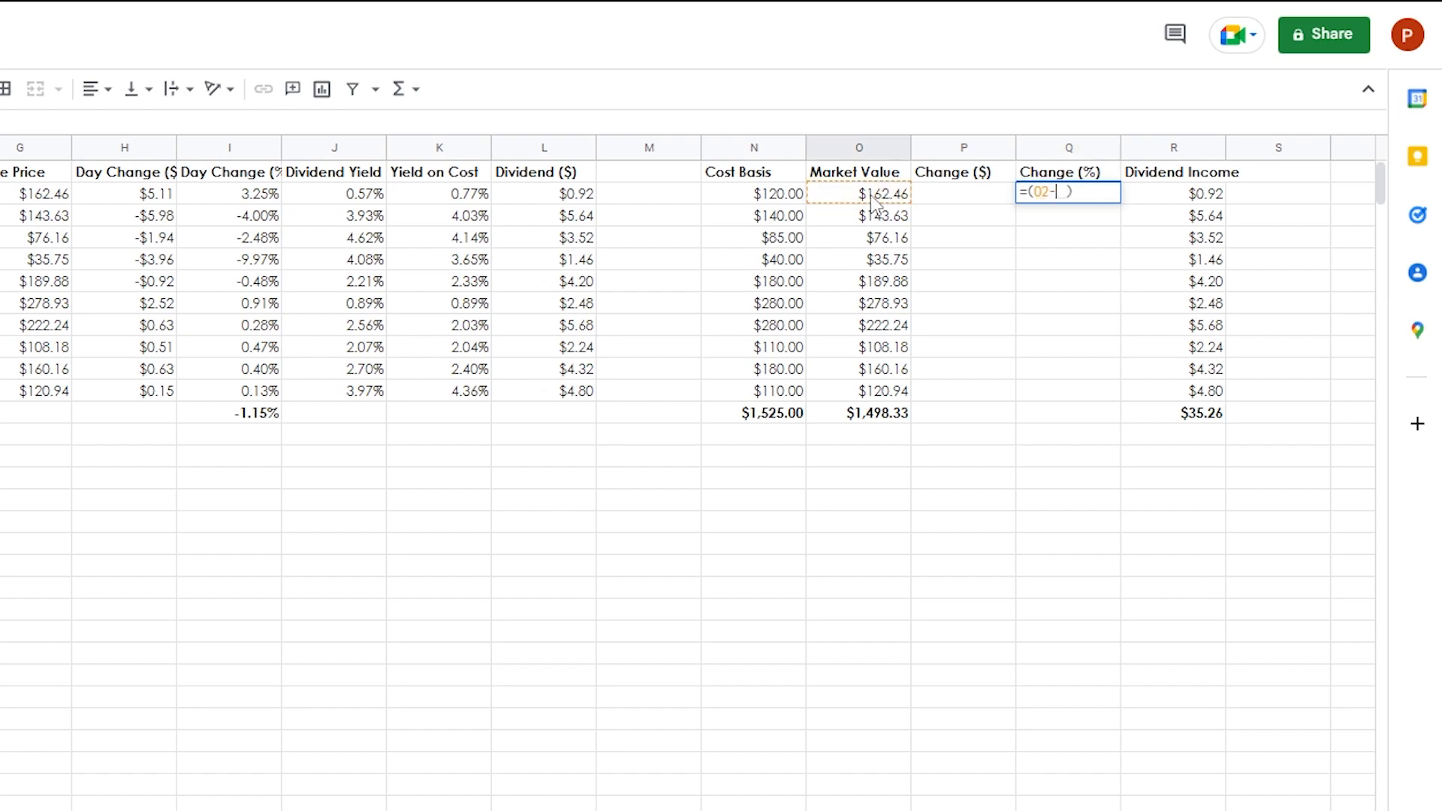
pyautogui.click(770, 198)
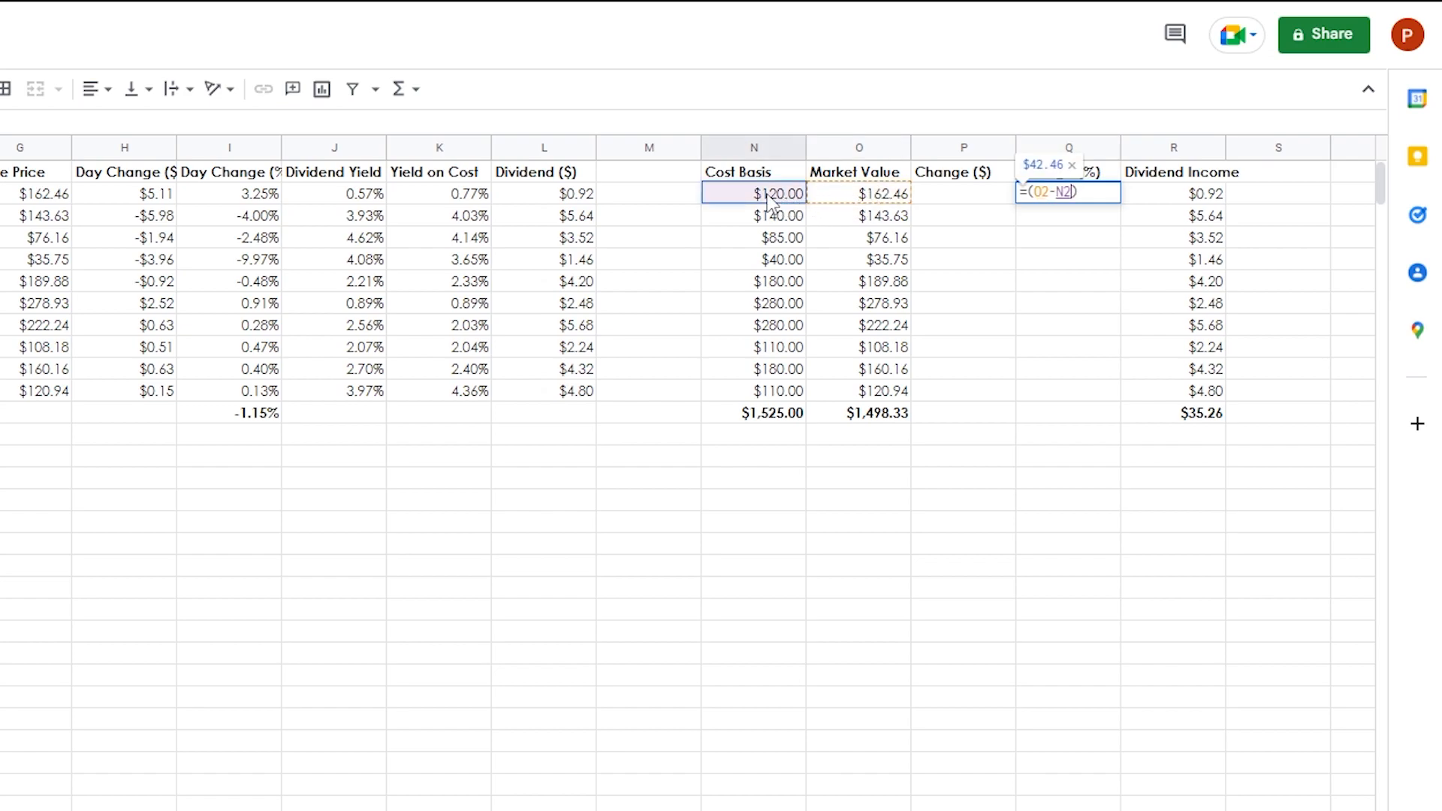
pyautogui.click(1093, 194)
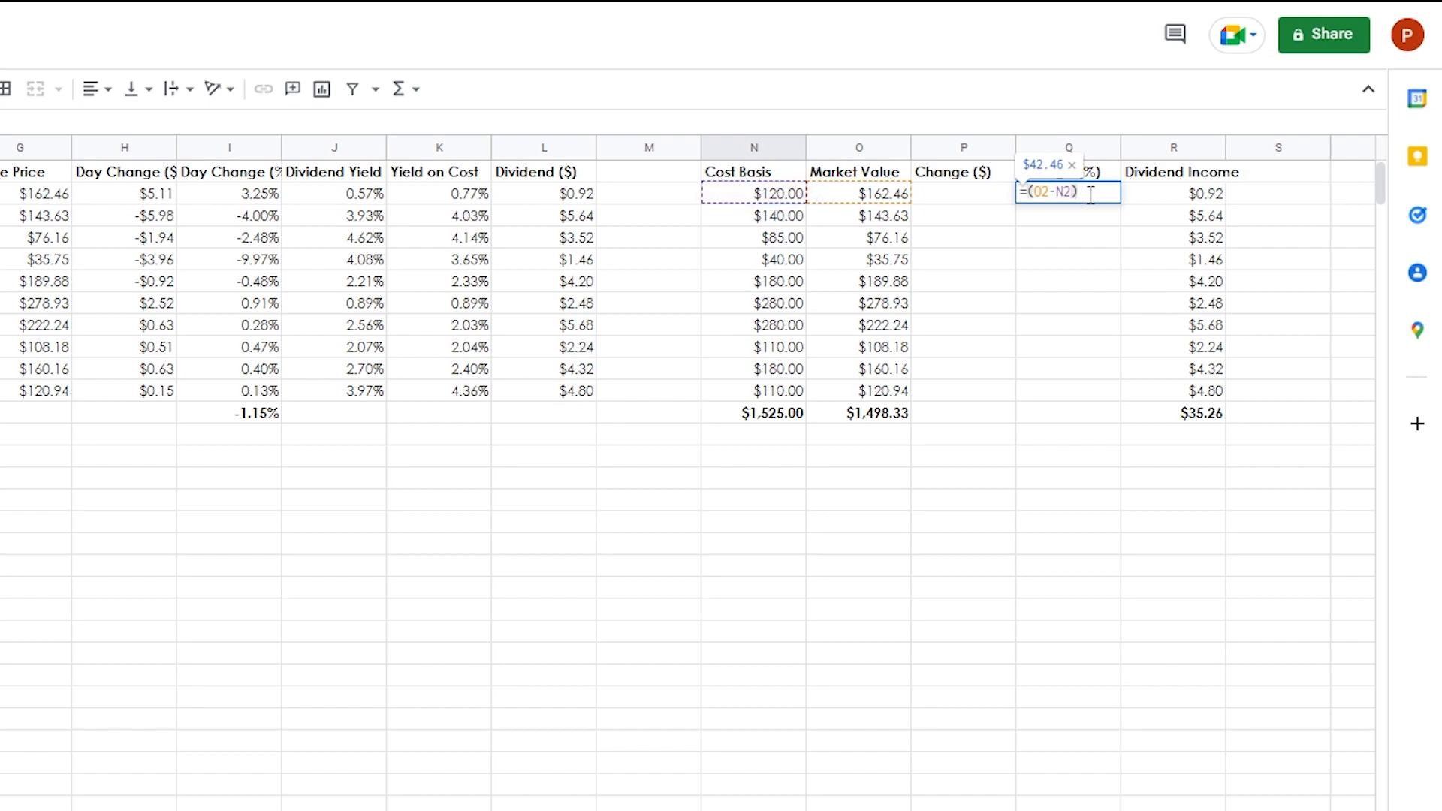
pyautogui.write('/')
pyautogui.click(784, 197)
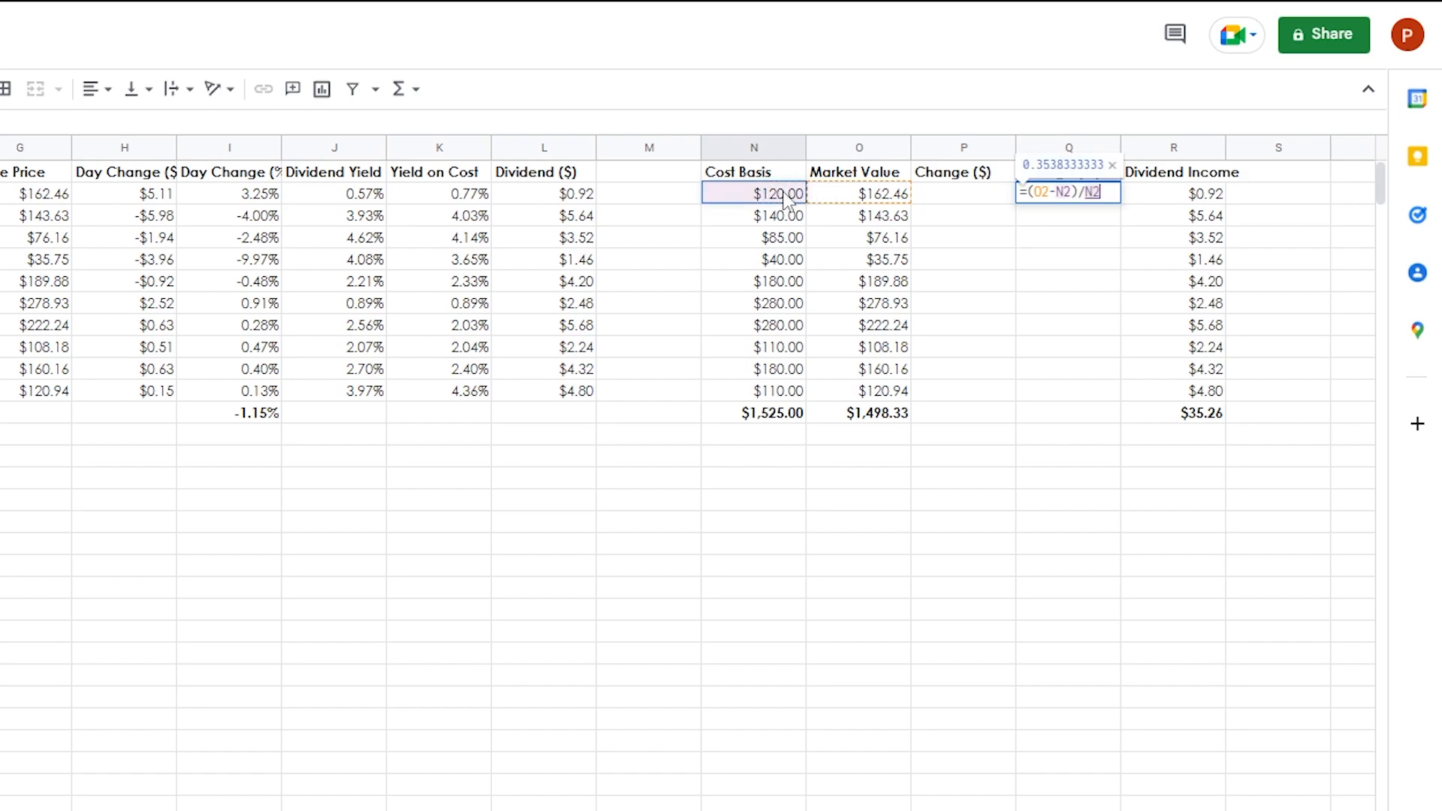
pyautogui.press('Return')
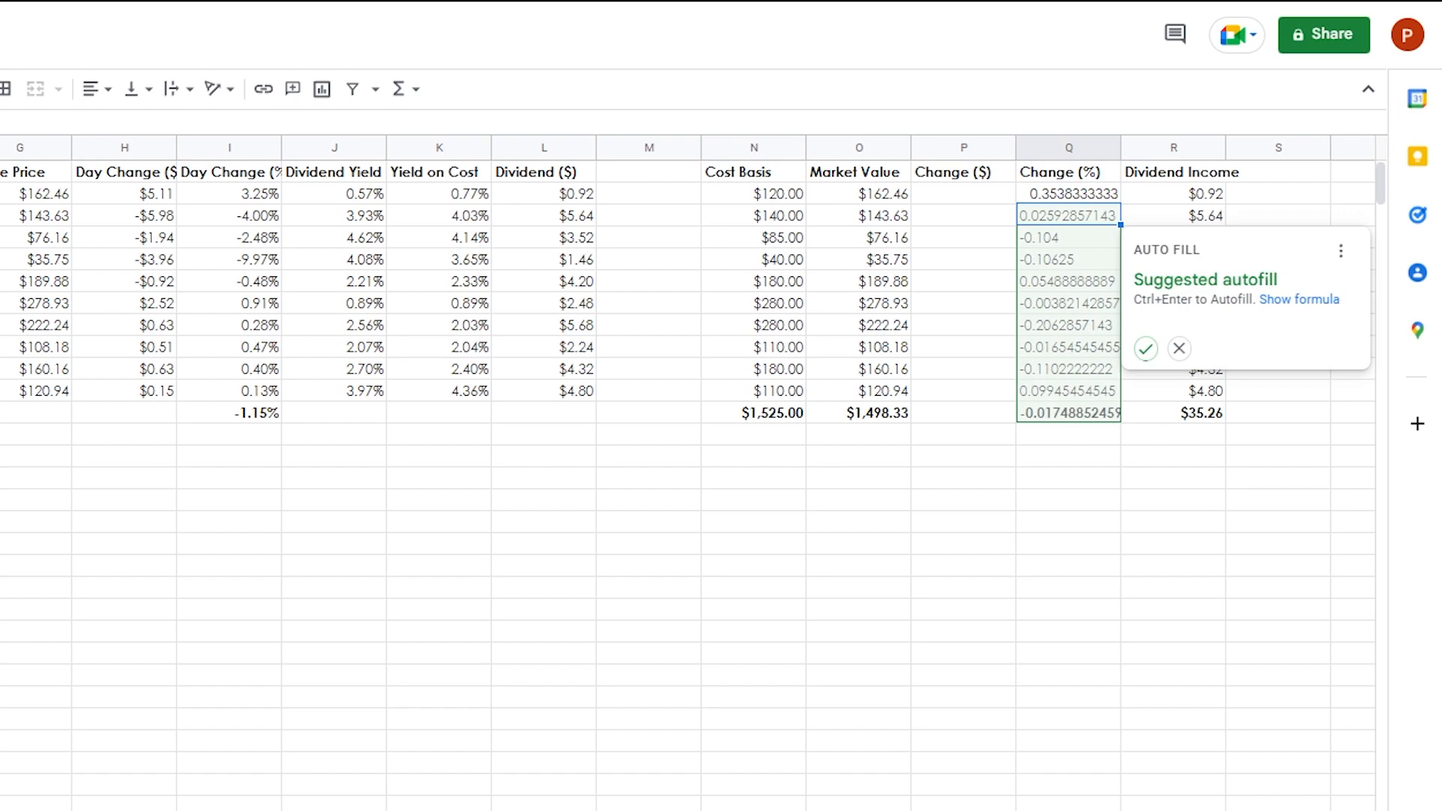
pyautogui.click(1146, 349)
# Format the whole Change (%) column Q as percent
pyautogui.click(1083, 418)
pyautogui.click(1081, 149)
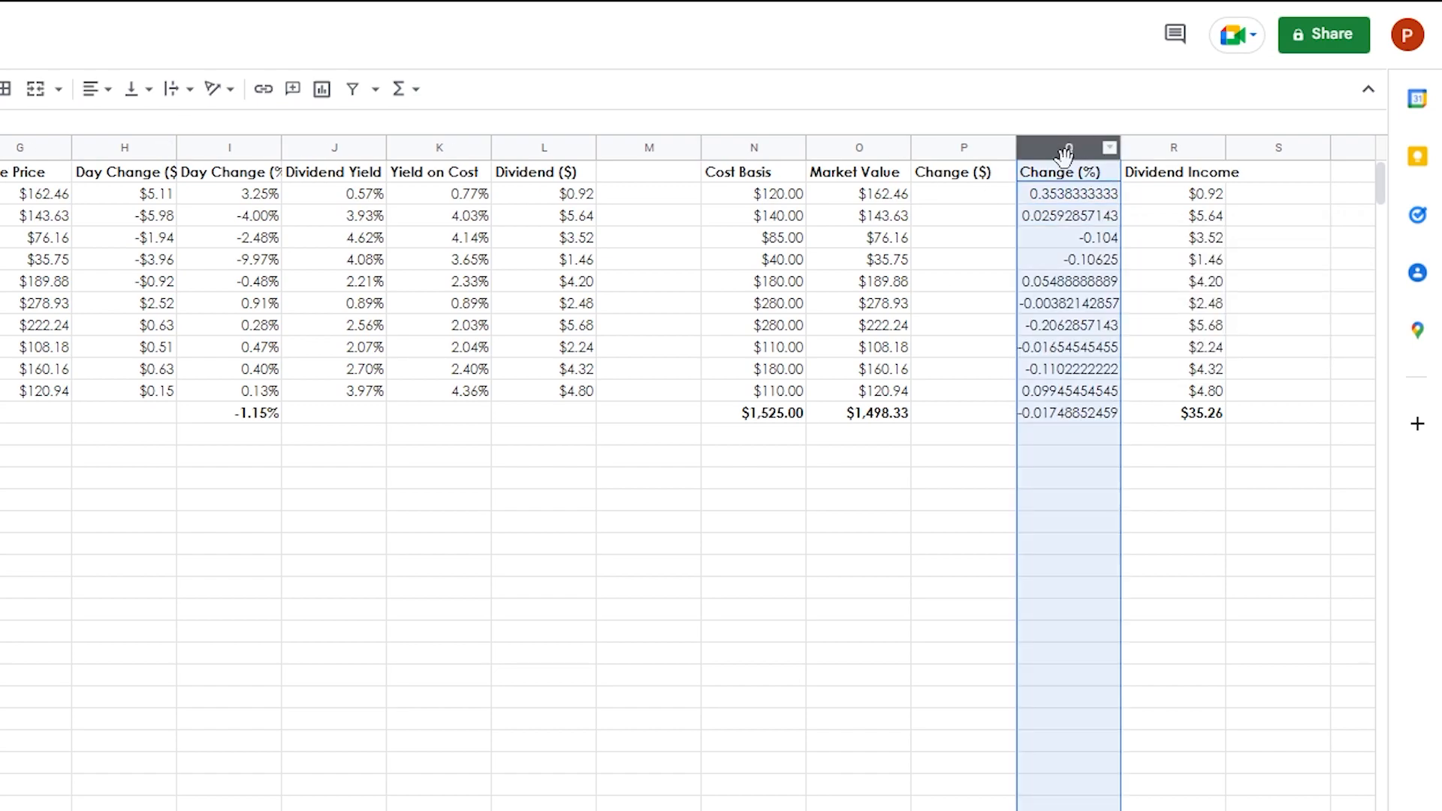
pyautogui.hotkey('ctrl', 'shift', '5')
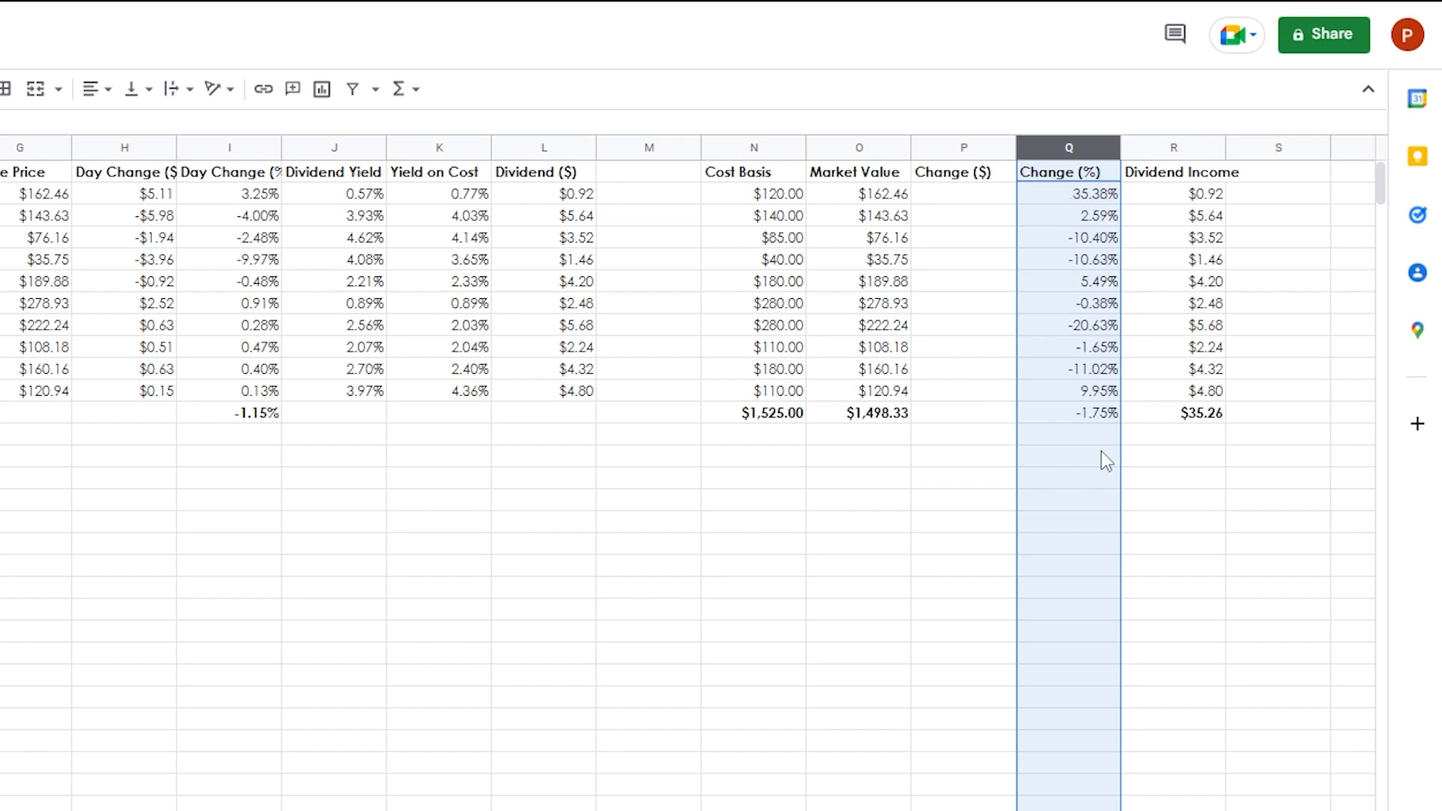
# Average the percentage changes in Q12 with =AVERAGE(Q2:Q11)
pyautogui.click(1093, 415)
pyautogui.write('ava')
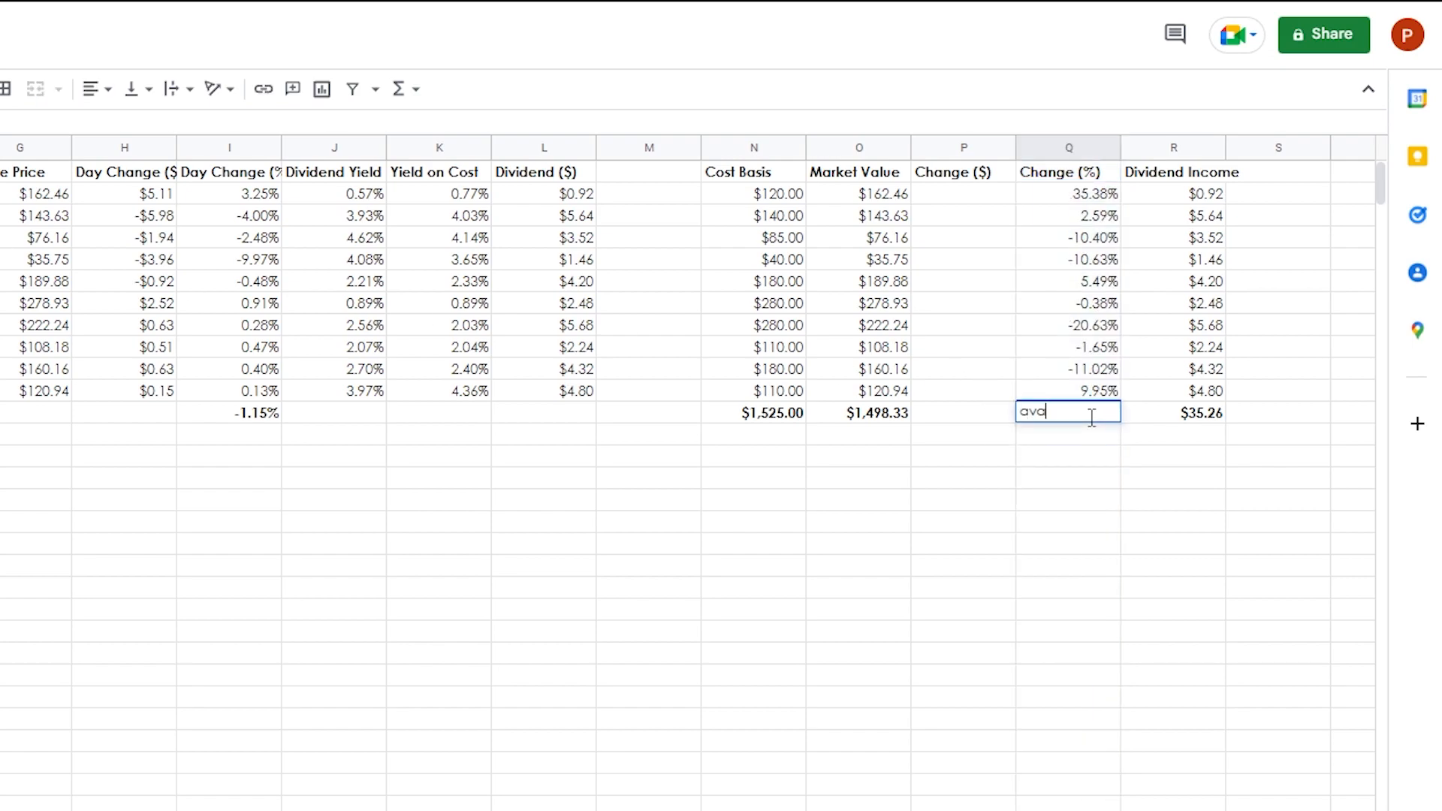
pyautogui.write('=a')
pyautogui.press('Tab')
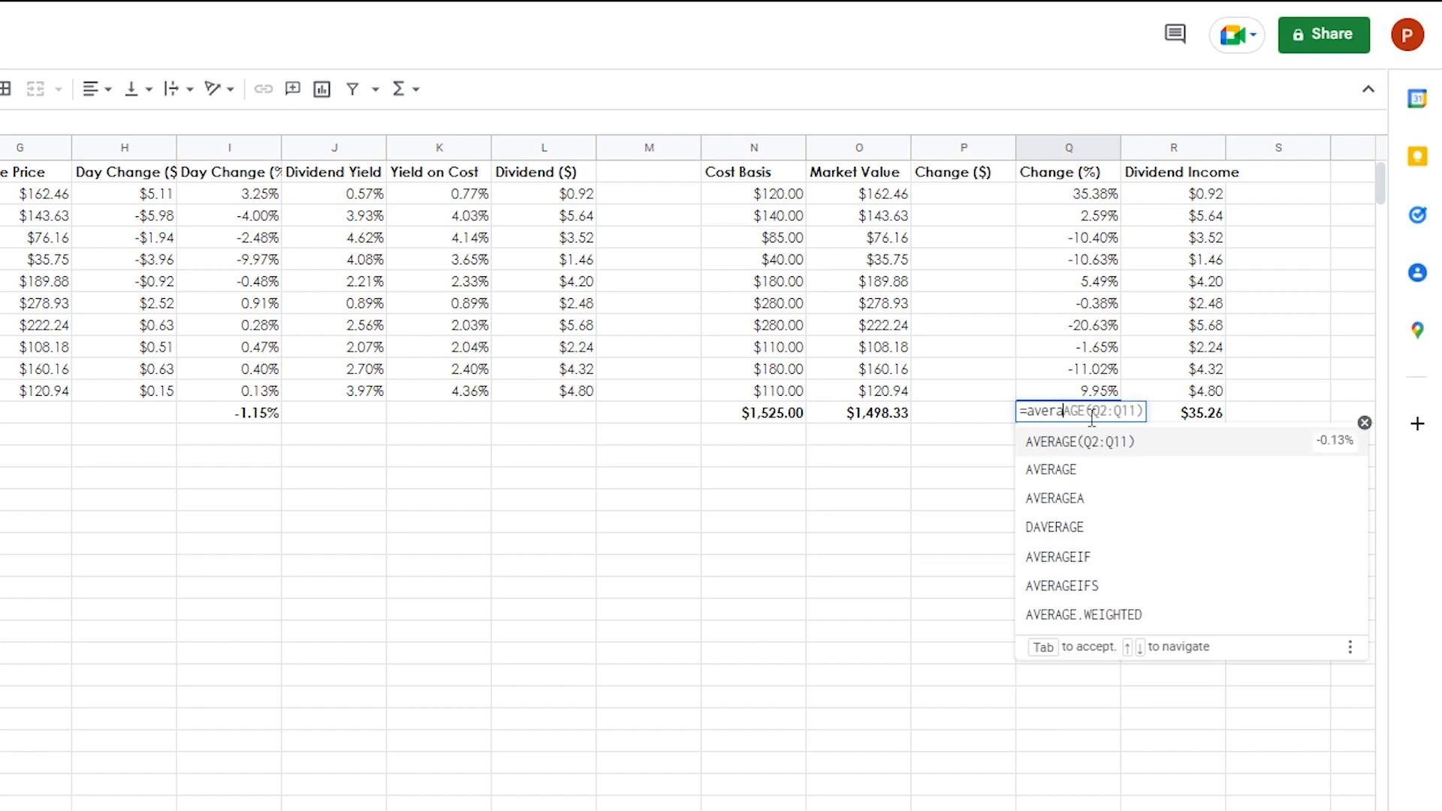
pyautogui.press('Return')
pyautogui.click(1088, 447)
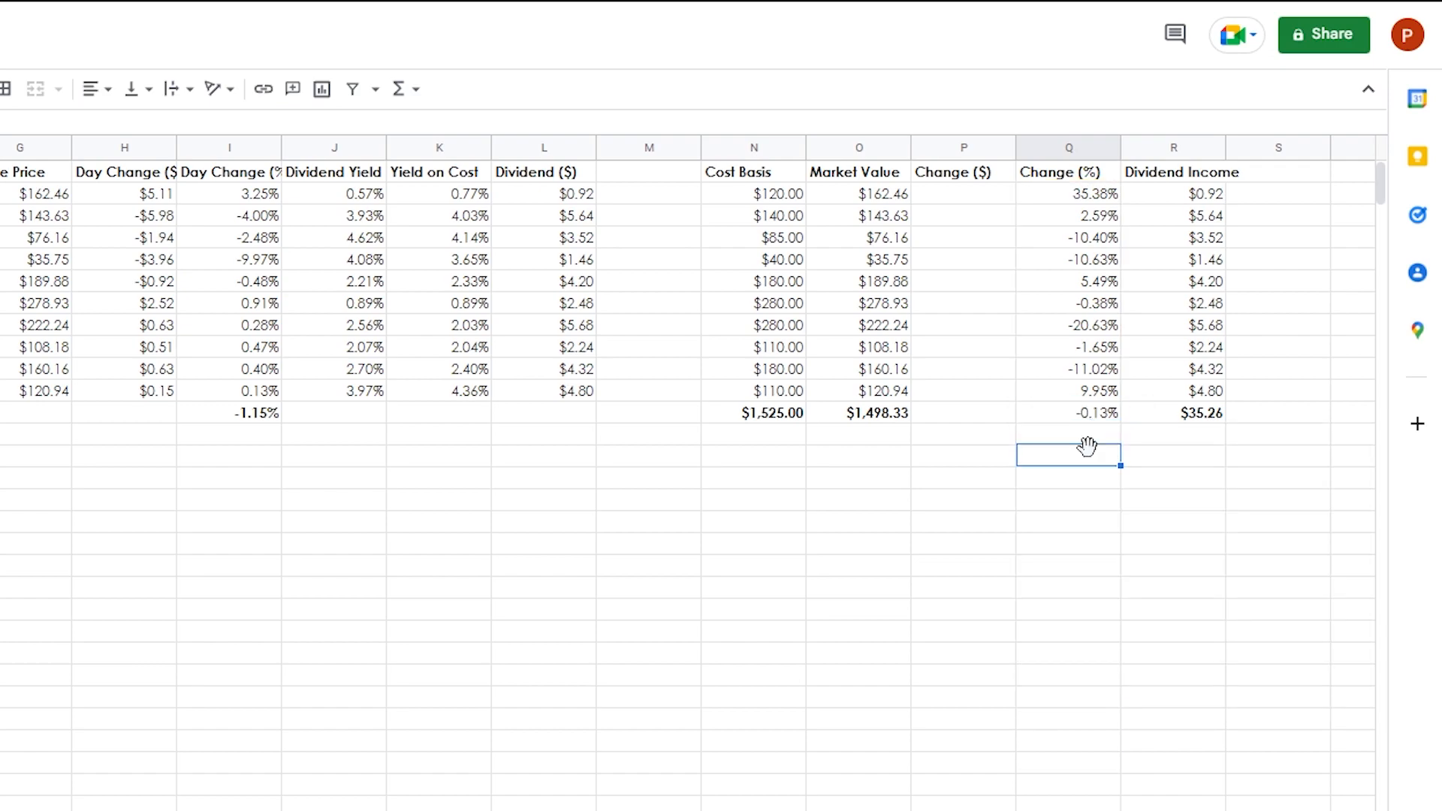
pyautogui.click(1088, 415)
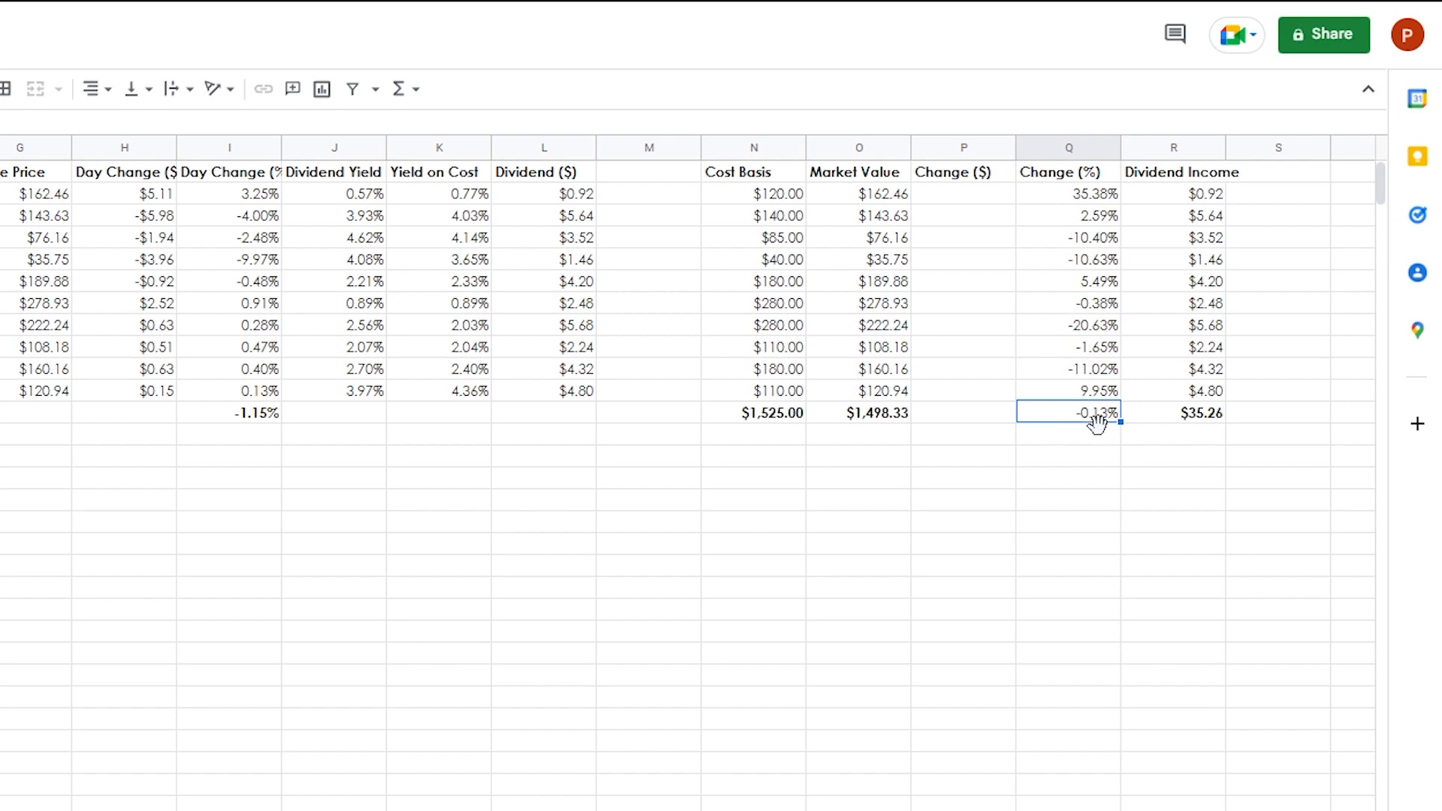
# Compute the dollar change in P2 with =O2-N2 and fill the formula down the Change ($) column to P11
pyautogui.click(948, 195)
pyautogui.write('=')
pyautogui.click(890, 199)
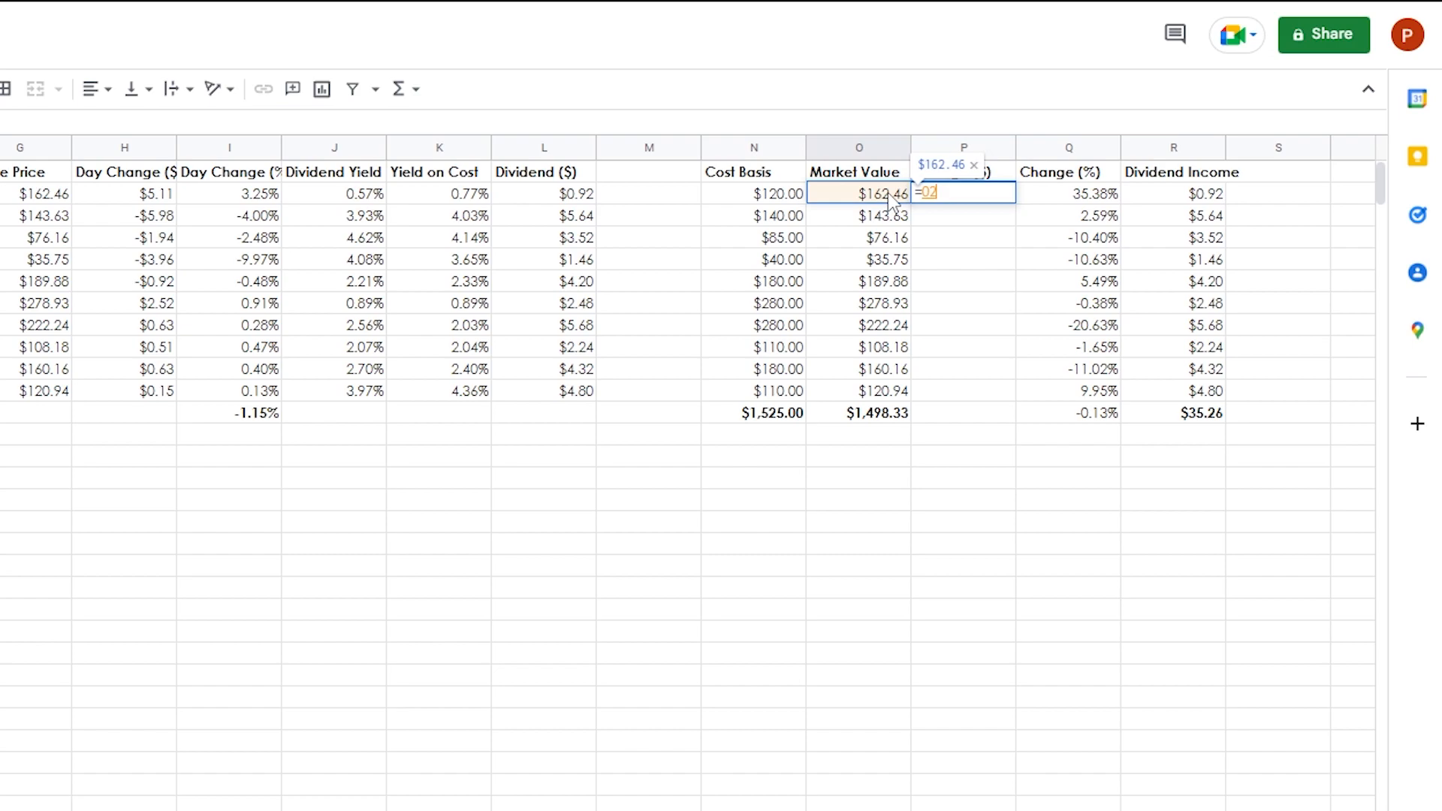
pyautogui.write('-')
pyautogui.click(766, 196)
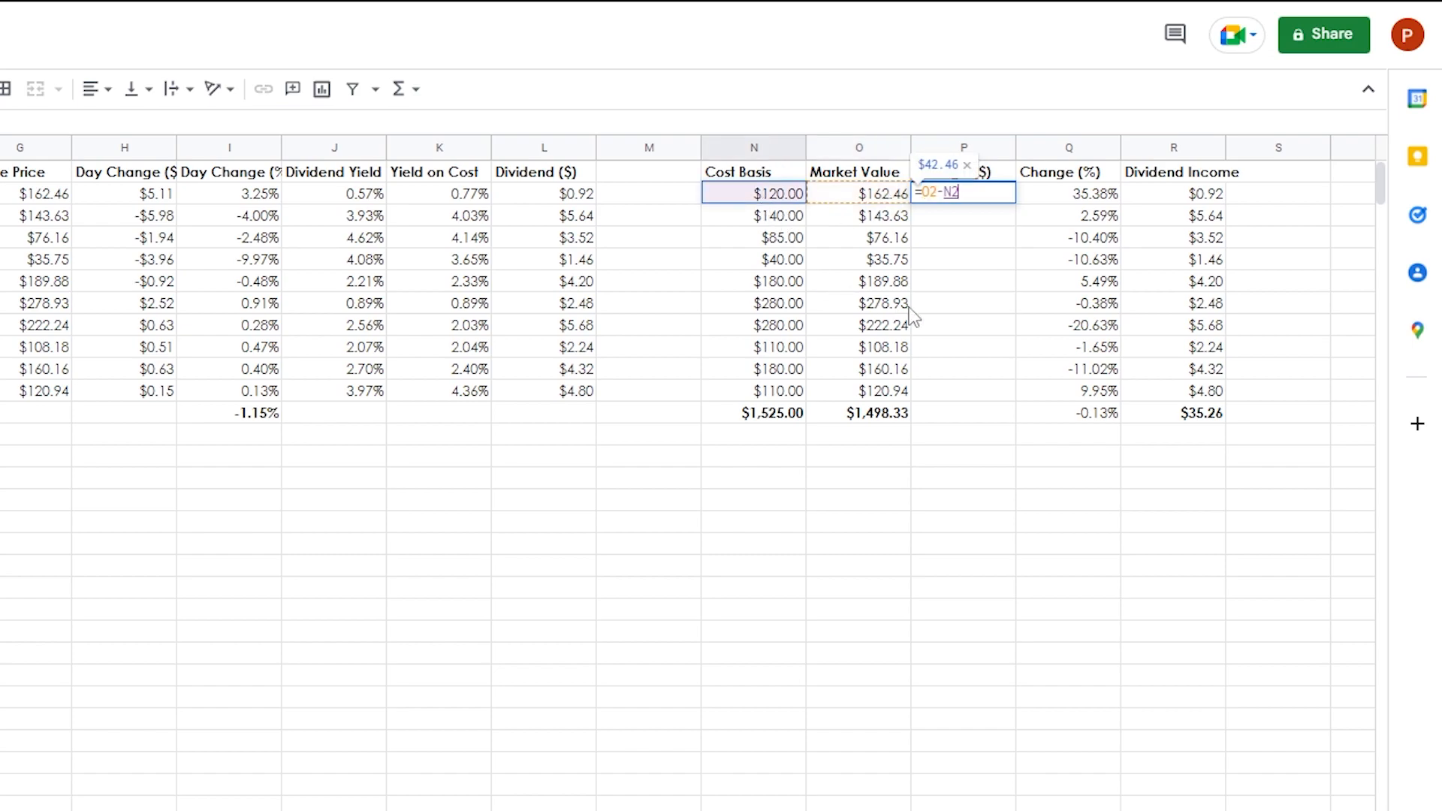
pyautogui.press('Return')
pyautogui.press('Escape')
pyautogui.moveTo(1015, 203); pyautogui.dragTo(1001, 396)
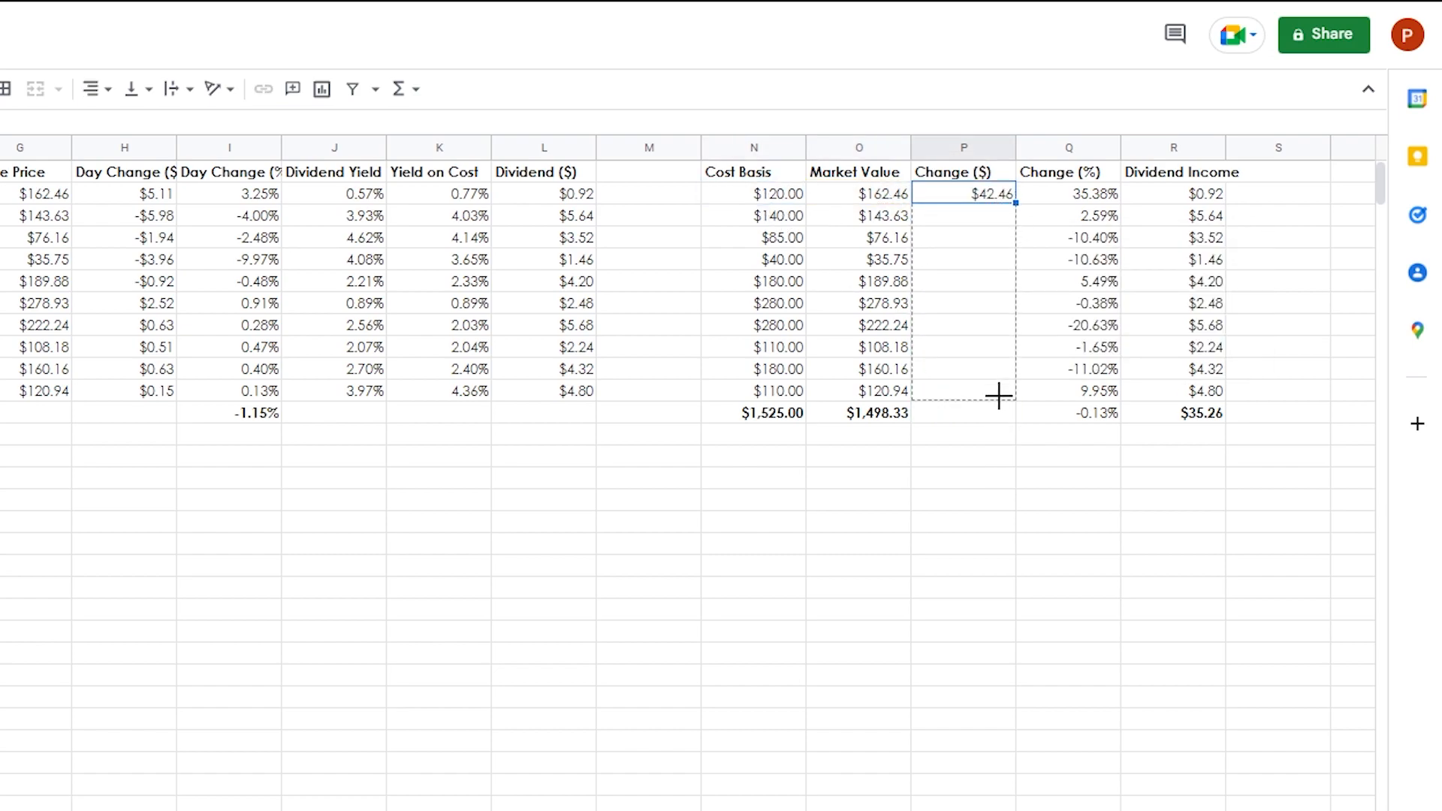
# Total the dollar changes in P12 with =SUM(P1:P11) and format column P as currency
pyautogui.click(986, 421)
pyautogui.write('=sum')
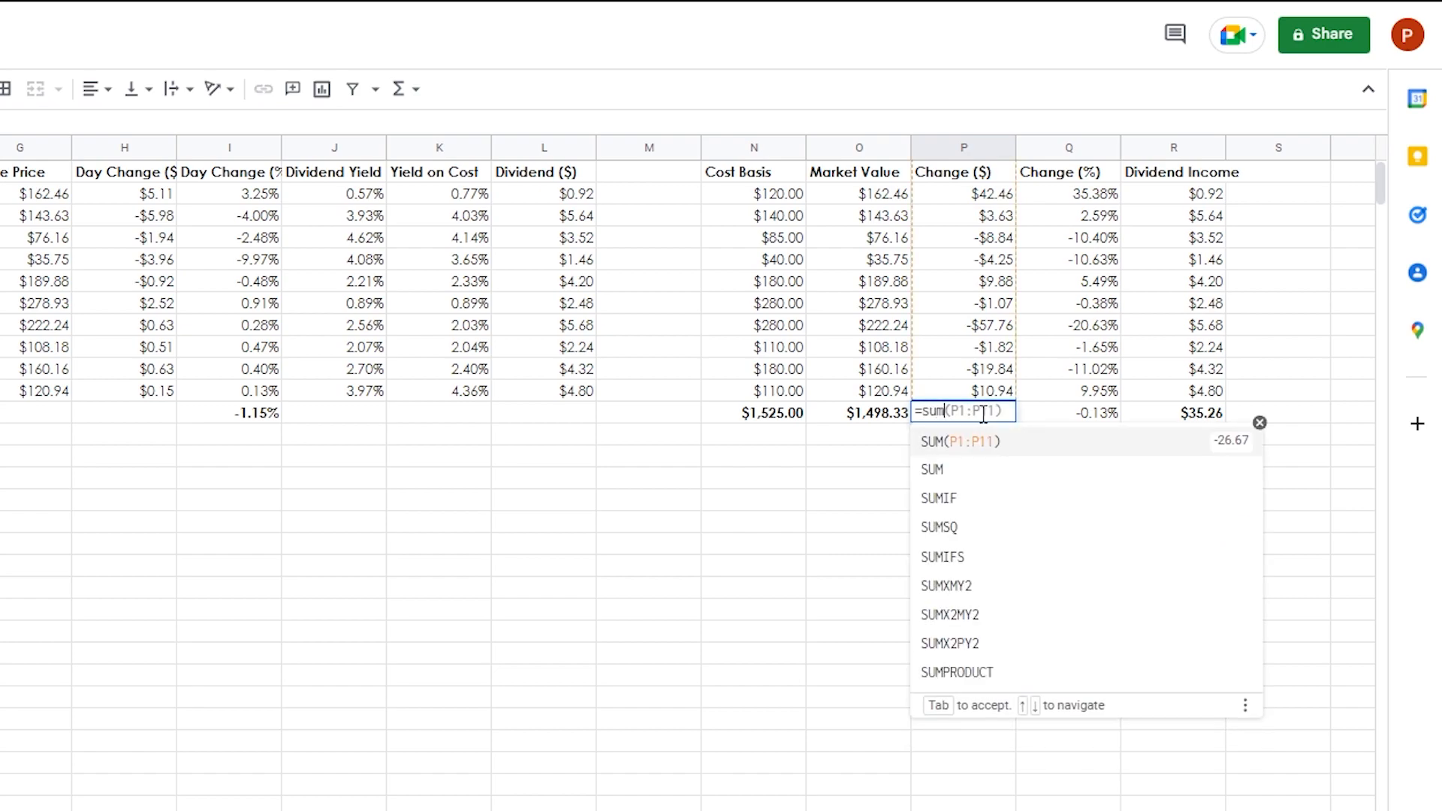
pyautogui.press('Return')
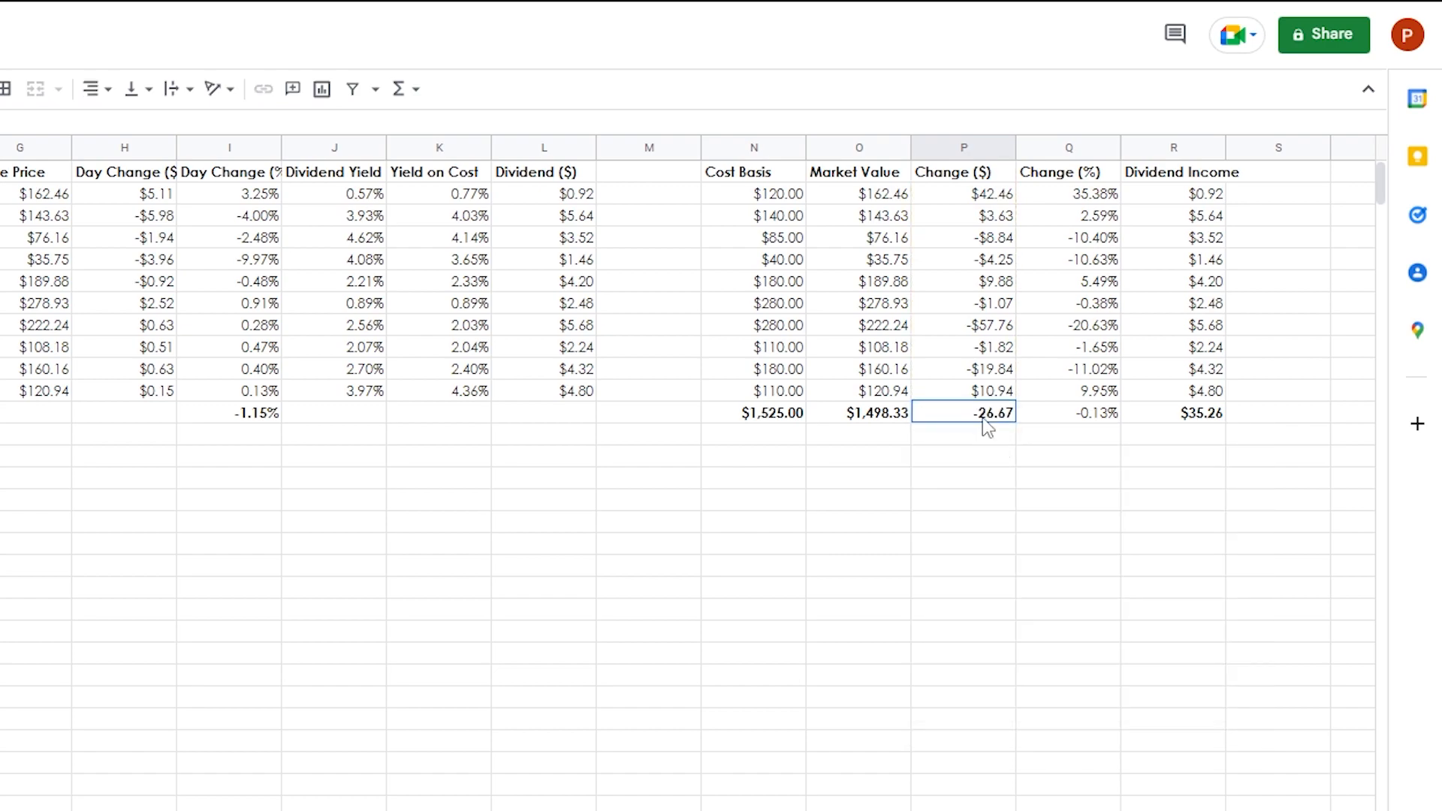
pyautogui.click(965, 147)
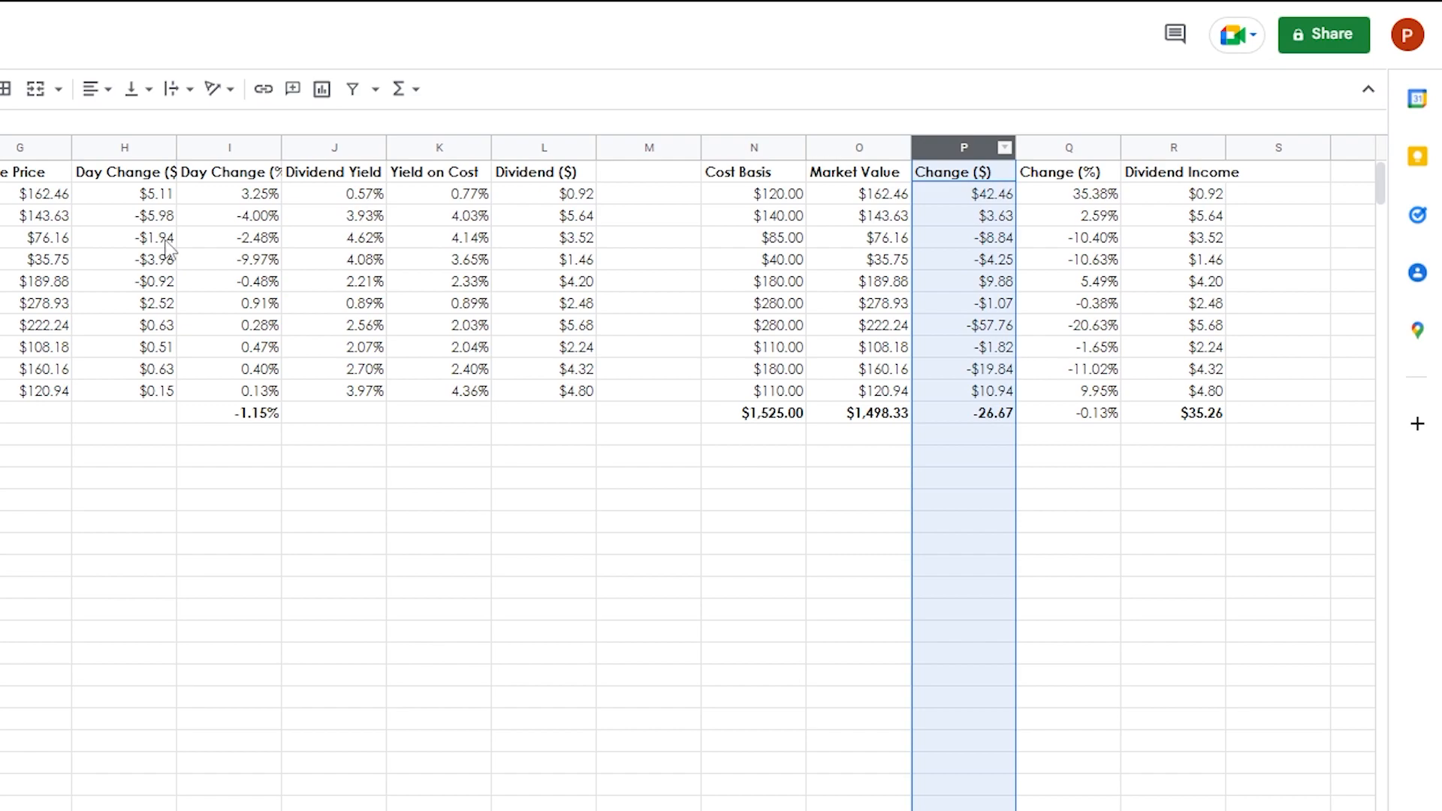
pyautogui.hotkey('ctrl', 'shift', '4')
pyautogui.click(440, 652)
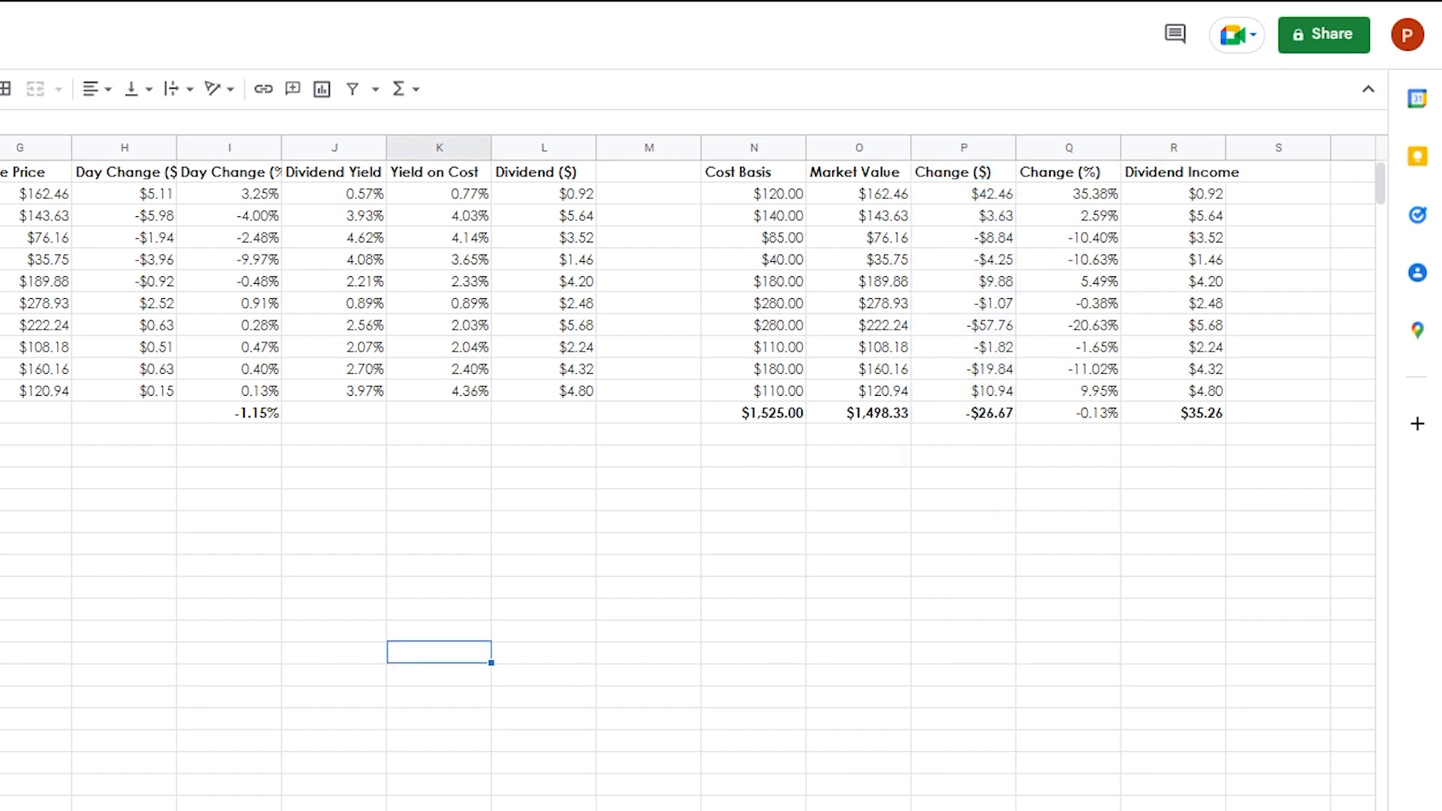
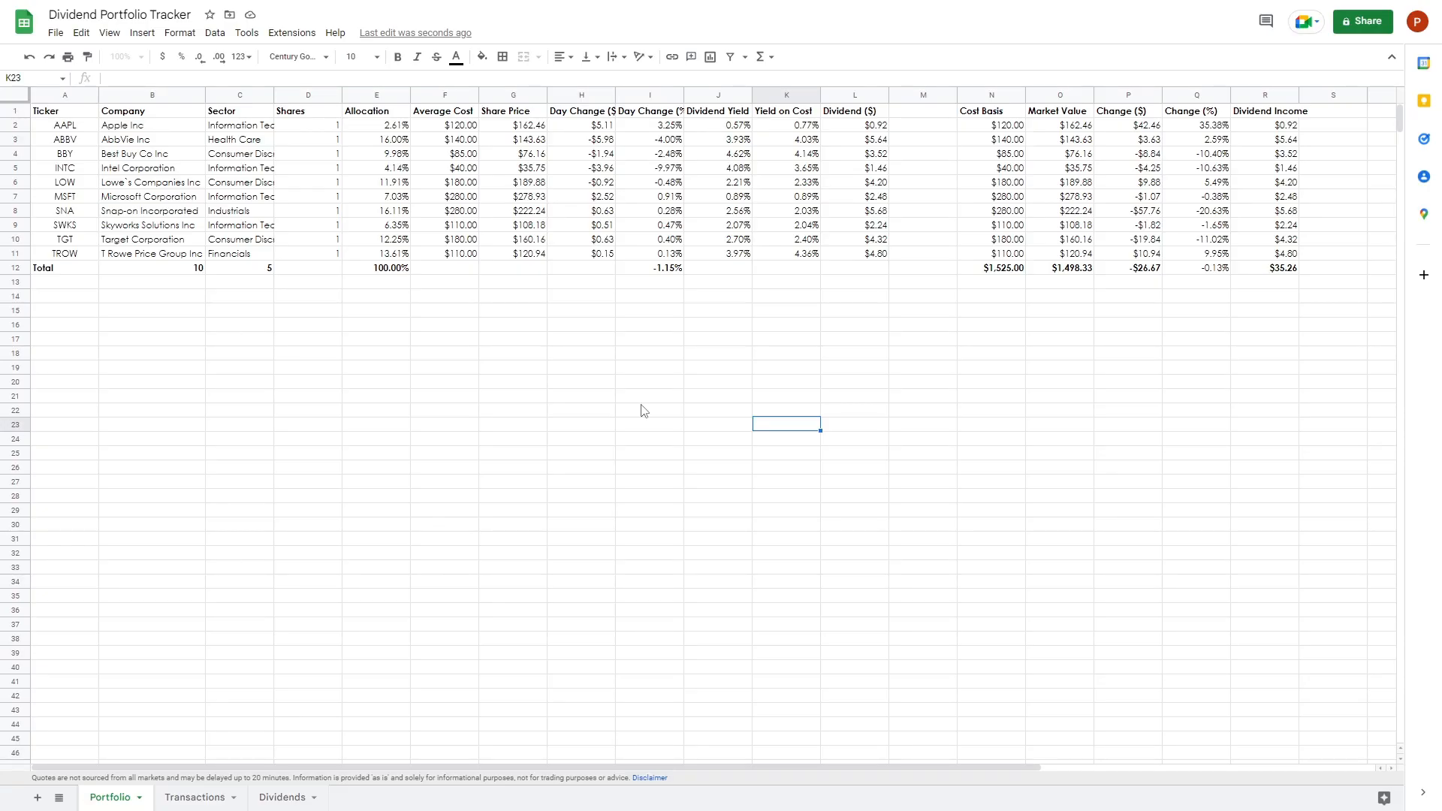
# Center-align the contents of every cell on the Portfolio sheet
pyautogui.press('Left')
pyautogui.press('Left')
pyautogui.press('Up')
pyautogui.click(53, 98)
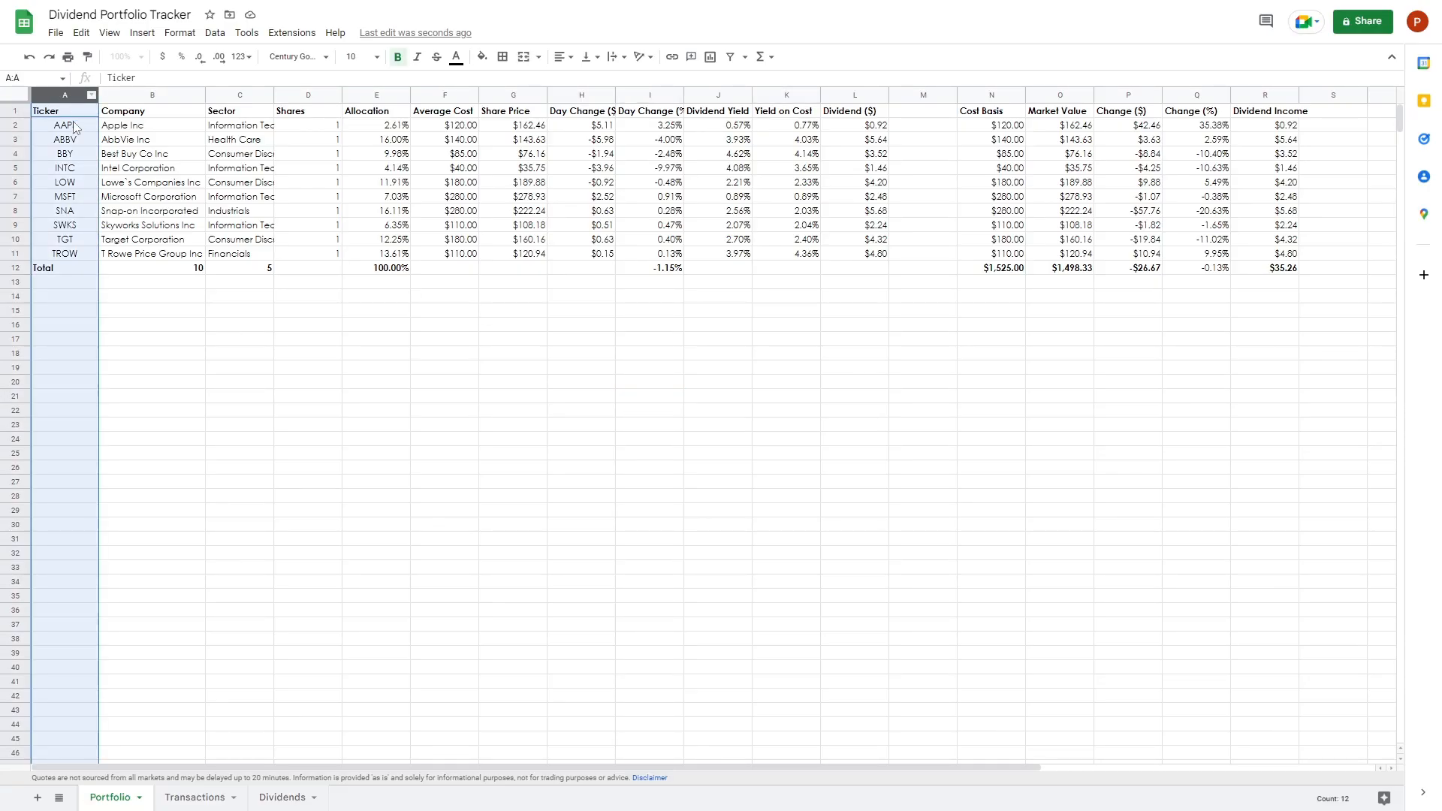
pyautogui.click(443, 438)
pyautogui.hotkey('ctrl', 'a')
pyautogui.click(555, 62)
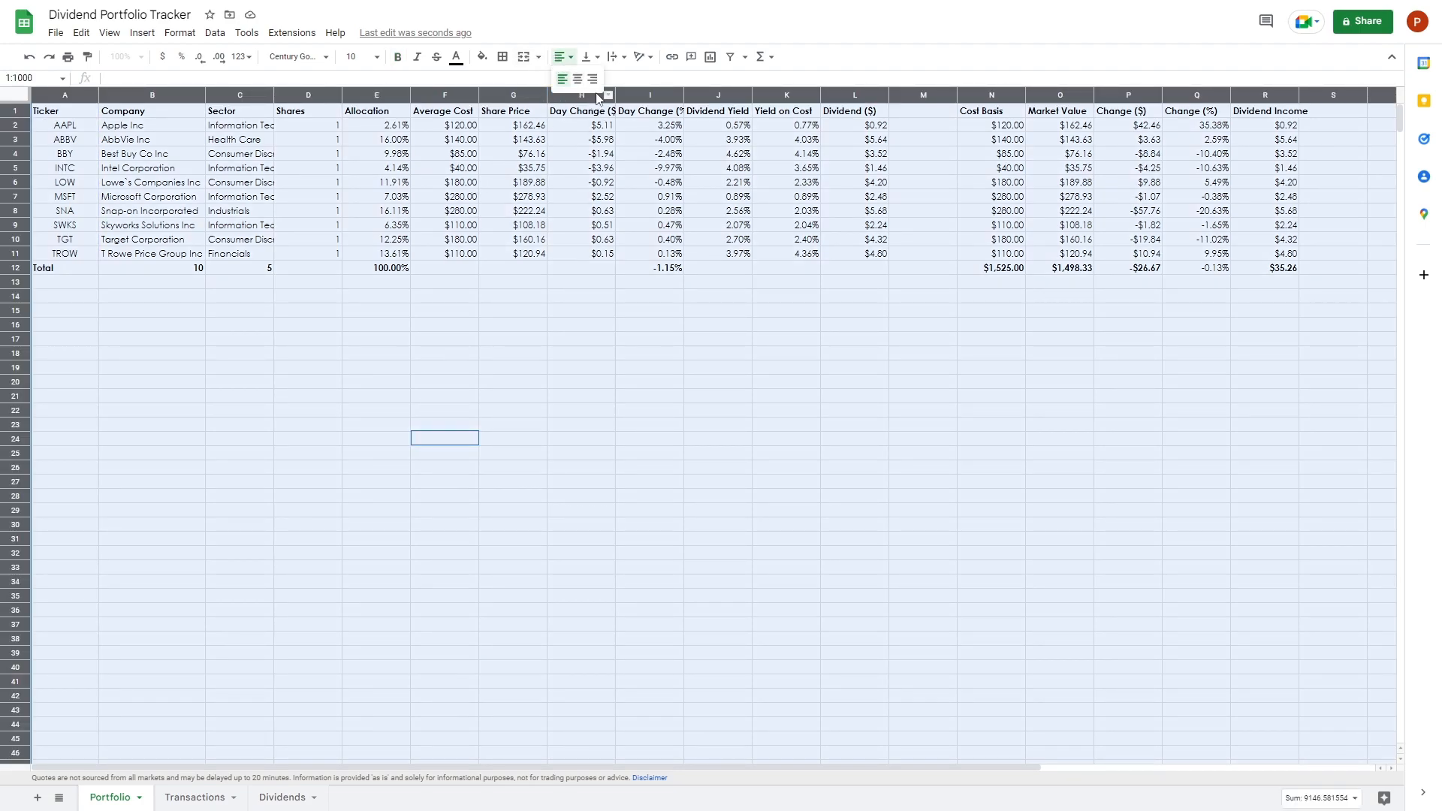
pyautogui.click(580, 79)
pyautogui.click(608, 442)
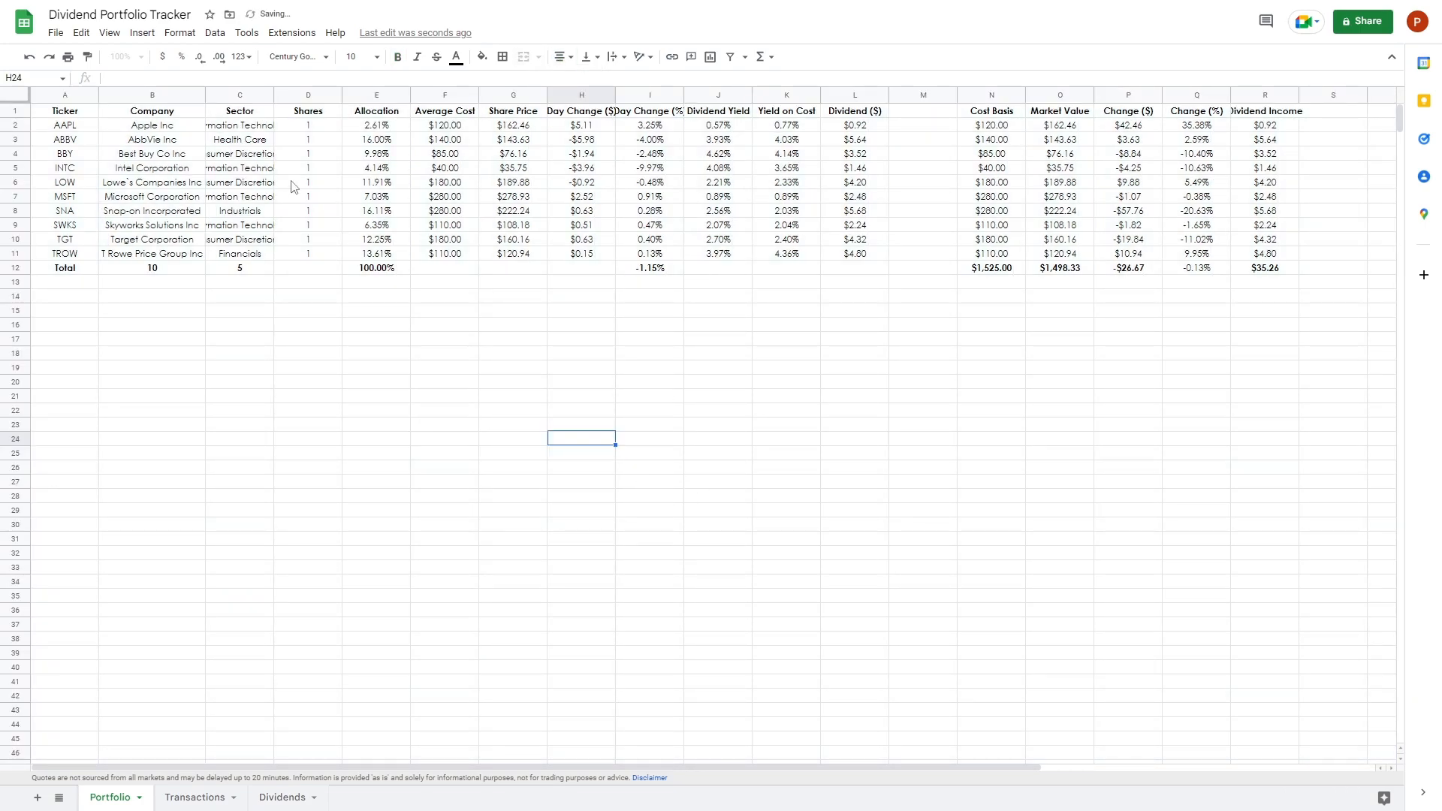
# Set the width of the Company column B to 180 pixels
pyautogui.click(83, 98)
pyautogui.click(199, 103)
pyautogui.rightClick(199, 103)
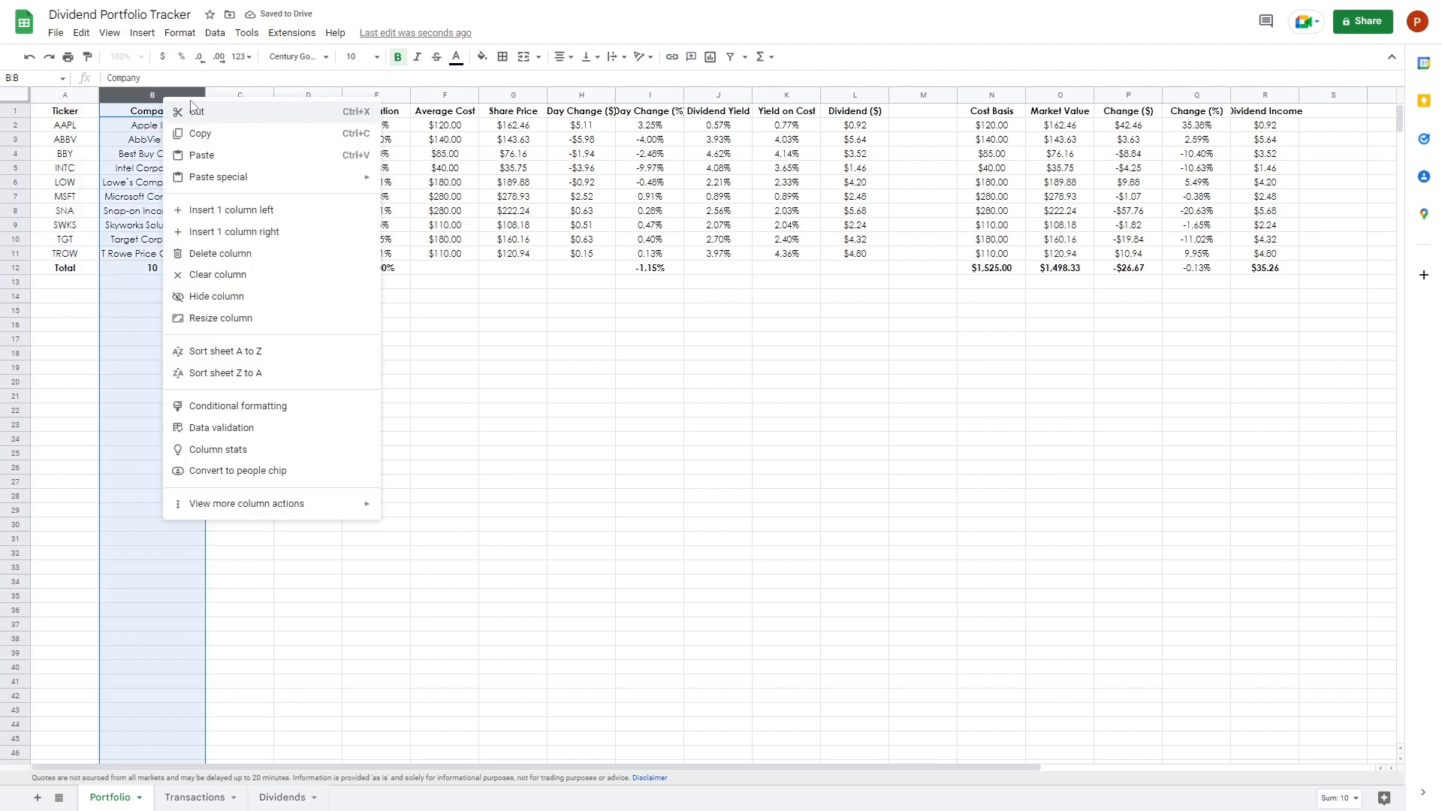
pyautogui.moveTo(633, 453); pyautogui.dragTo(612, 450)
pyautogui.click(179, 93)
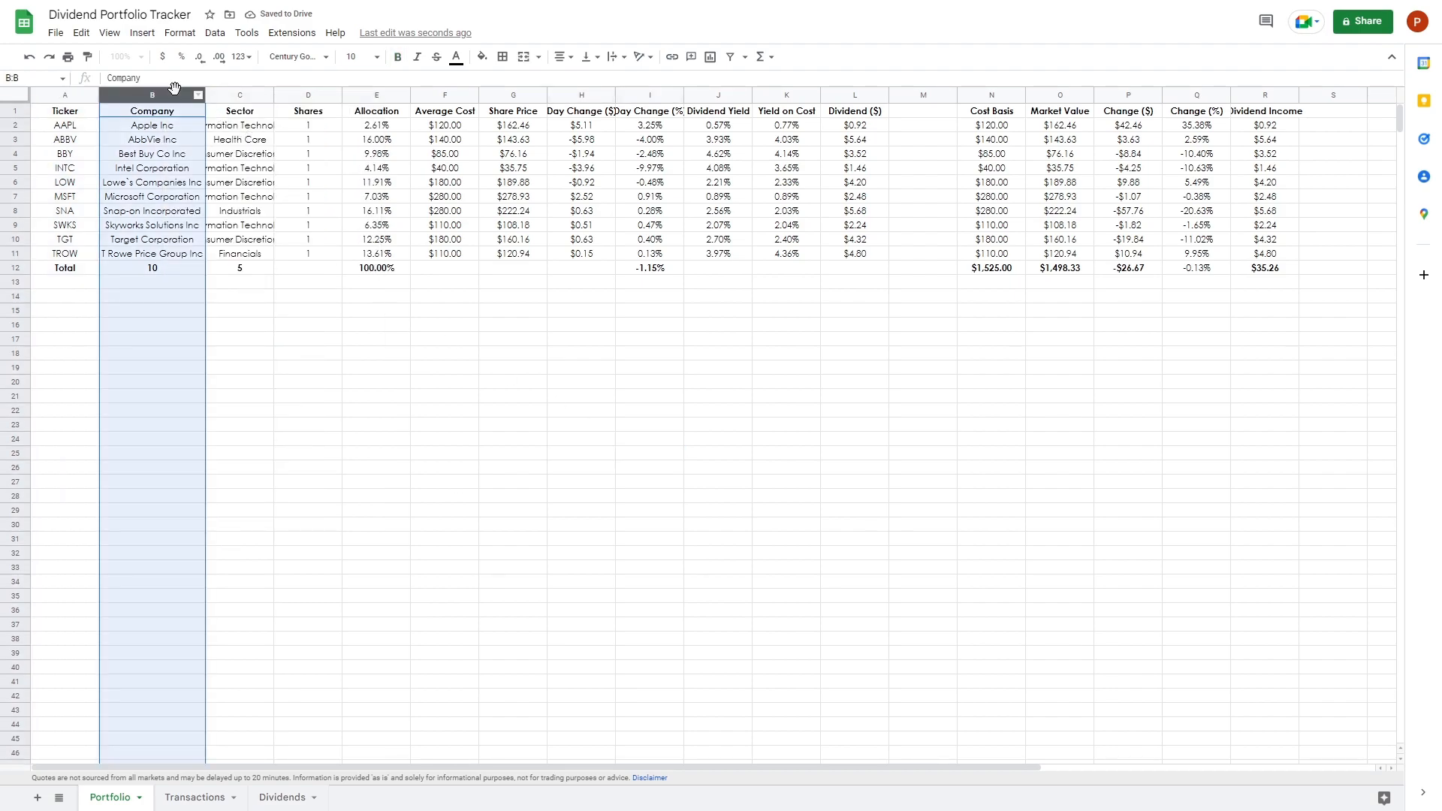
pyautogui.rightClick(174, 88)
pyautogui.click(244, 314)
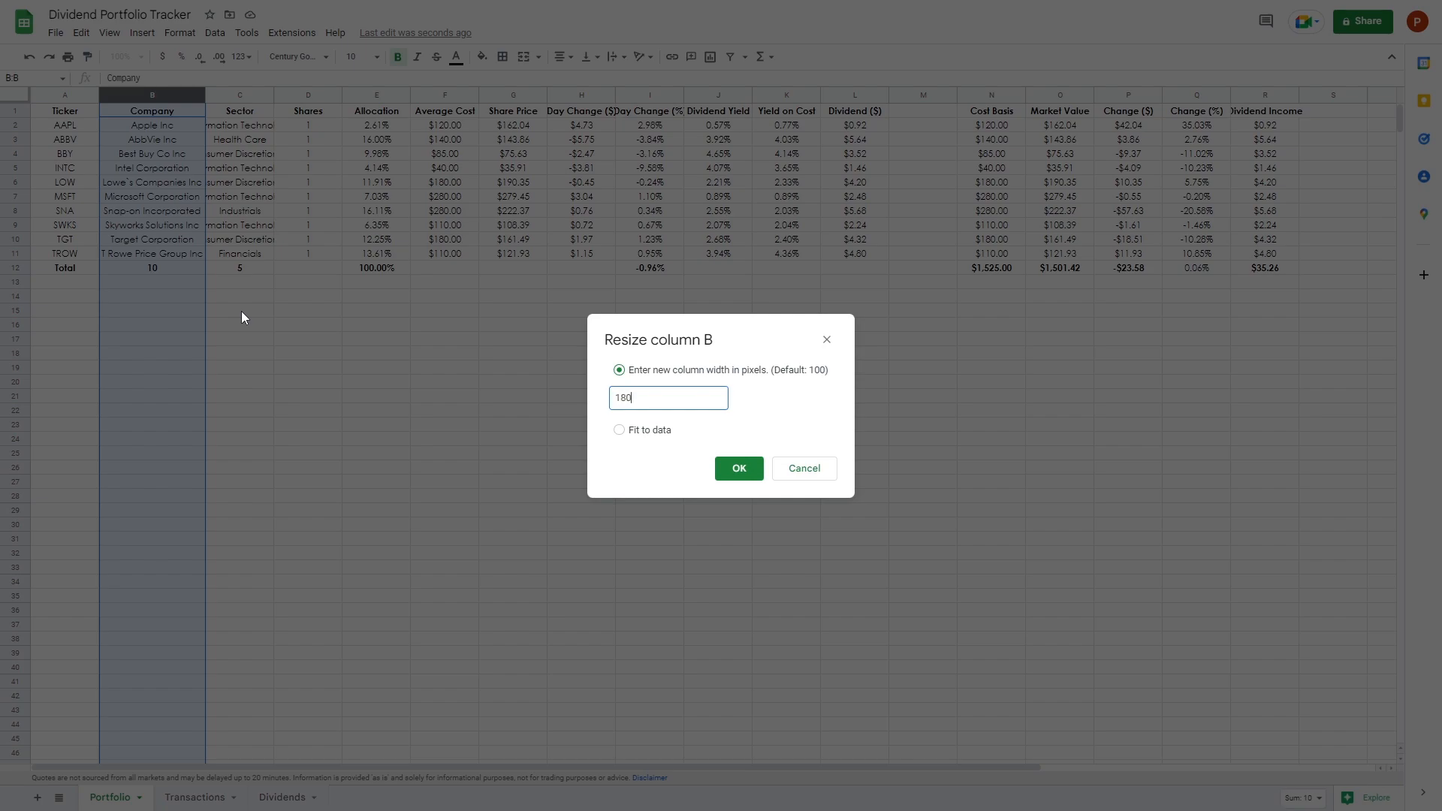
pyautogui.click(716, 469)
# Set the width of the Sector column C to 180 pixels
pyautogui.rightClick(263, 102)
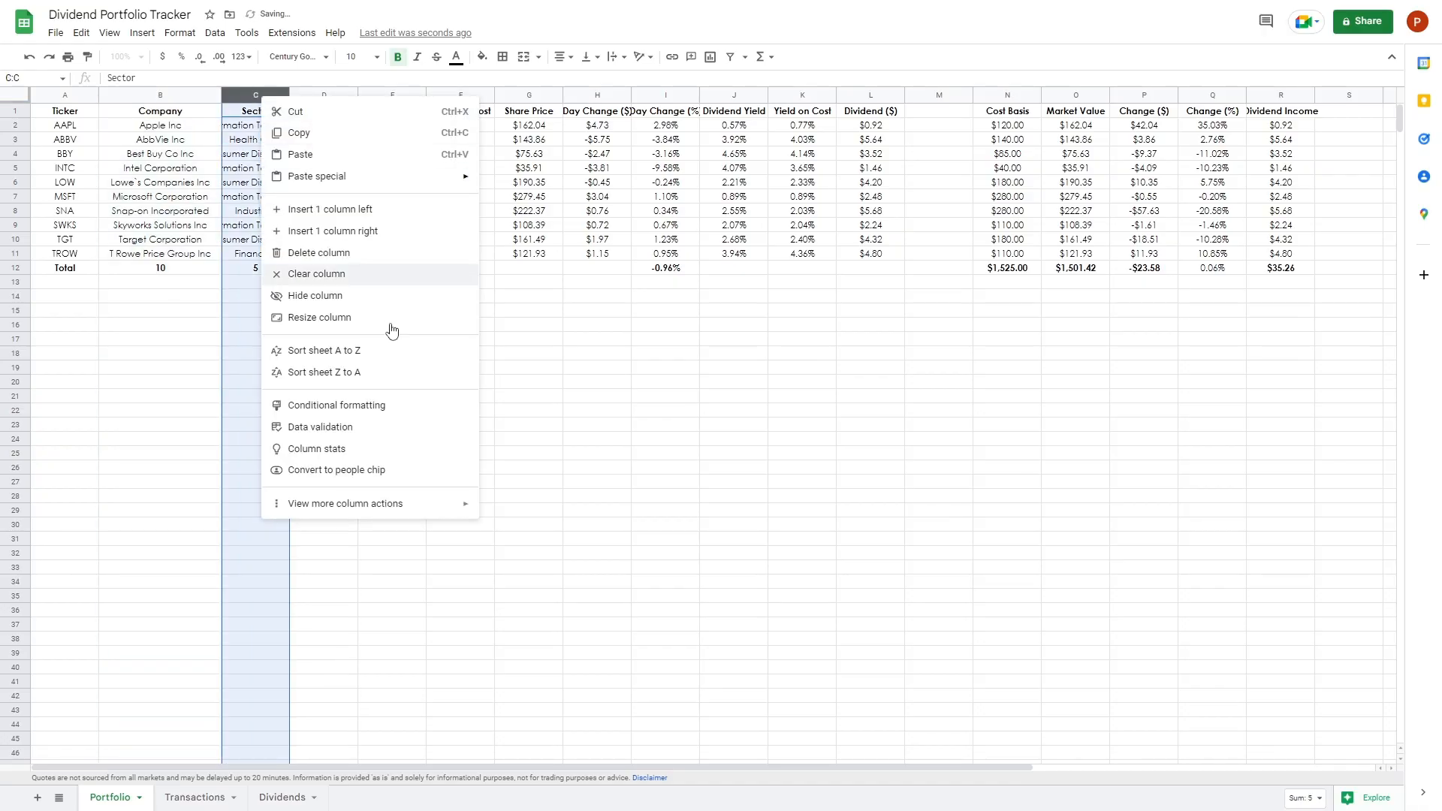
pyautogui.click(335, 318)
pyautogui.write('180')
pyautogui.press('Return')
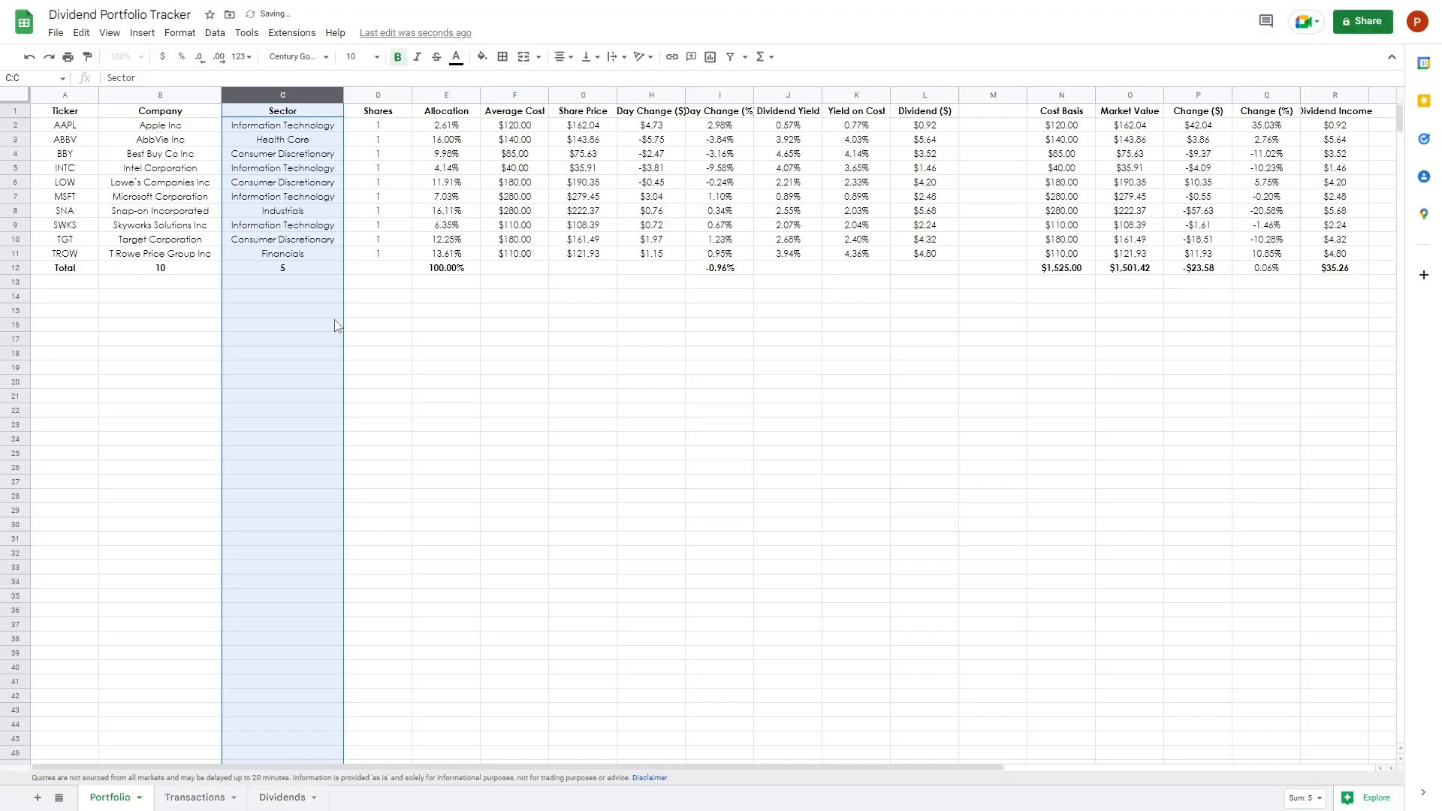
# Set the width of the Shares column D to 80 pixels
pyautogui.click(379, 95)
pyautogui.rightClick(380, 94)
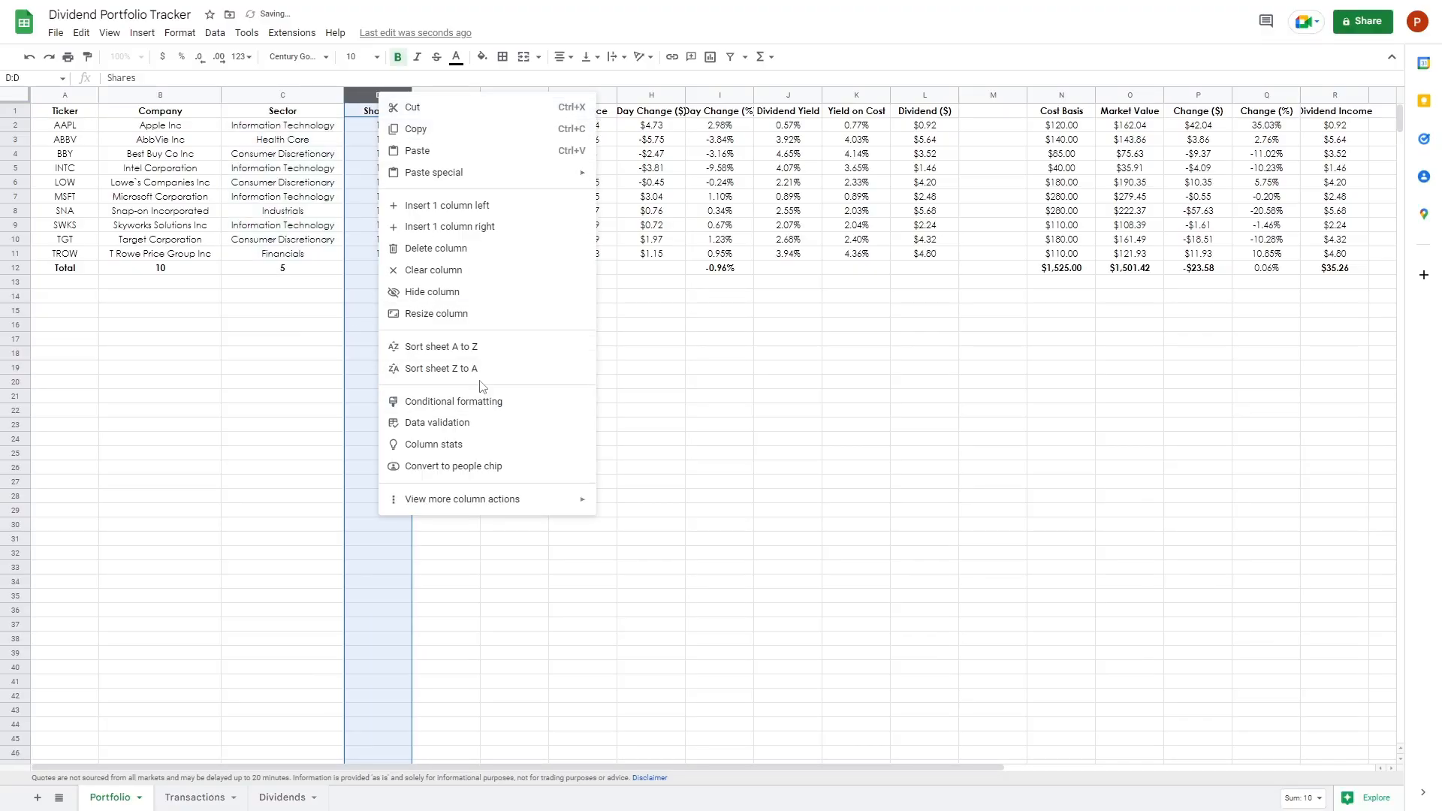
pyautogui.click(460, 322)
pyautogui.write('80')
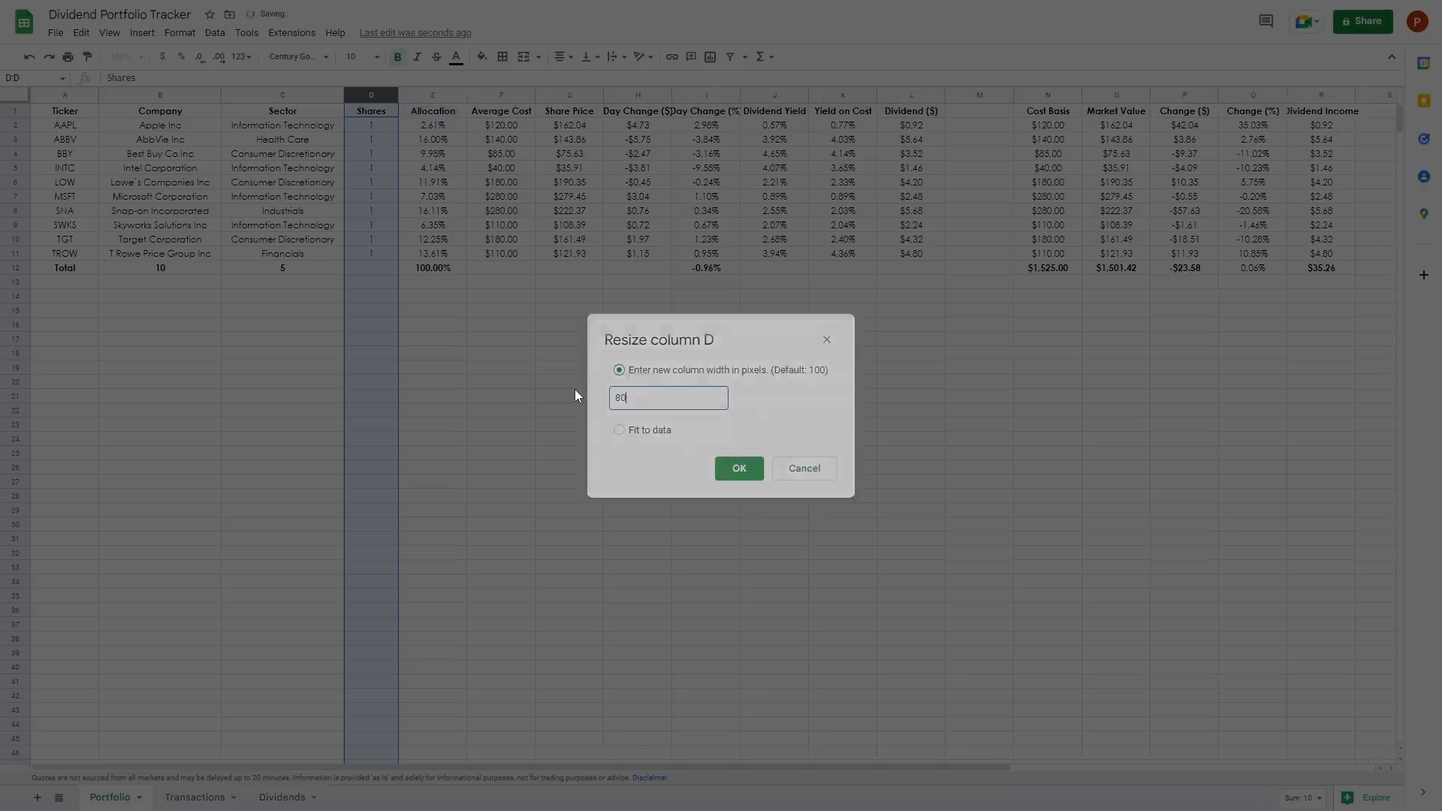
pyautogui.press('Return')
pyautogui.click(443, 352)
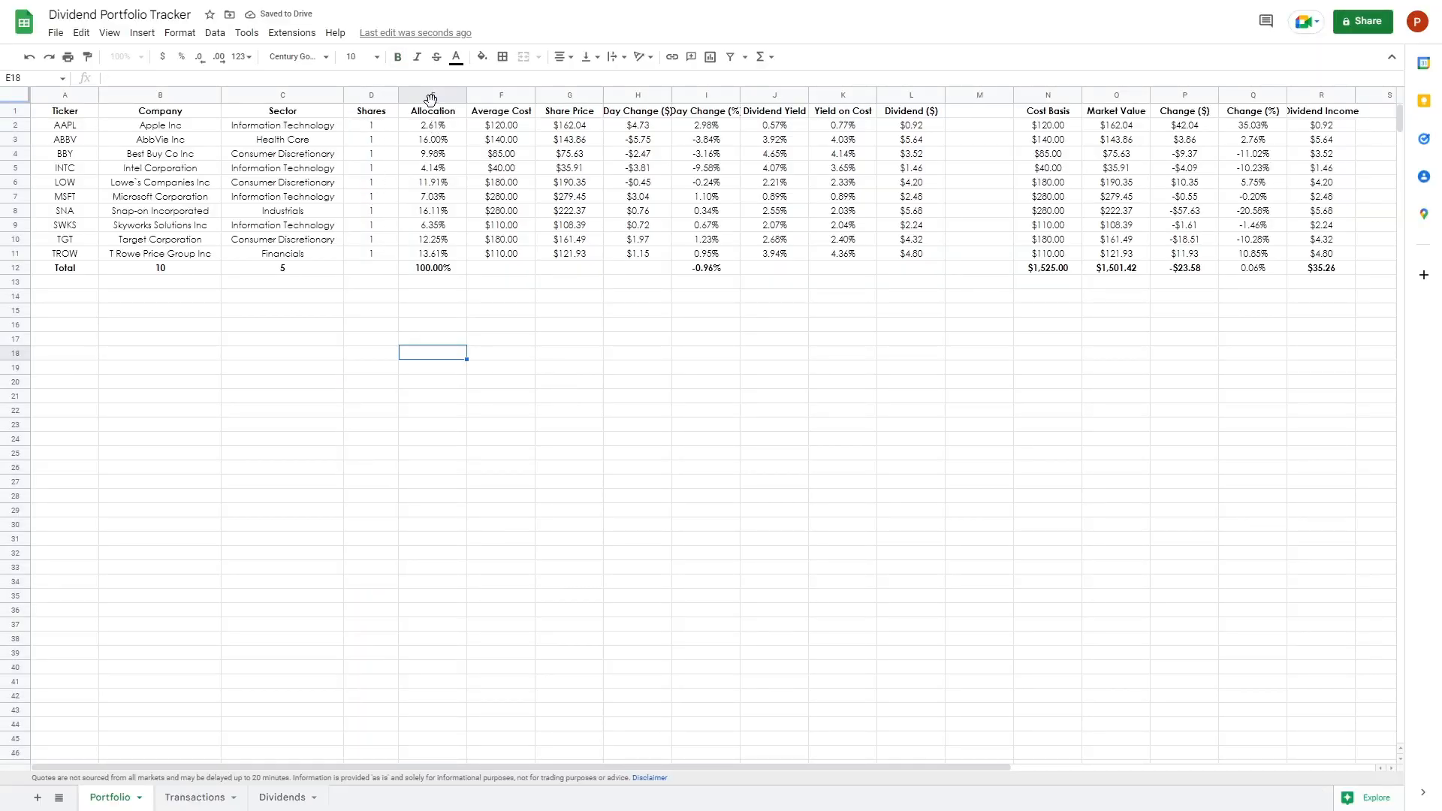
# Widen the Day Change ($) and Day Change (%) columns H and I together so their headers fit
pyautogui.moveTo(502, 98); pyautogui.dragTo(698, 96)
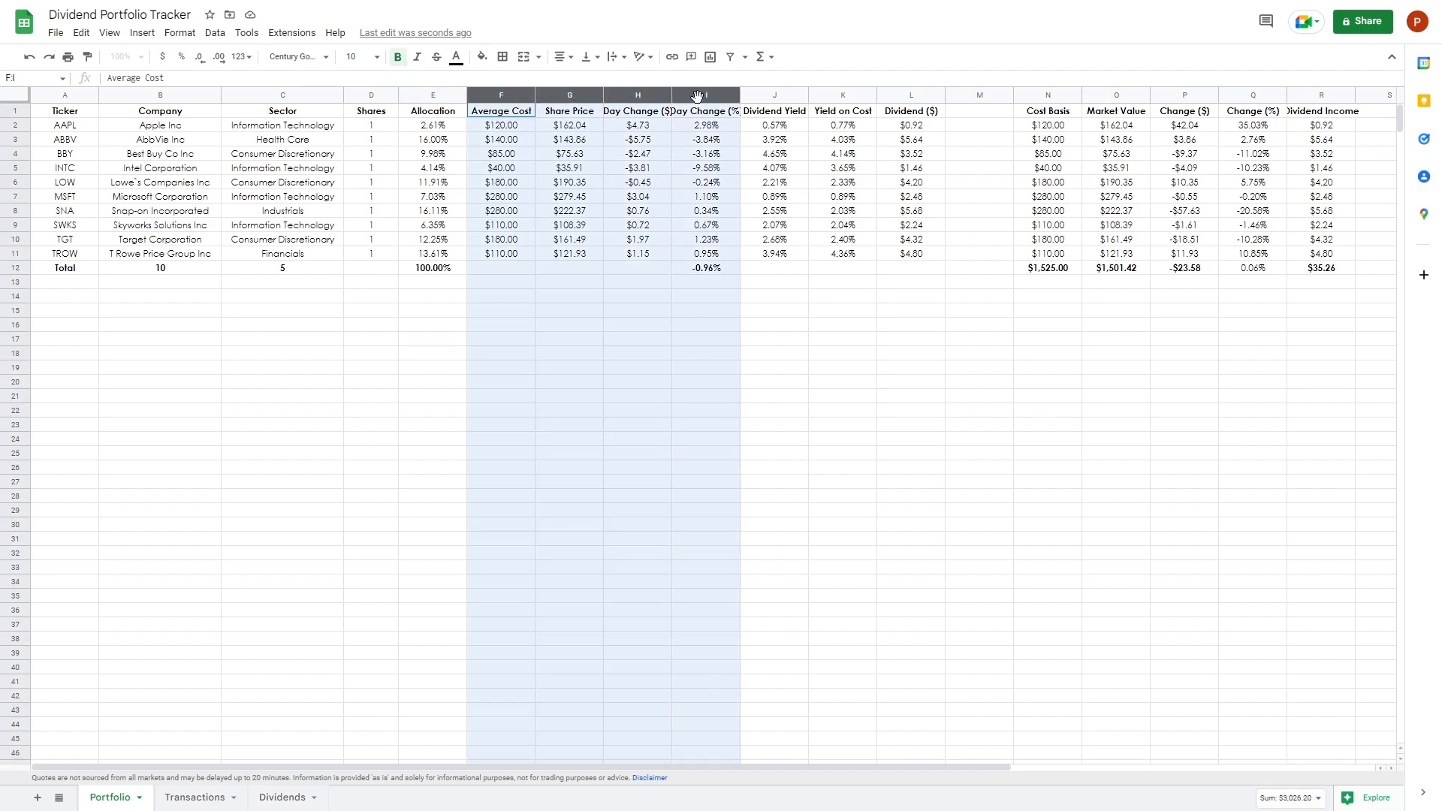
pyautogui.rightClick(700, 105)
pyautogui.click(570, 353)
pyautogui.moveTo(638, 95); pyautogui.dragTo(686, 96)
pyautogui.rightClick(686, 96)
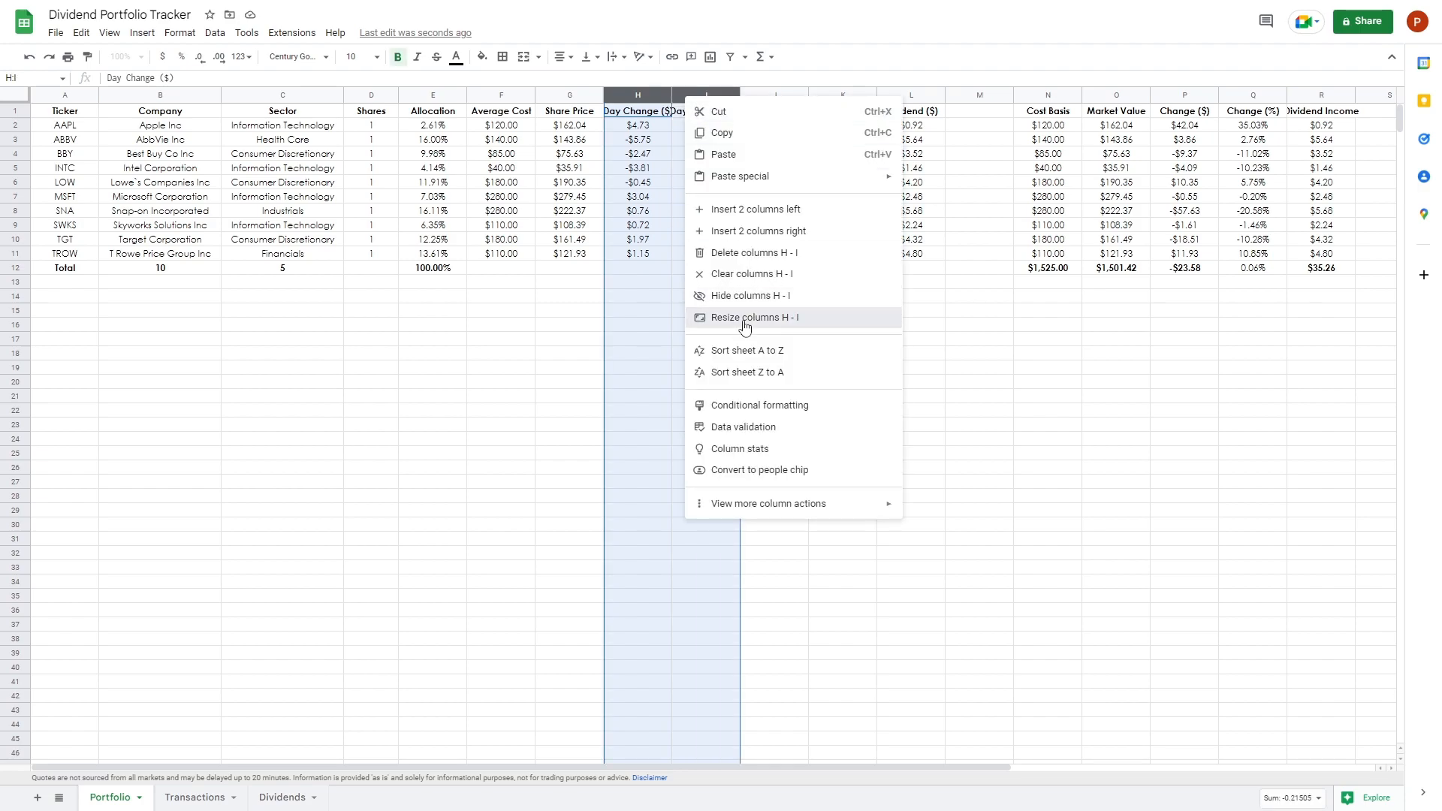
pyautogui.click(744, 325)
pyautogui.press('Return')
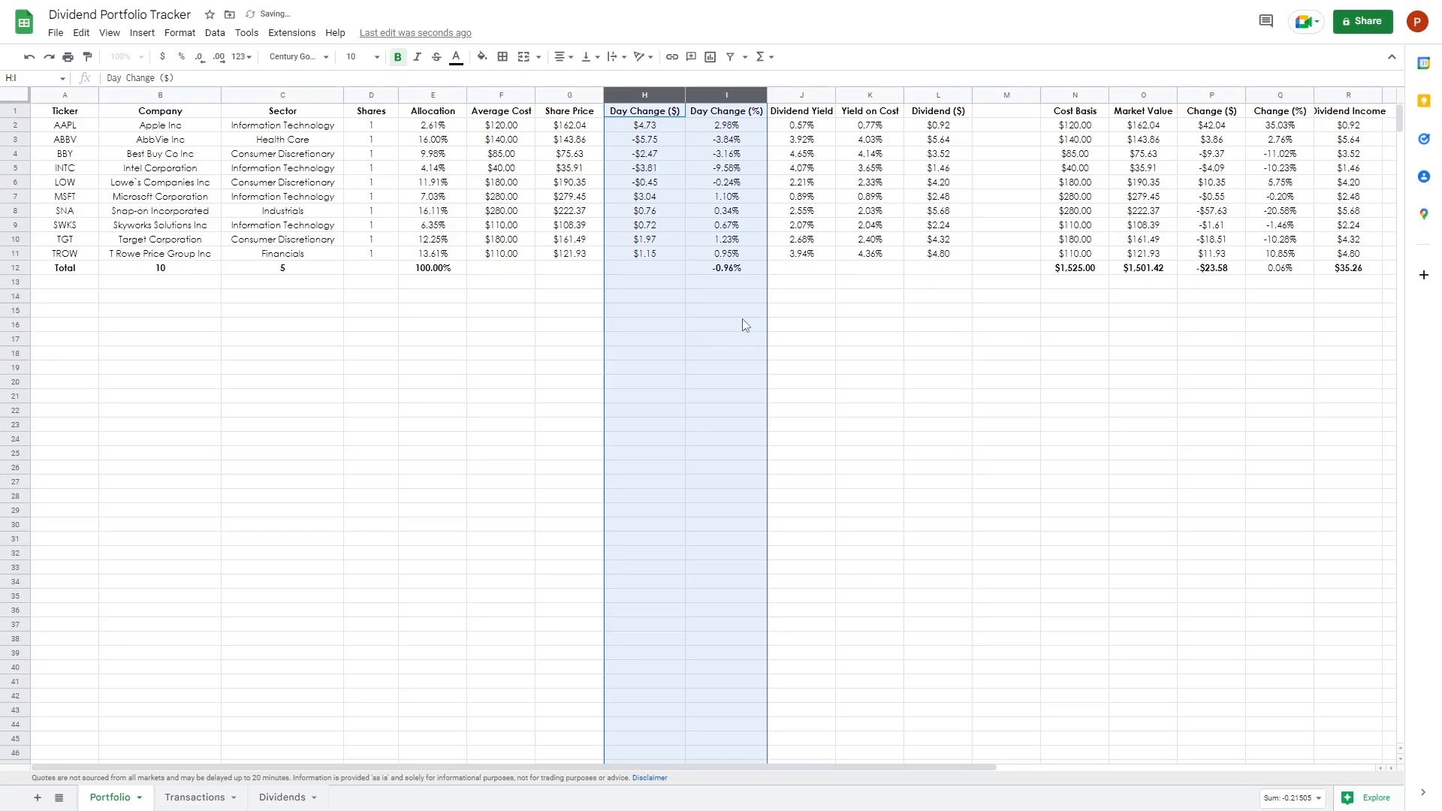
# Narrow the empty spacer column M to 20 pixels
pyautogui.rightClick(1005, 95)
pyautogui.click(1060, 333)
pyautogui.write('20')
pyautogui.press('Return')
pyautogui.click(1089, 367)
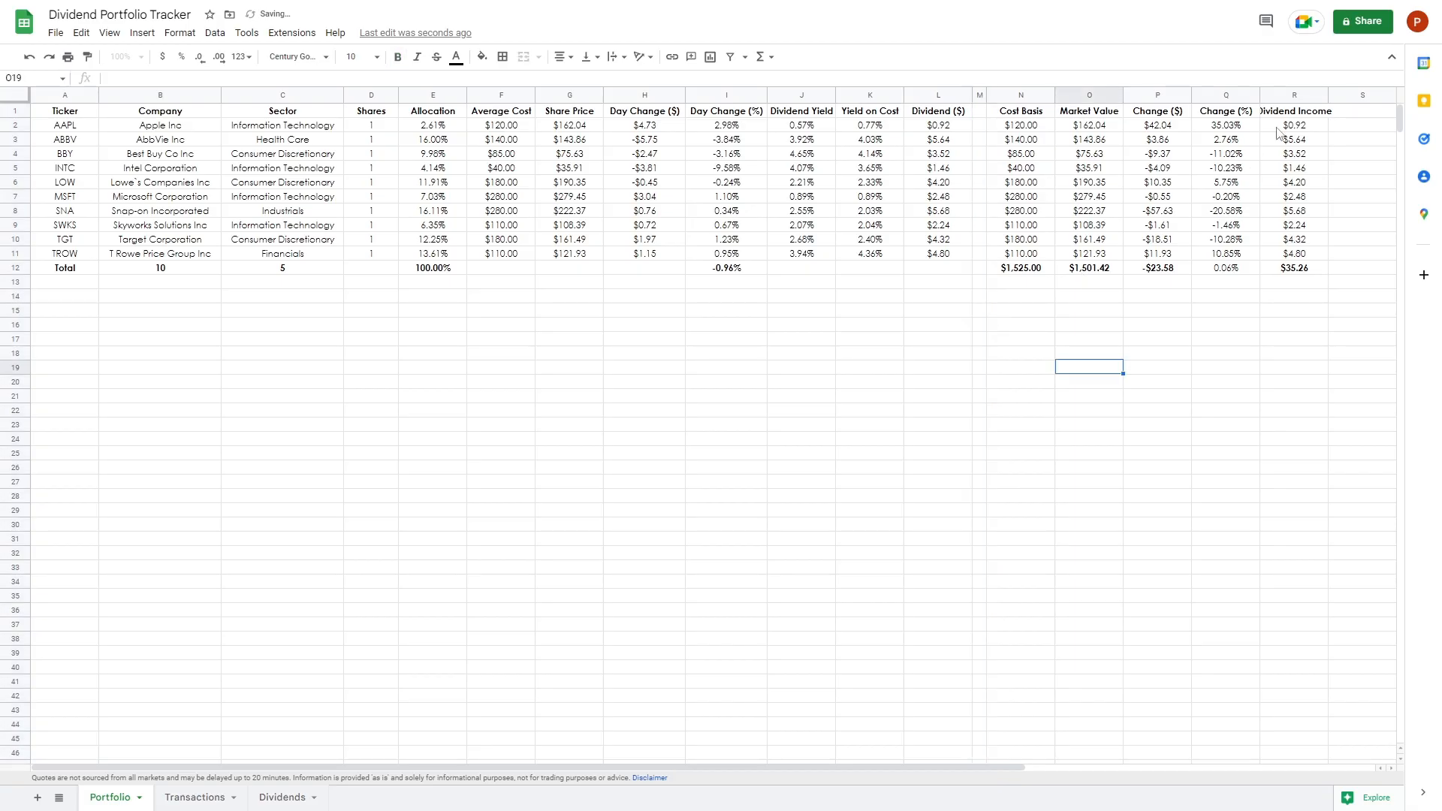
# Set the width of the Dividend Income column R to 140 pixels
pyautogui.rightClick(1293, 96)
pyautogui.click(1180, 324)
pyautogui.write('140')
pyautogui.press('Return')
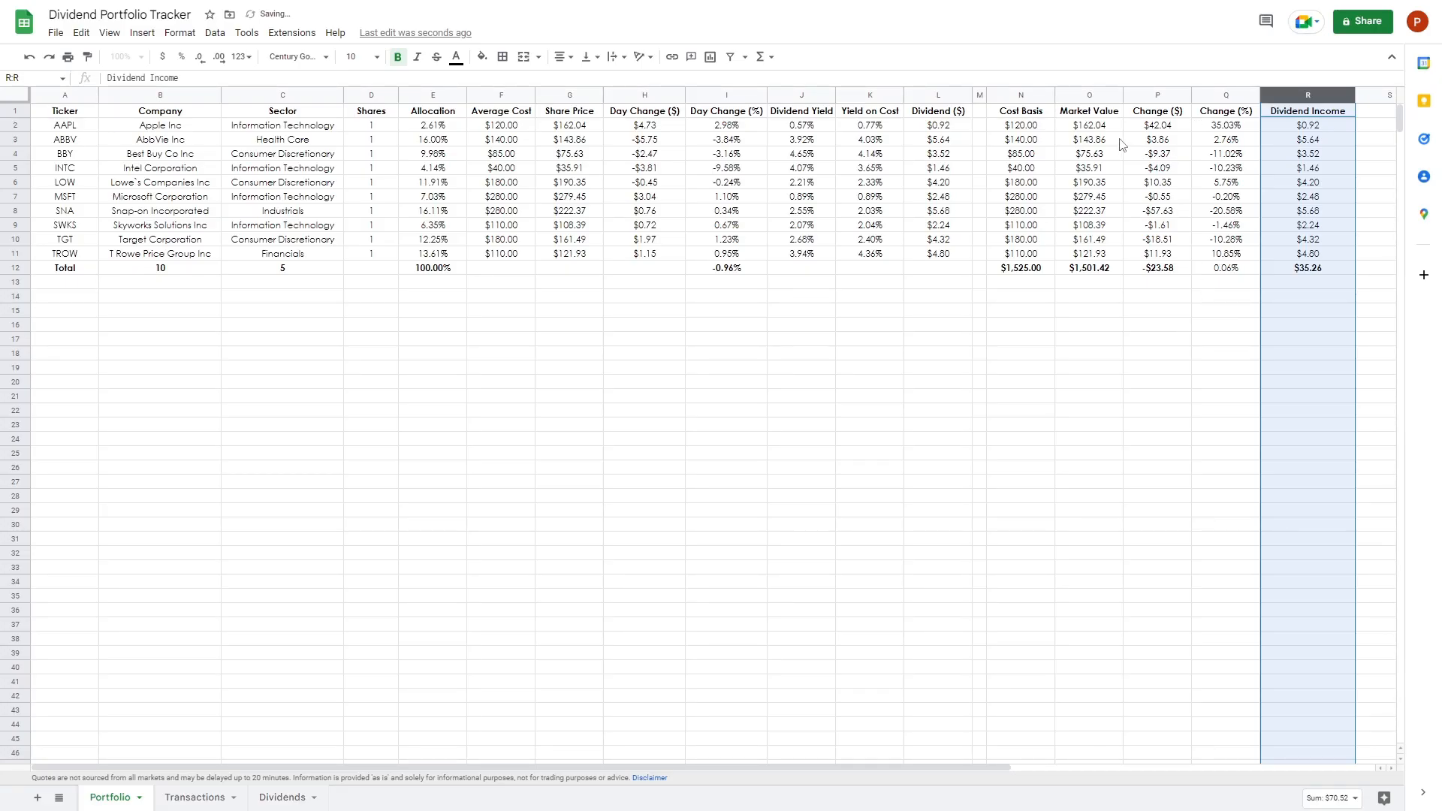
pyautogui.moveTo(1024, 100); pyautogui.dragTo(1220, 92)
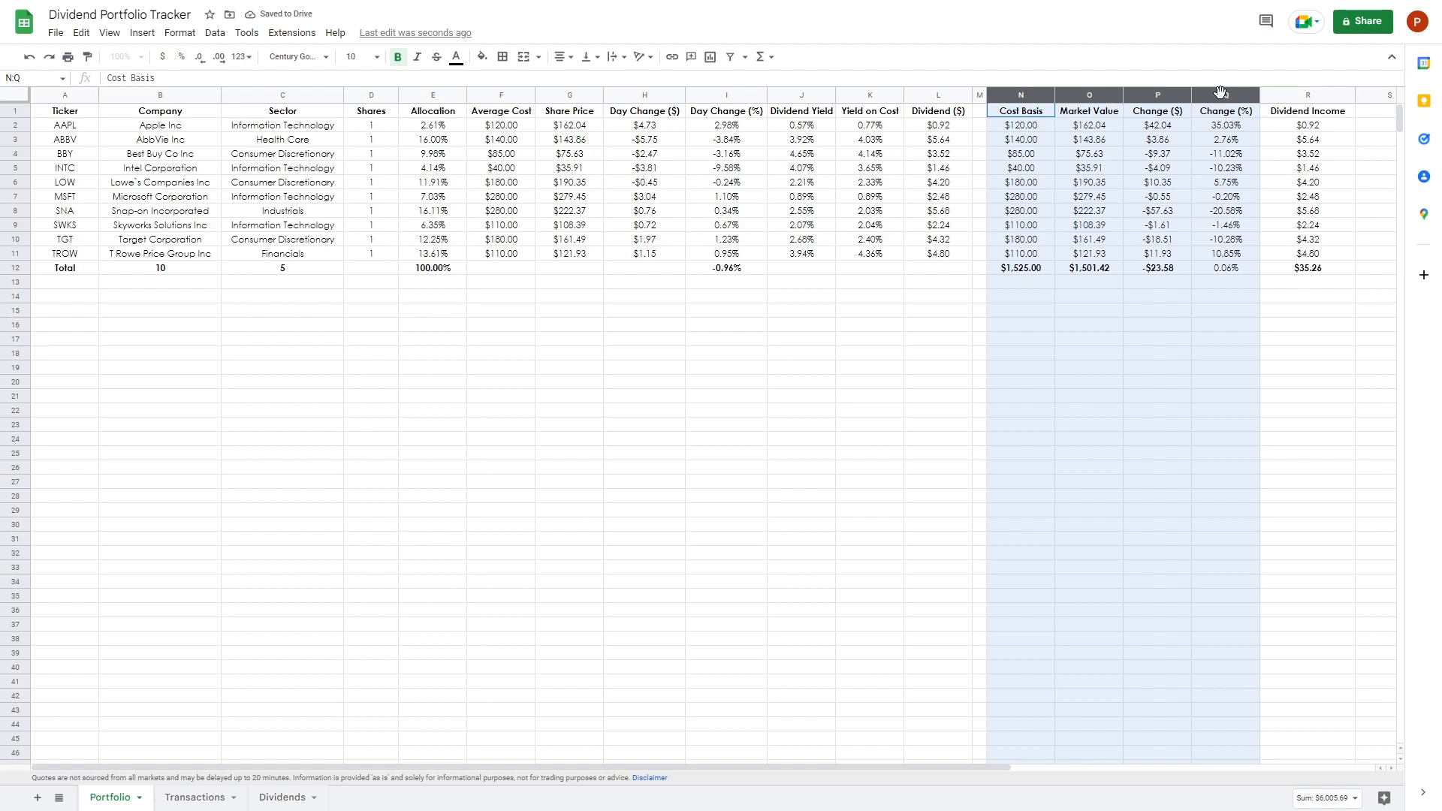
pyautogui.click(717, 453)
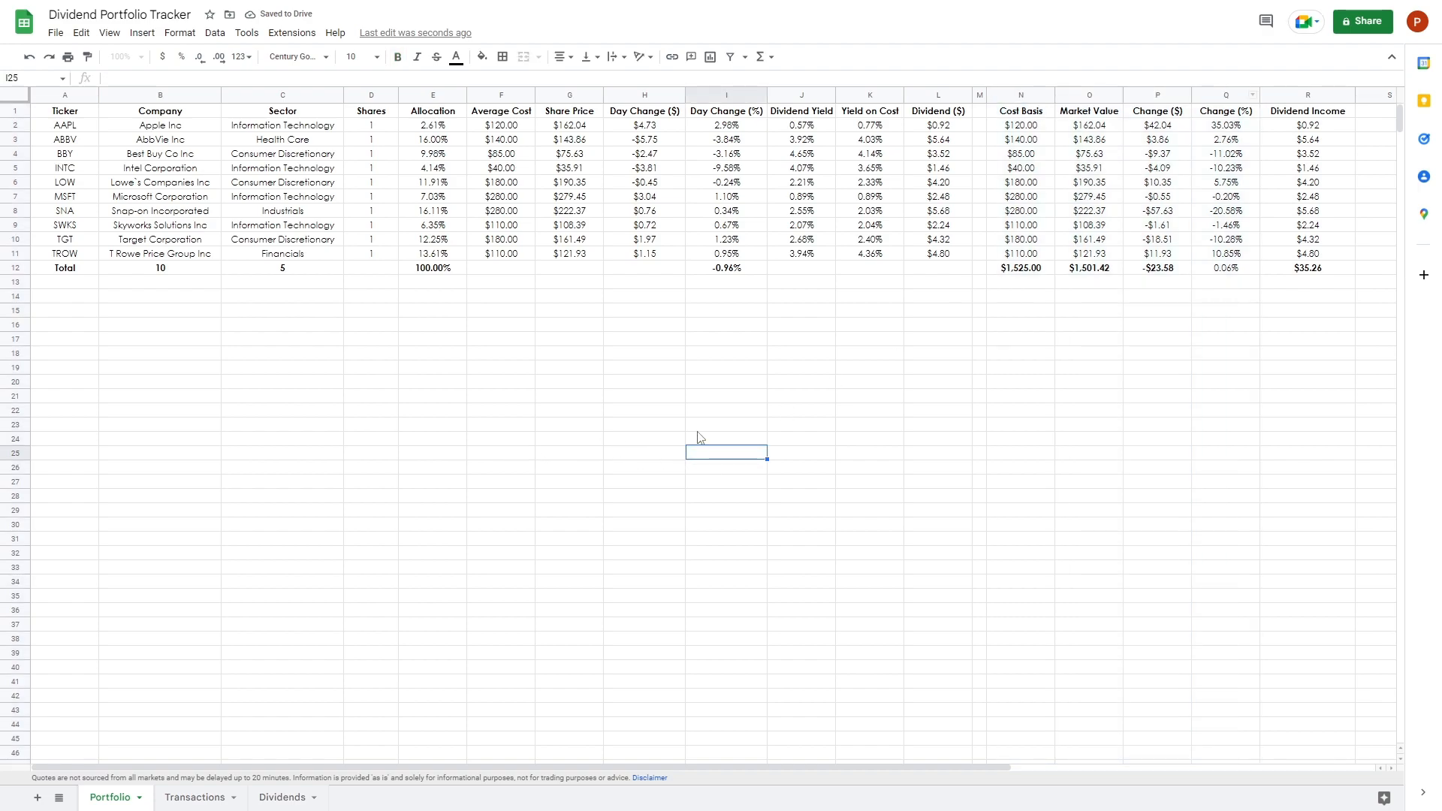
# Set the width of the empty spacer column M to 40 pixels
pyautogui.rightClick(980, 96)
pyautogui.click(1014, 320)
pyautogui.write('40')
pyautogui.press('Return')
pyautogui.click(1158, 398)
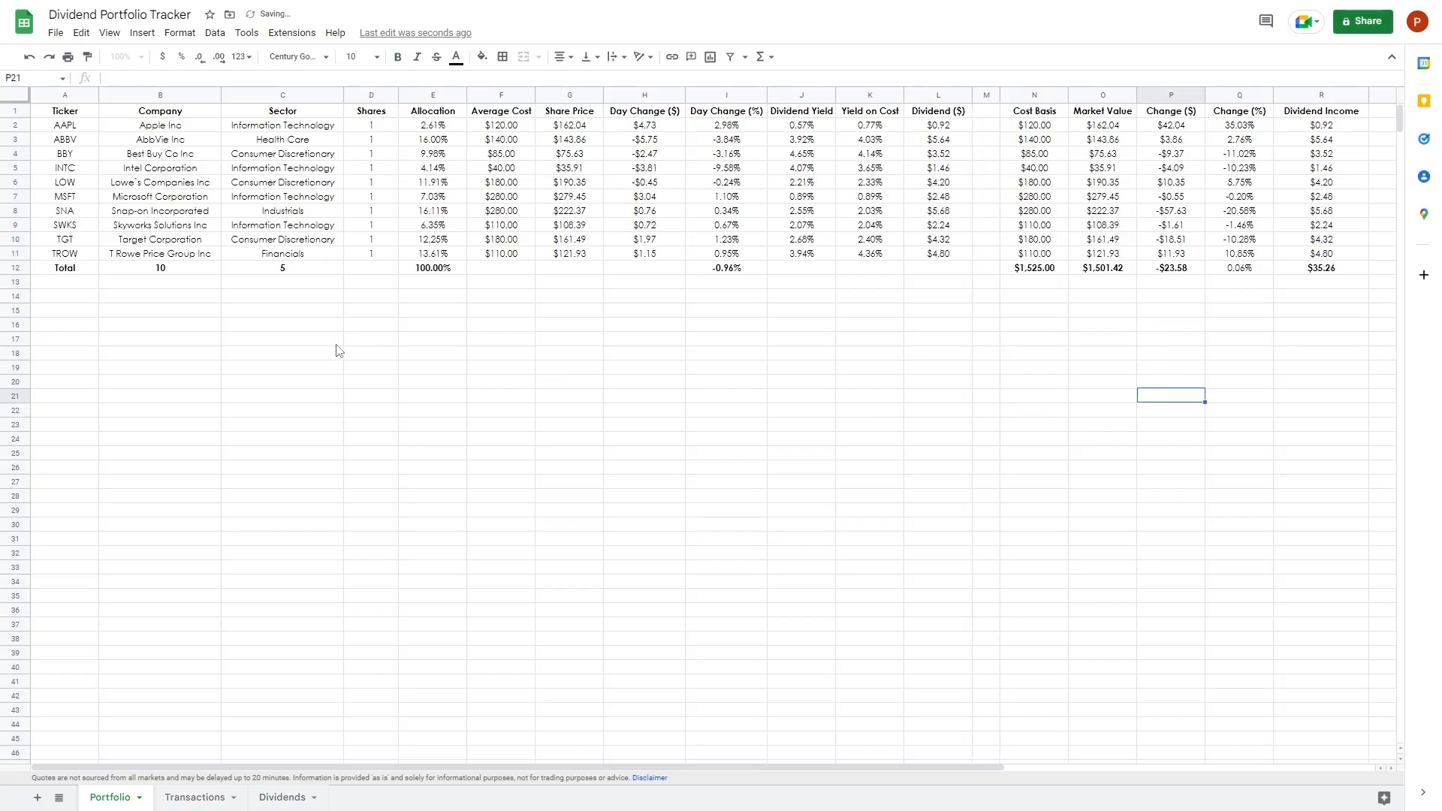
# Fill the header row 1 with a light orange background color
pyautogui.click(16, 111)
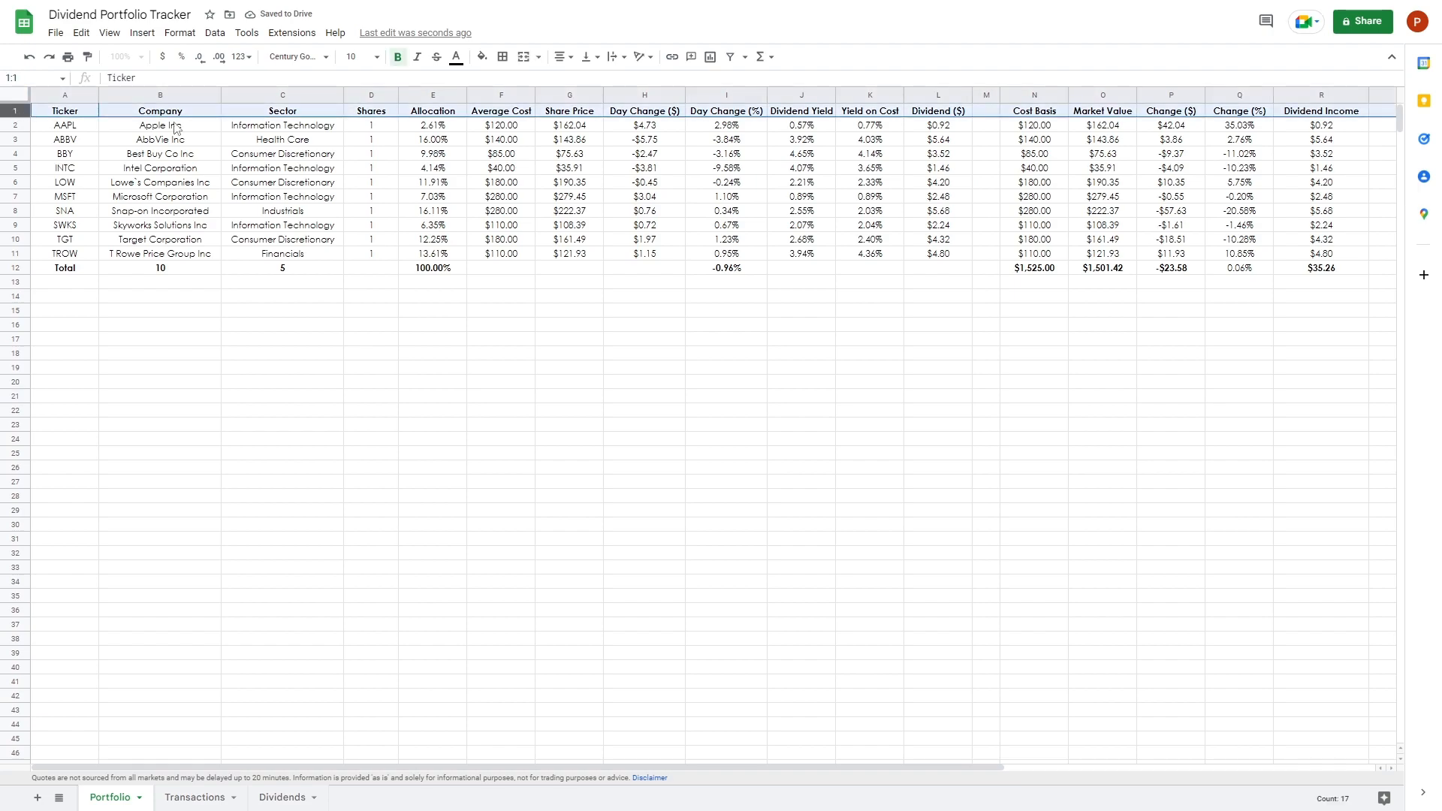
pyautogui.click(482, 56)
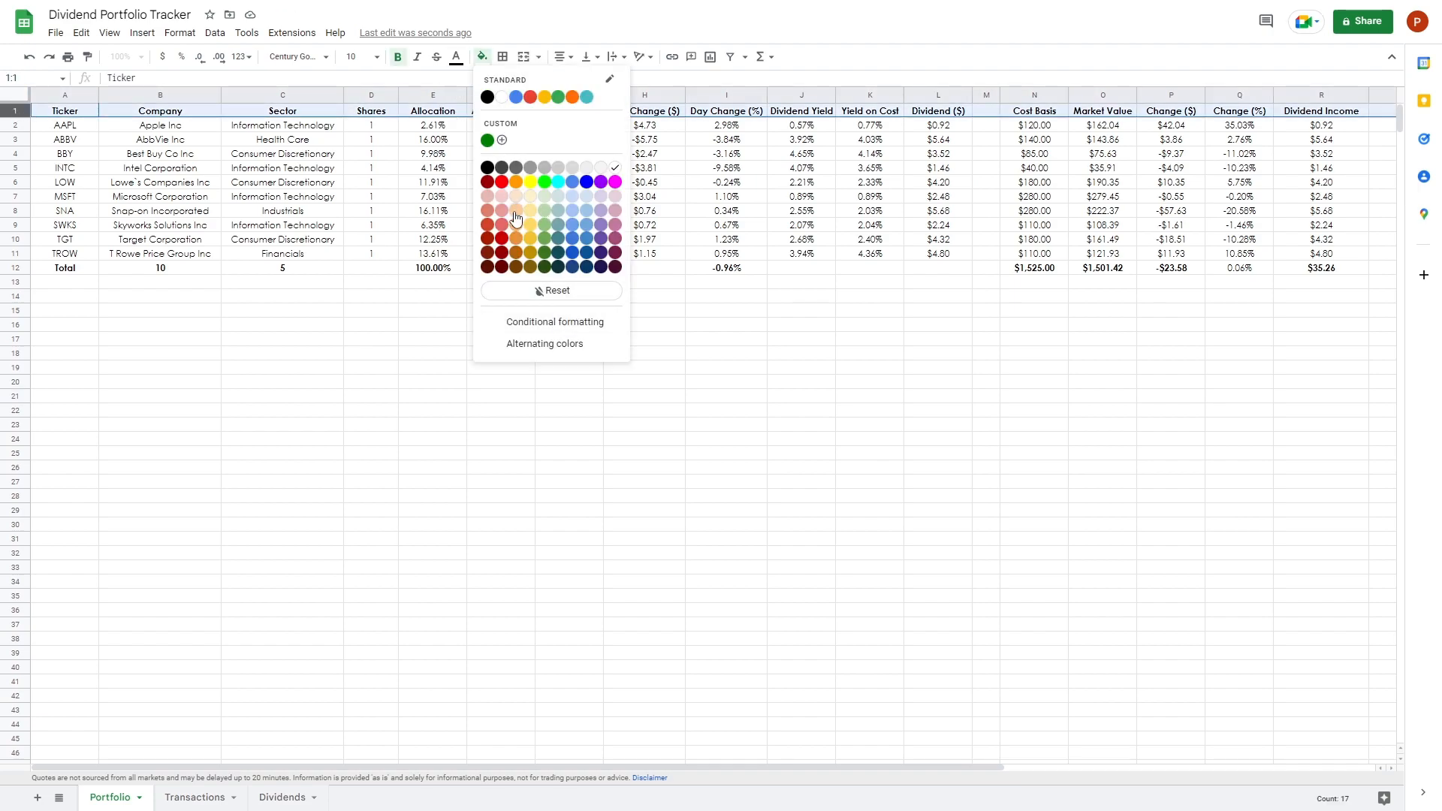
pyautogui.click(516, 218)
# Fill the Ticker, Allocation and Dividend Income cells in rows 2 to 11 with a very light orange background
pyautogui.moveTo(59, 129); pyautogui.dragTo(75, 256)
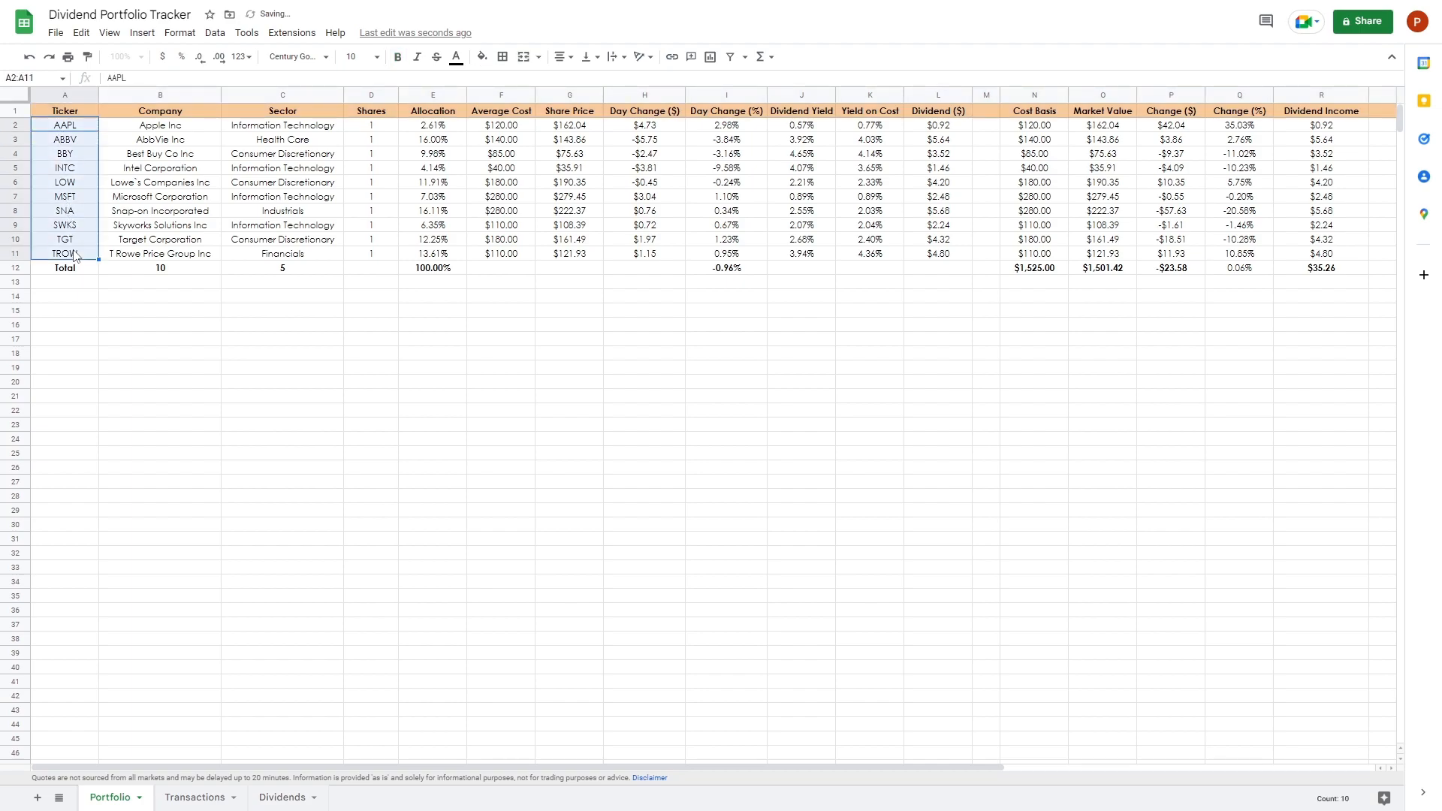
pyautogui.moveTo(299, 128); pyautogui.dragTo(294, 234)
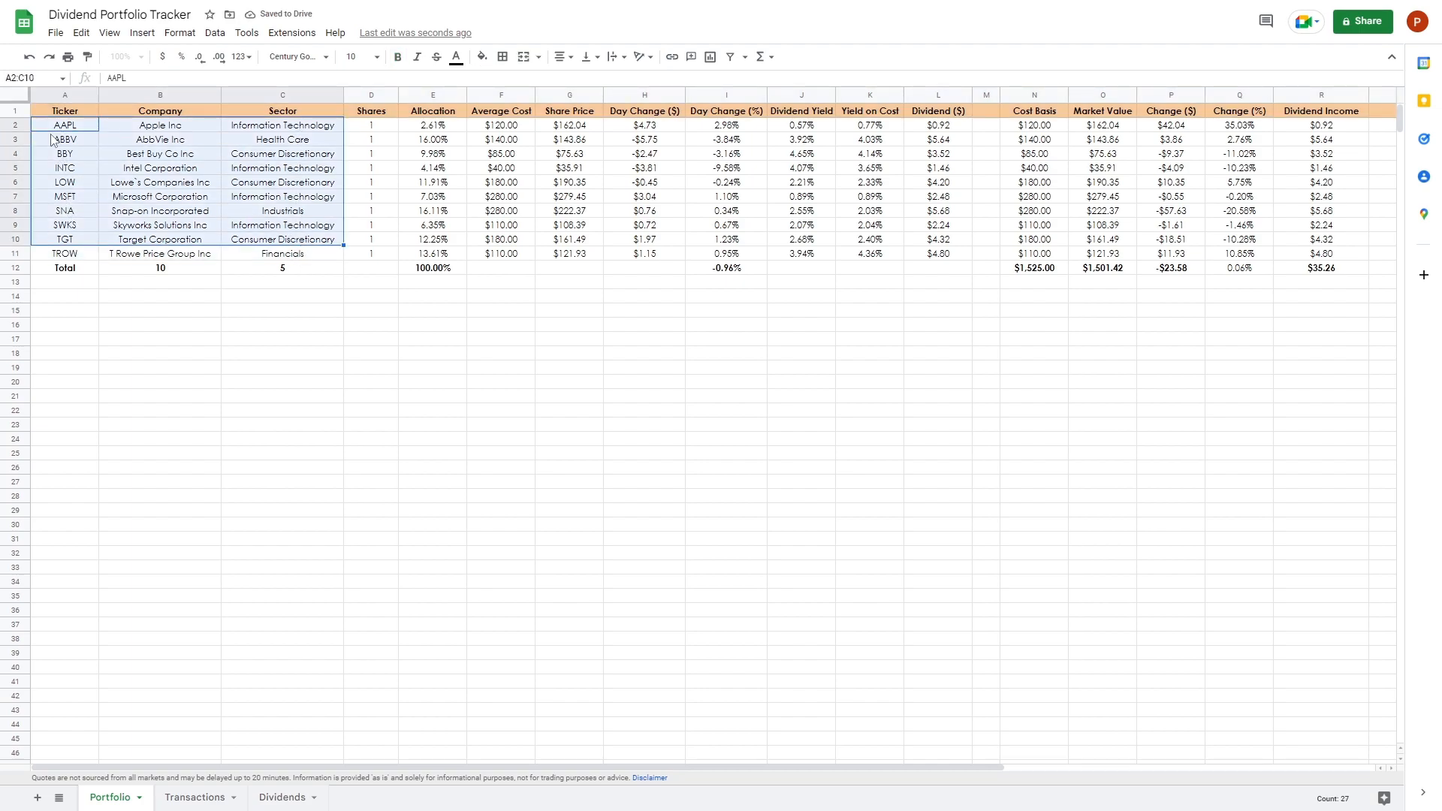
pyautogui.click(63, 125)
pyautogui.moveTo(66, 124); pyautogui.dragTo(75, 252)
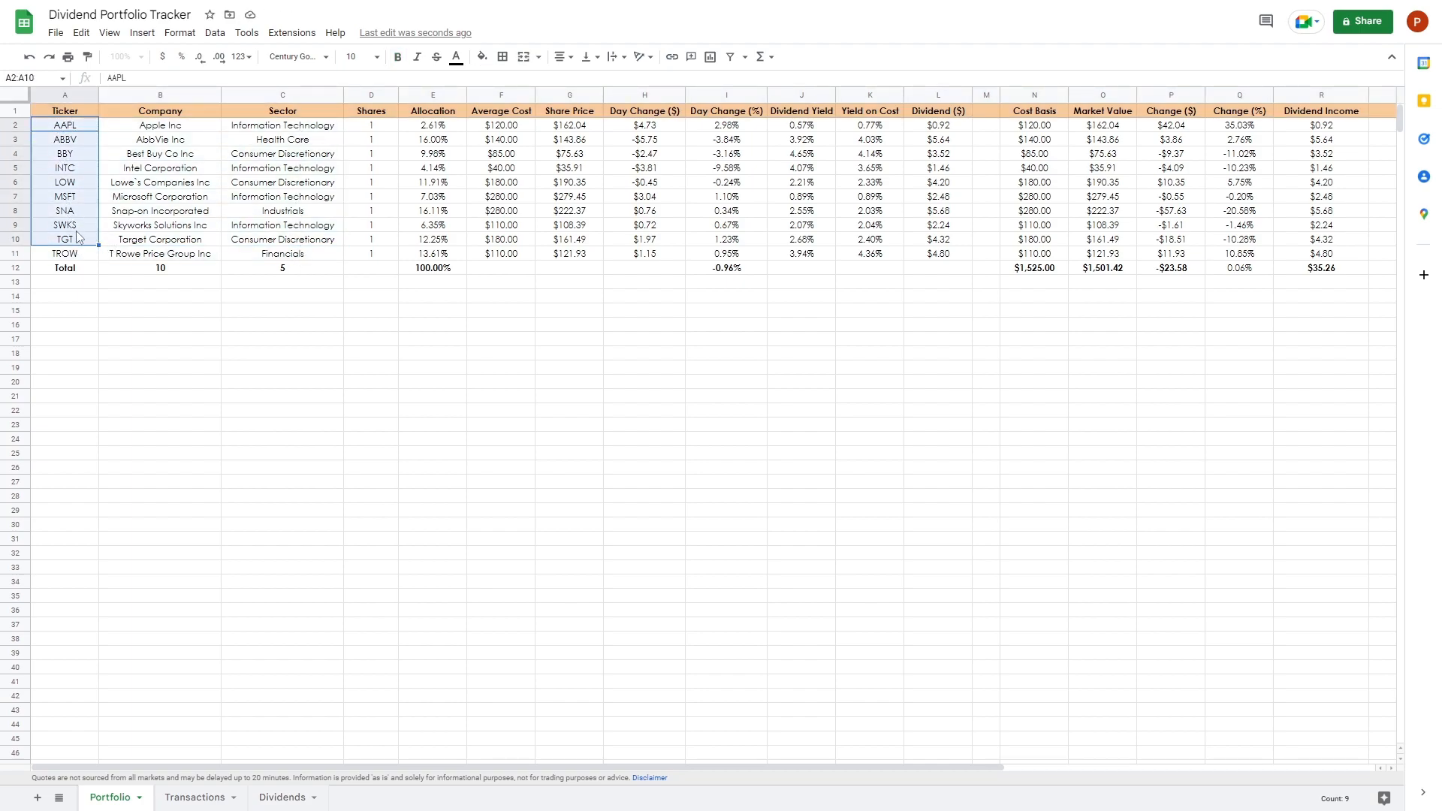
pyautogui.click(64, 281)
pyautogui.moveTo(66, 125); pyautogui.dragTo(75, 254)
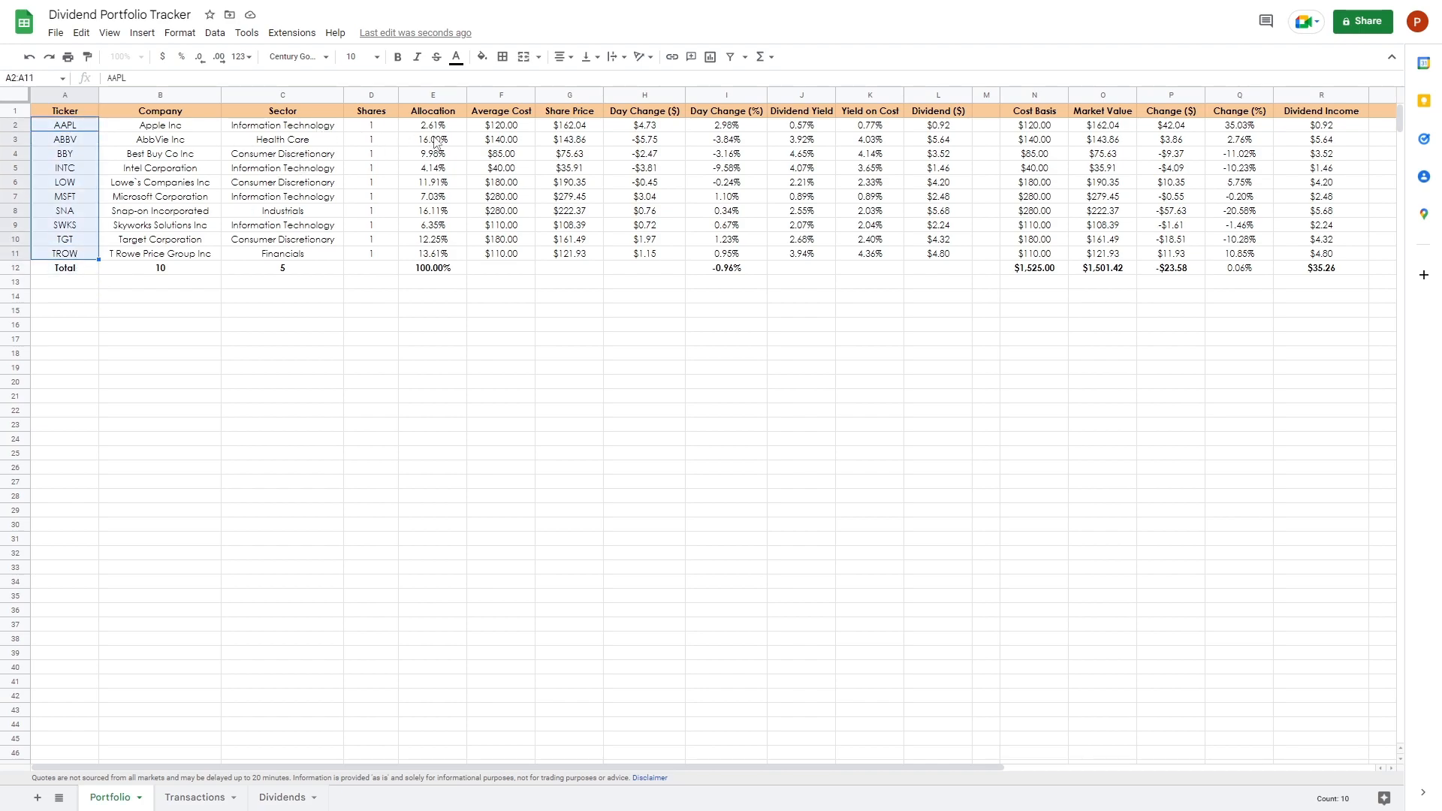
pyautogui.moveTo(449, 126); pyautogui.dragTo(449, 254)
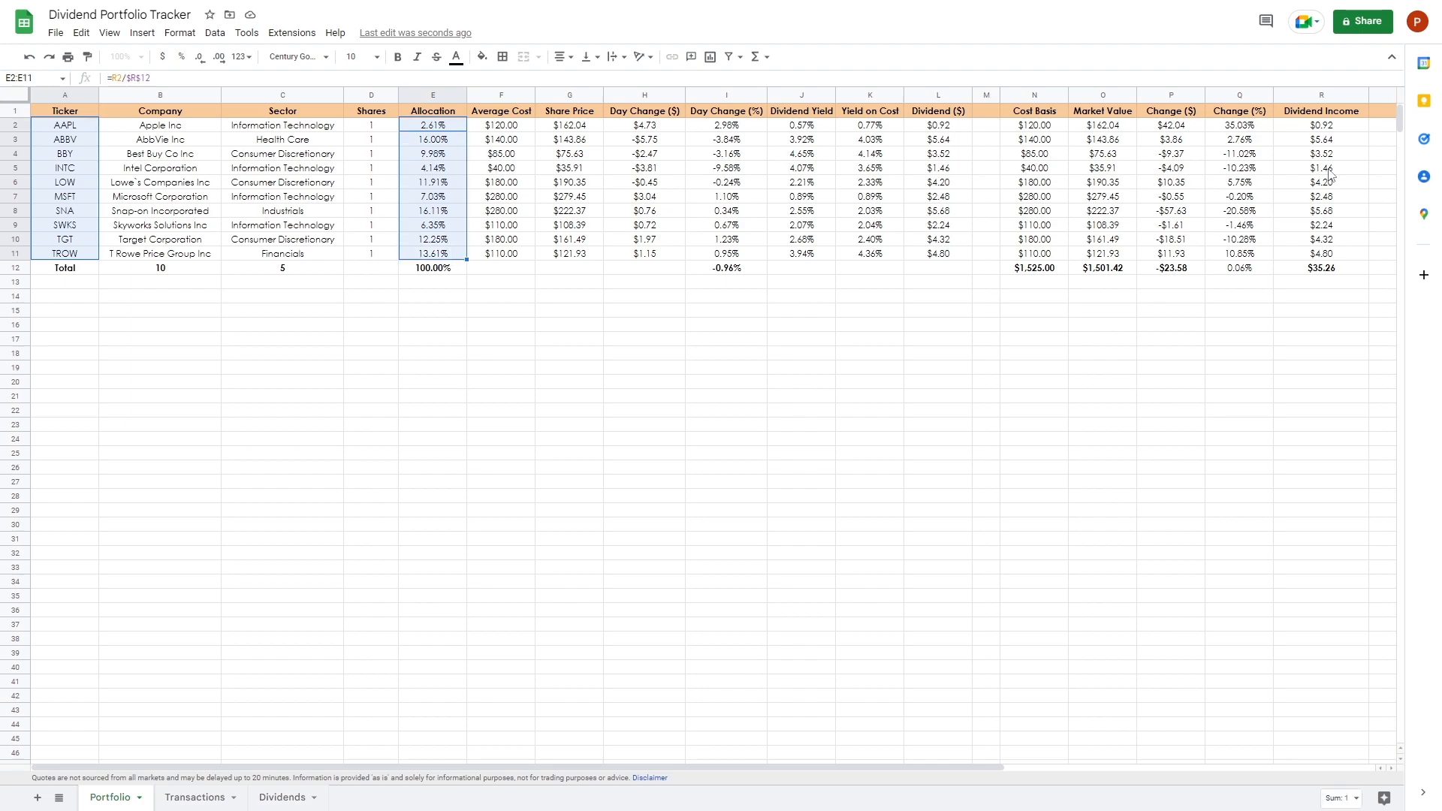
pyautogui.moveTo(1346, 133); pyautogui.dragTo(1333, 253)
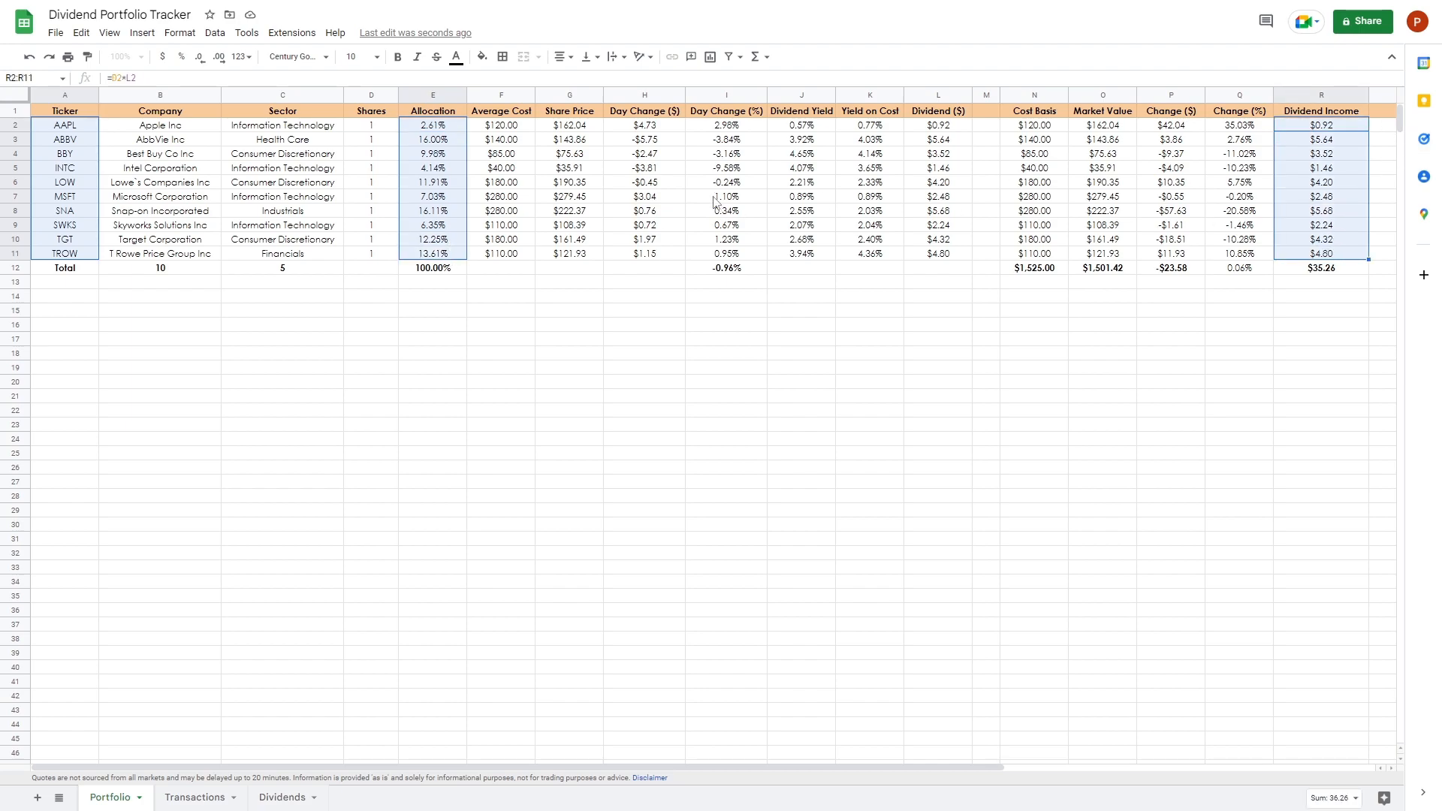
pyautogui.click(481, 57)
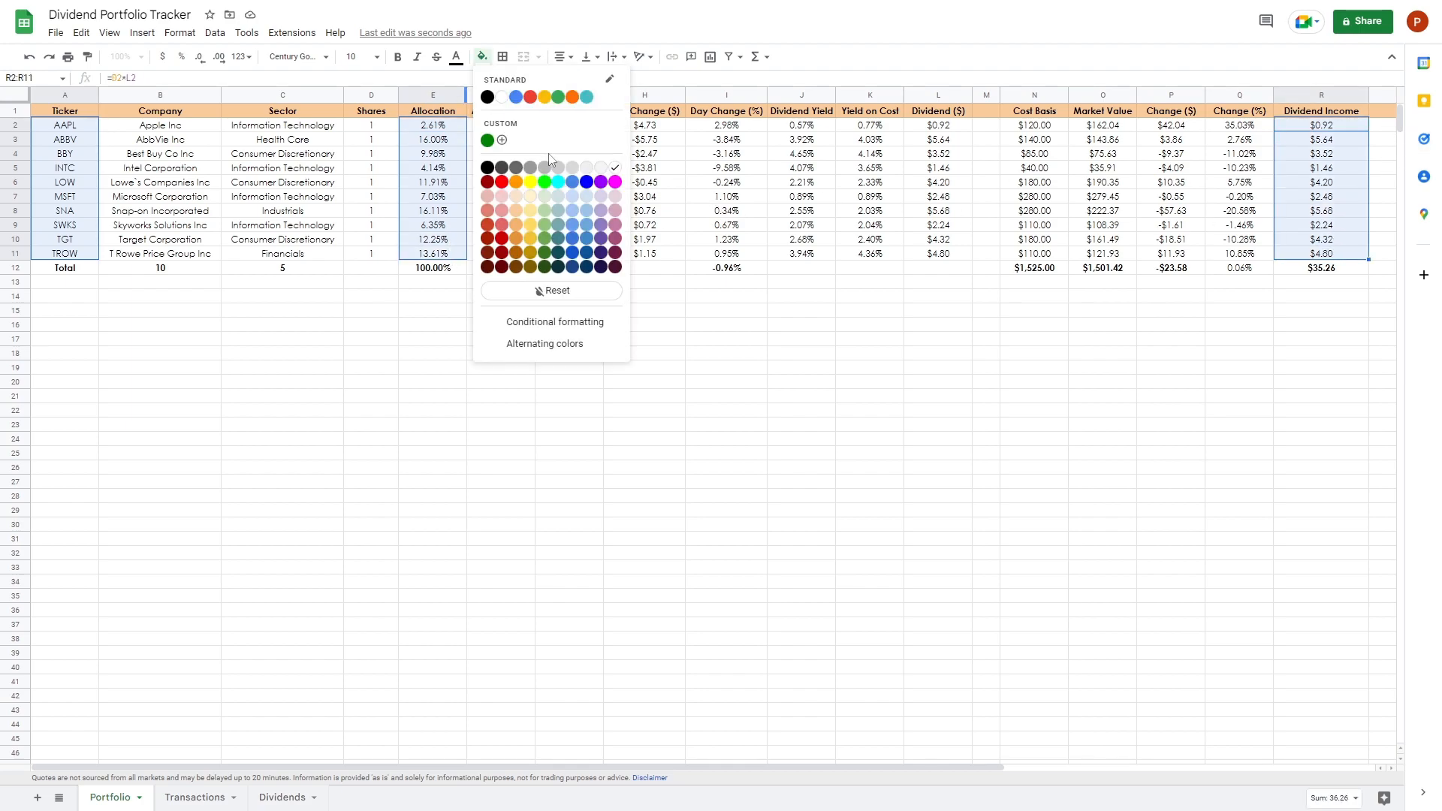
pyautogui.click(520, 203)
# Fill the Total row A12:R12 with the same light orange background as the header row
pyautogui.moveTo(68, 268); pyautogui.dragTo(1342, 269)
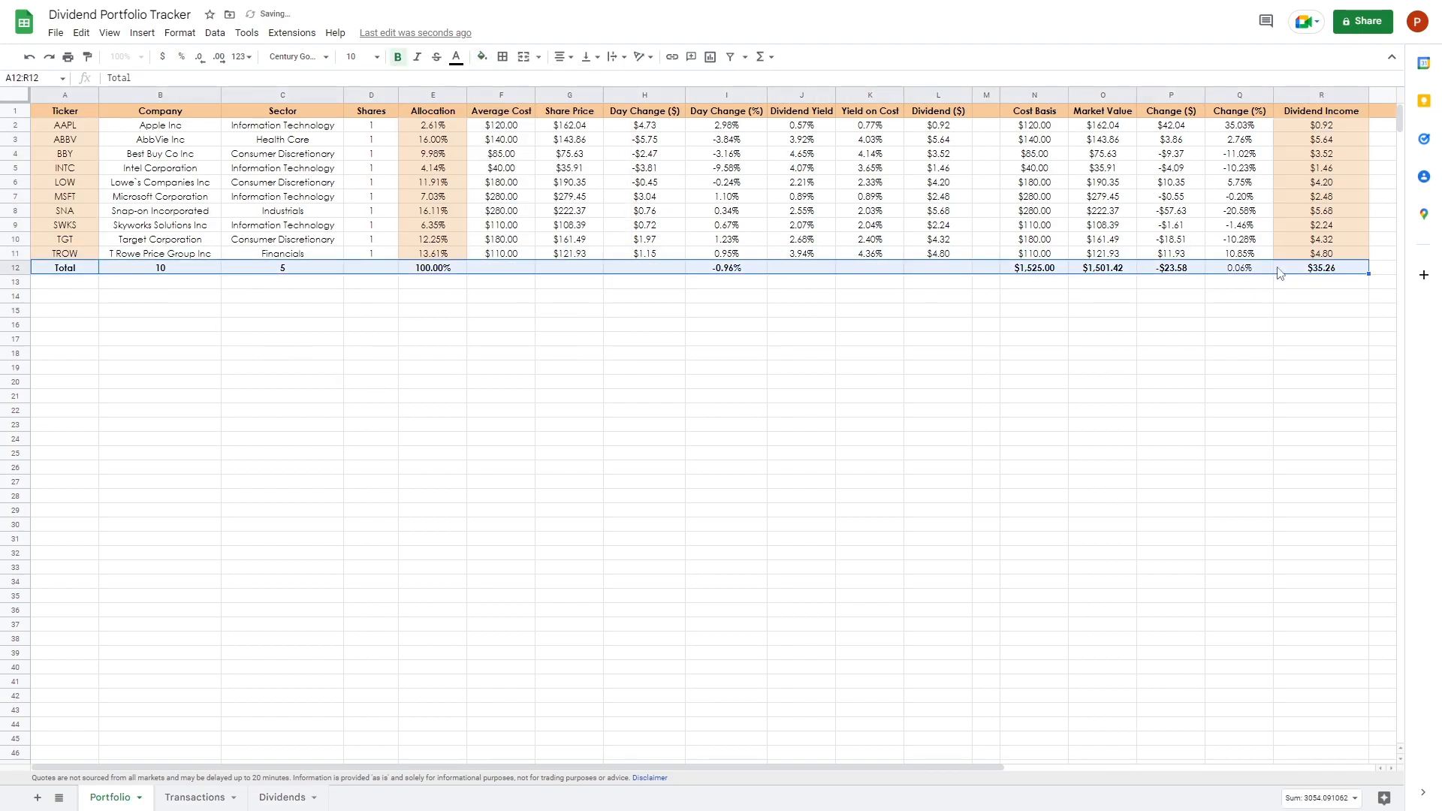
pyautogui.click(482, 57)
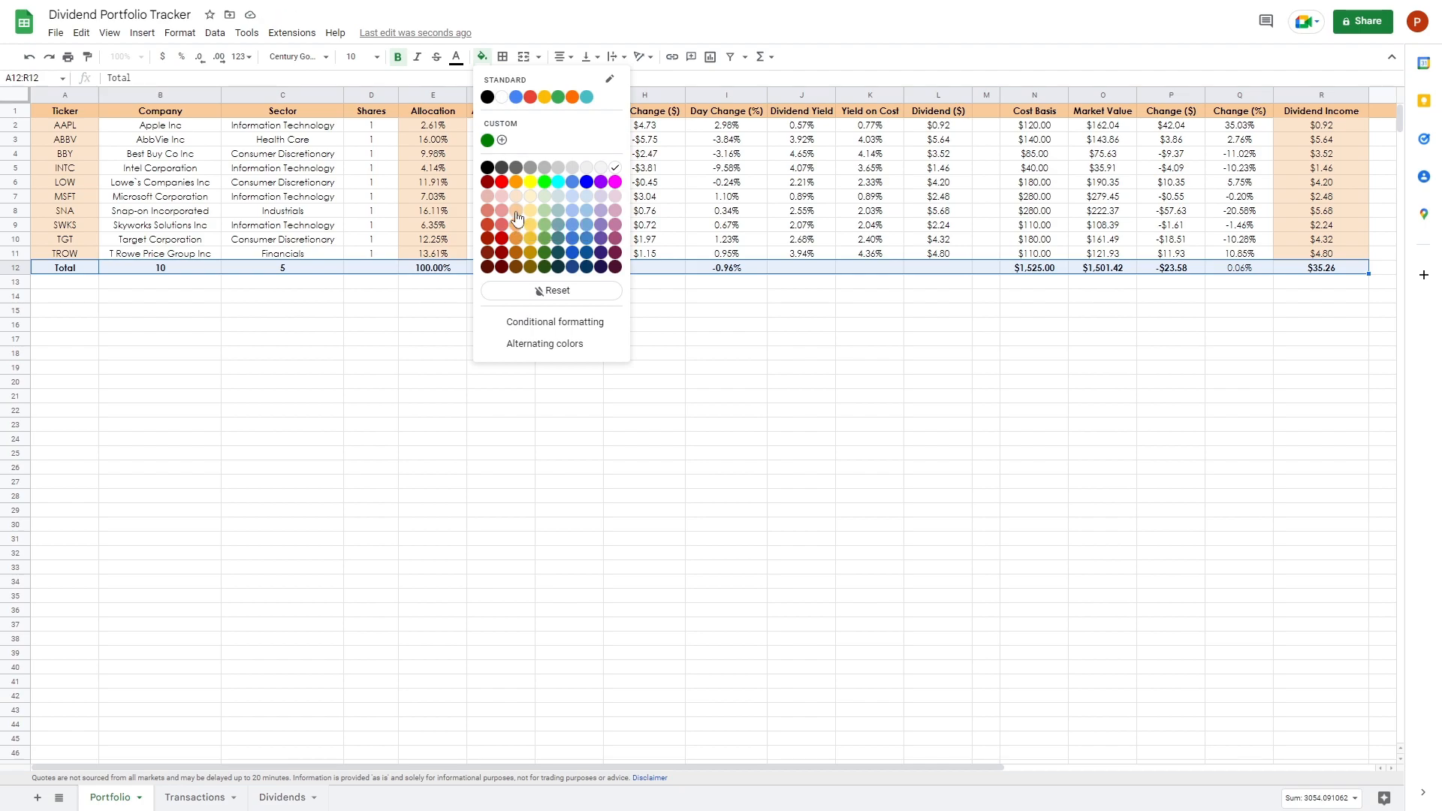
pyautogui.click(517, 217)
pyautogui.click(371, 353)
# Delete the unused columns S to Z beyond the Dividend Income column
pyautogui.moveTo(490, 768); pyautogui.dragTo(860, 768)
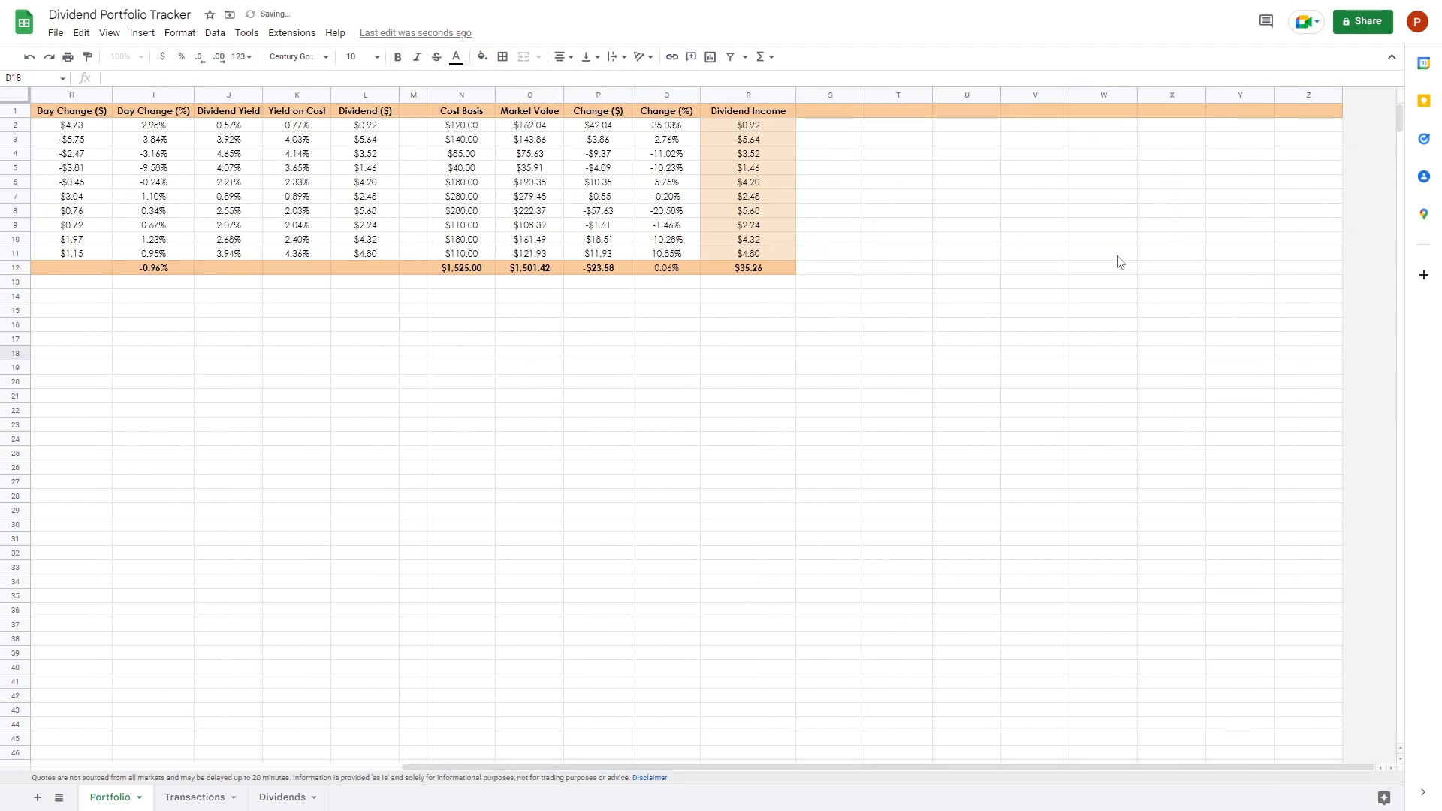
pyautogui.moveTo(831, 95); pyautogui.dragTo(1308, 94)
pyautogui.rightClick(1318, 96)
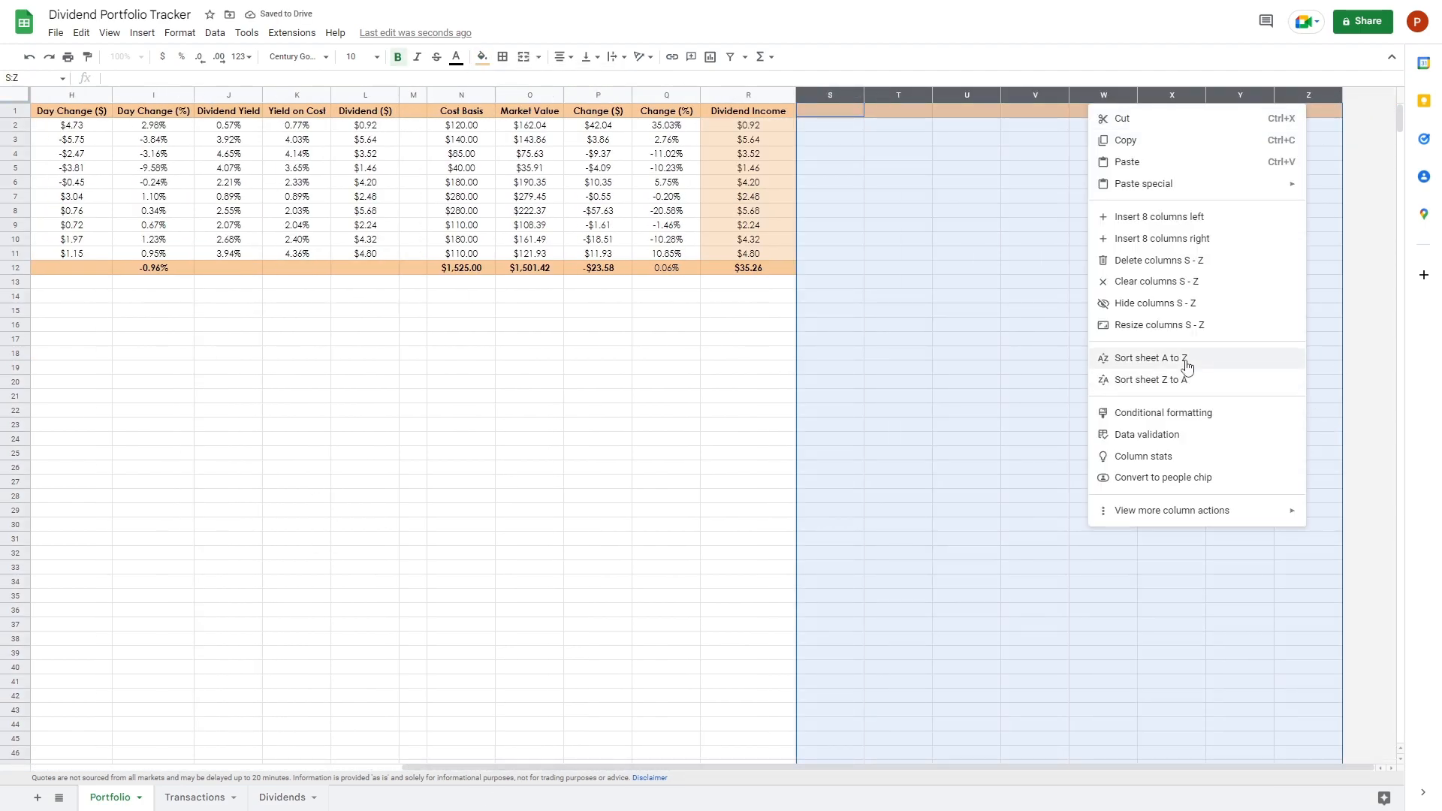
pyautogui.click(1168, 281)
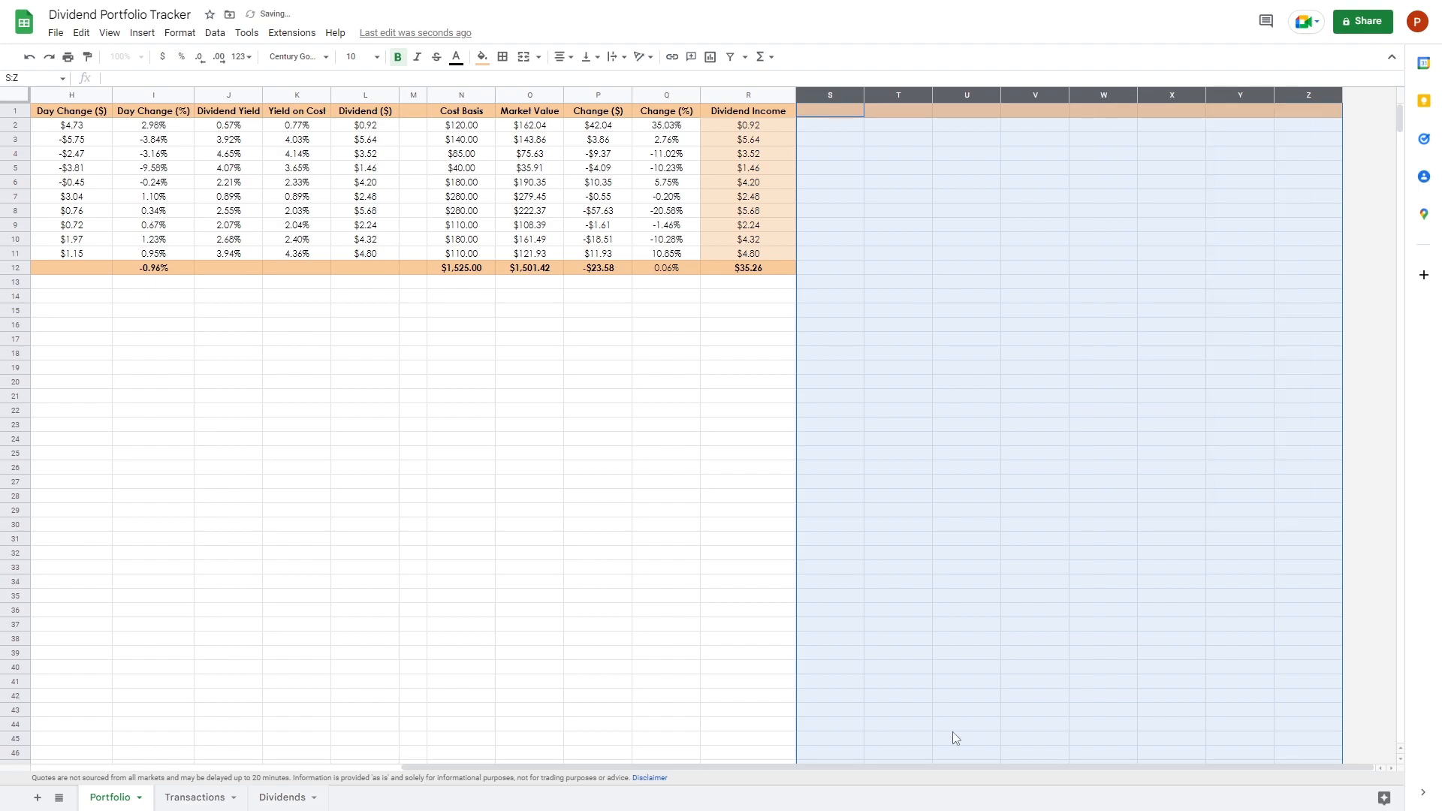
pyautogui.rightClick(1094, 107)
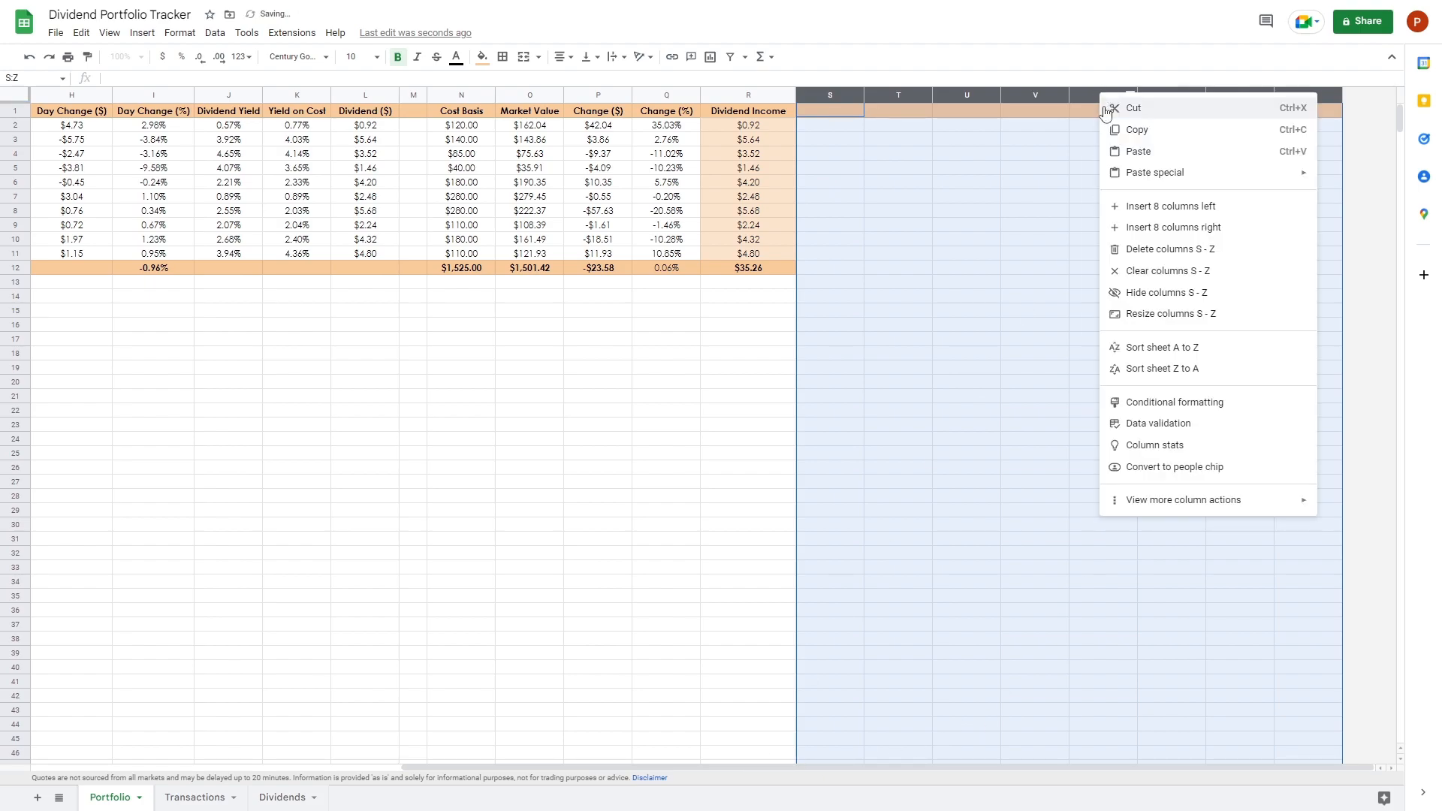
pyautogui.click(1170, 249)
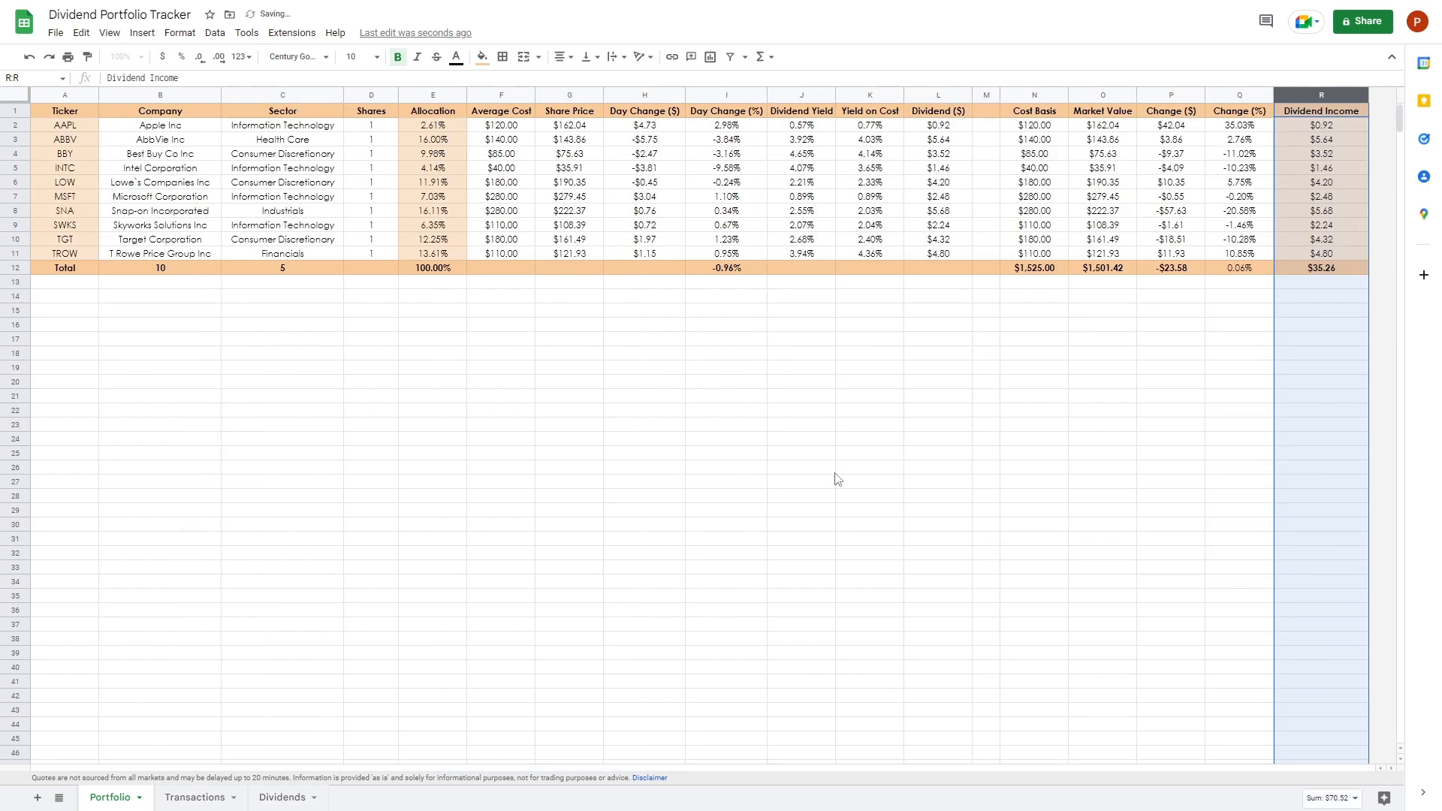
pyautogui.click(823, 467)
pyautogui.moveTo(1101, 467); pyautogui.dragTo(1100, 453)
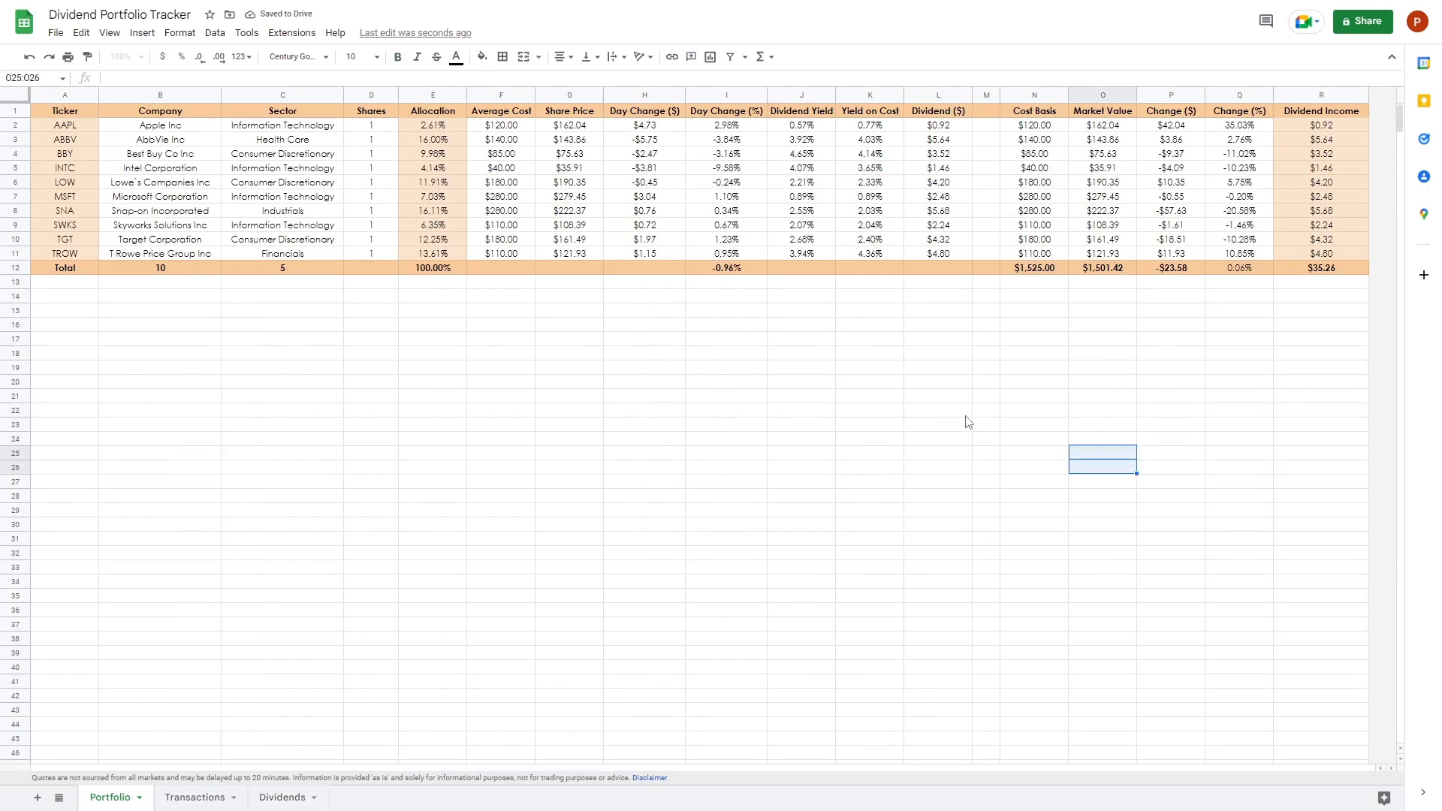
pyautogui.click(1040, 364)
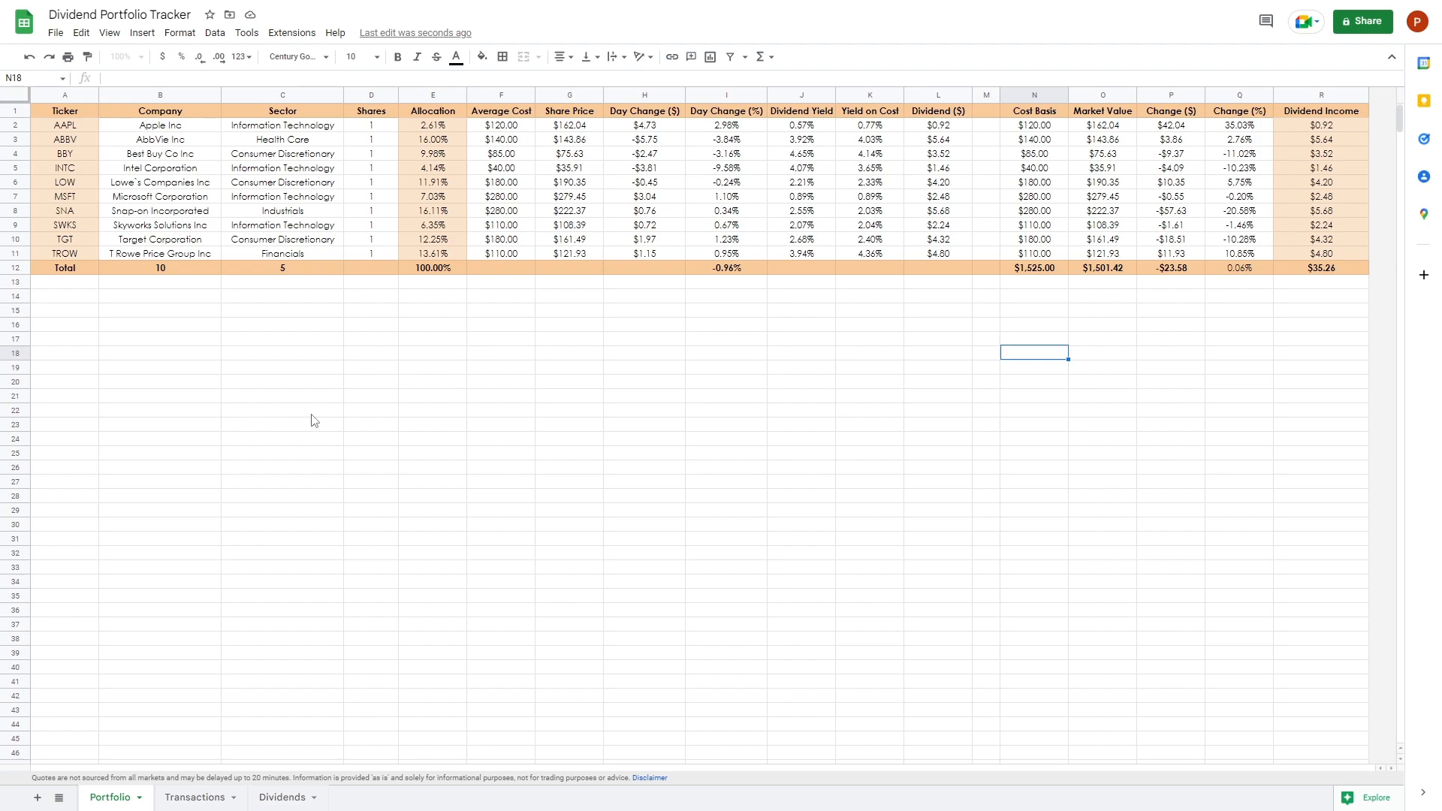
pyautogui.click(942, 157)
# Create a conditional formatting rule on I2:I11 and Q2:Q11 for values greater than 0
pyautogui.moveTo(749, 128); pyautogui.dragTo(742, 256)
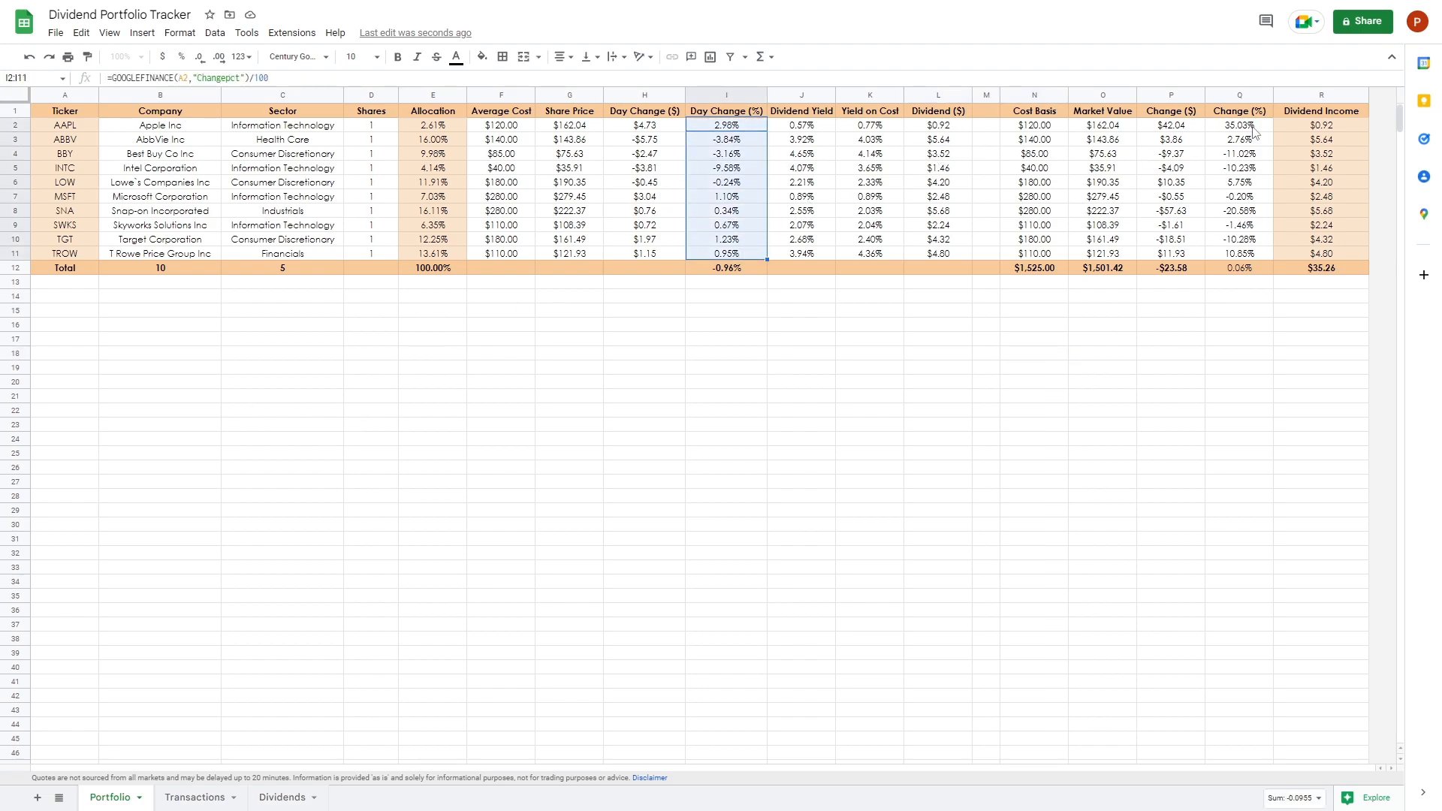
pyautogui.moveTo(1238, 129); pyautogui.dragTo(1239, 254)
pyautogui.rightClick(1227, 389)
pyautogui.moveTo(1163, 403)
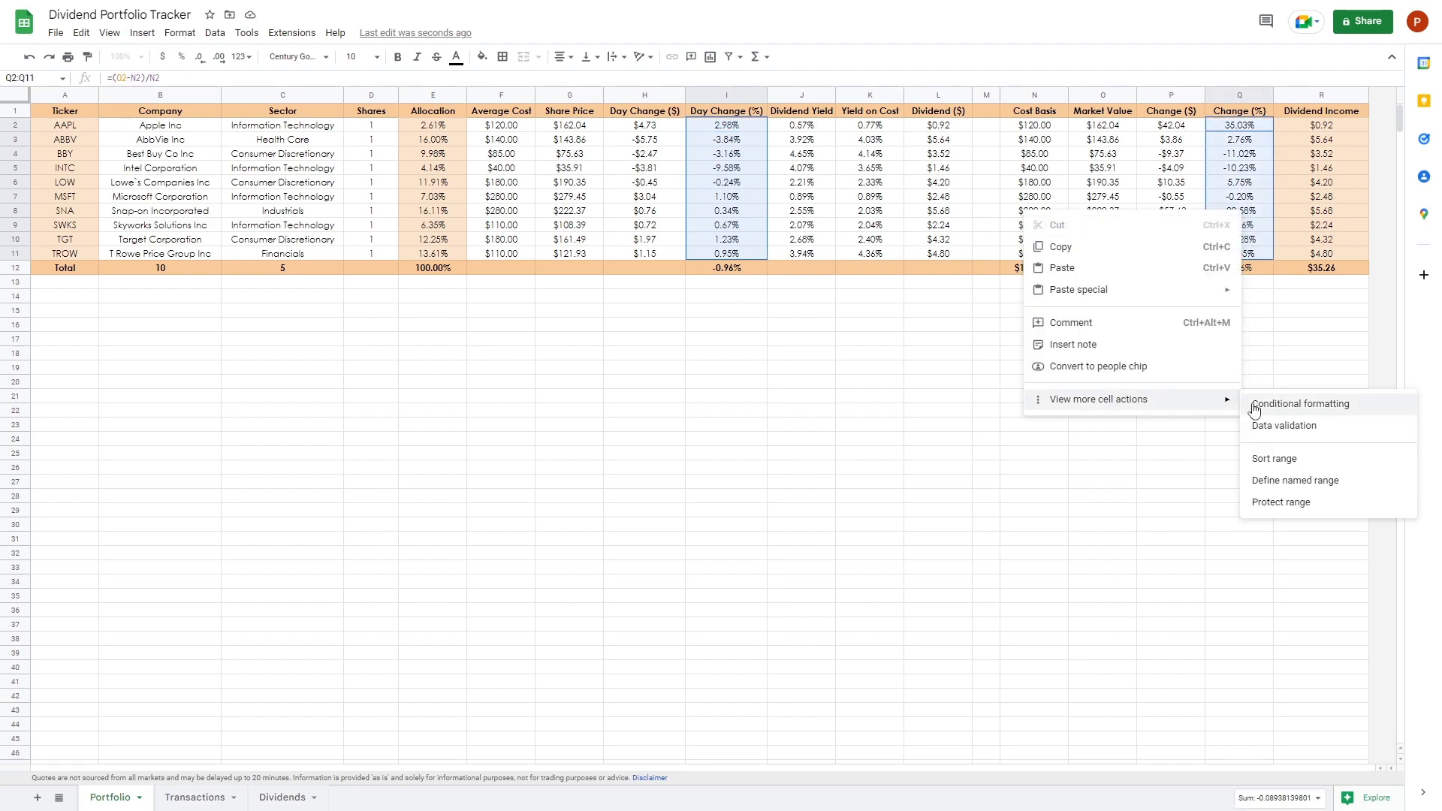
pyautogui.click(1307, 406)
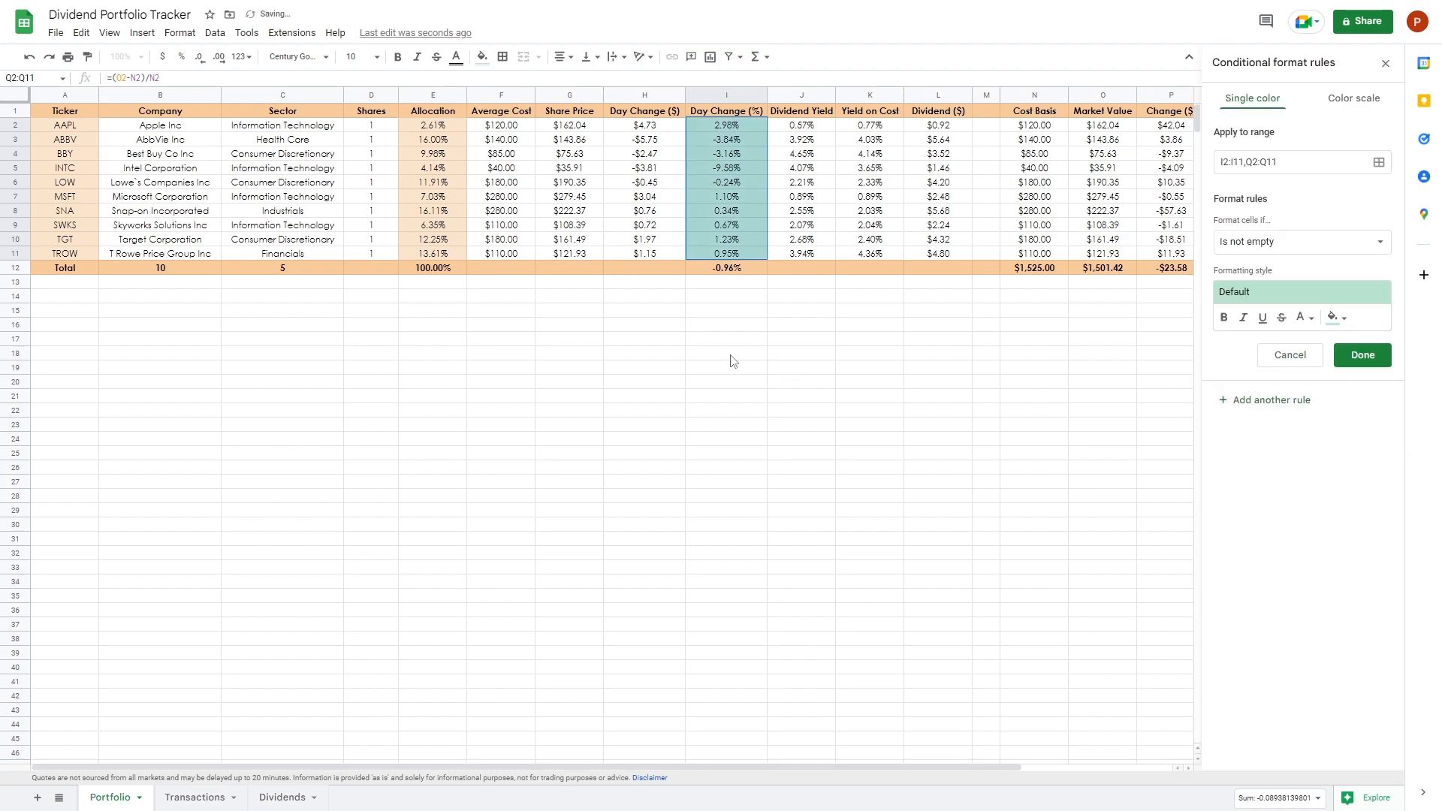
pyautogui.click(1269, 242)
pyautogui.click(1281, 457)
pyautogui.click(1258, 274)
pyautogui.write('0')
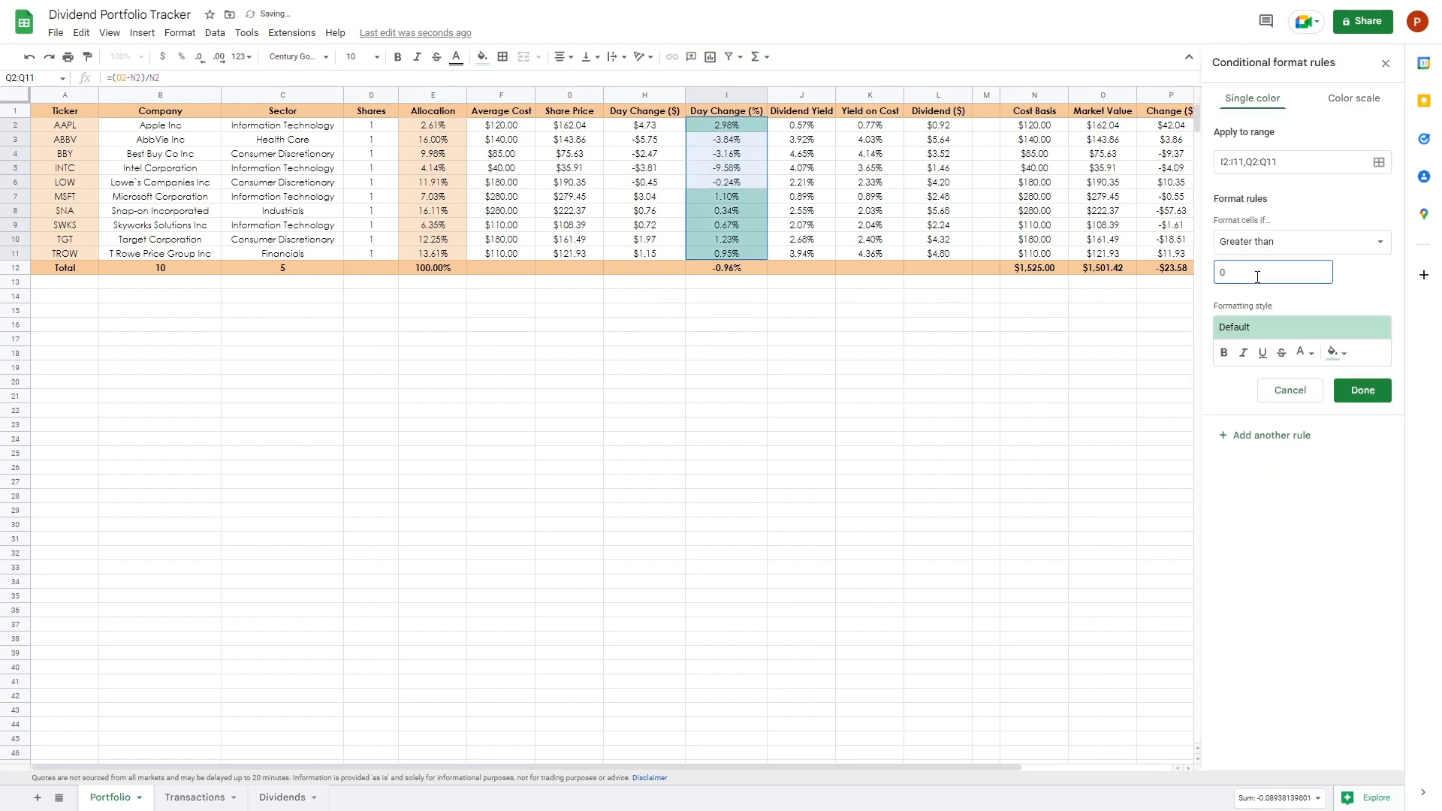
# Format the greater-than-0 rule with a white fill and green text
pyautogui.click(1336, 350)
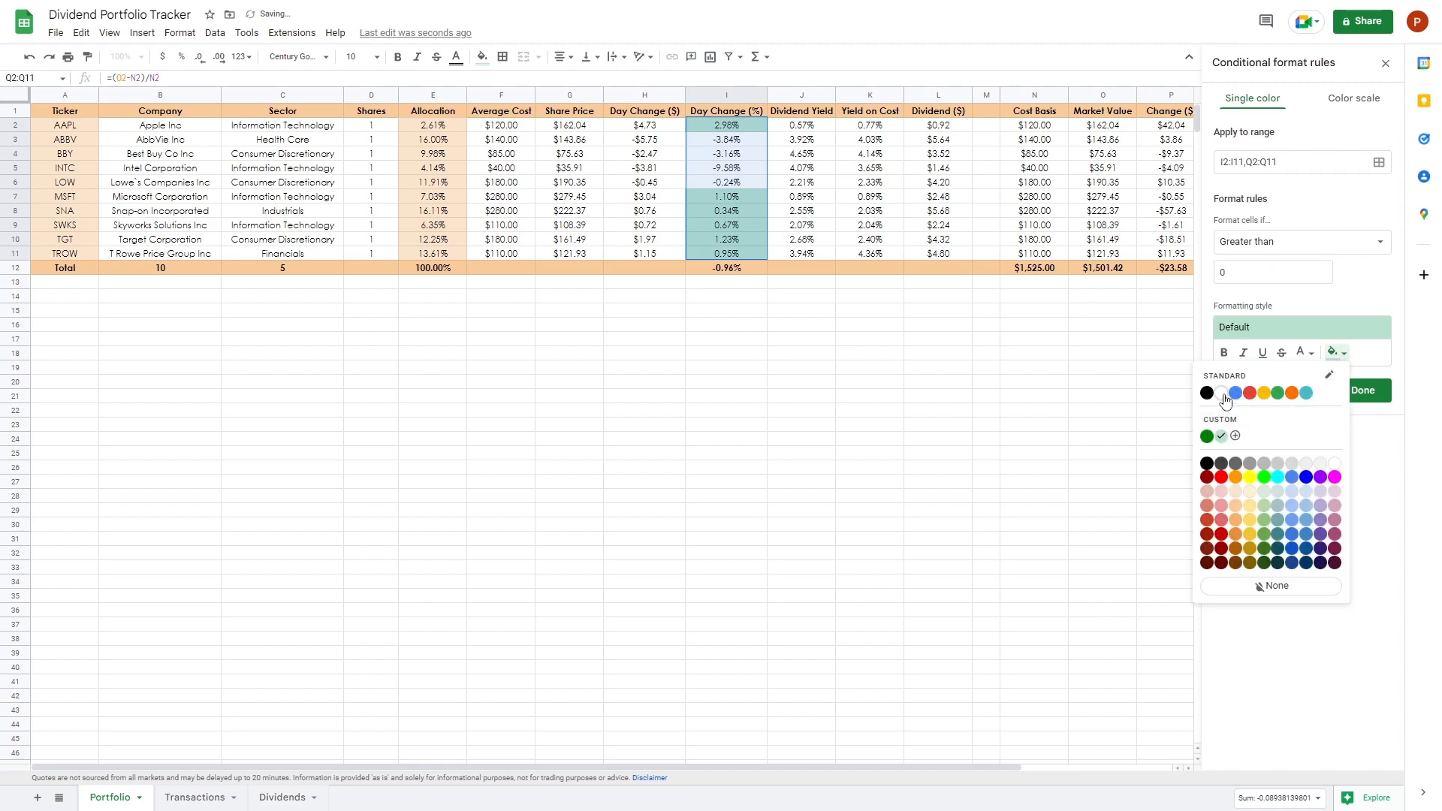
pyautogui.click(1225, 392)
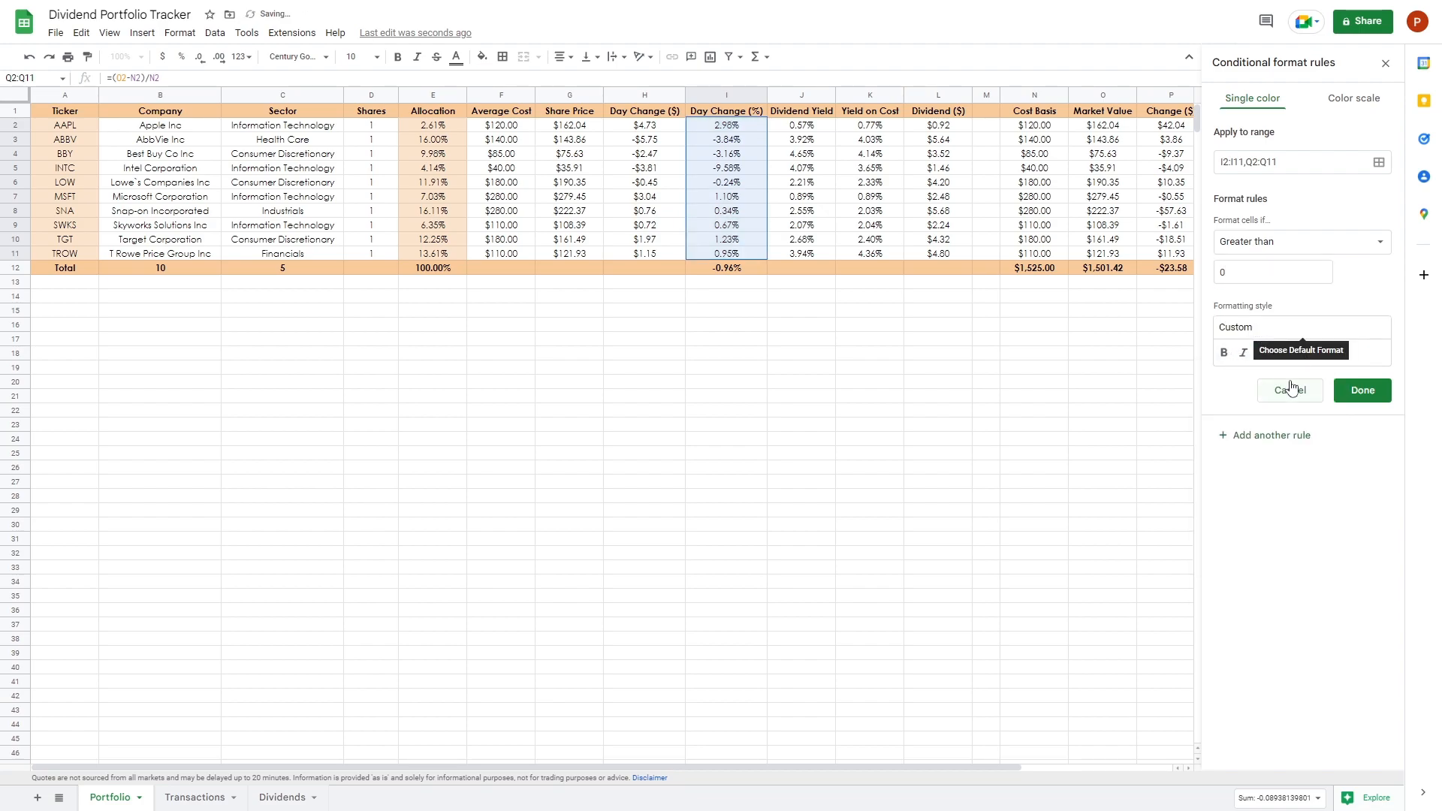
pyautogui.click(1304, 353)
pyautogui.click(1176, 437)
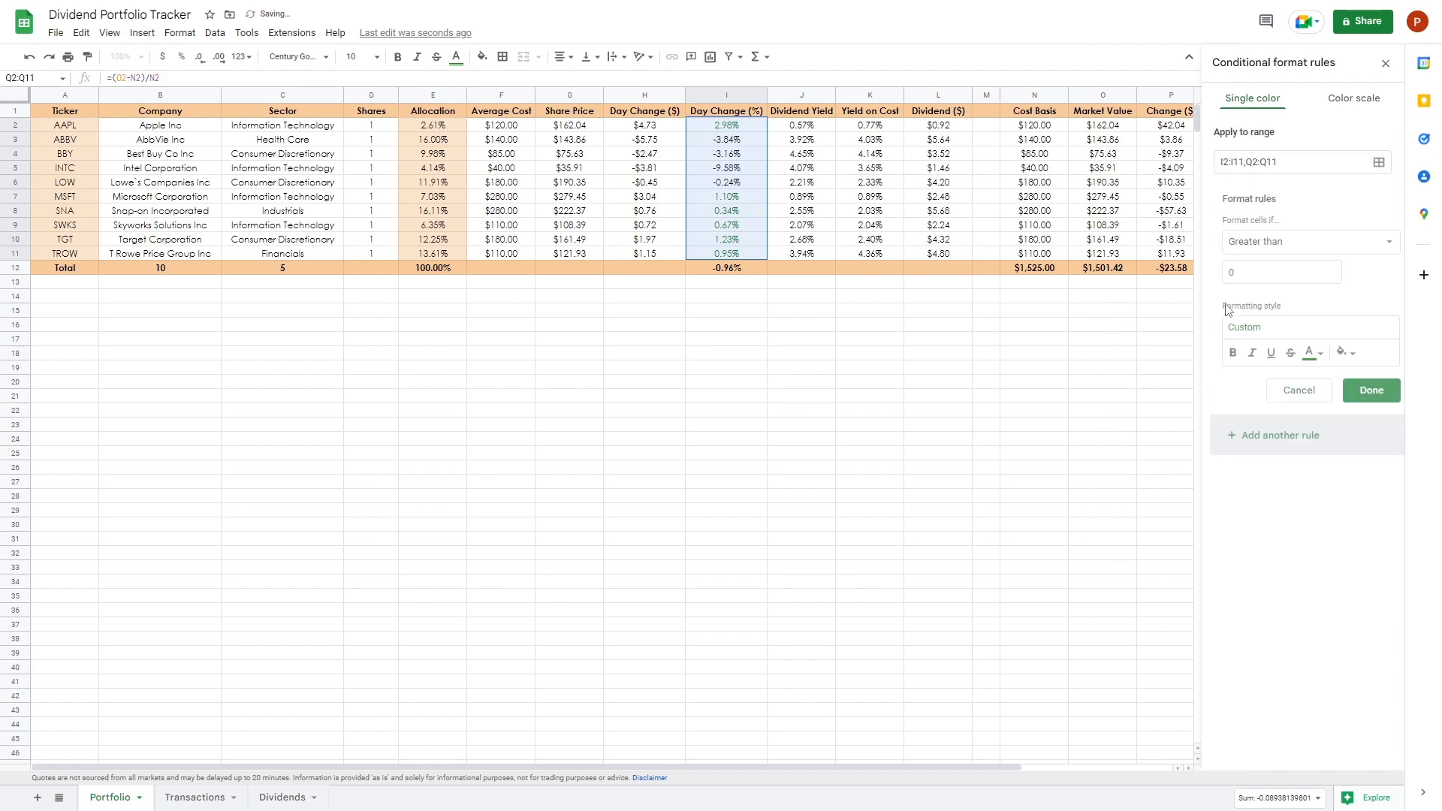
# Add a second conditional formatting rule on the same percentage ranges that colors values less than 0 with red text
pyautogui.click(1277, 242)
pyautogui.click(1279, 301)
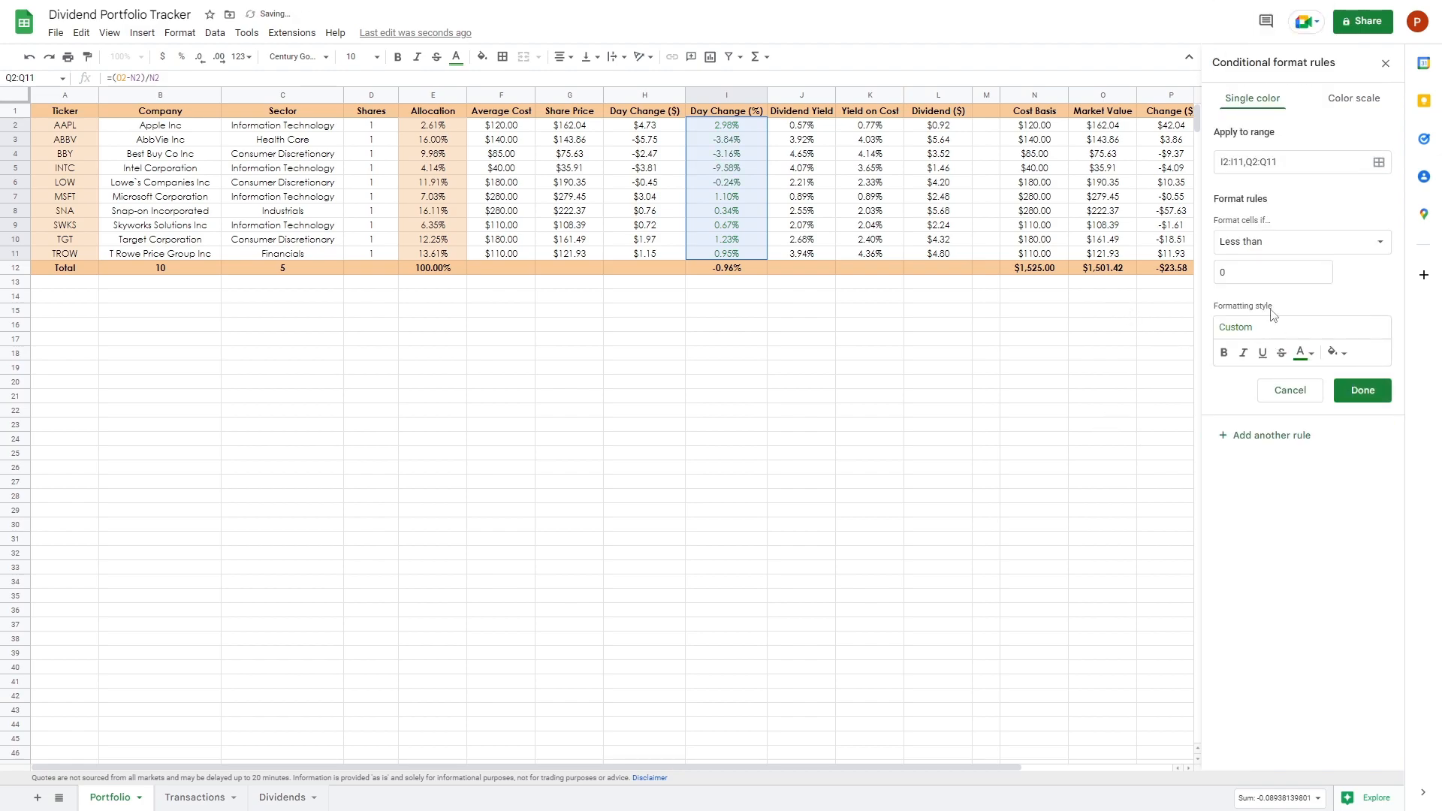
pyautogui.click(1310, 351)
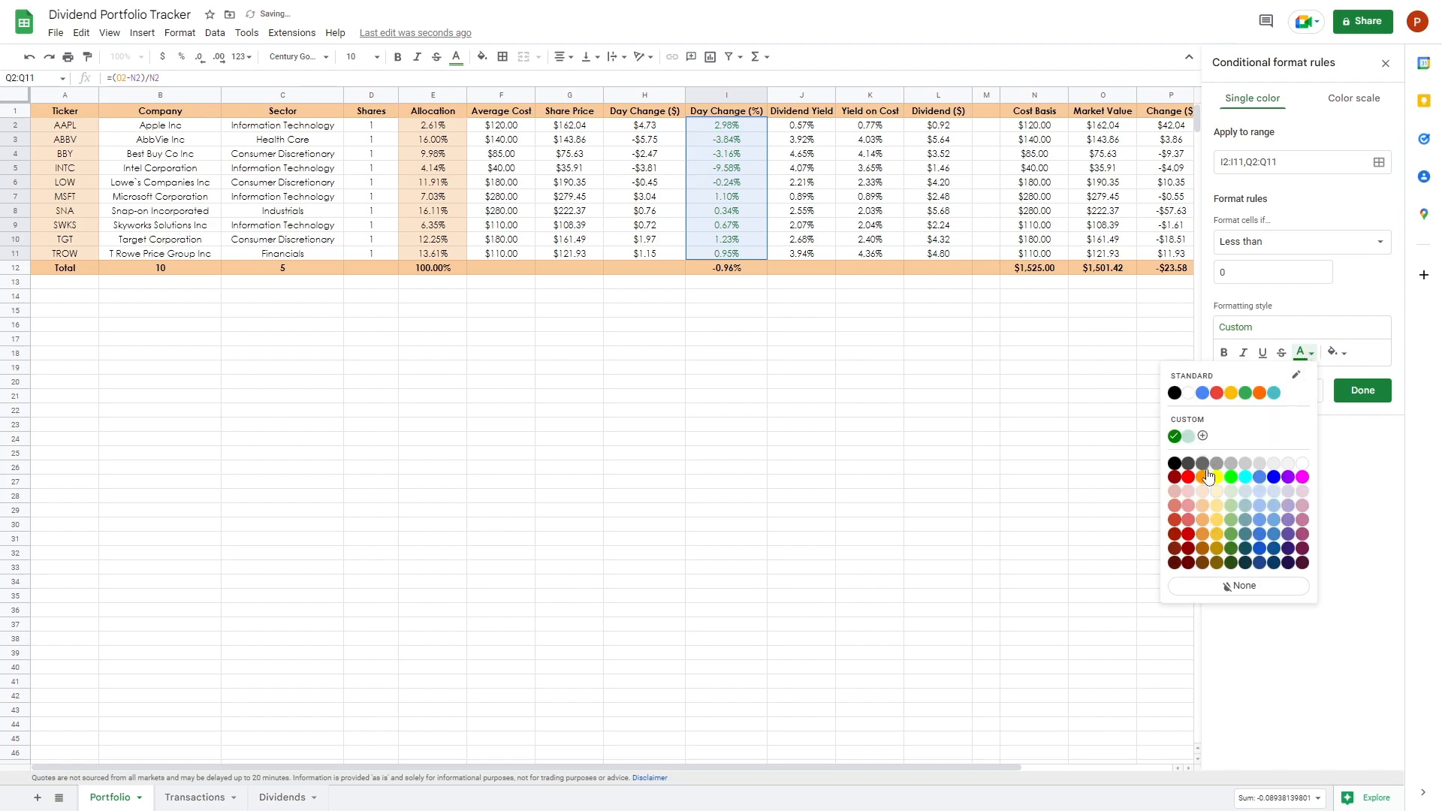
pyautogui.click(1216, 393)
pyautogui.click(1363, 390)
pyautogui.click(858, 444)
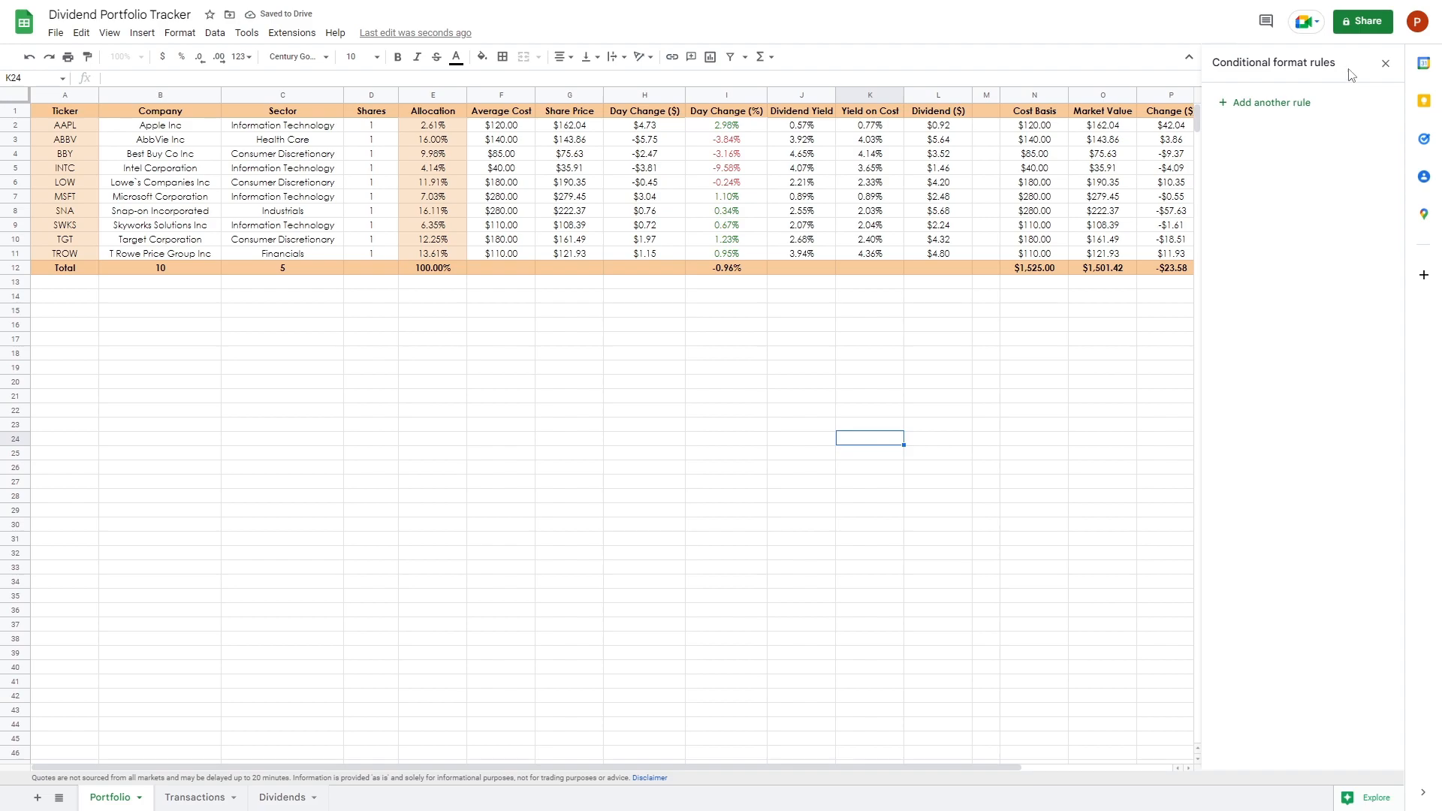
pyautogui.click(1387, 67)
pyautogui.click(1013, 425)
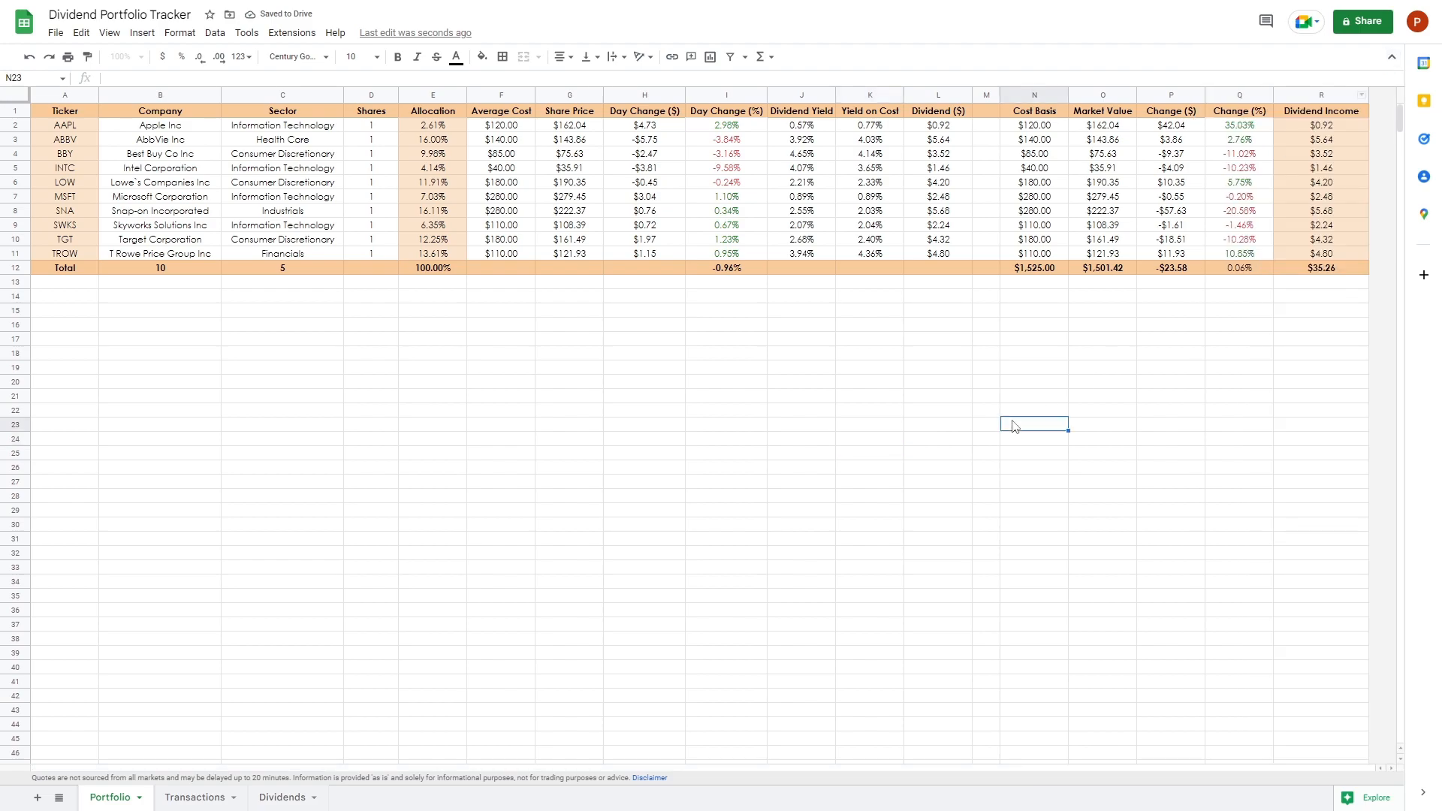
pyautogui.click(736, 129)
pyautogui.click(728, 168)
pyautogui.click(722, 225)
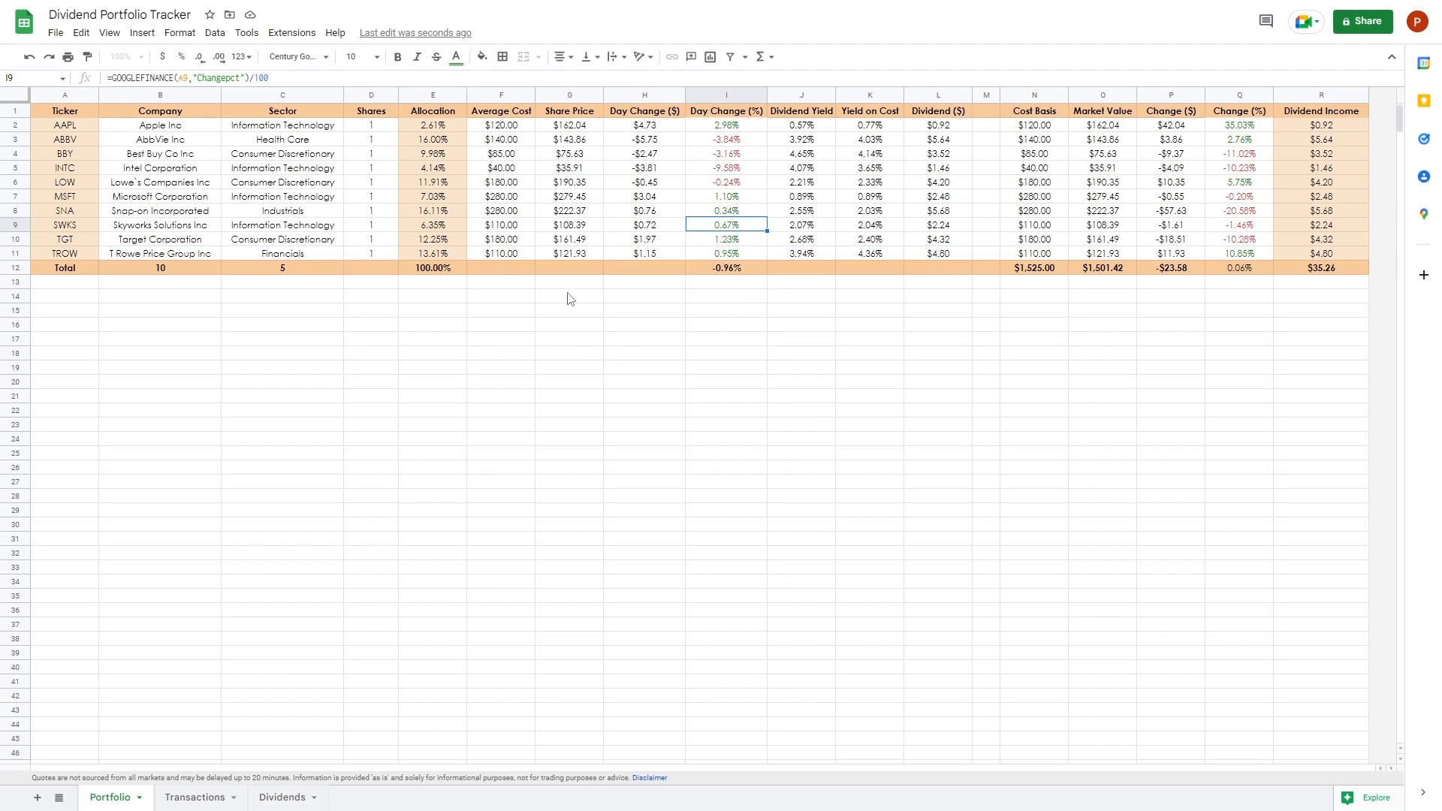
# Enter the header Ticker in cell A1 of the Dividends sheet
pyautogui.click(188, 796)
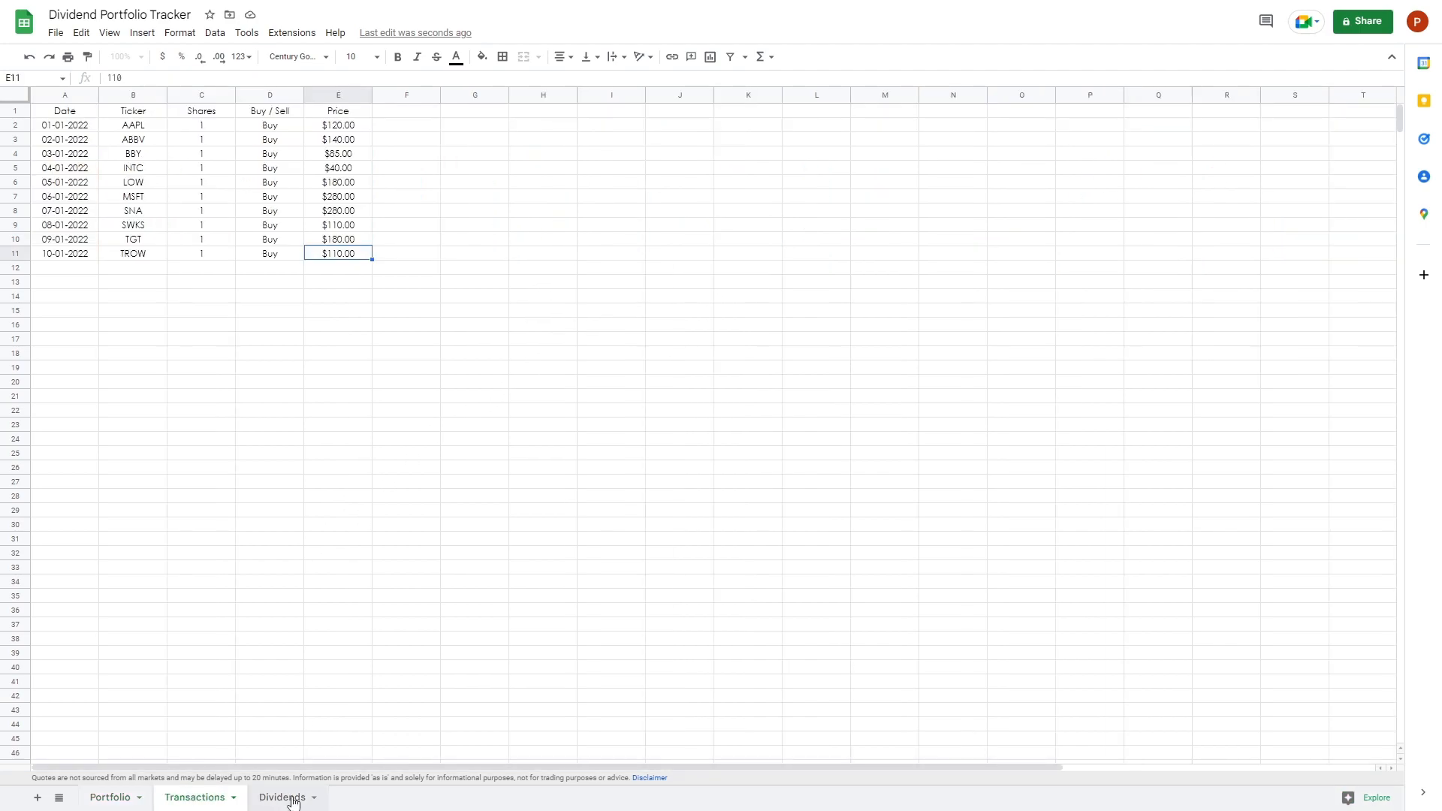
pyautogui.click(282, 796)
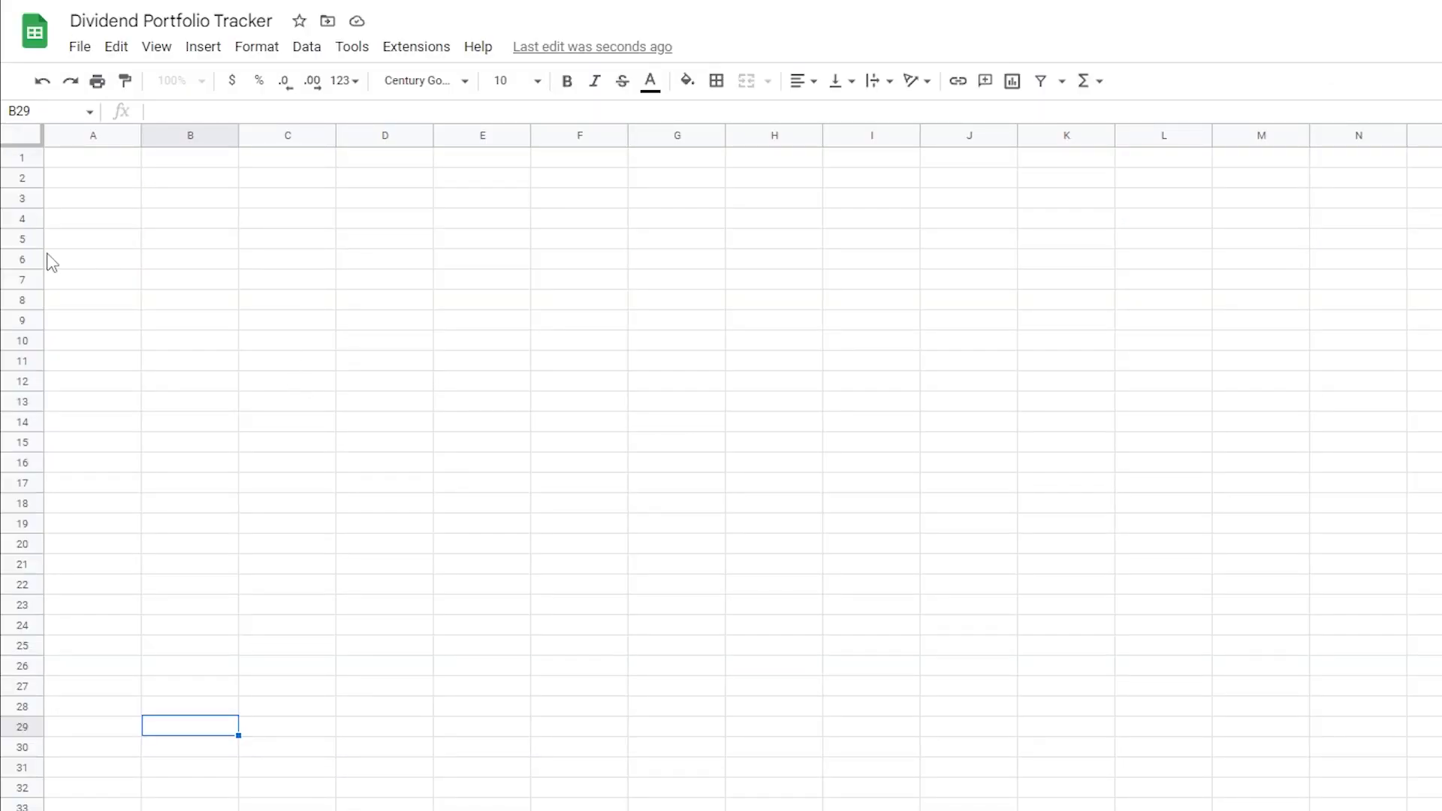
pyautogui.click(129, 222)
pyautogui.click(82, 157)
pyautogui.write('T')
pyautogui.click(108, 196)
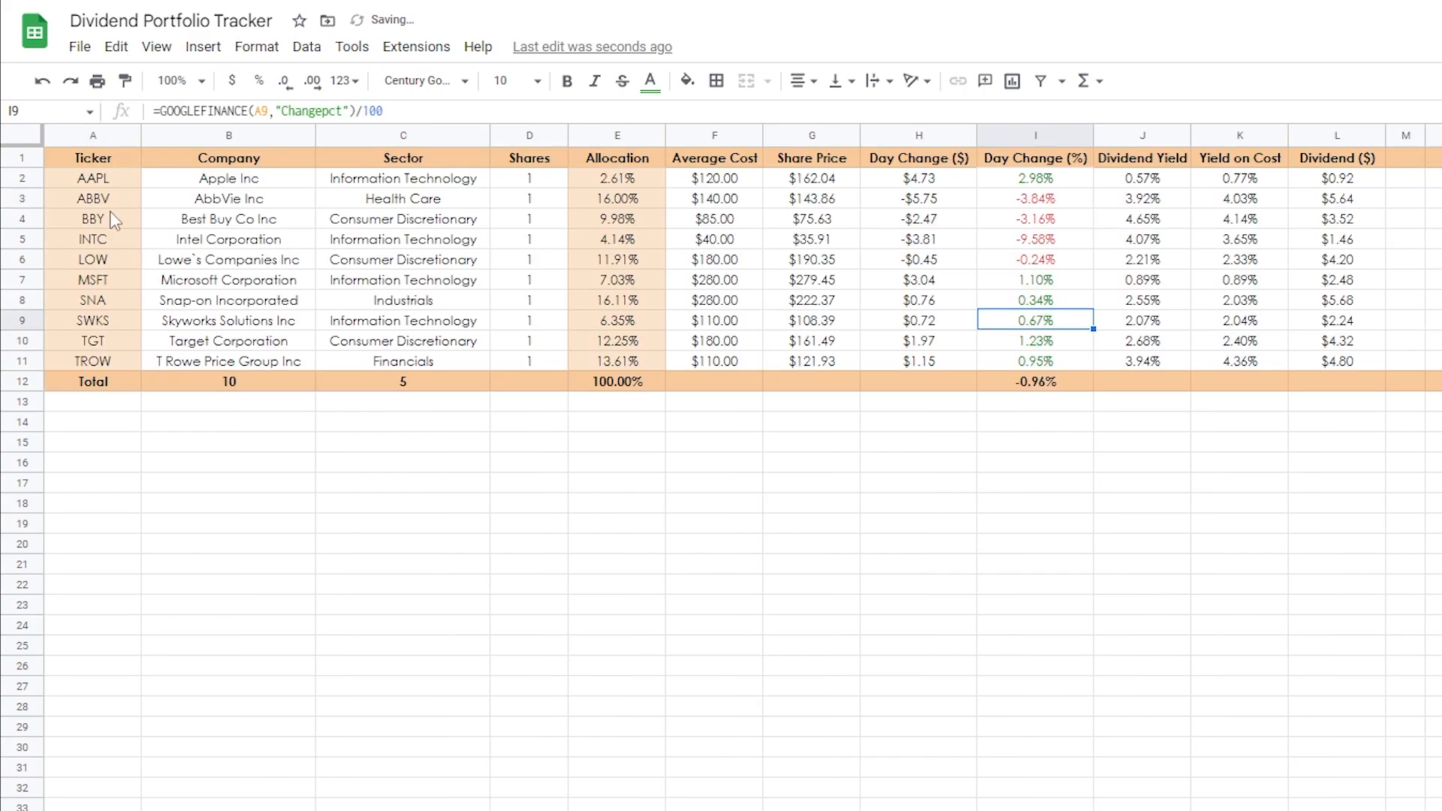
# Link cell A2 of the Dividends sheet to the first portfolio ticker with the formula =Portfolio!A2
pyautogui.moveTo(98, 179); pyautogui.dragTo(115, 367)
pyautogui.hotkey('ctrl', 'c')
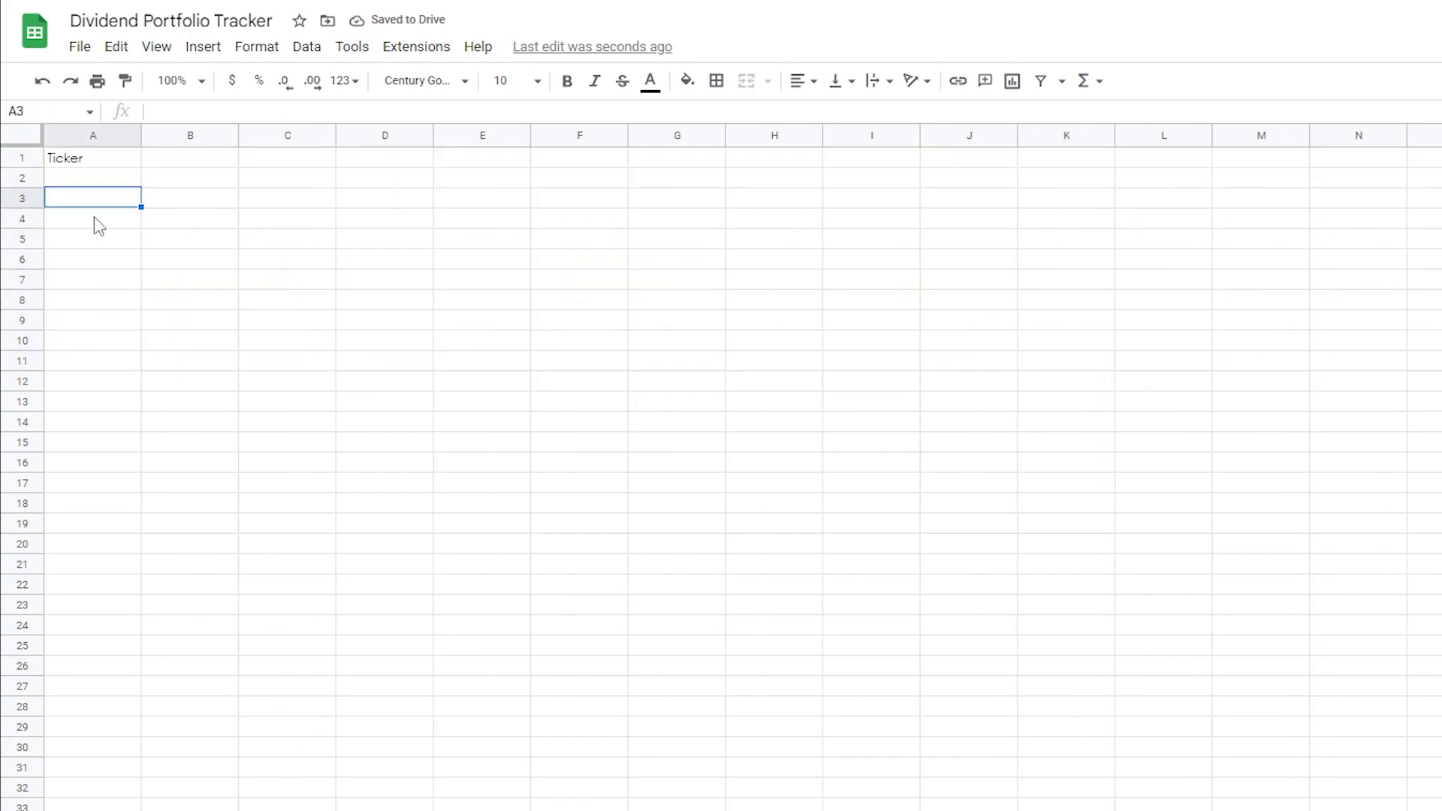
pyautogui.click(91, 182)
pyautogui.write('=')
pyautogui.click(232, 810)
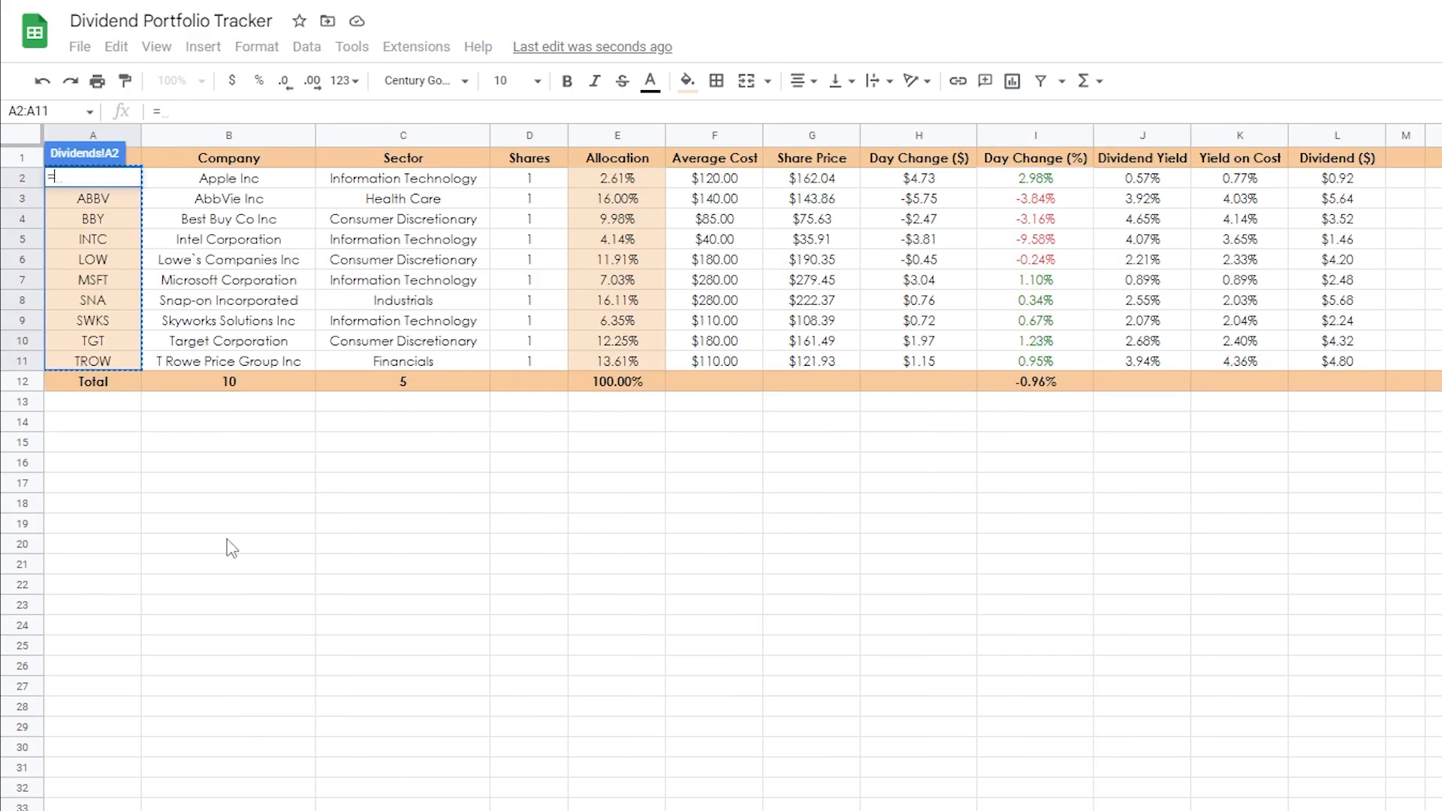
pyautogui.click(163, 177)
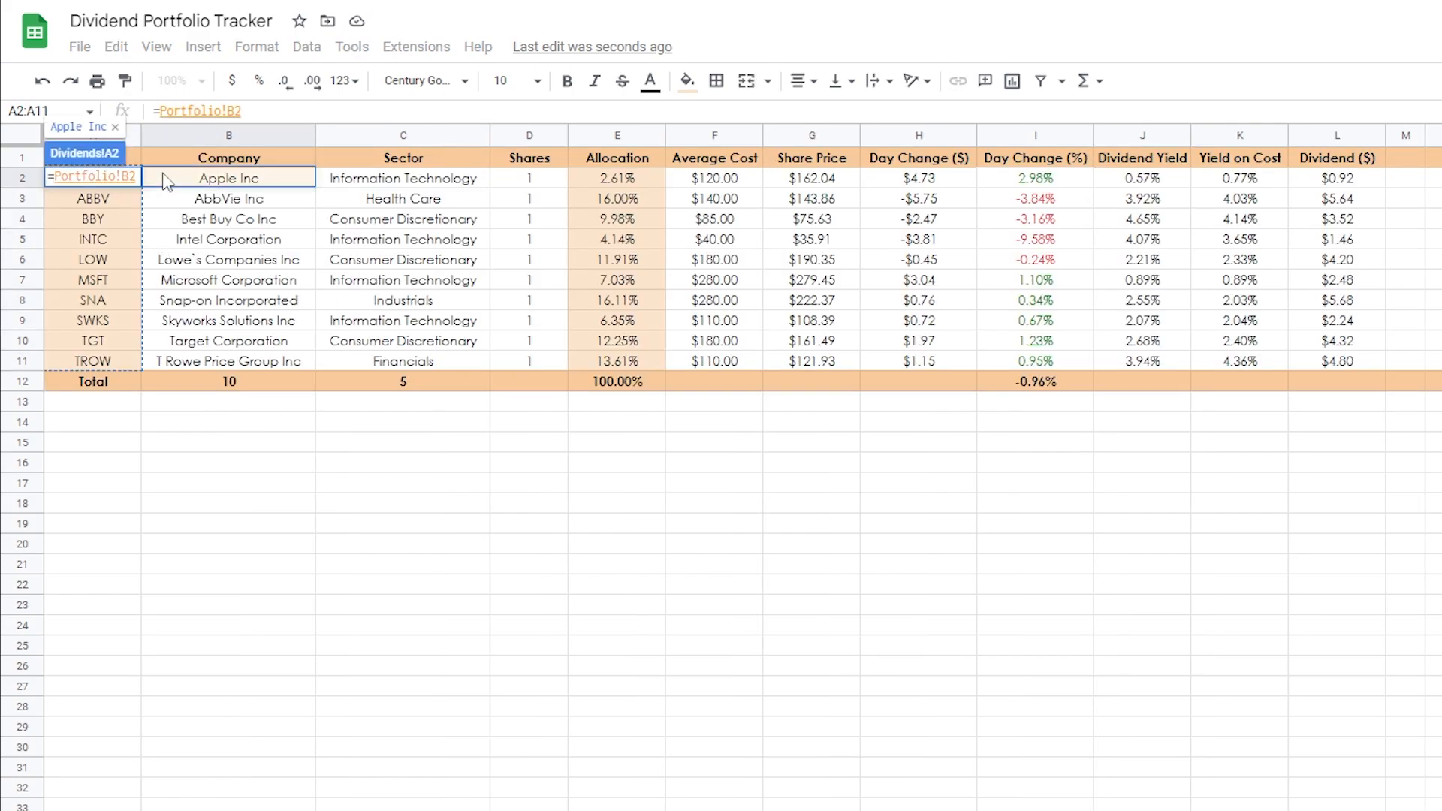
pyautogui.press('Left')
pyautogui.press('Return')
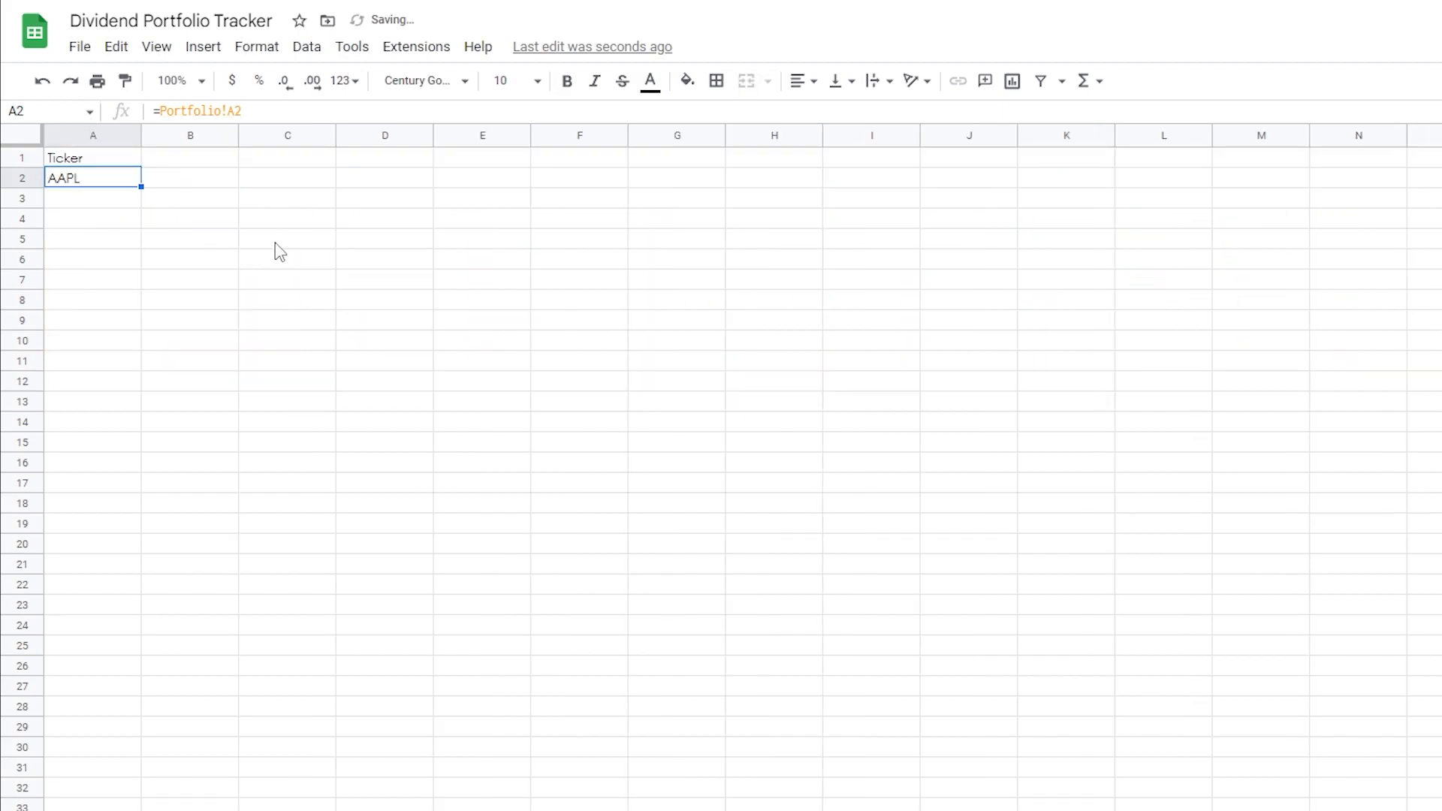
# Fill the ticker link from A2 down to A11 and label cell A12 as Total
pyautogui.click(110, 159)
pyautogui.click(113, 186)
pyautogui.moveTo(140, 188); pyautogui.dragTo(114, 366)
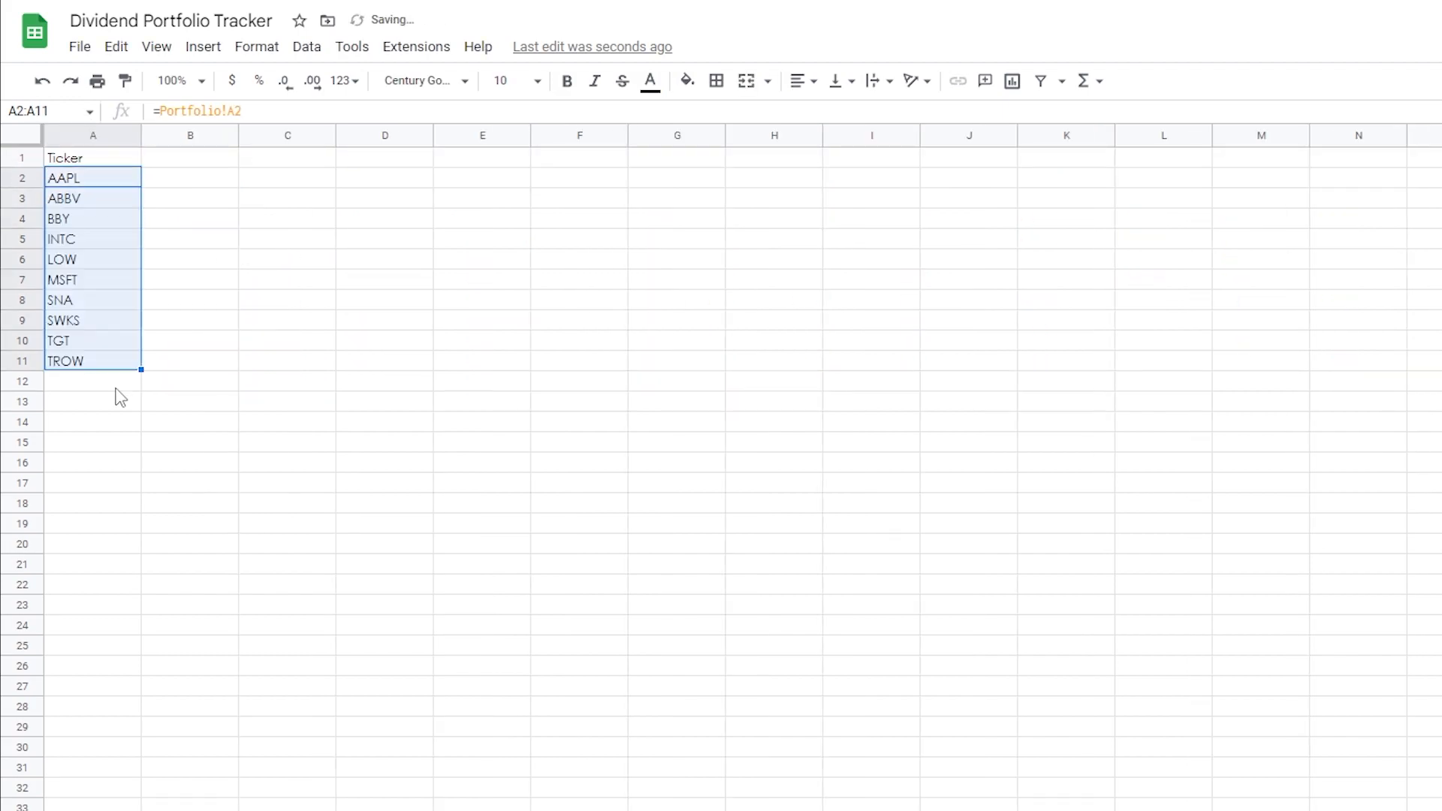
pyautogui.click(83, 383)
pyautogui.write('Total')
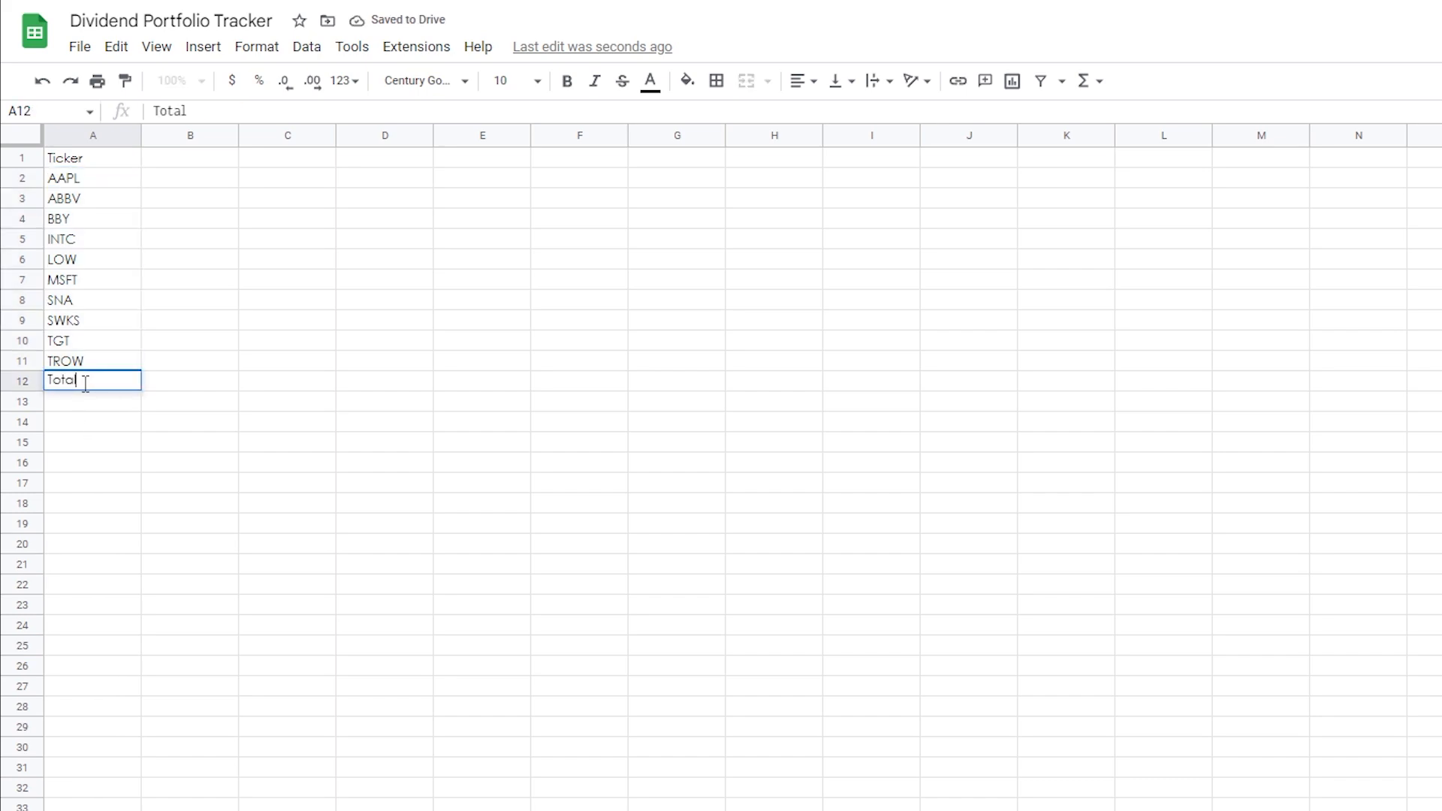
# Enter the month header 01-2022 in B1 and extend the monthly series across to 12-2022 in M1
pyautogui.click(194, 163)
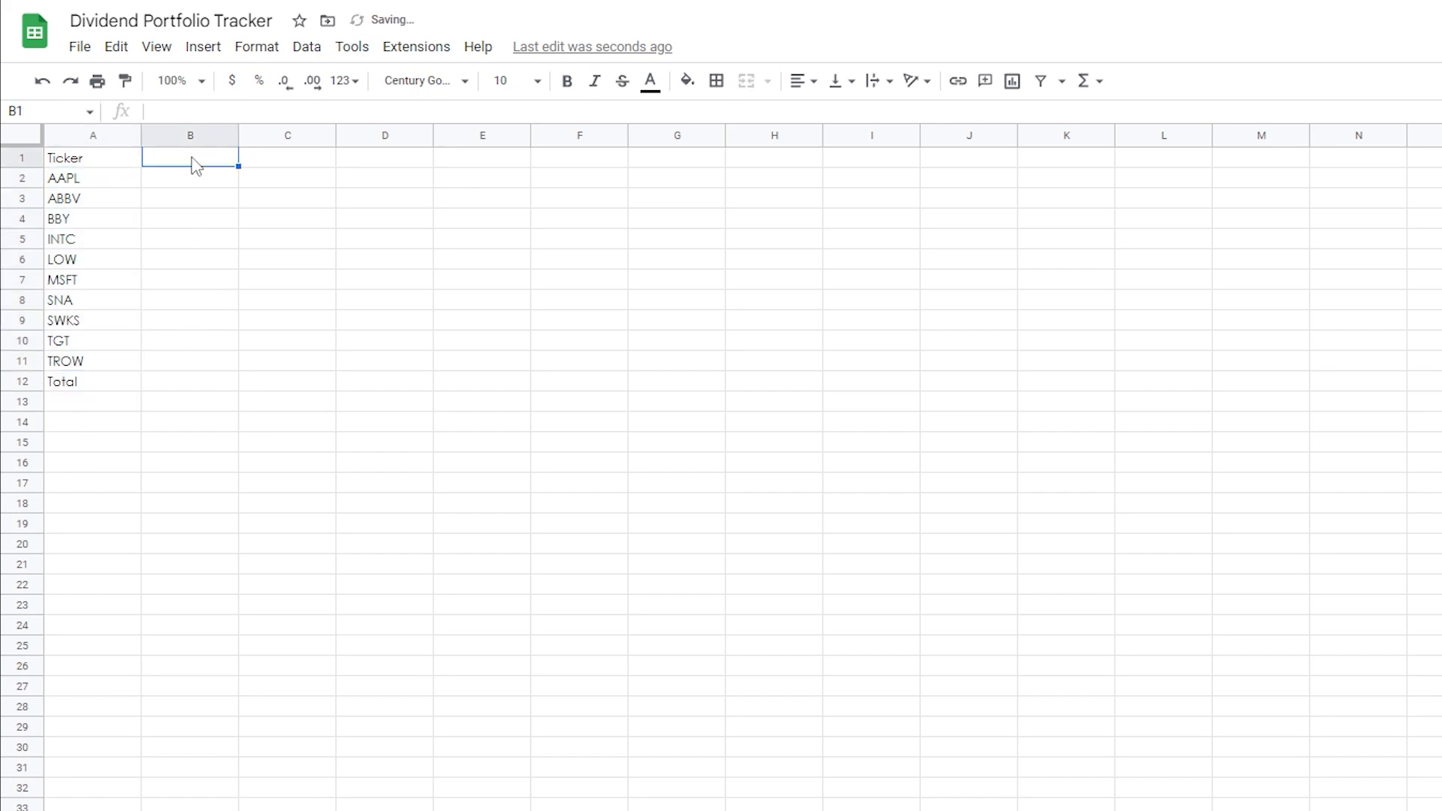
pyautogui.write('0')
pyautogui.press('BackSpace')
pyautogui.press('Return')
pyautogui.click(195, 141)
pyautogui.click(213, 161)
pyautogui.moveTo(237, 170); pyautogui.dragTo(296, 165)
pyautogui.click(298, 167)
pyautogui.click(174, 111)
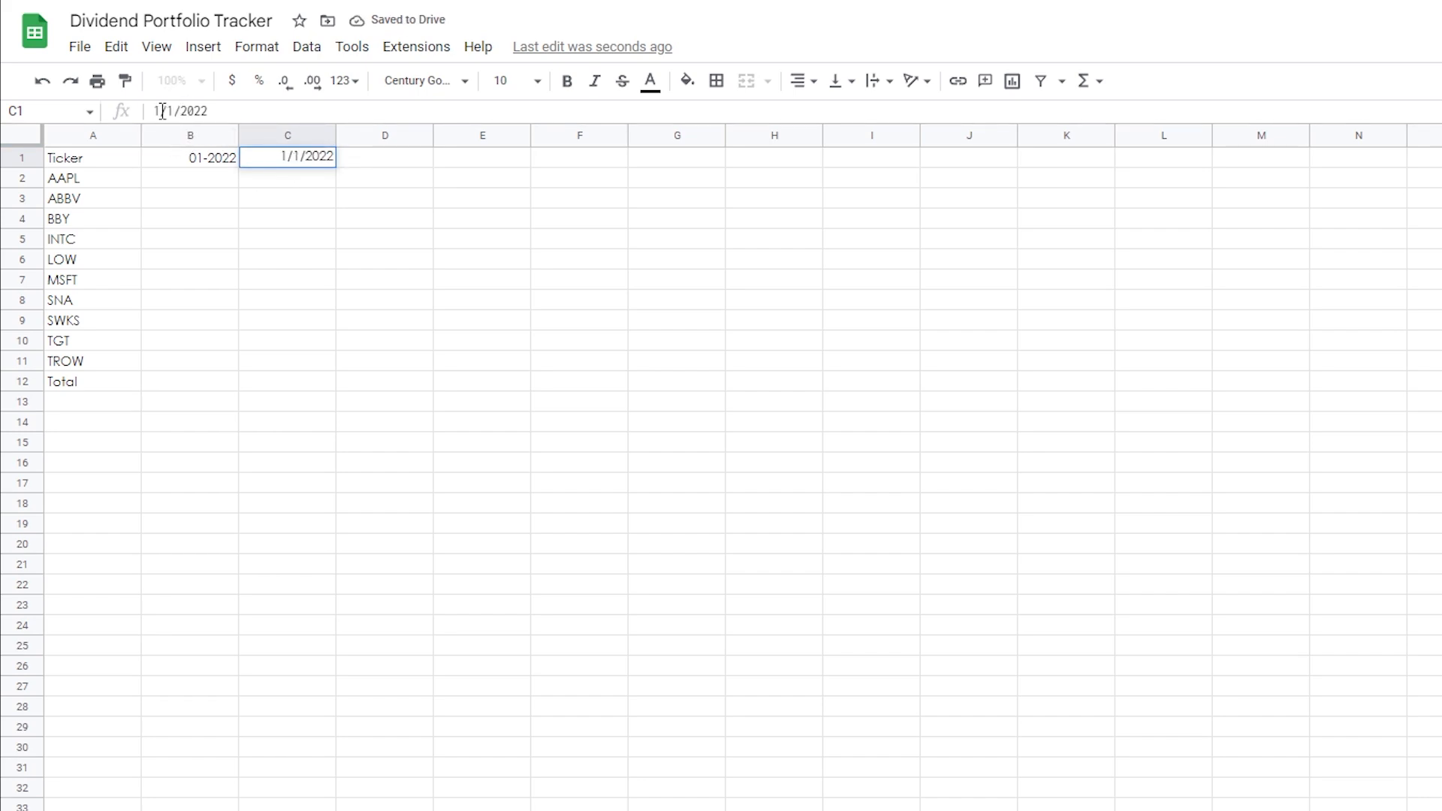
pyautogui.press('Return')
pyautogui.moveTo(180, 165); pyautogui.dragTo(1261, 159)
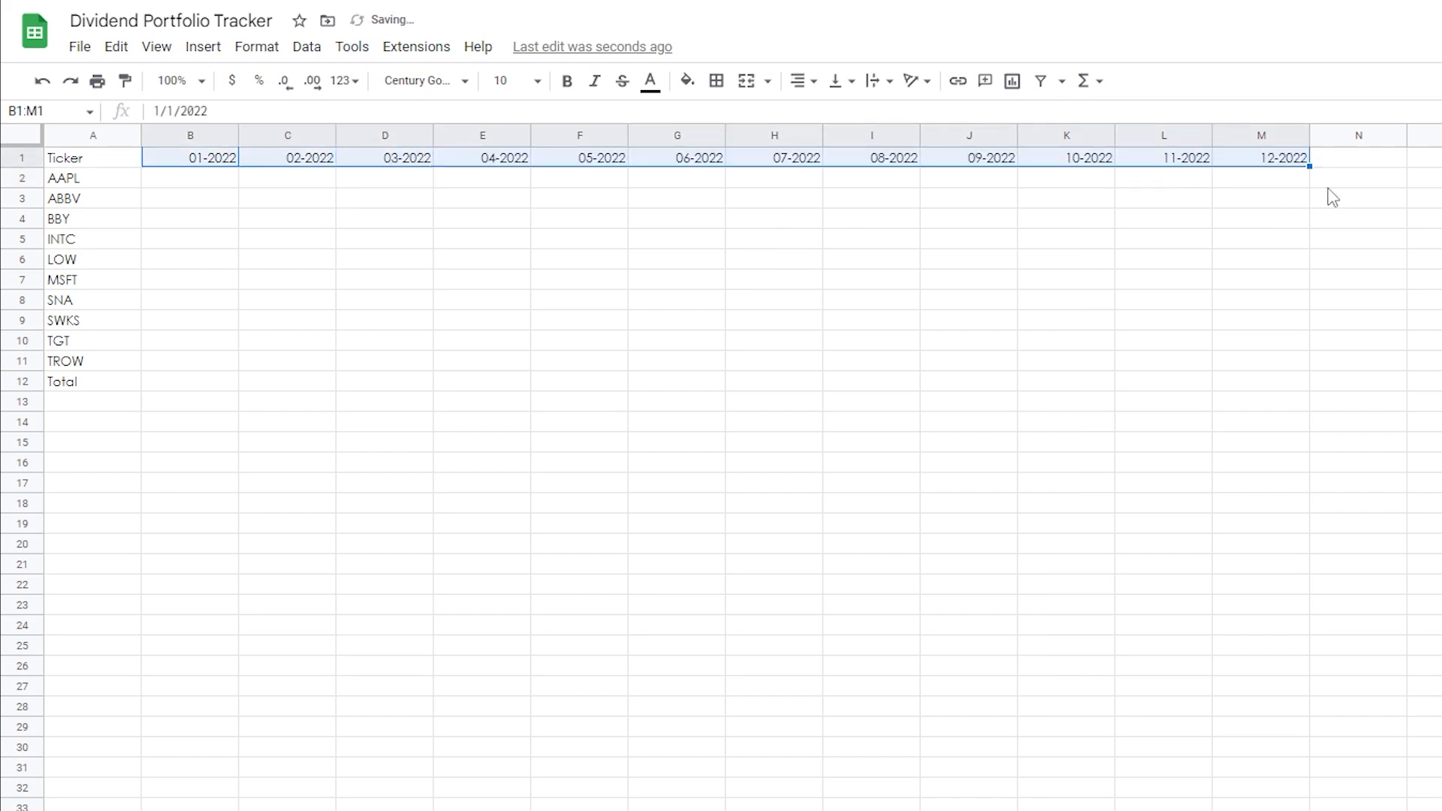
# Enter the header Total in cell N1
pyautogui.click(1356, 159)
pyautogui.write('Total')
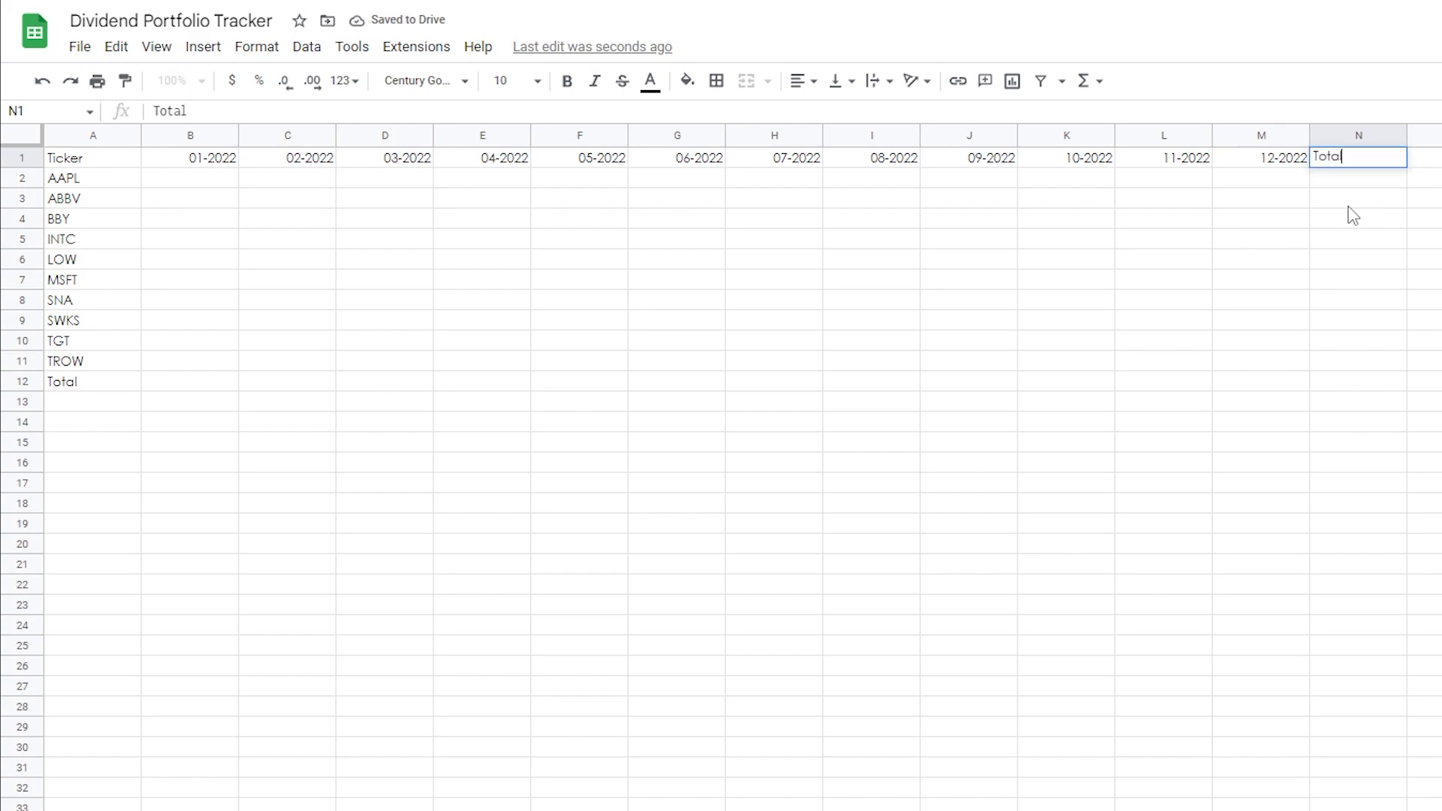
pyautogui.moveTo(1261, 340); pyautogui.dragTo(1258, 364)
pyautogui.moveTo(203, 383); pyautogui.dragTo(1204, 405)
# Sum the ticker rows of the 01-2022 column in B12, leaving out the date header, and fill the formula across to M12
pyautogui.click(194, 392)
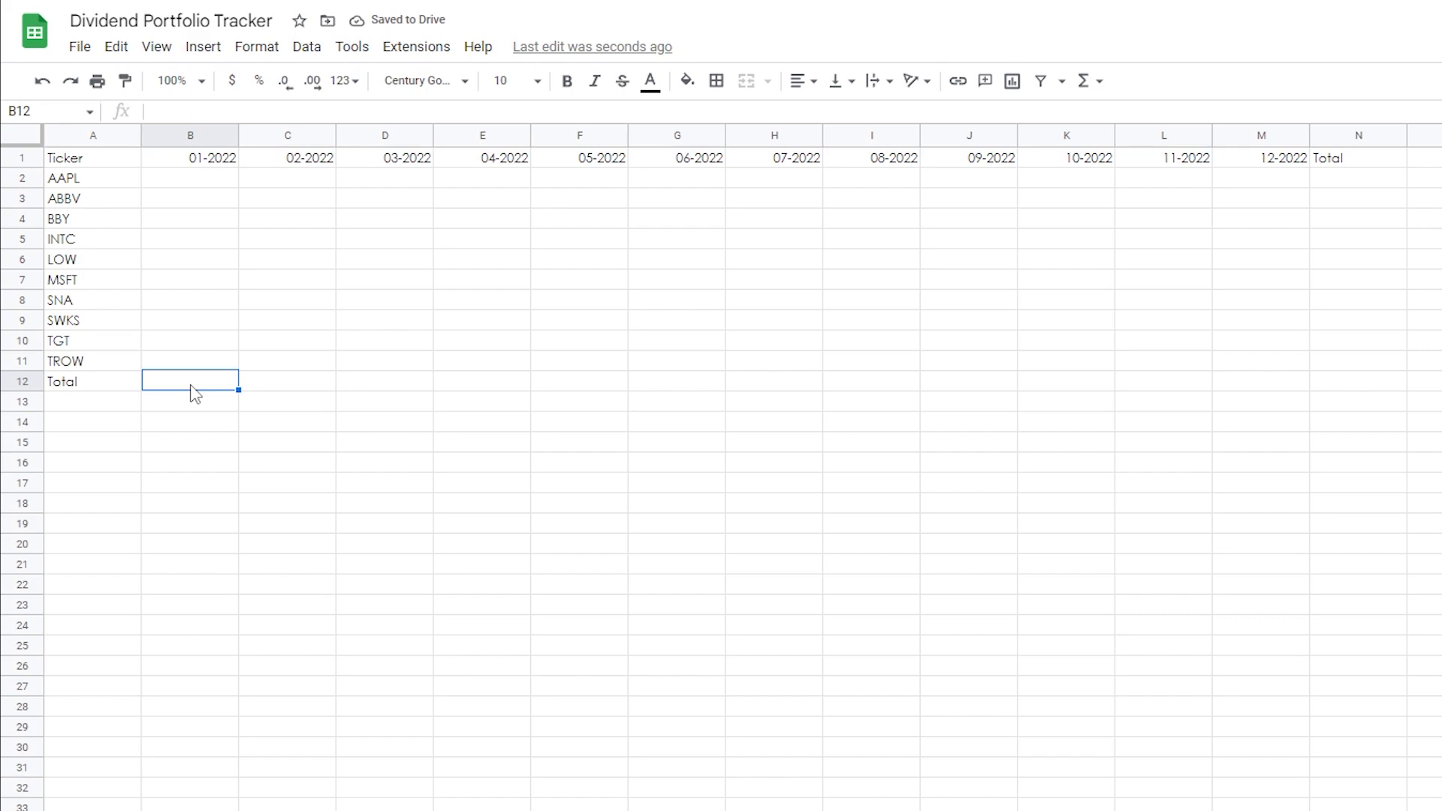
pyautogui.write('=sum')
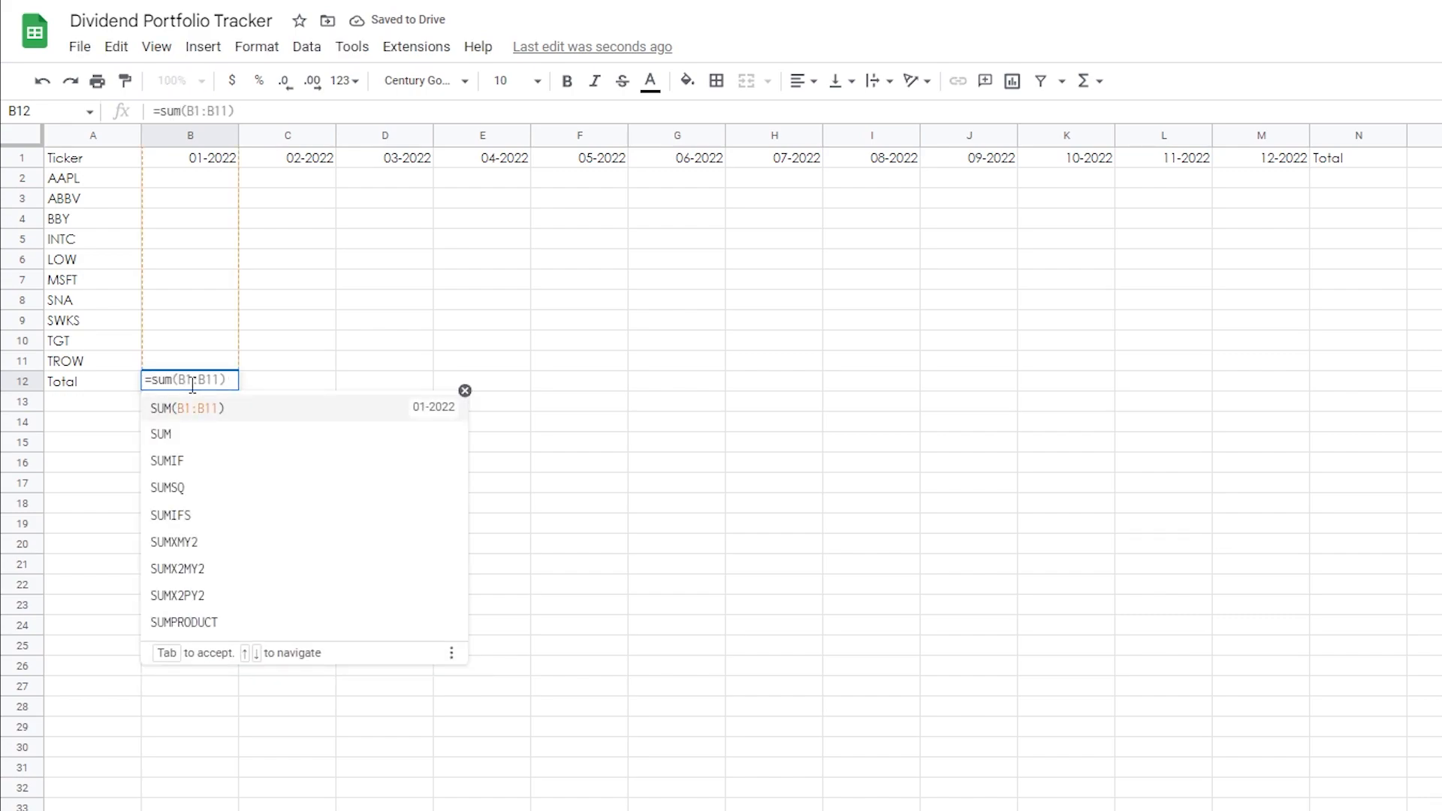
pyautogui.press('Return')
pyautogui.doubleClick(193, 385)
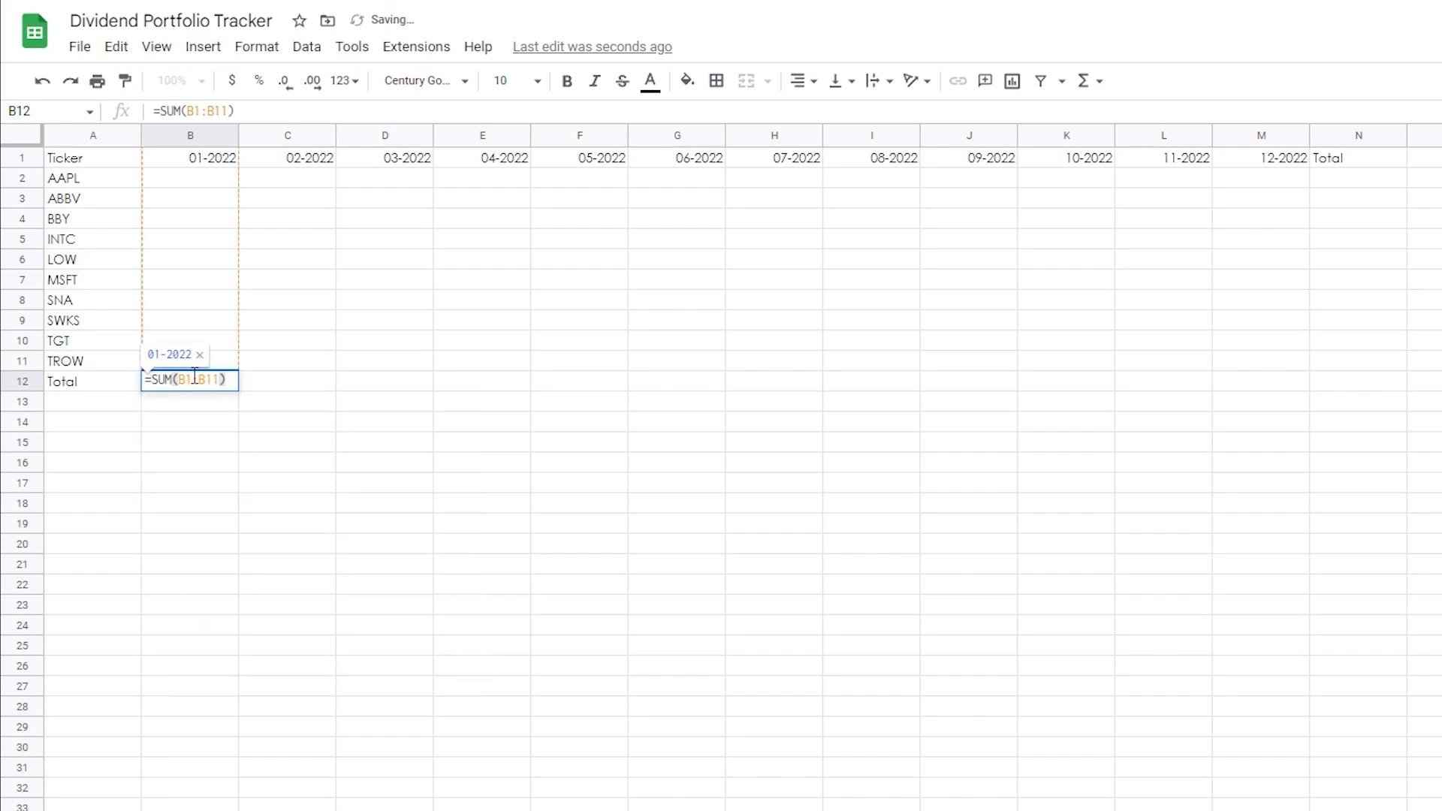
pyautogui.press('Return')
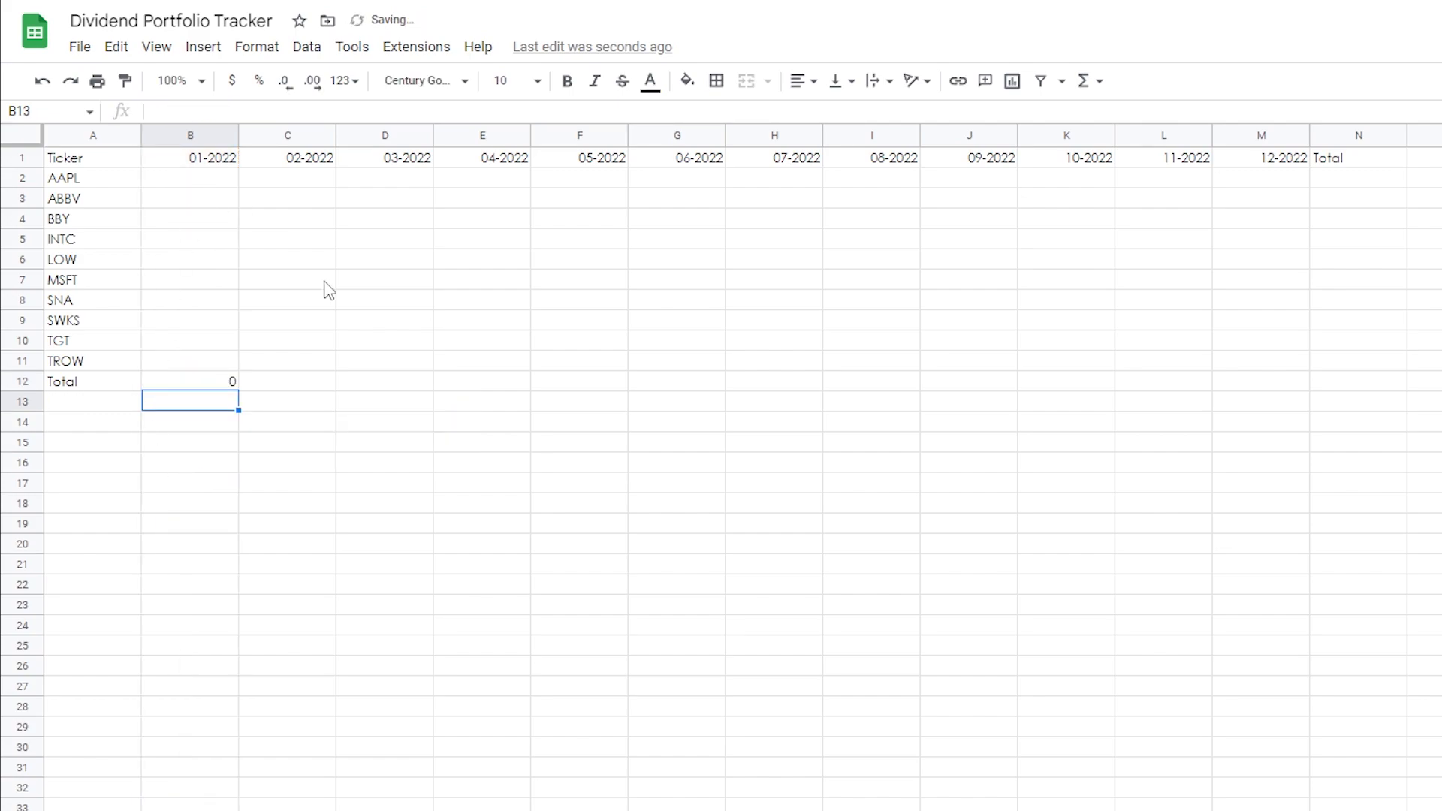
pyautogui.click(180, 382)
pyautogui.moveTo(238, 390); pyautogui.dragTo(1269, 385)
# Enter =SUM(B2:M2) in N2 to total the first ticker's months and fill it down to N12
pyautogui.click(1343, 185)
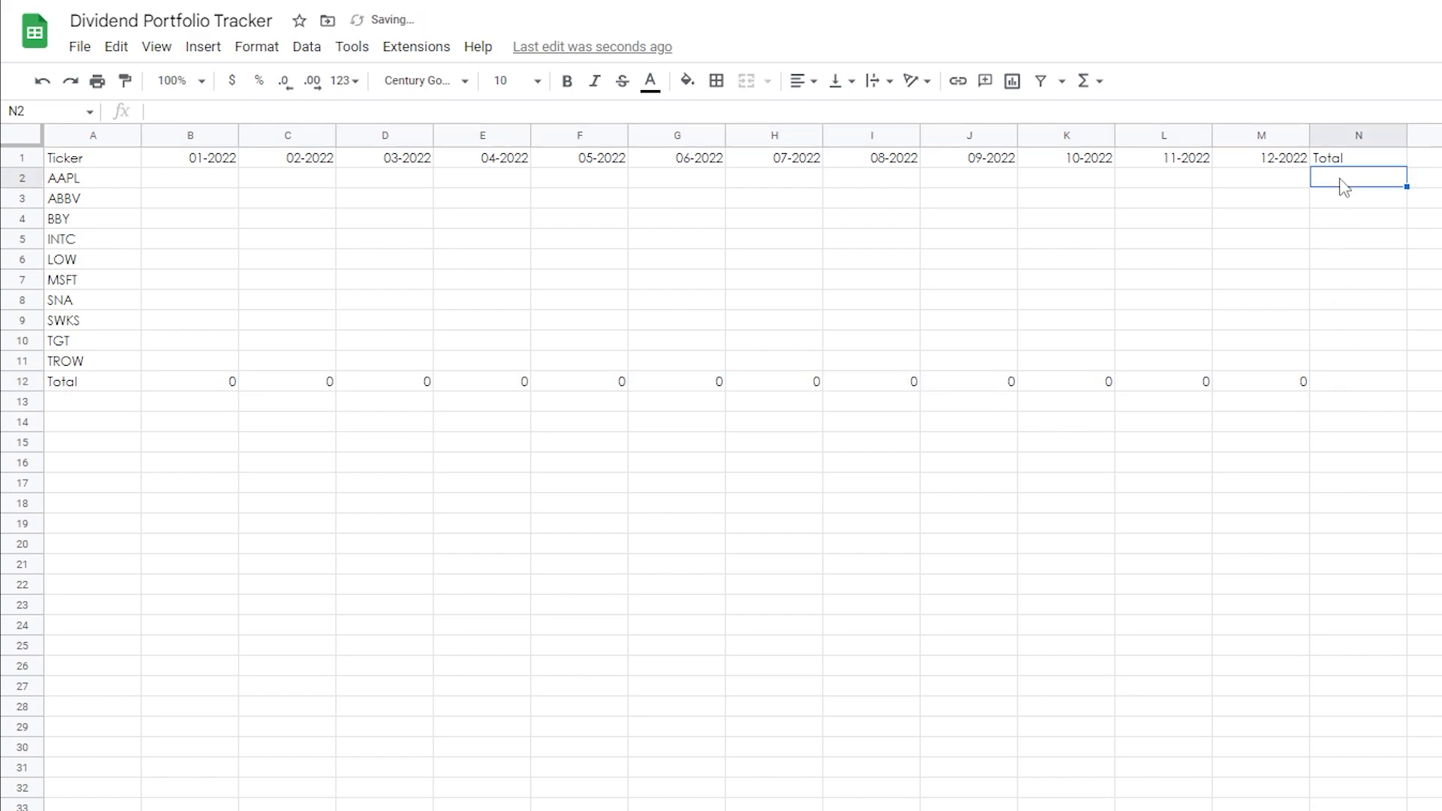
pyautogui.write('=sum')
pyautogui.press('Tab')
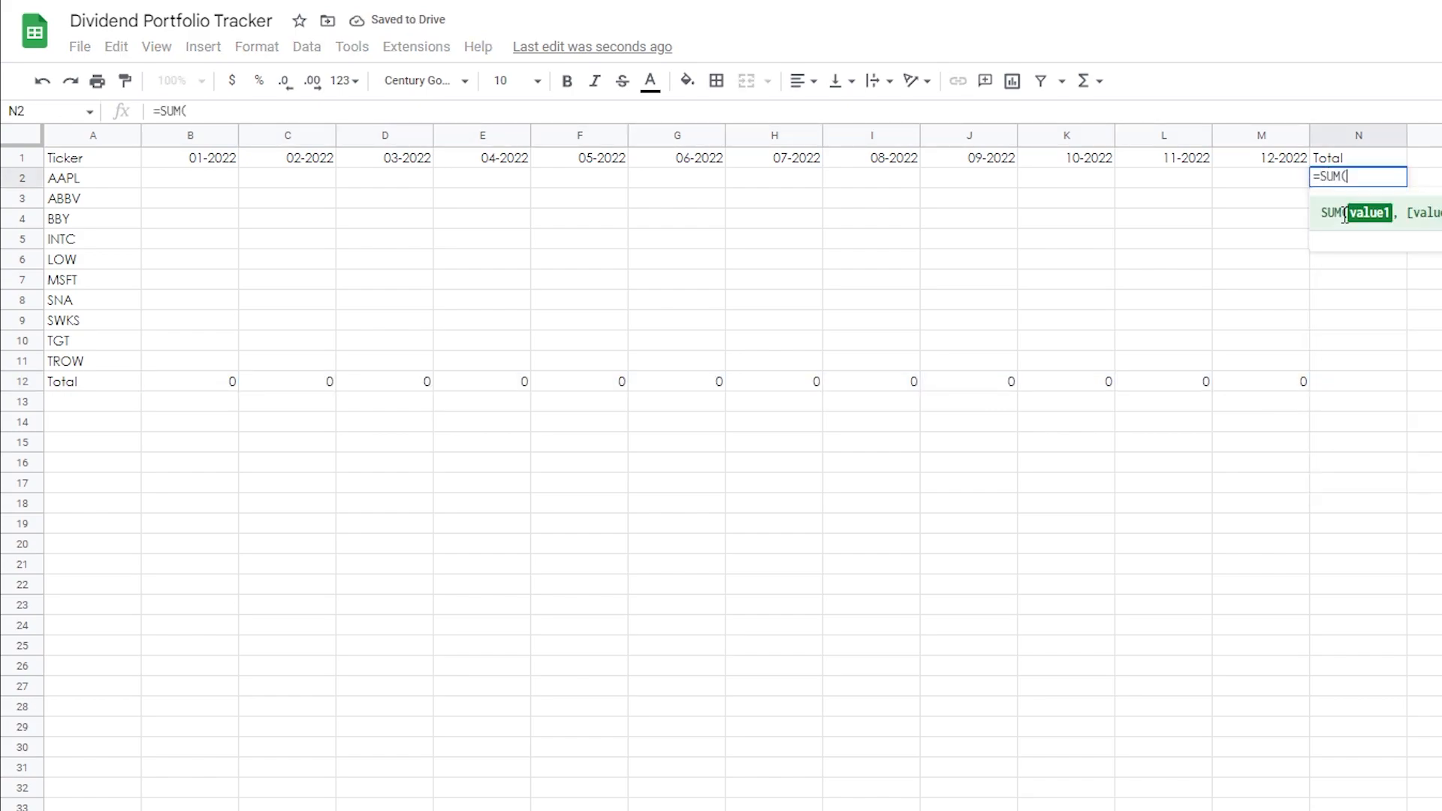
pyautogui.moveTo(1269, 178); pyautogui.dragTo(205, 191)
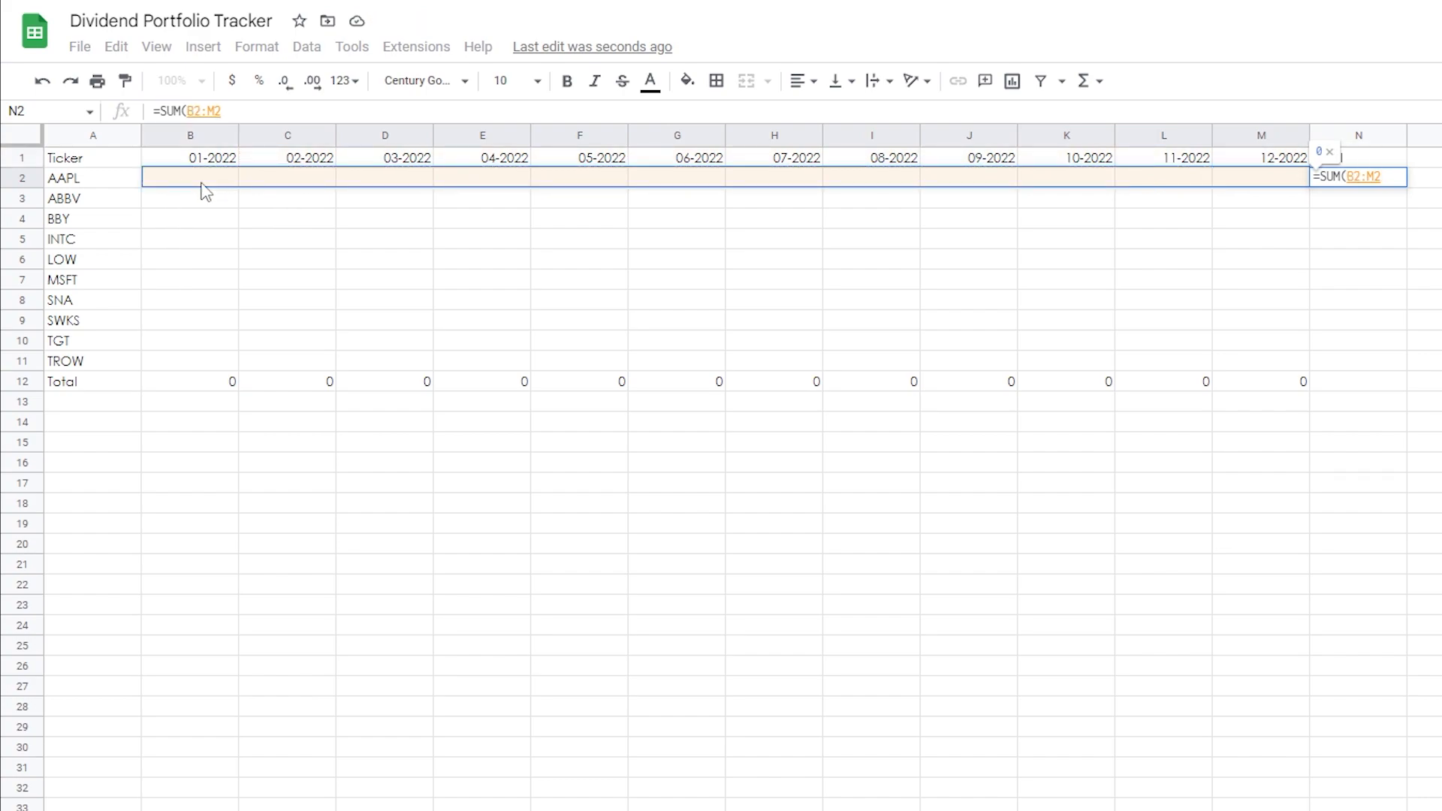
pyautogui.press('Return')
pyautogui.click(1403, 178)
pyautogui.moveTo(1407, 185); pyautogui.dragTo(1399, 382)
# Format the dividend amounts and totals in B2:N12 as dollar currency
pyautogui.click(1368, 505)
pyautogui.moveTo(233, 184); pyautogui.dragTo(1314, 380)
pyautogui.click(224, 84)
pyautogui.click(579, 481)
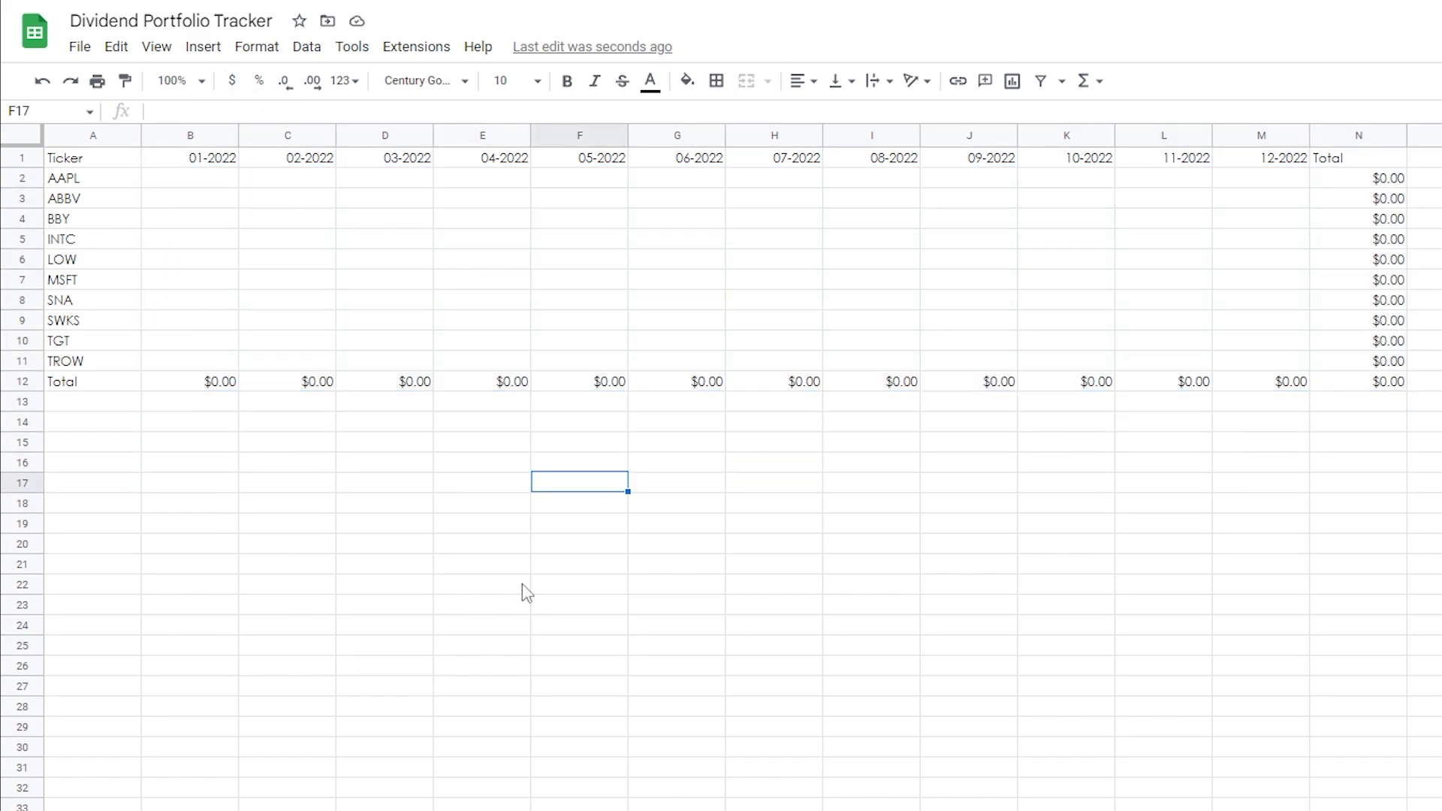
# Shade the AAPL cell for 02-2022 (C2) with the lightest gray fill to mark a payout month
pyautogui.click(295, 180)
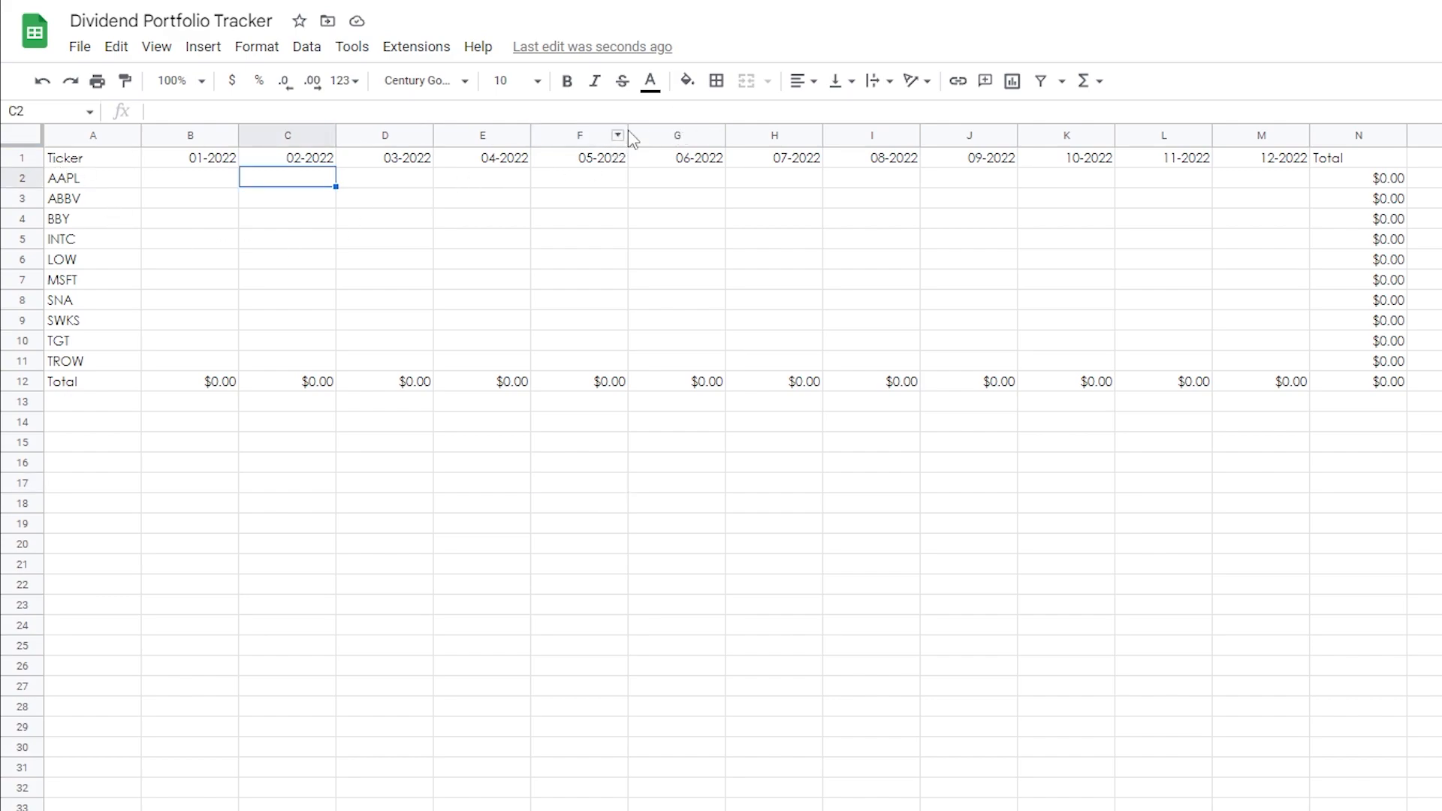
pyautogui.click(686, 83)
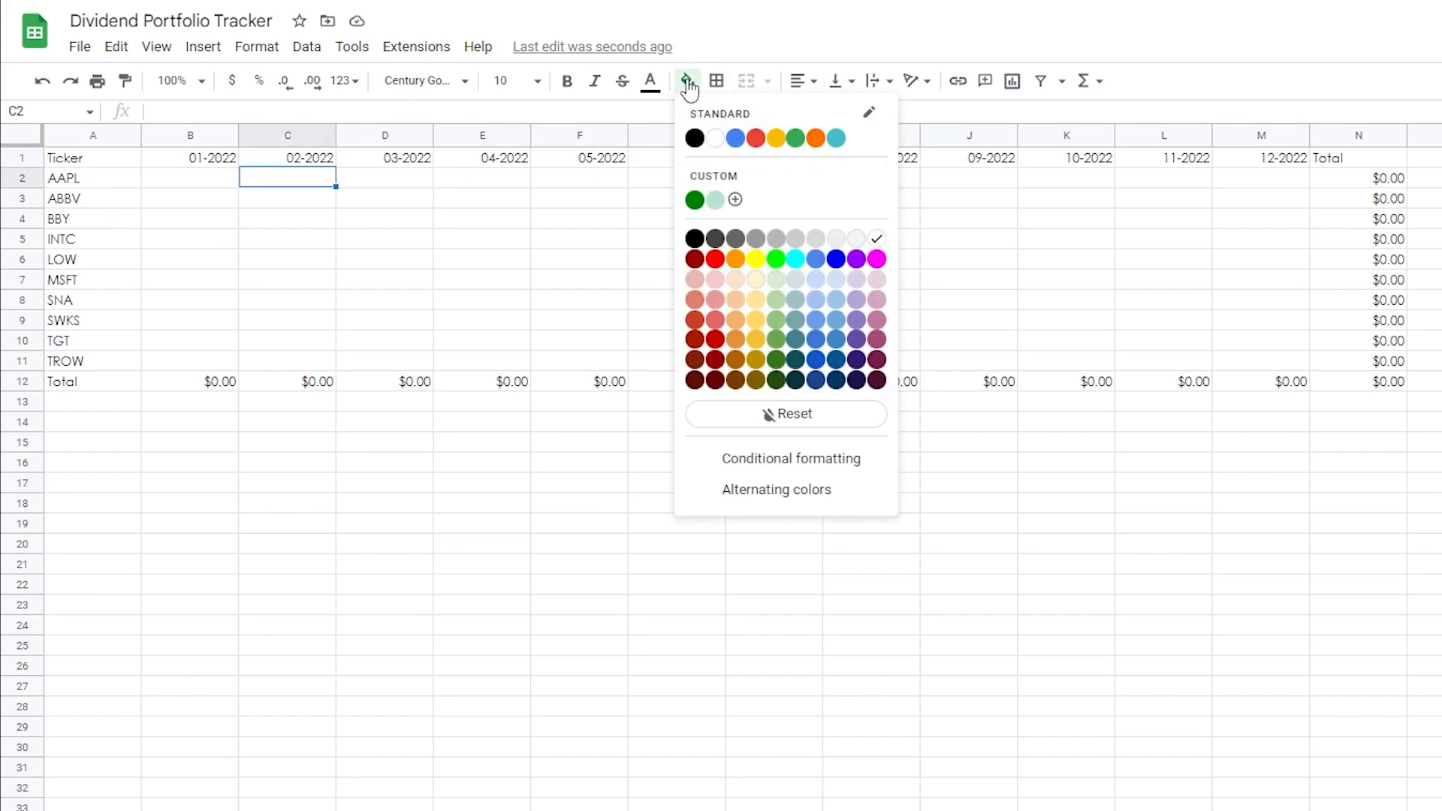
pyautogui.click(857, 239)
pyautogui.click(295, 216)
pyautogui.click(293, 184)
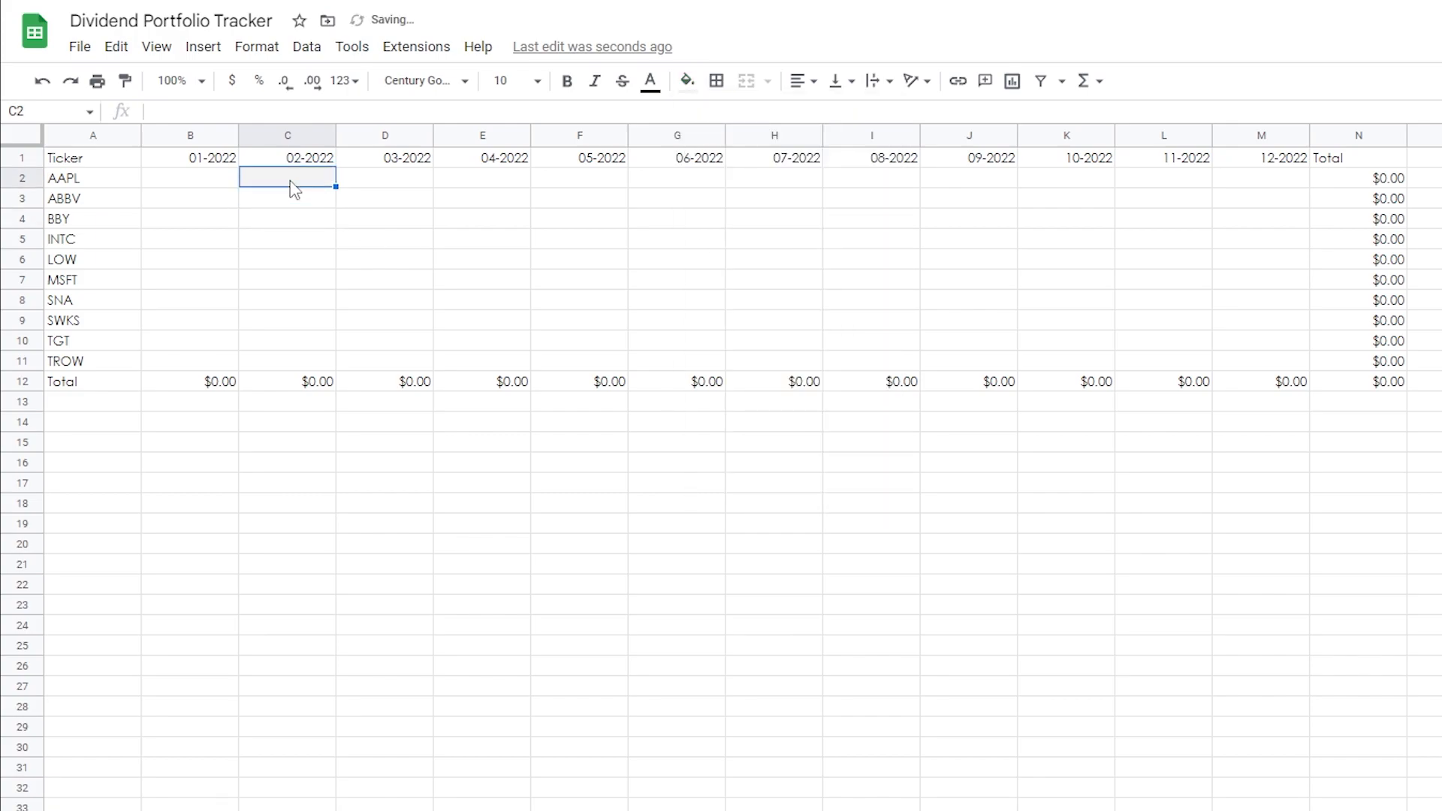
# Copy the gray shading of C2 to the other AAPL payout months in F2, I2 and L2
pyautogui.hotkey('ctrl', 'c')
pyautogui.click(588, 184)
pyautogui.hotkey('ctrl', 'v')
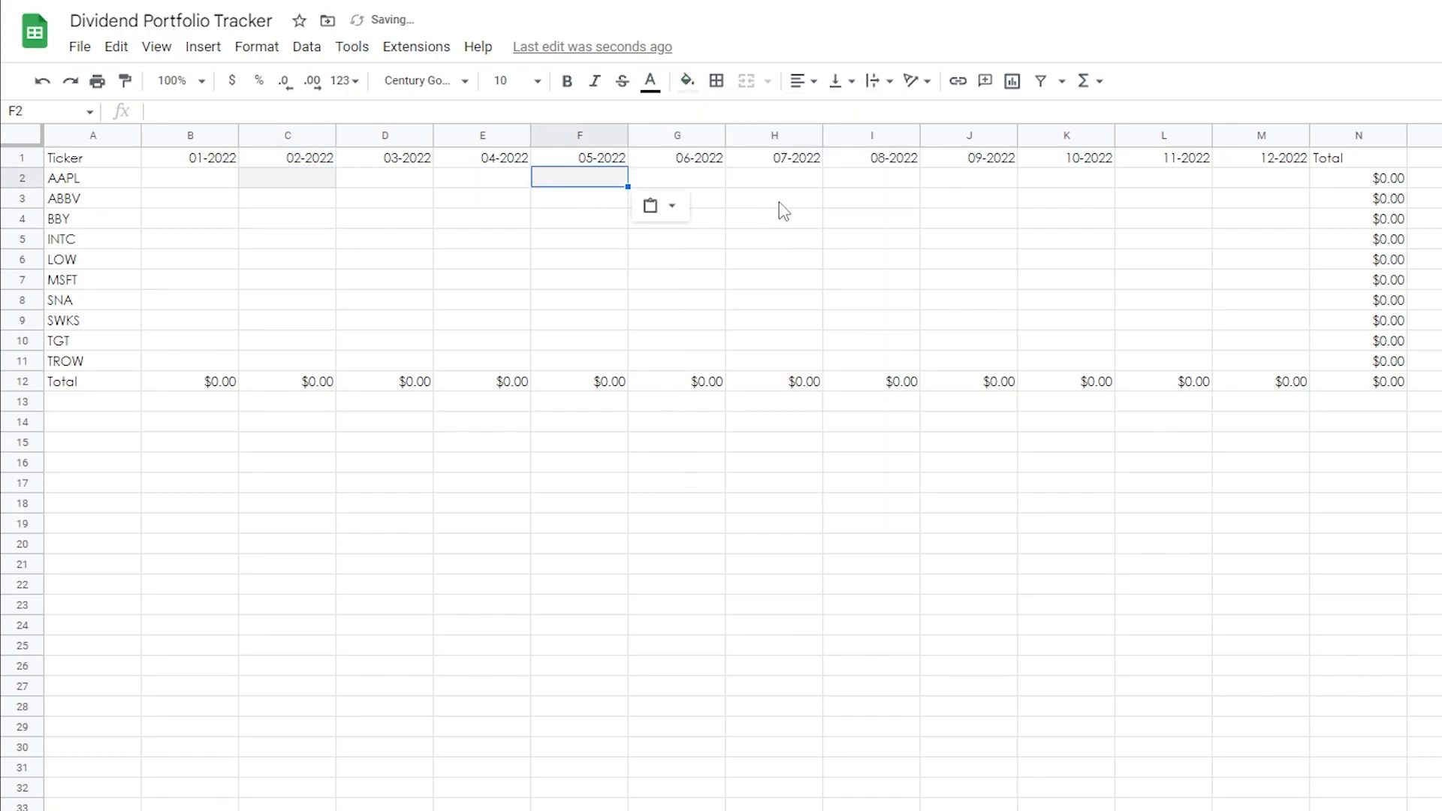
pyautogui.click(860, 177)
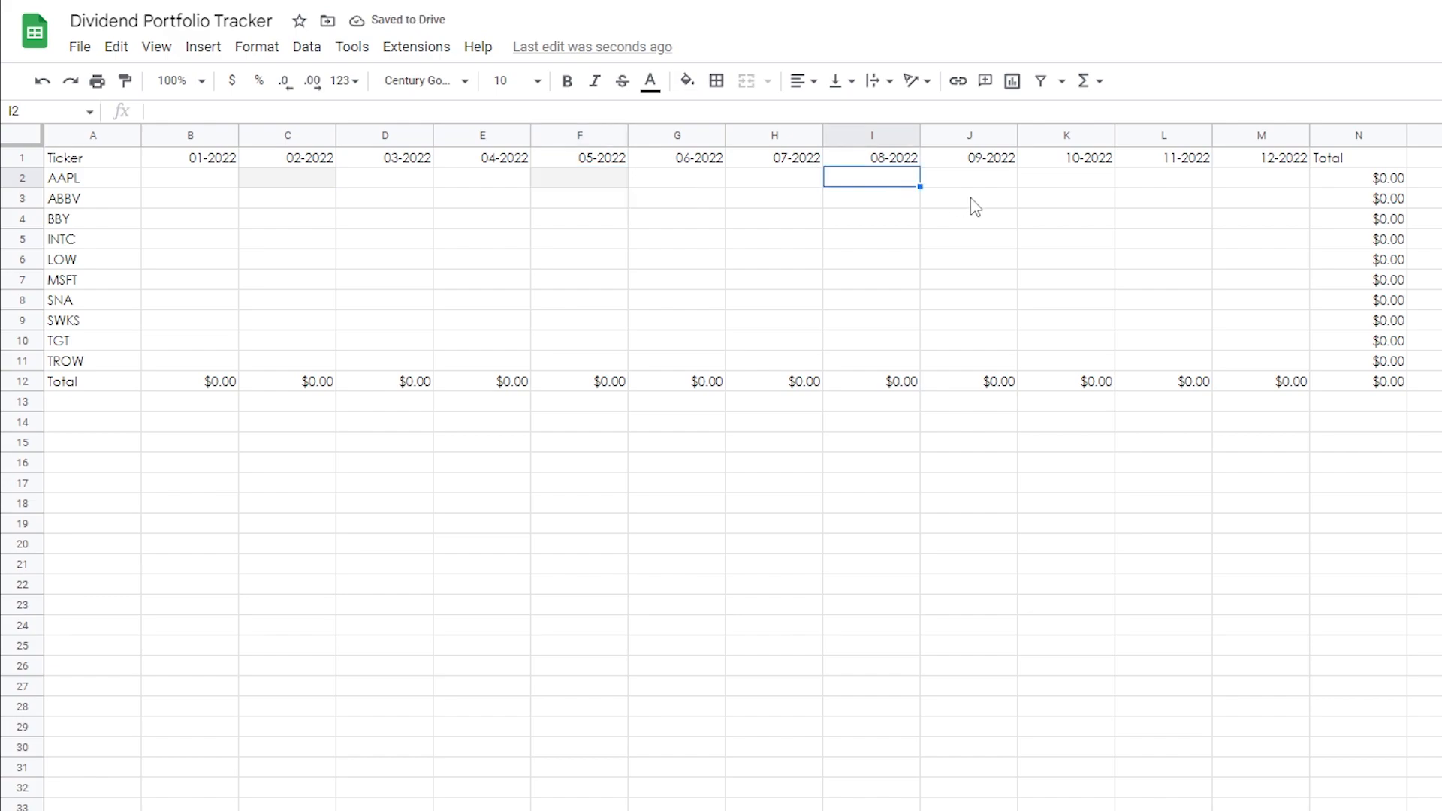
pyautogui.hotkey('ctrl', 'v')
pyautogui.click(1157, 180)
pyautogui.hotkey('ctrl', 'v')
# Apply the copied gray shading to the ABBV payout months in C3, F3, I3 and L3
pyautogui.click(139, 205)
pyautogui.click(260, 201)
pyautogui.hotkey('ctrl', 'v')
pyautogui.click(580, 198)
pyautogui.hotkey('ctrl', 'v')
pyautogui.click(882, 197)
pyautogui.hotkey('ctrl', 'v')
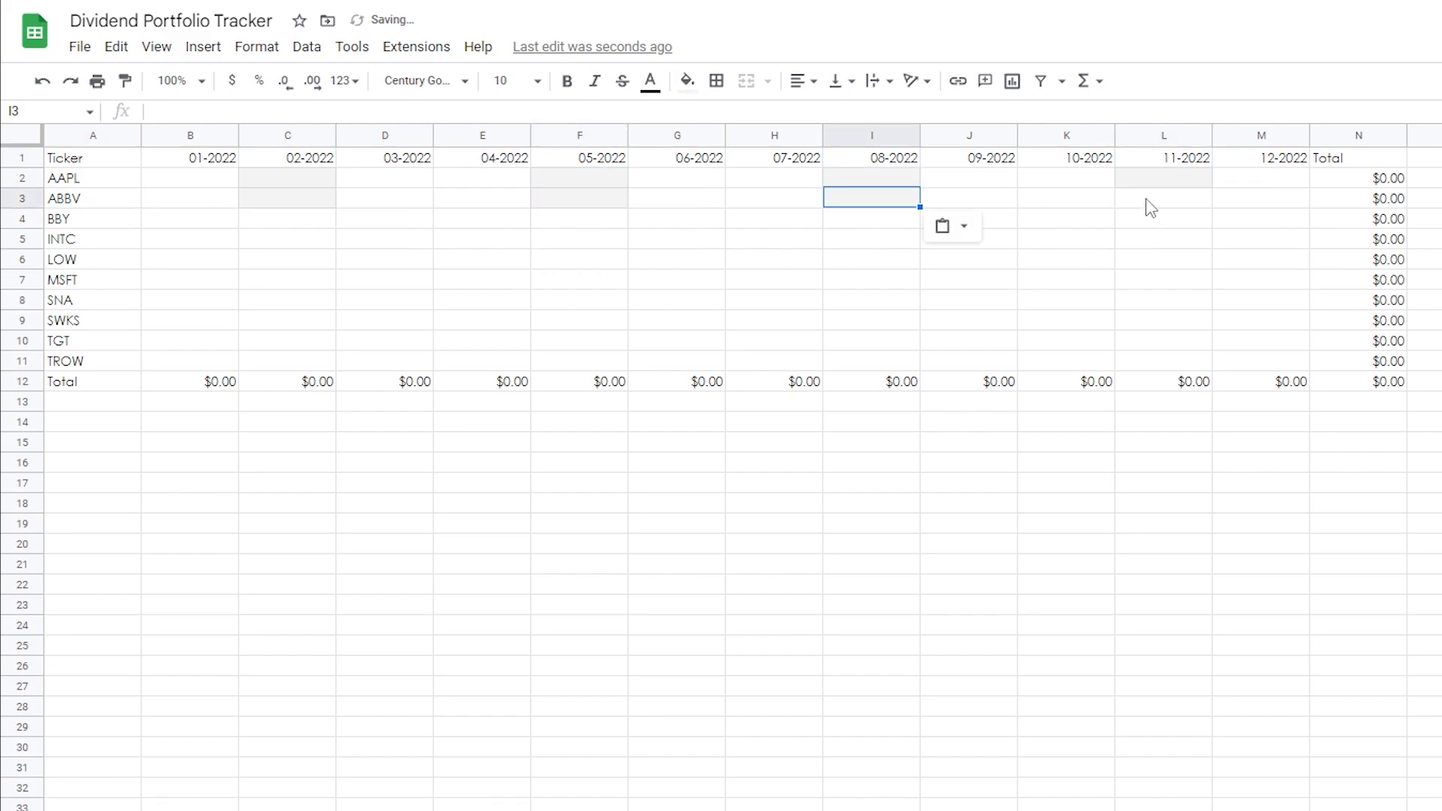
pyautogui.click(1146, 198)
pyautogui.hotkey('ctrl', 'v')
# Apply the copied gray shading to the BBY payout months in B4, E4, H4 and K4
pyautogui.click(197, 222)
pyautogui.hotkey('ctrl', 'v')
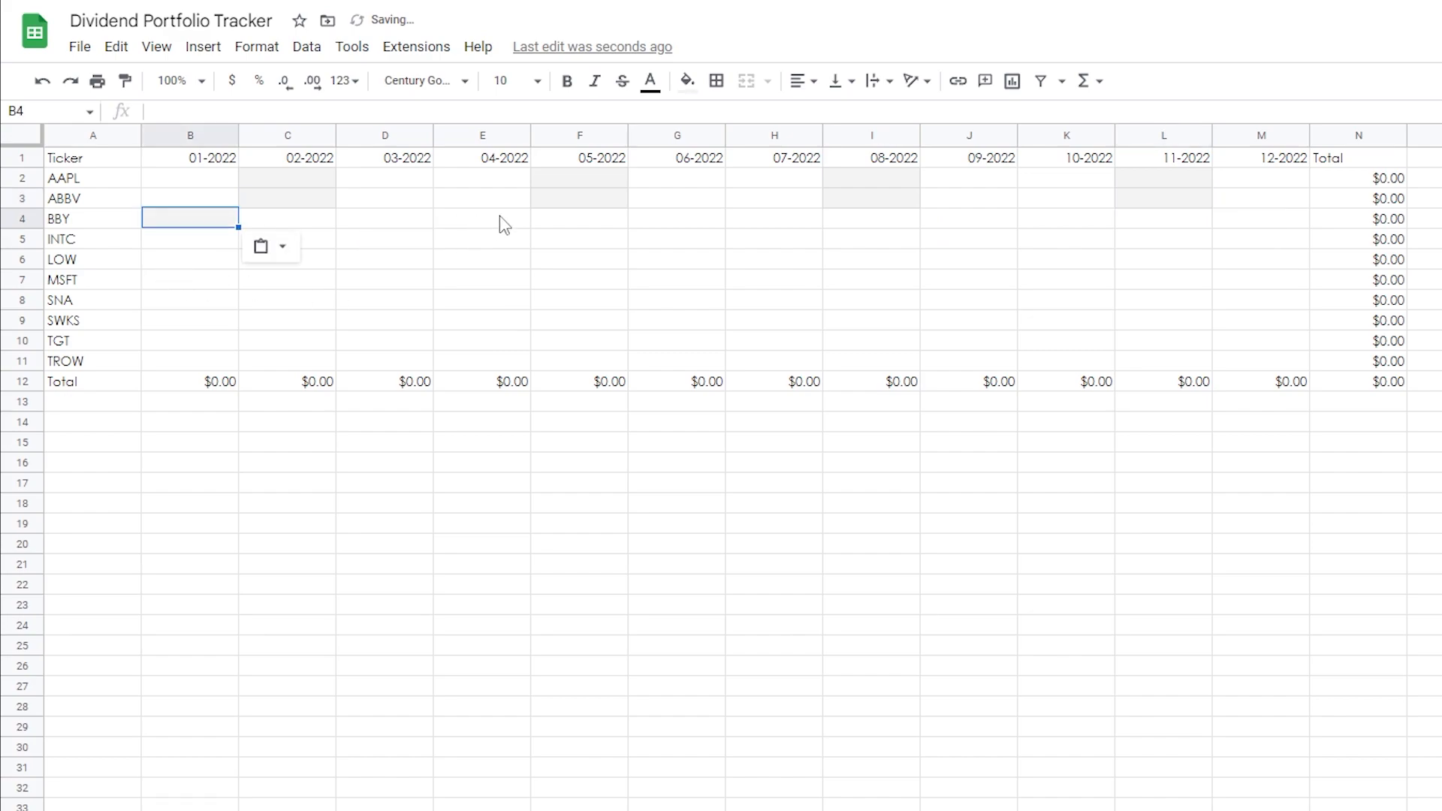
pyautogui.click(496, 222)
pyautogui.hotkey('ctrl', 'v')
pyautogui.click(785, 221)
pyautogui.hotkey('ctrl', 'v')
pyautogui.click(1070, 222)
pyautogui.hotkey('ctrl', 'v')
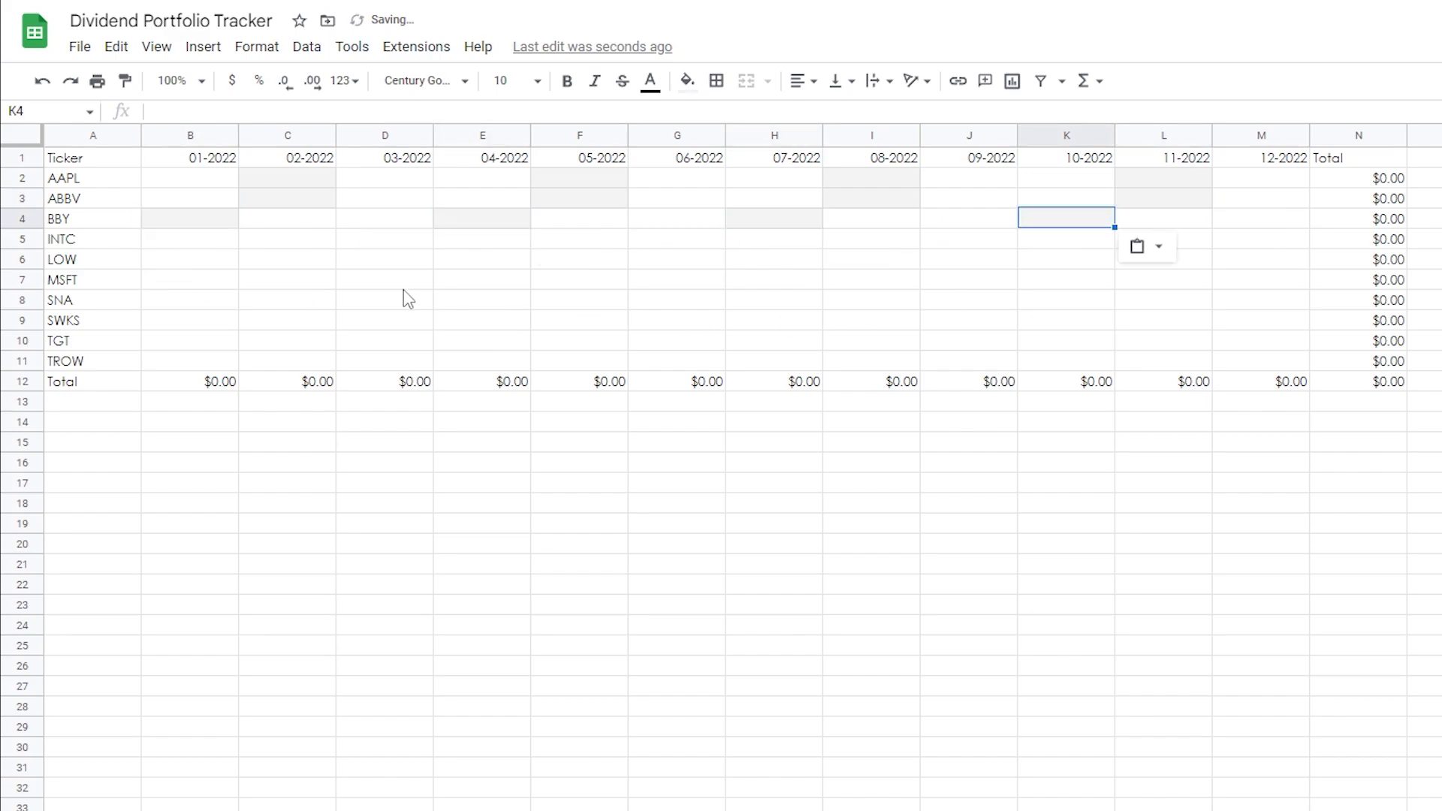
# Apply the copied gray shading to the INTC payout months in D5, G5, J5 and M5
pyautogui.click(378, 239)
pyautogui.hotkey('ctrl', 'v')
pyautogui.click(680, 240)
pyautogui.hotkey('ctrl', 'v')
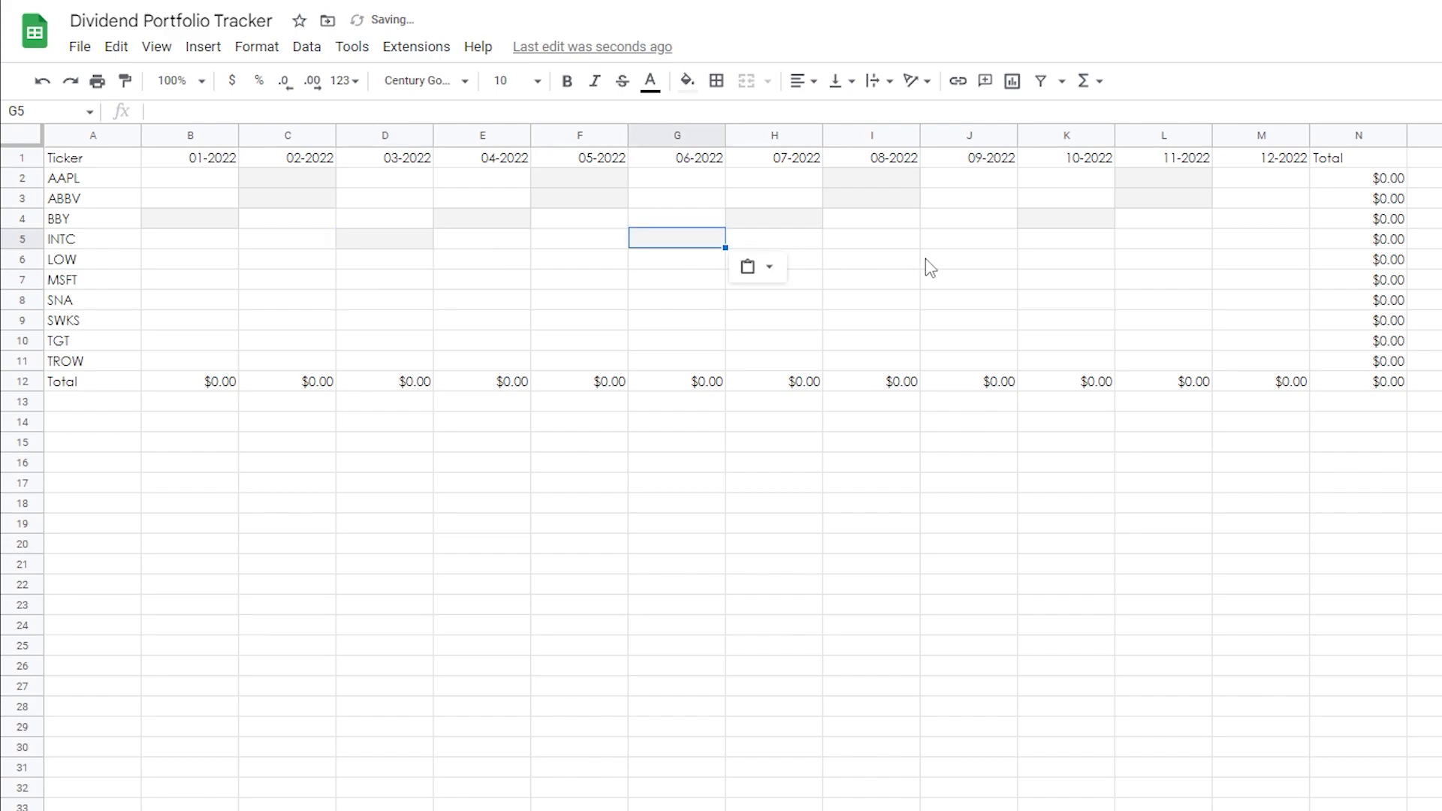
pyautogui.click(970, 241)
pyautogui.hotkey('ctrl', 'v')
pyautogui.click(1255, 242)
pyautogui.hotkey('ctrl', 'v')
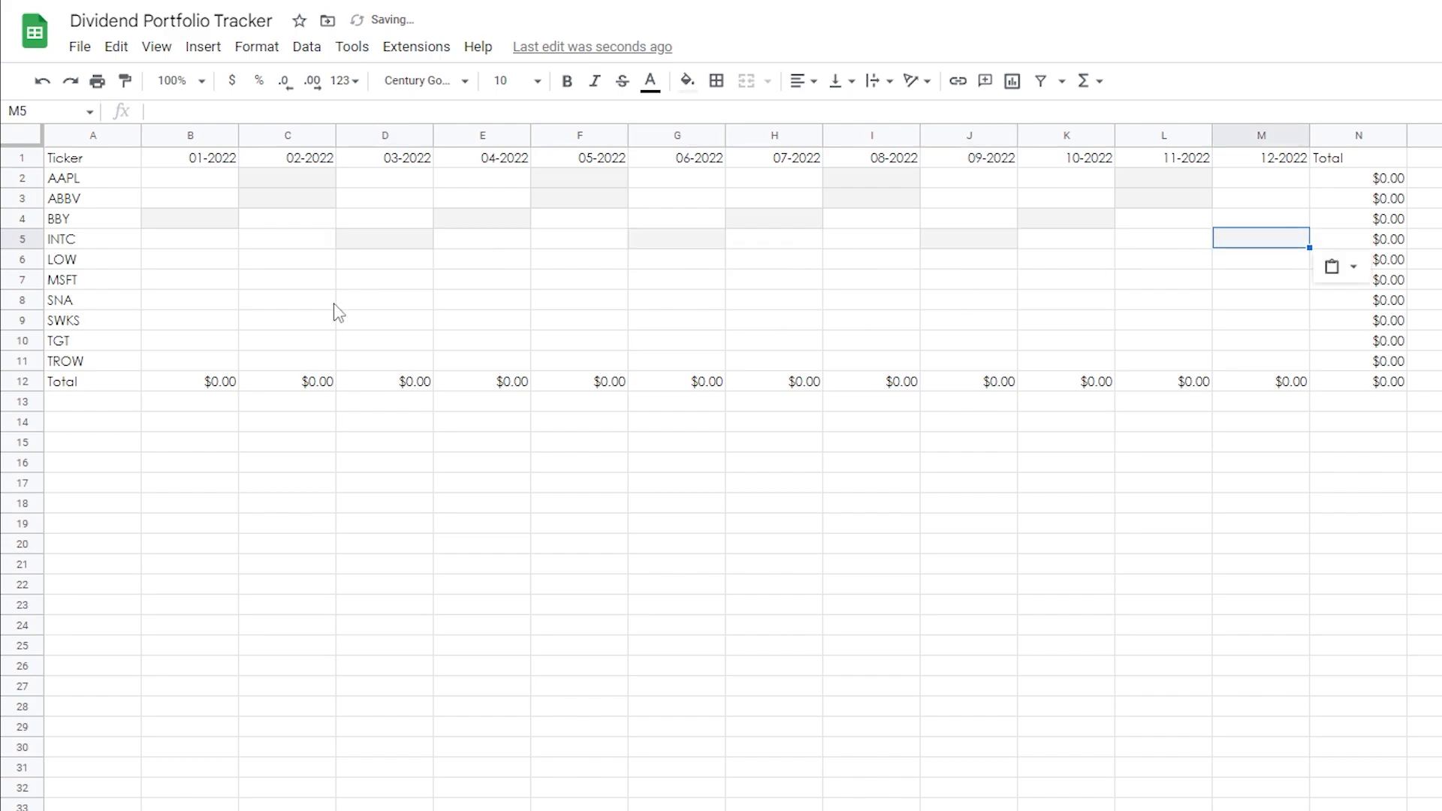
# Apply the copied gray shading to the LOW payout months in C6, F6, I6 and L6
pyautogui.click(289, 263)
pyautogui.hotkey('ctrl', 'v')
pyautogui.click(570, 263)
pyautogui.hotkey('ctrl', 'v')
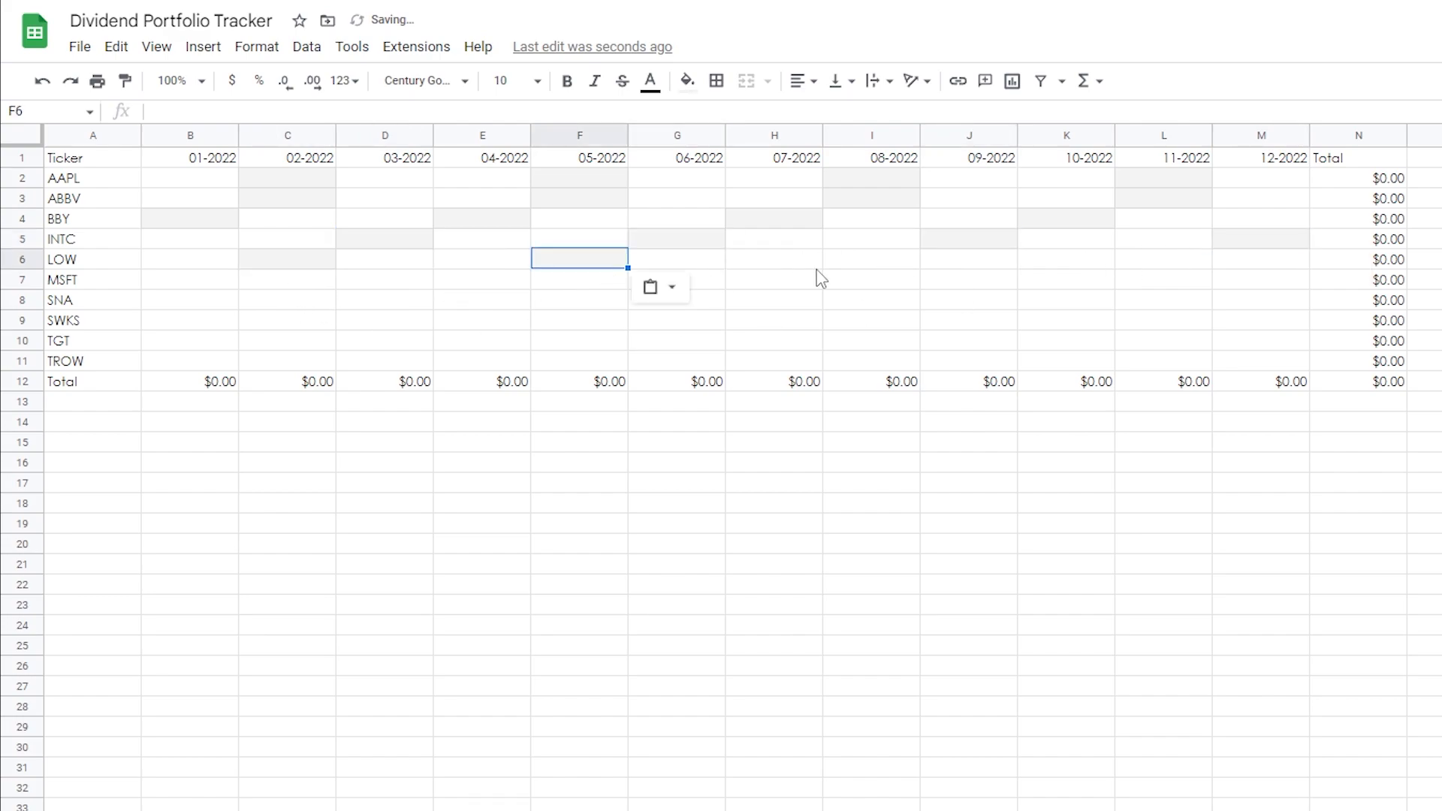
pyautogui.click(861, 264)
pyautogui.hotkey('ctrl', 'v')
pyautogui.click(1151, 264)
pyautogui.hotkey('ctrl', 'v')
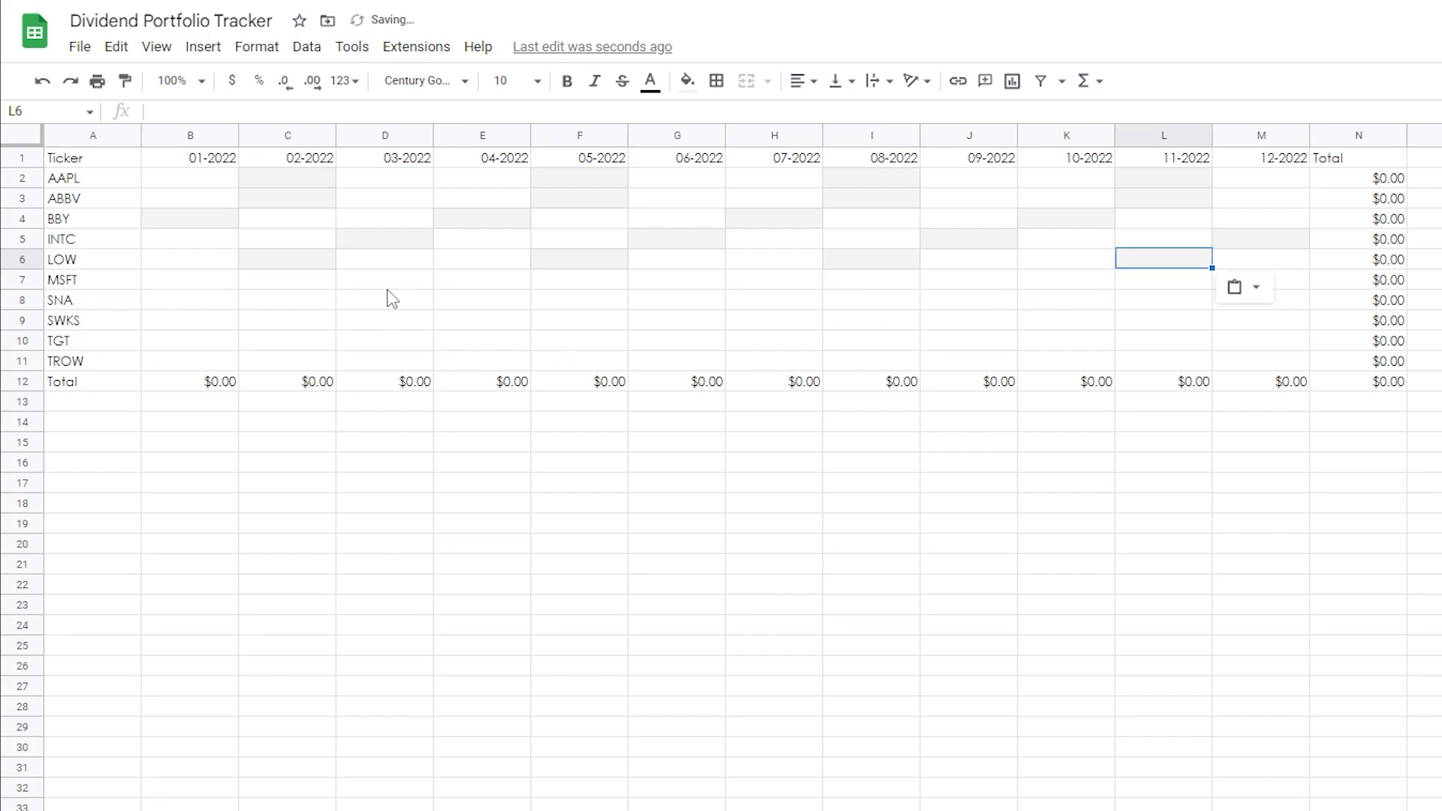
# Apply the copied gray shading to the MSFT through TROW rows in D7:D11, G7:G11, J7:J11 and M7:M11
pyautogui.moveTo(404, 279); pyautogui.dragTo(408, 363)
pyautogui.hotkey('ctrl', 'v')
pyautogui.moveTo(670, 289); pyautogui.dragTo(679, 366)
pyautogui.hotkey('ctrl', 'v')
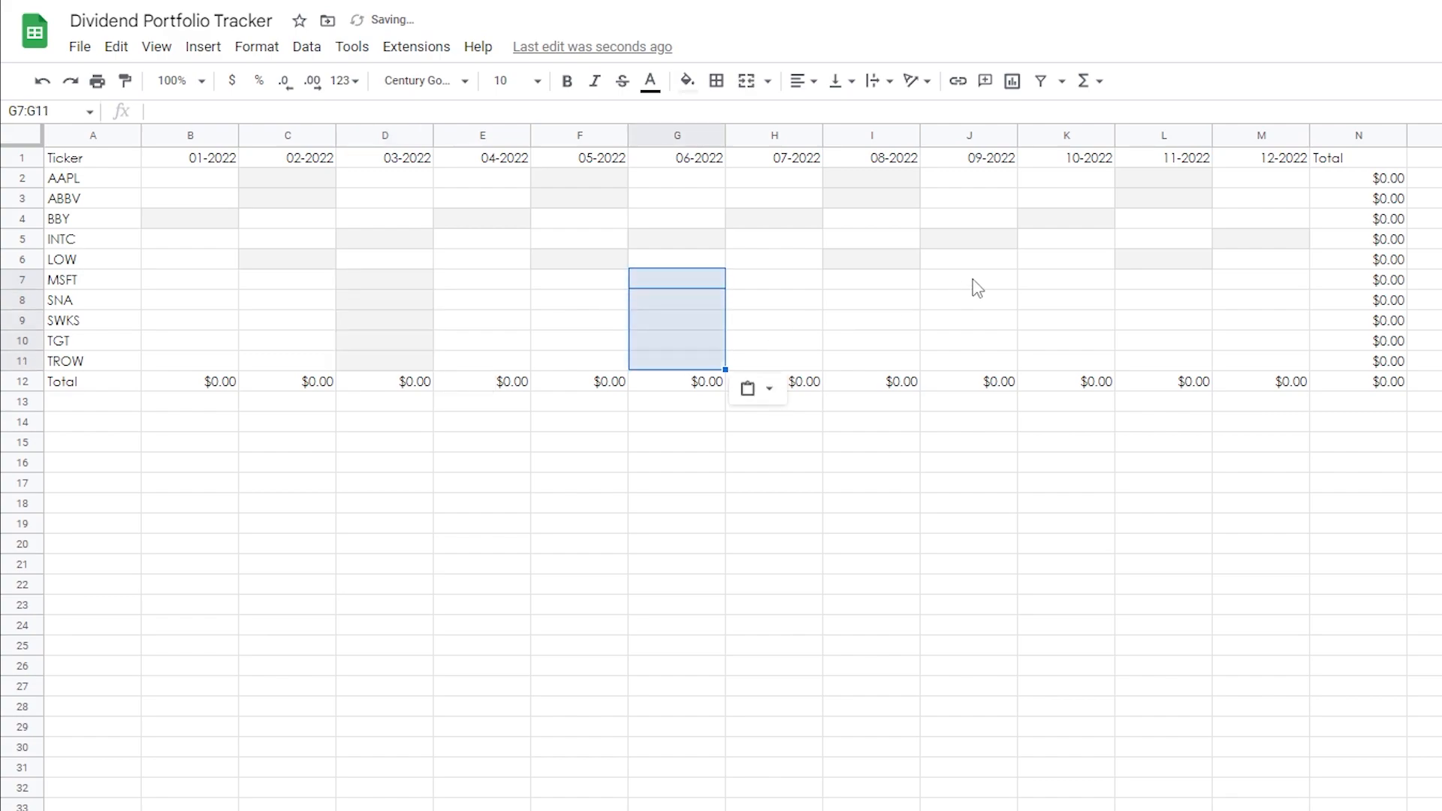
pyautogui.moveTo(976, 287); pyautogui.dragTo(976, 365)
pyautogui.hotkey('ctrl', 'v')
pyautogui.moveTo(1261, 290); pyautogui.dragTo(1263, 368)
pyautogui.hotkey('ctrl', 'v')
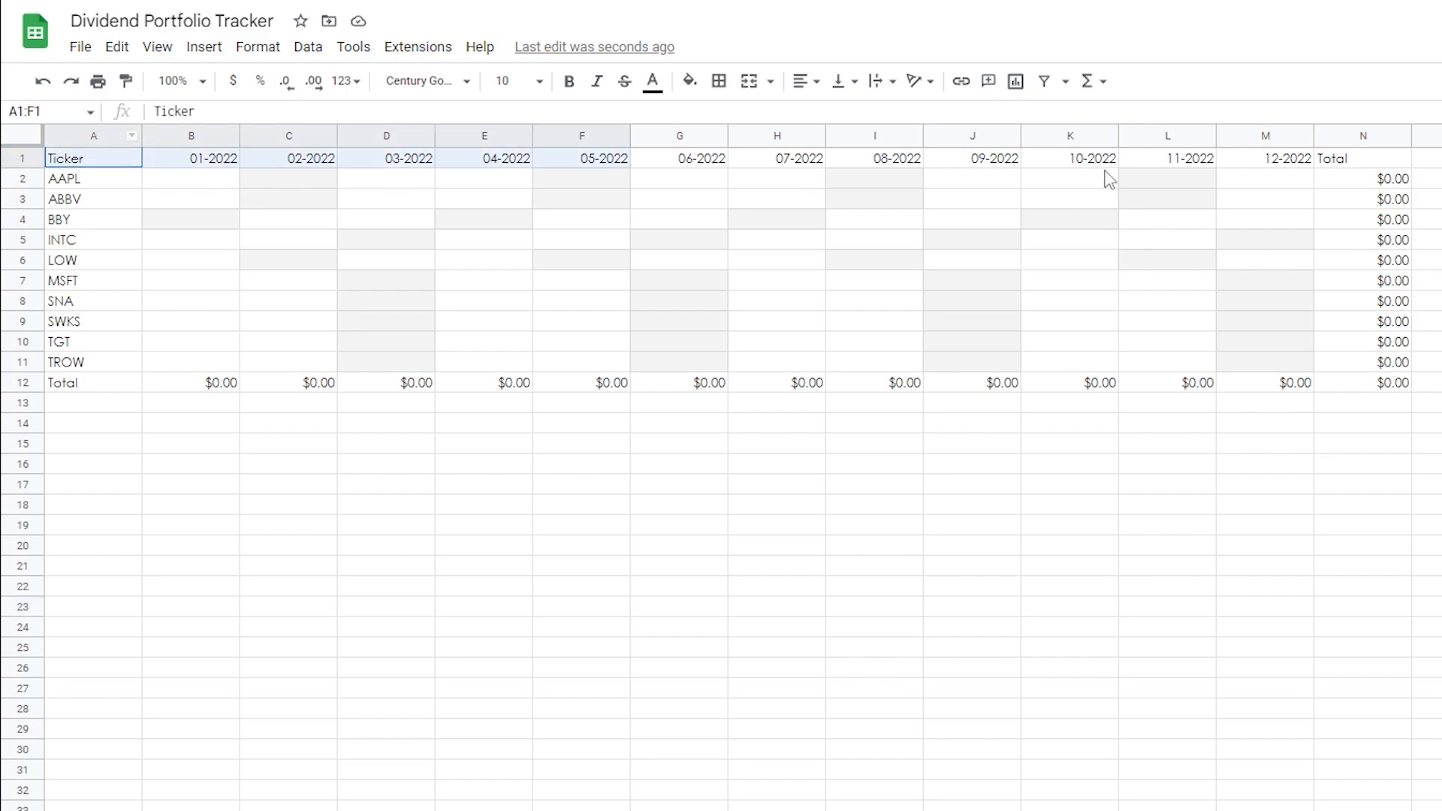
# Fill the header row A1:N1 with light purple
pyautogui.moveTo(1109, 180); pyautogui.dragTo(1326, 177)
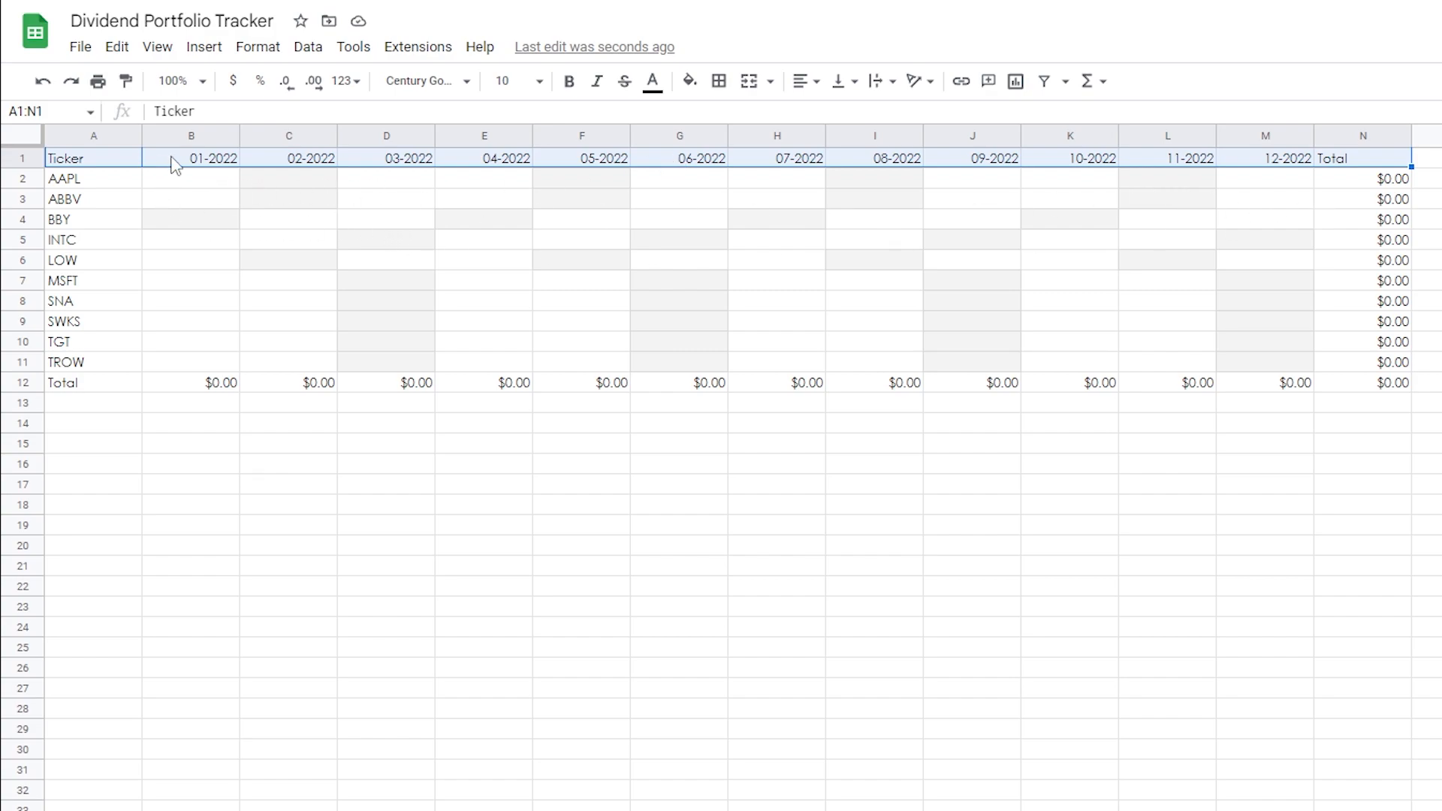
pyautogui.click(689, 80)
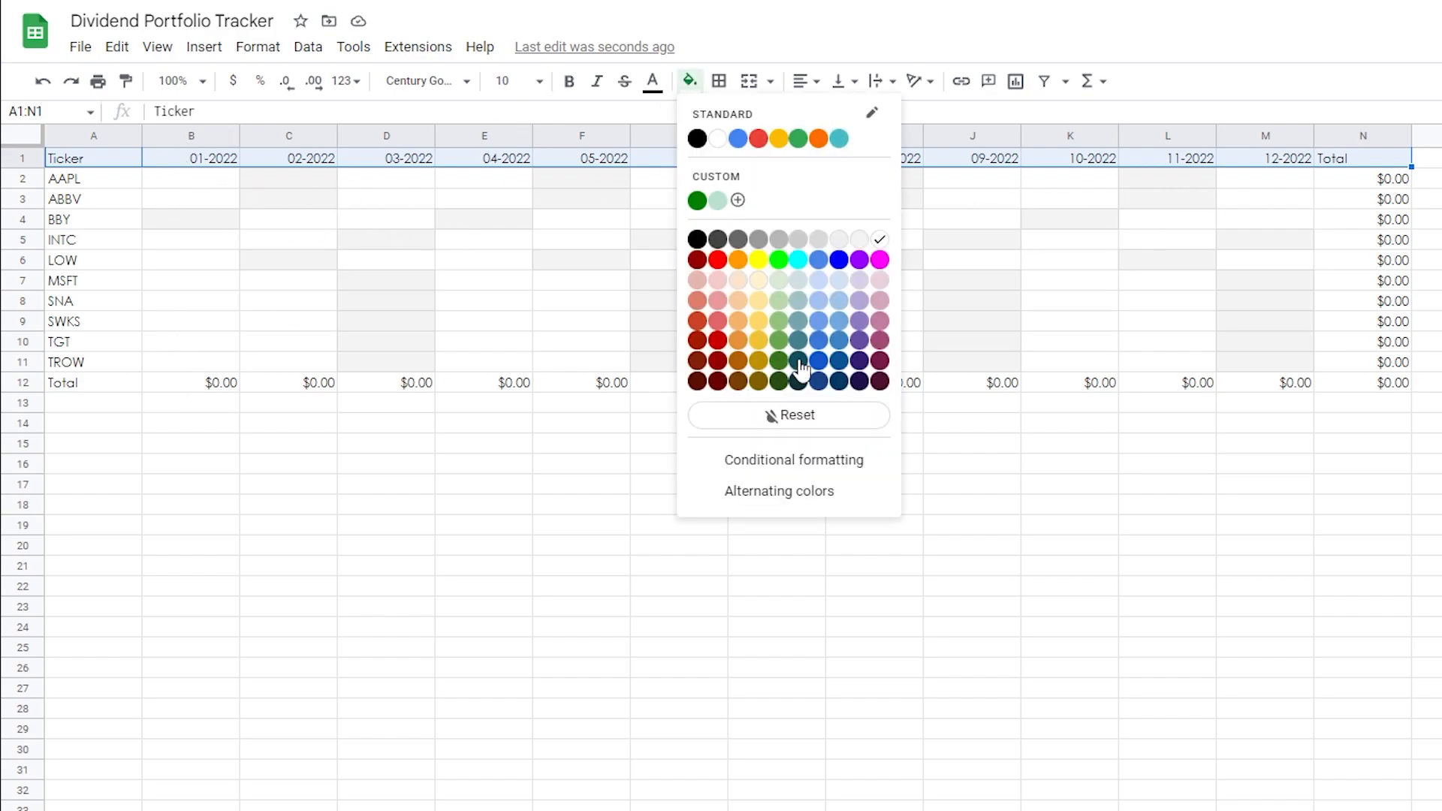
pyautogui.click(850, 285)
pyautogui.moveTo(84, 181); pyautogui.dragTo(94, 363)
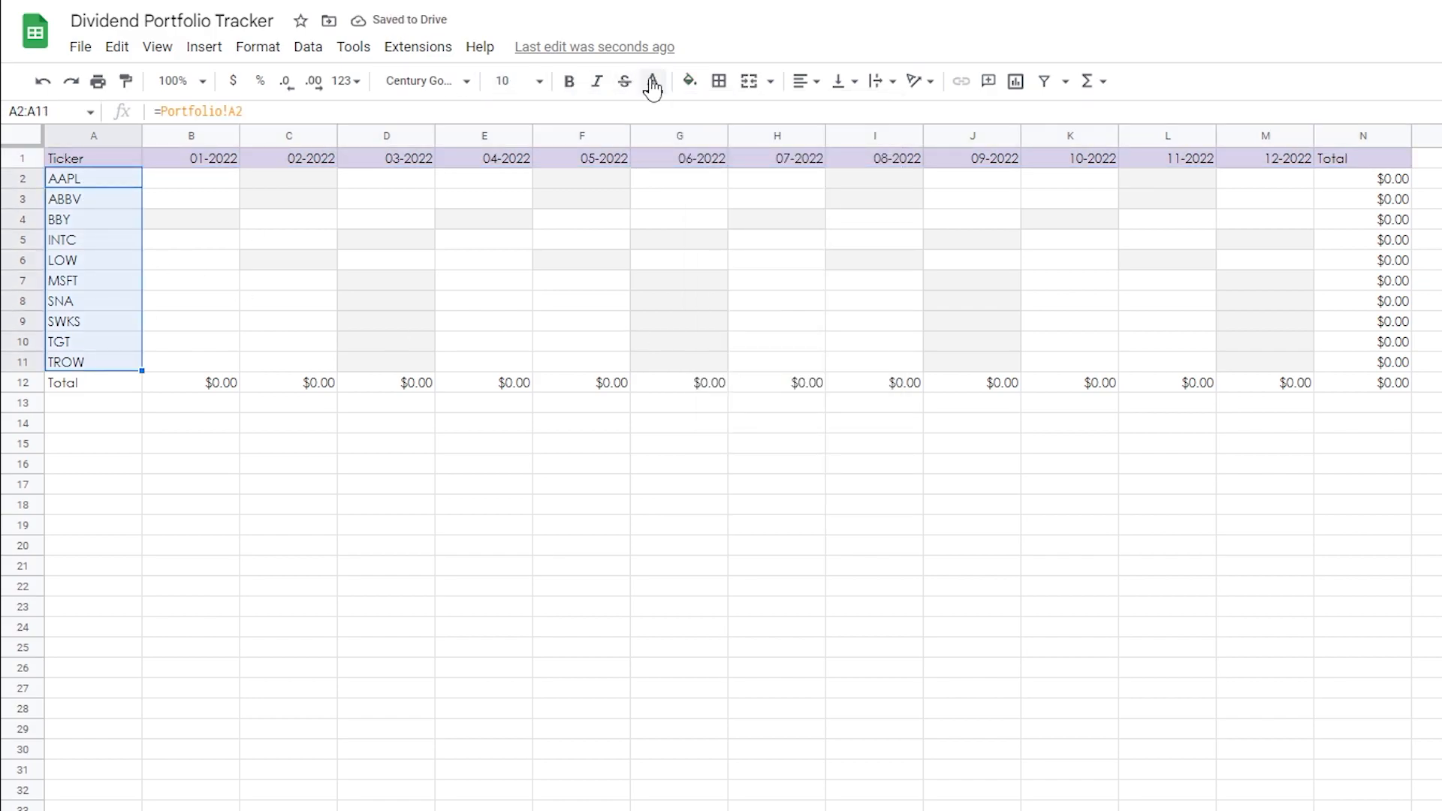
pyautogui.keyDown('shift'); pyautogui.click(1388, 348); pyautogui.keyUp('shift')
pyautogui.click(1331, 280)
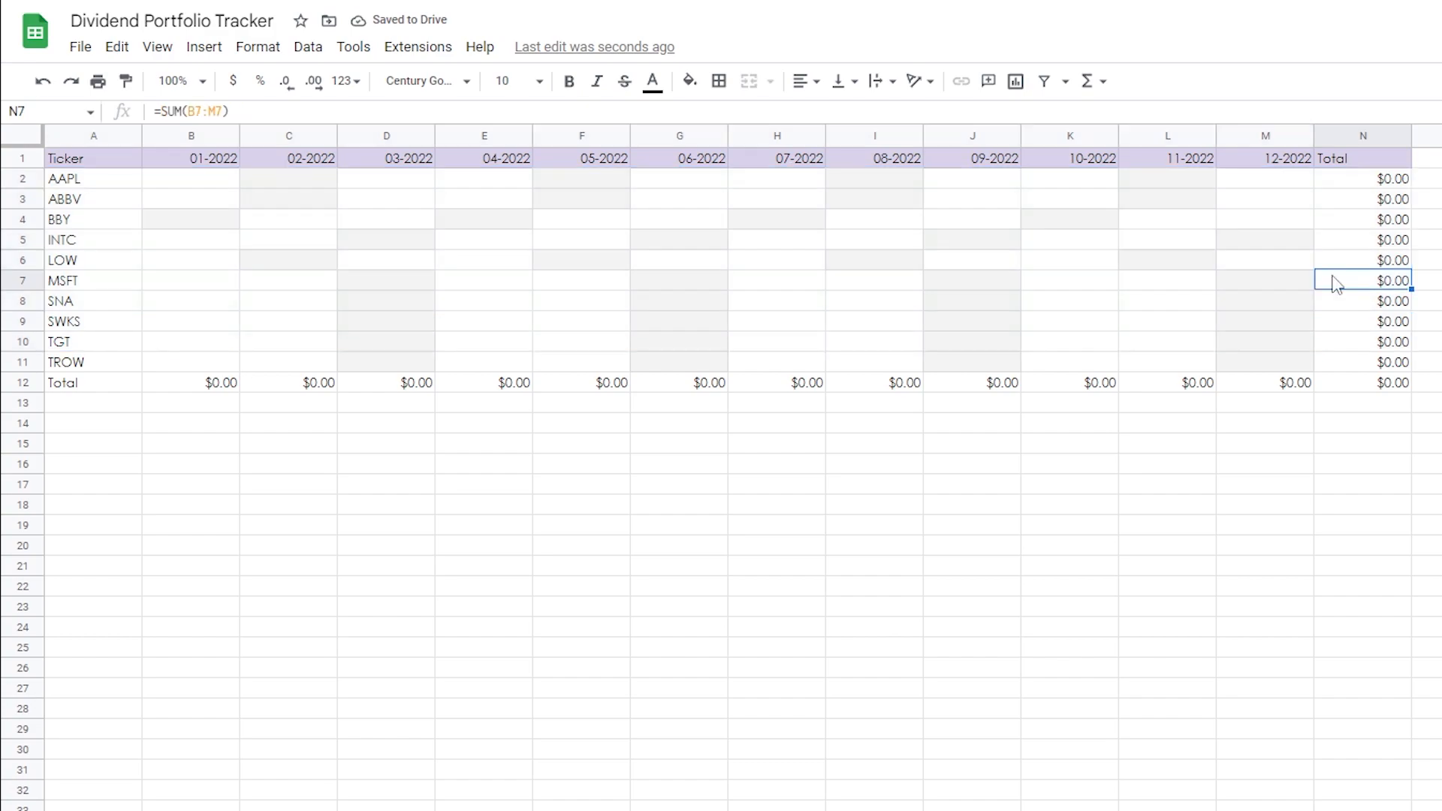
# Fill the ticker cells A2:A11 and the total cells N2:N11 with the same light purple as the header row
pyautogui.moveTo(84, 180); pyautogui.dragTo(112, 364)
pyautogui.moveTo(1389, 179); pyautogui.dragTo(1368, 362)
pyautogui.click(685, 80)
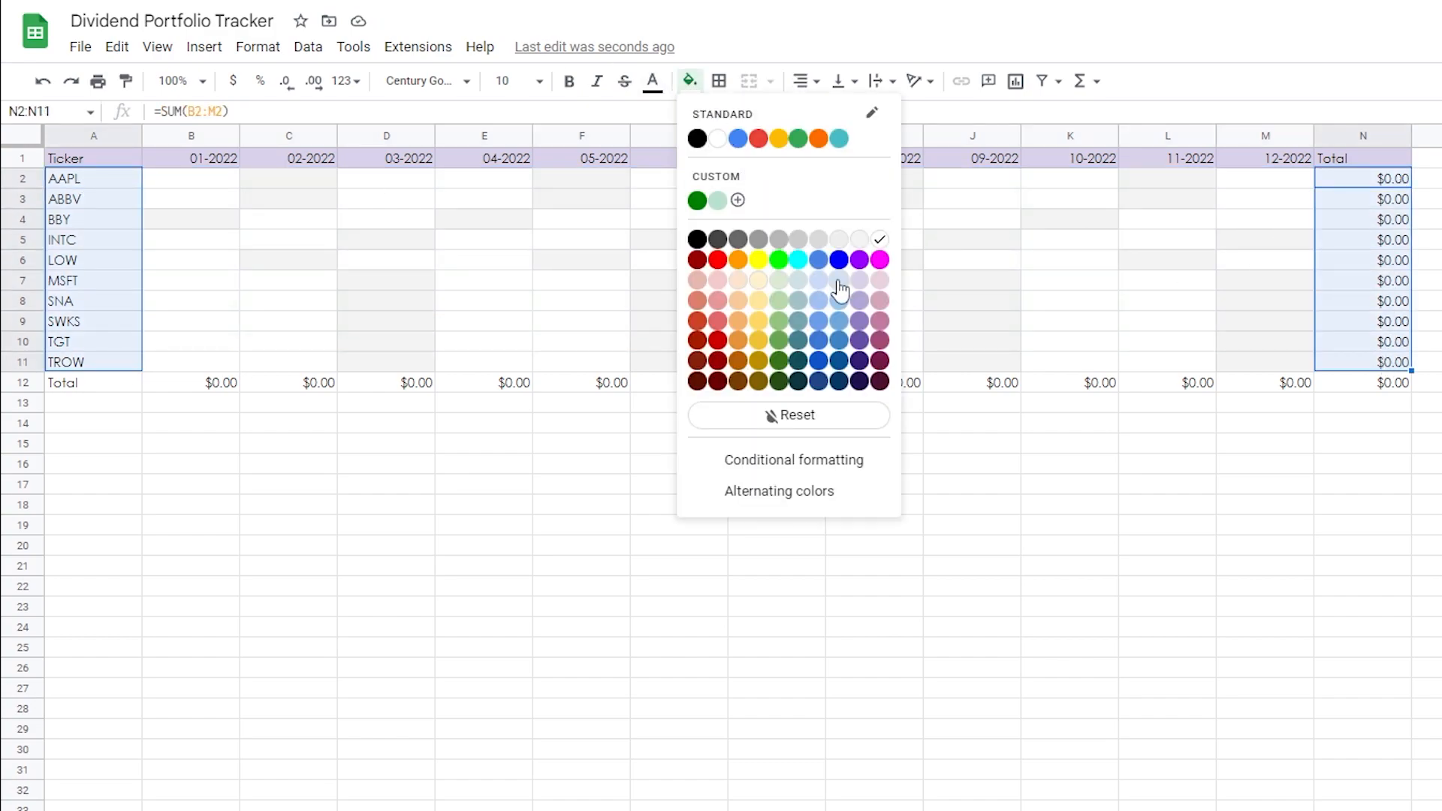
pyautogui.click(861, 291)
# Fill the header row A1:N1 and the total row A12:N12 with a darker purple than the ticker cells
pyautogui.click(40, 153)
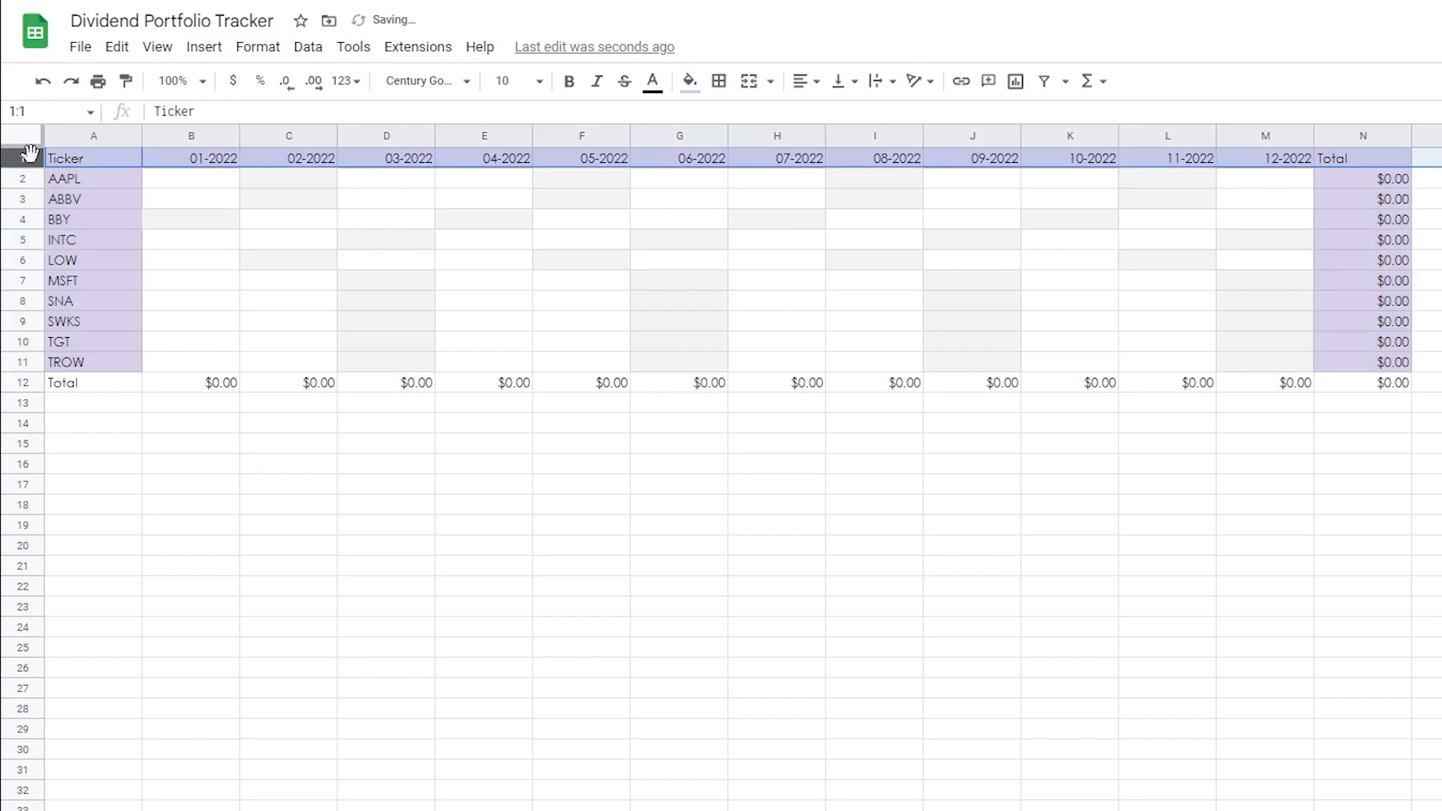
pyautogui.moveTo(71, 161); pyautogui.dragTo(1397, 159)
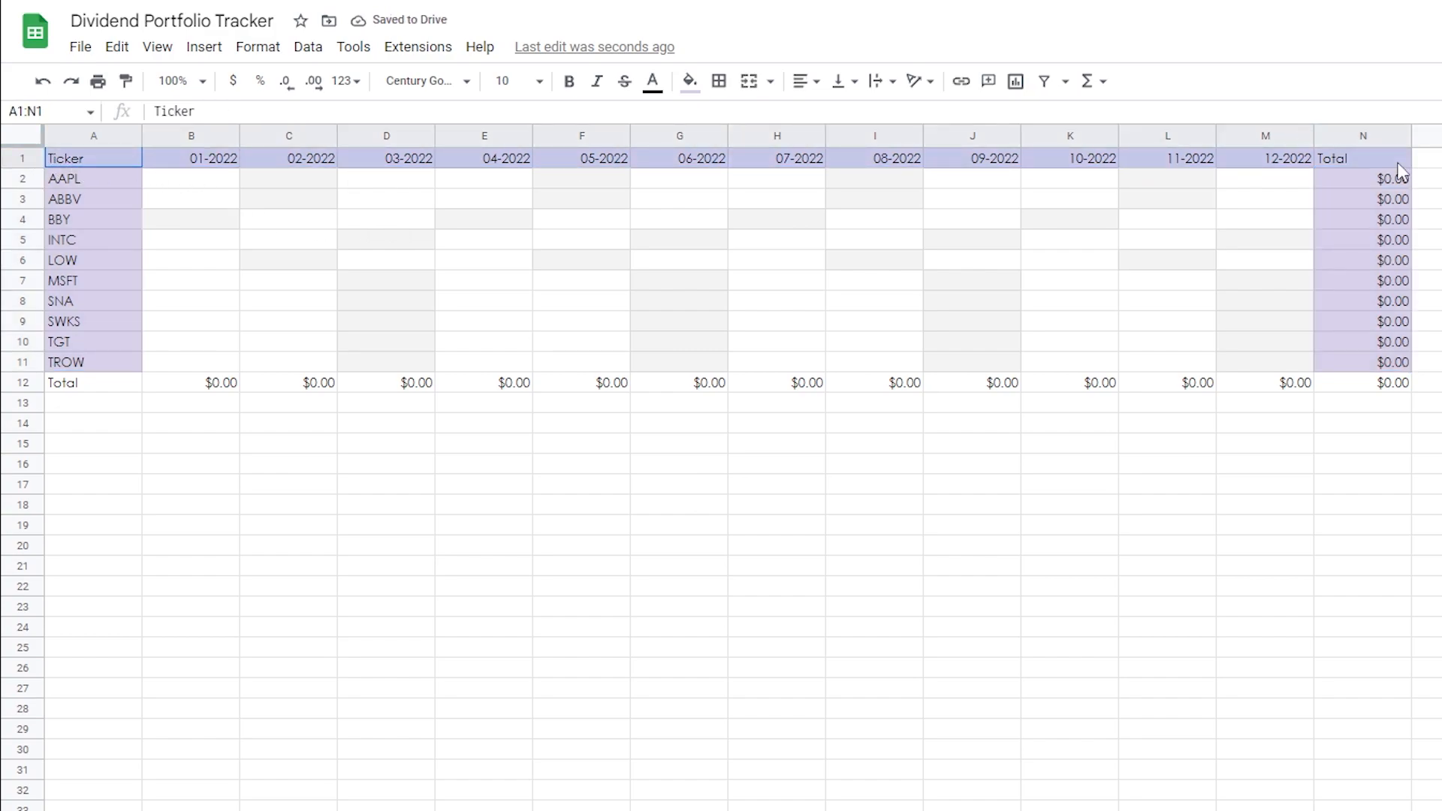
pyautogui.click(688, 80)
pyautogui.click(861, 293)
pyautogui.moveTo(71, 387); pyautogui.dragTo(1374, 383)
pyautogui.click(688, 81)
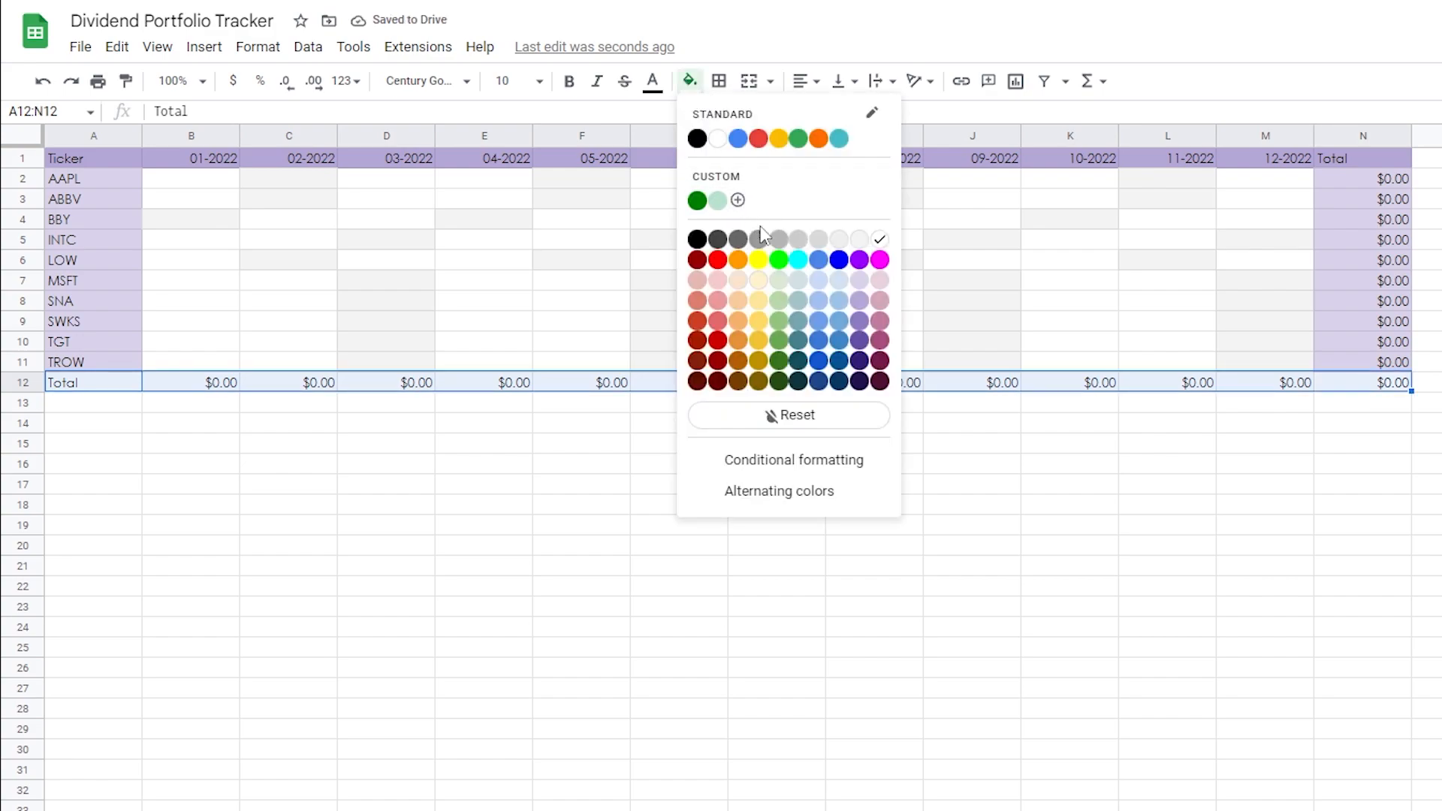
pyautogui.click(859, 321)
pyautogui.click(90, 461)
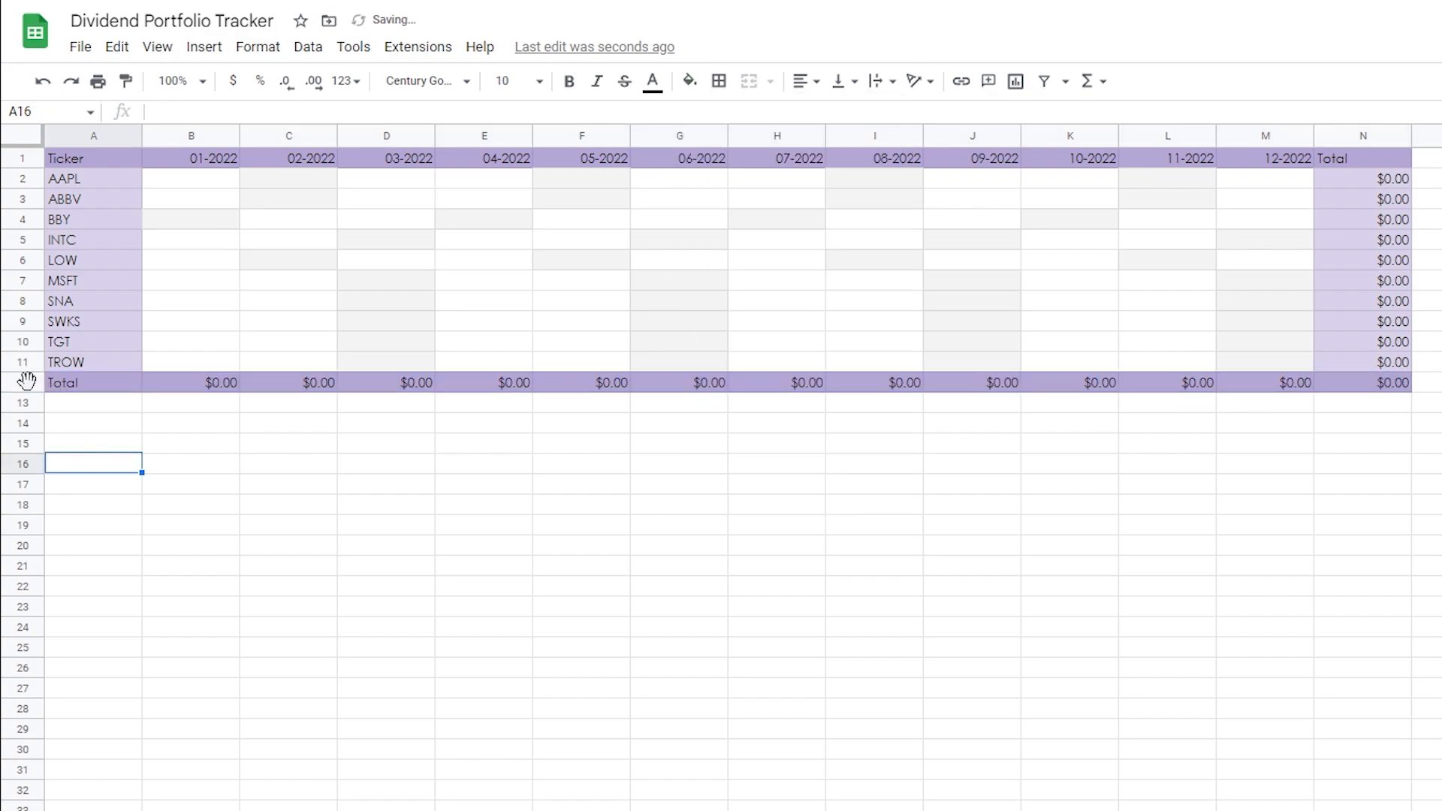
# Make the total row 12, the header row 1 and the ticker totals in N2:N11 bold
pyautogui.click(24, 381)
pyautogui.click(25, 159)
pyautogui.hotkey('ctrl', 'b')
pyautogui.moveTo(1352, 180); pyautogui.dragTo(1350, 368)
pyautogui.click(1039, 437)
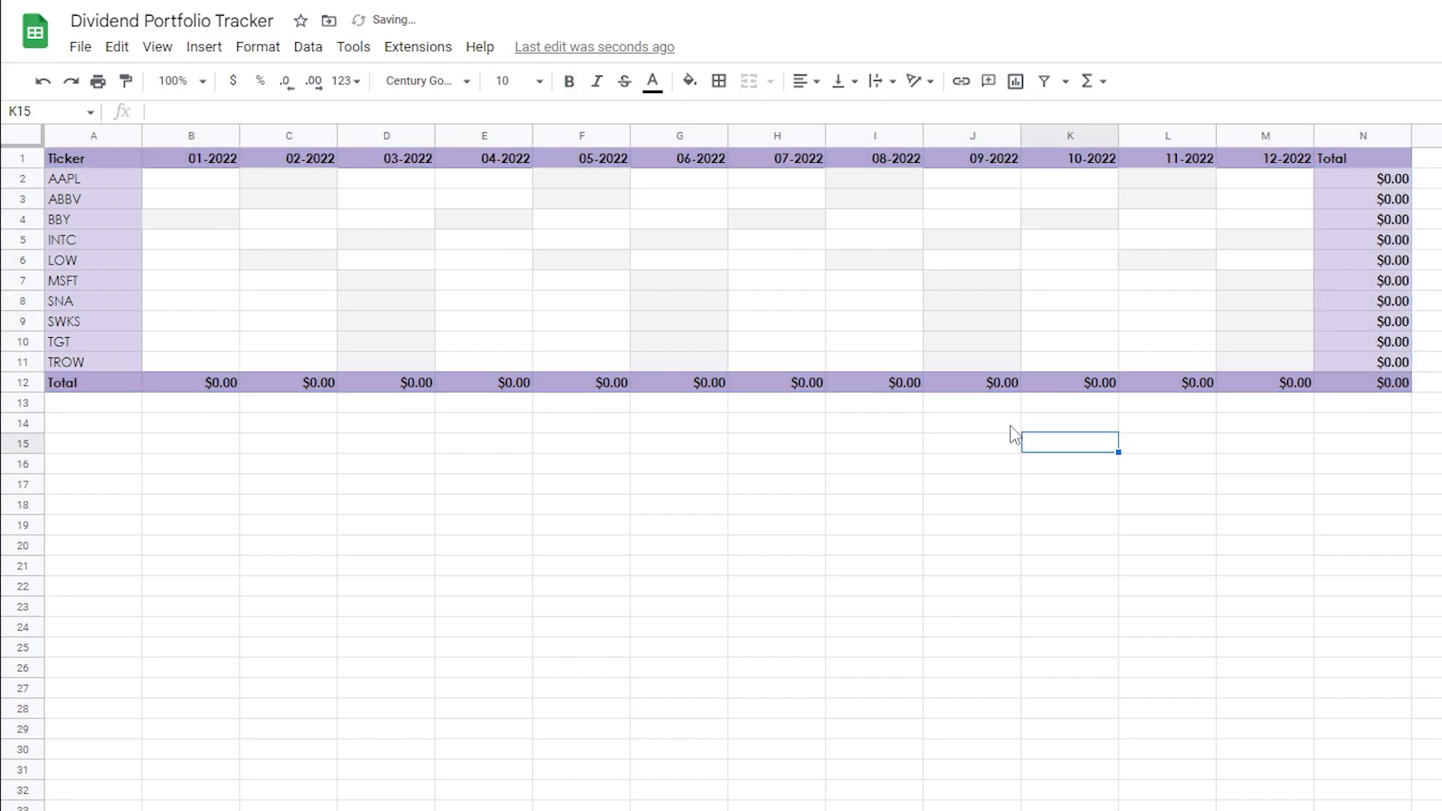
# Center the contents of all cells in the Dividends sheet horizontally
pyautogui.hotkey('ctrl', 'a')
pyautogui.click(806, 80)
pyautogui.click(826, 113)
pyautogui.click(582, 626)
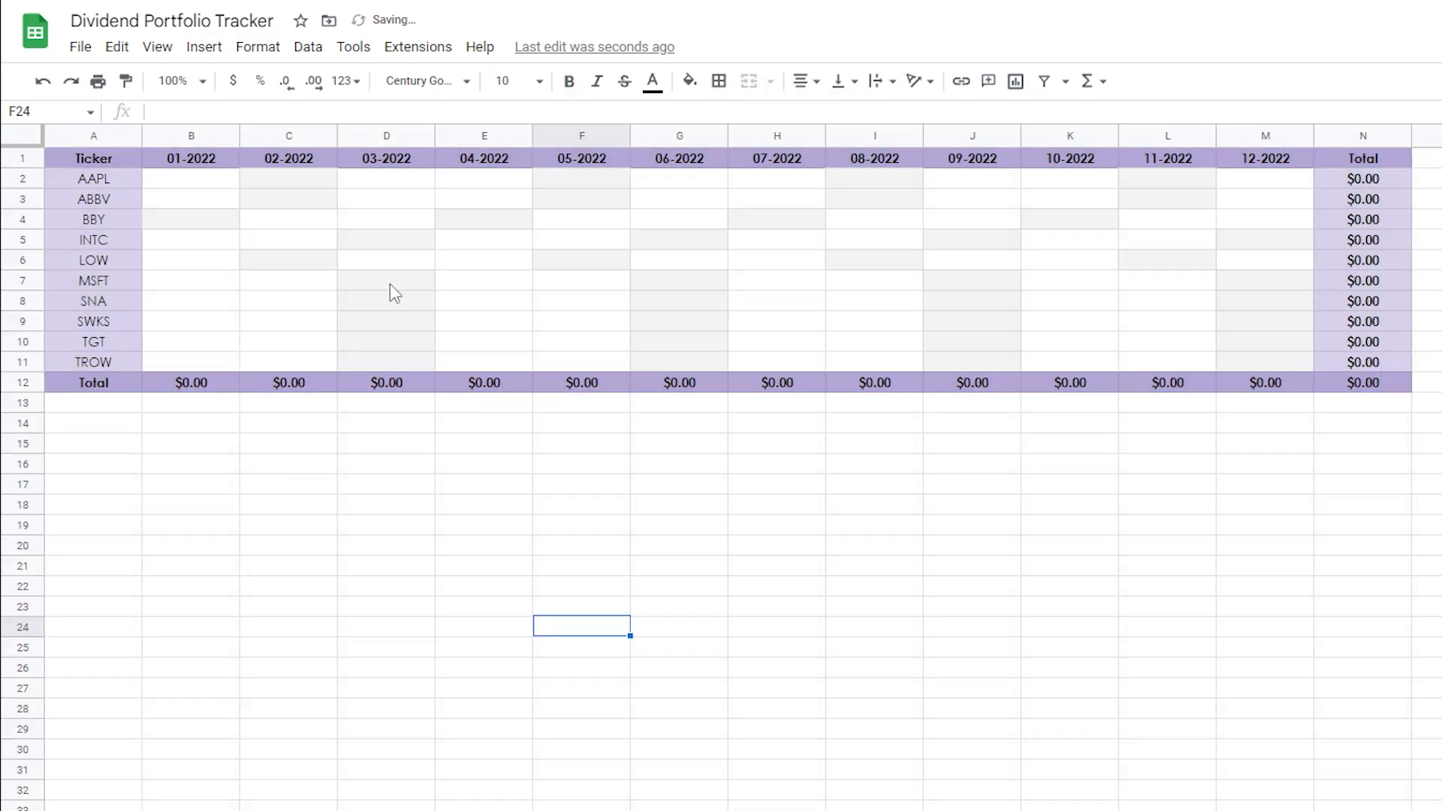
# Enter sample dividends of 10 for AAPL in the 02-2022 and 05-2022 columns
pyautogui.click(289, 181)
pyautogui.write('10')
pyautogui.press('Return')
pyautogui.click(592, 159)
pyautogui.click(593, 182)
pyautogui.write('10')
# Enter sample dividends of 20 for LOW in 05-2022 and 50 for SNA in 06-2022
pyautogui.click(581, 260)
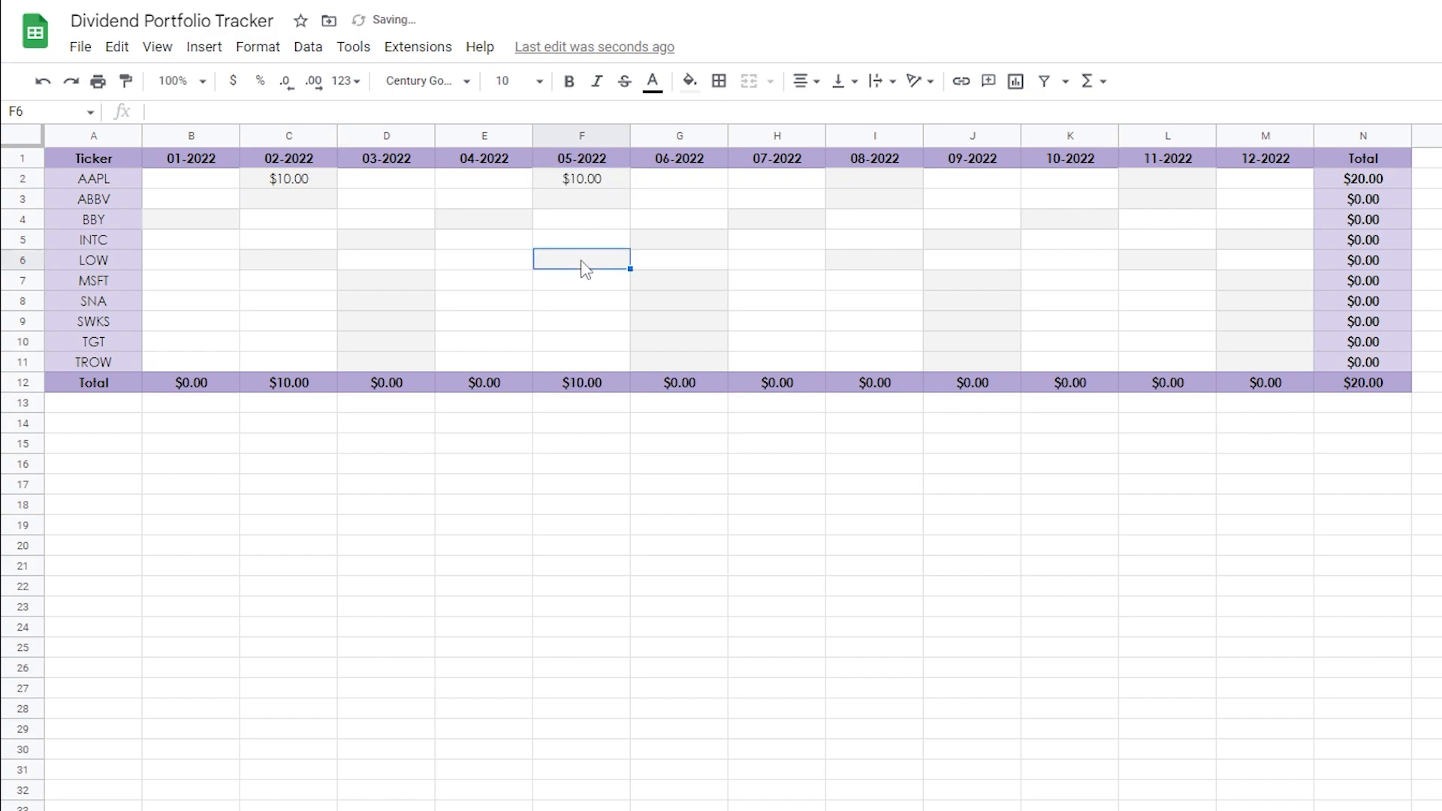
pyautogui.write('20')
pyautogui.click(702, 284)
pyautogui.click(691, 306)
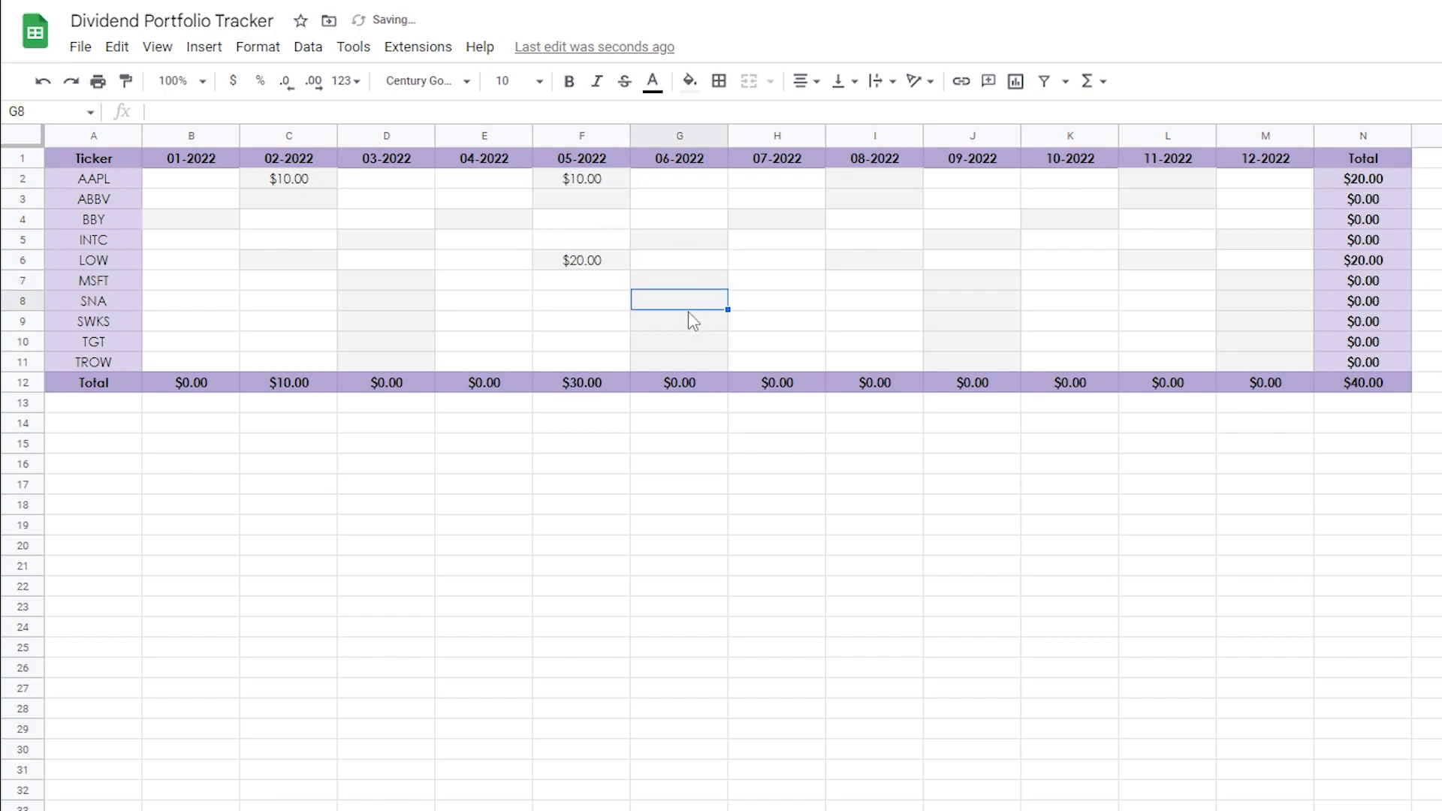
pyautogui.write('50')
pyautogui.click(855, 302)
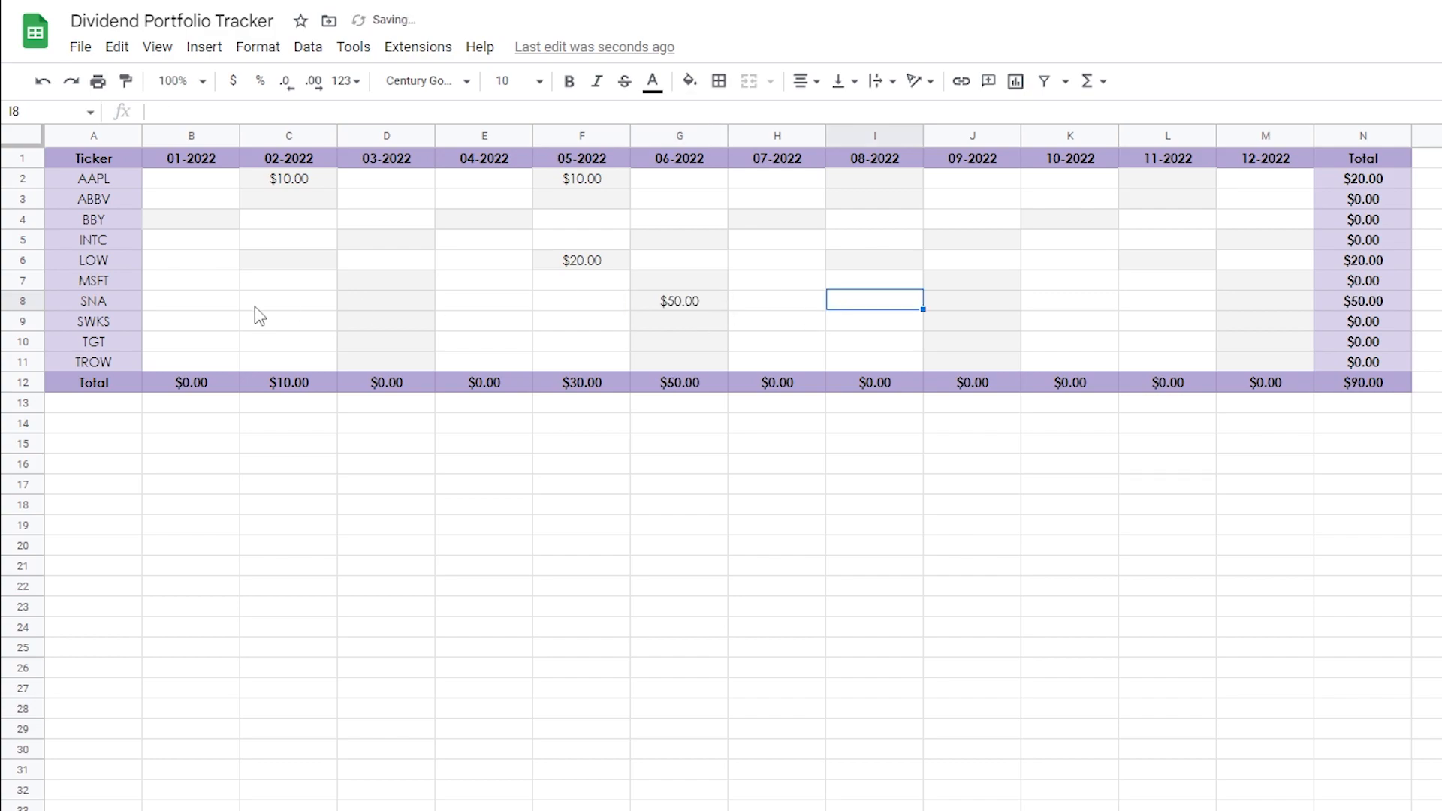
# Check the monthly totals in row 12 for 02-2022, 05-2022 and 06-2022 against the entered dividends
pyautogui.click(277, 385)
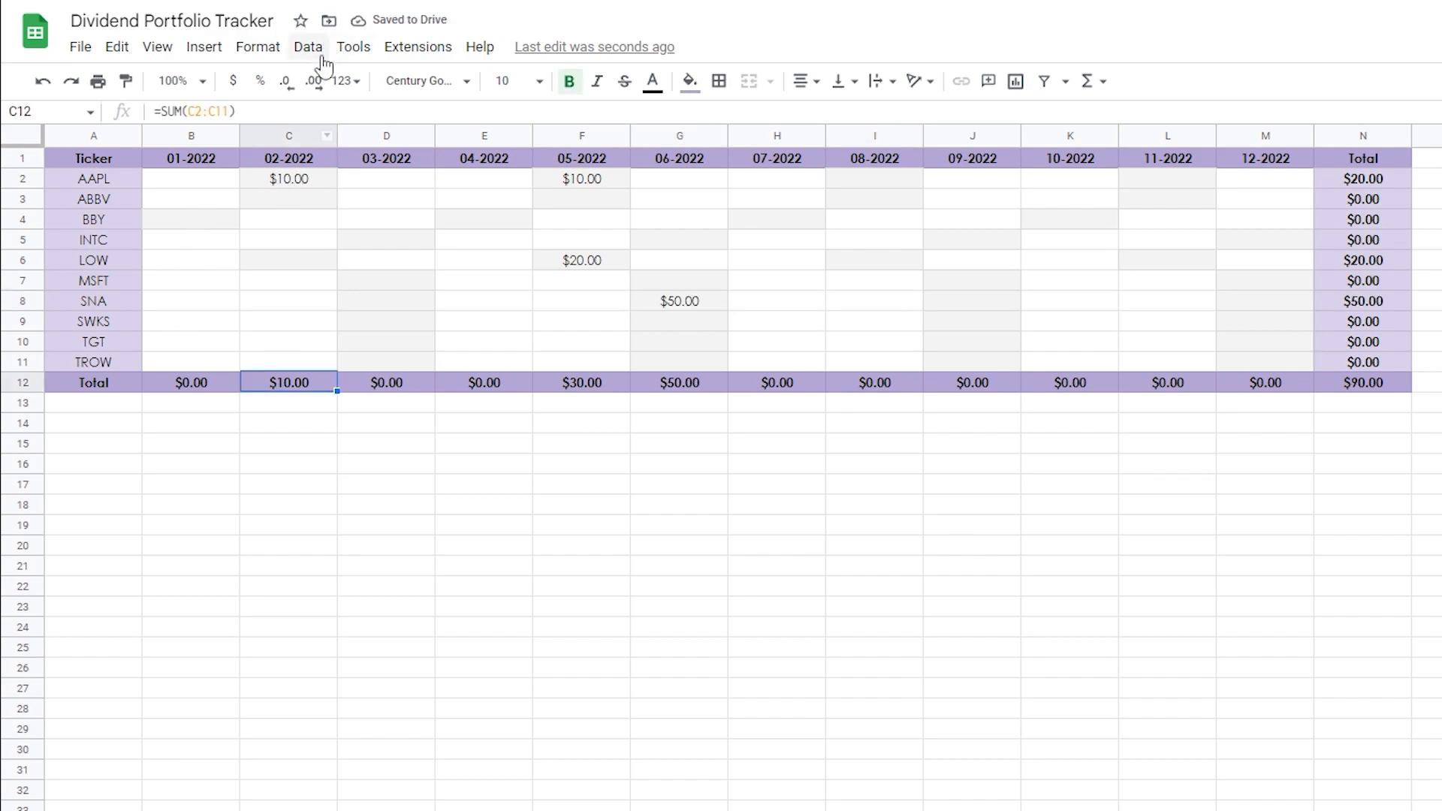
pyautogui.hotkey('ctrl', 'b')
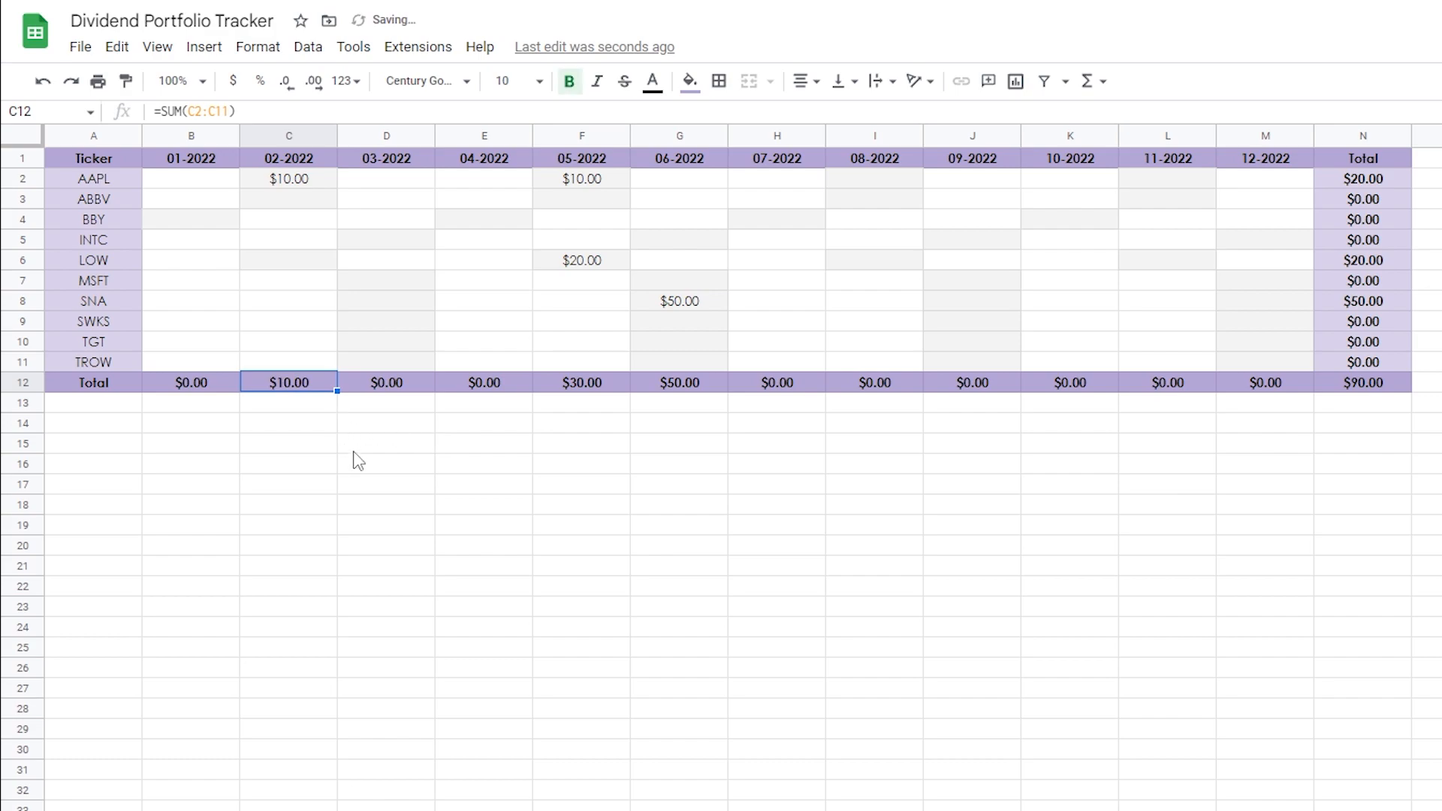
pyautogui.click(589, 138)
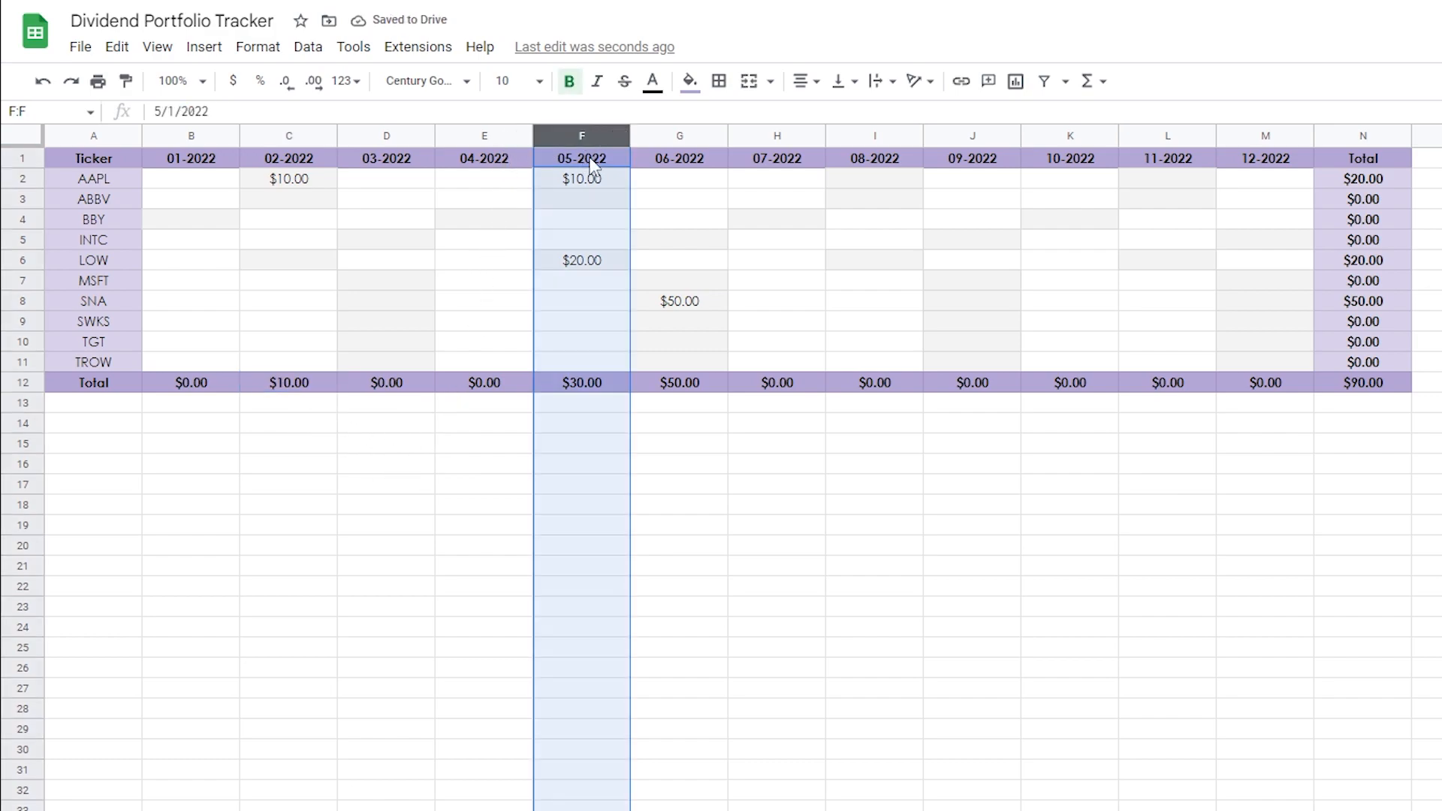
pyautogui.click(582, 240)
pyautogui.click(604, 383)
pyautogui.click(680, 384)
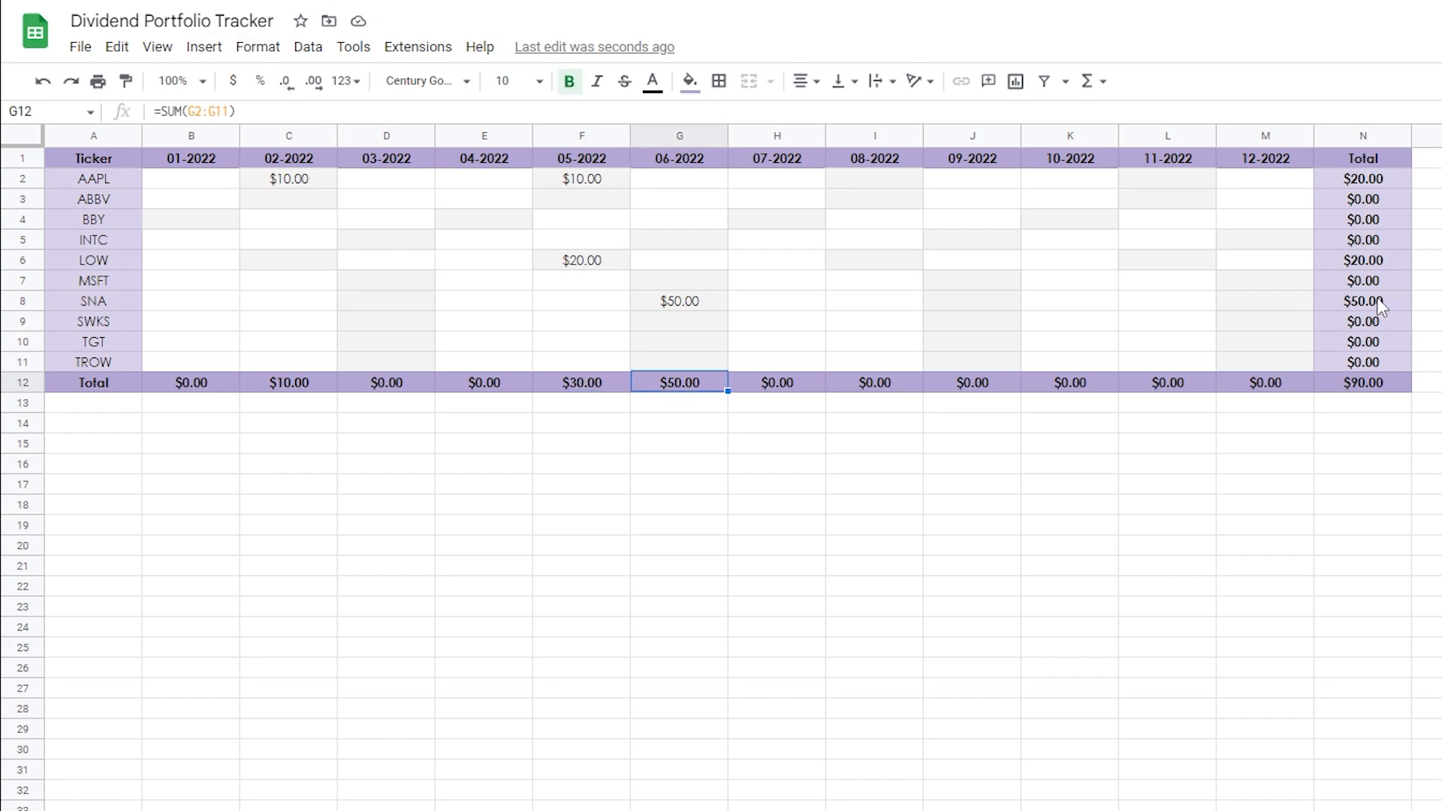
# Check the AAPL, LOW and SNA totals in column N and the grand total in N12
pyautogui.click(1376, 297)
pyautogui.click(1368, 258)
pyautogui.click(1365, 183)
pyautogui.click(1369, 263)
pyautogui.click(1373, 304)
pyautogui.click(1378, 383)
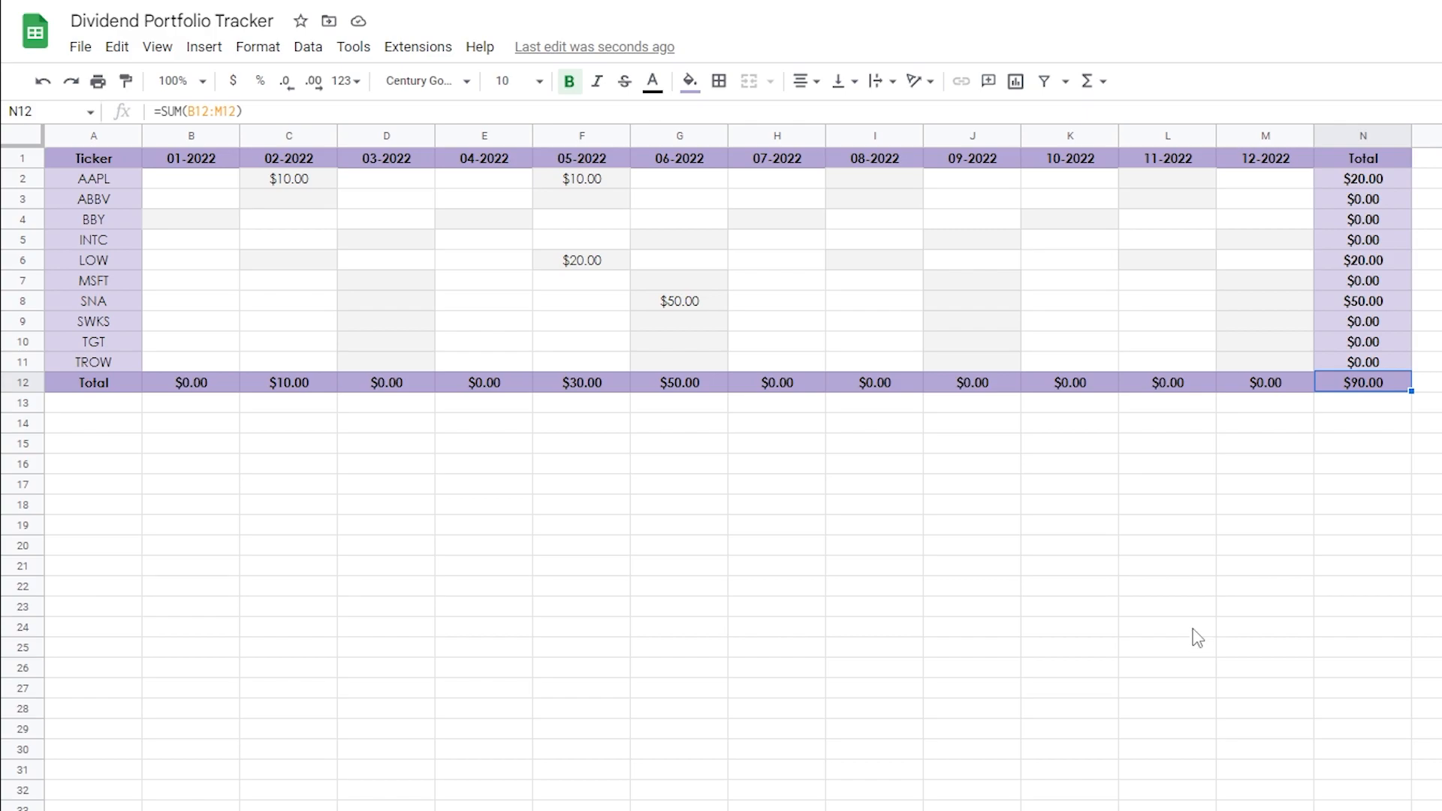
pyautogui.click(1197, 637)
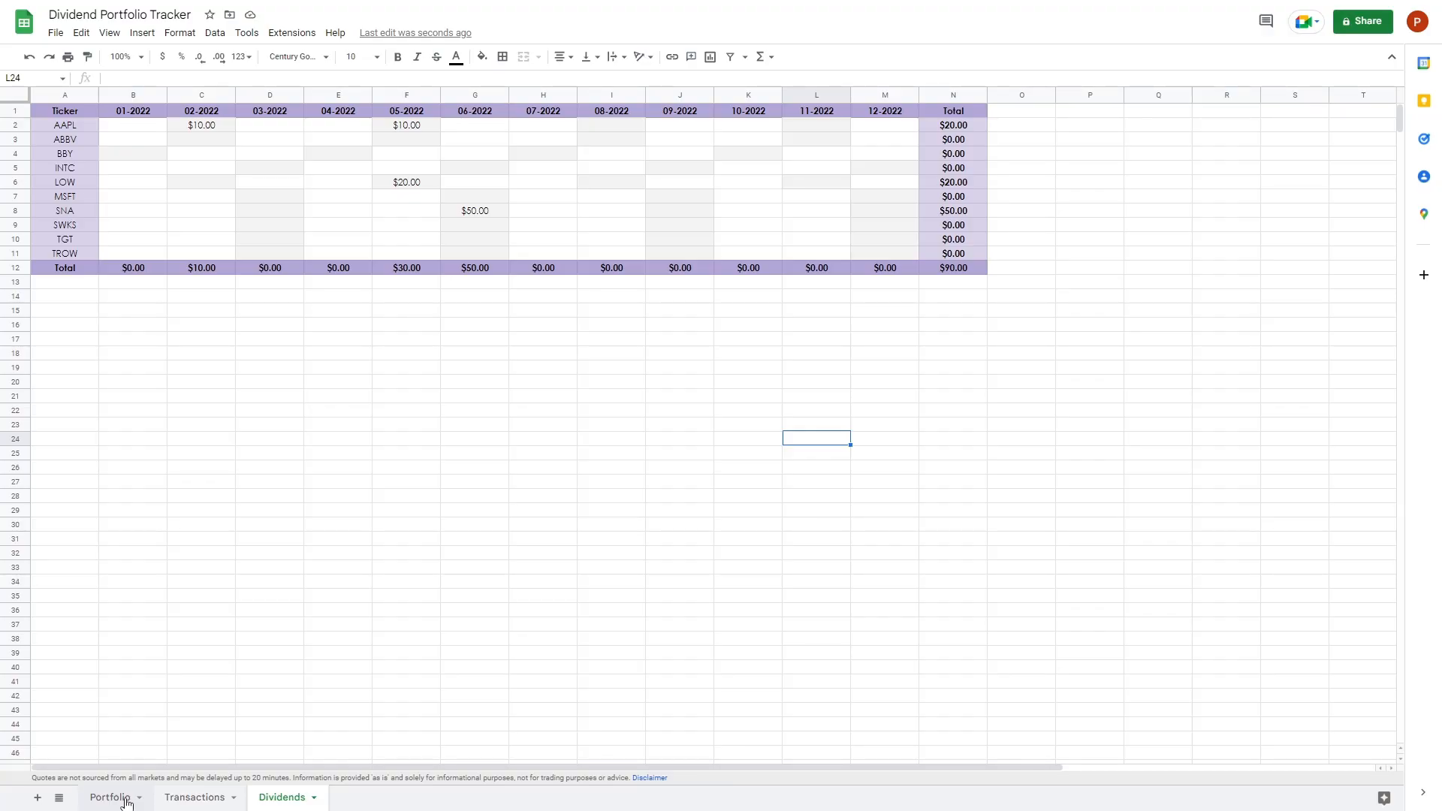
# Fill the header row A1:E1 of the Transactions sheet with light yellow
pyautogui.click(120, 797)
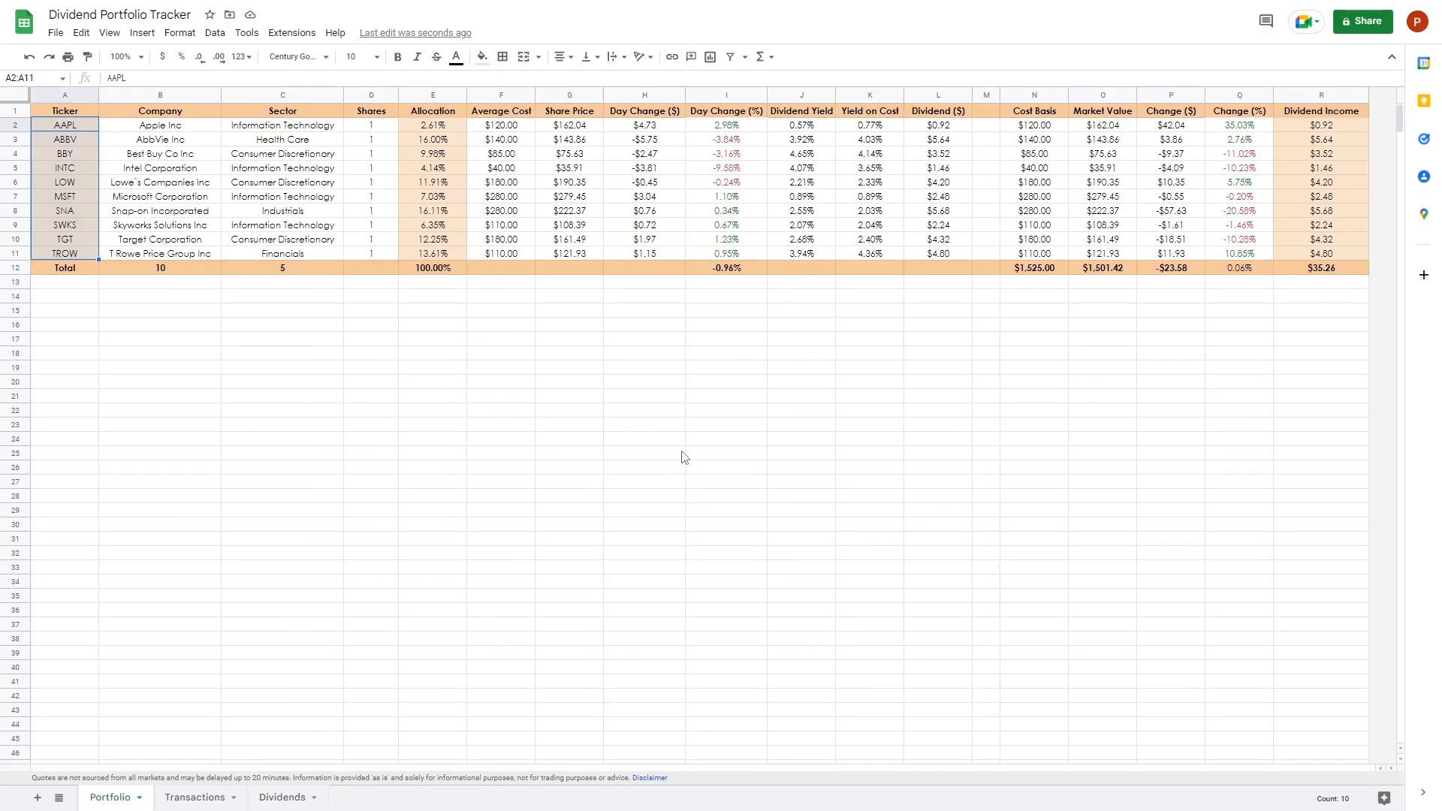
pyautogui.click(193, 798)
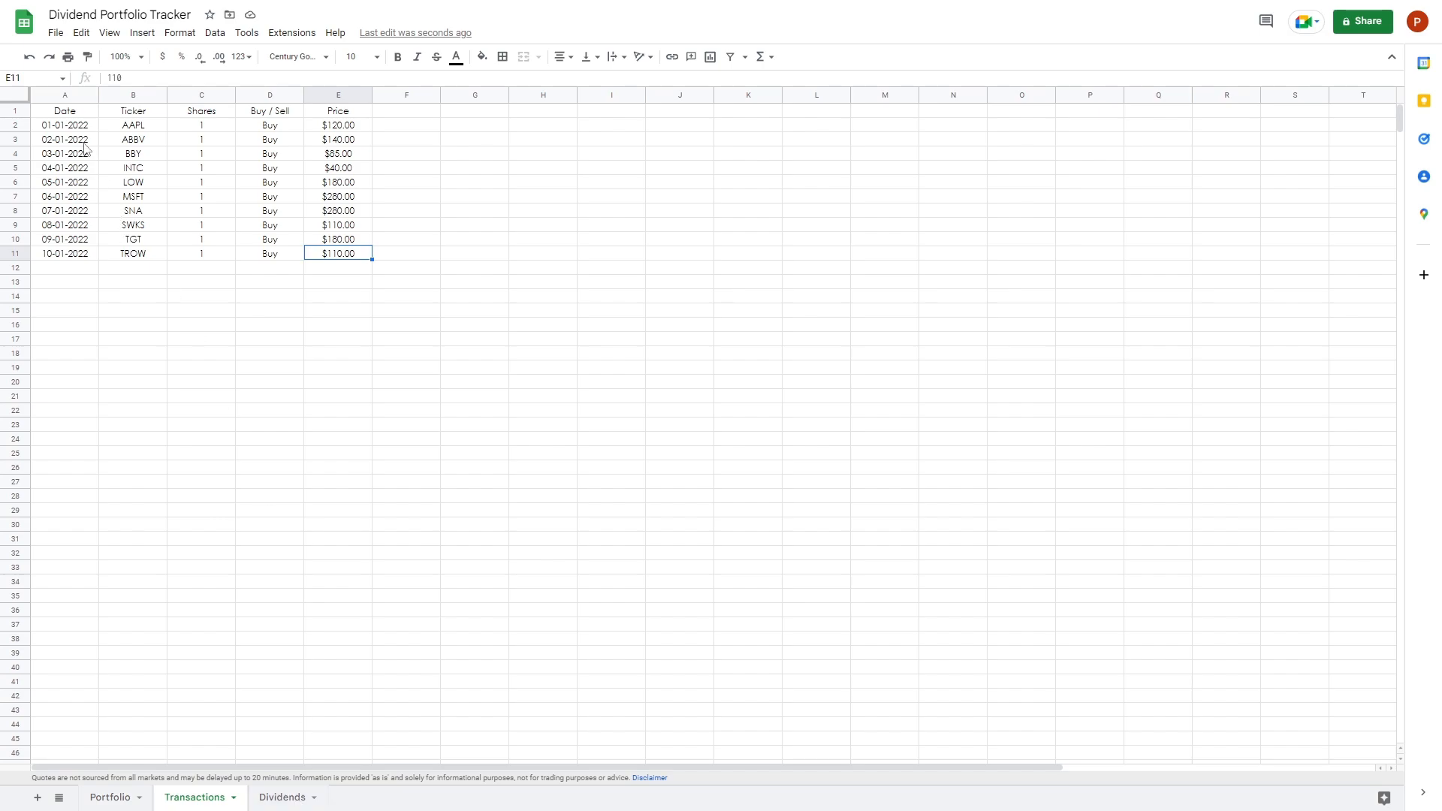
pyautogui.click(23, 113)
pyautogui.click(272, 143)
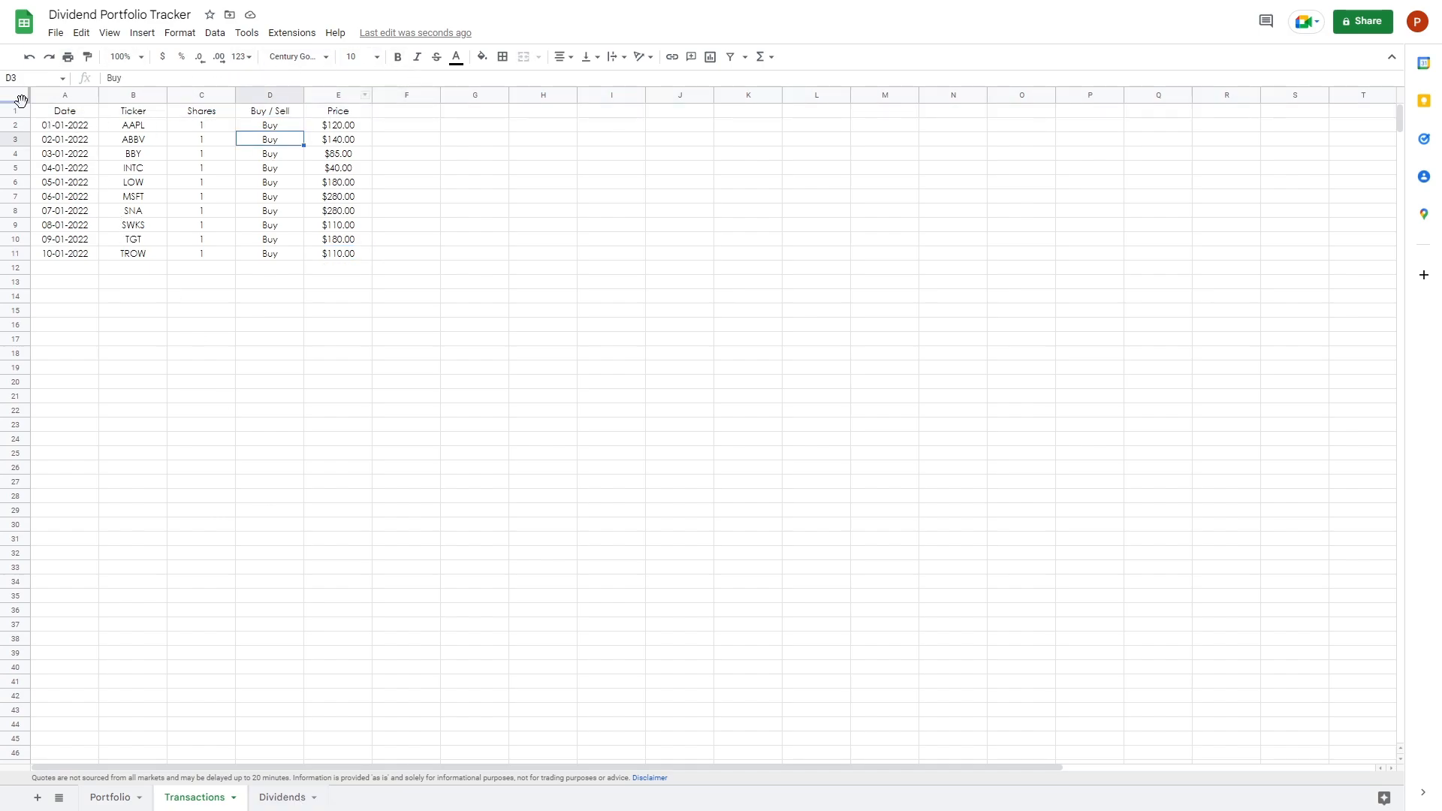
pyautogui.moveTo(56, 117); pyautogui.dragTo(353, 112)
pyautogui.click(482, 57)
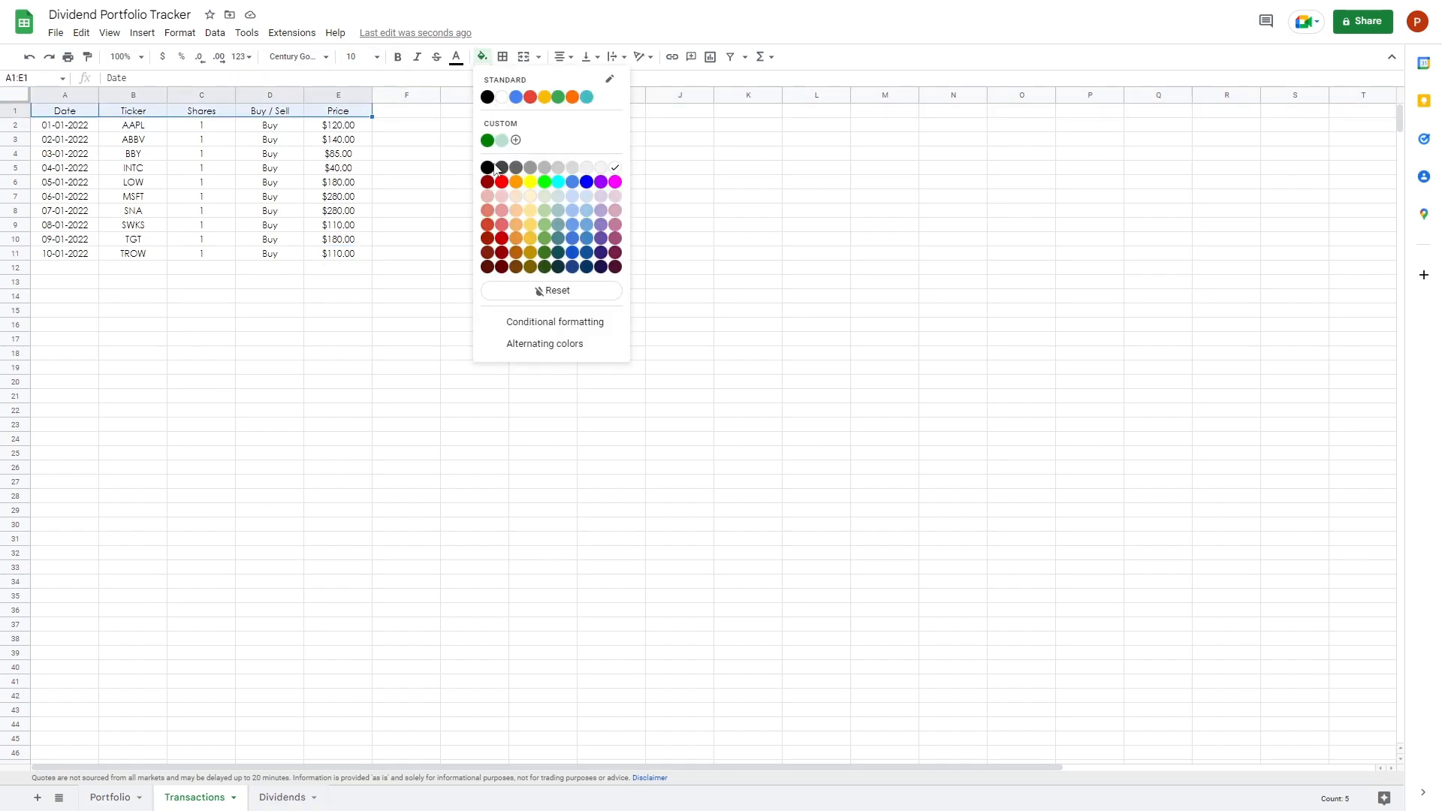
pyautogui.click(530, 216)
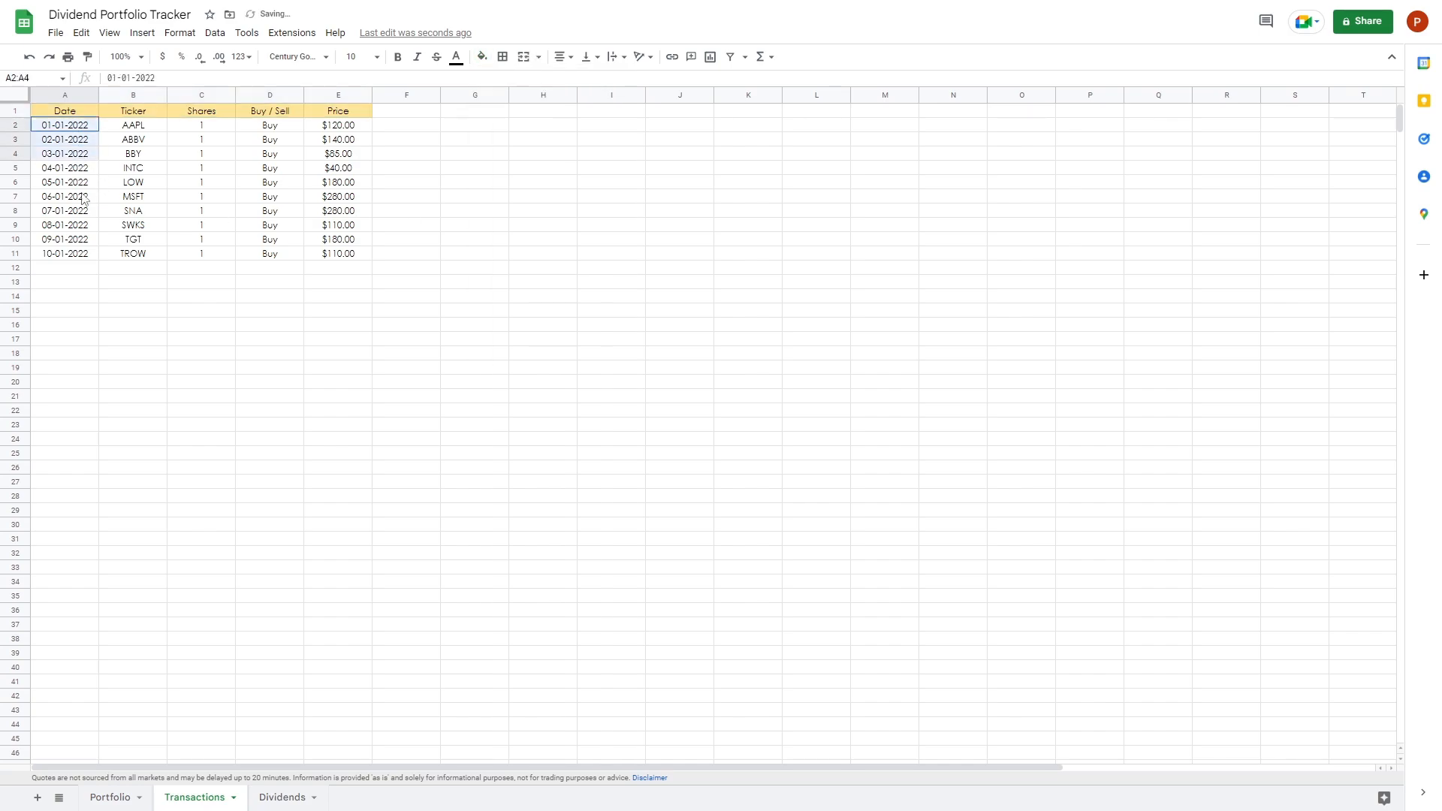
# Fill the ticker cells B2:B11 of the Transactions sheet with a paler yellow and return to the Portfolio sheet
pyautogui.moveTo(133, 126); pyautogui.dragTo(134, 254)
pyautogui.click(456, 56)
pyautogui.click(482, 57)
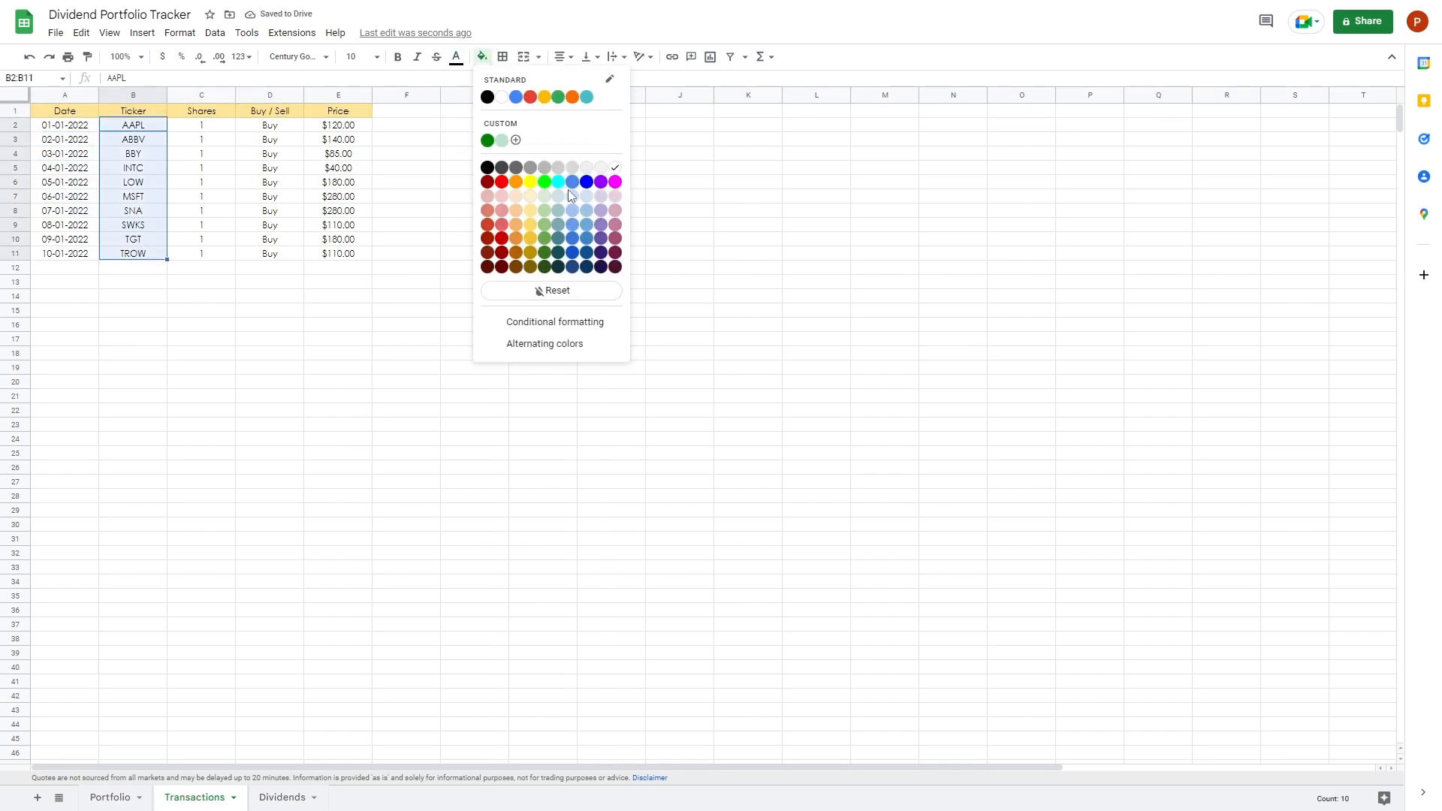
pyautogui.click(530, 204)
pyautogui.click(64, 410)
pyautogui.click(111, 792)
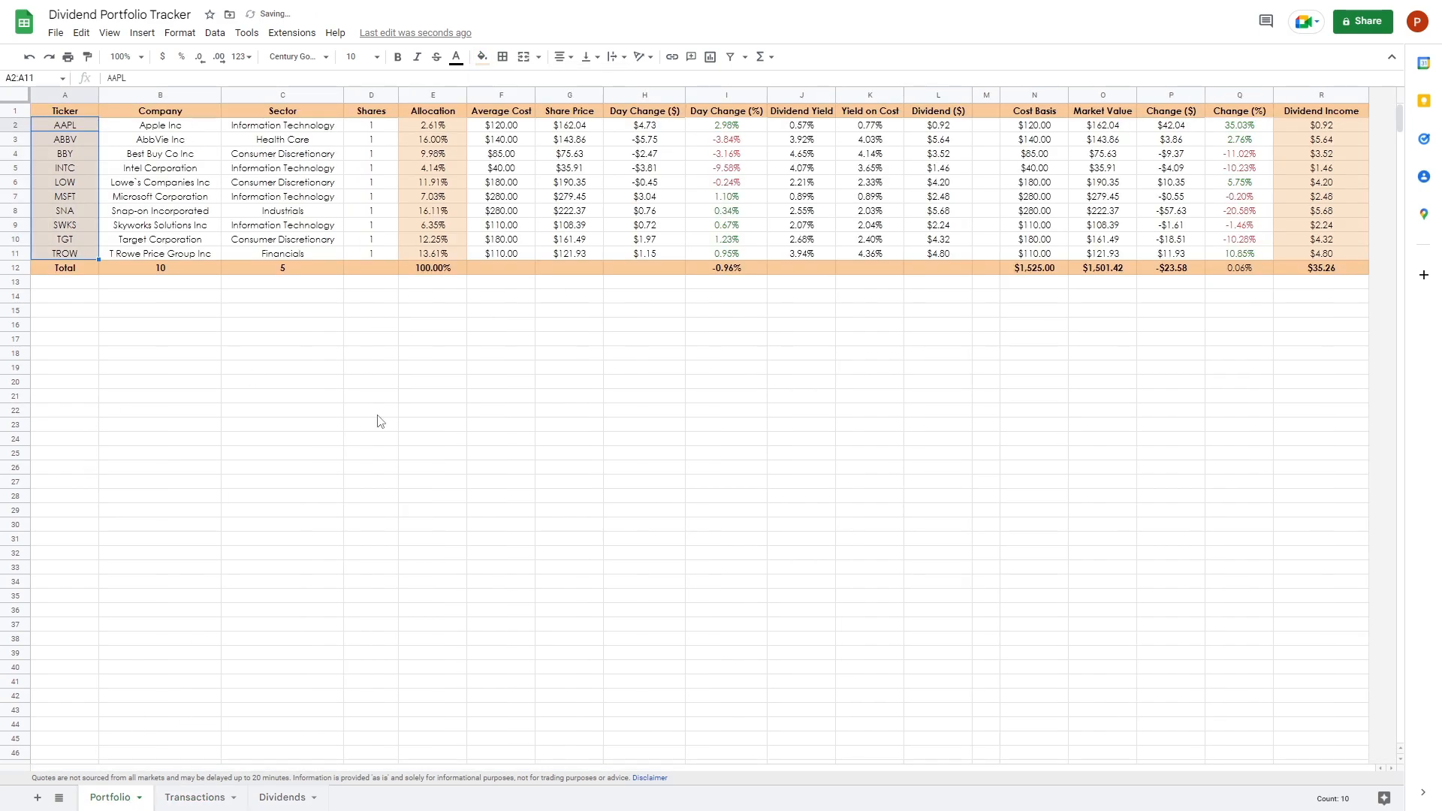
pyautogui.click(378, 414)
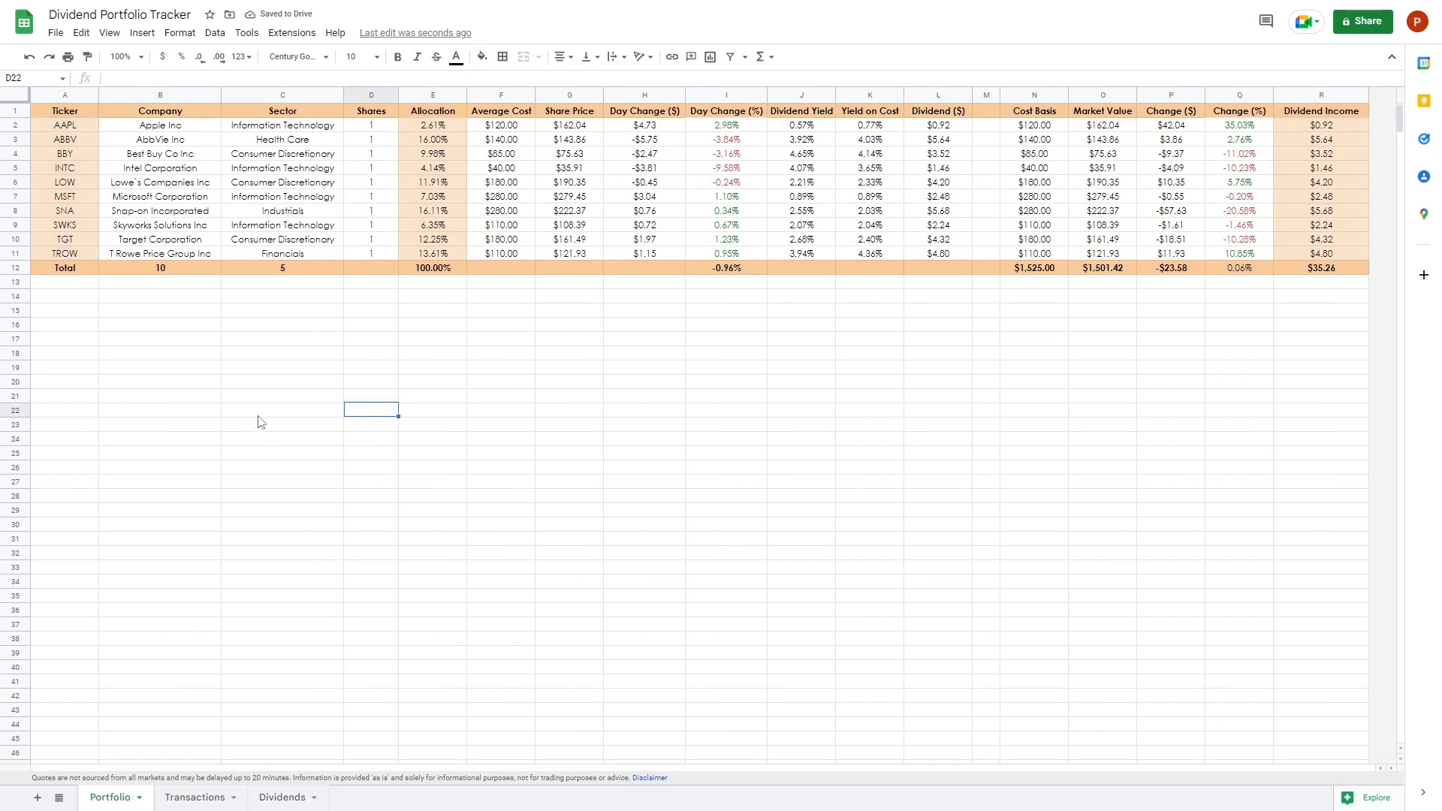